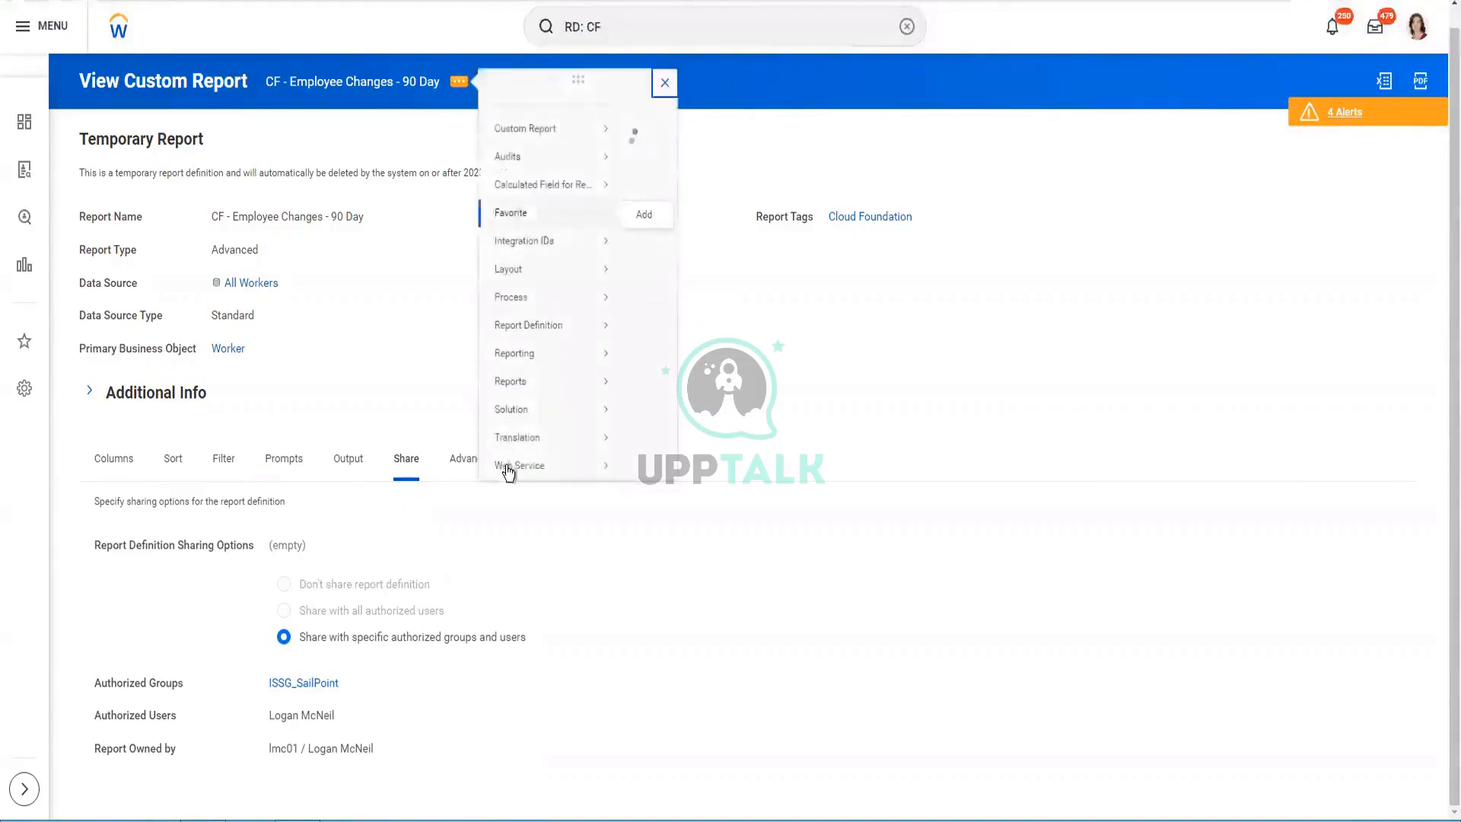
Open the web service URLs view for the CF - Employee Changes - 90 Day report
{"action": "mouse_move", "coordinate": [525, 483]}
{"action": "left_click", "coordinate": [649, 493]}
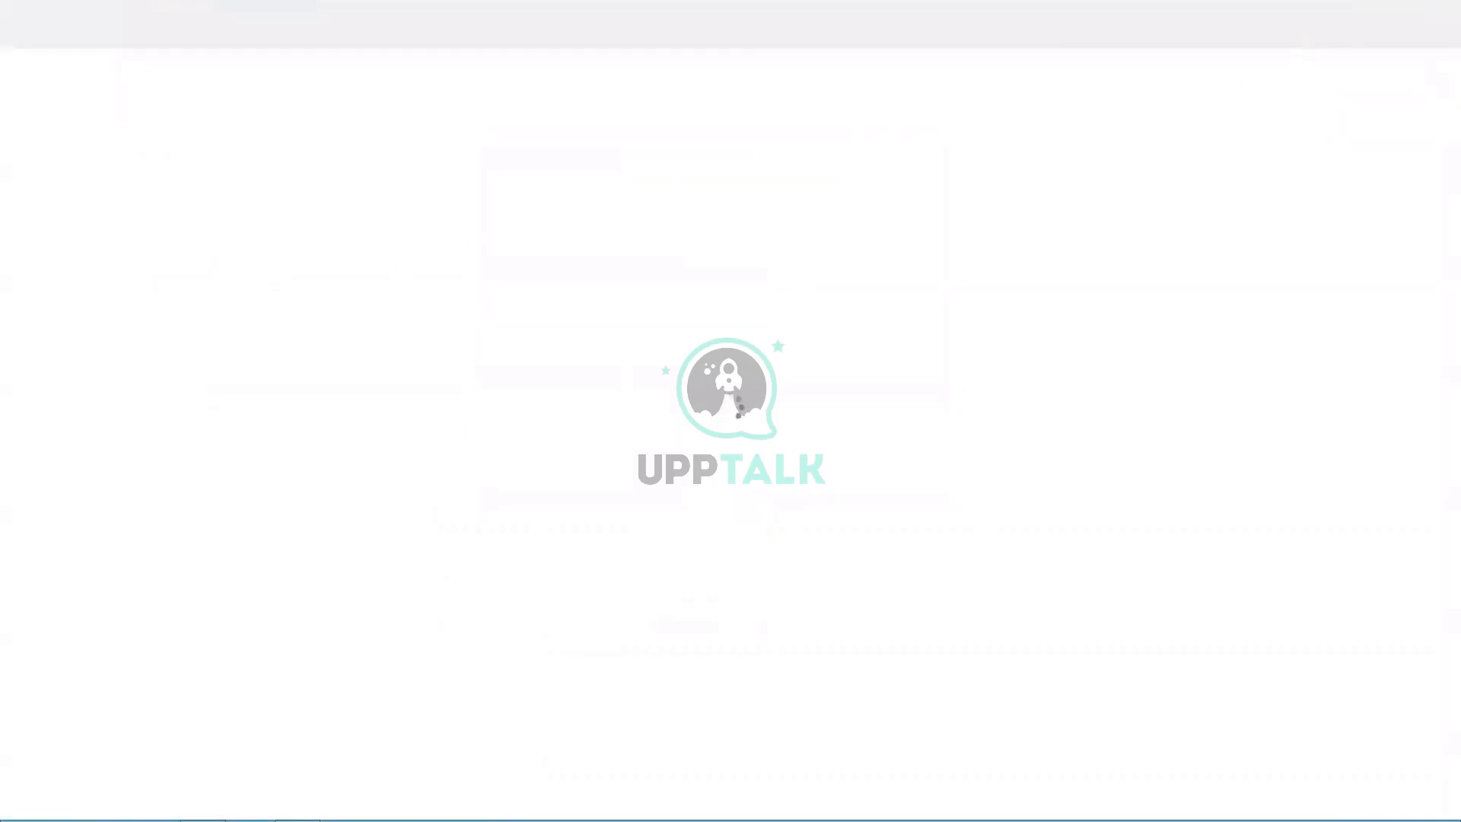
{"action": "key", "text": "alt+f"}
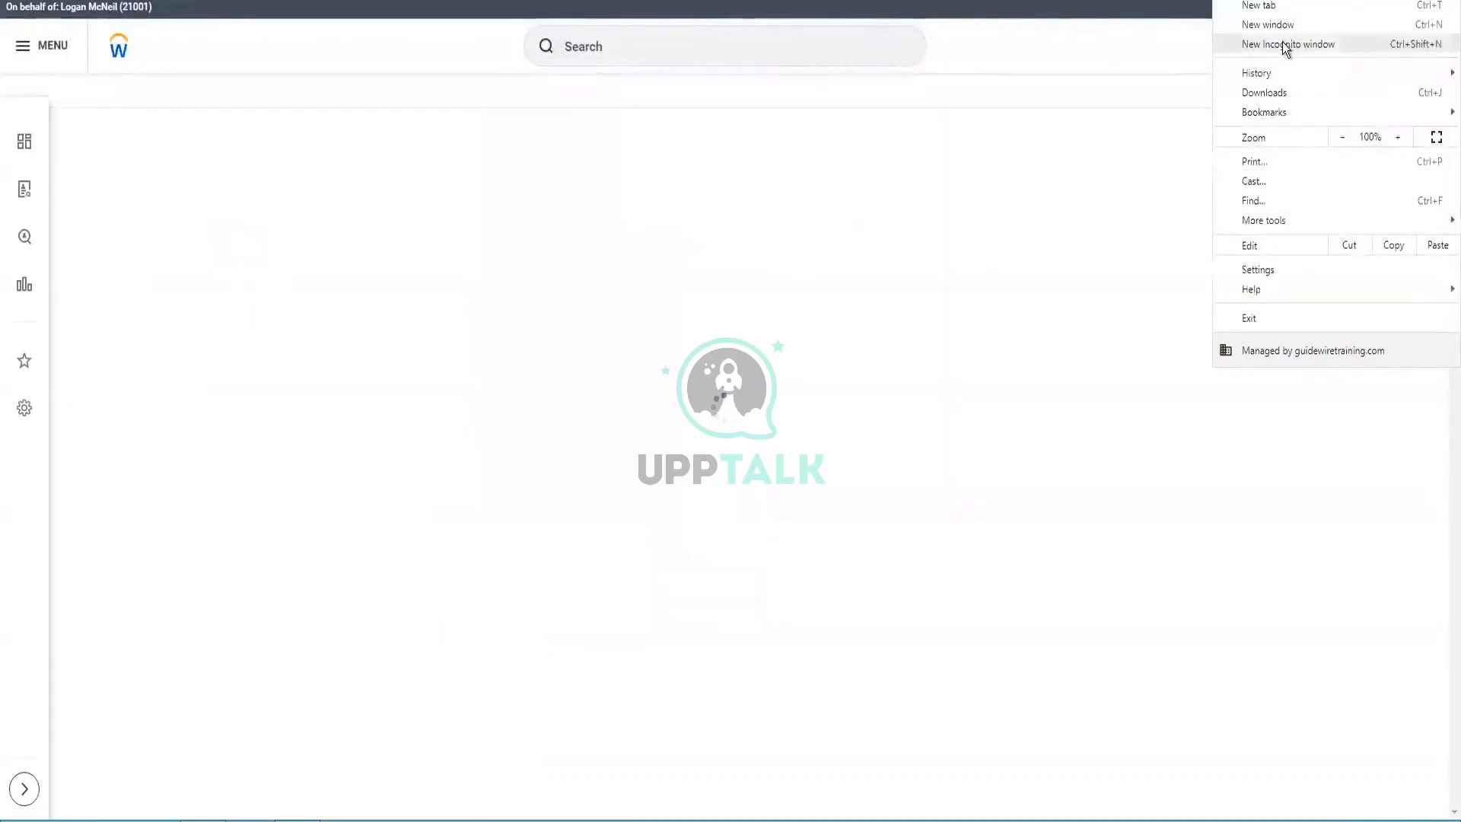
{"action": "left_click", "coordinate": [1286, 46]}
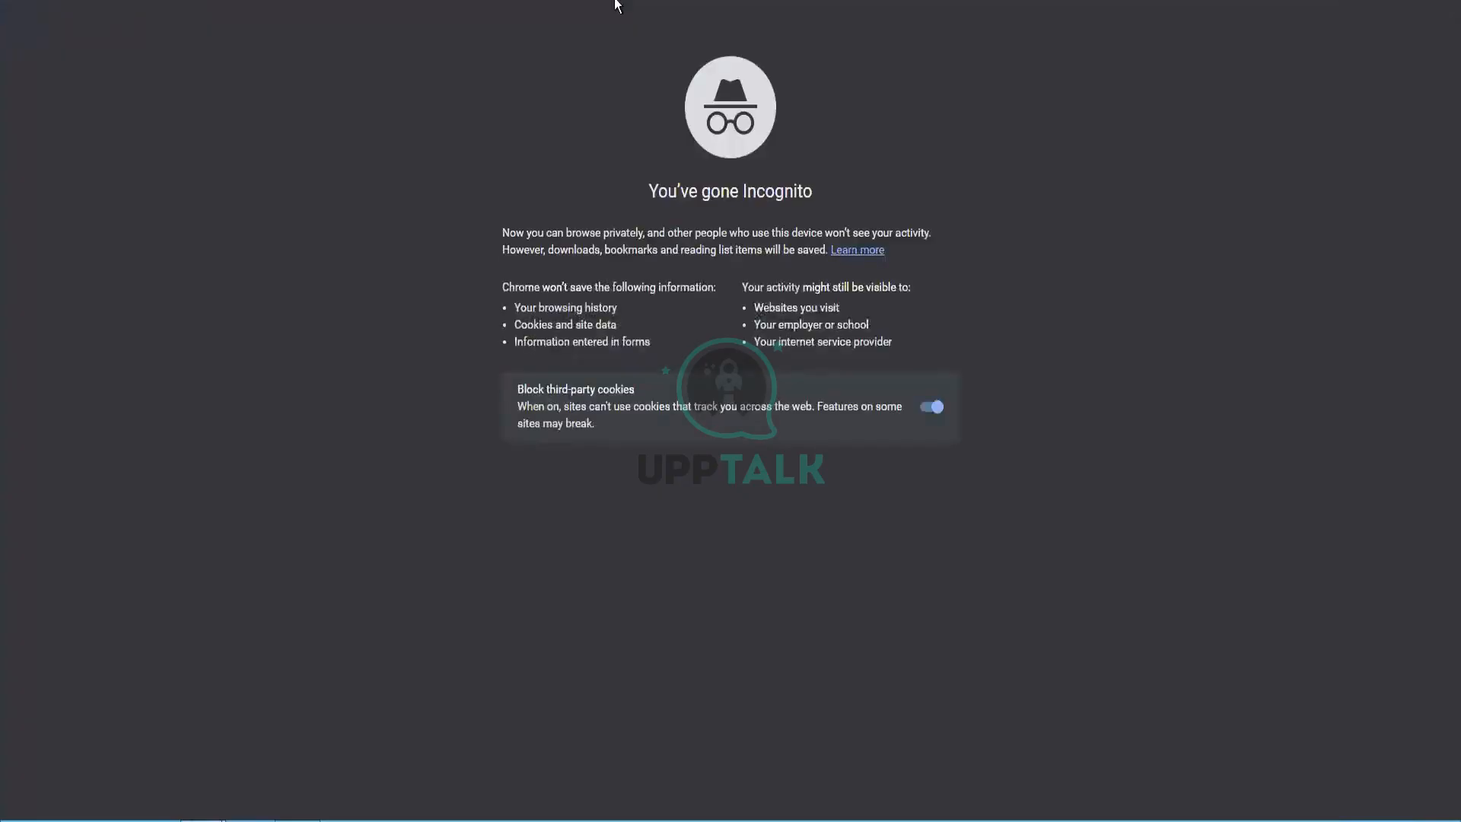
{"action": "double_click", "coordinate": [616, 4]}
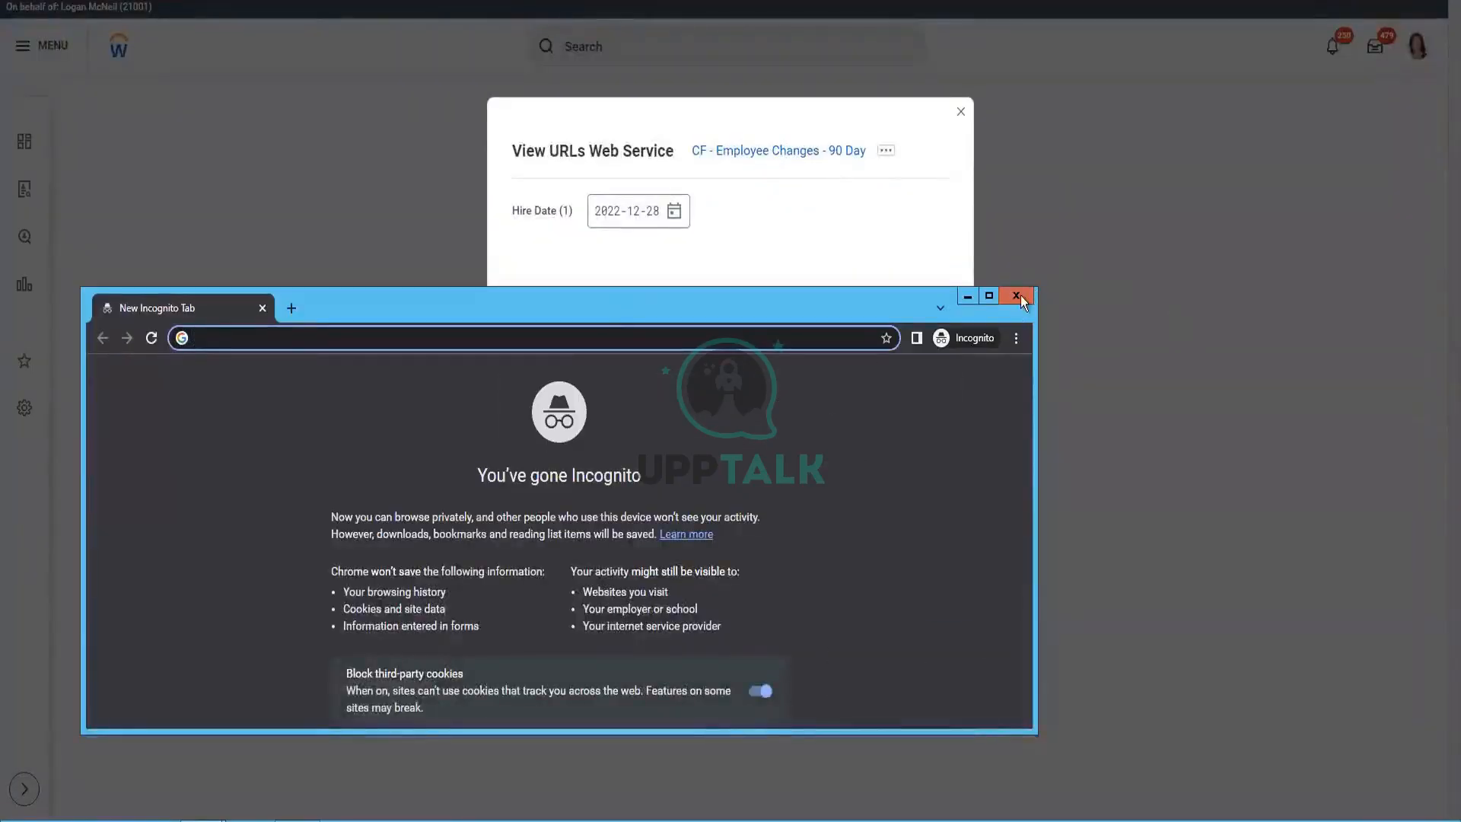
{"action": "left_click", "coordinate": [1017, 296]}
Generate the report's web service URLs for hire date 2022-12-28 and copy the Simple XML URL
{"action": "left_click", "coordinate": [574, 342]}
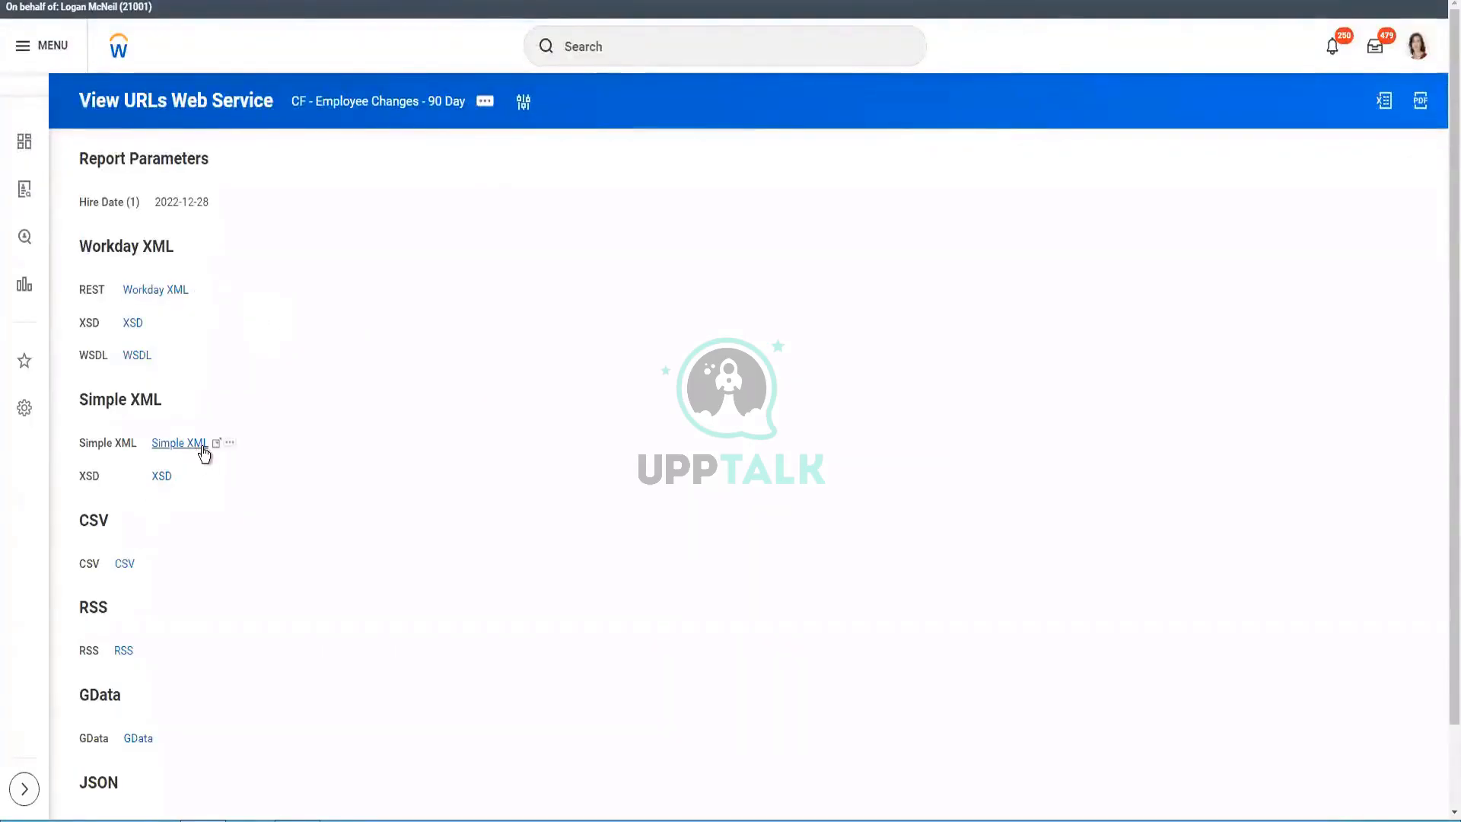
{"action": "left_click", "coordinate": [226, 443]}
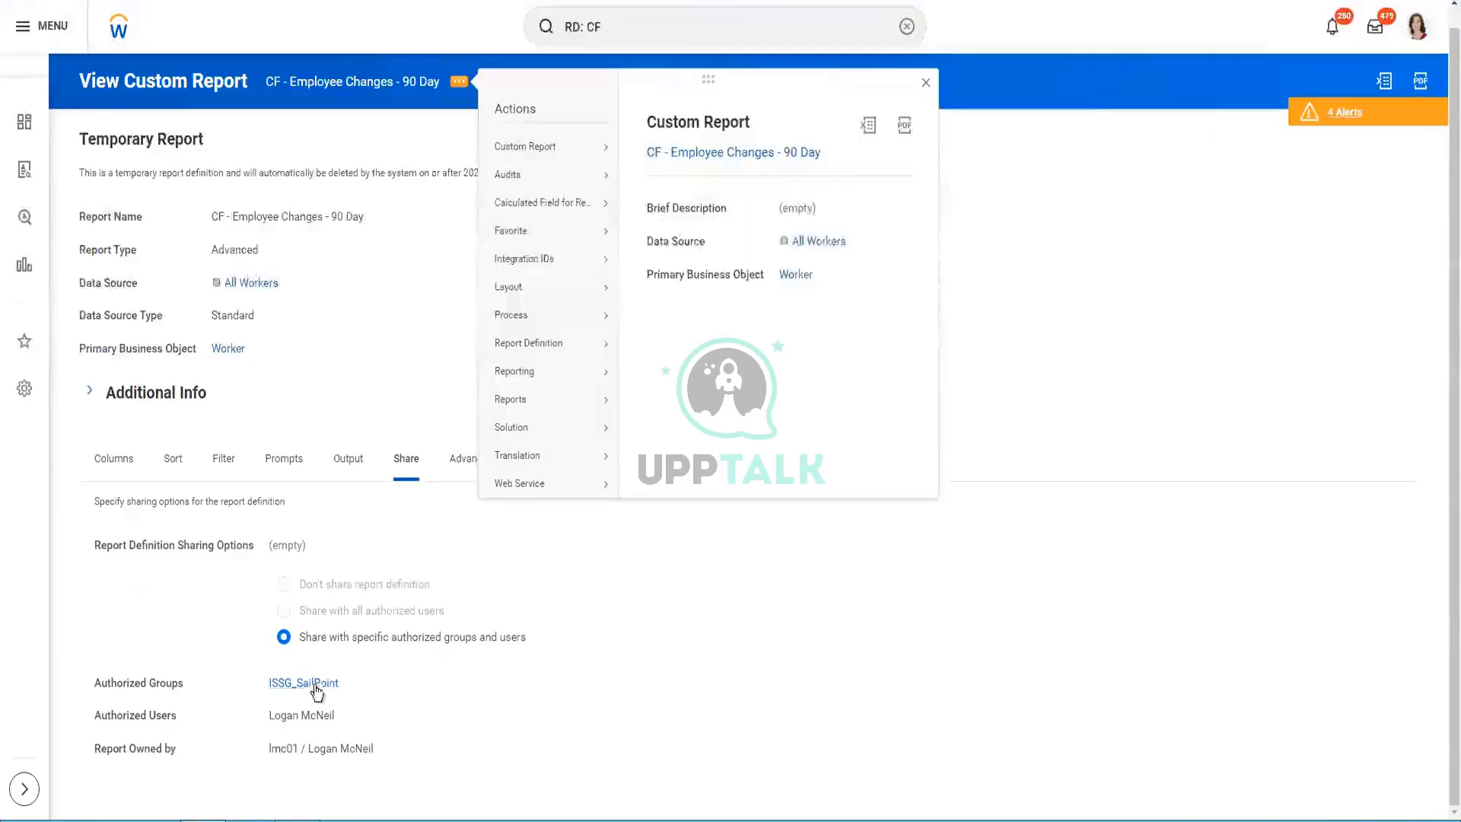
Open the report's authorized group ISSG_SailPoint and copy the integration system user name ISU_SailPoint3
{"action": "left_click", "coordinate": [473, 726]}
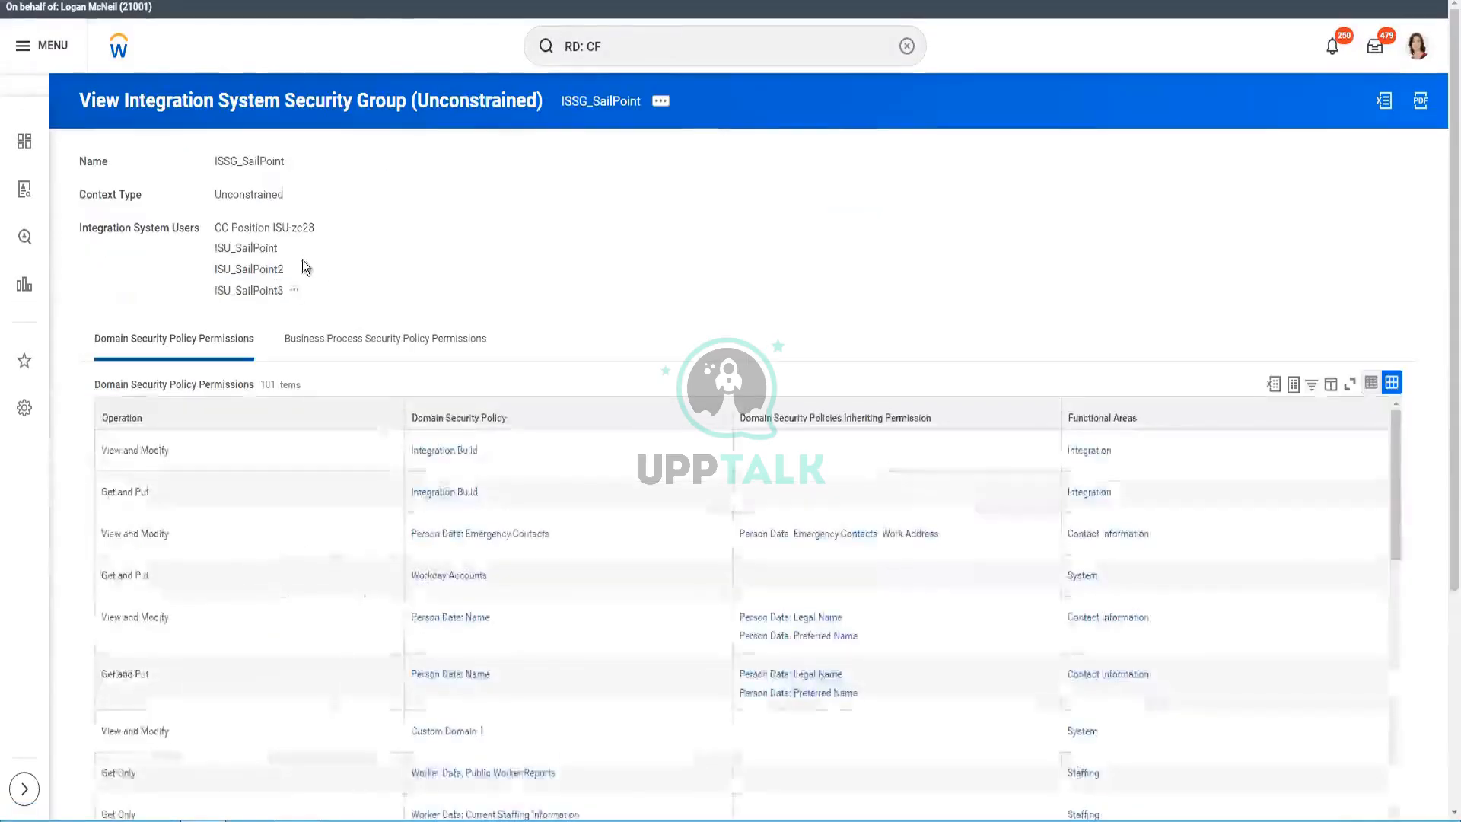
{"action": "right_click", "coordinate": [319, 326]}
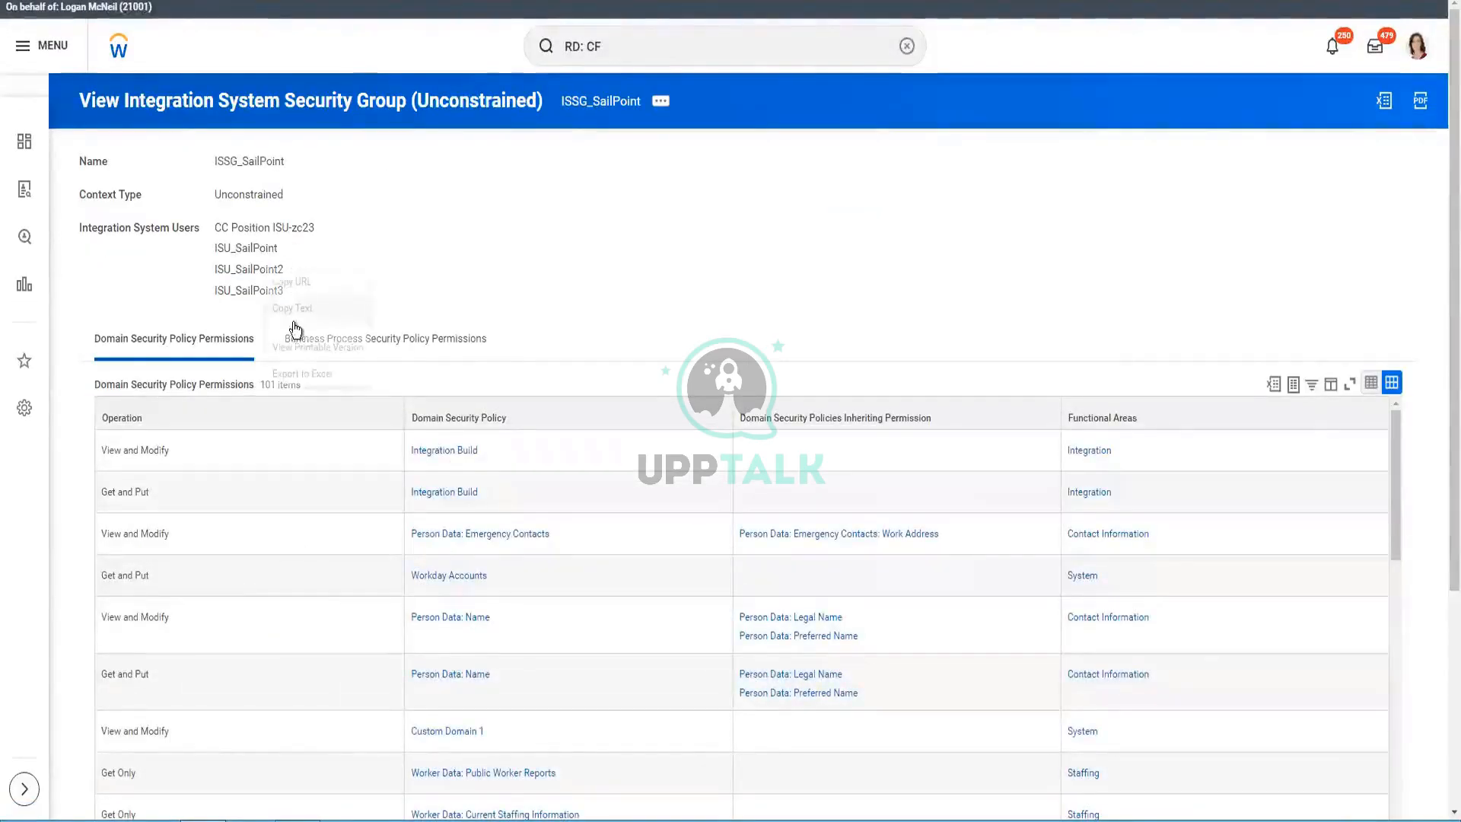
{"action": "left_click", "coordinate": [232, 295]}
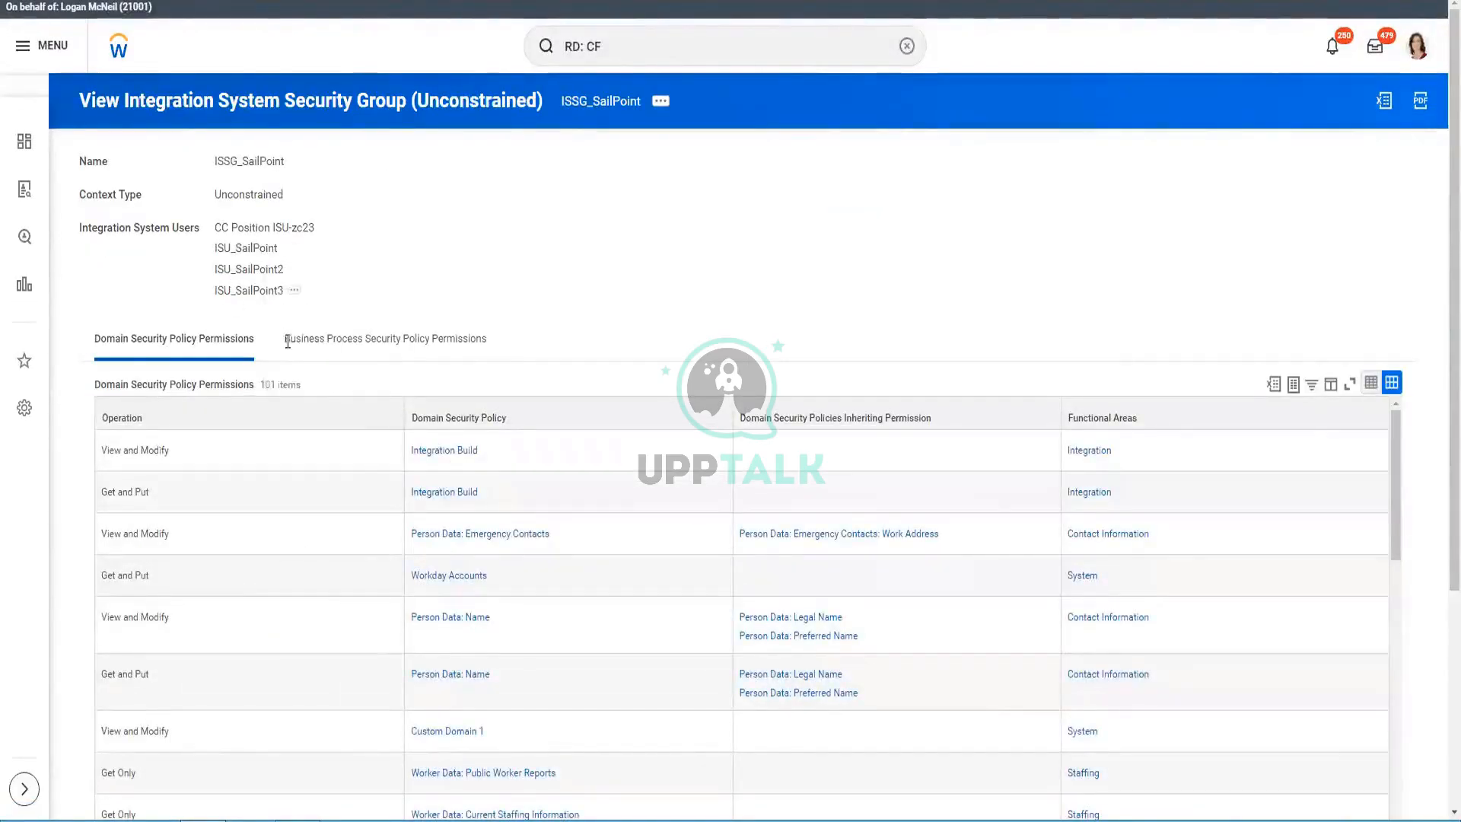
{"action": "right_click", "coordinate": [266, 289]}
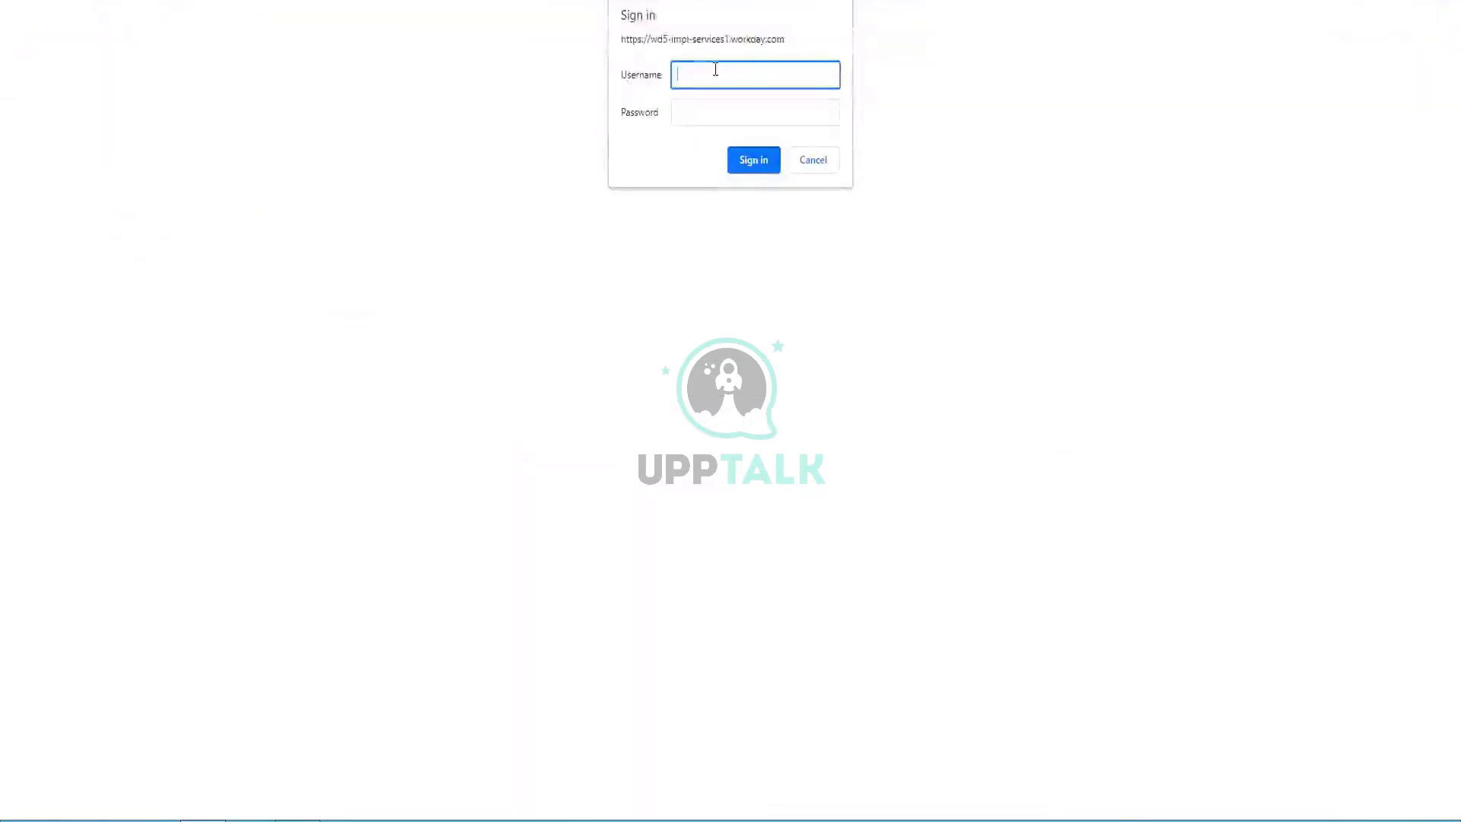
Try to sign in to the Simple XML URL as ISU_SailPoint3 with the account password
{"action": "key", "text": "ctrl+v"}
{"action": "key", "text": "Tab"}
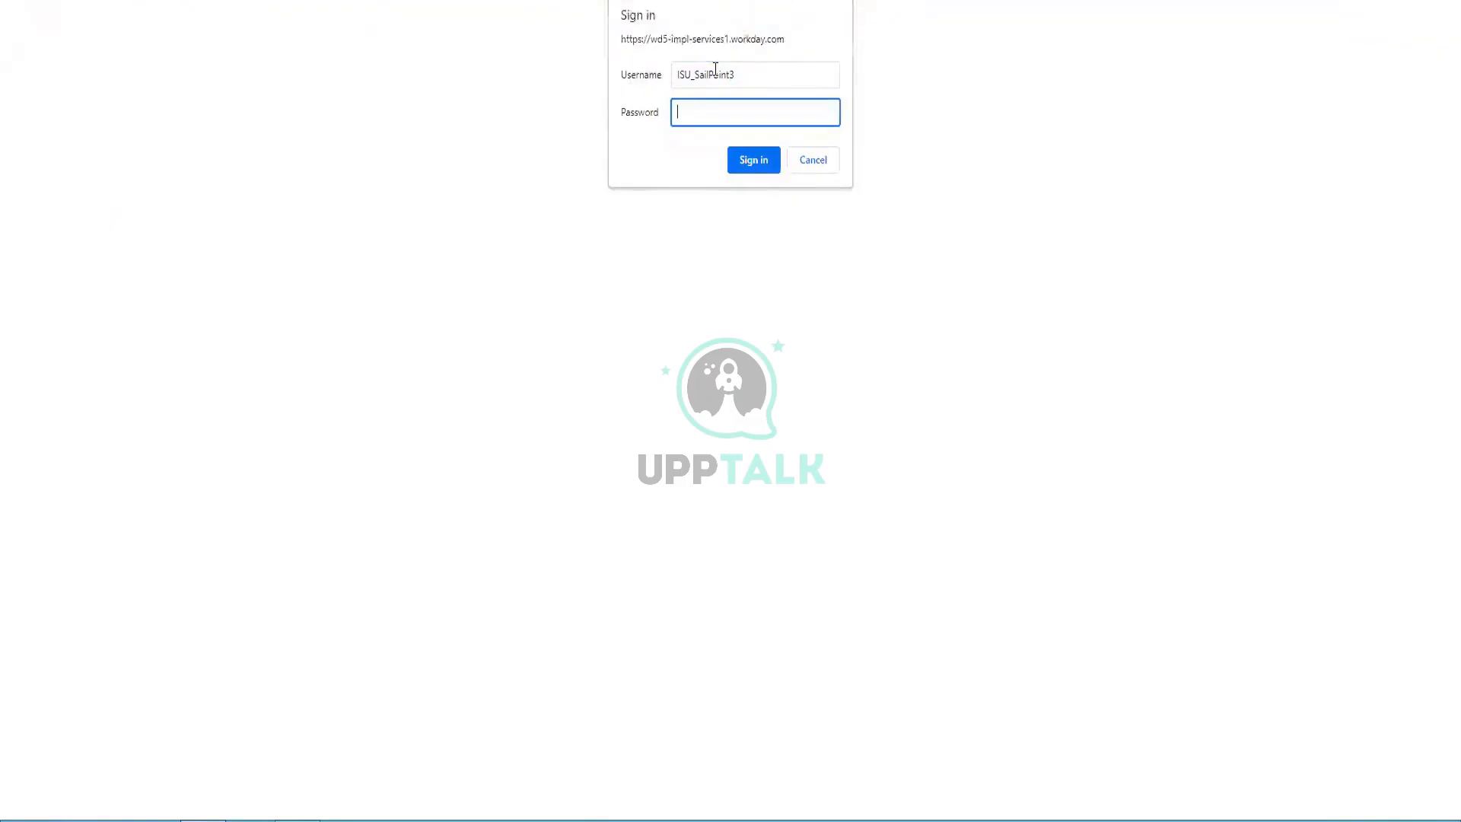
{"action": "type", "text": "•••••••••••"}
{"action": "key", "text": "Return"}
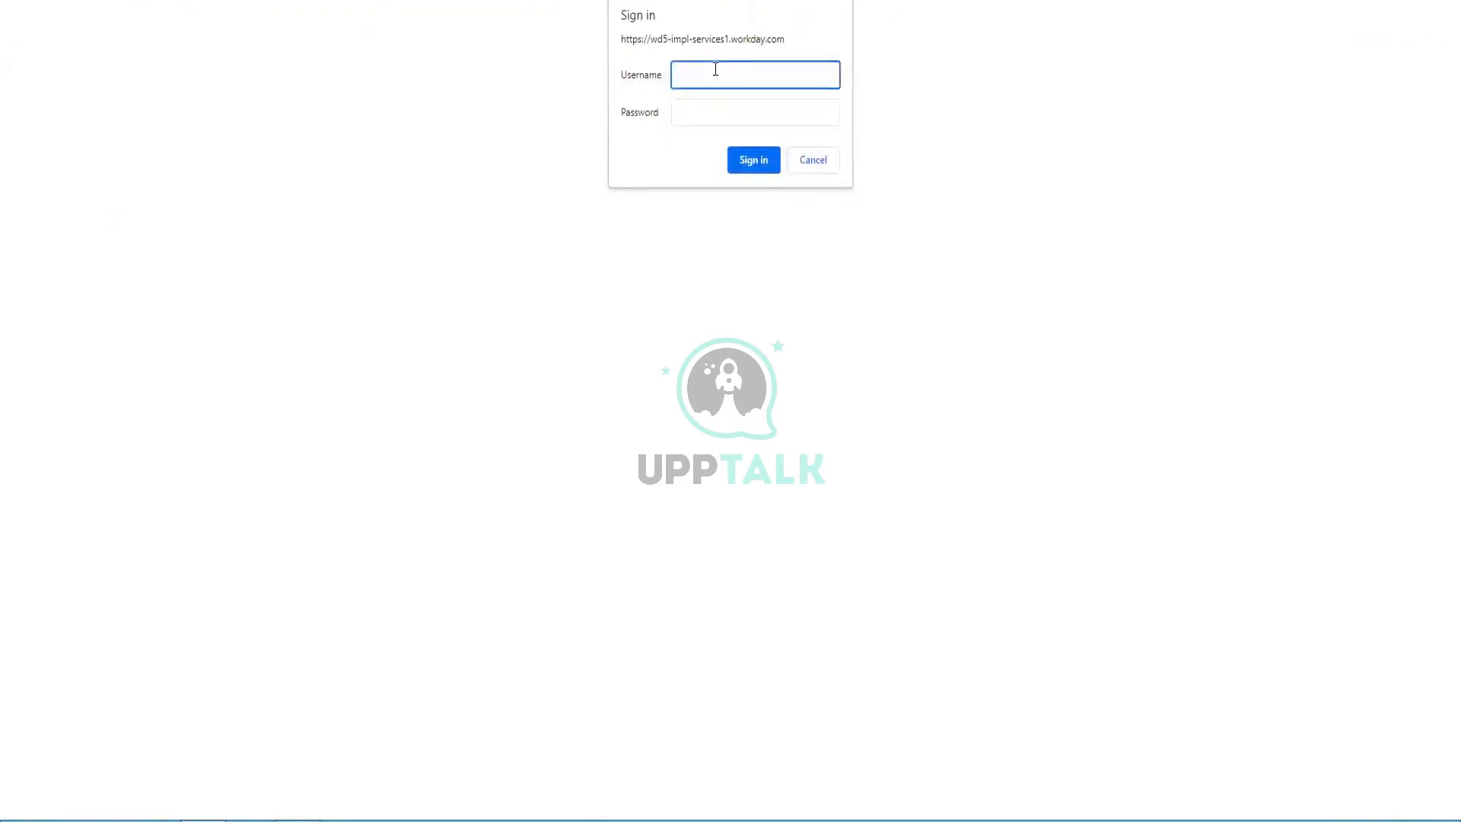
Re-enter the user name ISU_SailPoint3 and the account password to retry the sign-in
{"action": "type", "text": "ISU_SailPoint3"}
{"action": "left_click", "coordinate": [744, 111]}
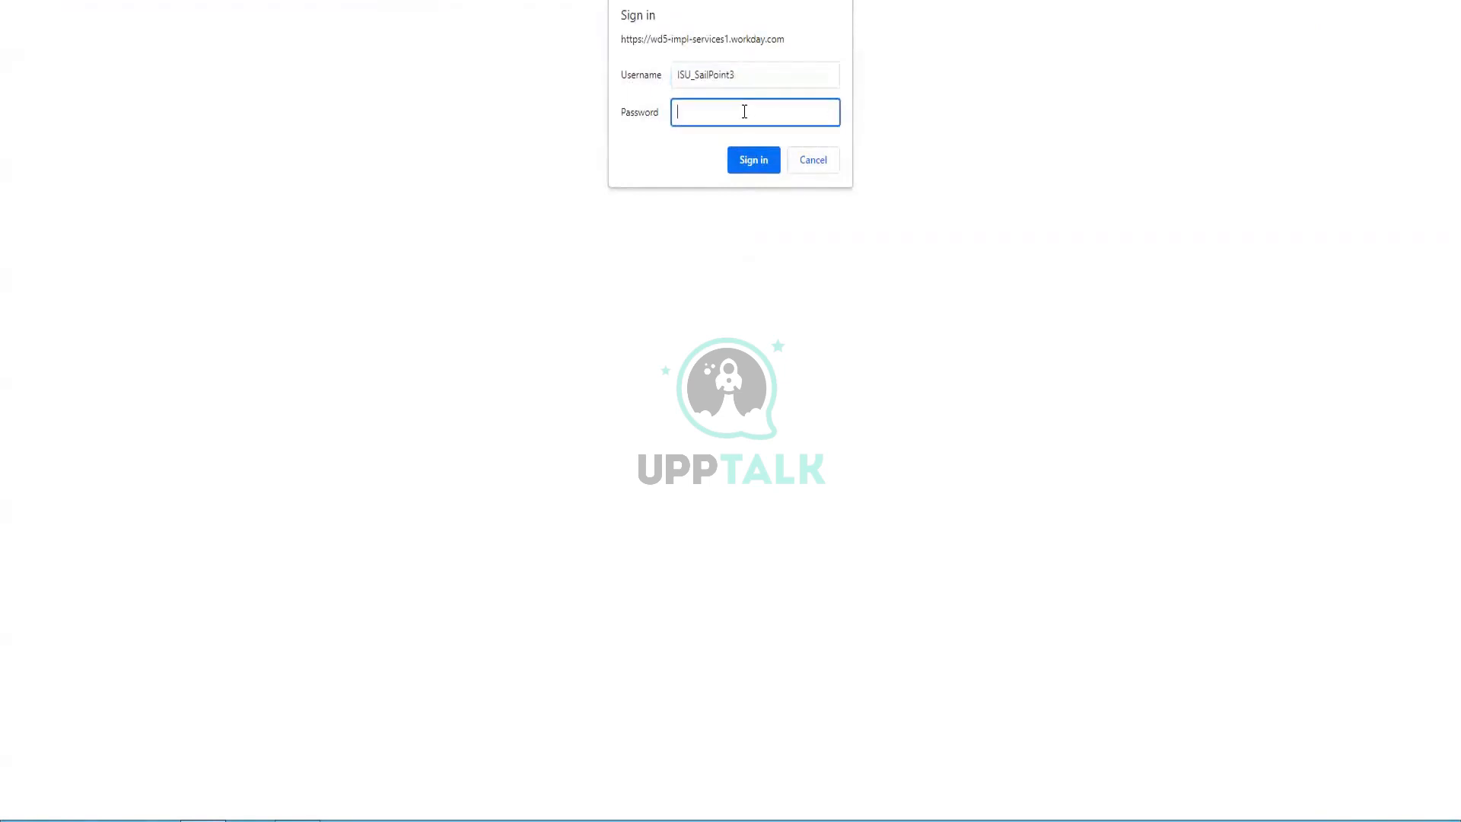
{"action": "type", "text": "•••••••"}
{"action": "key", "text": "Return"}
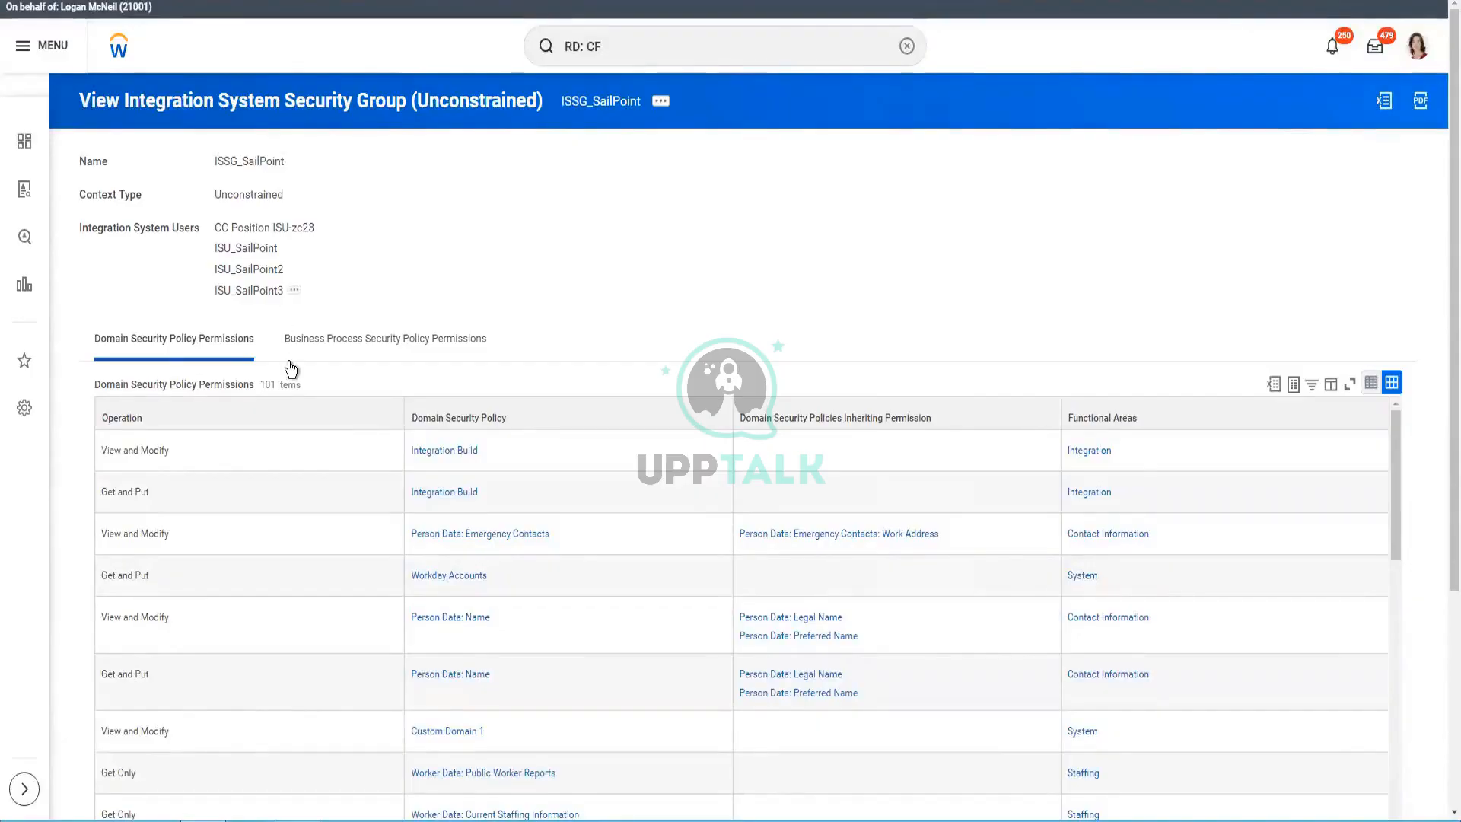
Copy the ISU_SailPoint3 user name from the security group again and try signing in with it and the account password
{"action": "left_click", "coordinate": [294, 290]}
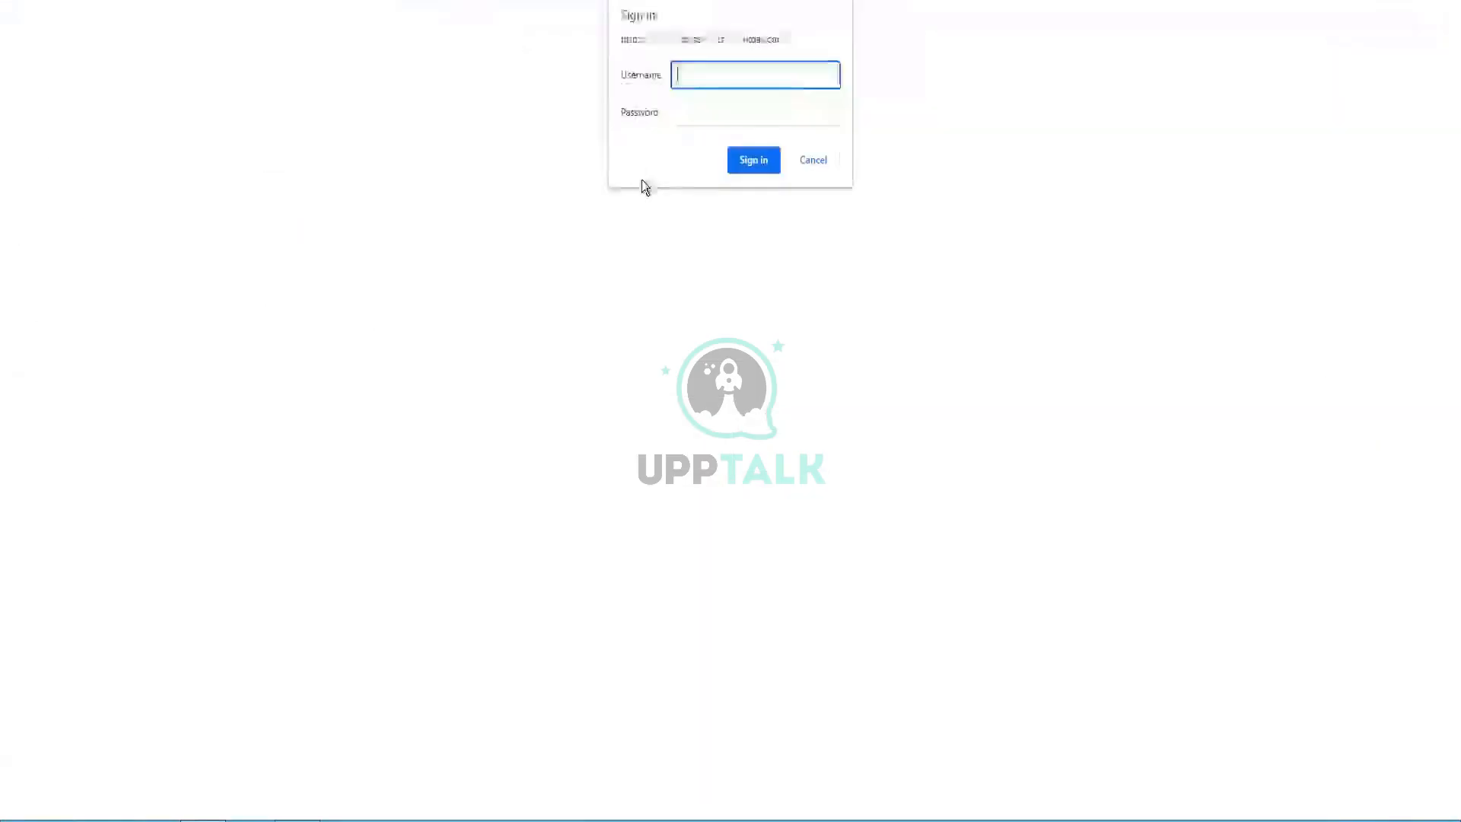
{"action": "key", "text": "ctrl+v"}
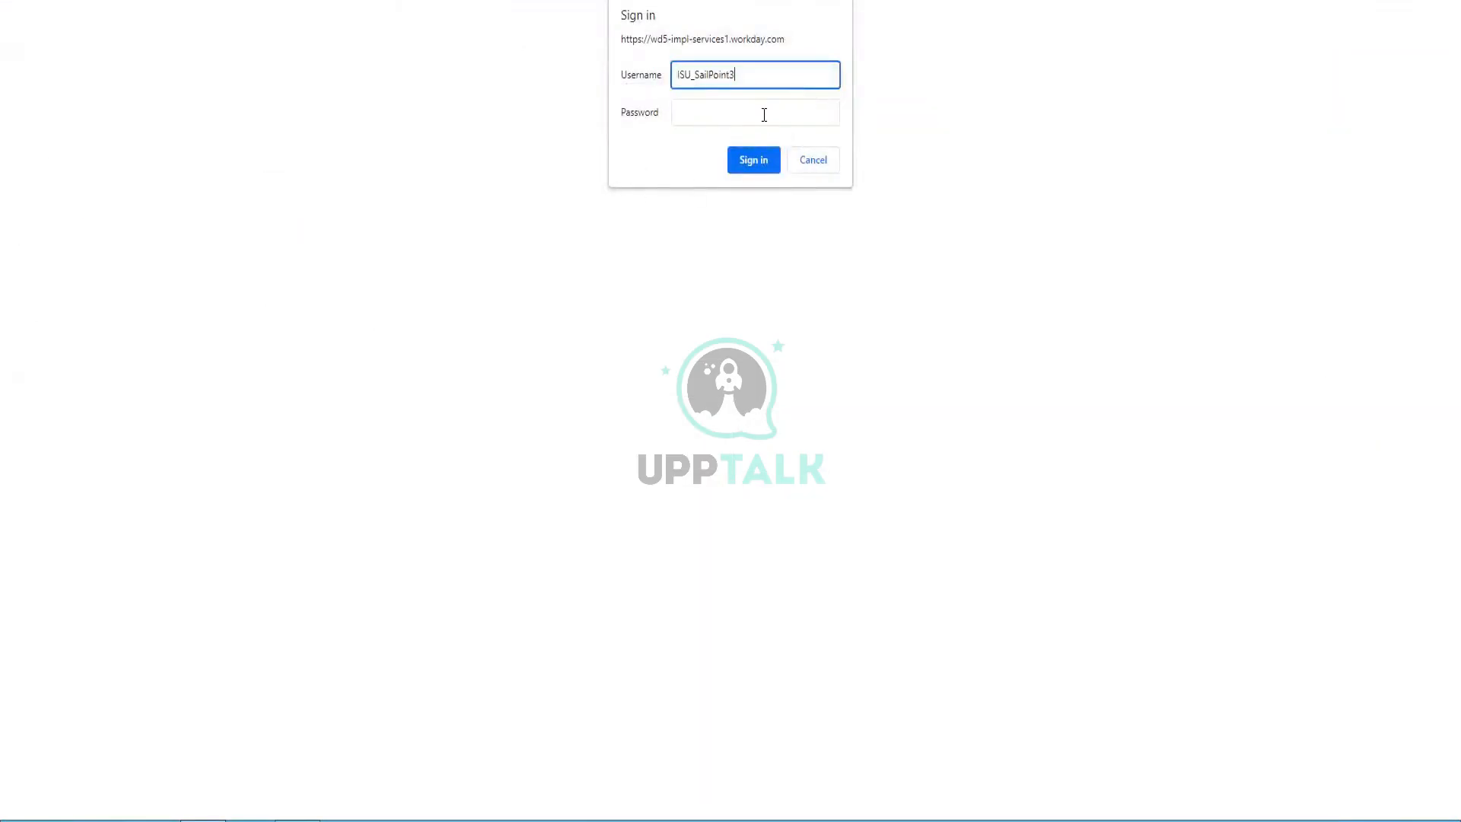
{"action": "left_click", "coordinate": [764, 114]}
{"action": "type", "text": "****"}
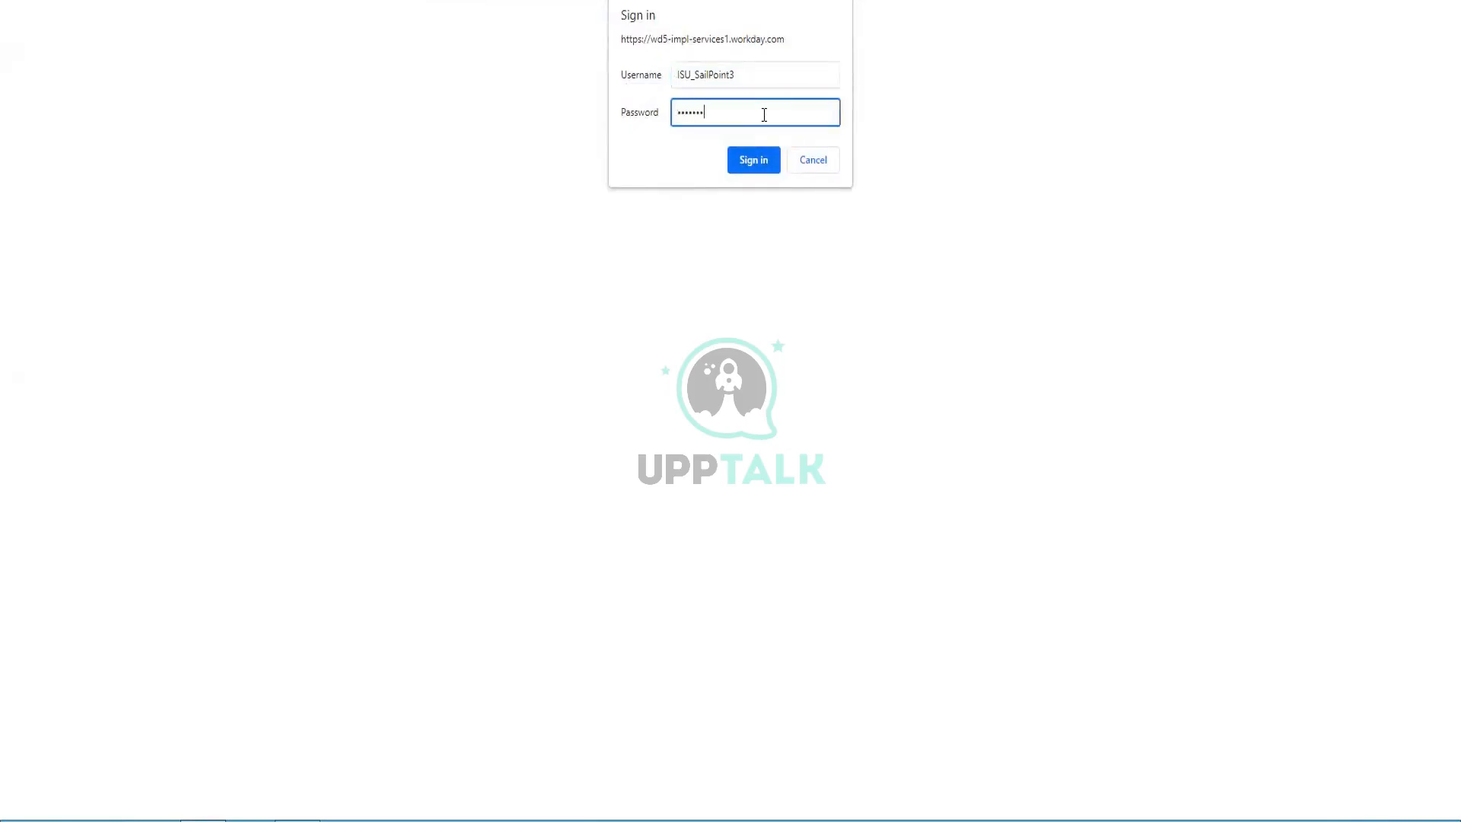
{"action": "key", "text": "shift+Tab"}
{"action": "key", "text": "ctrl+c"}
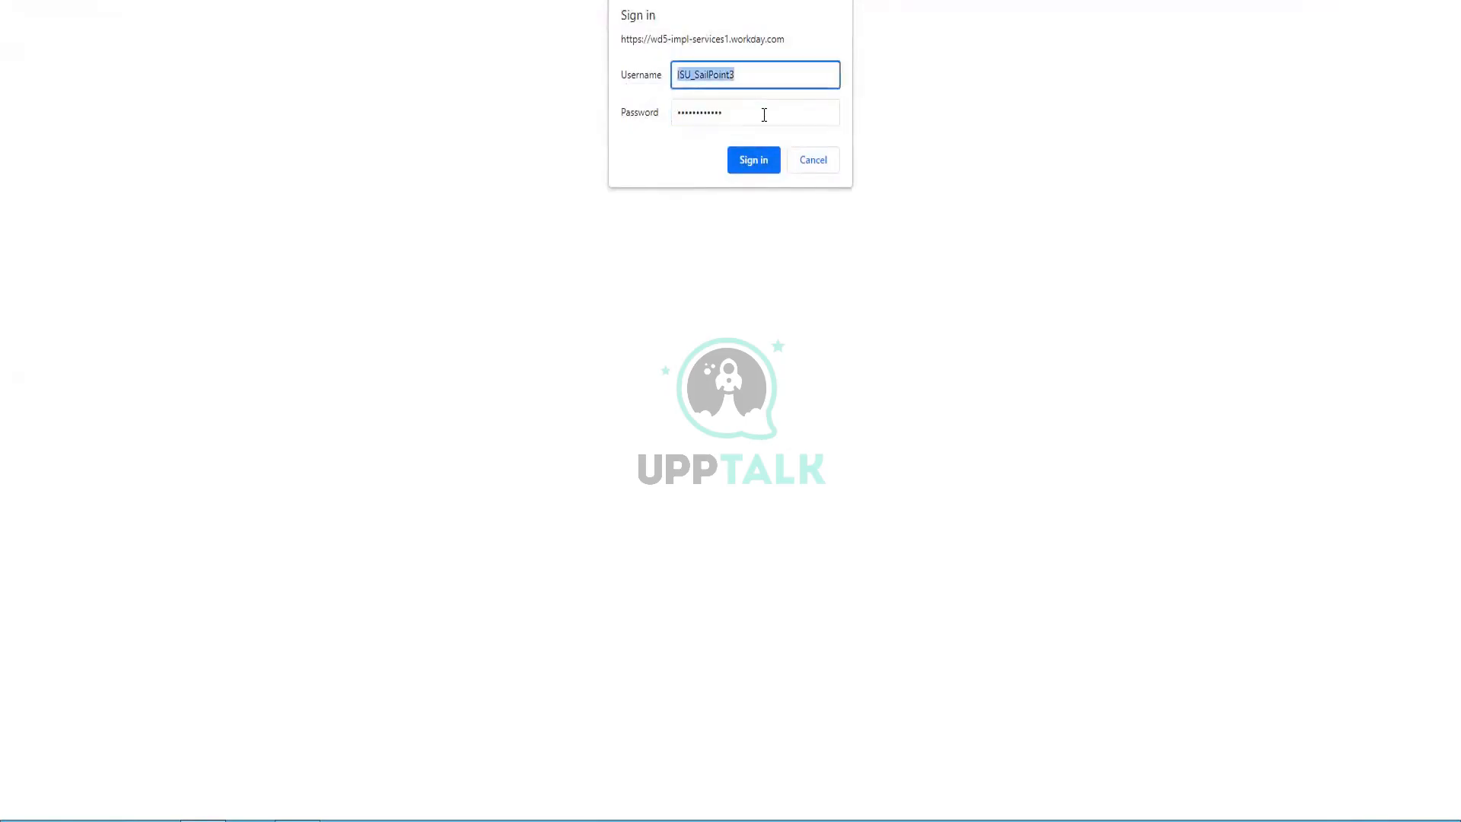
{"action": "key", "text": "Right"}
{"action": "type", "text": "IS"}
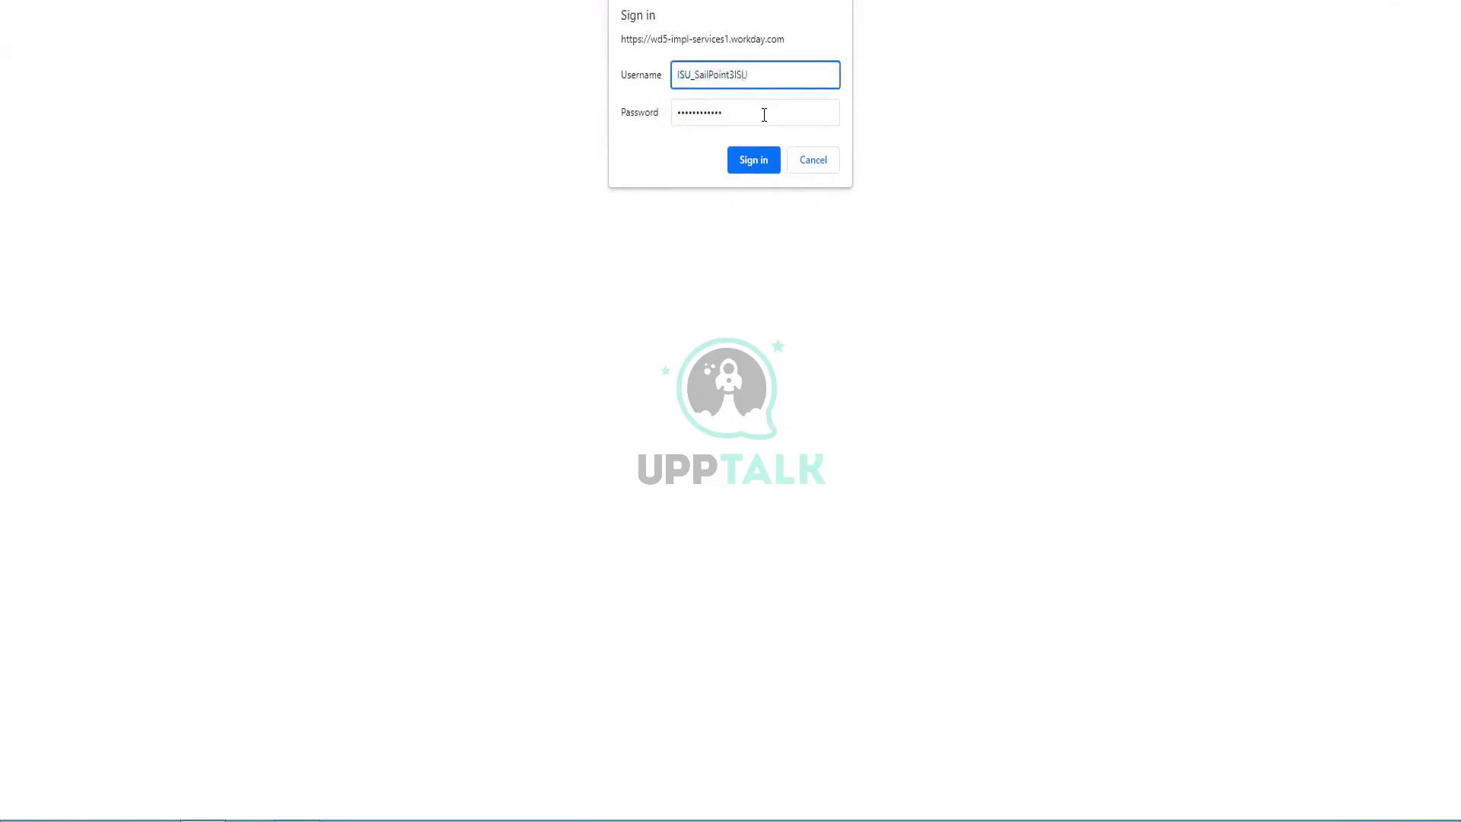
{"action": "key", "text": "BackSpace"}
{"action": "key", "text": "BackSpace"}
{"action": "key", "text": "BackSpace"}
{"action": "key", "text": "Return"}
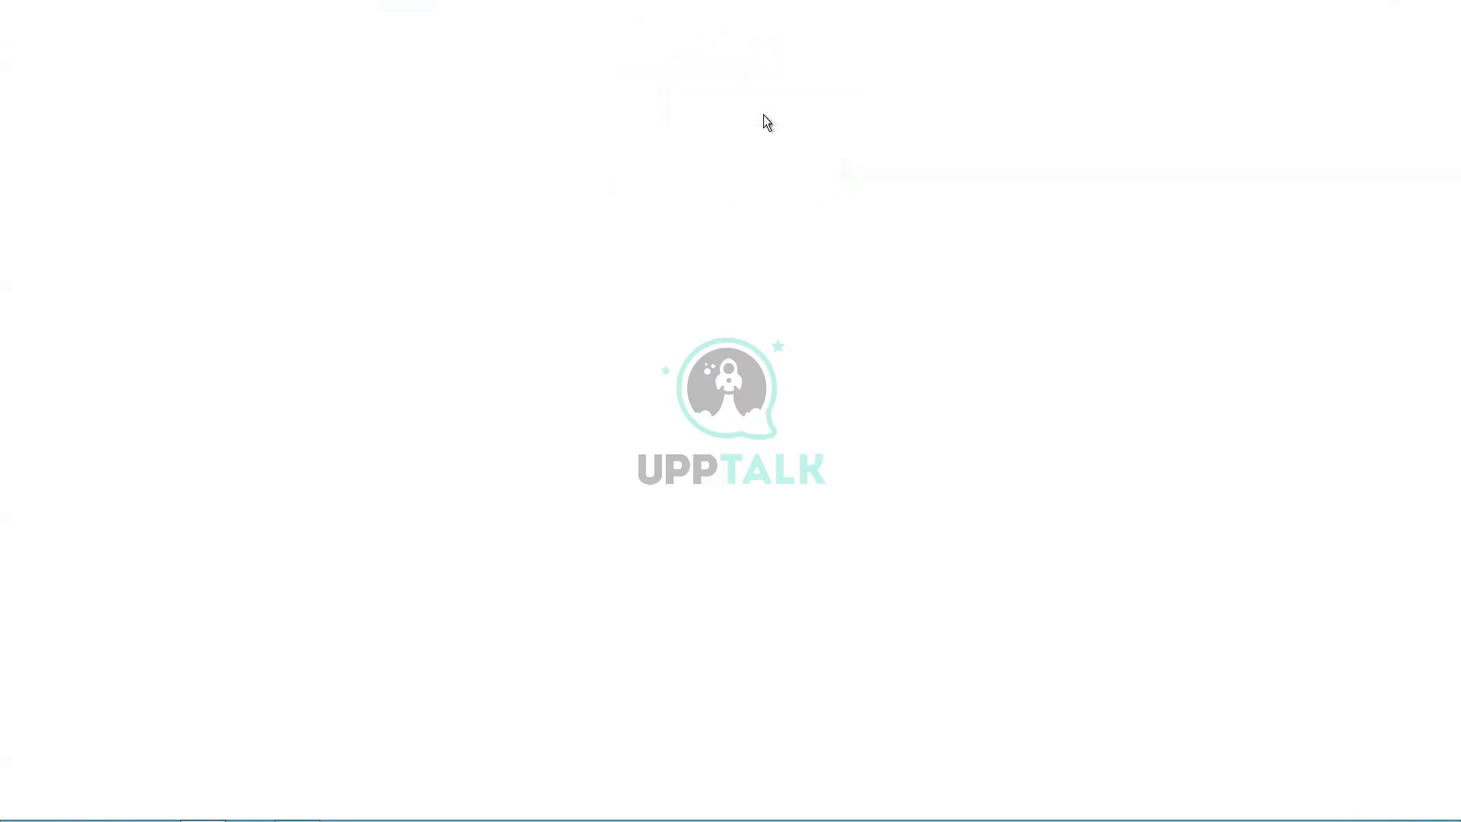
Try to sign in with the user name ISU_SailPoint2 and the account password
{"action": "key", "text": "ctrl+v"}
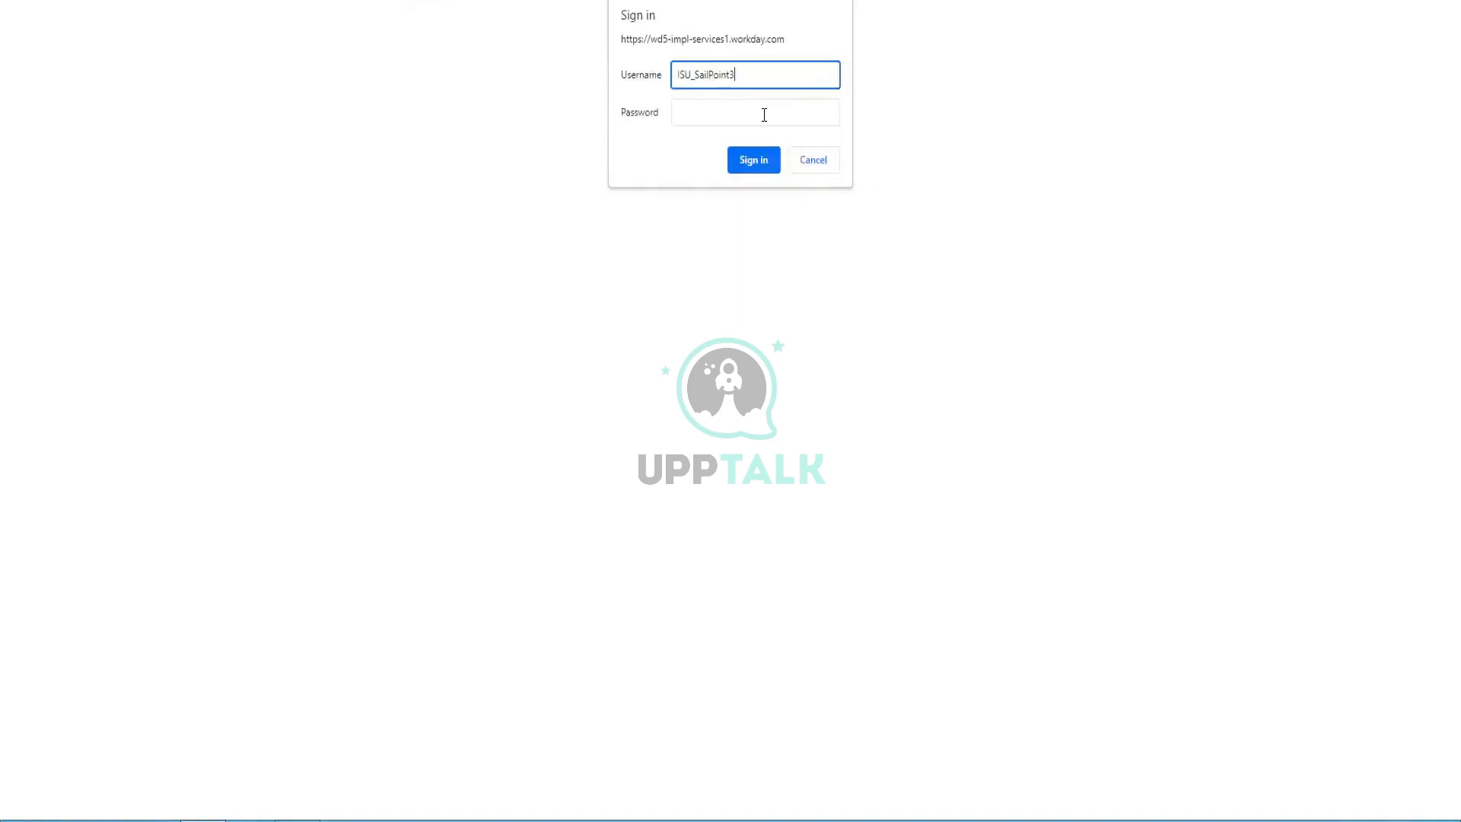
{"action": "left_click", "coordinate": [764, 114]}
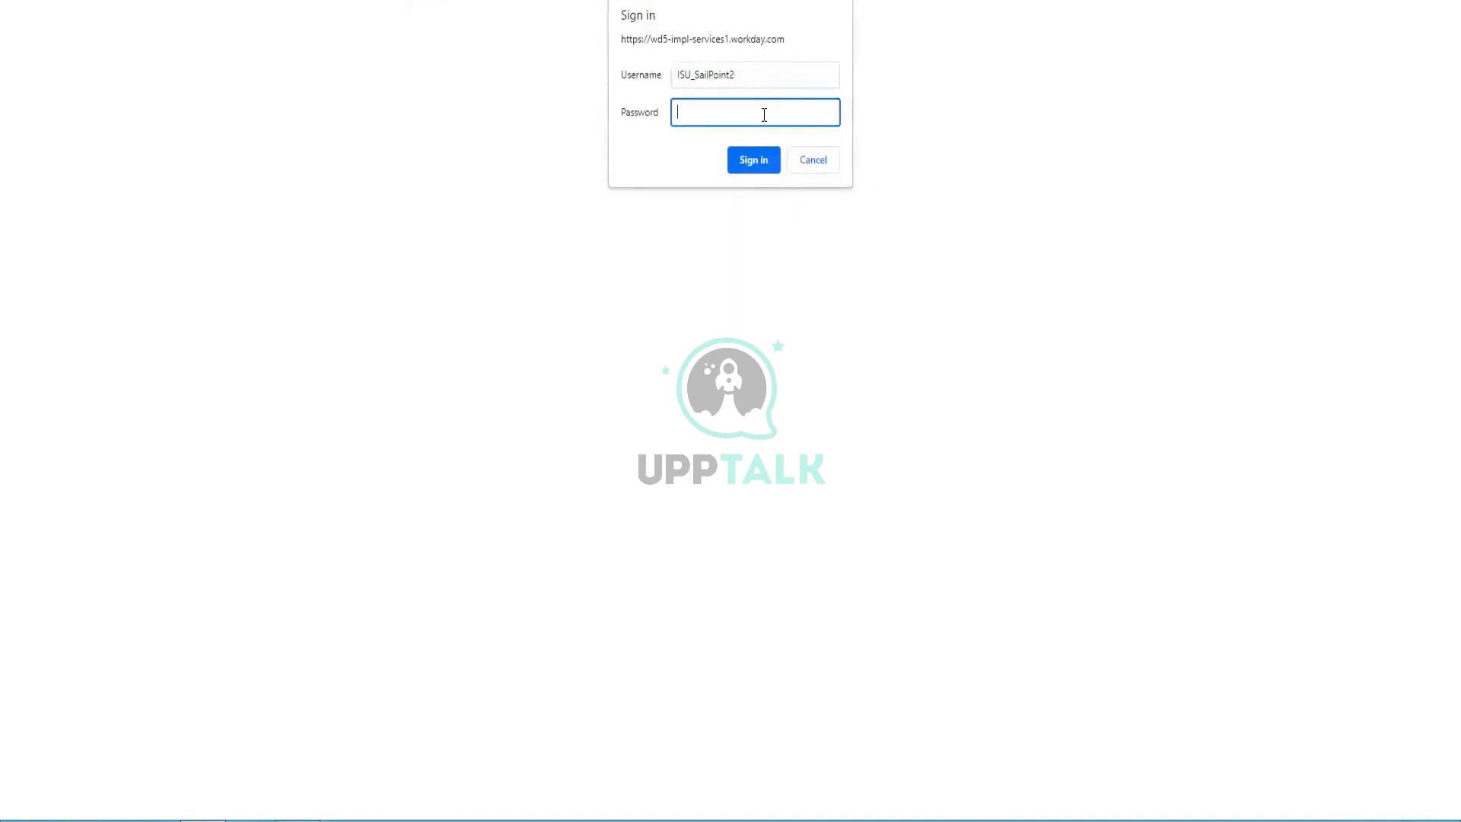
{"action": "type", "text": "•••••••"}
{"action": "key", "text": "Return"}
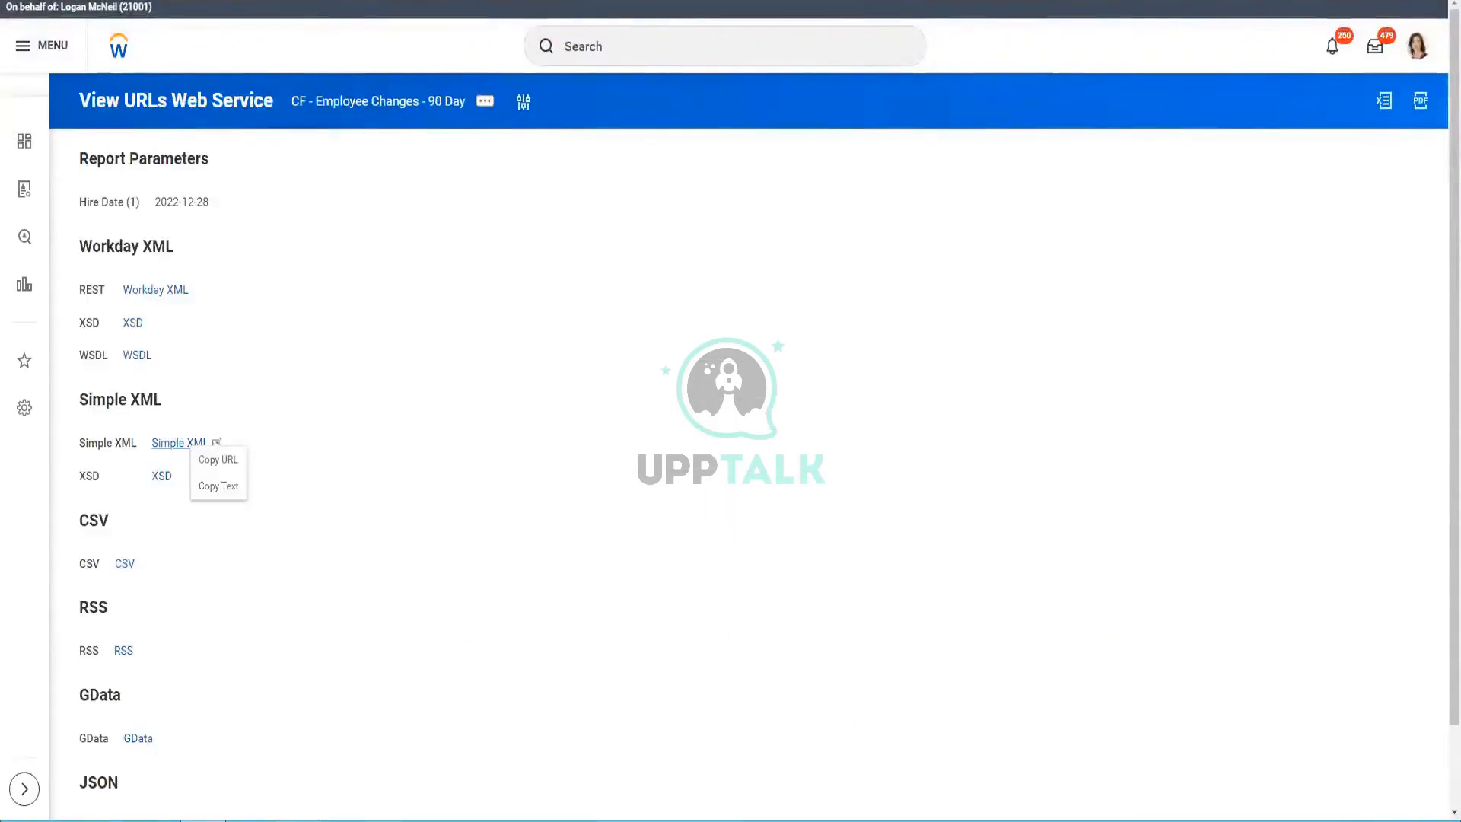
Search for "create int sys" in a duplicate of the security group page and open the Create Integration System User task
{"action": "right_click", "coordinate": [312, 1]}
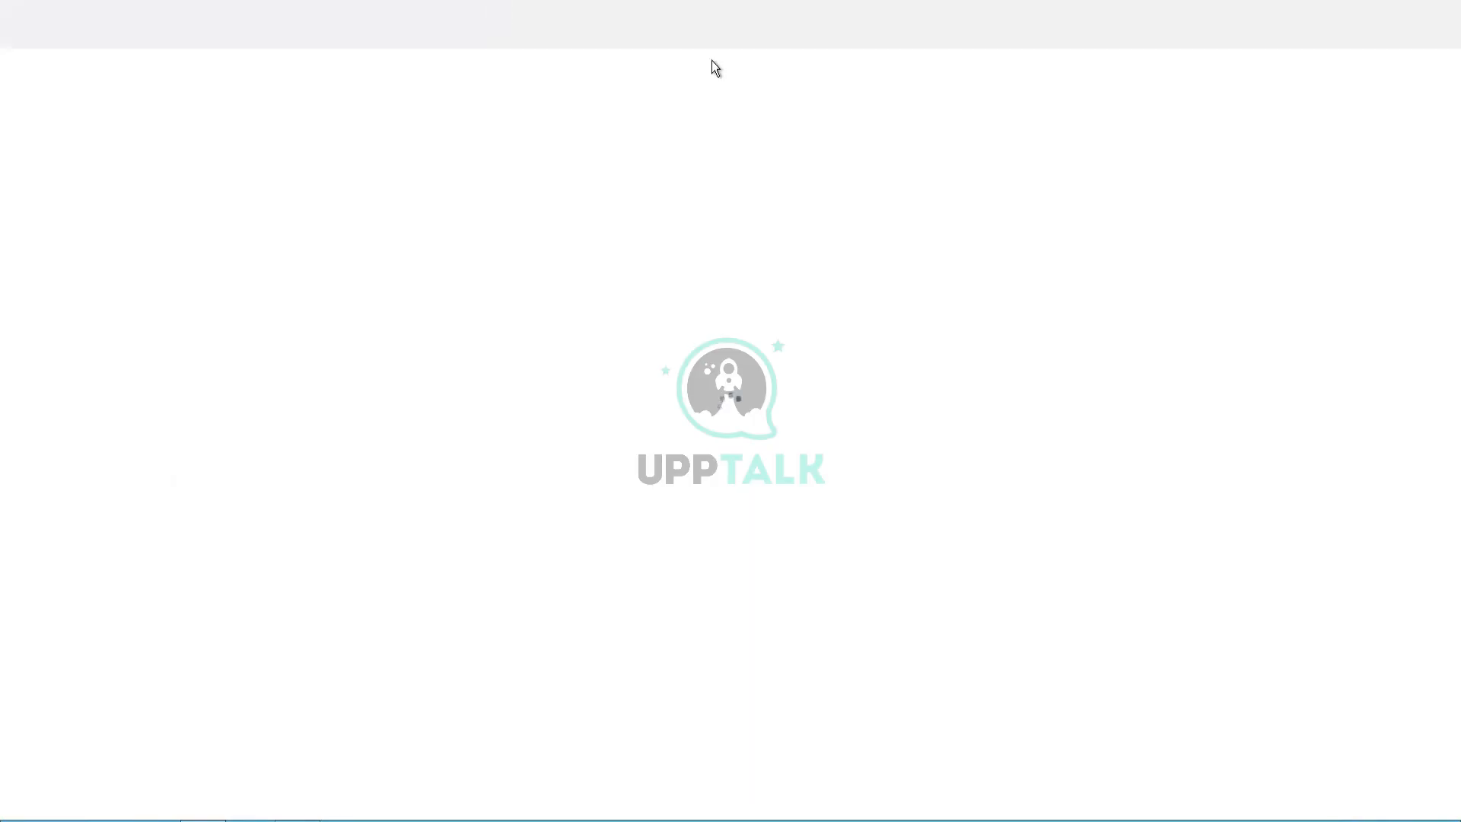
{"action": "left_click", "coordinate": [626, 42]}
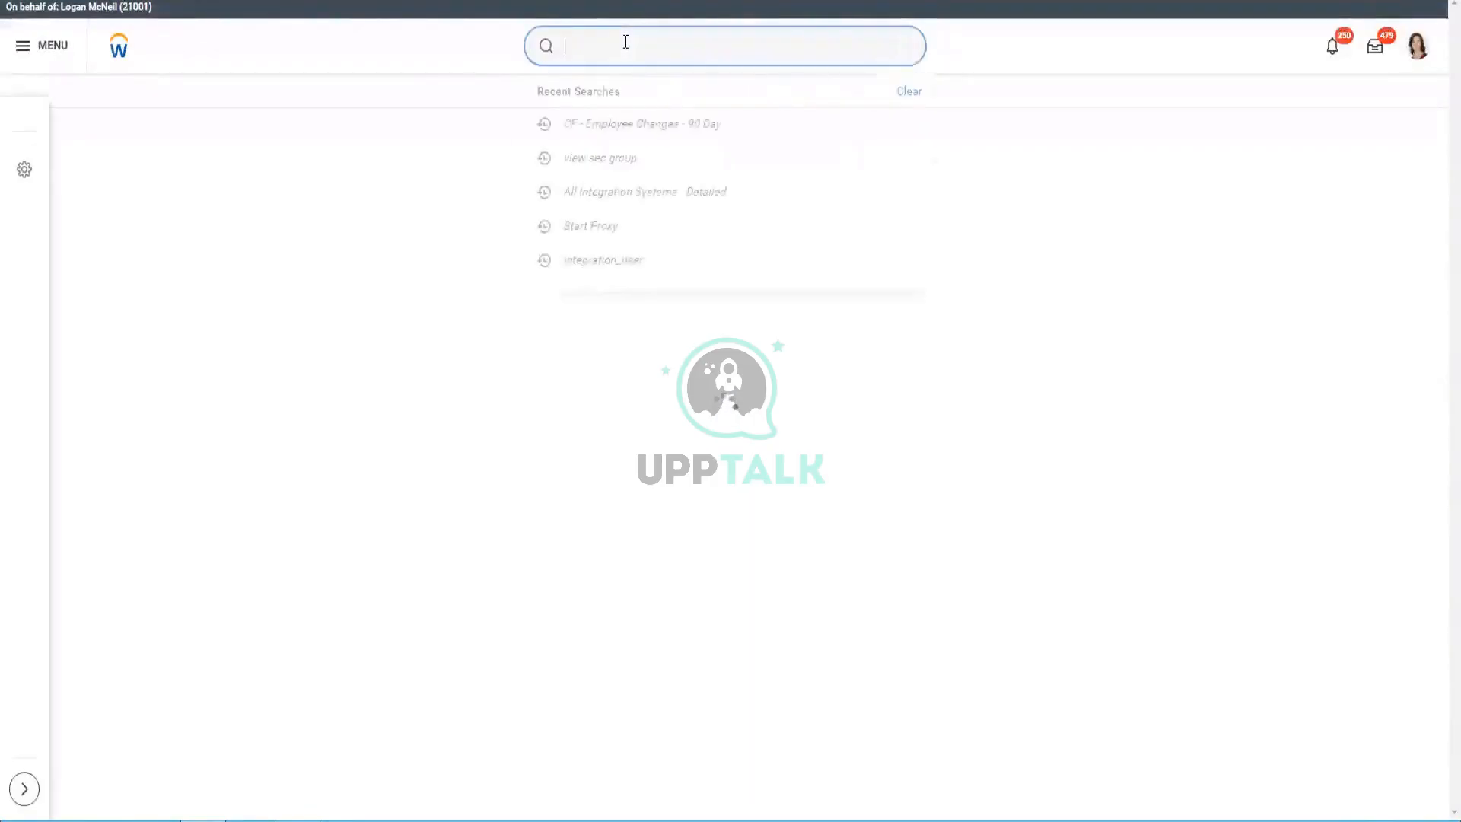
{"action": "type", "text": "create"}
{"action": "key", "text": "Return"}
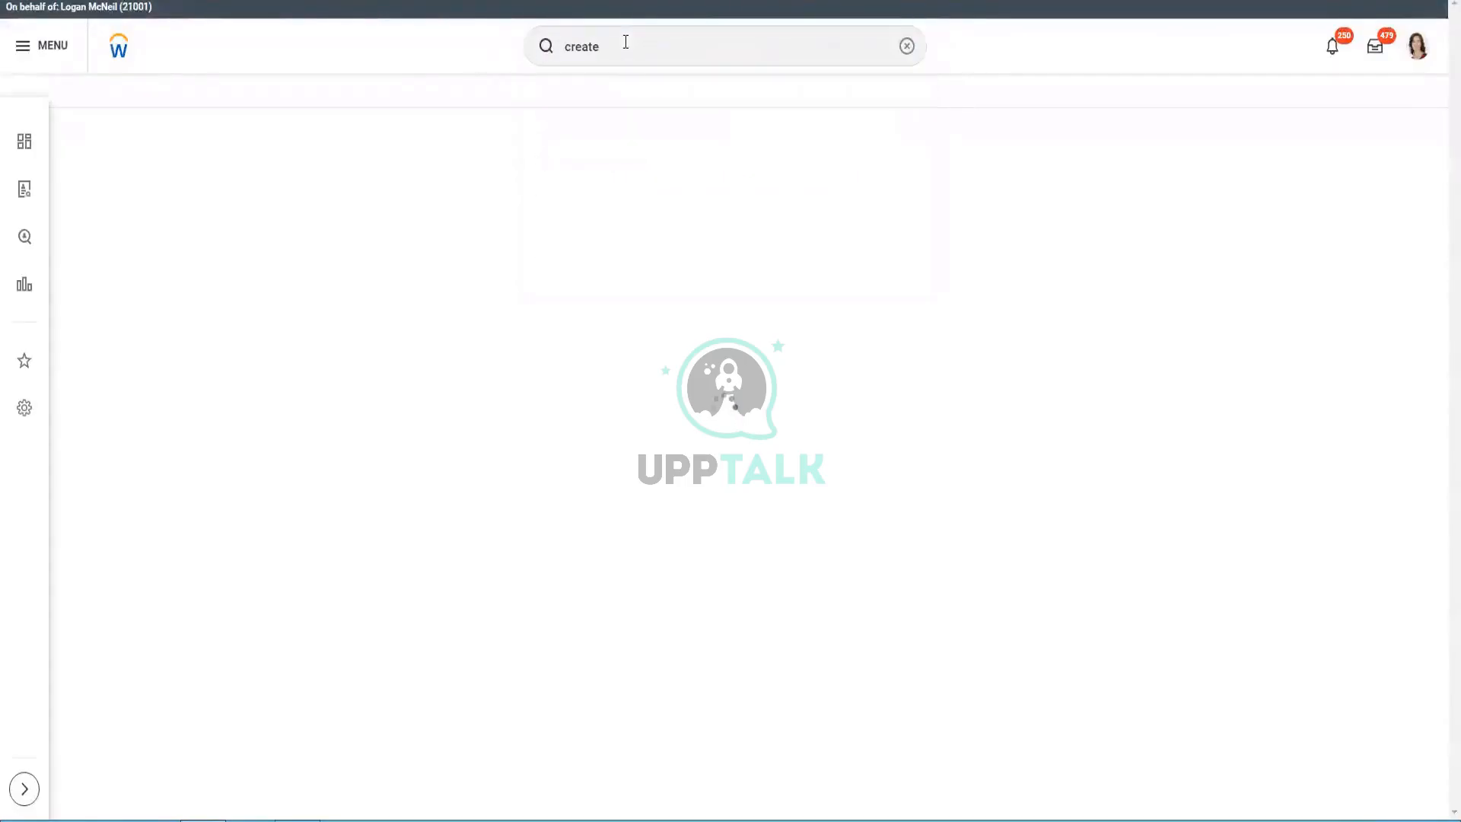
{"action": "left_click", "coordinate": [625, 42]}
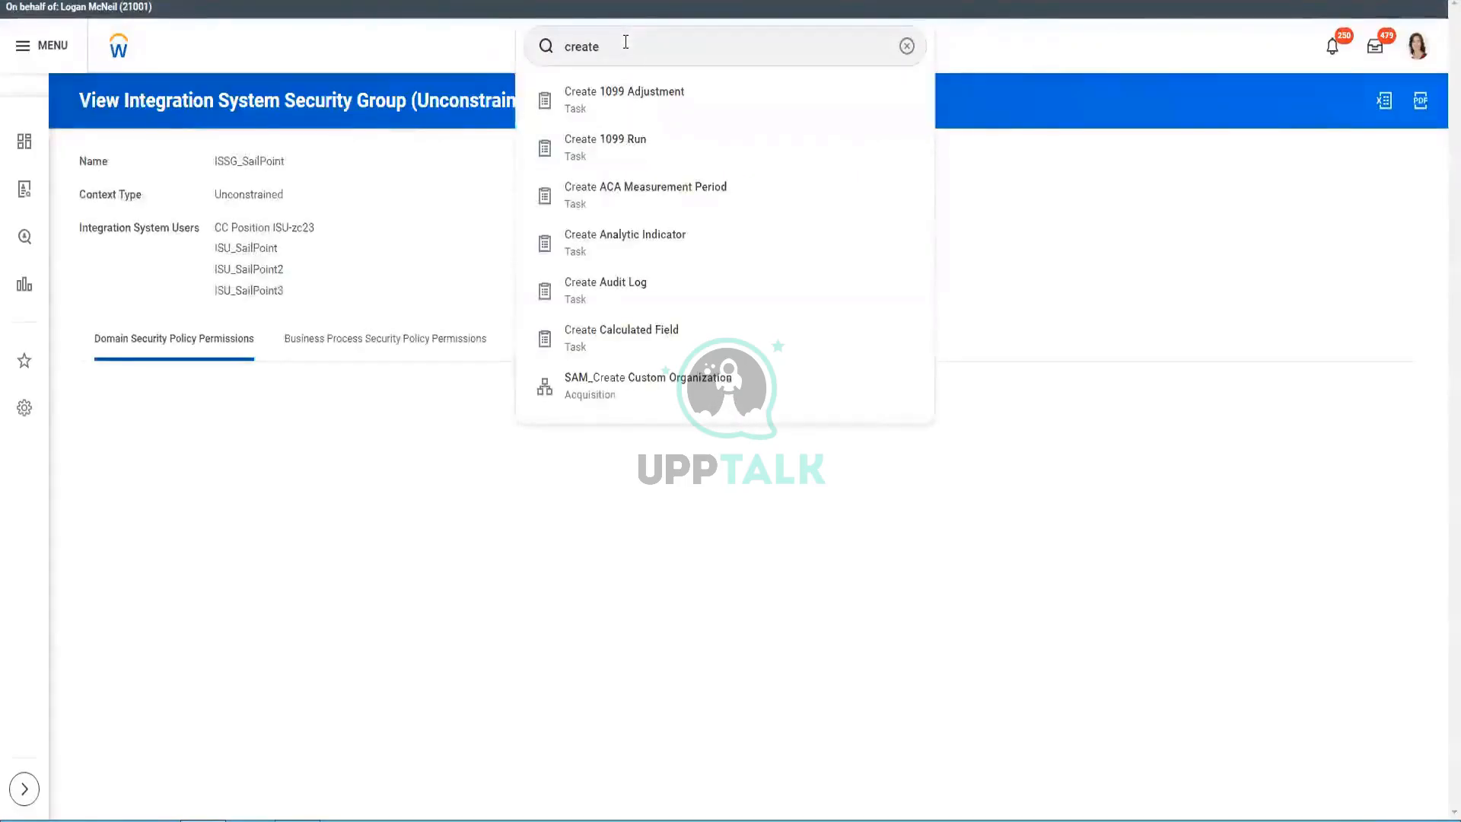
{"action": "scroll", "coordinate": [647, 57], "scroll_direction": "down", "scroll_amount": 4}
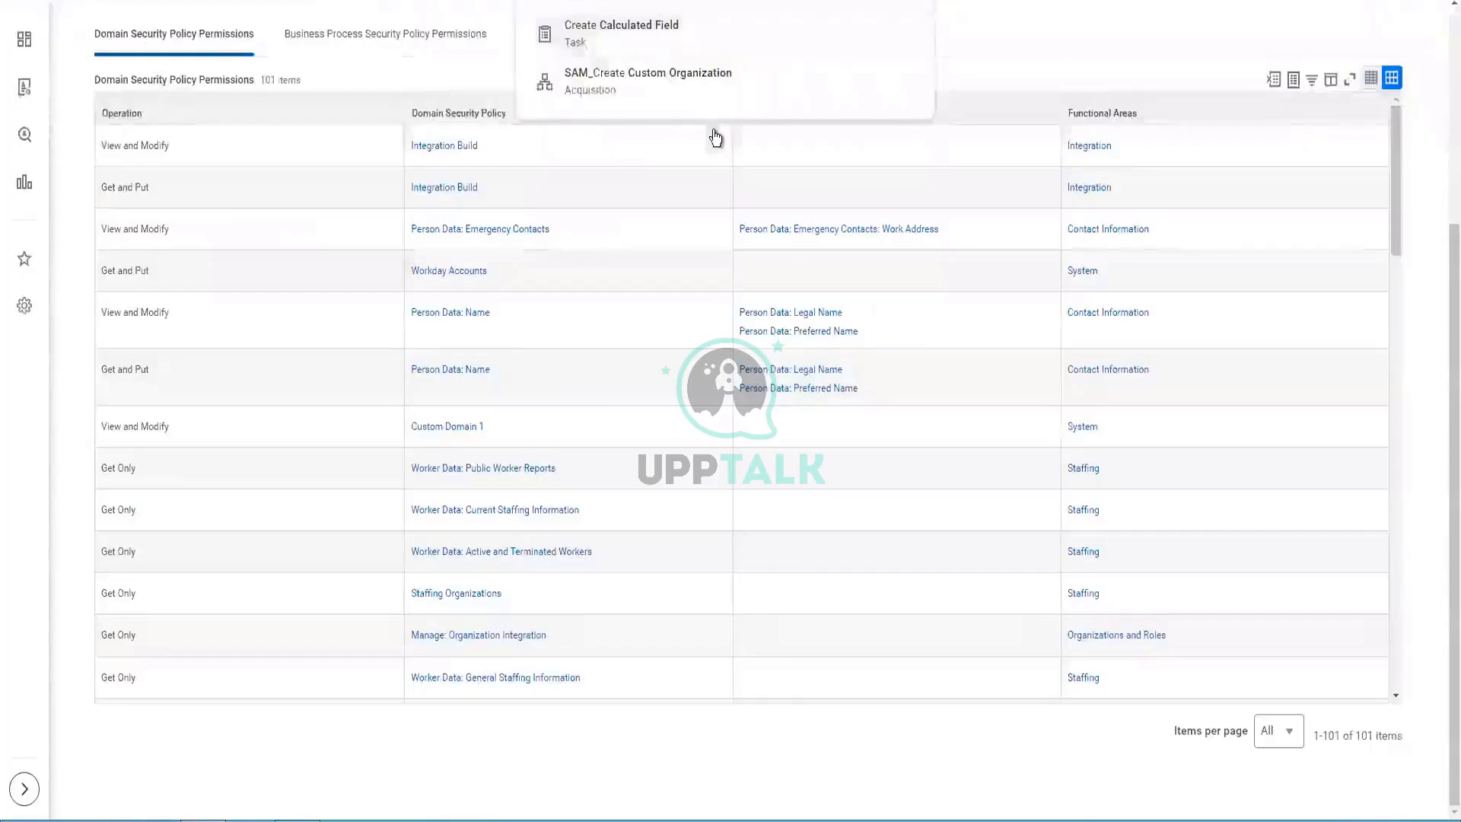
{"action": "scroll", "coordinate": [715, 137], "scroll_direction": "up", "scroll_amount": 4}
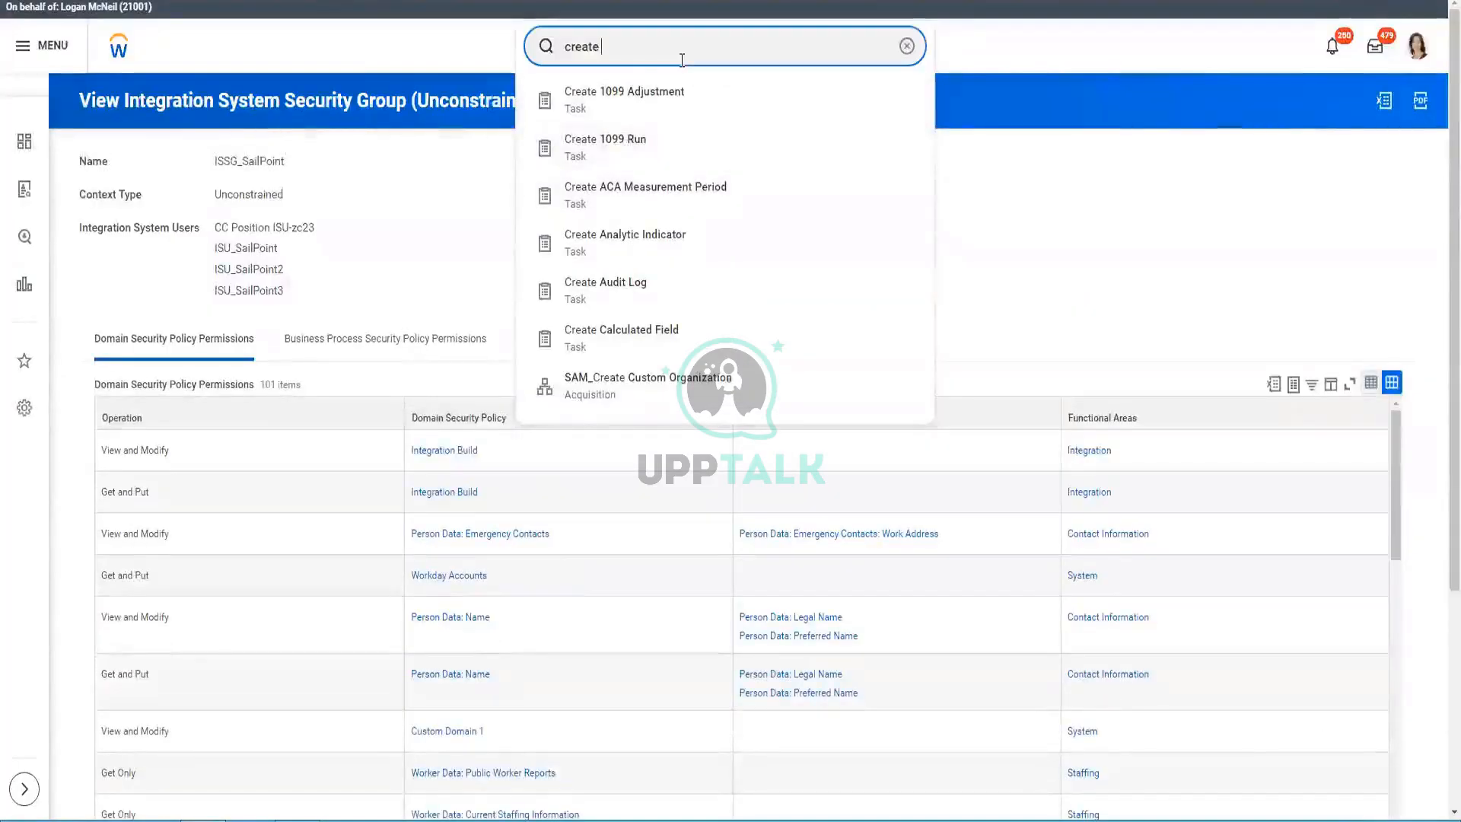
{"action": "type", "text": "int sys"}
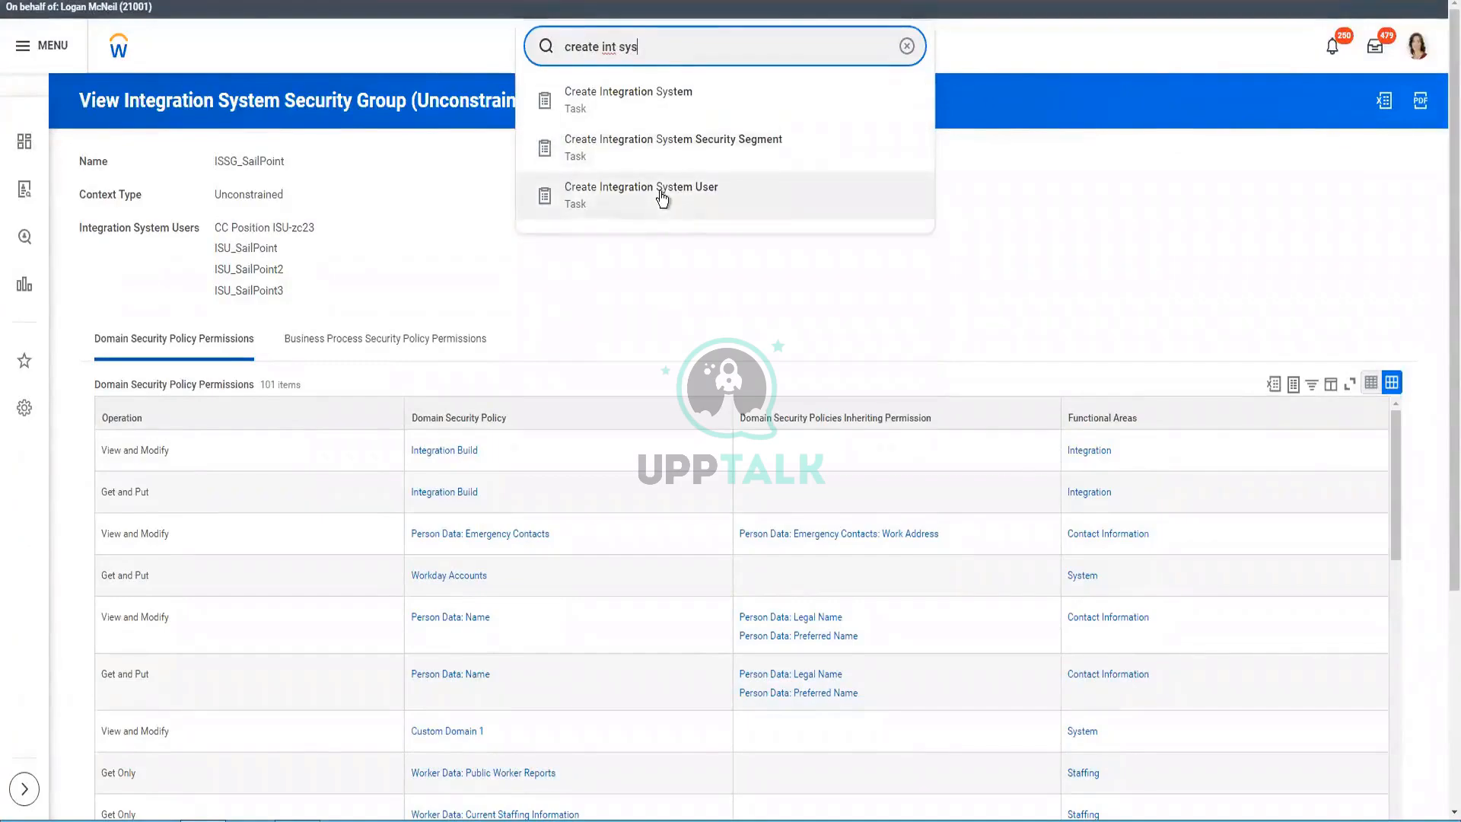
{"action": "left_click", "coordinate": [435, 220]}
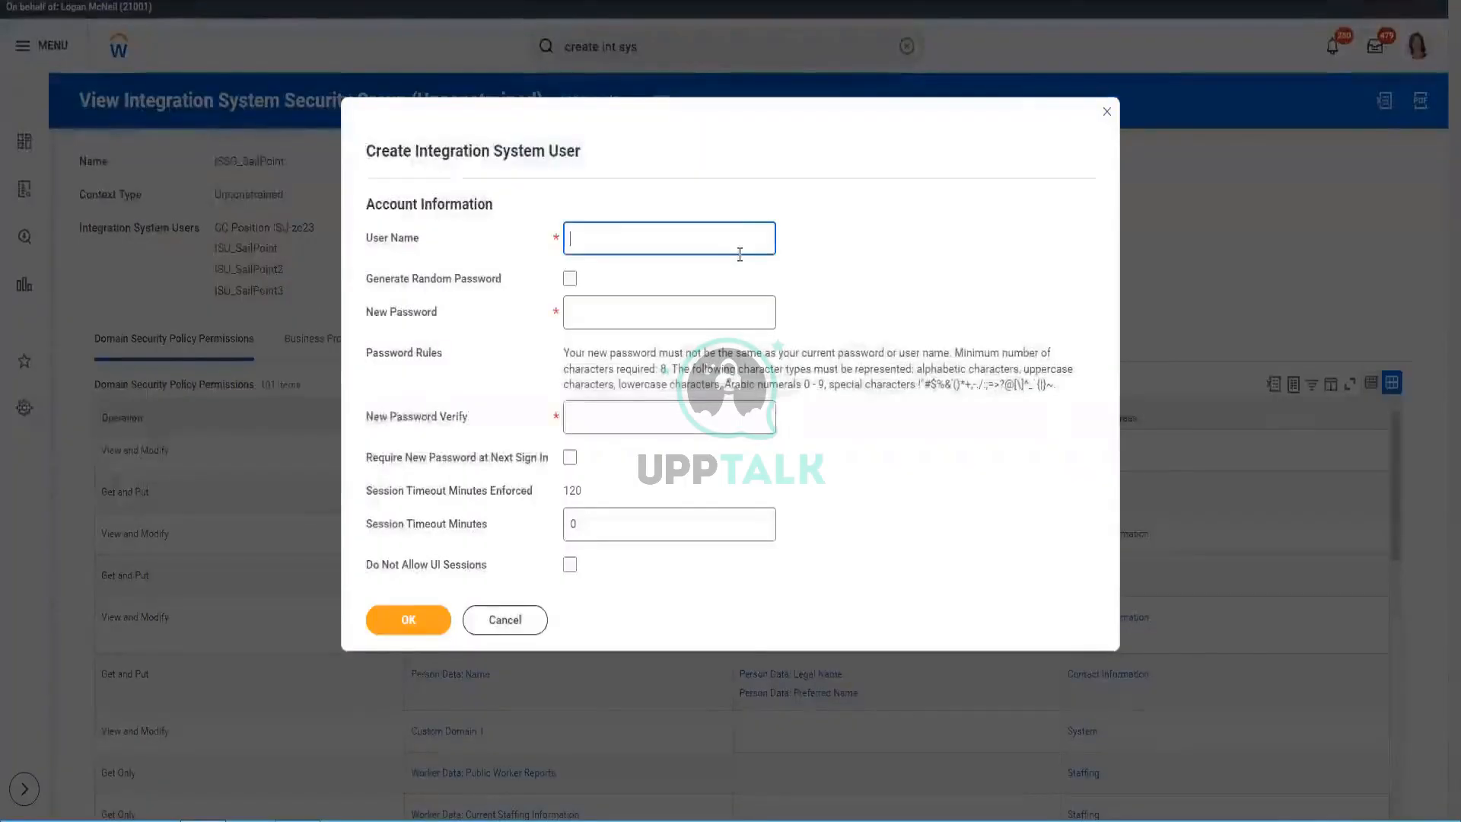
Create the integration system user ISU_SailPoint4, entering and verifying its new account password
{"action": "type", "text": "ISU_SailPoint3"}
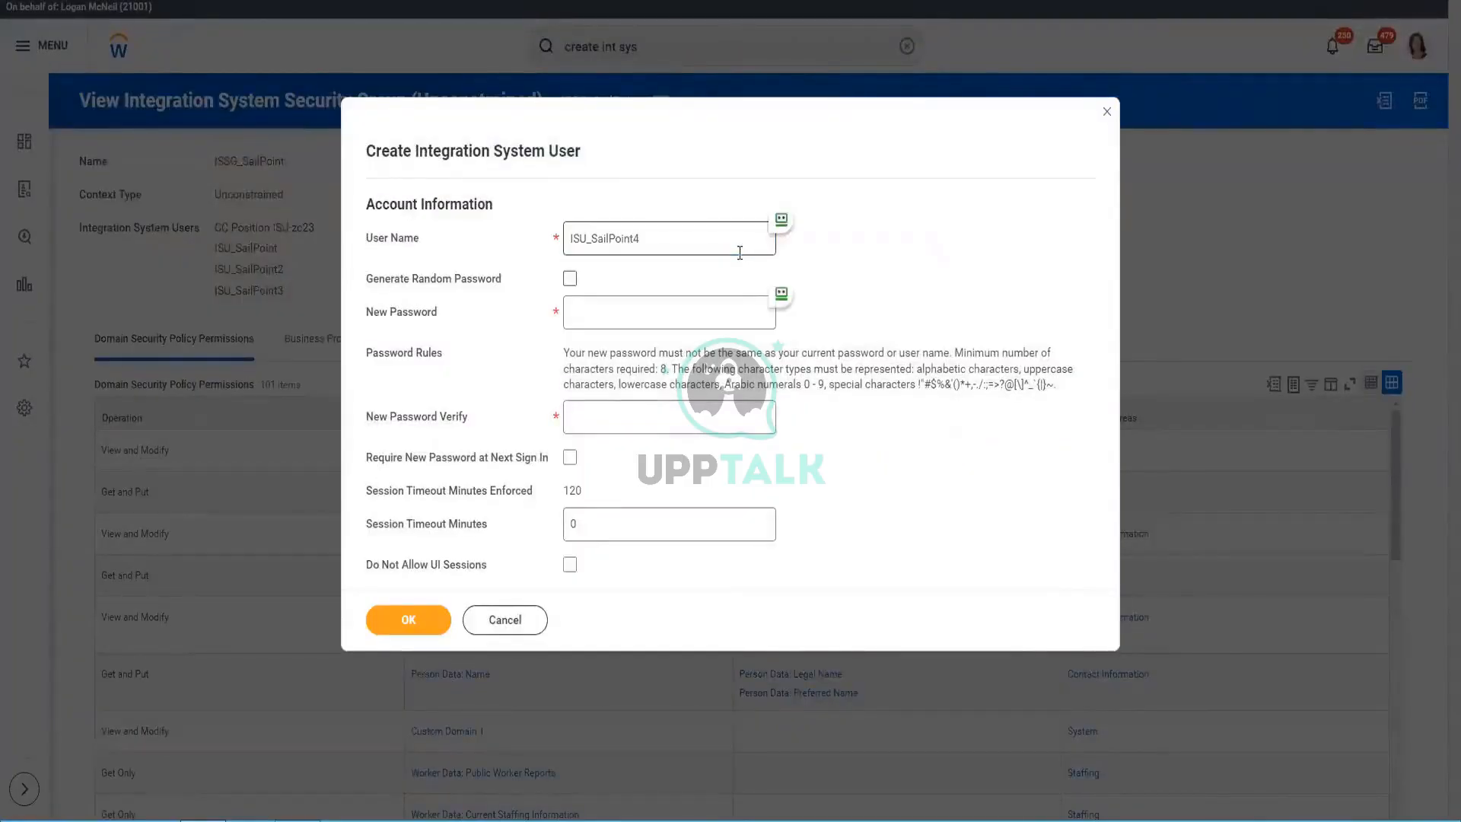
{"action": "key", "text": "Tab"}
{"action": "key", "text": "Tab"}
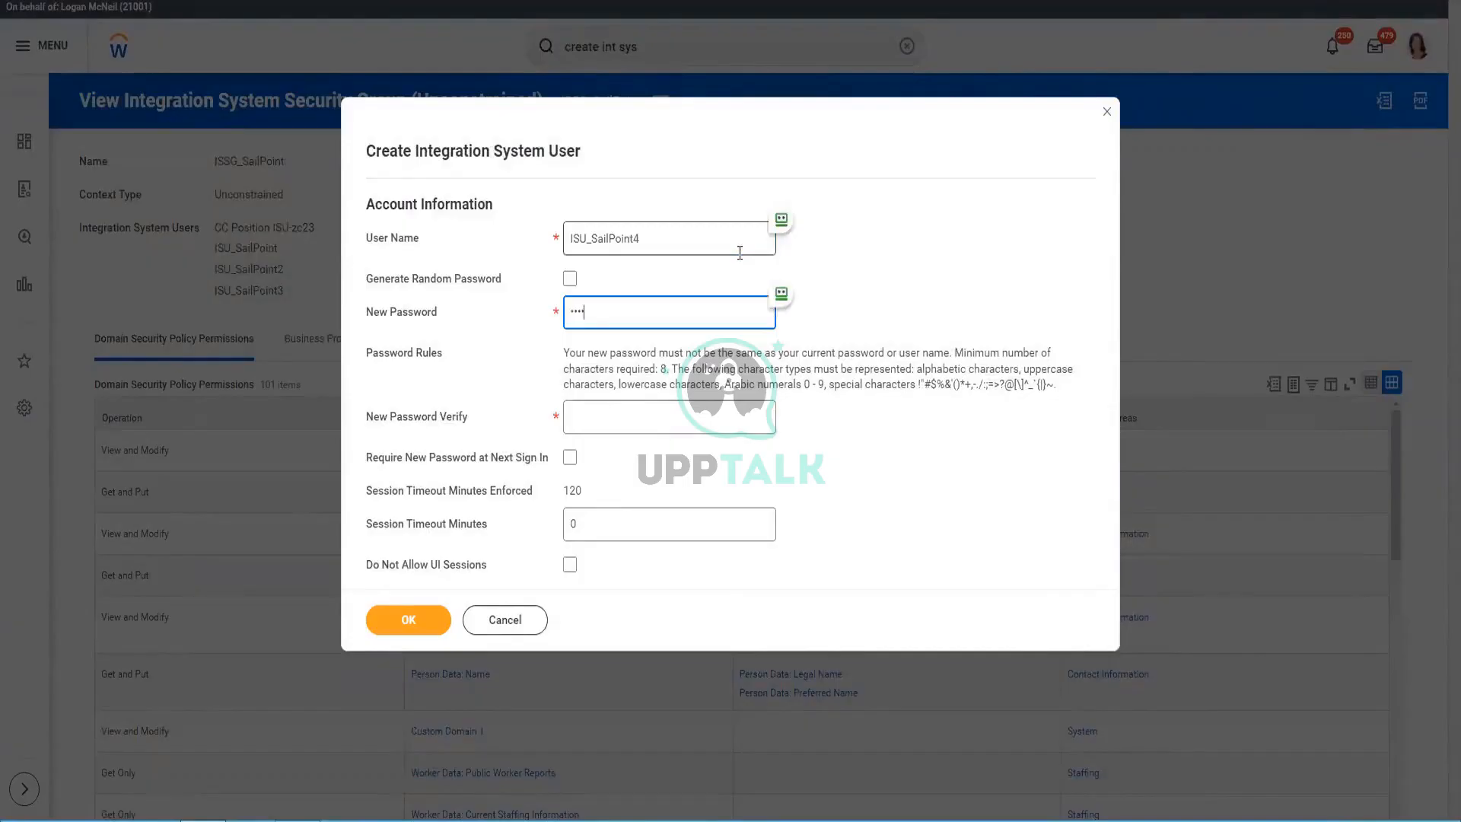
{"action": "key", "text": "Tab"}
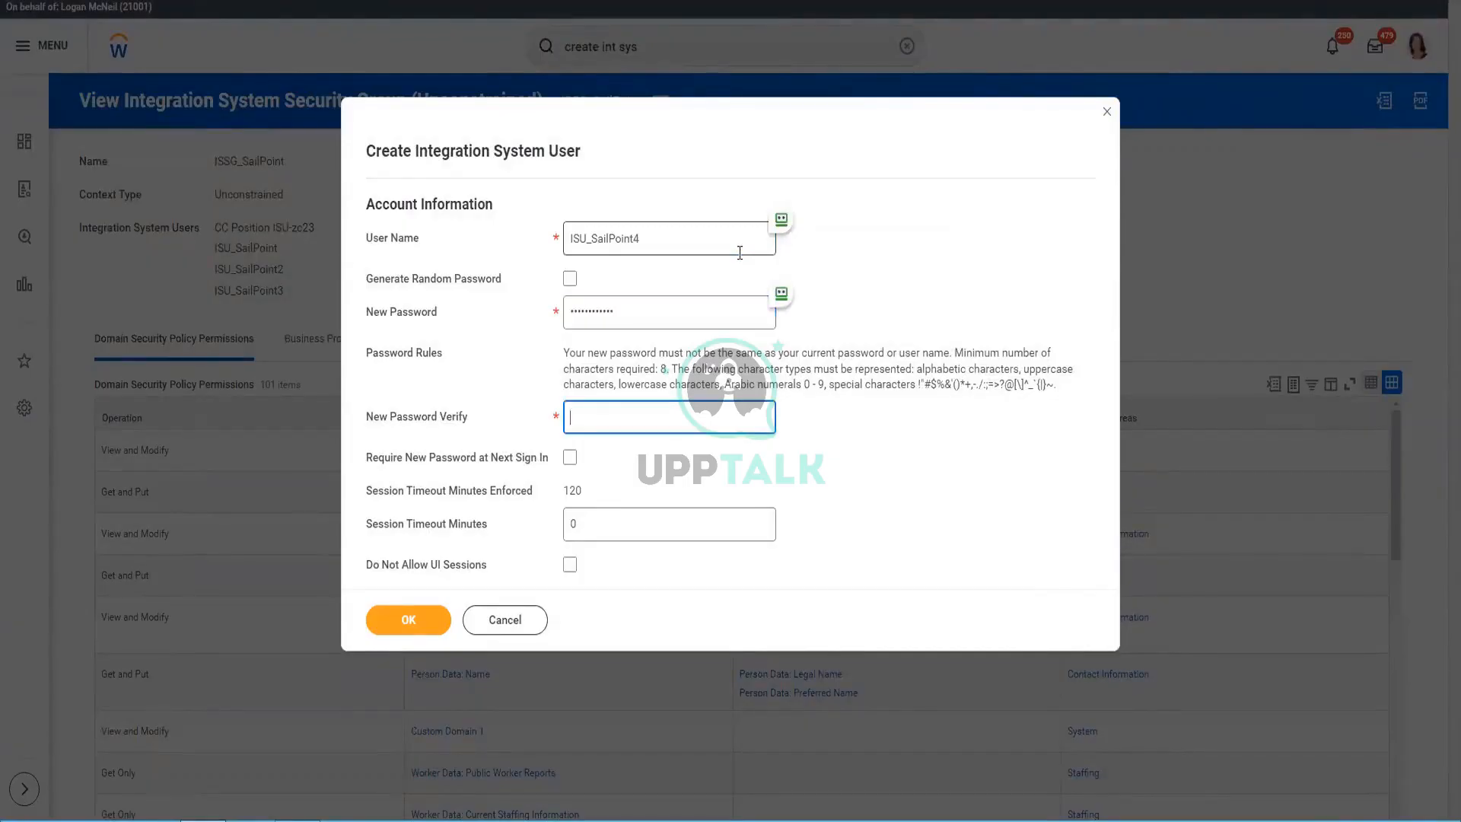
{"action": "type", "text": "••••••••••••"}
{"action": "left_click", "coordinate": [430, 622]}
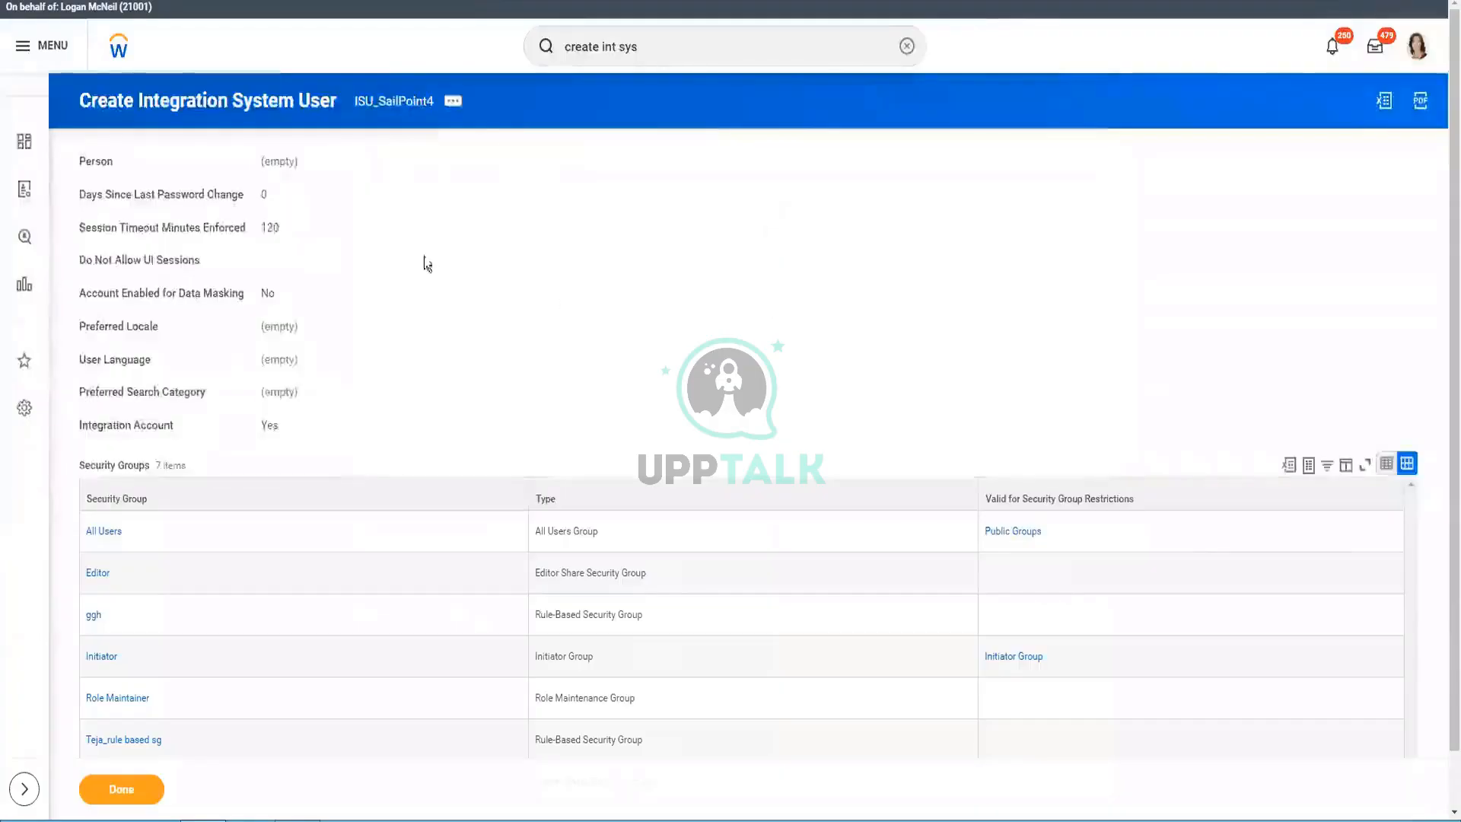
Assign the integration system security group ISSG_SailPoint to the new user ISU_SailPoint4
{"action": "left_click", "coordinate": [454, 101]}
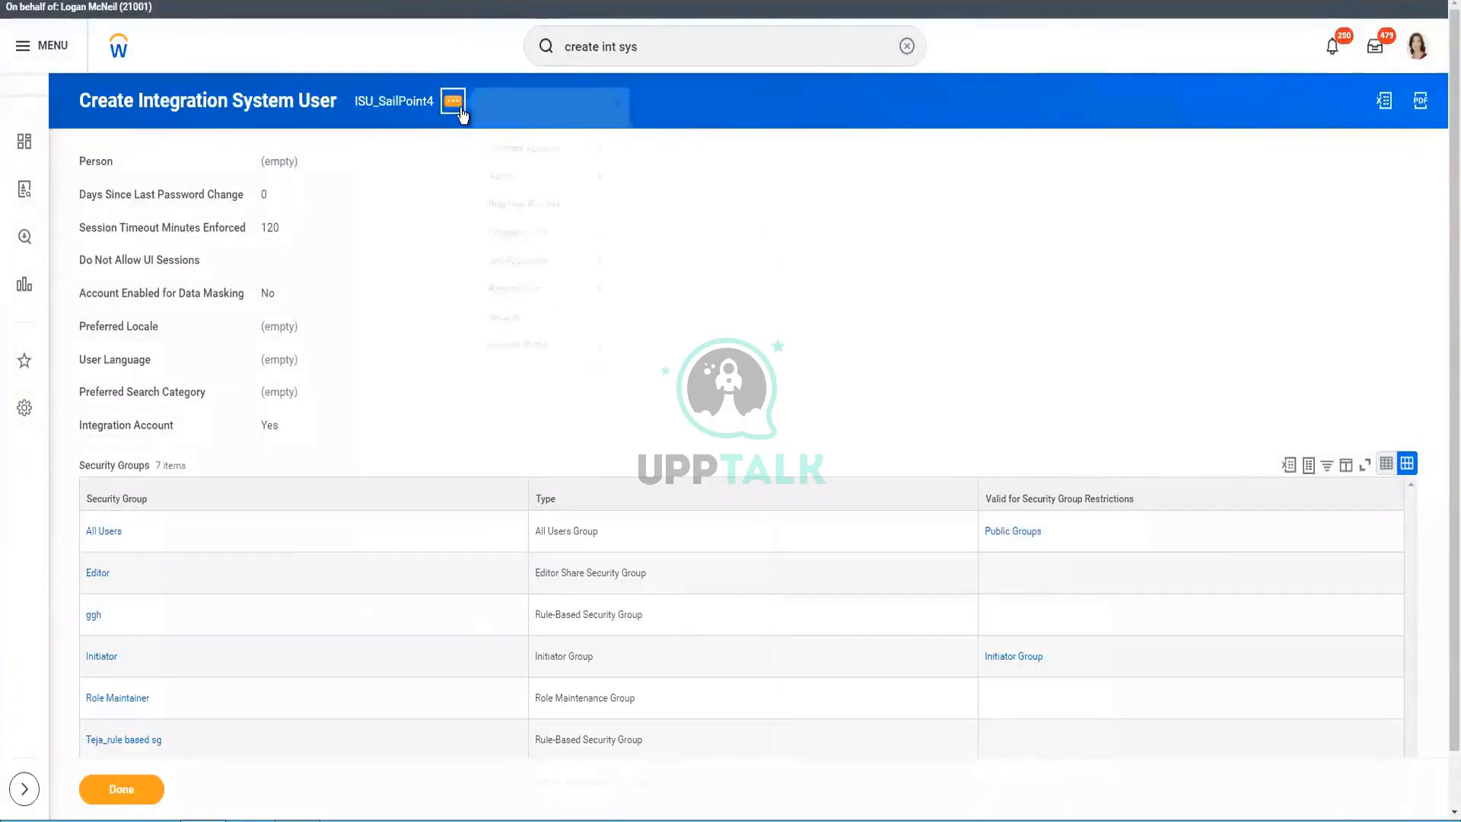
{"action": "mouse_move", "coordinate": [537, 342]}
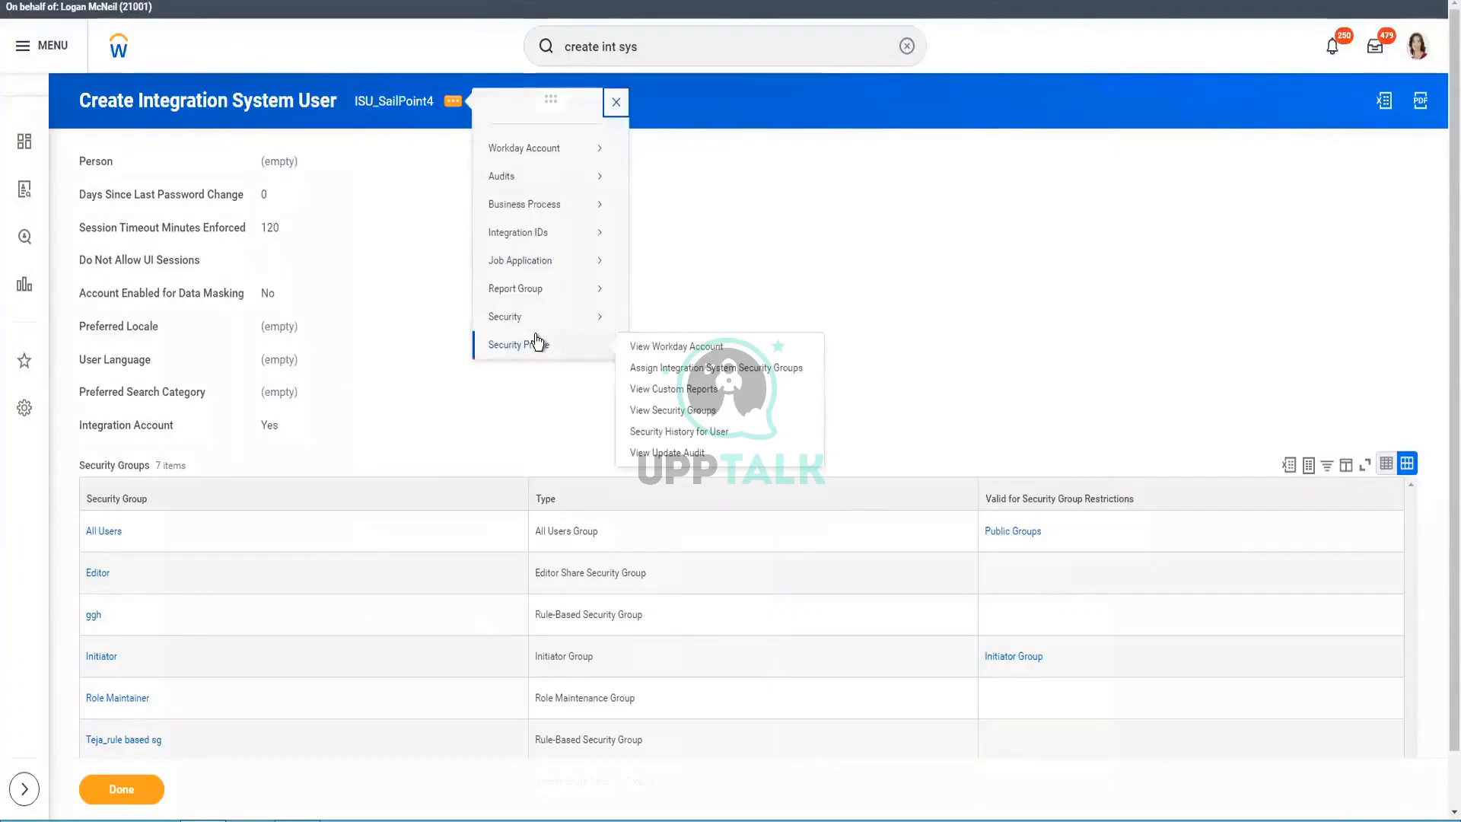
{"action": "left_click", "coordinate": [674, 369]}
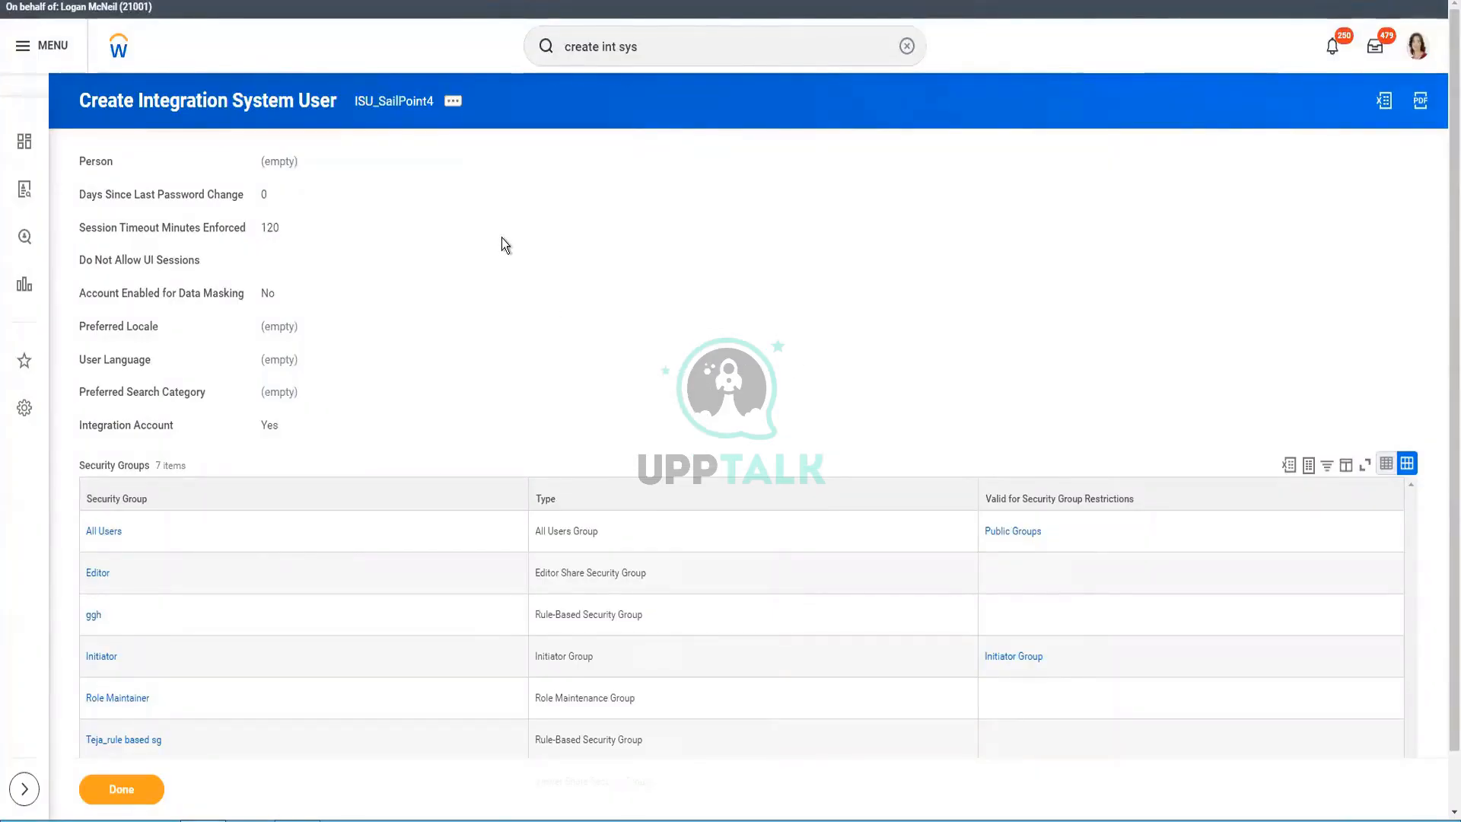
{"action": "left_click", "coordinate": [413, 214]}
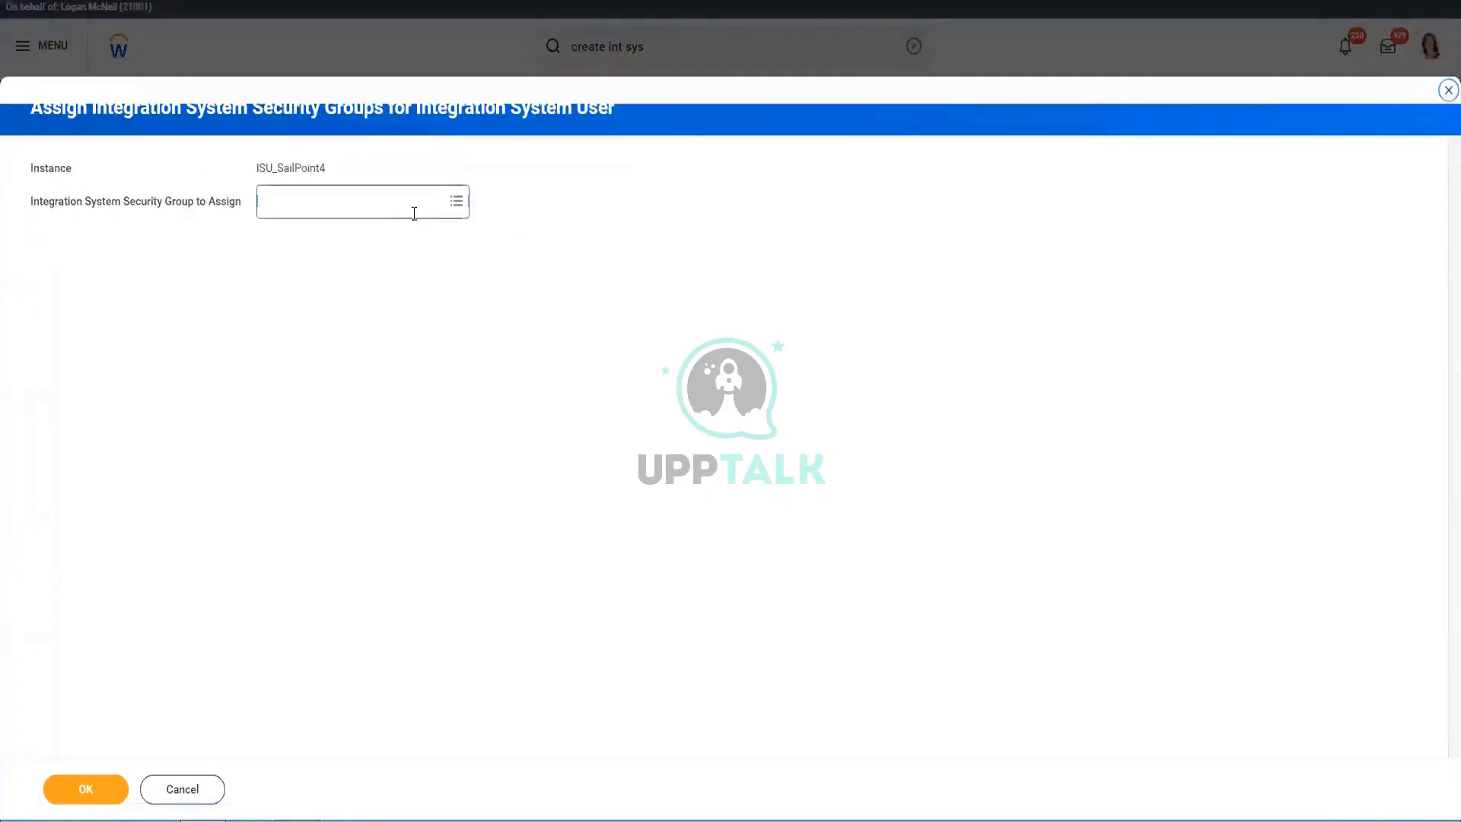
{"action": "type", "text": "sailpoint"}
{"action": "key", "text": "Return"}
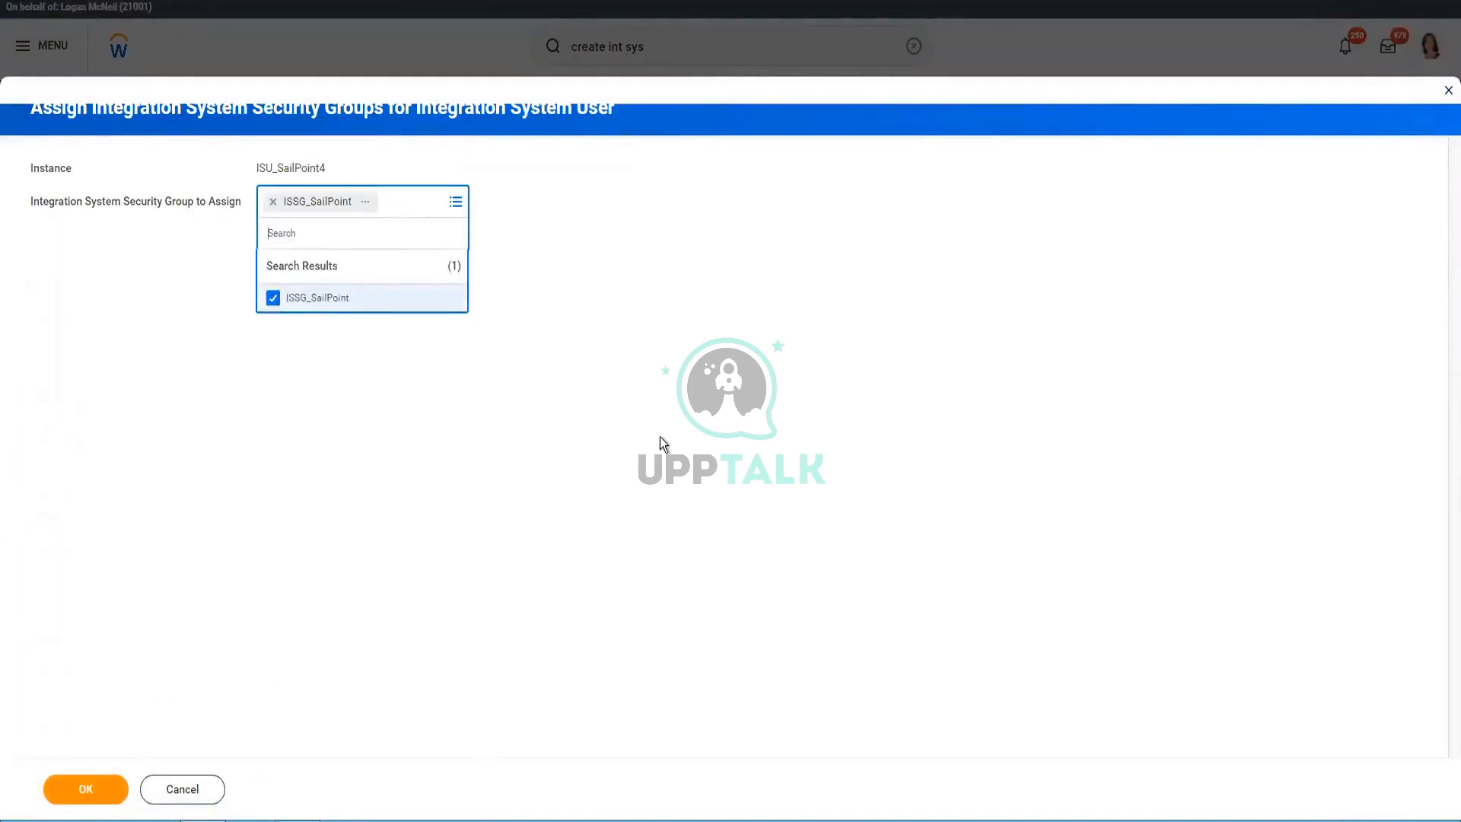
{"action": "left_click", "coordinate": [85, 789]}
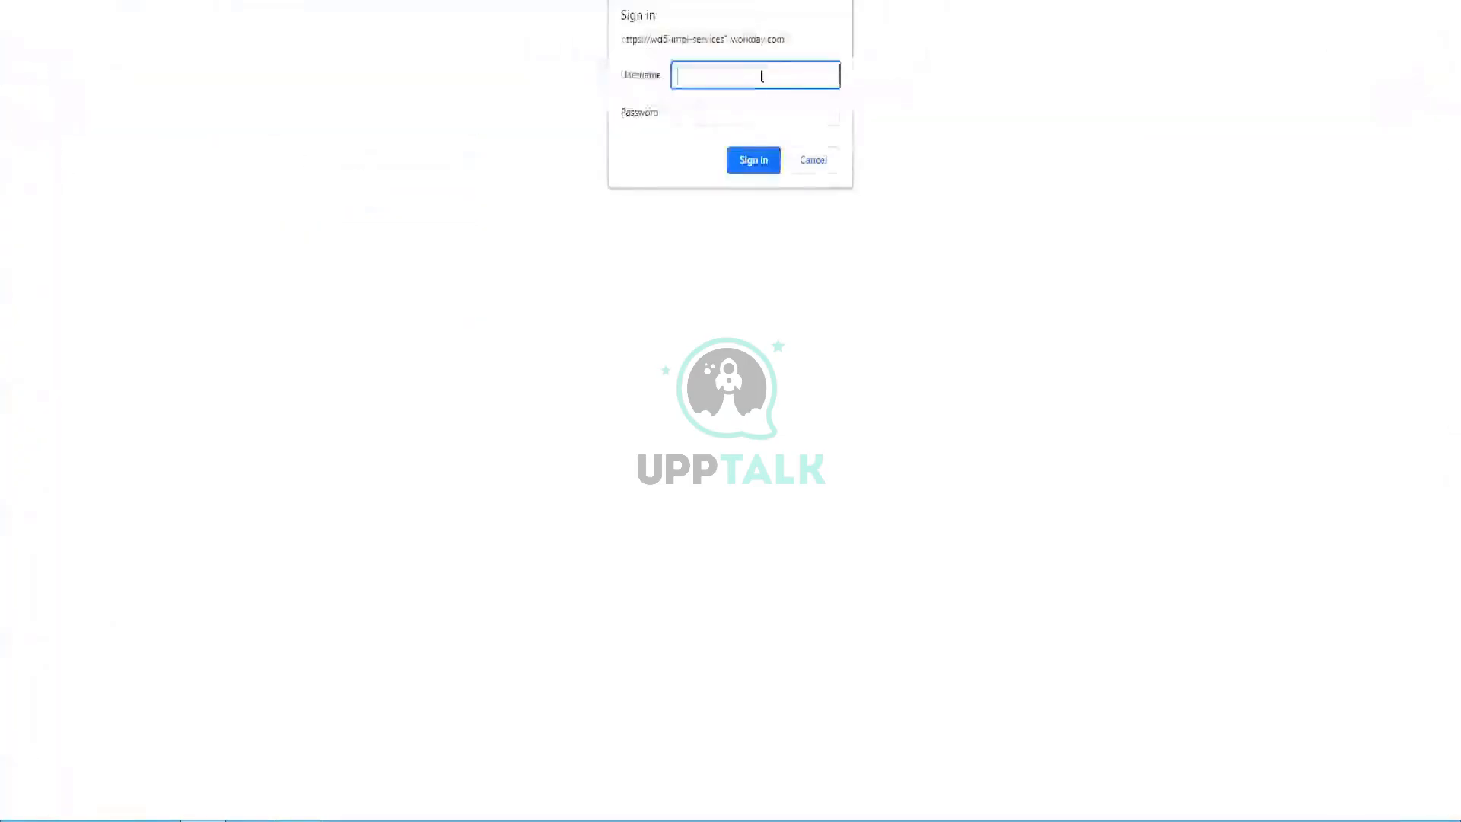
Sign in to the report's web service URL with the user name ISU_SailPoint4 and the account password
{"action": "key", "text": "ctrl+v"}
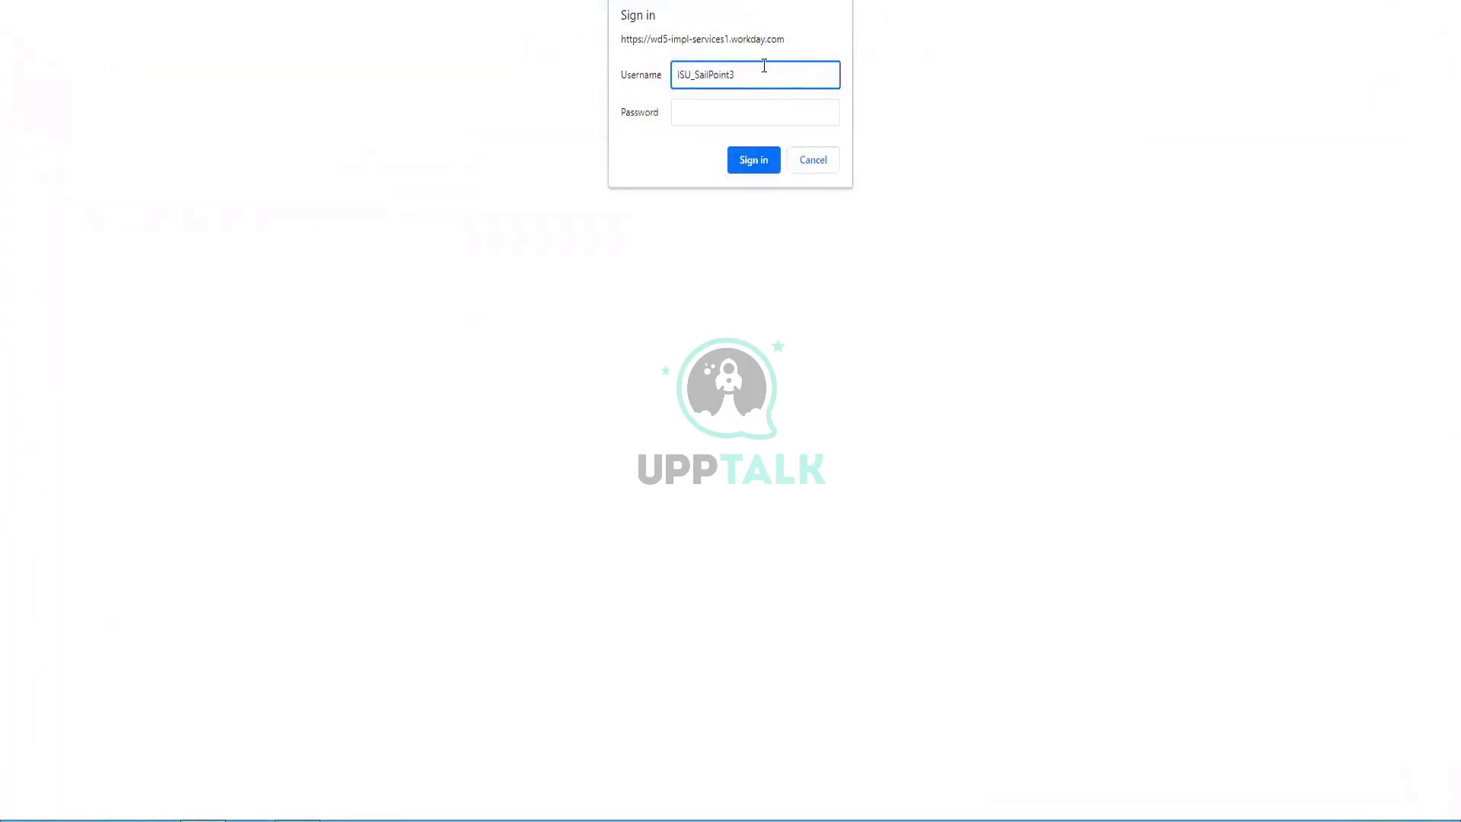
{"action": "key", "text": "Tab"}
{"action": "type", "text": "••••••••"}
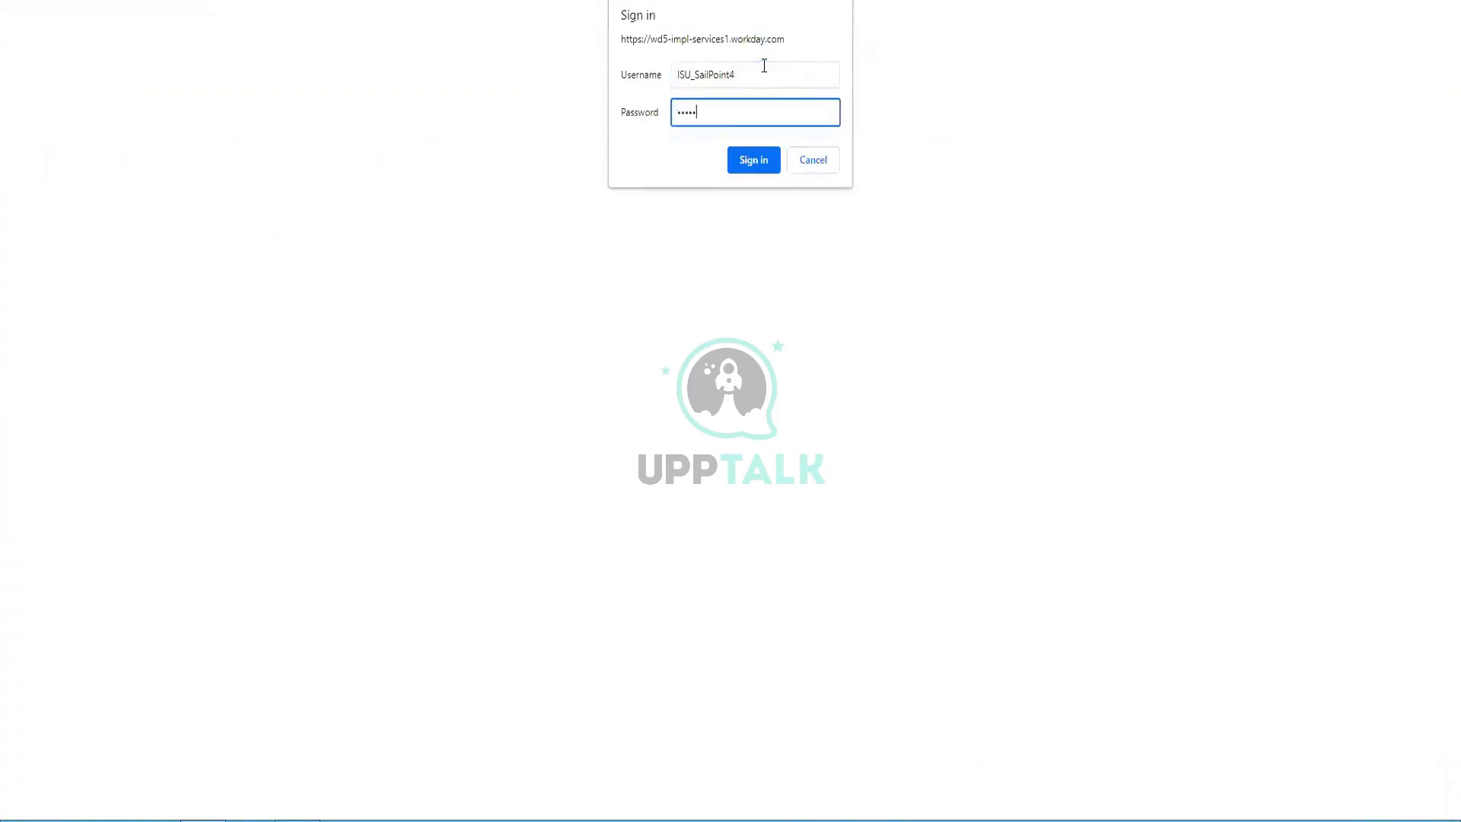
{"action": "key", "text": "Return"}
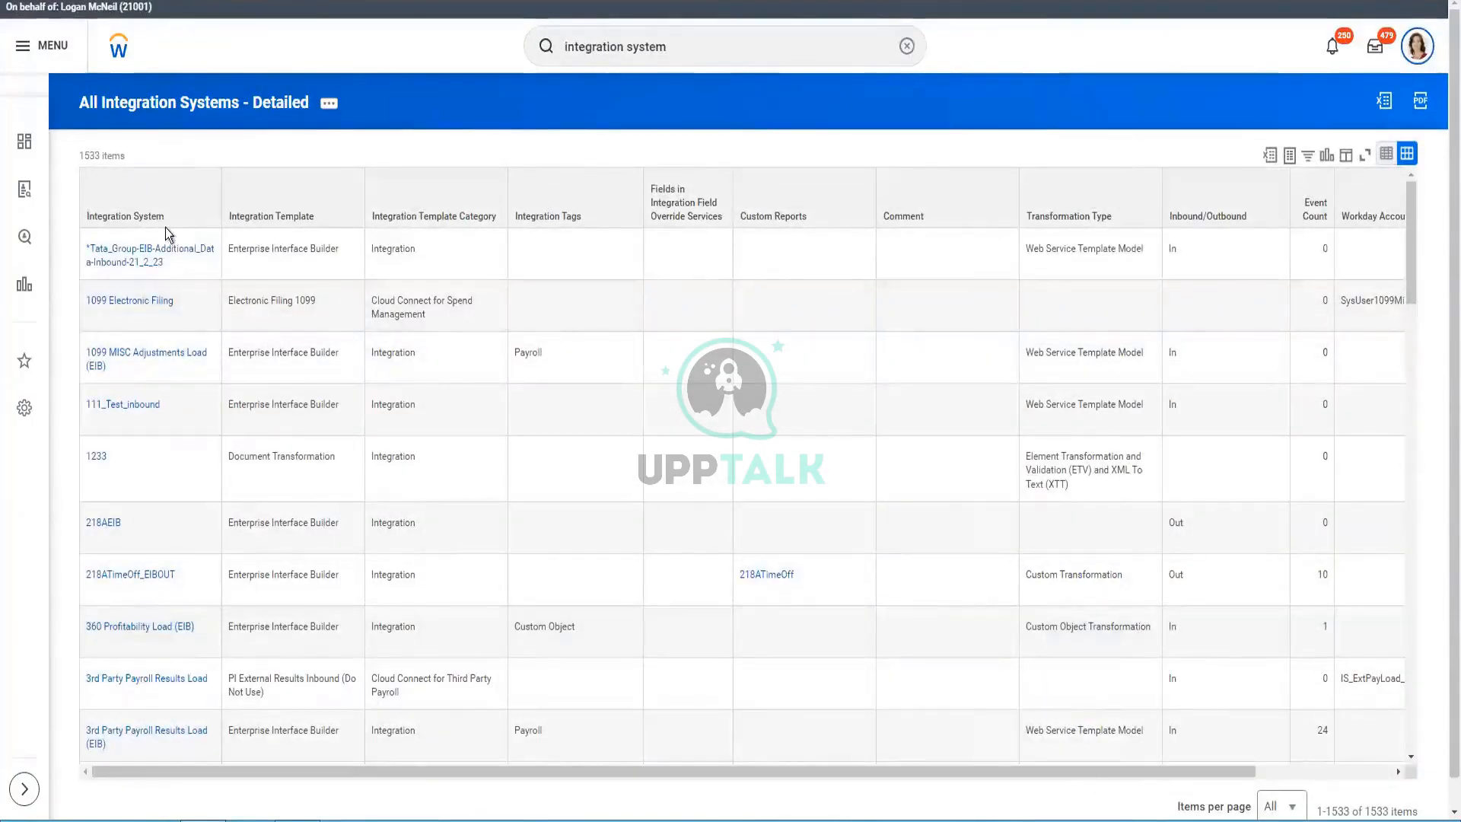
Open the All Integration Systems - Detailed report for editing and insert a new column row below Integration Template Category
{"action": "left_click", "coordinate": [328, 103]}
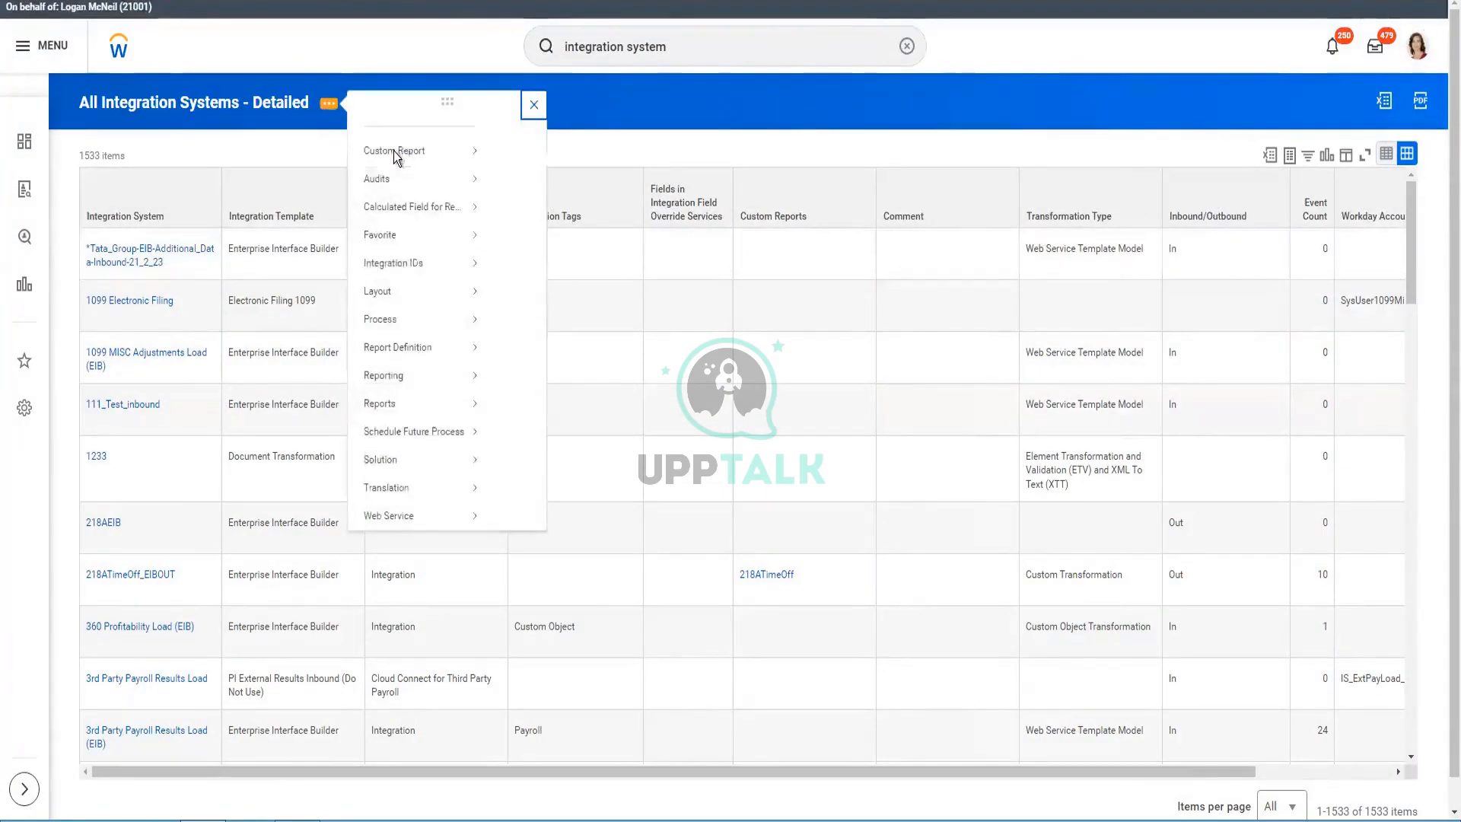
{"action": "mouse_move", "coordinate": [395, 169]}
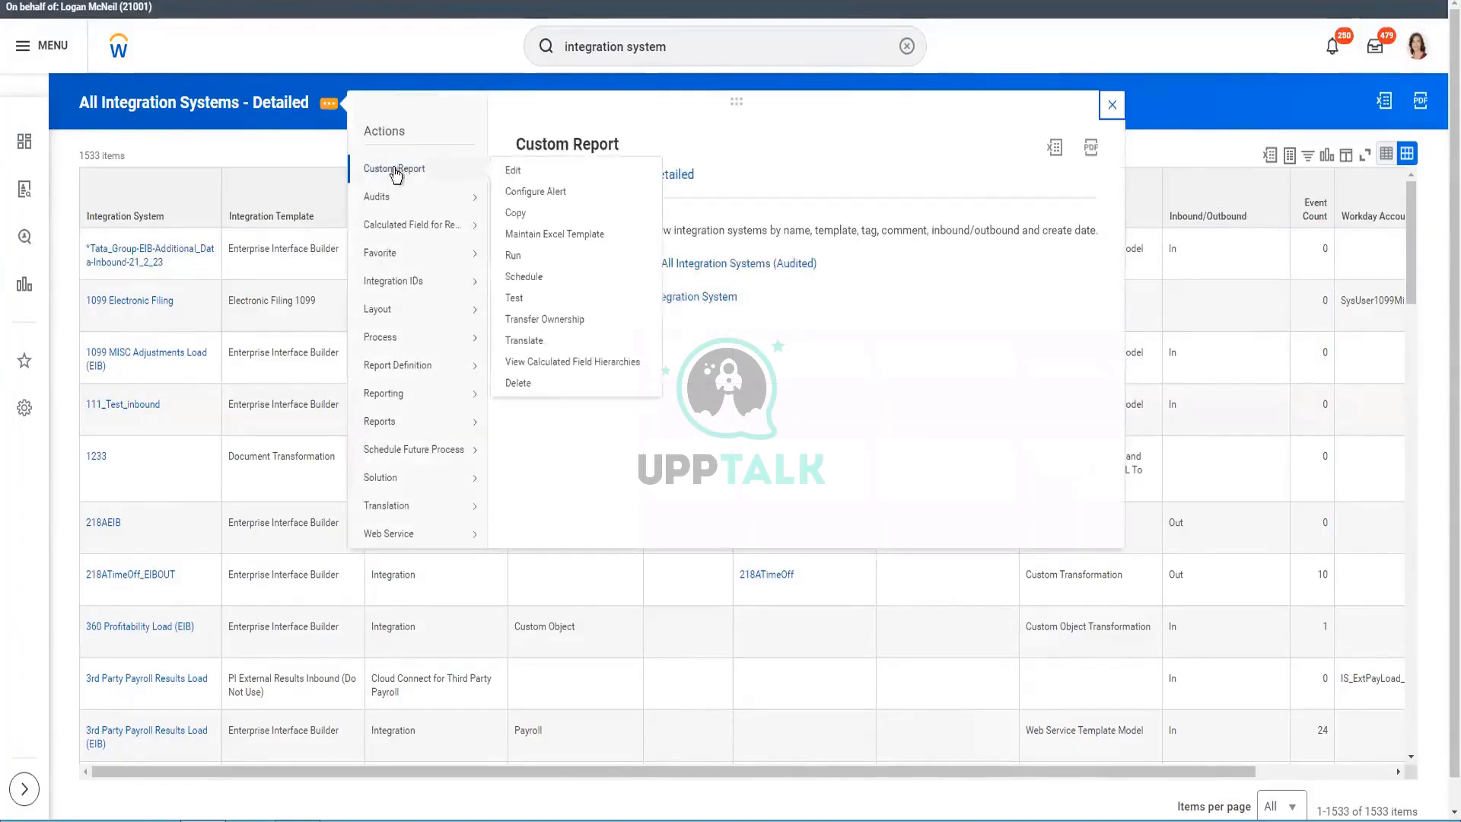
{"action": "left_click", "coordinate": [533, 172]}
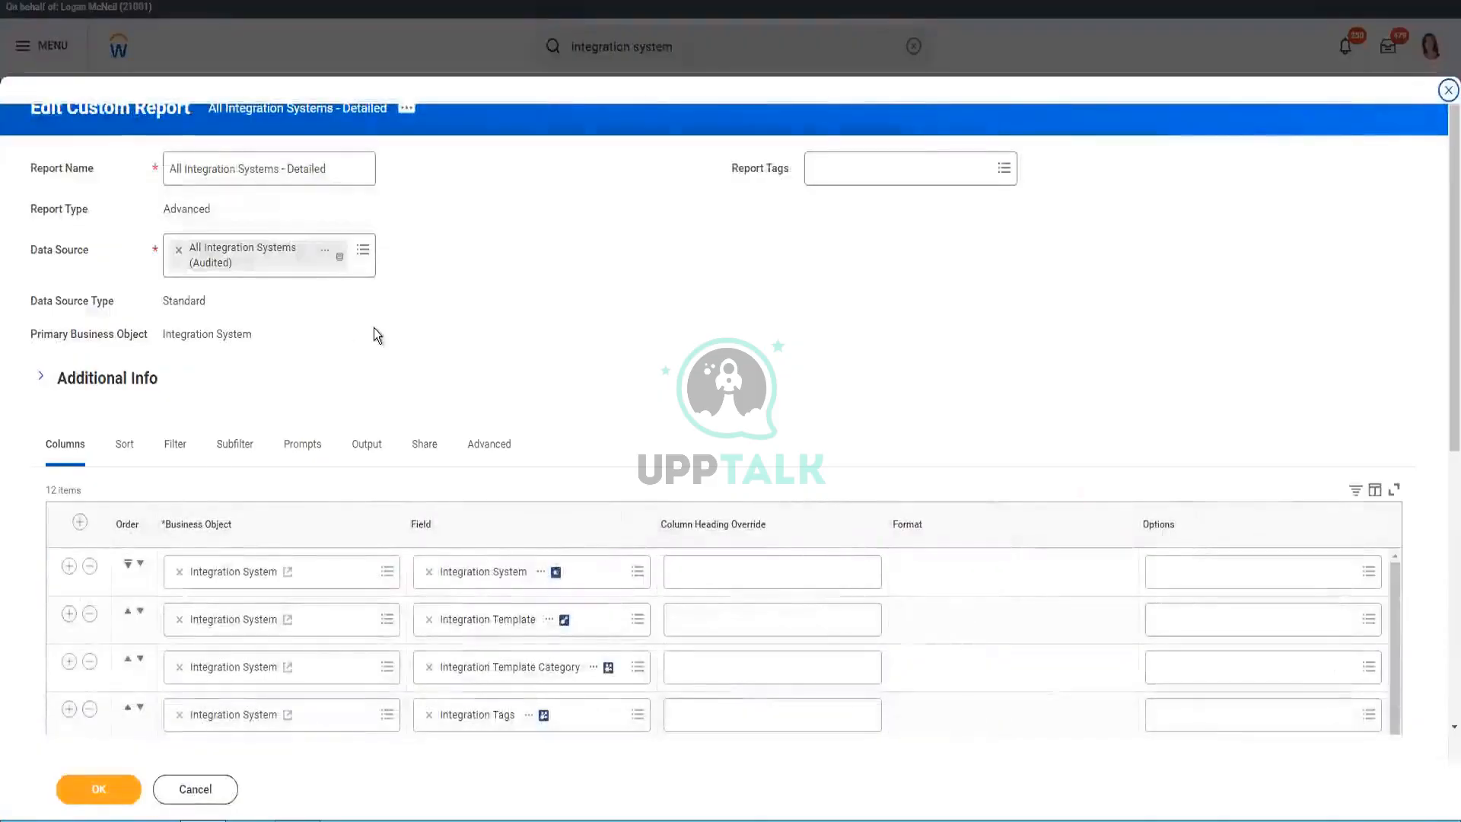
{"action": "scroll", "coordinate": [373, 335], "scroll_direction": "down", "scroll_amount": 5}
{"action": "left_click", "coordinate": [376, 44]}
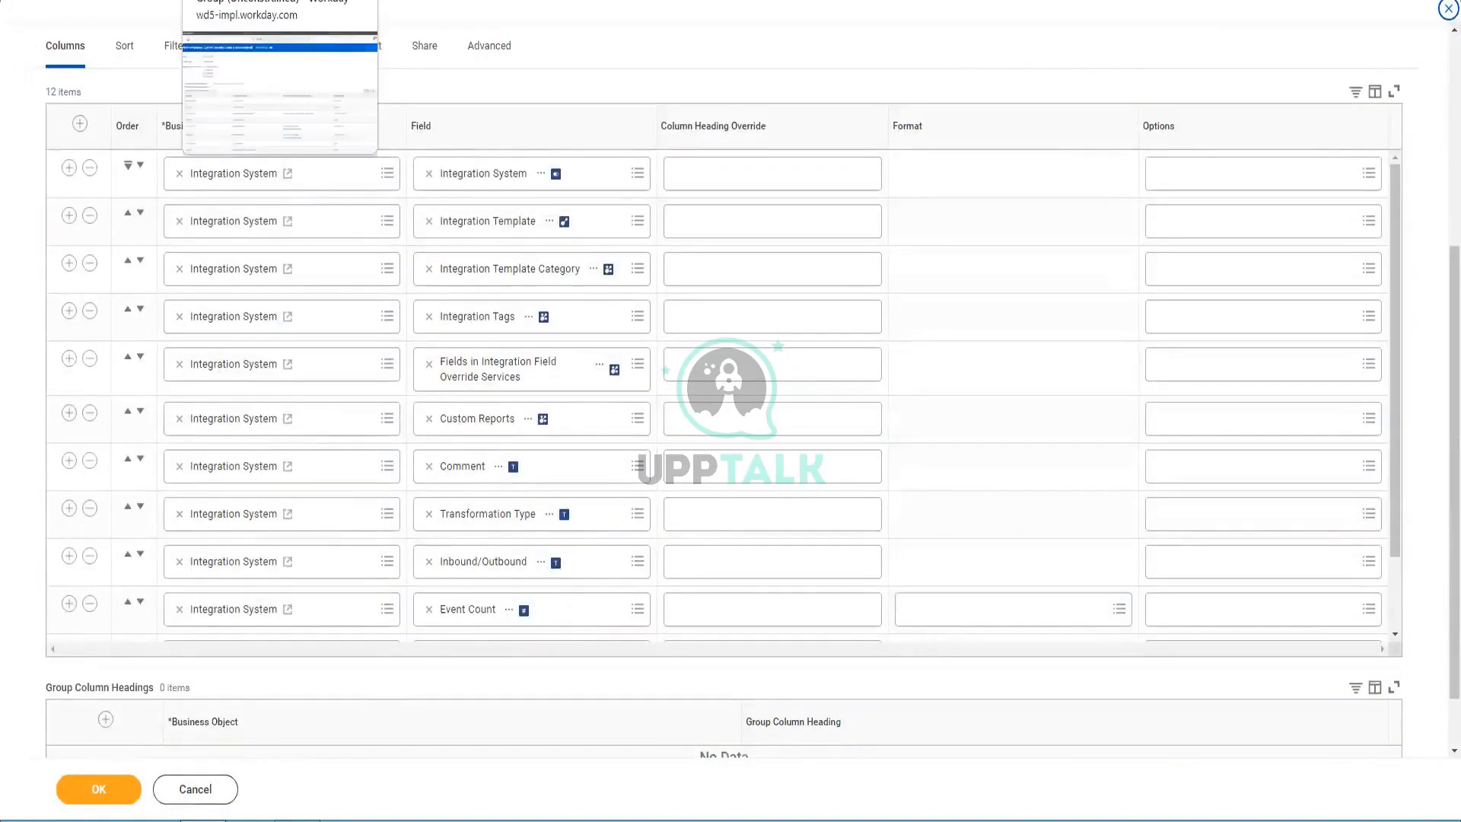
{"action": "scroll", "coordinate": [586, 581], "scroll_direction": "down", "scroll_amount": 3}
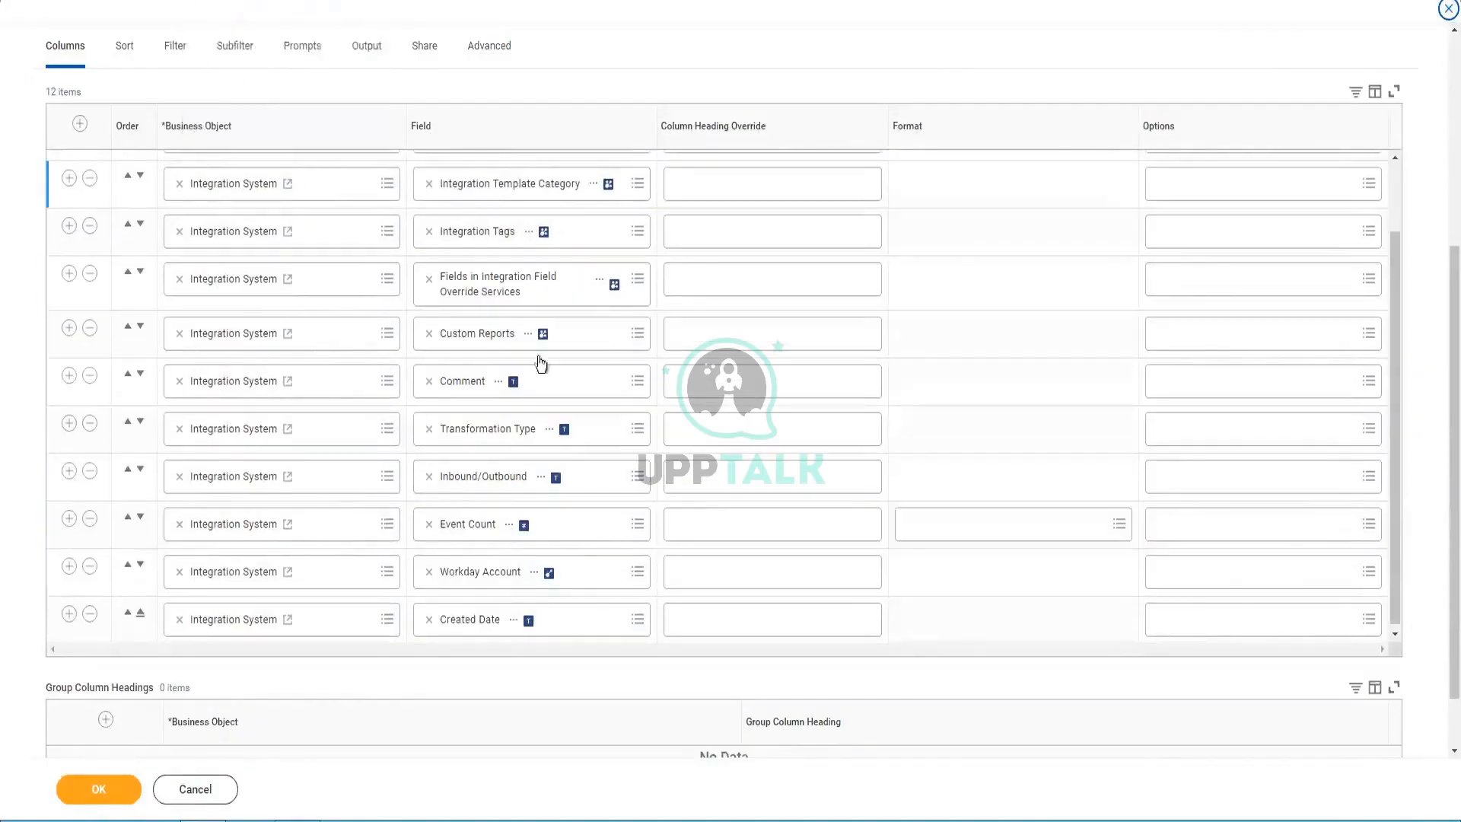
{"action": "scroll", "coordinate": [539, 361], "scroll_direction": "up", "scroll_amount": 2}
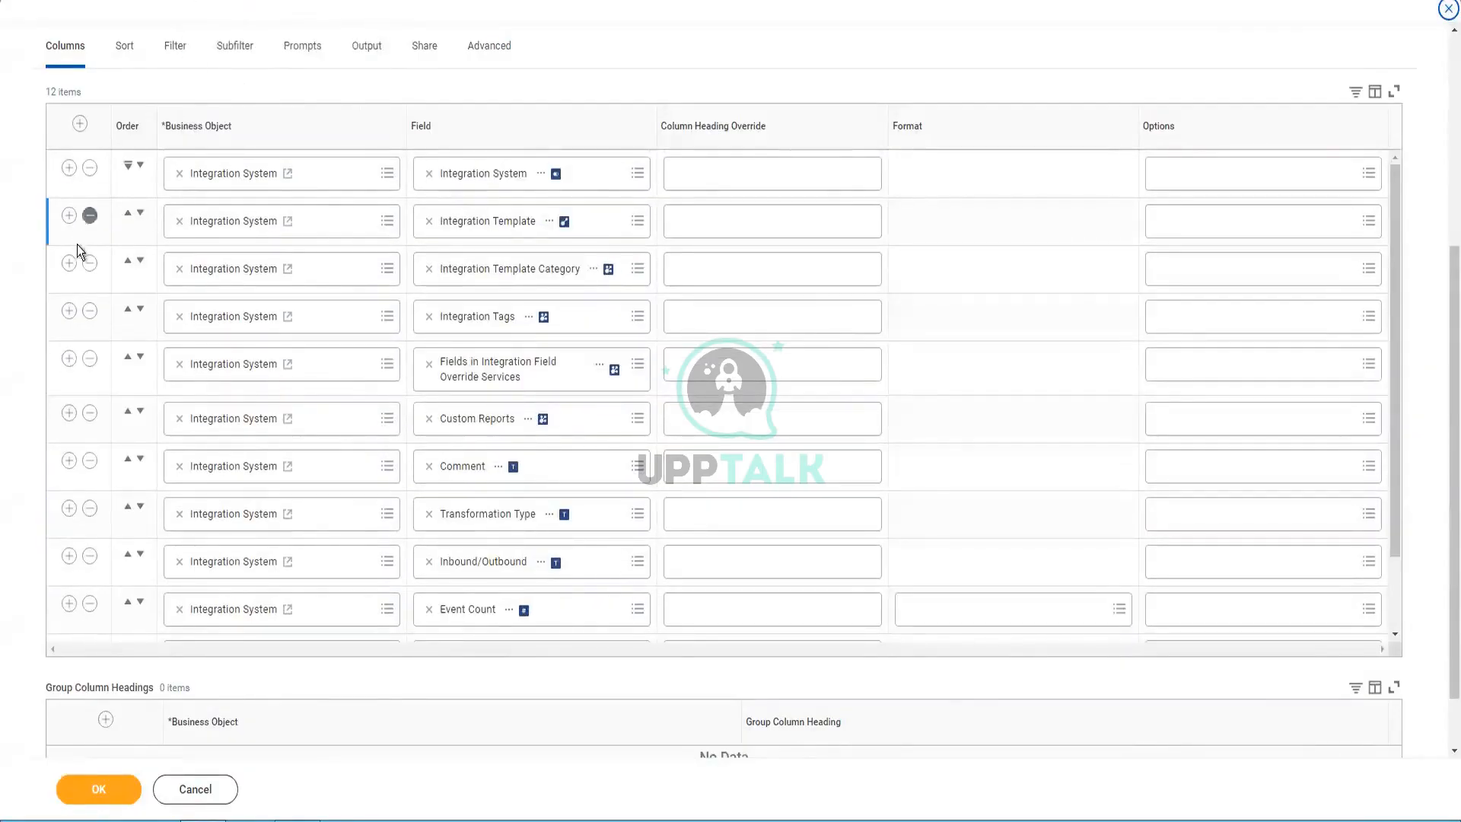
{"action": "left_click", "coordinate": [68, 263]}
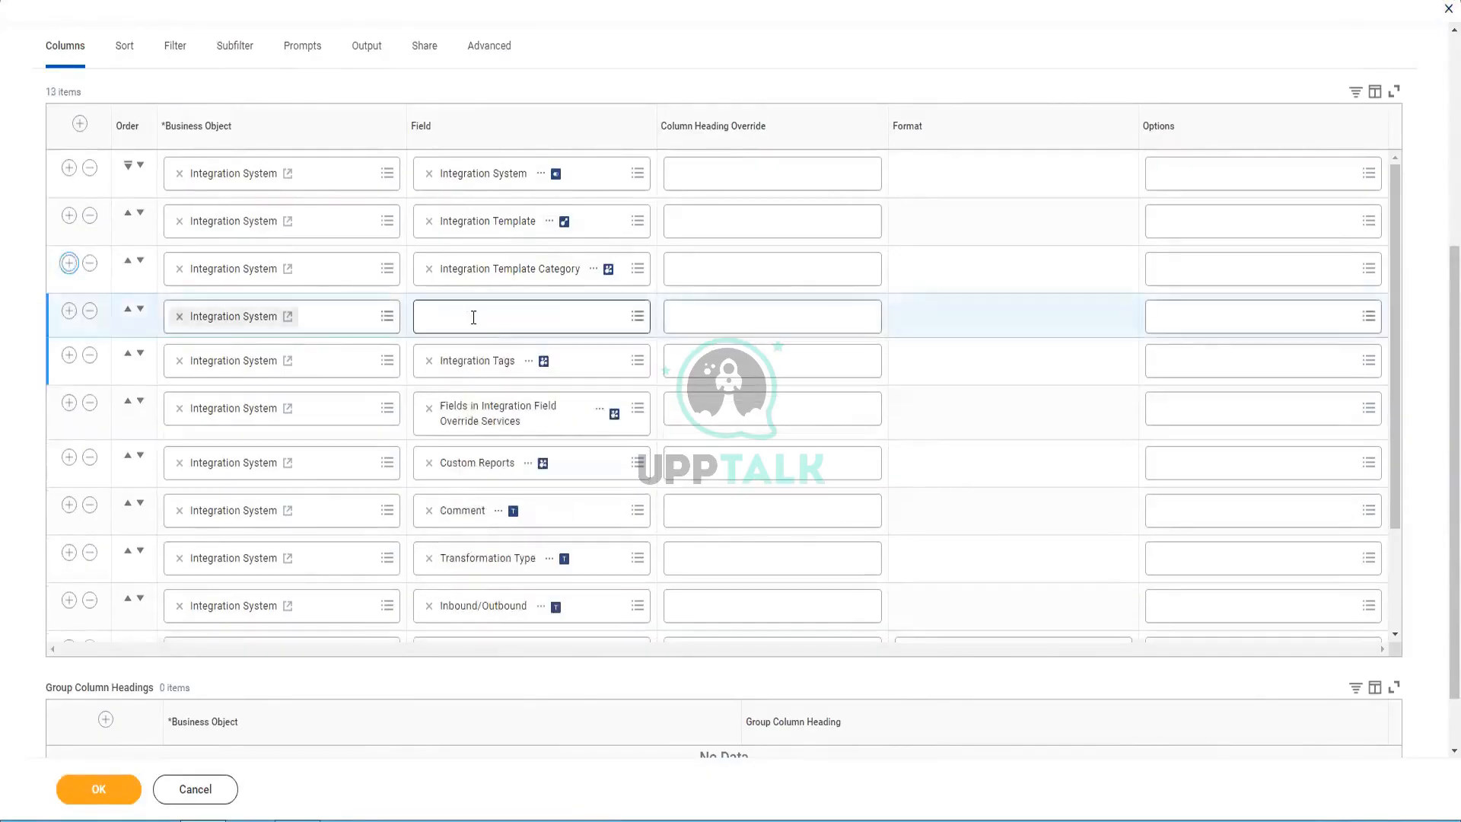
{"action": "type", "text": "c"}
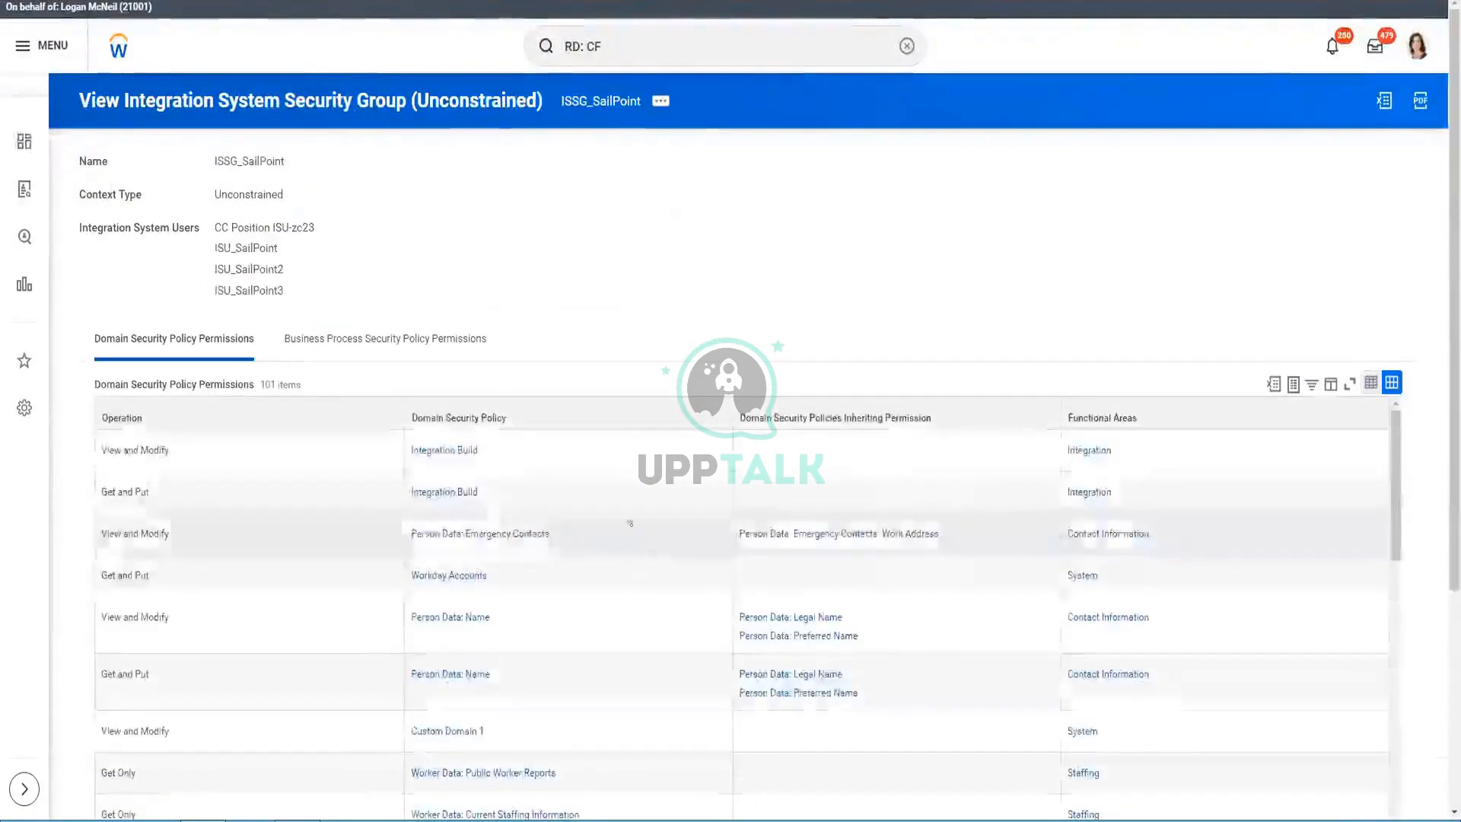
From the ISSG_SailPoint security group page, search for "view integration system" and open the View Integration System task
{"action": "scroll", "coordinate": [590, 307], "scroll_direction": "down", "scroll_amount": 3}
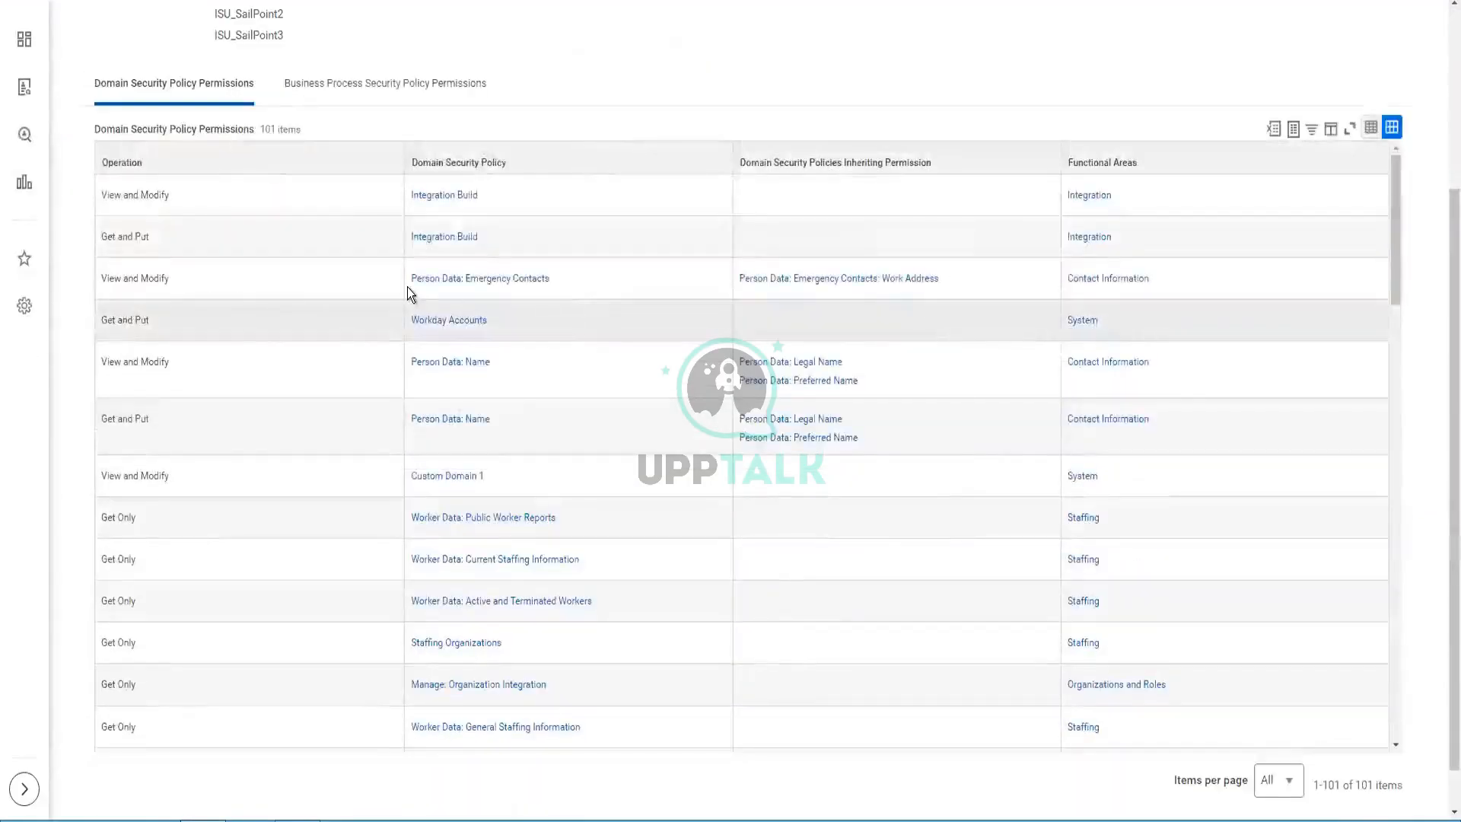
{"action": "scroll", "coordinate": [408, 286], "scroll_direction": "up", "scroll_amount": 3}
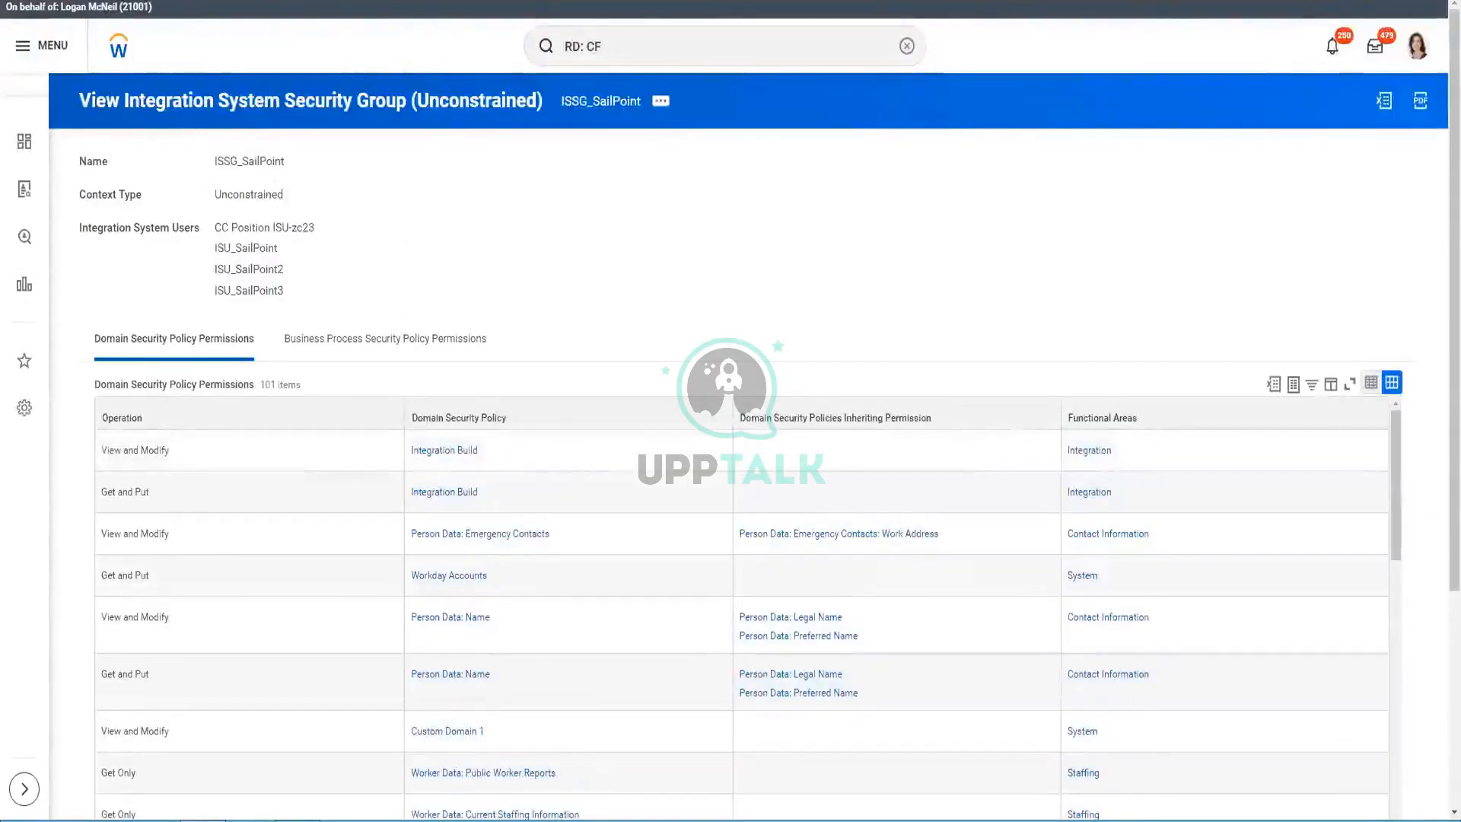
{"action": "left_click", "coordinate": [690, 46]}
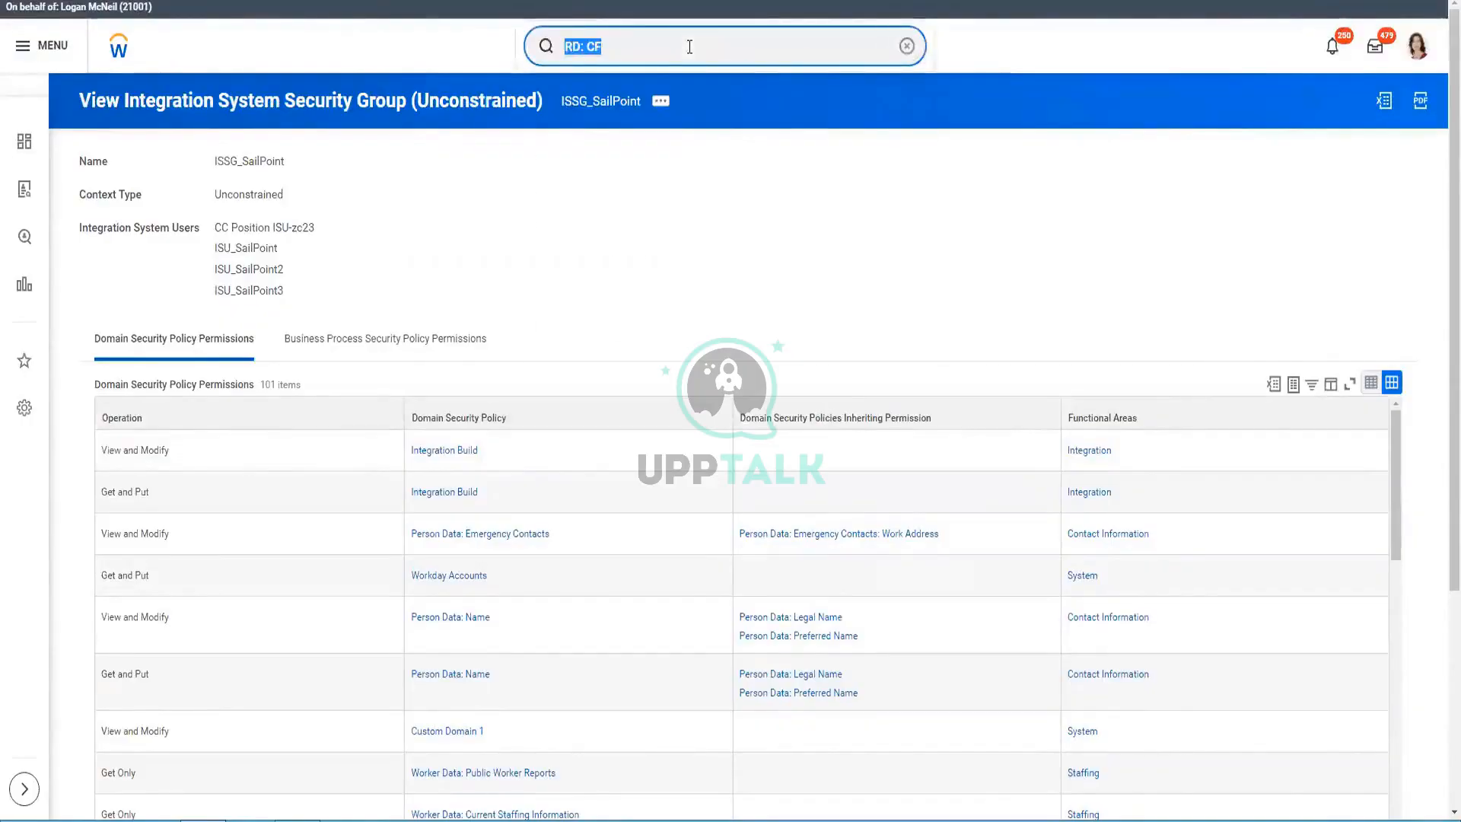
{"action": "type", "text": "clar"}
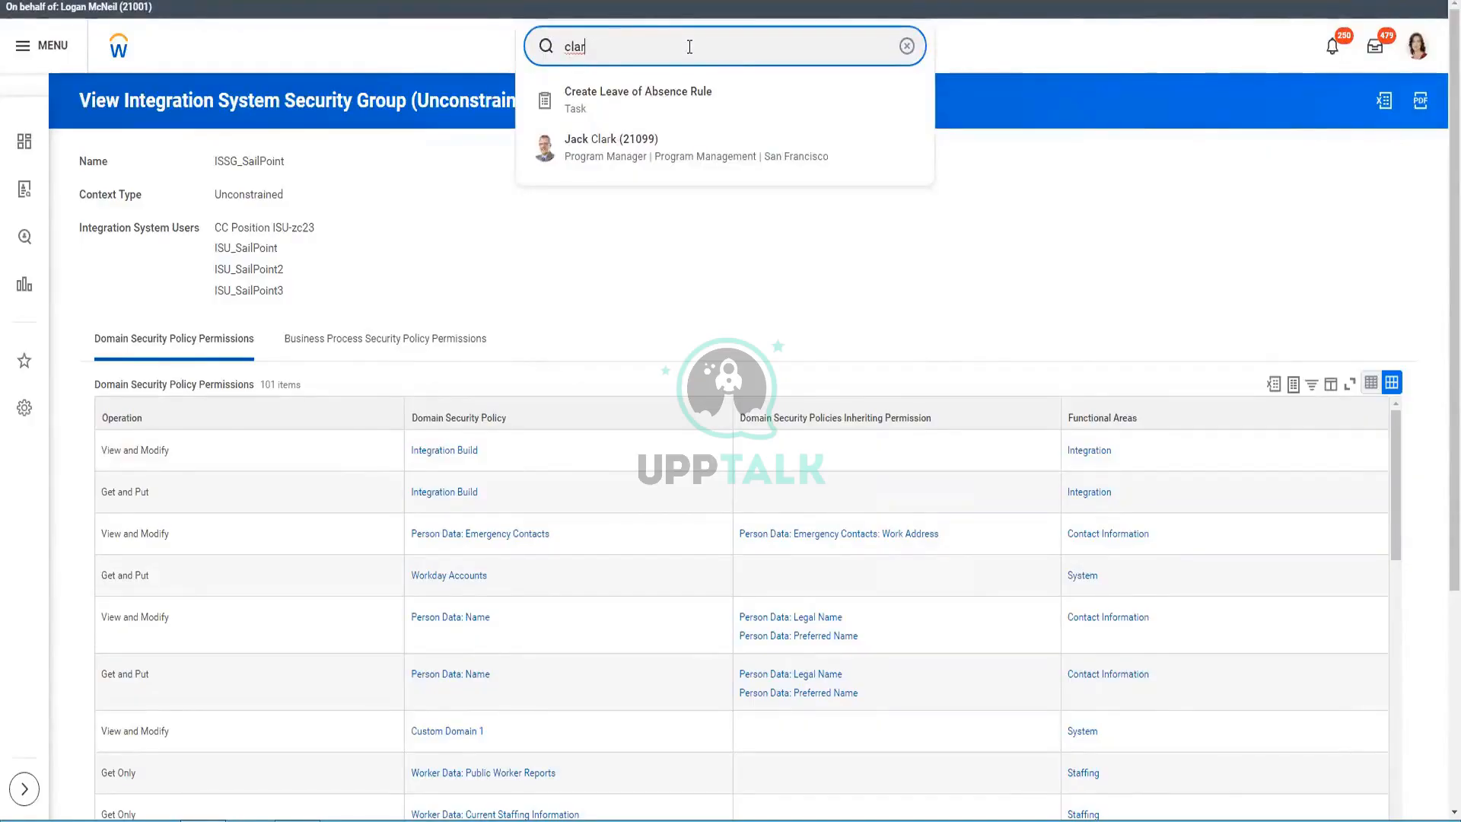
{"action": "key", "text": "ctrl+a"}
{"action": "type", "text": "view integrat"}
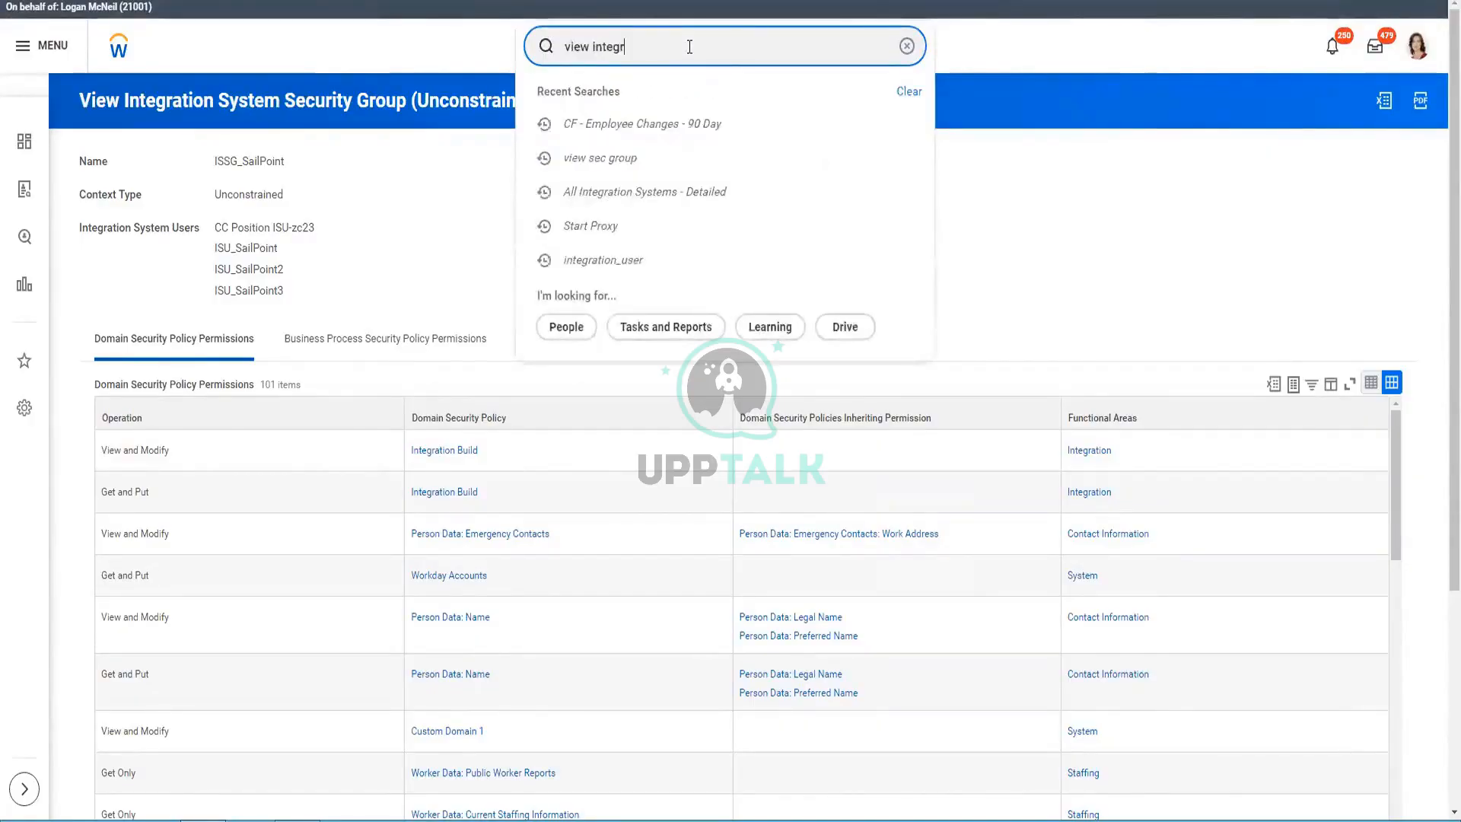
{"action": "type", "text": "ion system"}
{"action": "left_click", "coordinate": [928, 281]}
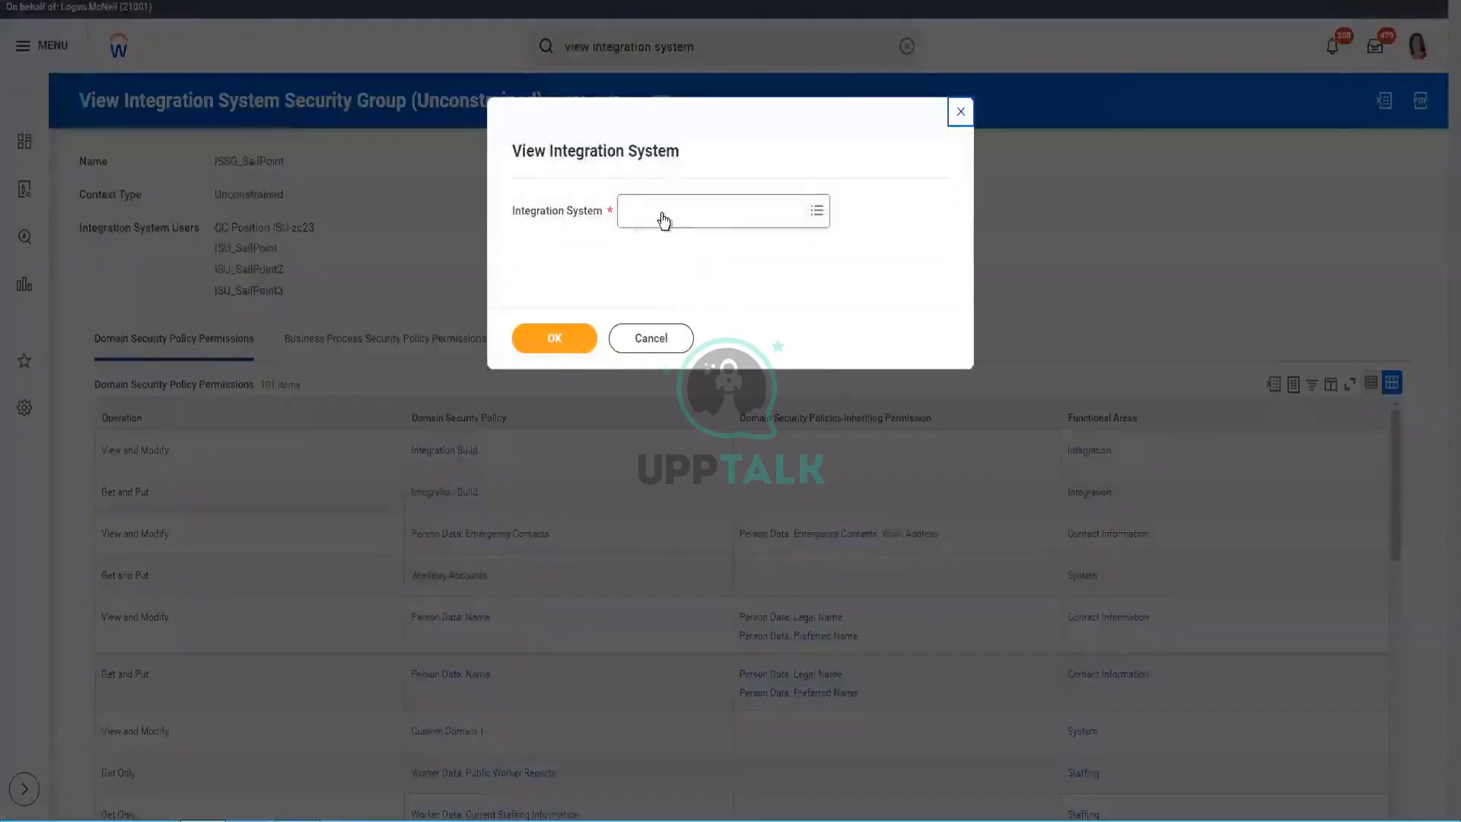
Browse the integration systems by template category, examine those under Cloud Connect for HCM, and close the task without selecting one
{"action": "left_click", "coordinate": [663, 221]}
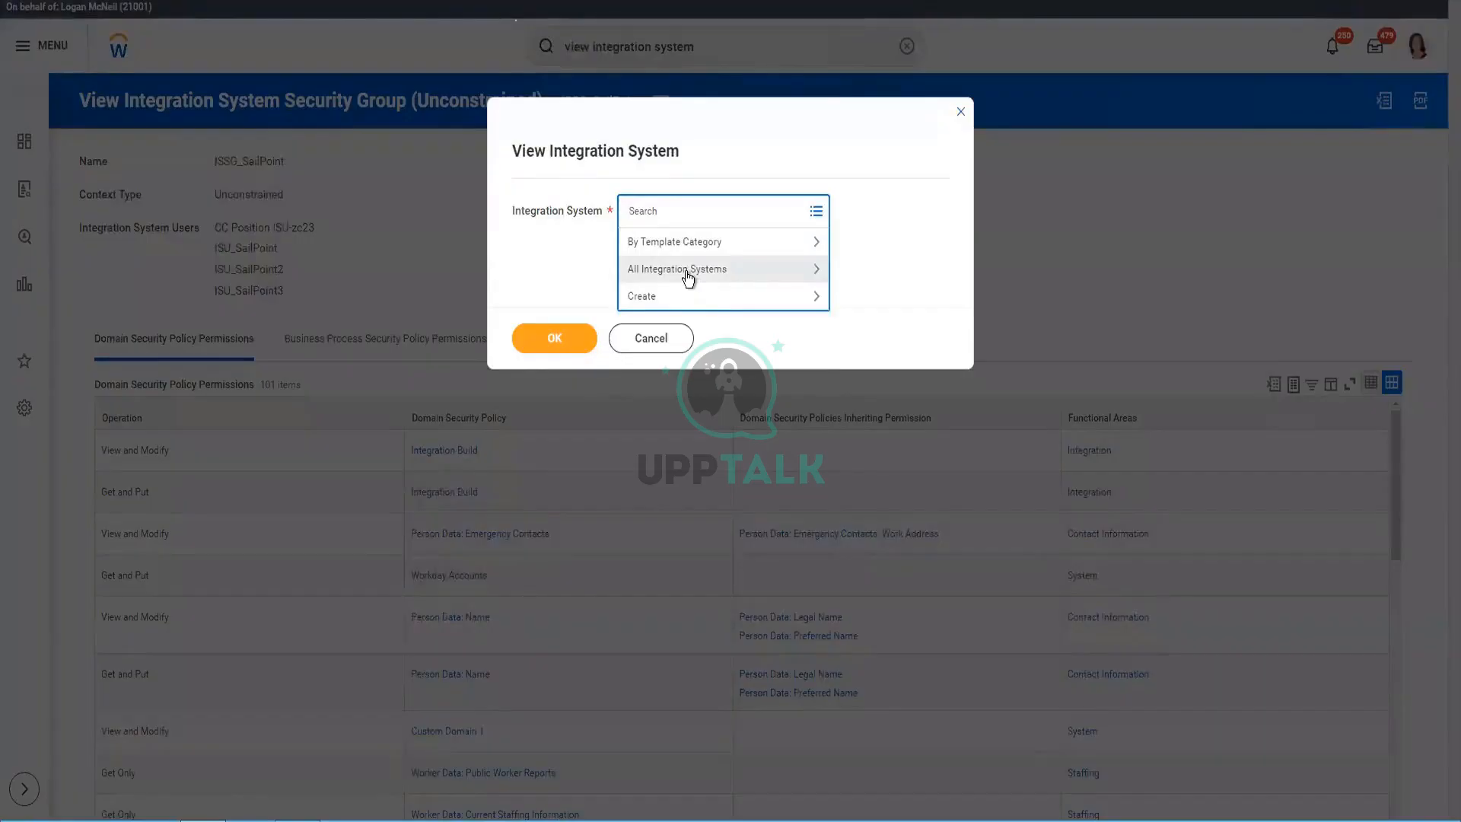
{"action": "left_click", "coordinate": [683, 242]}
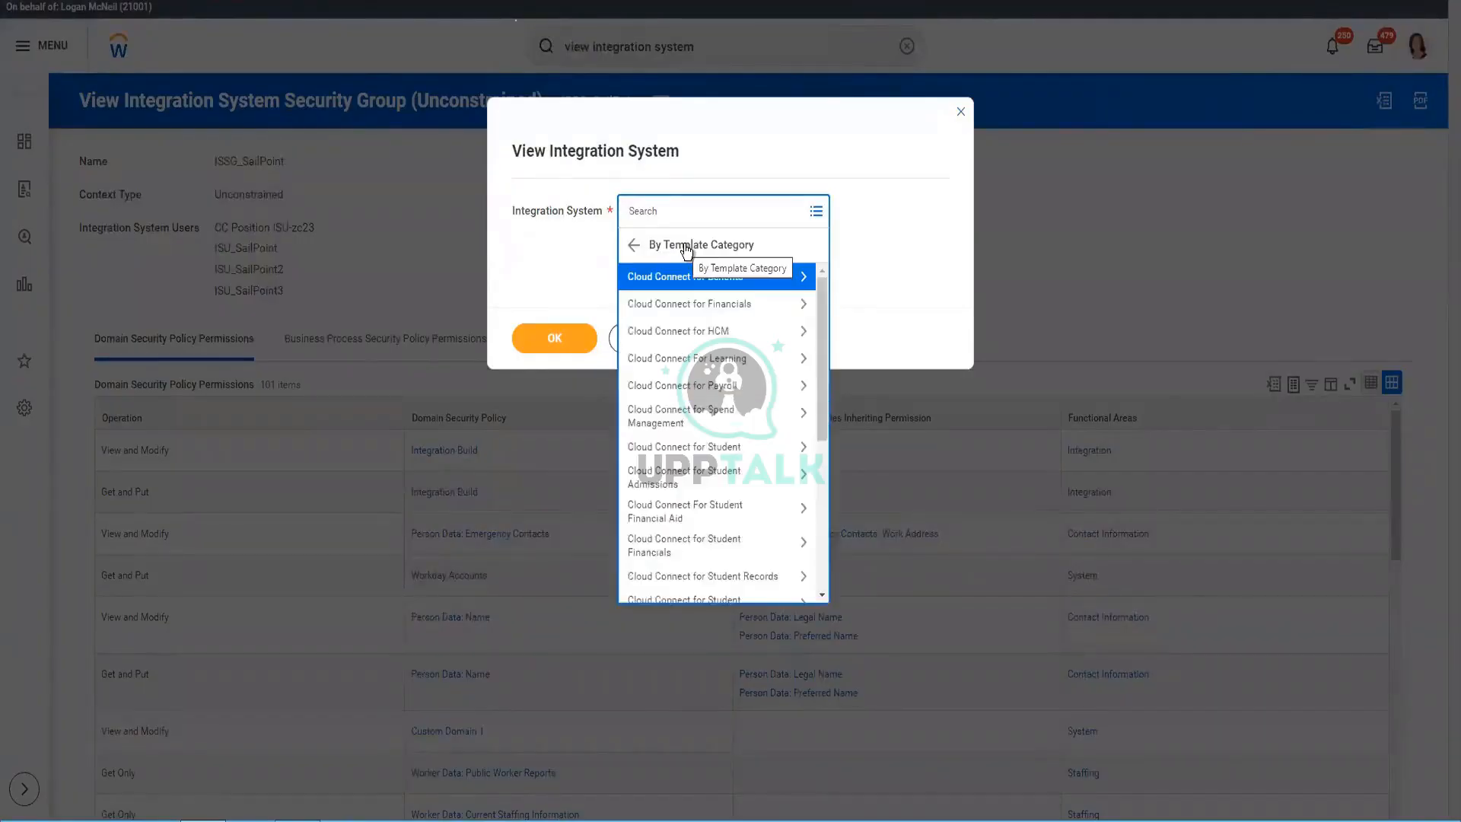
{"action": "scroll", "coordinate": [716, 401], "scroll_direction": "down", "scroll_amount": 3}
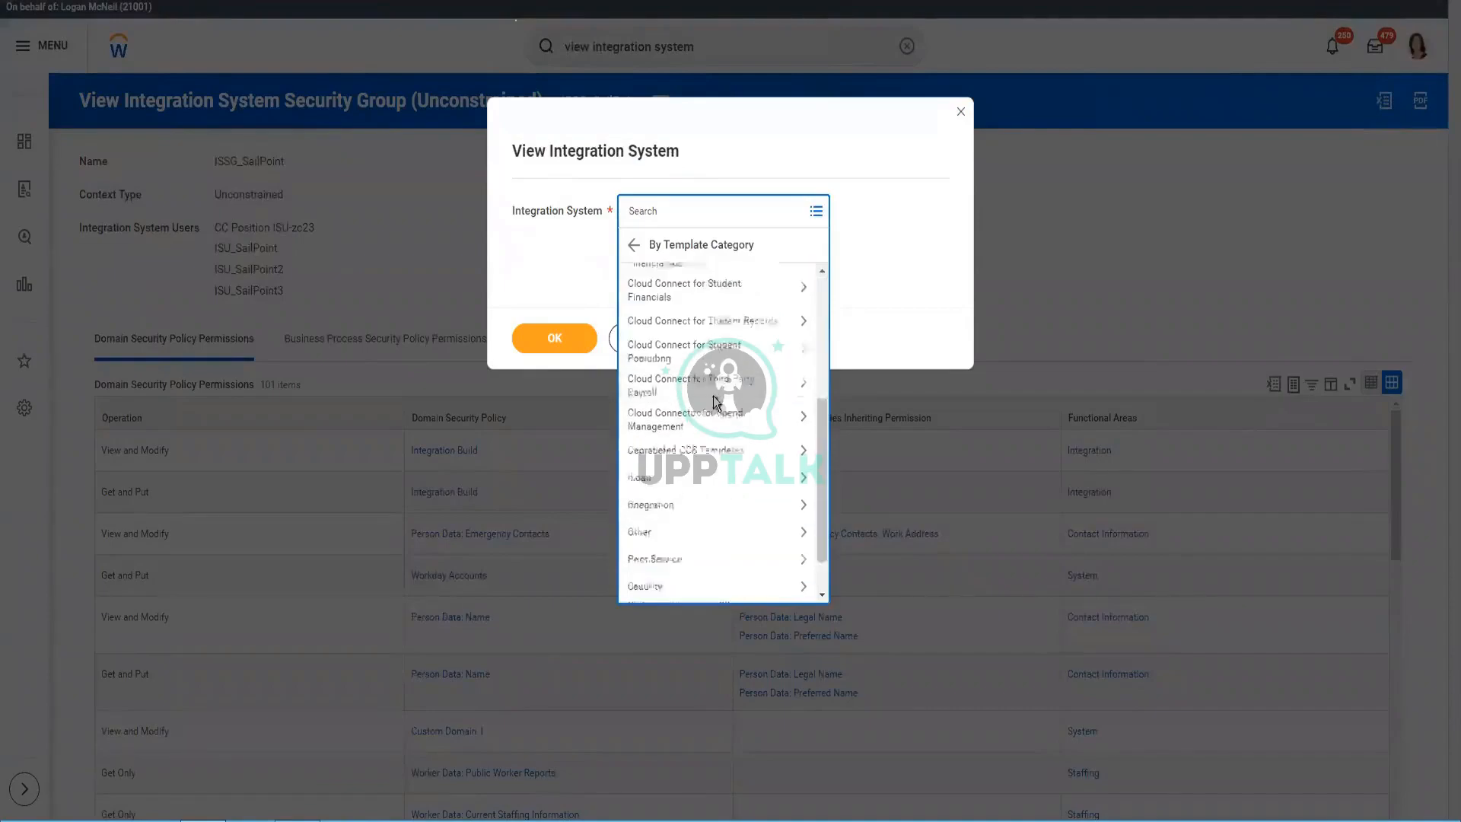
{"action": "scroll", "coordinate": [716, 404], "scroll_direction": "down", "scroll_amount": 1}
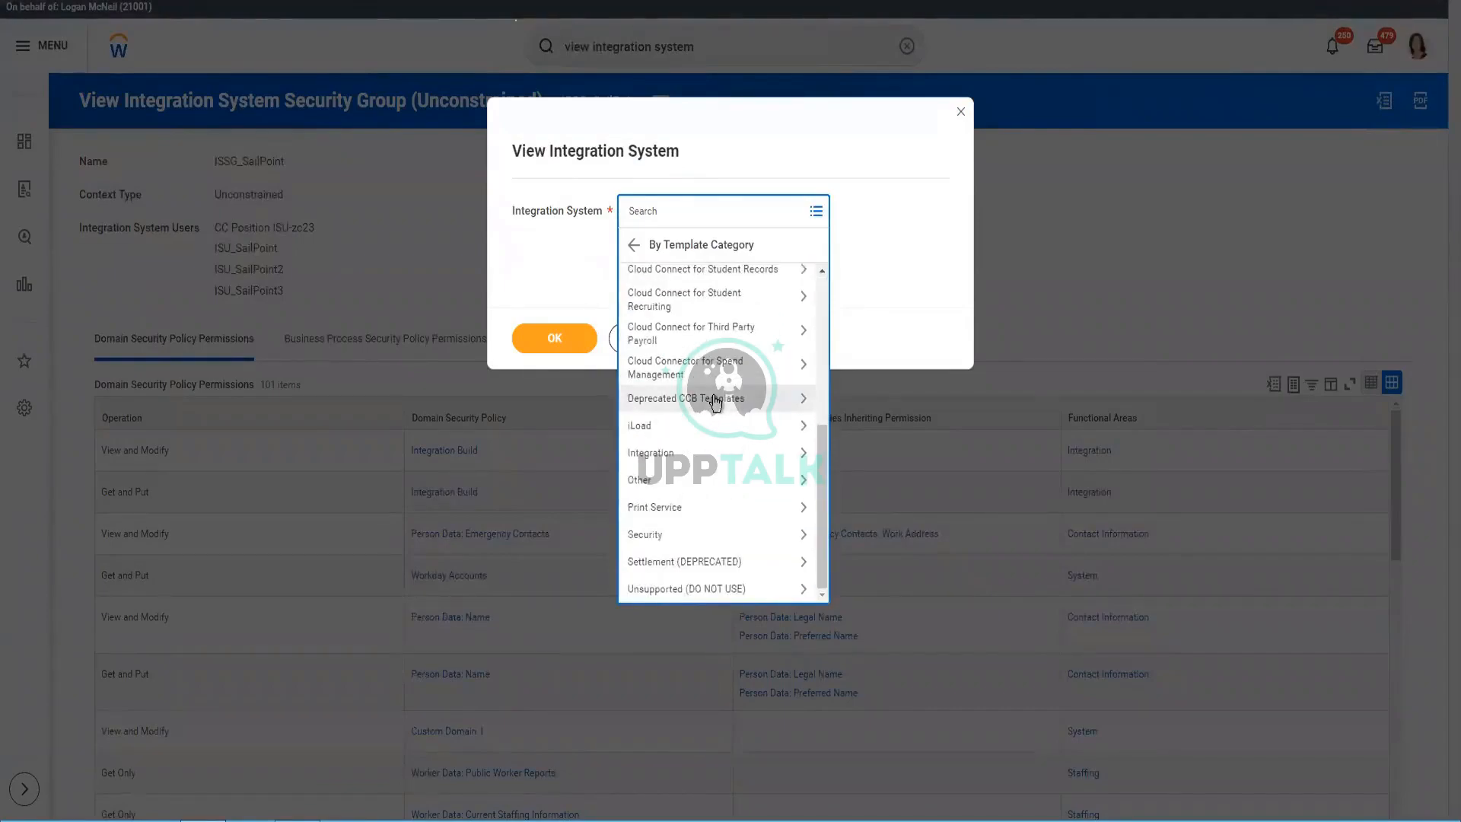
{"action": "scroll", "coordinate": [715, 402], "scroll_direction": "up", "scroll_amount": 5}
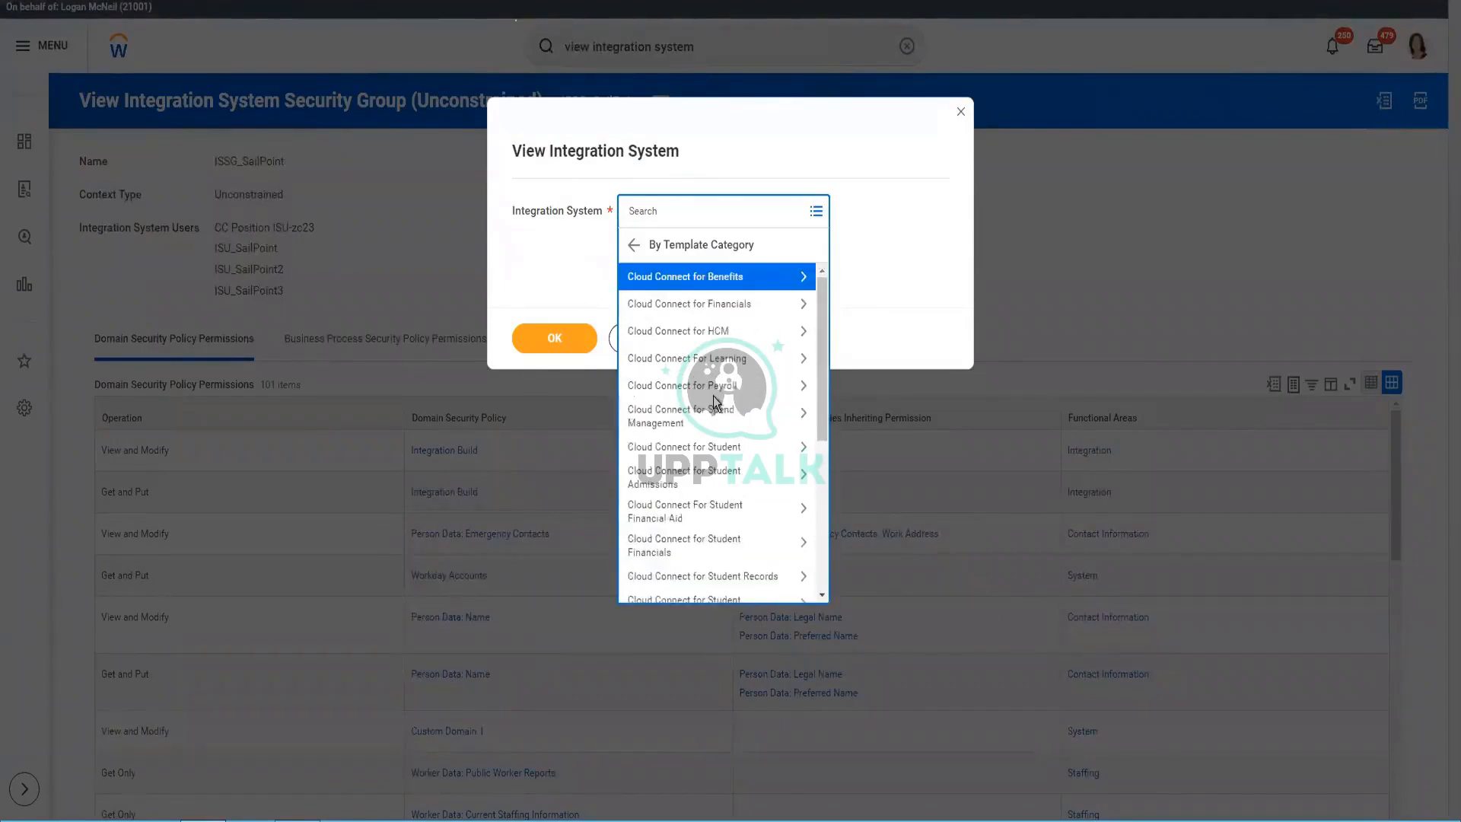
{"action": "left_click", "coordinate": [709, 332]}
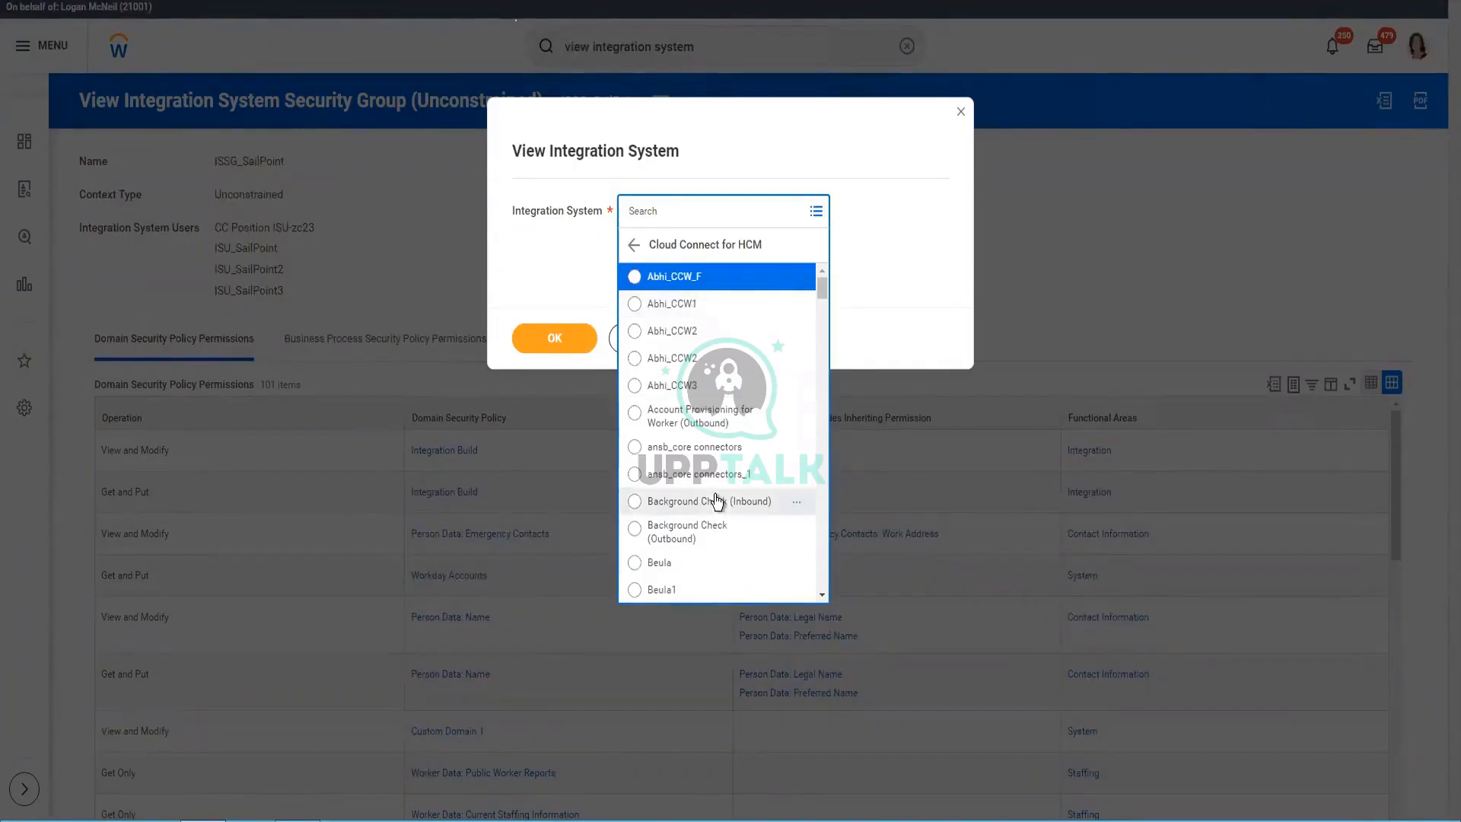
{"action": "scroll", "coordinate": [715, 500], "scroll_direction": "down", "scroll_amount": 10}
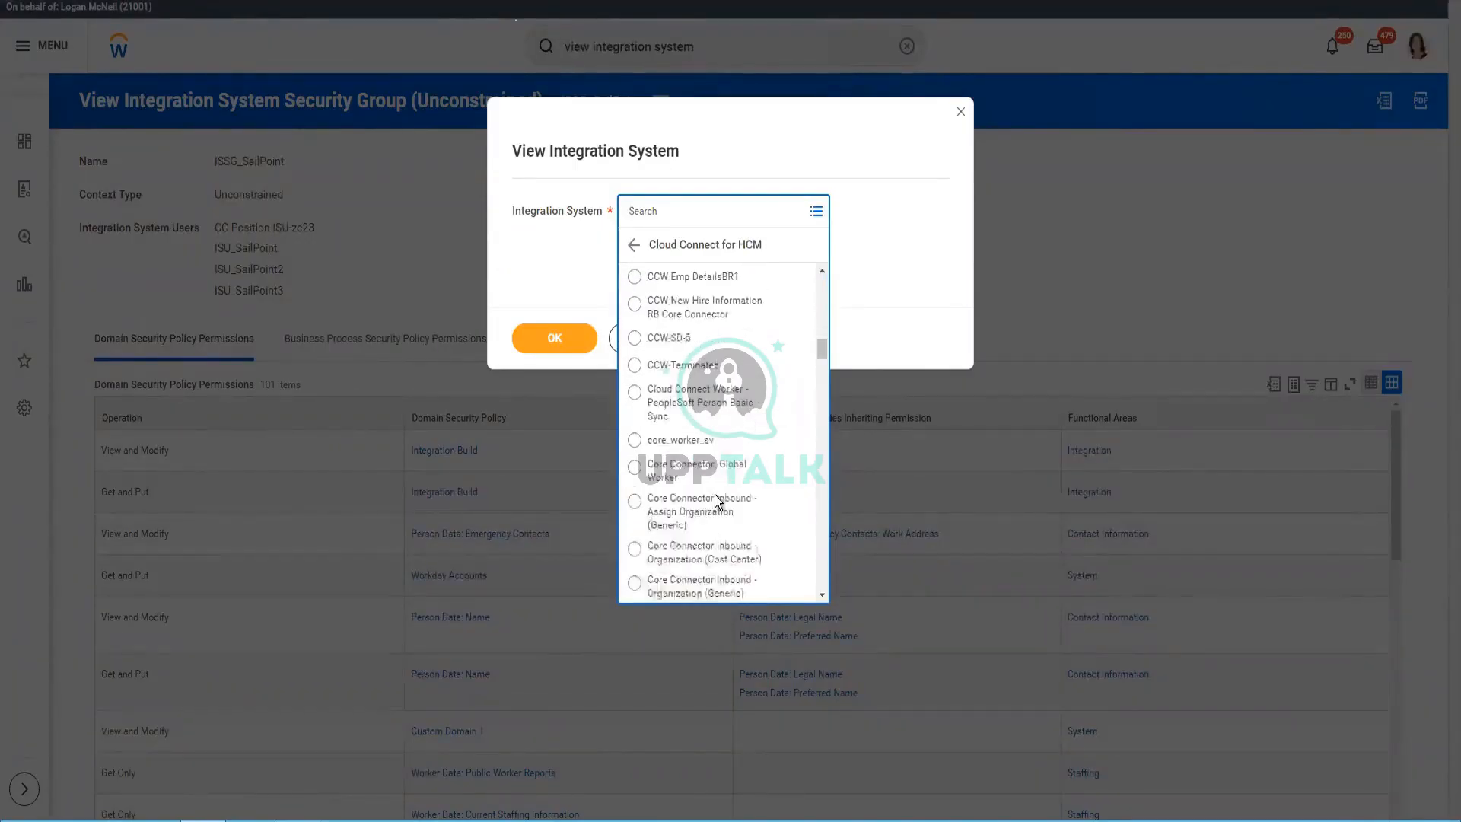
{"action": "scroll", "coordinate": [714, 494], "scroll_direction": "down", "scroll_amount": 5}
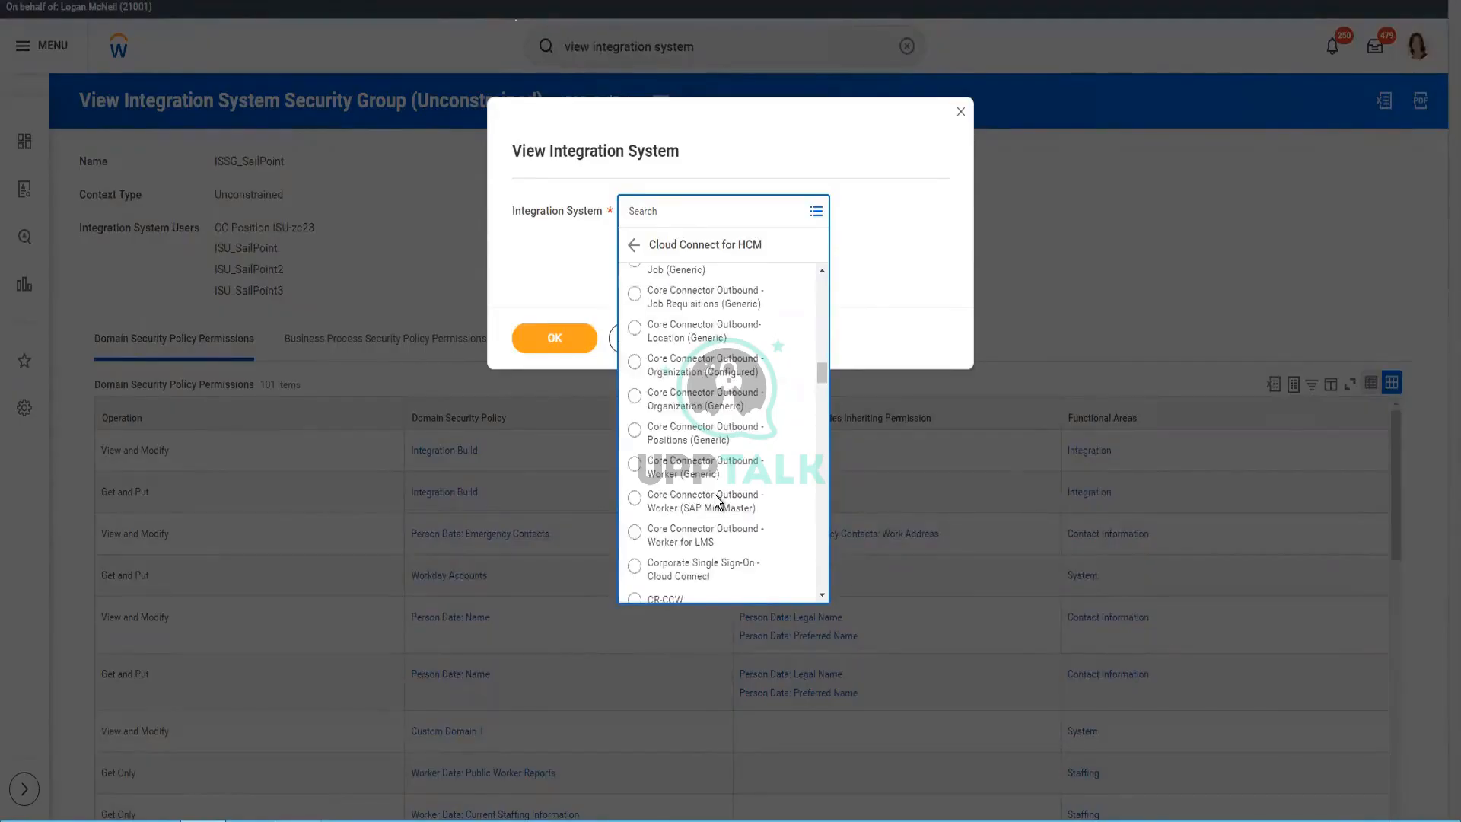
{"action": "scroll", "coordinate": [714, 499], "scroll_direction": "up", "scroll_amount": 3}
{"action": "scroll", "coordinate": [715, 495], "scroll_direction": "up", "scroll_amount": 3}
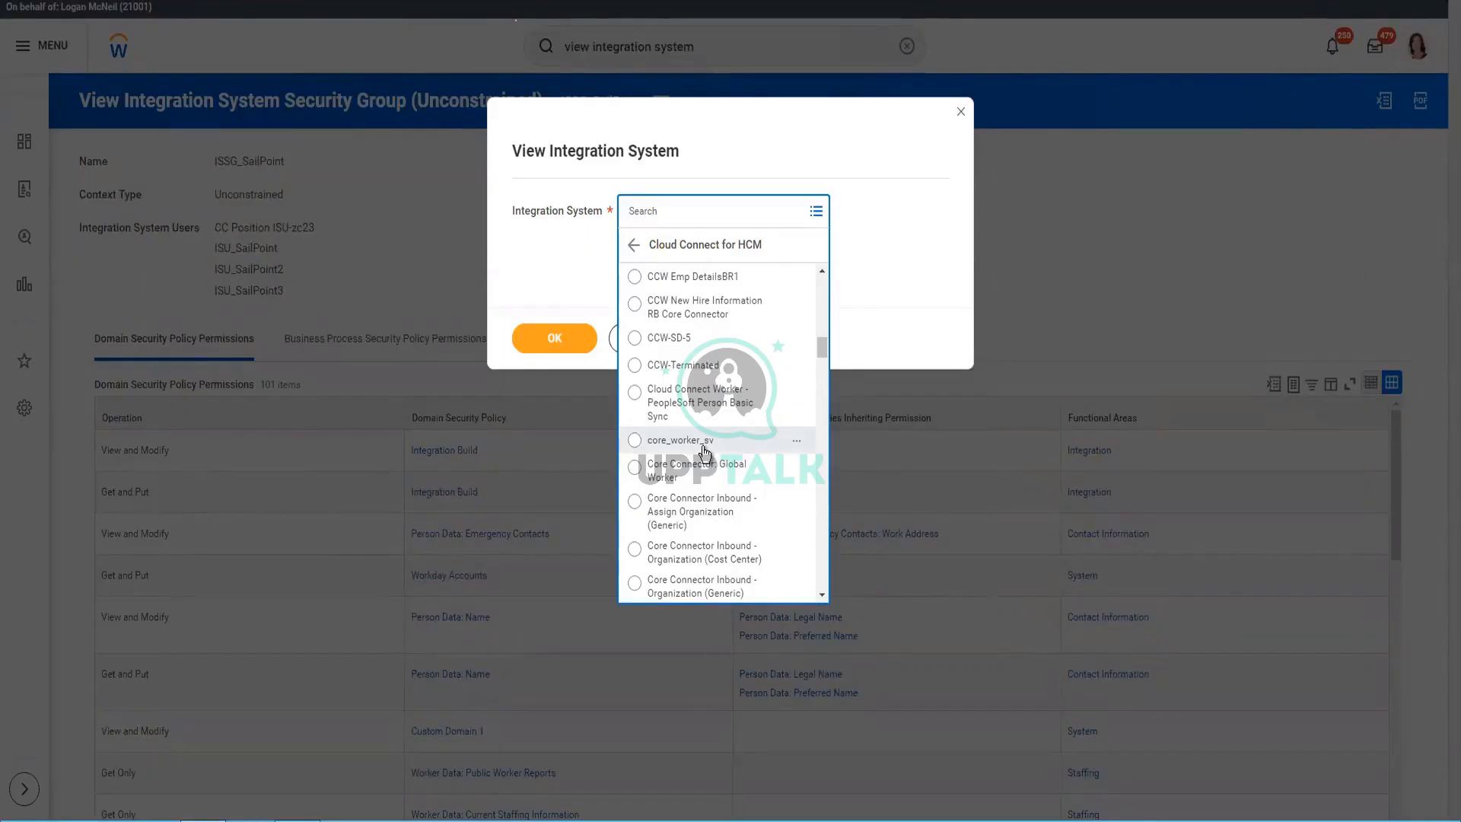
{"action": "left_click", "coordinate": [614, 347]}
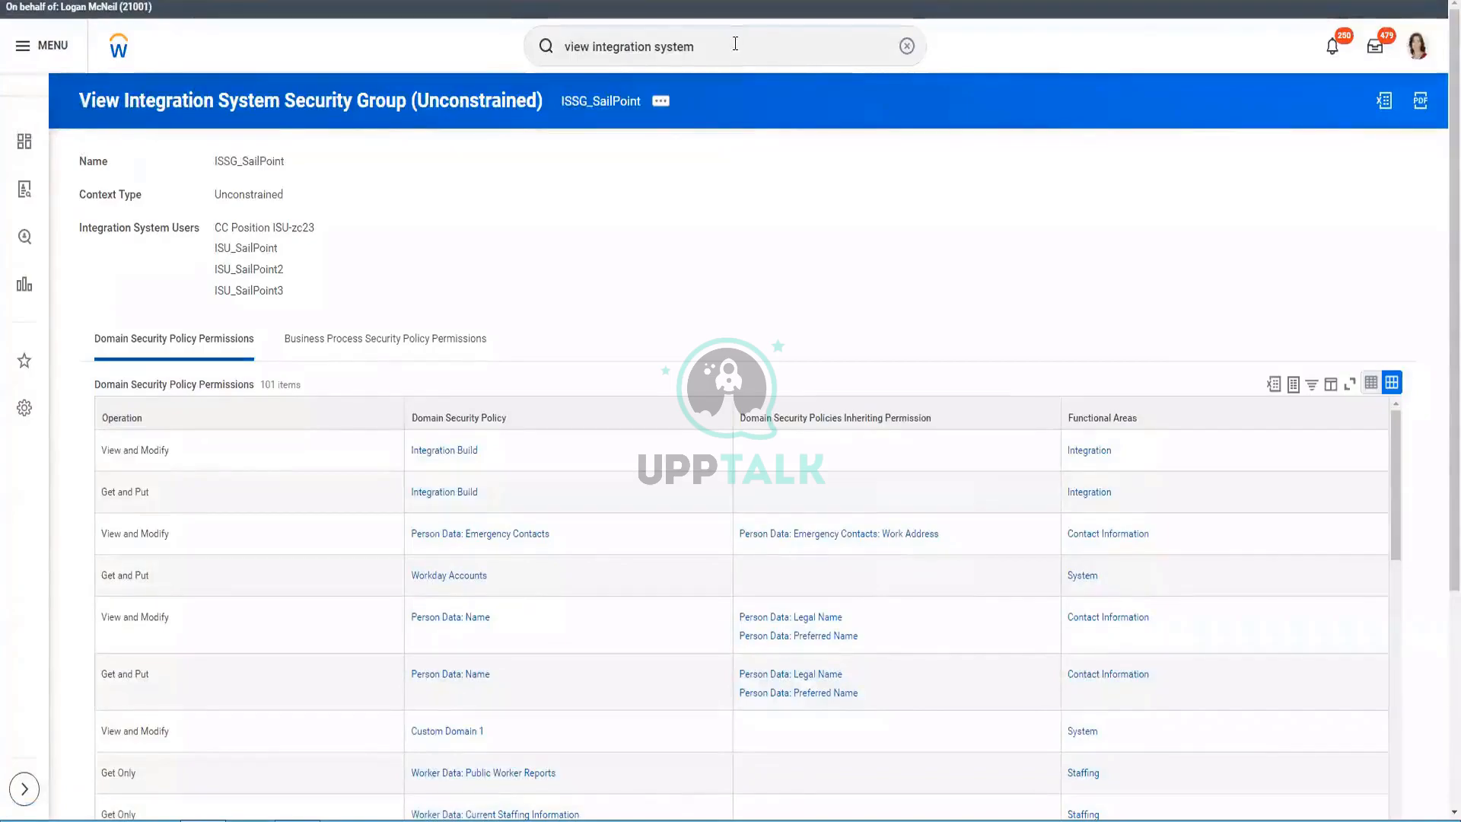
Search for "intsys: Currency" and open the Currency Rates Connector Inbound integration system to examine its basic details
{"action": "left_click", "coordinate": [735, 43]}
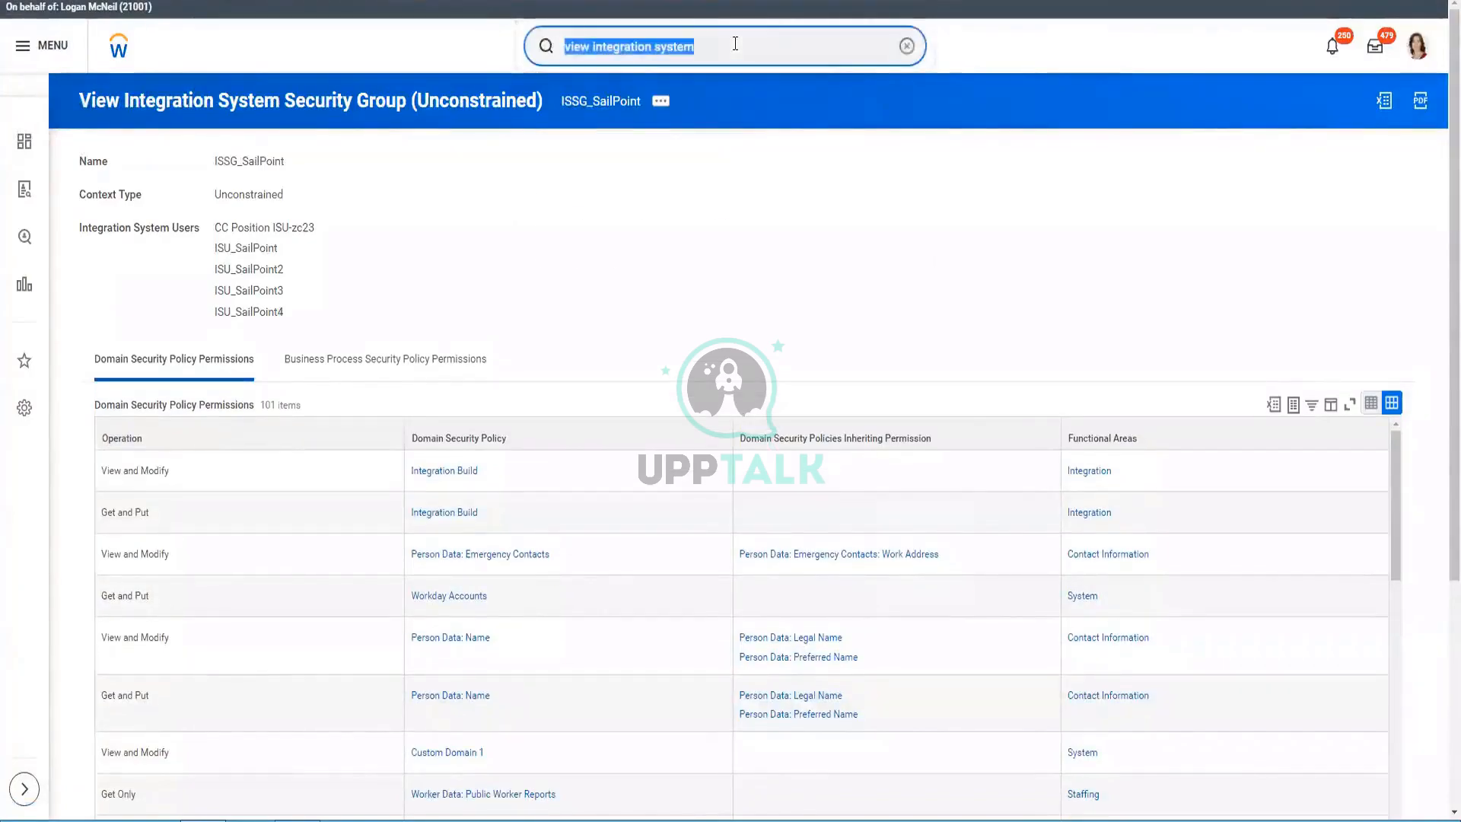
{"action": "type", "text": "intsys:"}
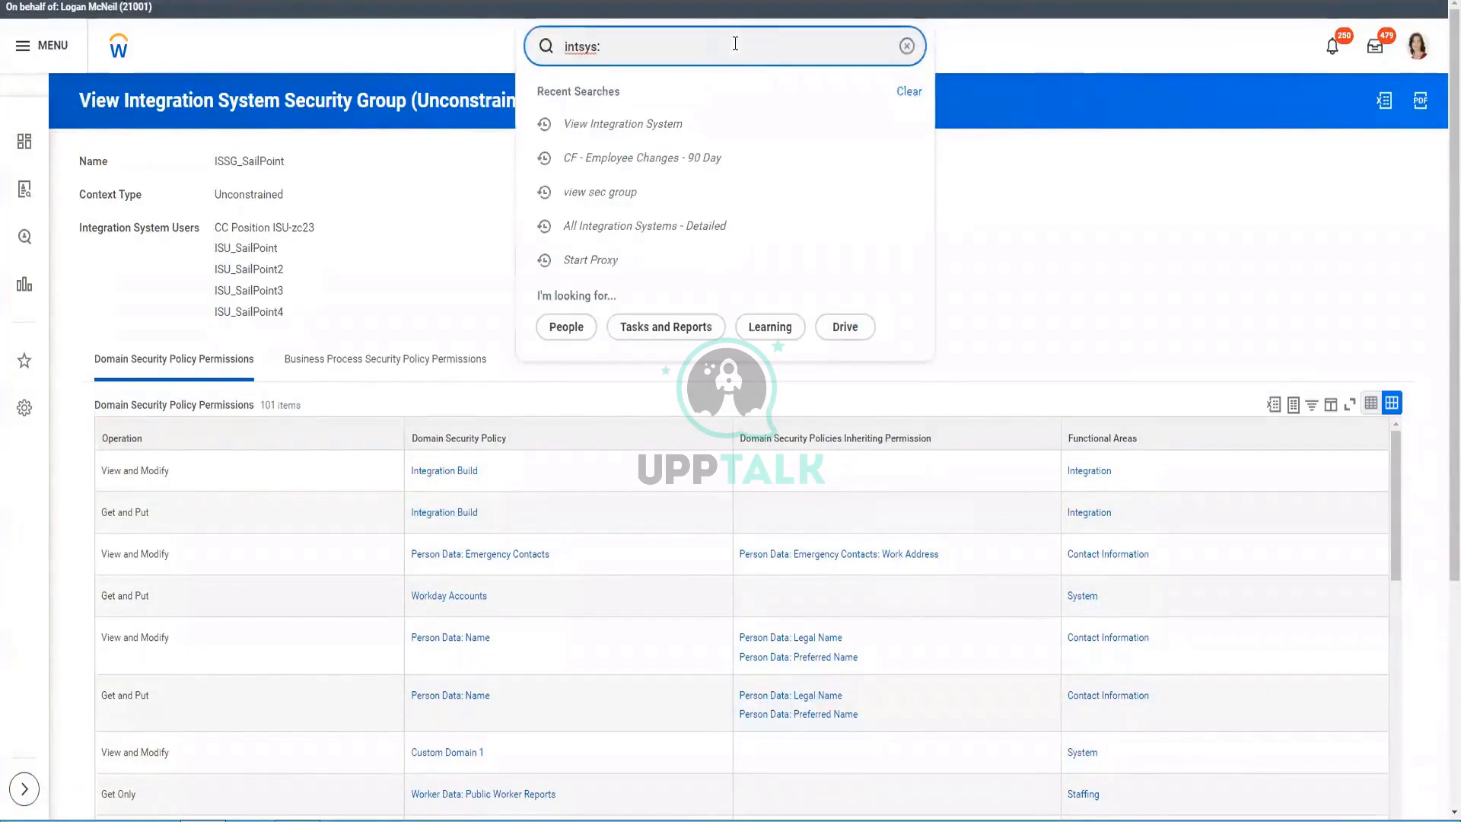
{"action": "type", "text": " C"}
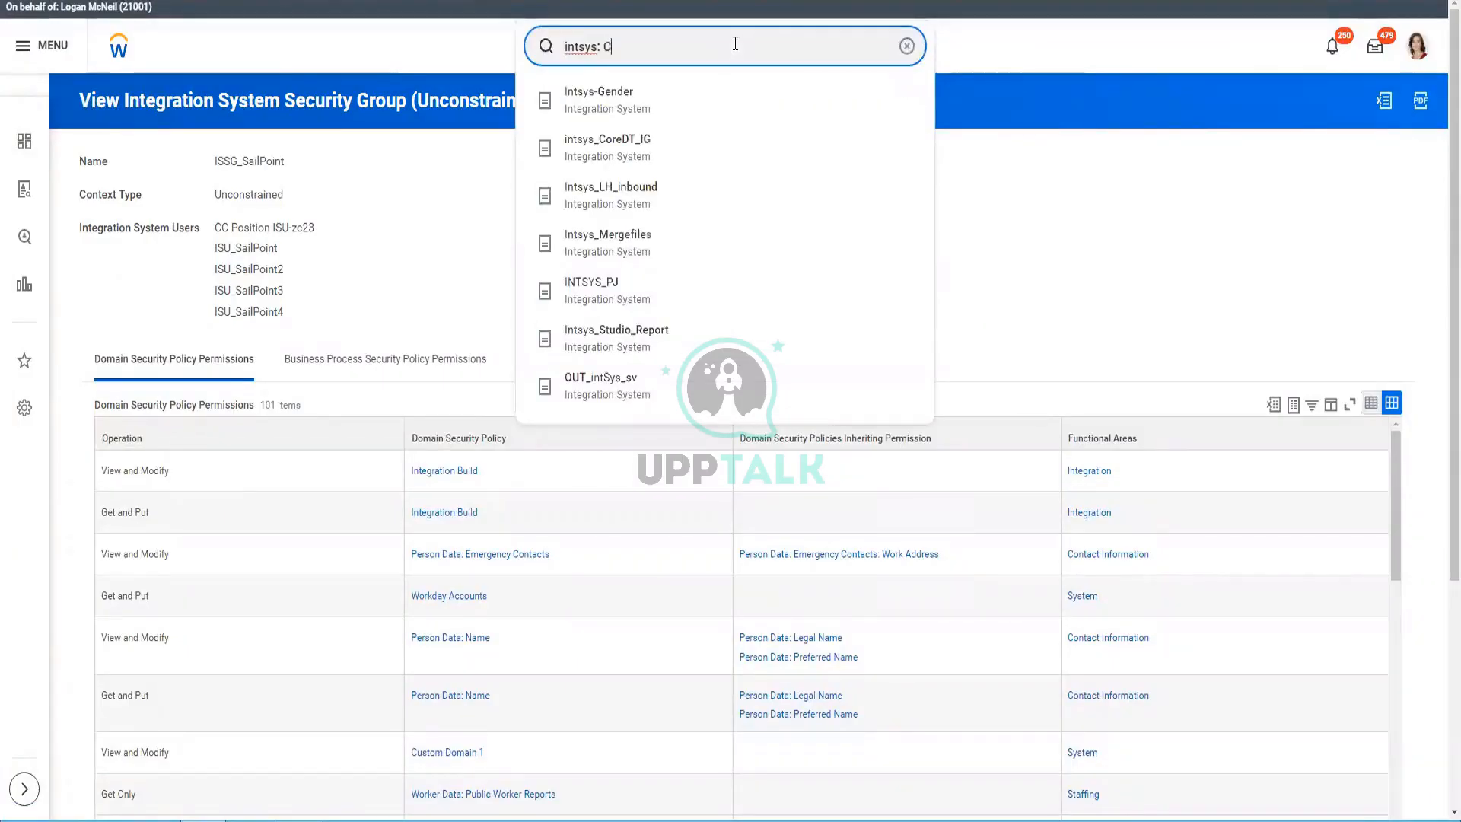
{"action": "type", "text": "urrency"}
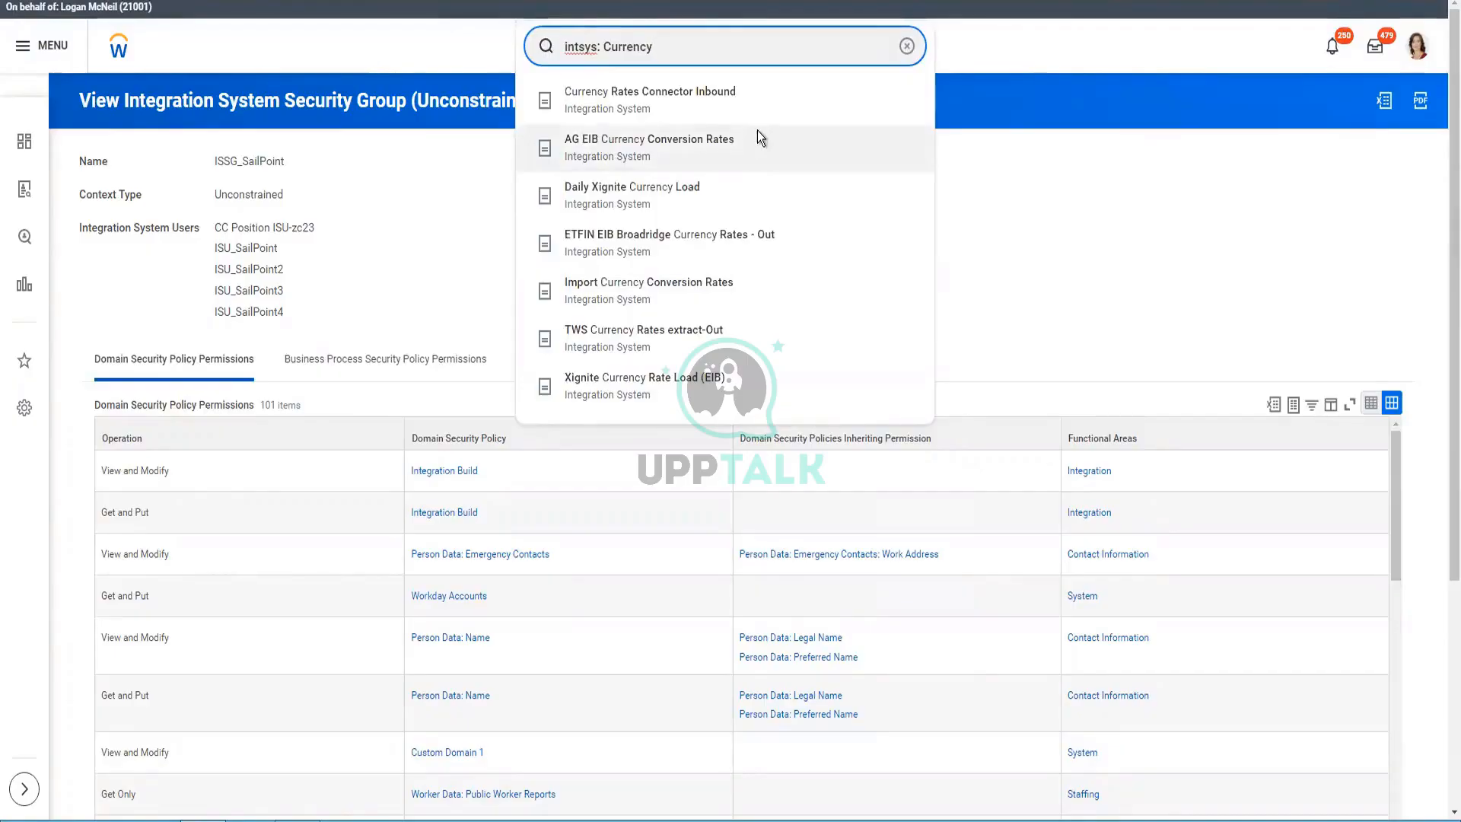
{"action": "left_click", "coordinate": [758, 137]}
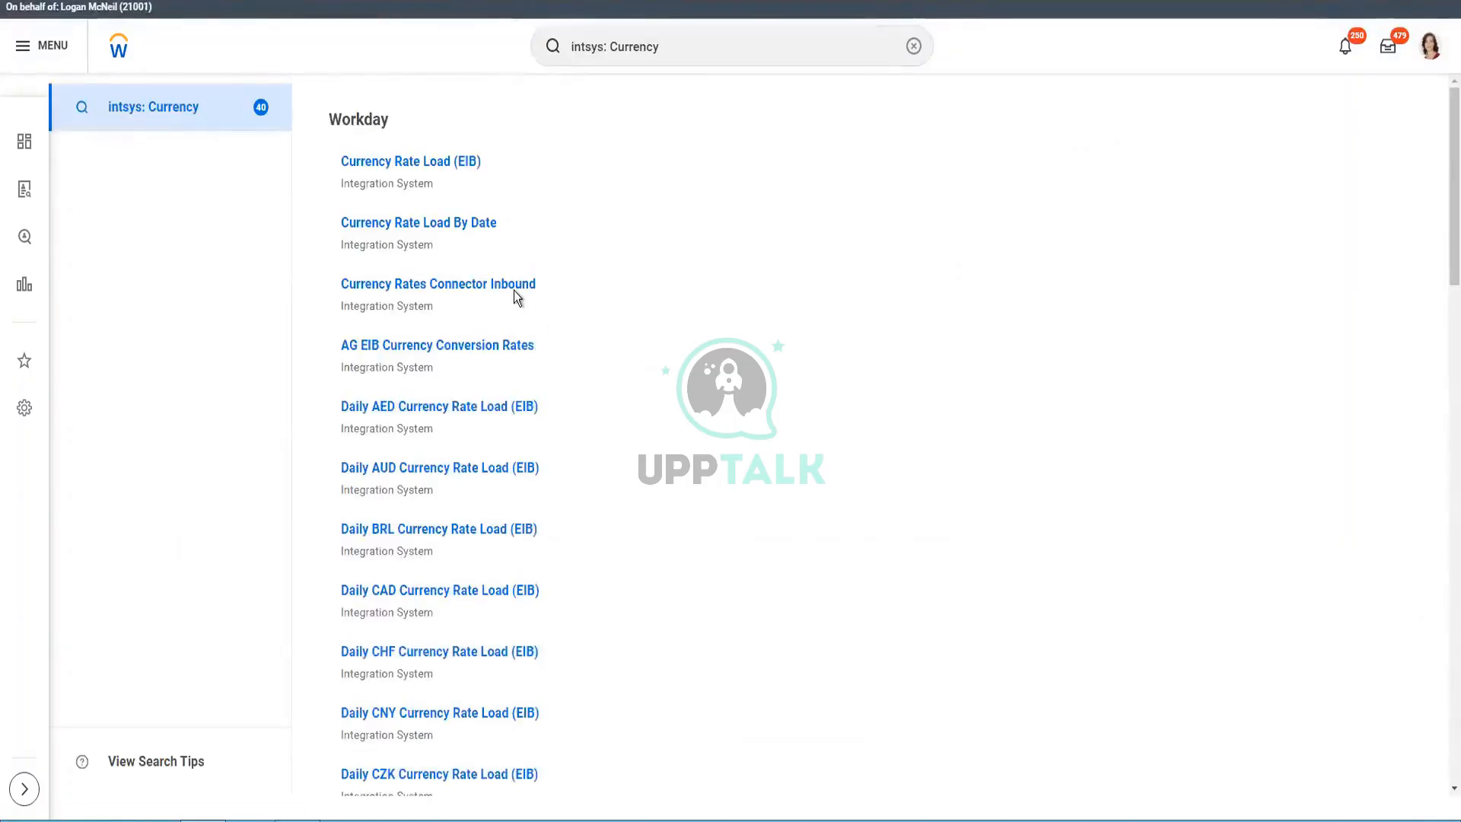
{"action": "left_click", "coordinate": [549, 286]}
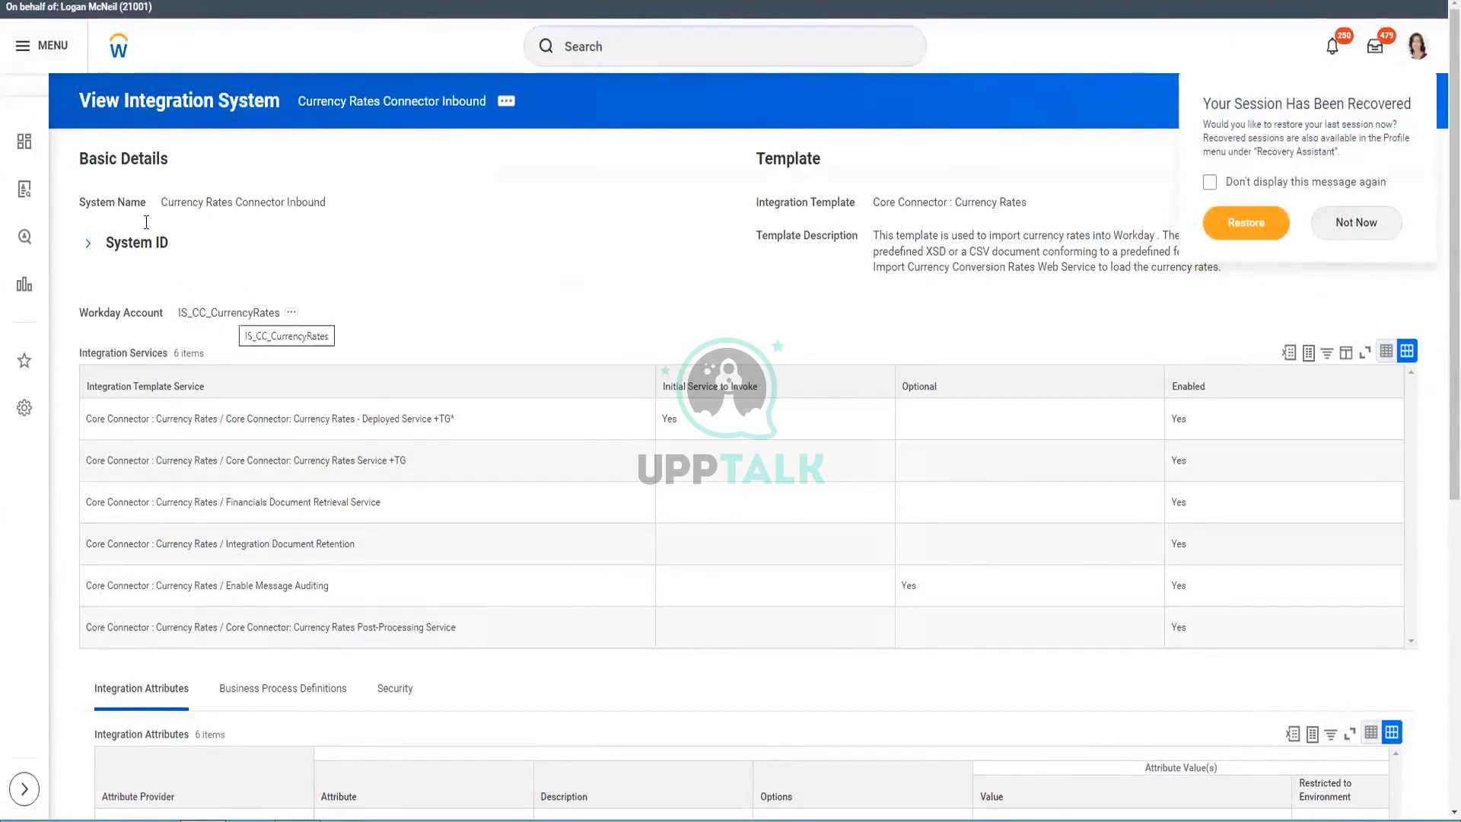
{"action": "left_click", "coordinate": [84, 247]}
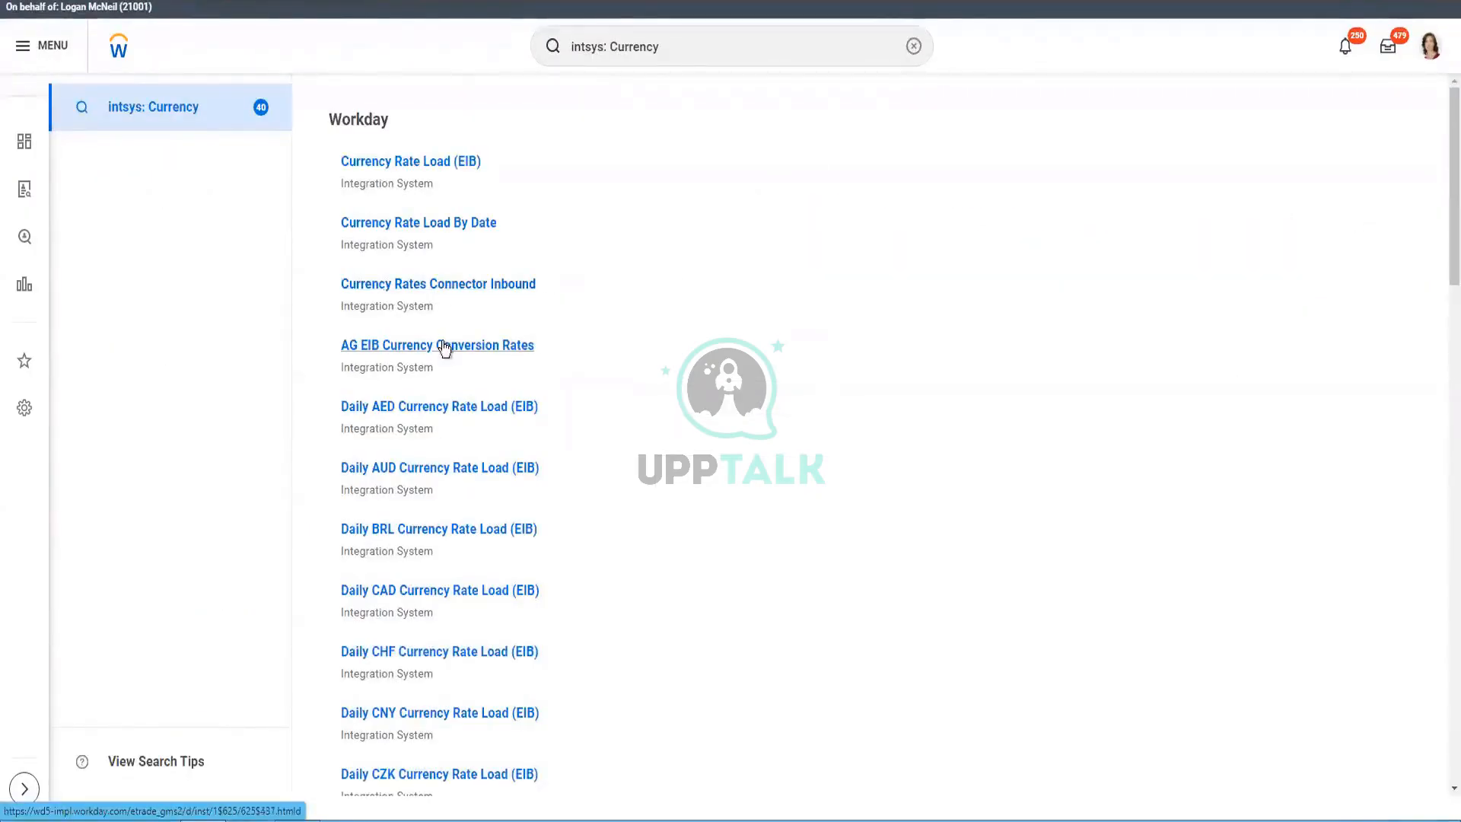
Check the currency integration systems in the search results, including AG EIB Currency Conversion Rates, Xignite Currency Rate Load (EIB) and Daily Xignite Currency Load
{"action": "right_click", "coordinate": [473, 359]}
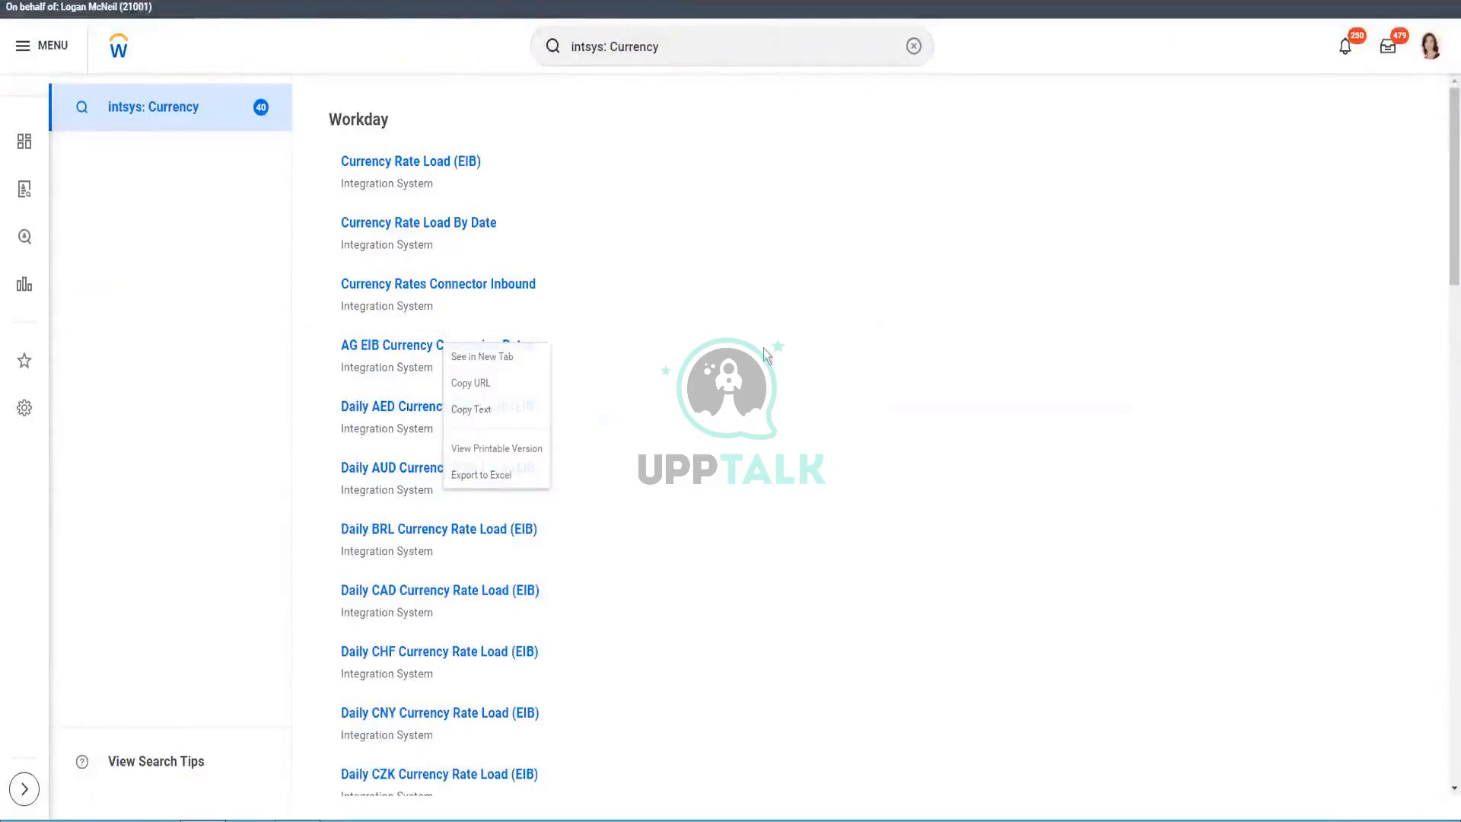
{"action": "left_click", "coordinate": [555, 366]}
{"action": "scroll", "coordinate": [556, 365], "scroll_direction": "down", "scroll_amount": 2}
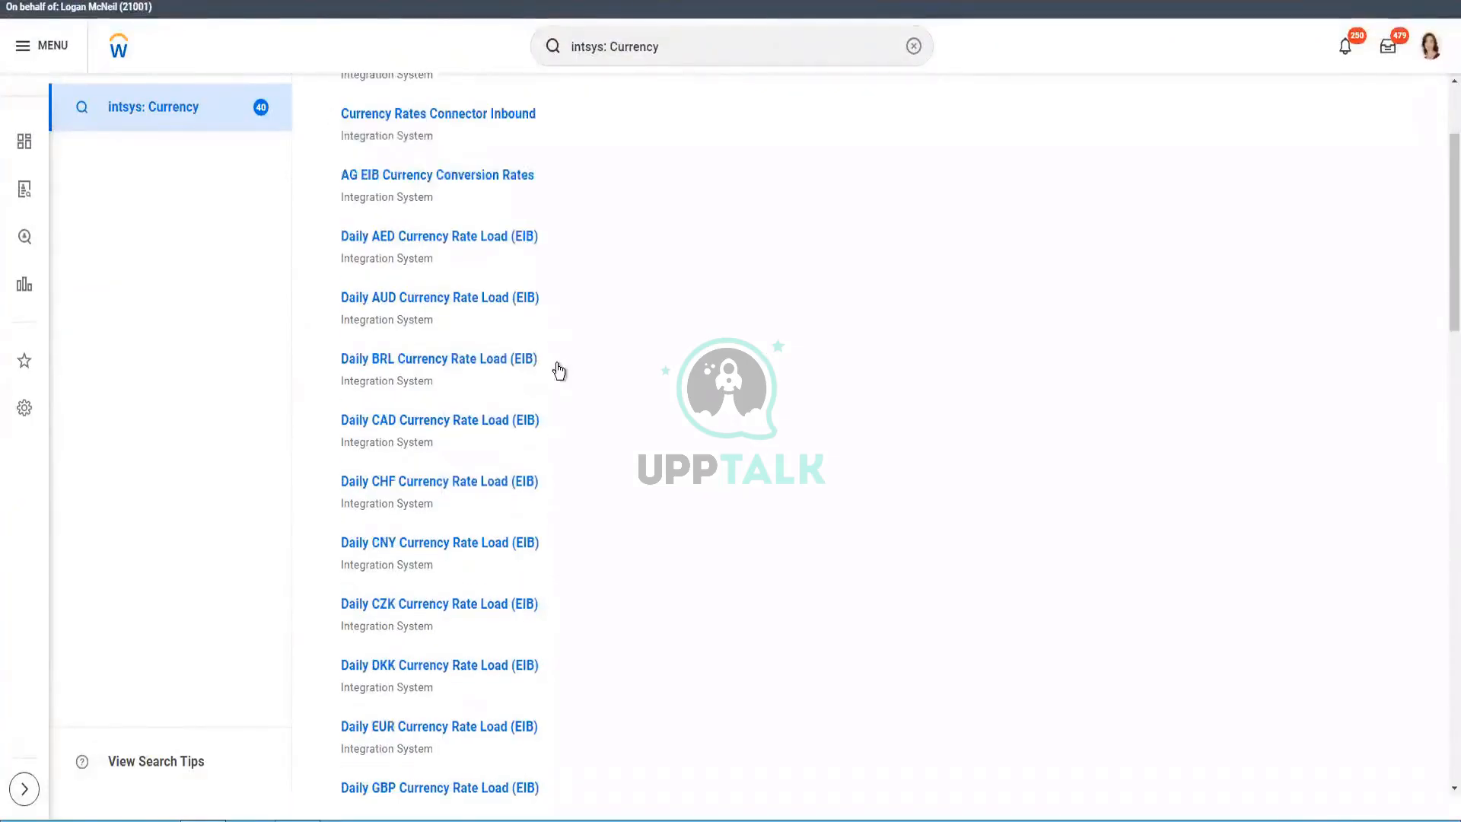
{"action": "scroll", "coordinate": [559, 370], "scroll_direction": "down", "scroll_amount": 4}
{"action": "scroll", "coordinate": [558, 370], "scroll_direction": "down", "scroll_amount": 15}
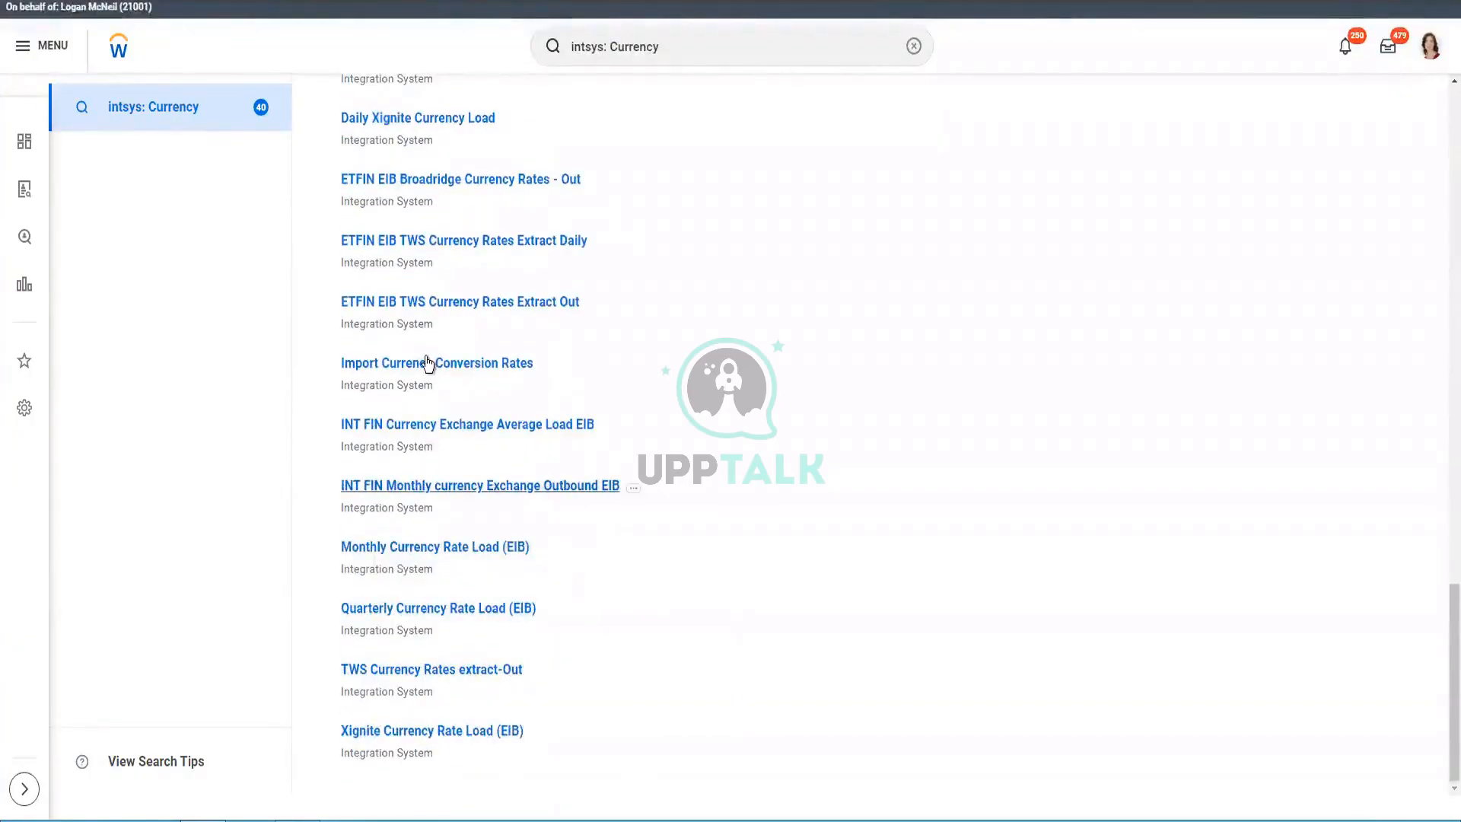
{"action": "scroll", "coordinate": [424, 359], "scroll_direction": "up", "scroll_amount": 1}
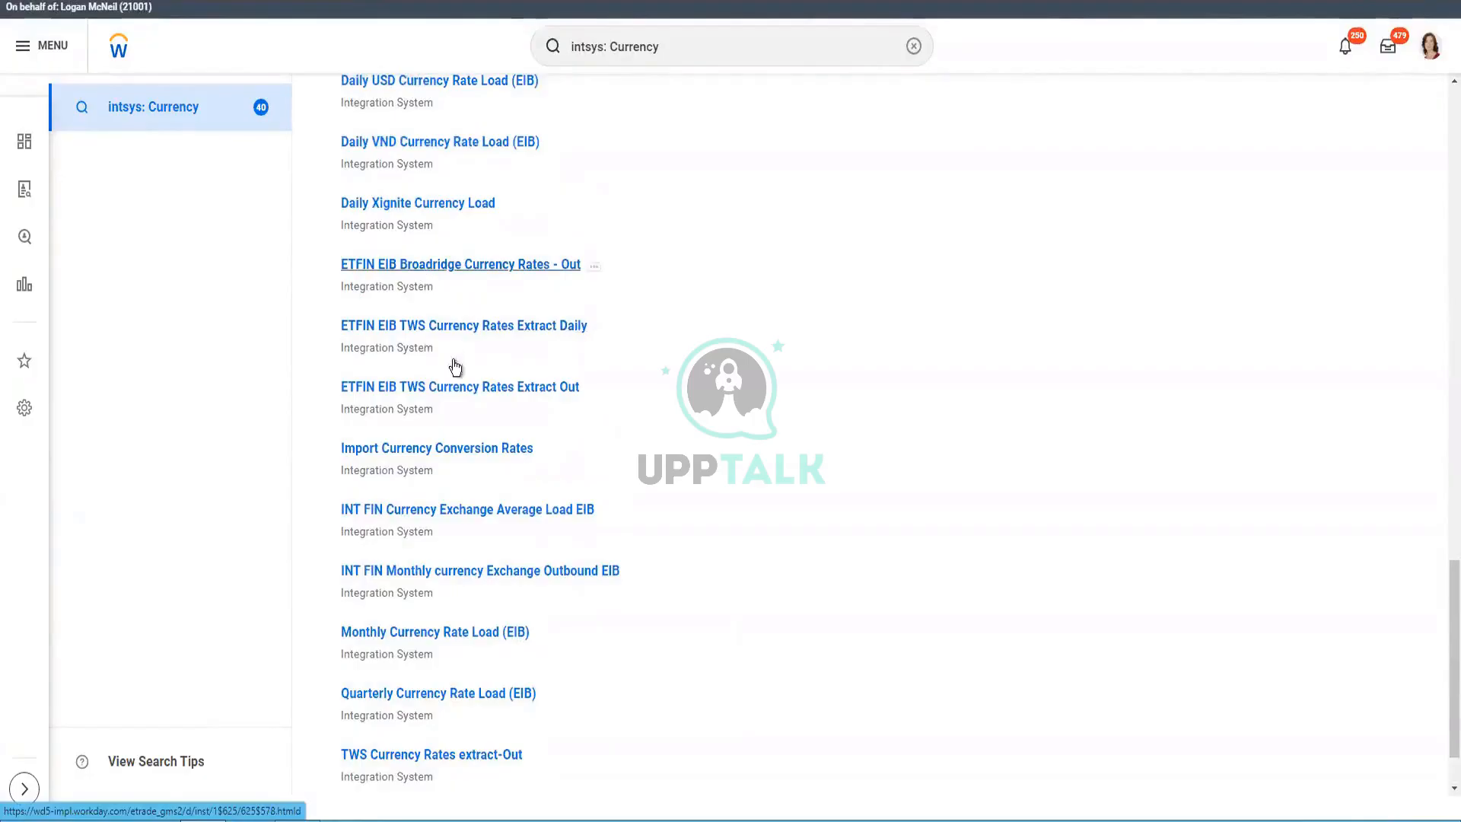
{"action": "right_click", "coordinate": [513, 468]}
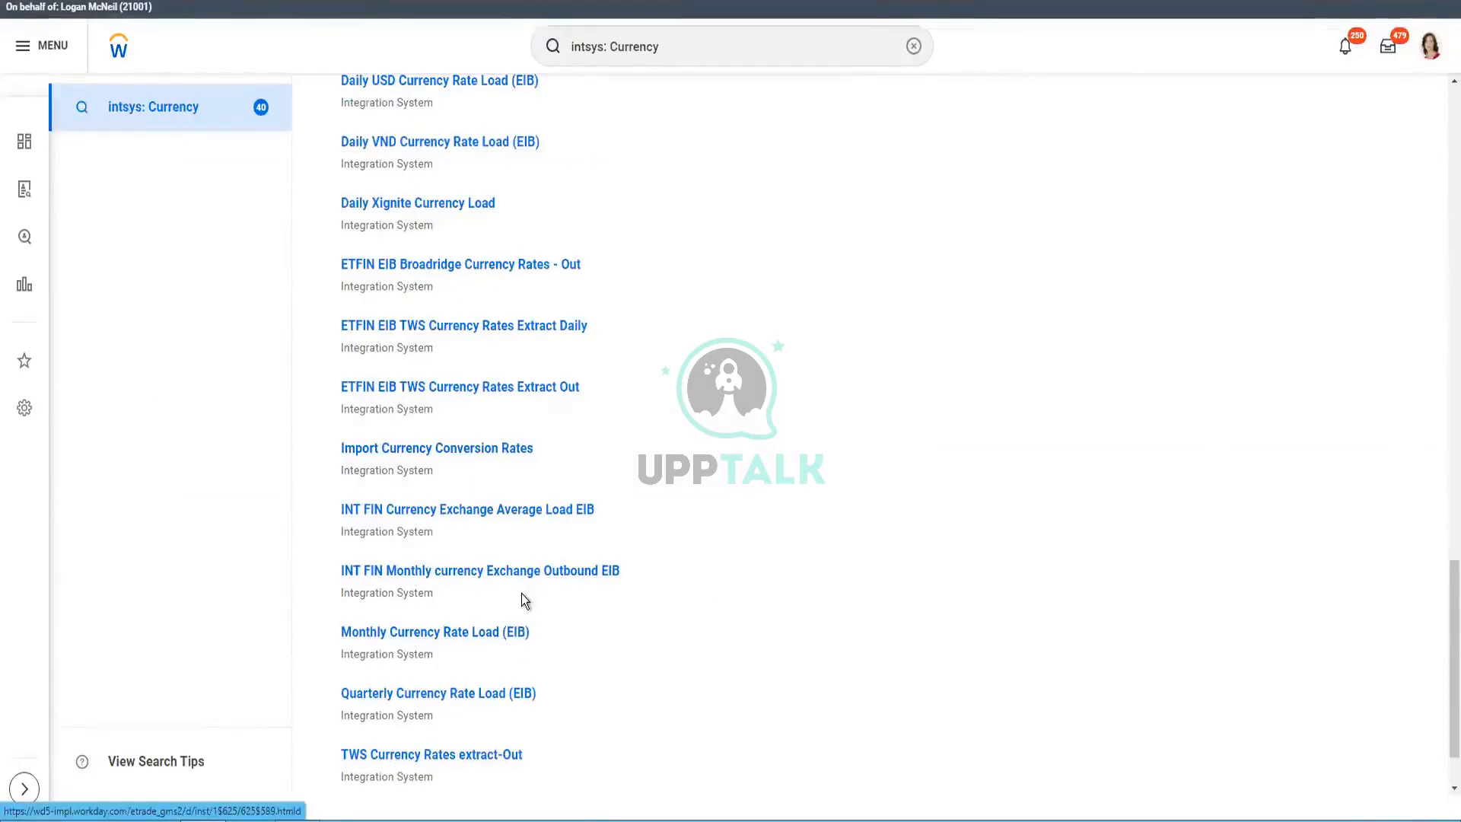
{"action": "scroll", "coordinate": [521, 593], "scroll_direction": "down", "scroll_amount": 1}
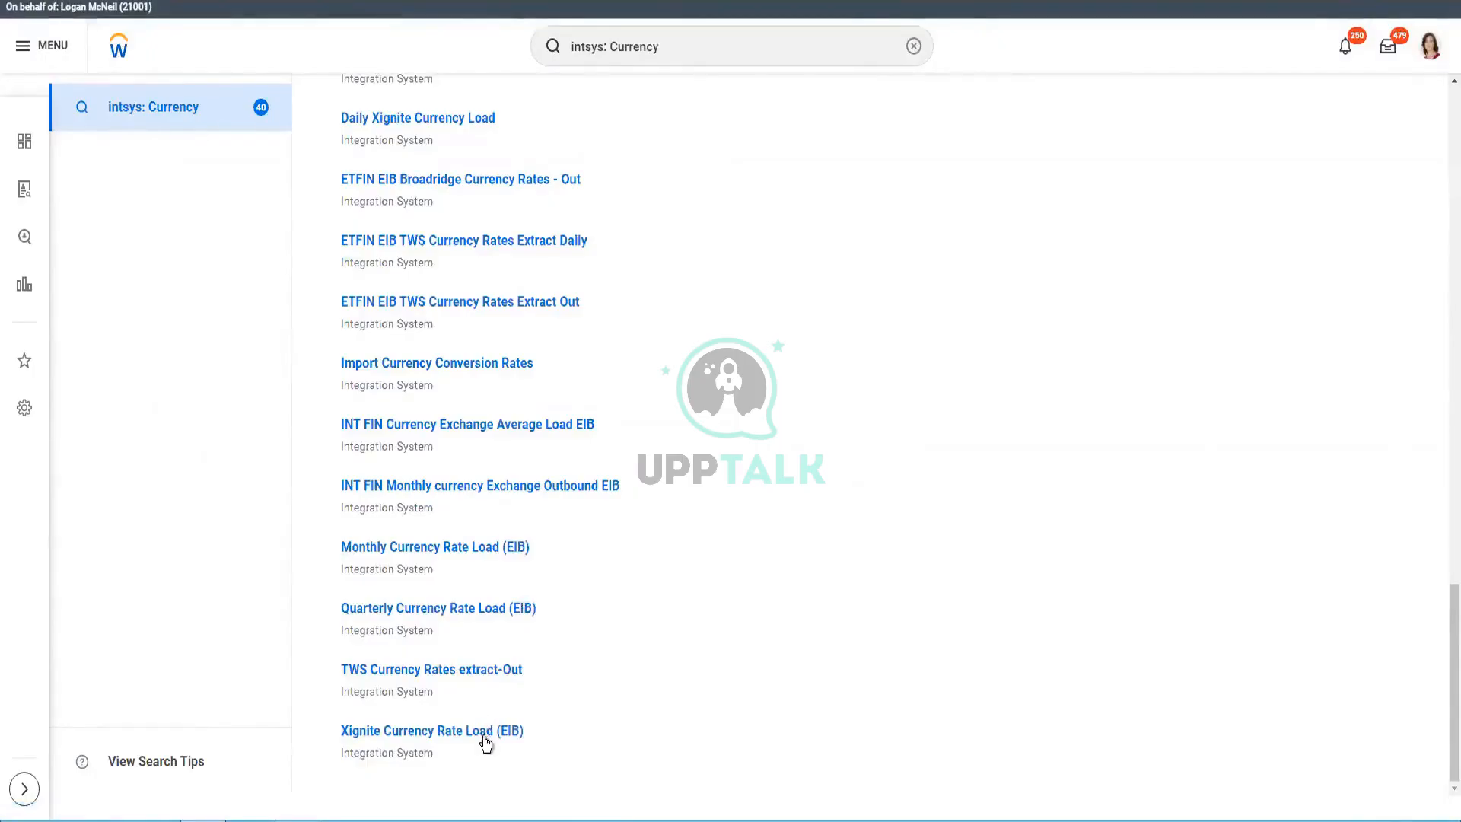
{"action": "right_click", "coordinate": [482, 669]}
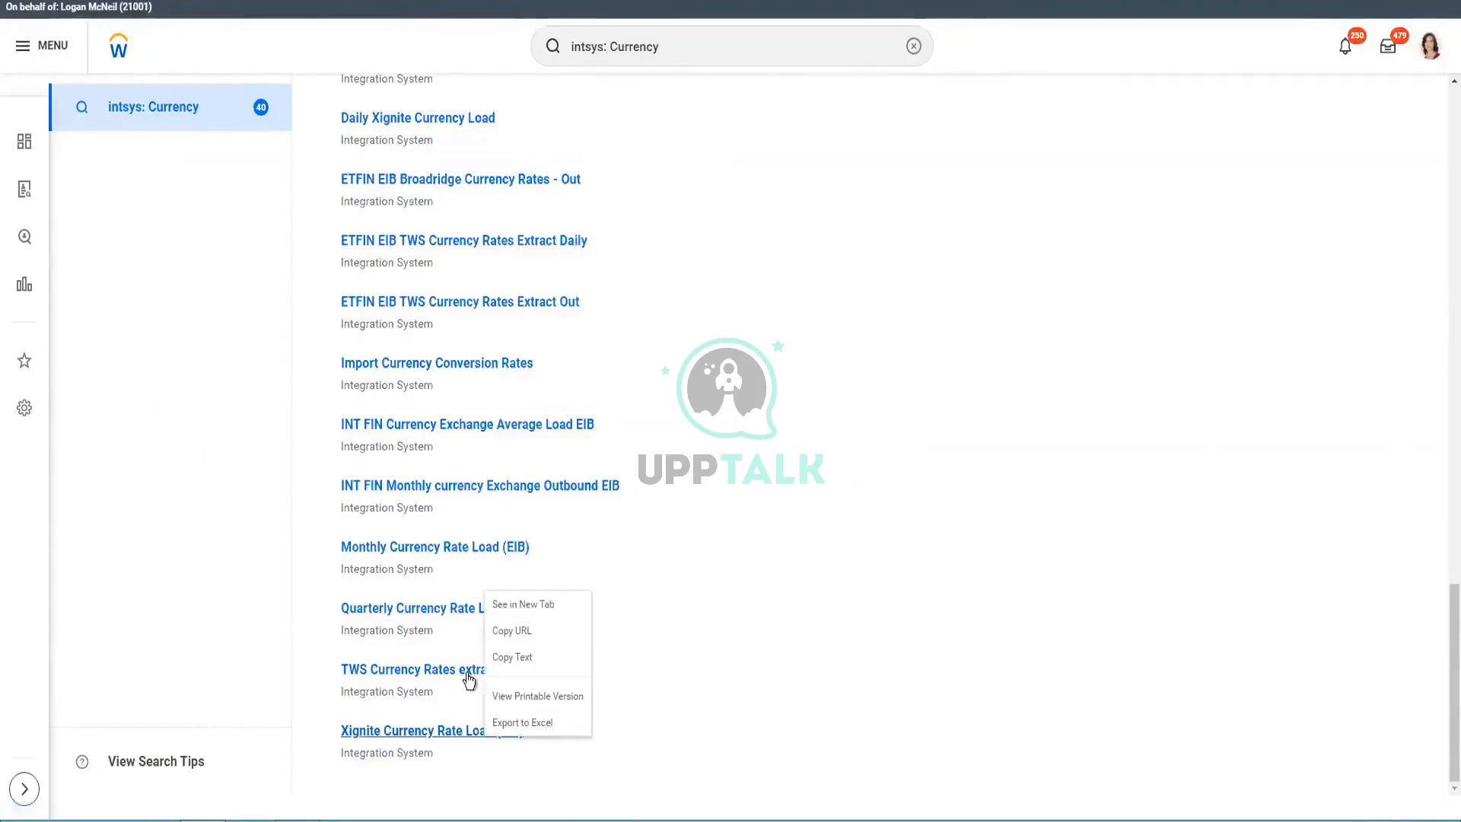
{"action": "left_click", "coordinate": [674, 531]}
{"action": "scroll", "coordinate": [673, 531], "scroll_direction": "up", "scroll_amount": 3}
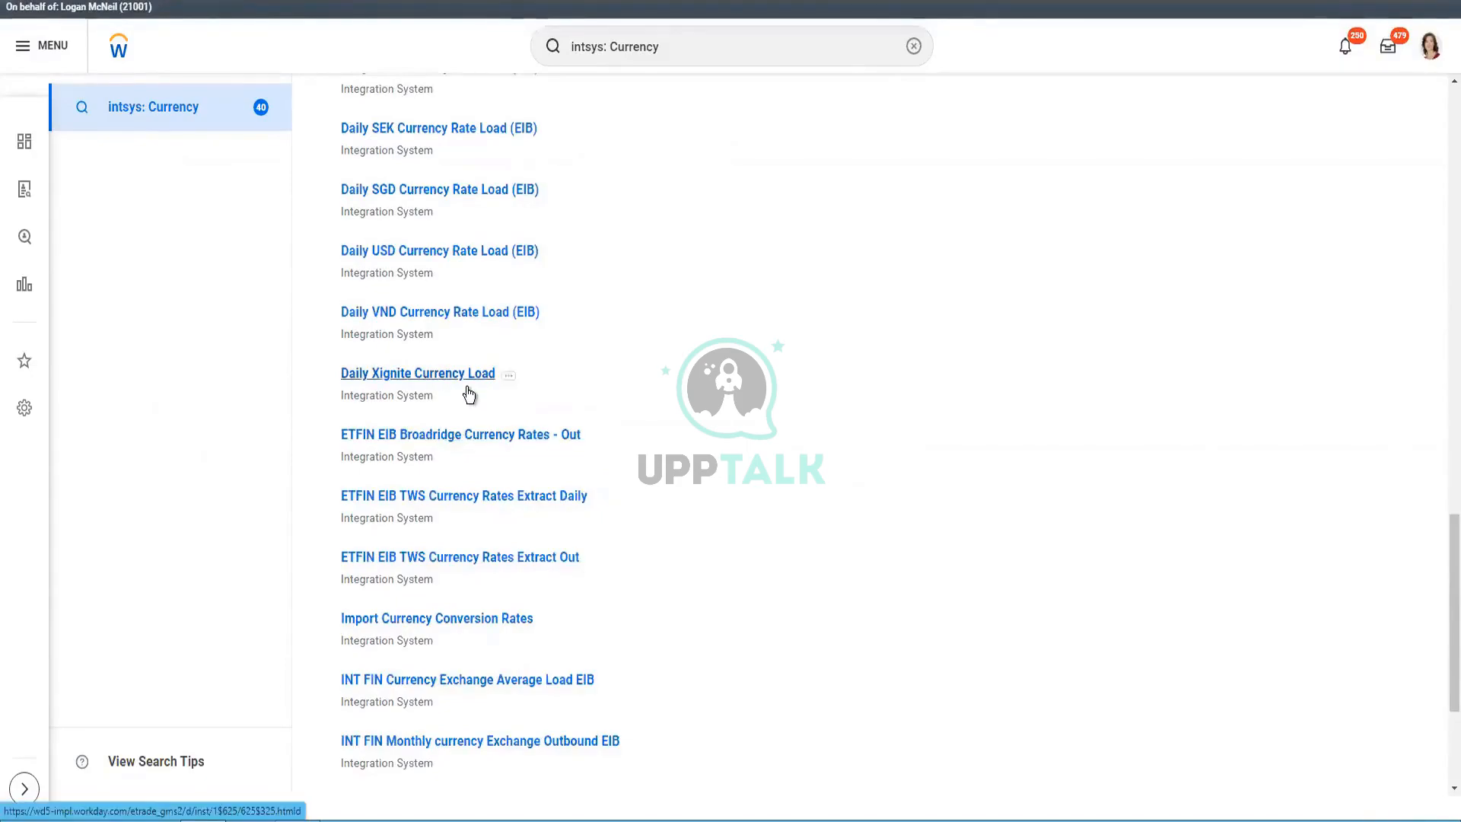
{"action": "right_click", "coordinate": [468, 393]}
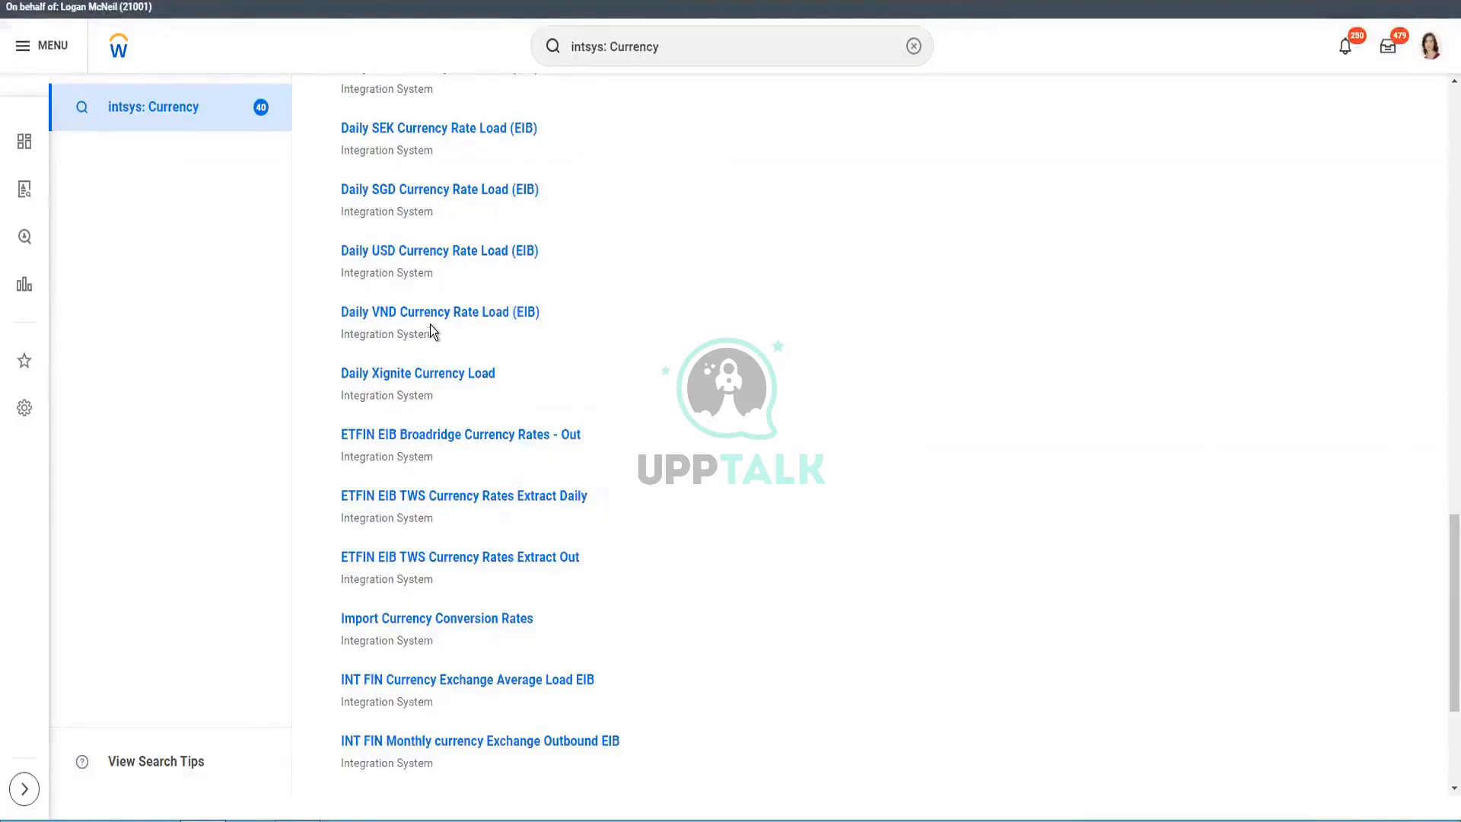
Open the Currency Rate Load By Date integration system from the search results
{"action": "scroll", "coordinate": [440, 258], "scroll_direction": "up", "scroll_amount": 2}
{"action": "scroll", "coordinate": [477, 286], "scroll_direction": "up", "scroll_amount": 10}
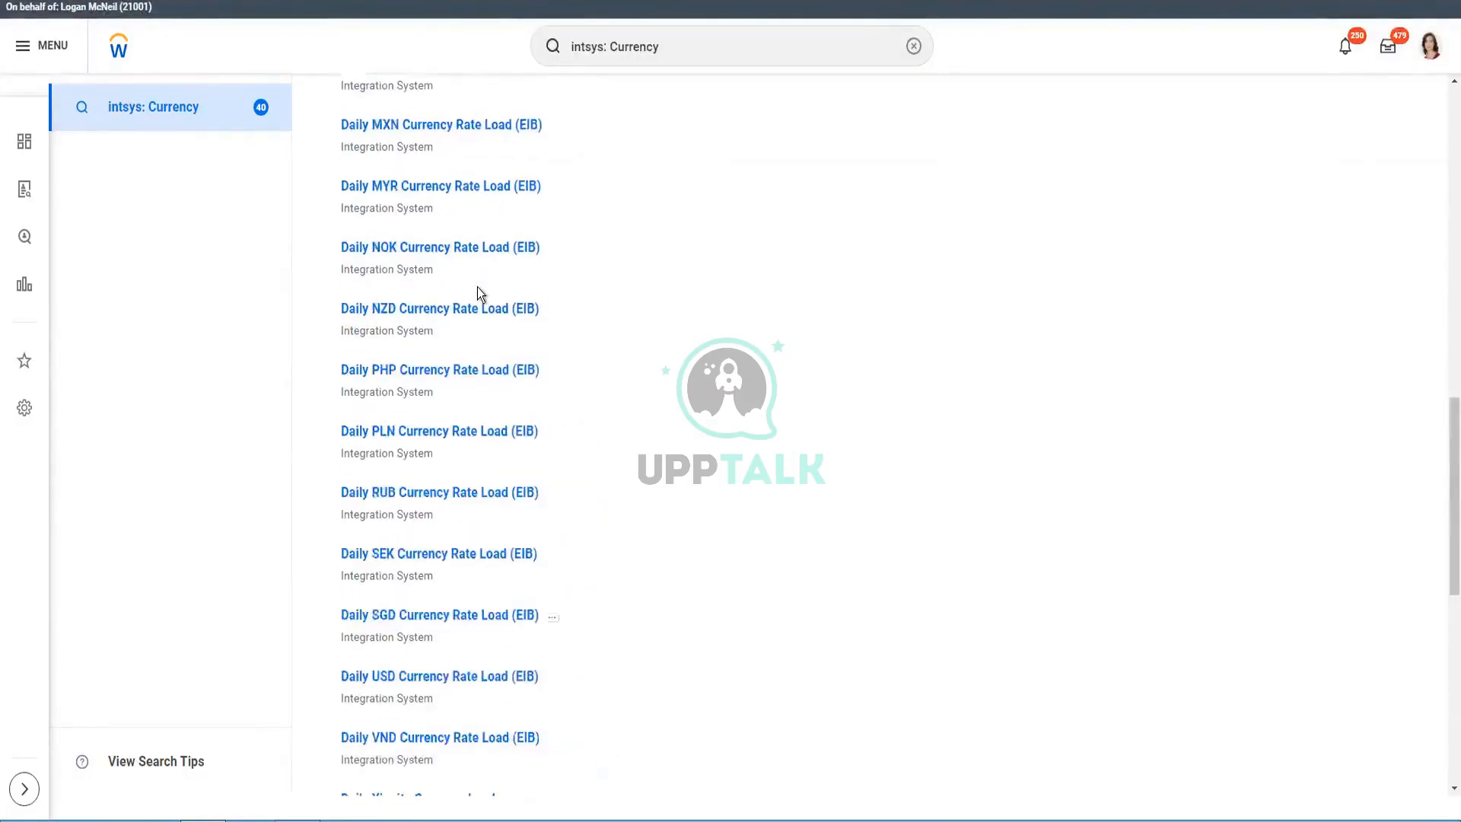
{"action": "scroll", "coordinate": [468, 300], "scroll_direction": "up", "scroll_amount": 9}
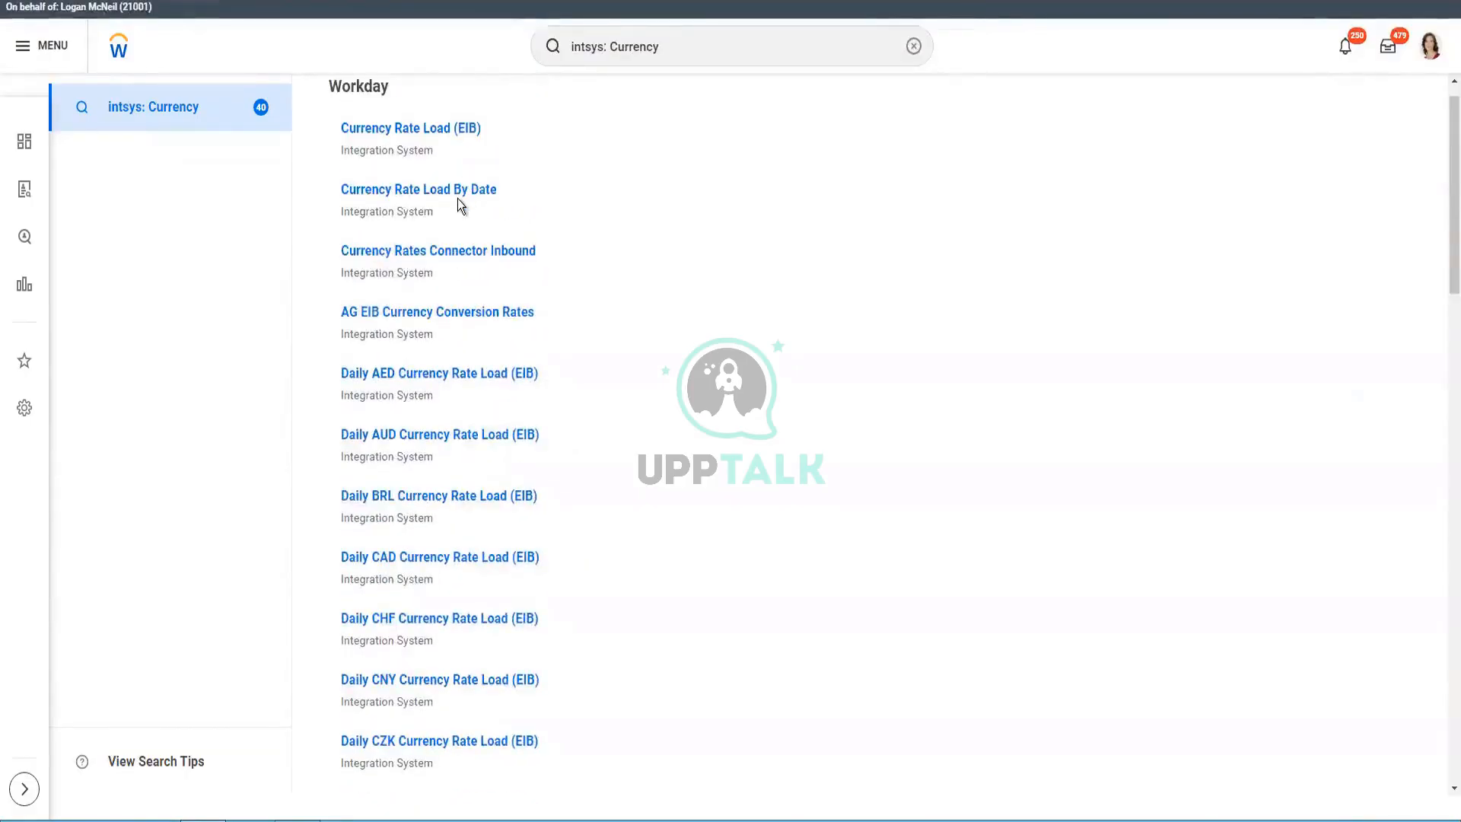
{"action": "right_click", "coordinate": [489, 216]}
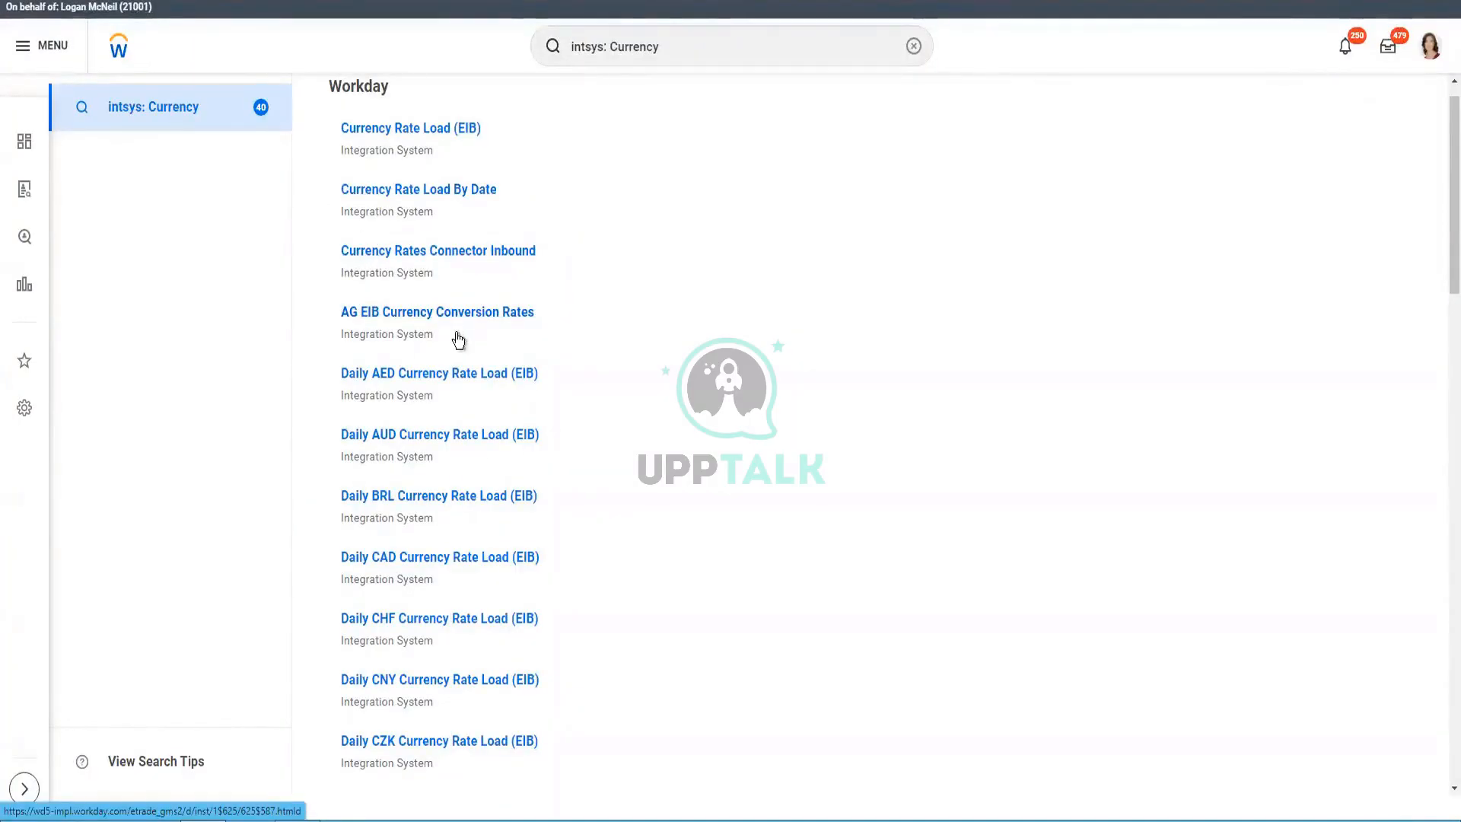
{"action": "right_click", "coordinate": [422, 318]}
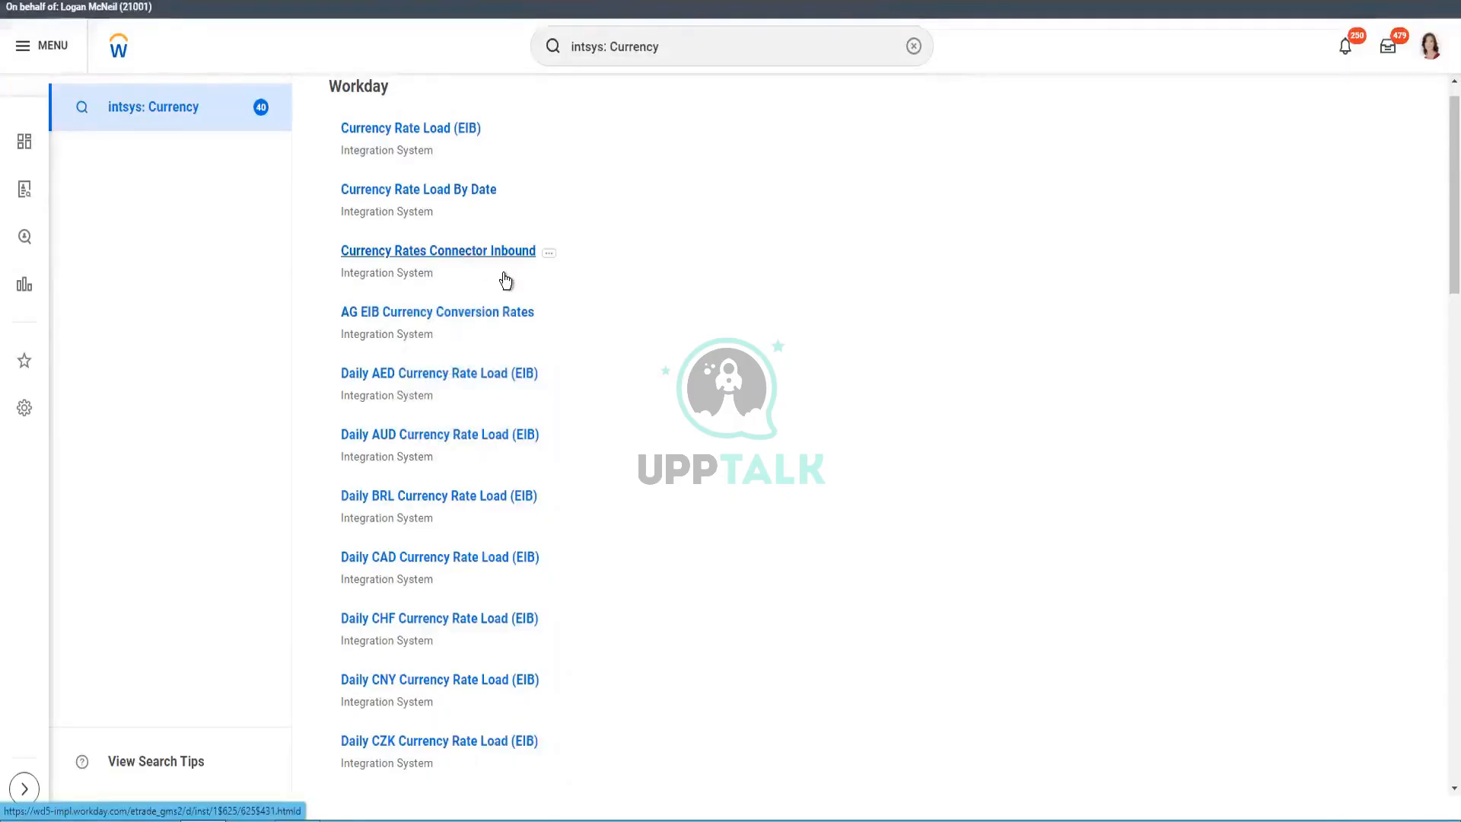
{"action": "right_click", "coordinate": [506, 281]}
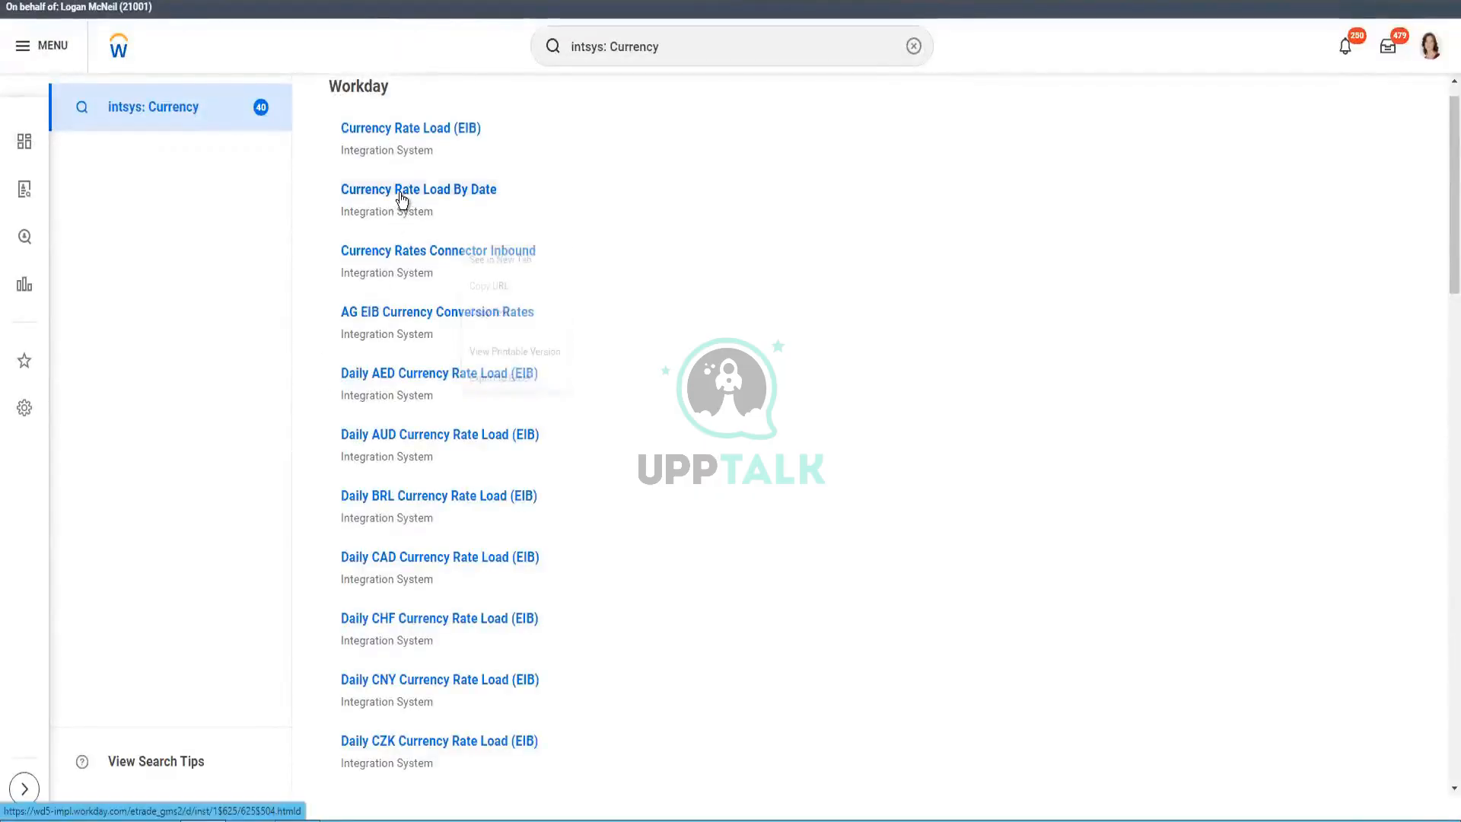
{"action": "right_click", "coordinate": [402, 196]}
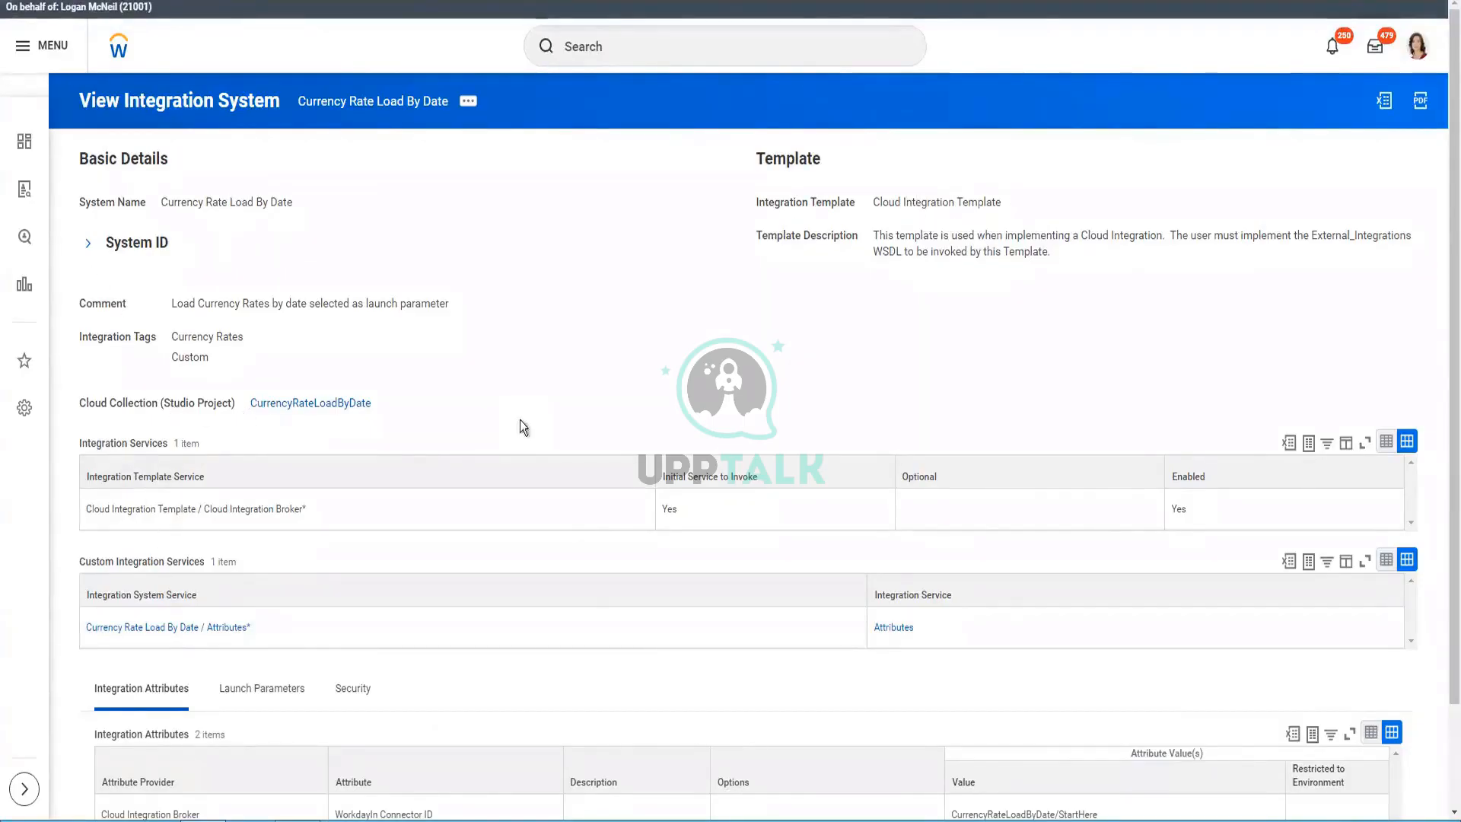
Examine the Currency Rate Load By Date system's integration template service and the values of its integration attributes
{"action": "scroll", "coordinate": [520, 420], "scroll_direction": "down", "scroll_amount": 1}
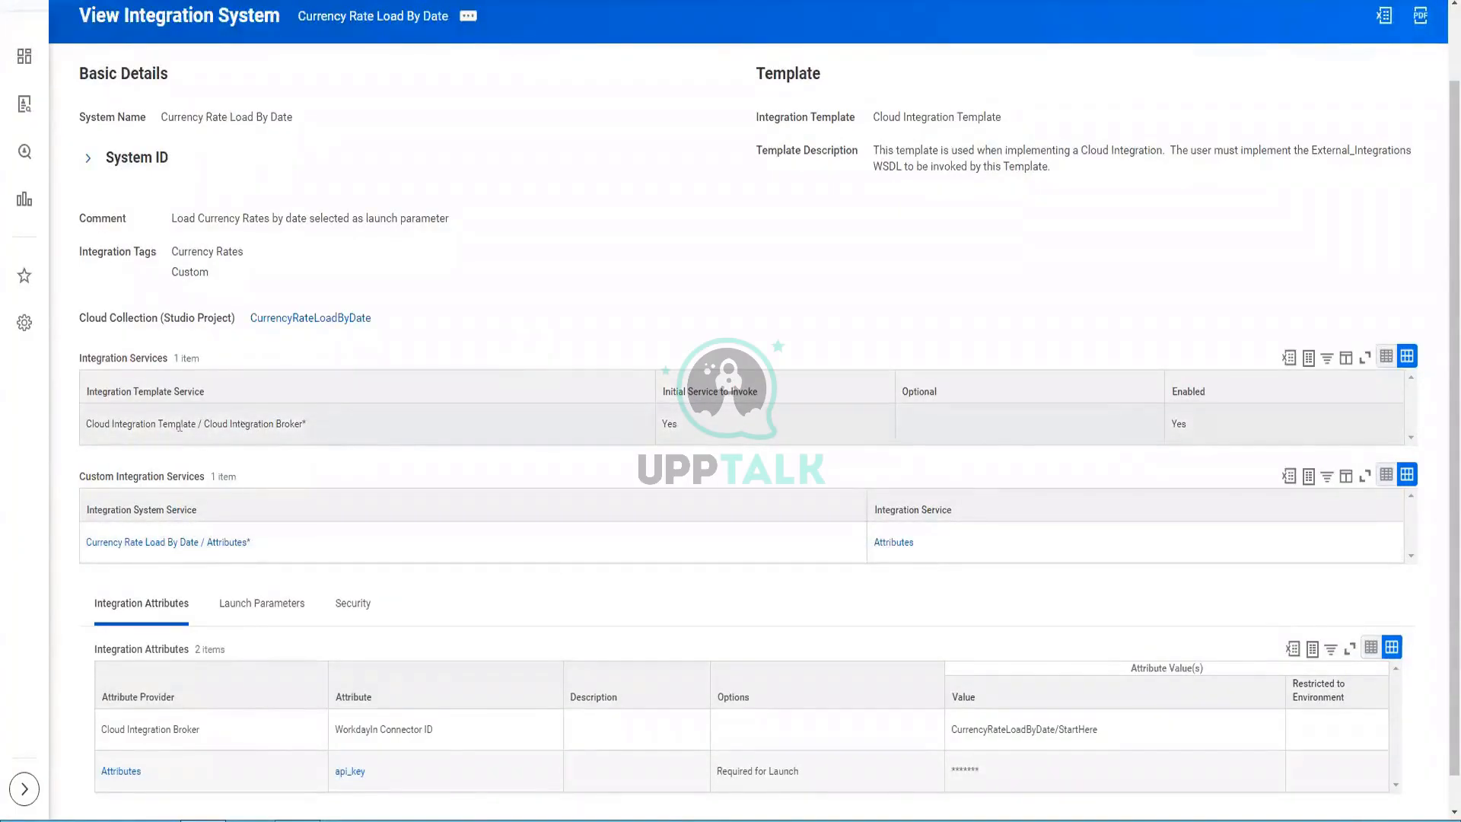
{"action": "left_click_drag", "start_coordinate": [336, 424], "coordinate": [178, 424]}
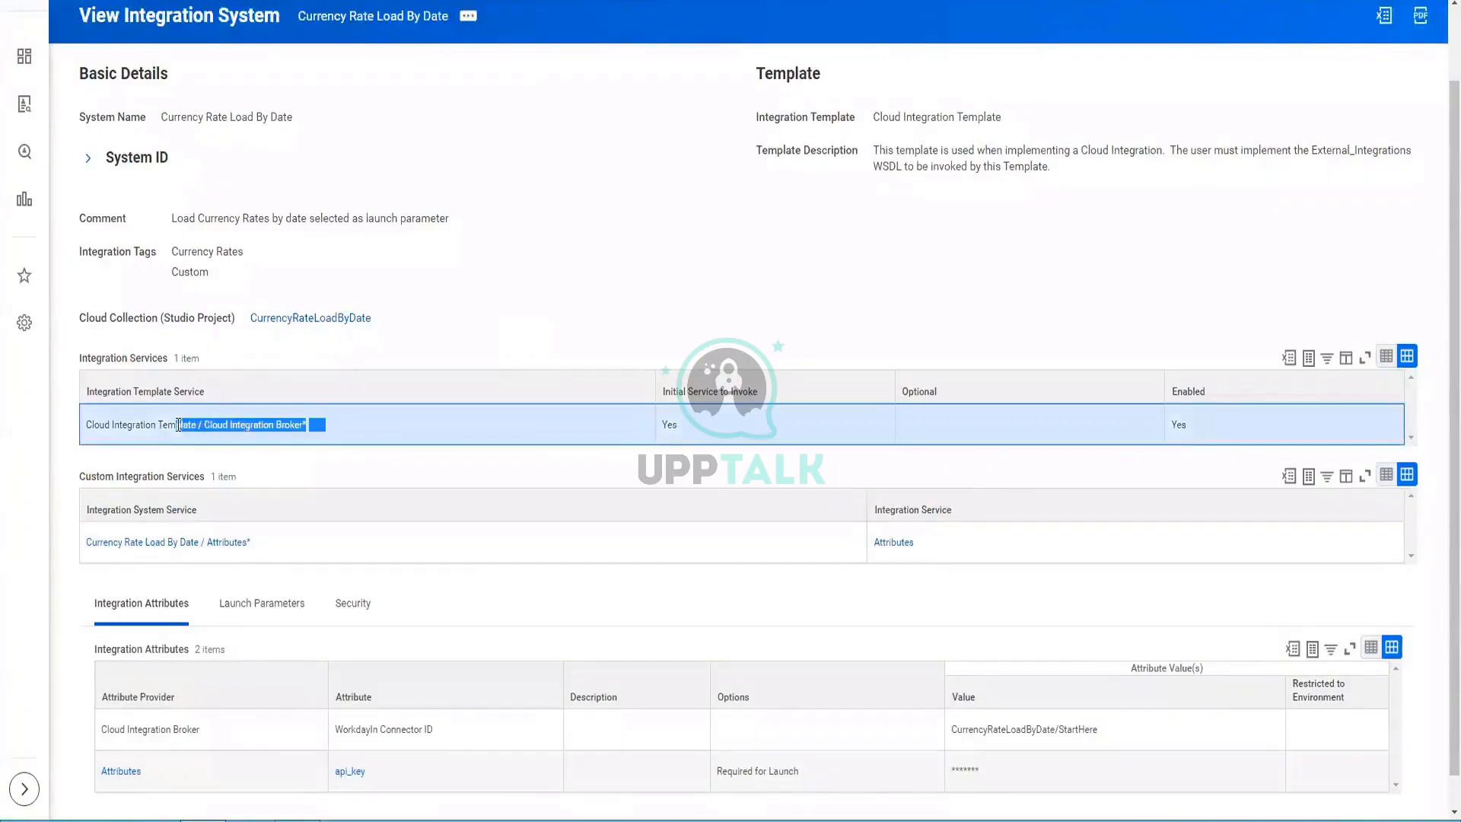
{"action": "scroll", "coordinate": [317, 516], "scroll_direction": "down", "scroll_amount": 1}
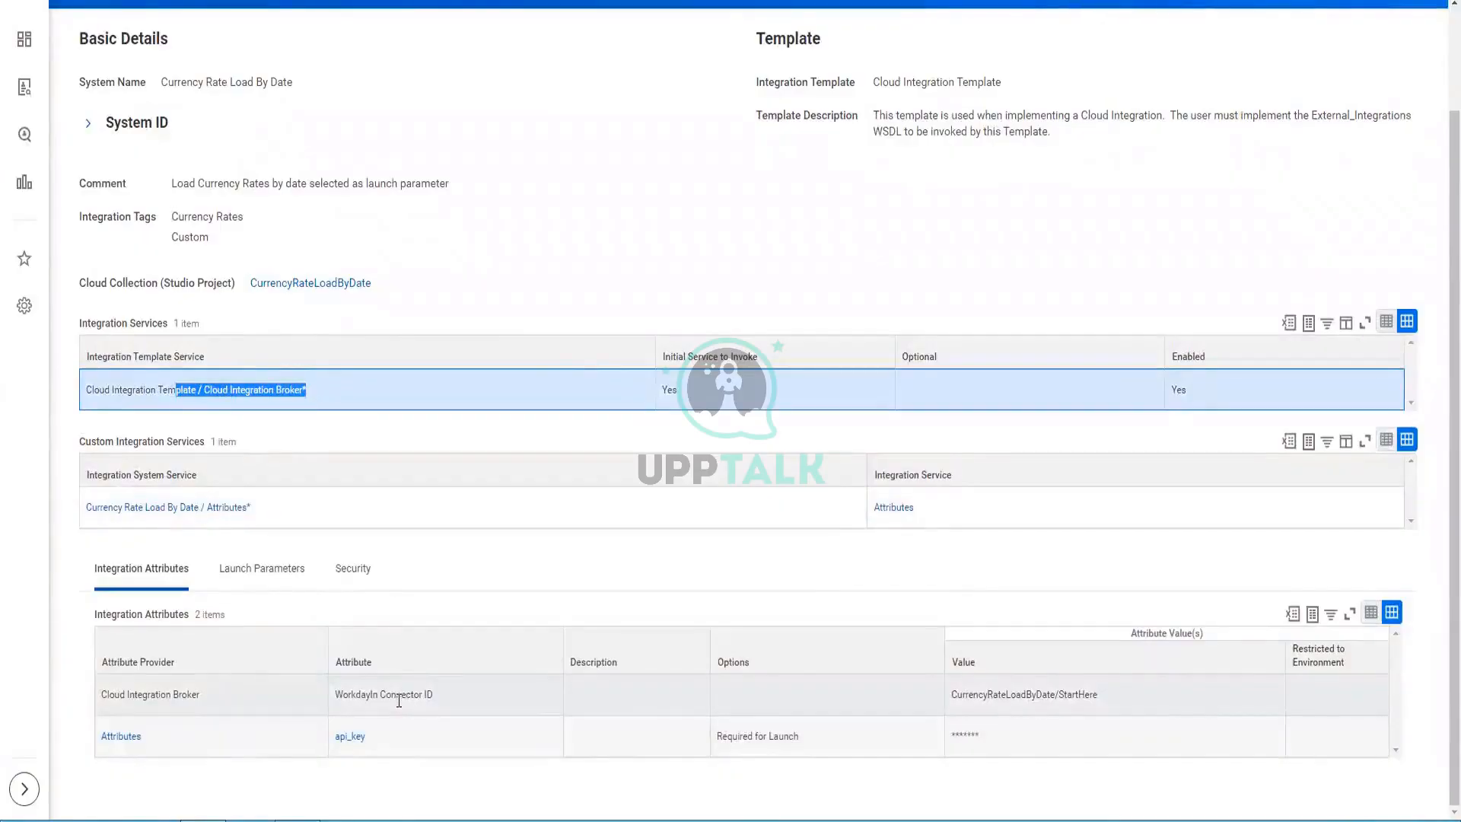
{"action": "triple_click", "coordinate": [929, 709]}
{"action": "mouse_move", "coordinate": [371, 743]}
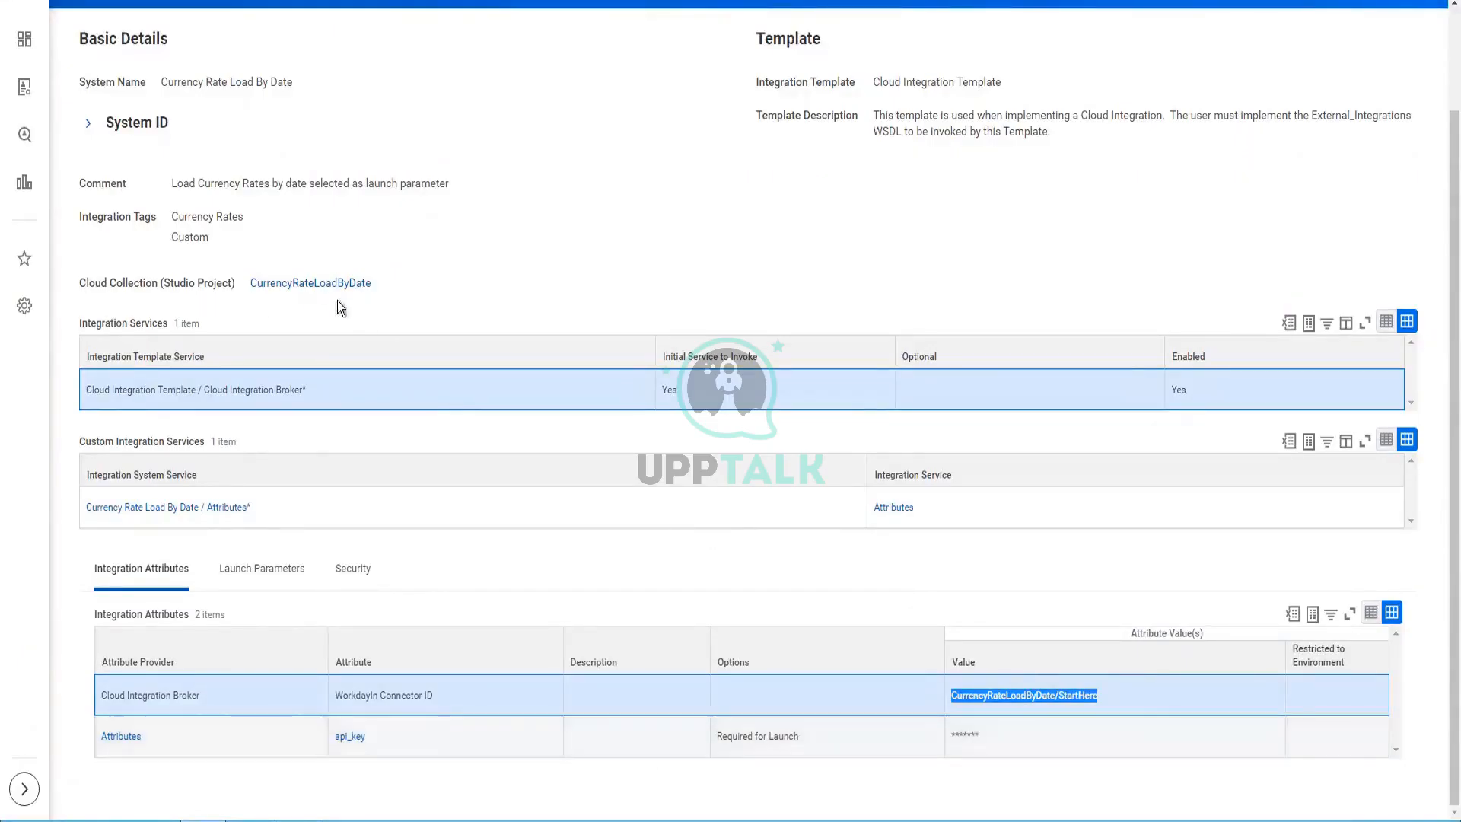
Download CurrencyRateLoadByDate.clar from the integration system's cloud collection and switch to Workday Studio
{"action": "left_click", "coordinate": [382, 282]}
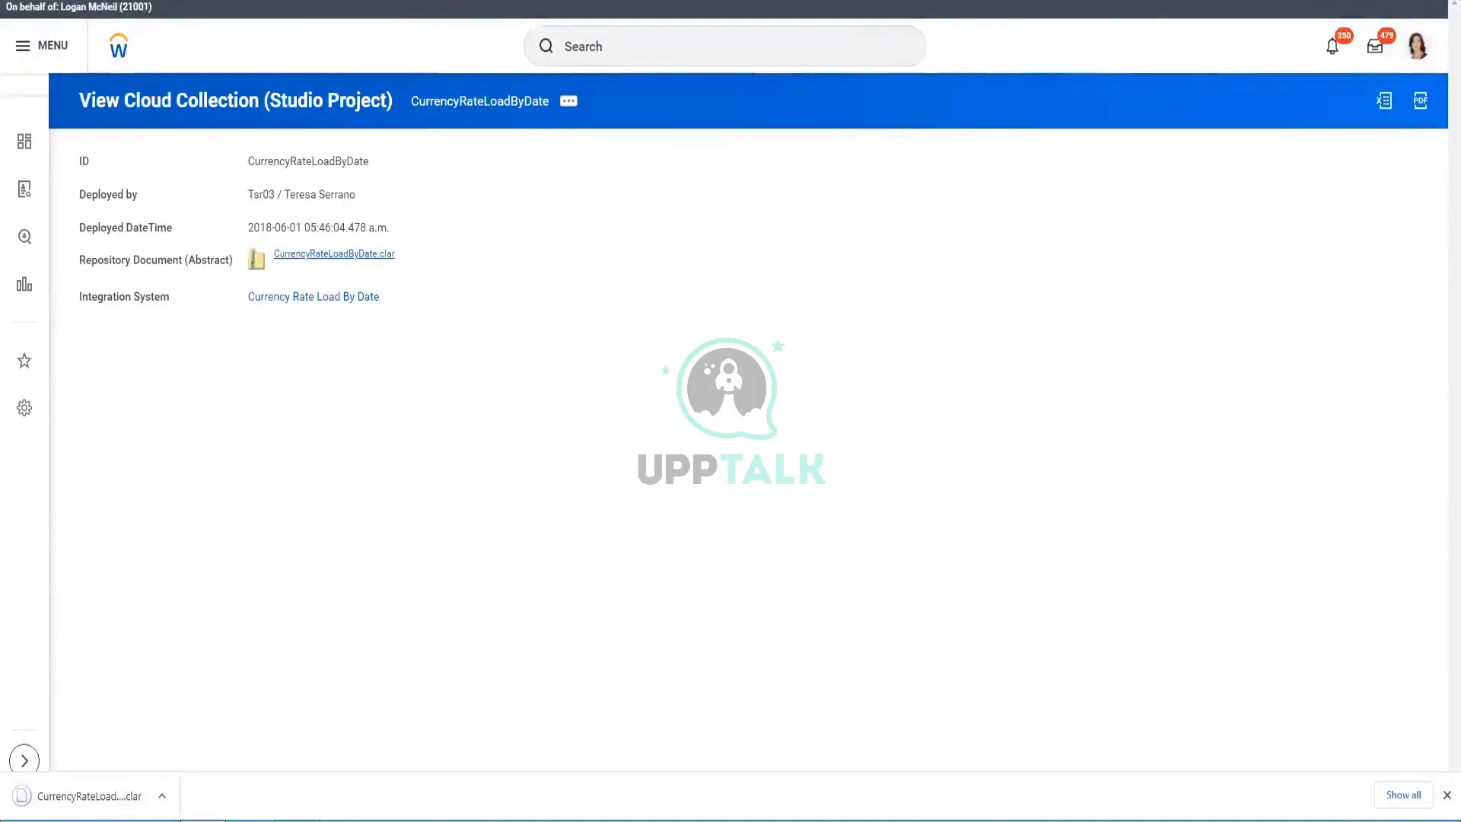
{"action": "left_click", "coordinate": [297, 821]}
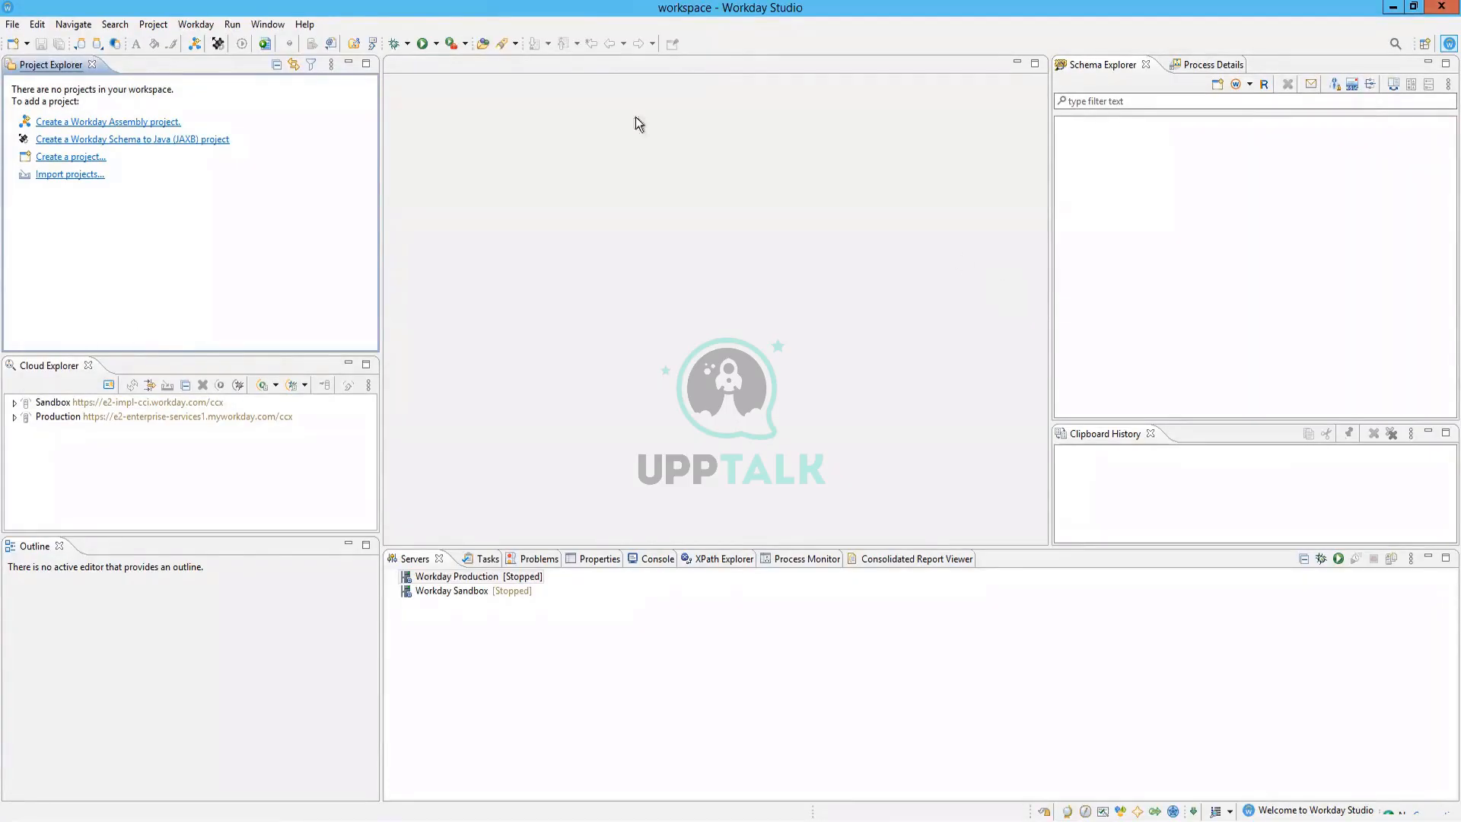
{"action": "left_click", "coordinate": [98, 45]}
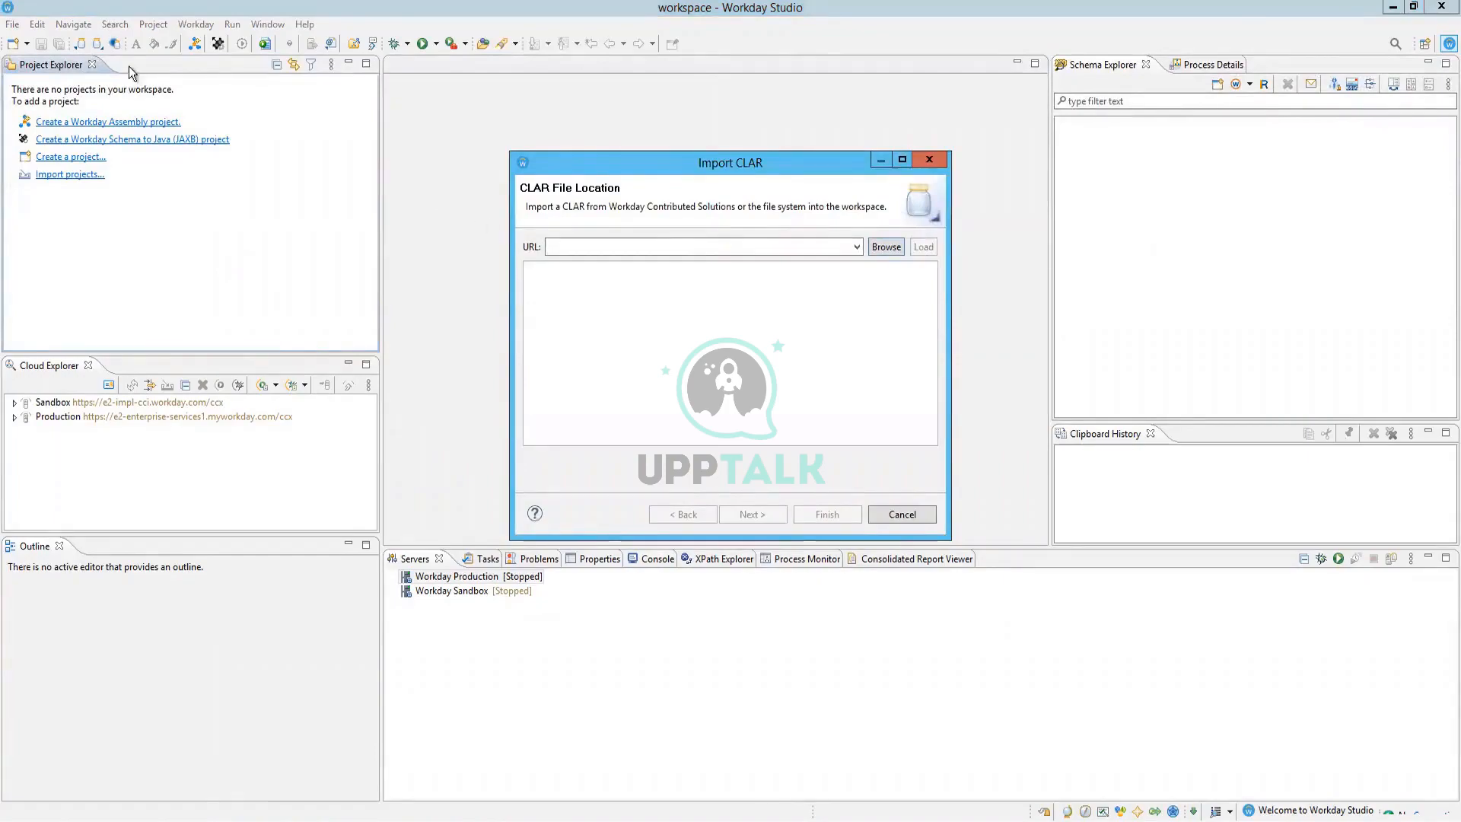
{"action": "left_click", "coordinate": [883, 249]}
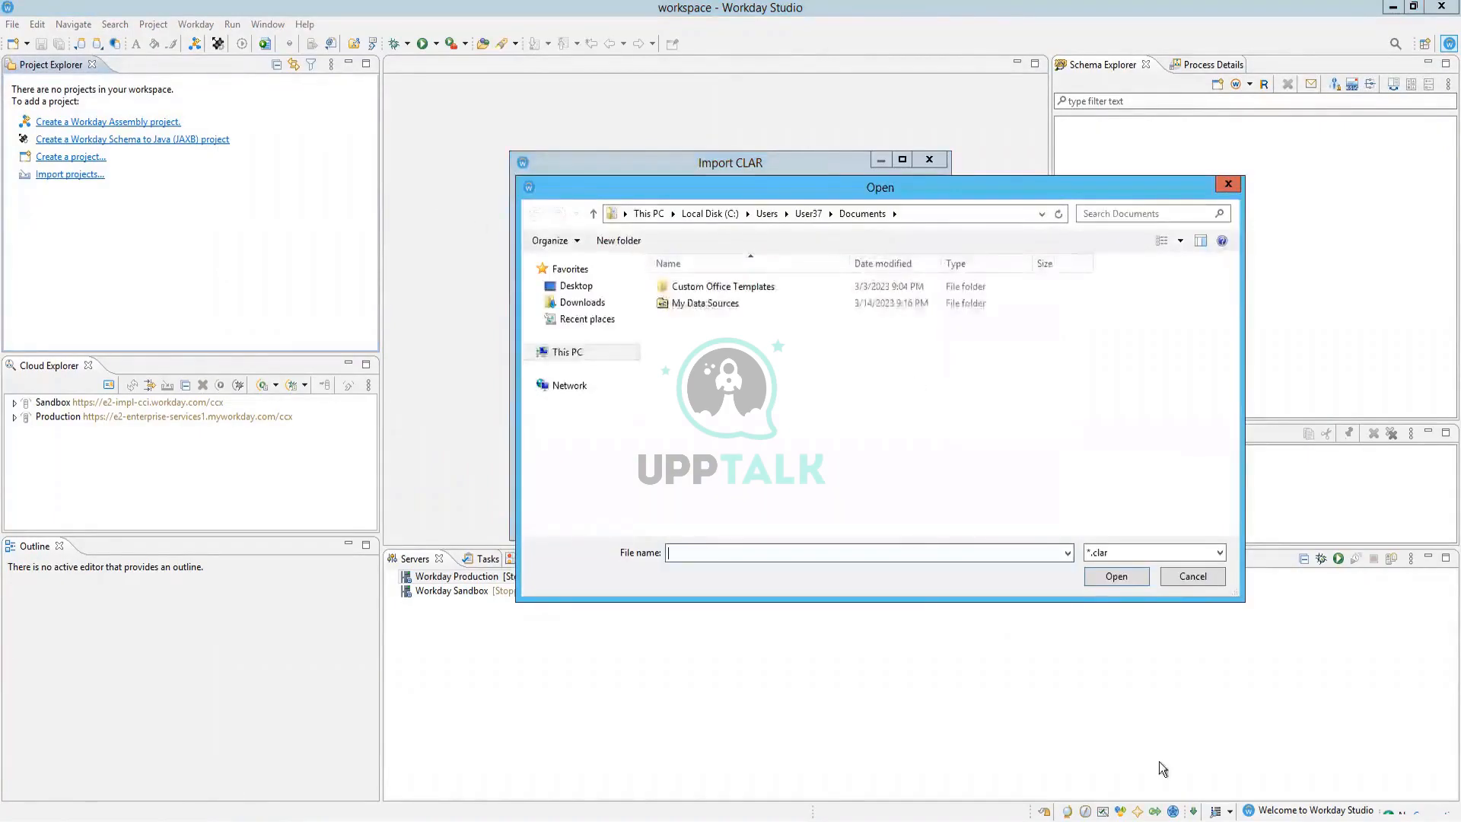
{"action": "left_click", "coordinate": [1192, 576]}
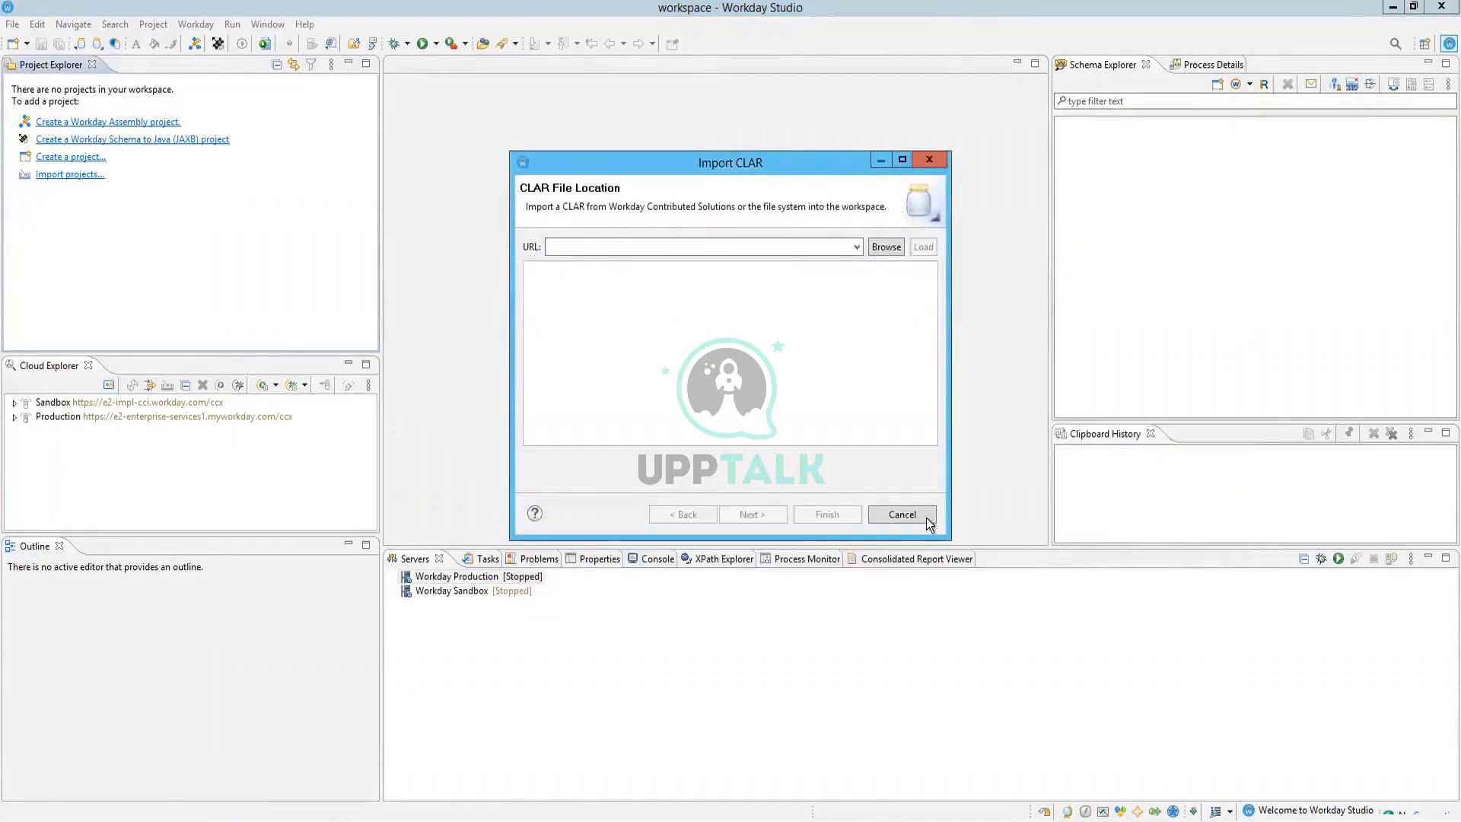
{"action": "left_click", "coordinate": [925, 517]}
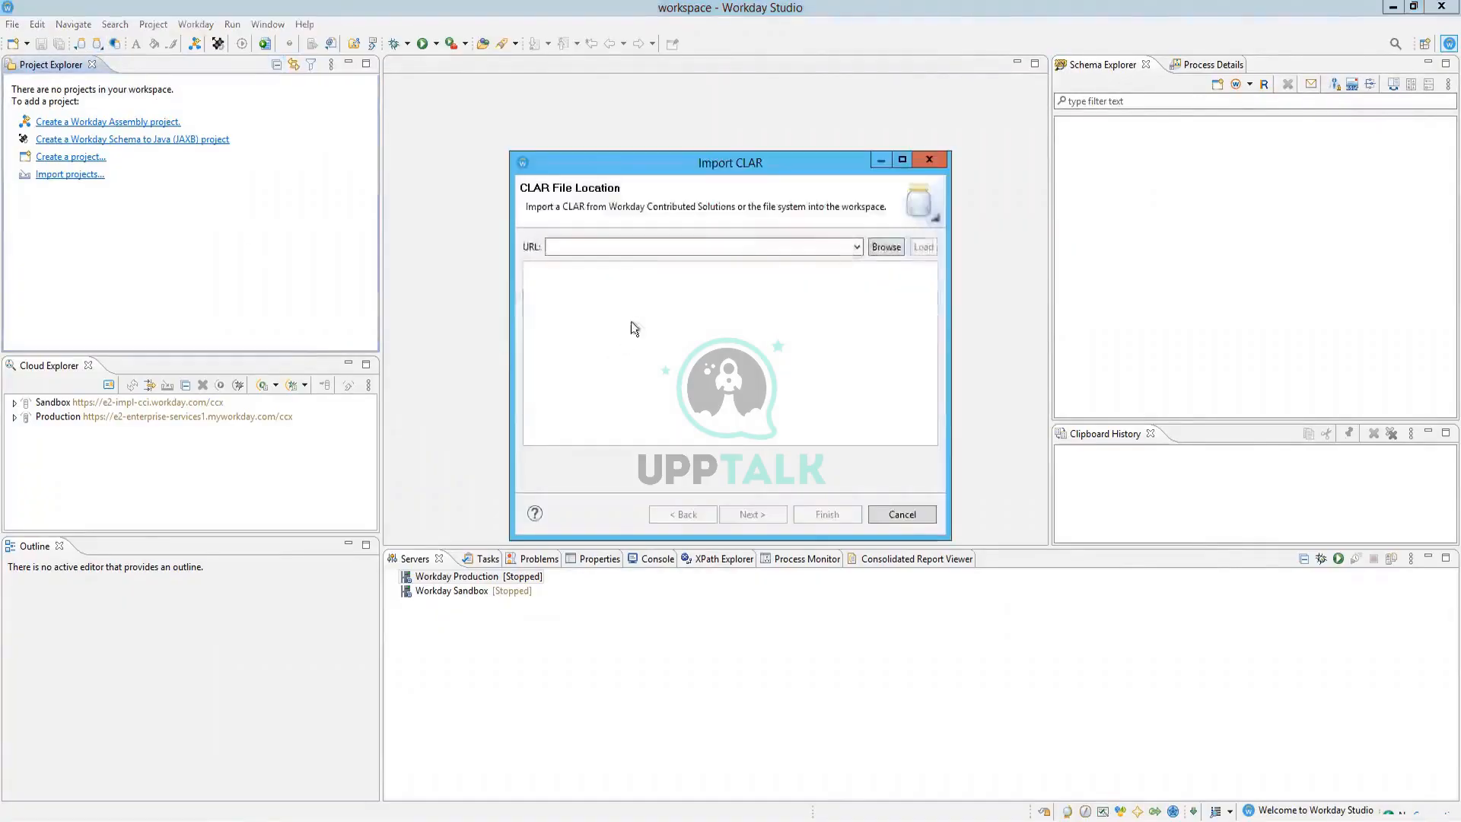
Import the CurrencyRateLoadByDate collection into the workspace from CurrencyRateLoadByDate (2).clar in the Downloads folder
{"action": "left_click", "coordinate": [887, 246]}
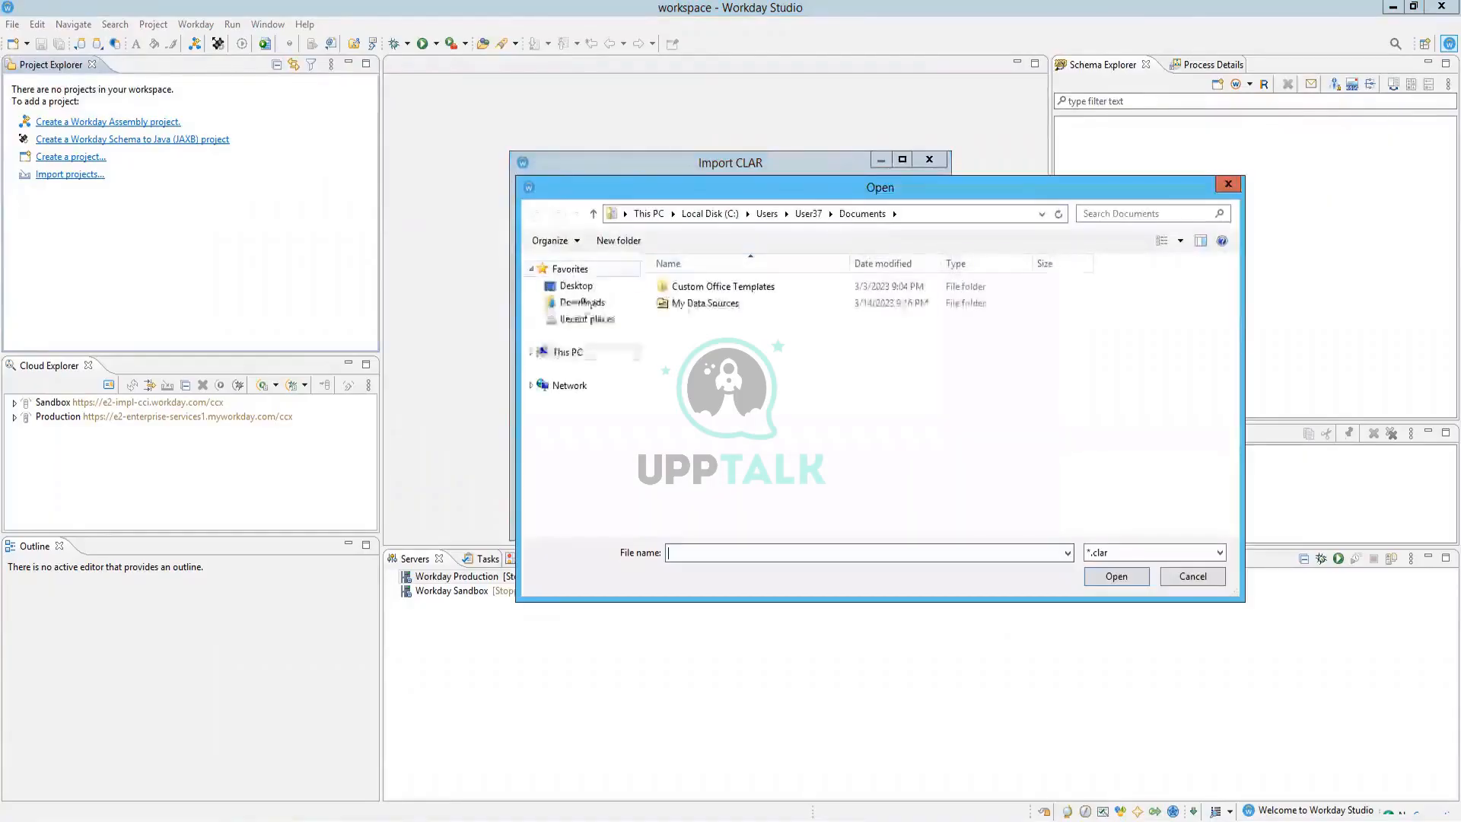
{"action": "left_click", "coordinate": [569, 302]}
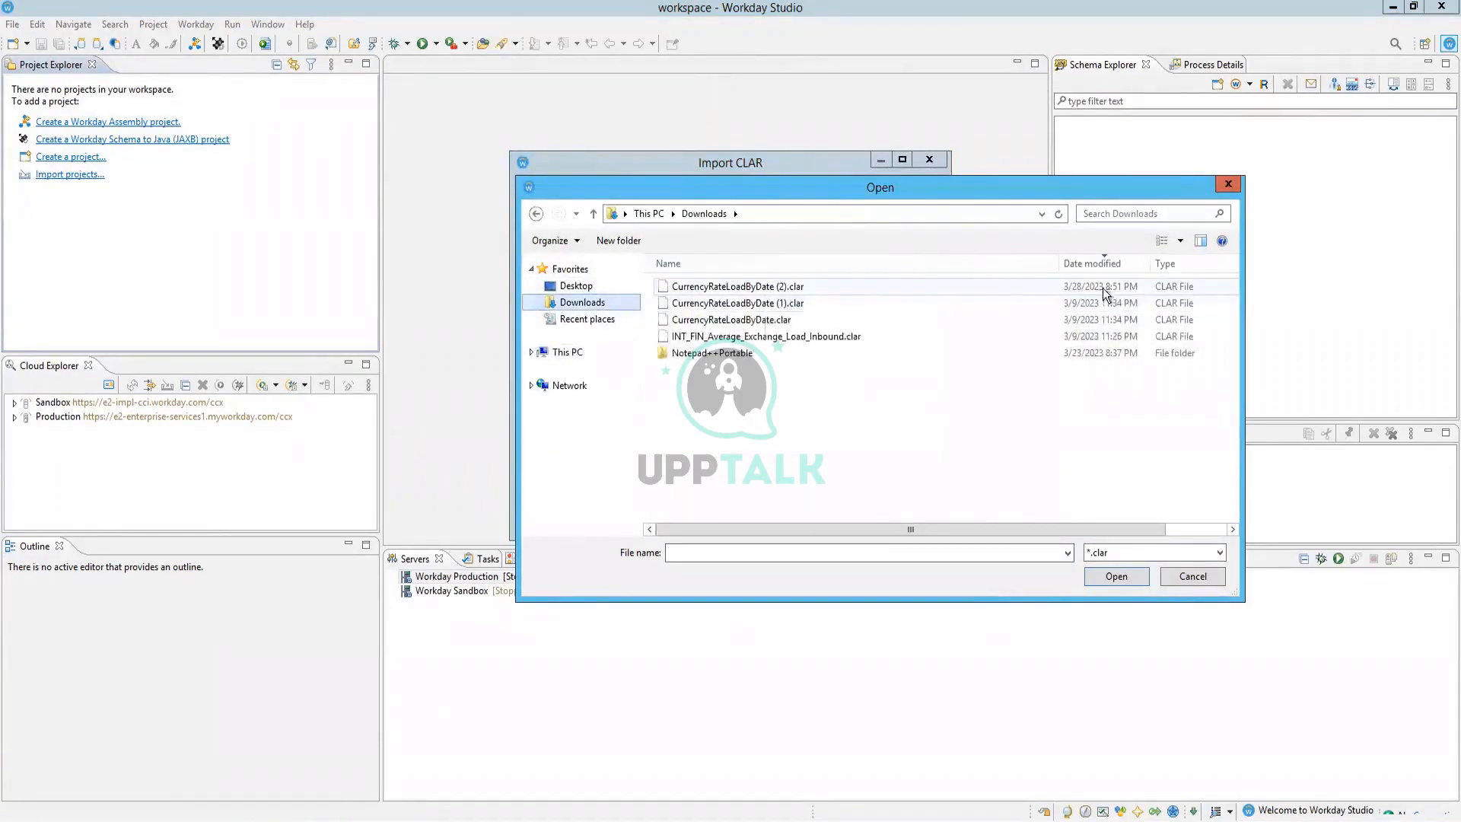
{"action": "left_click", "coordinate": [1102, 282]}
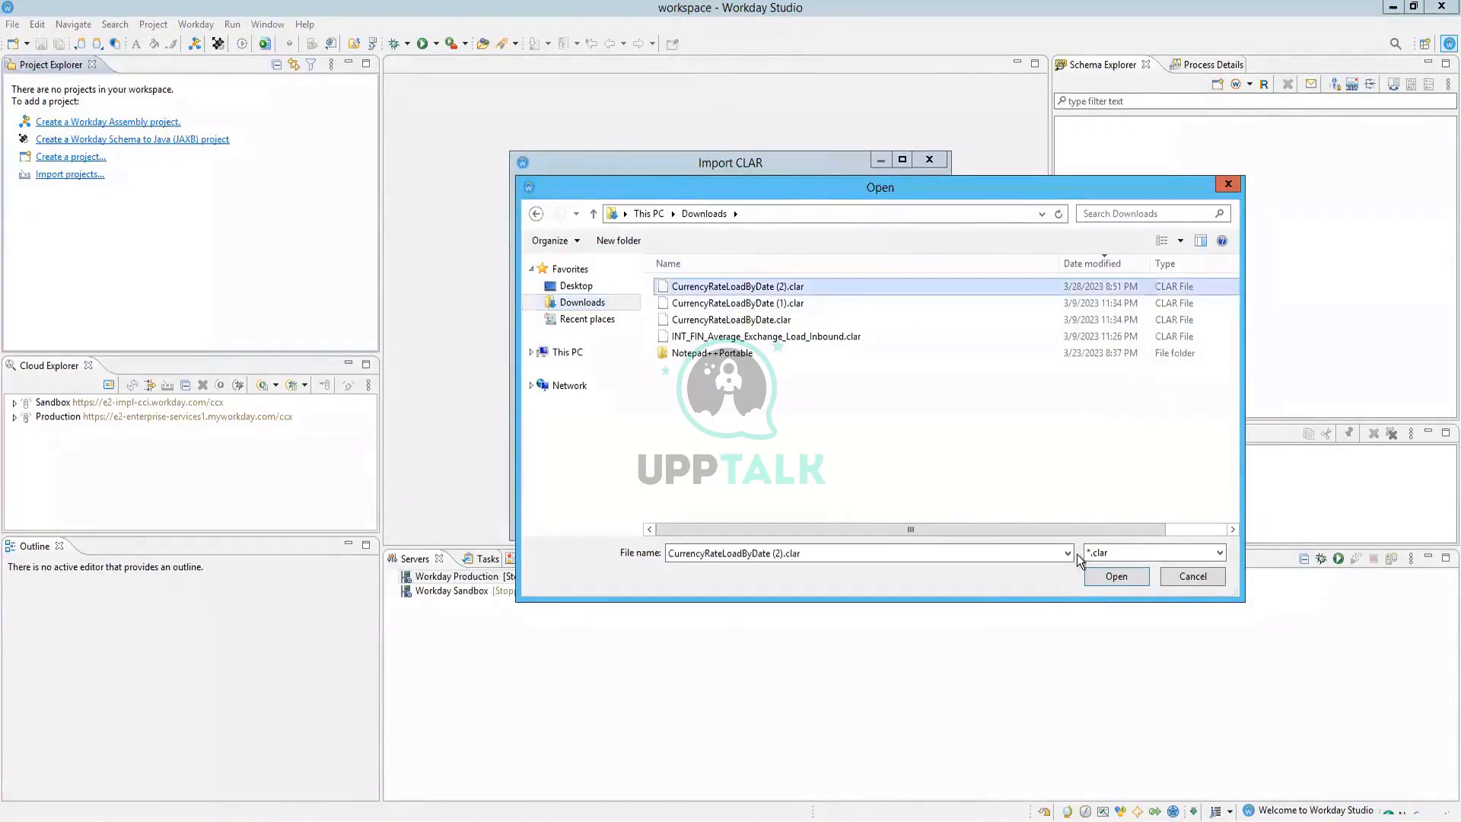
{"action": "left_click", "coordinate": [1116, 576]}
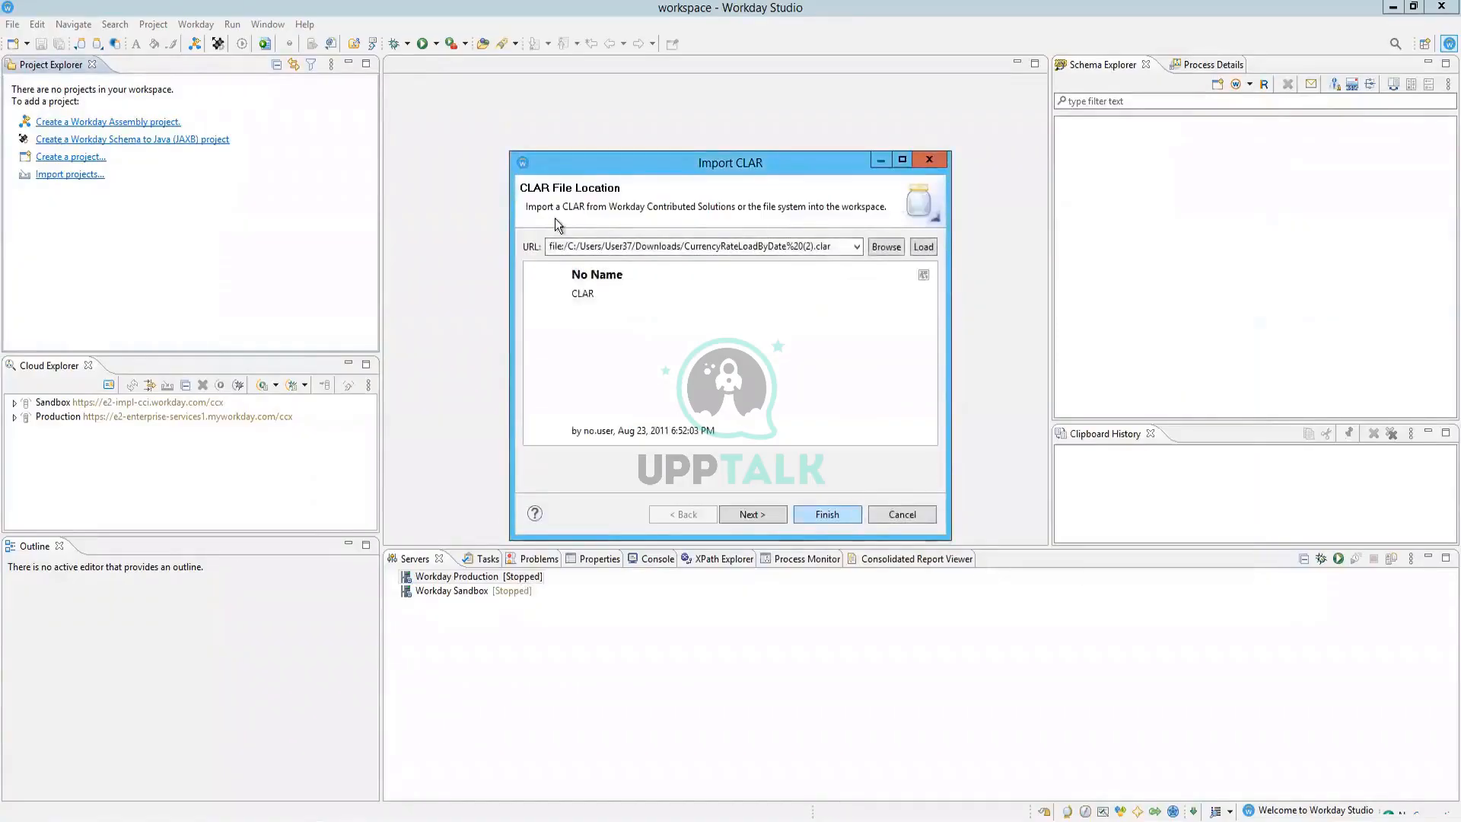
{"action": "left_click", "coordinate": [751, 516]}
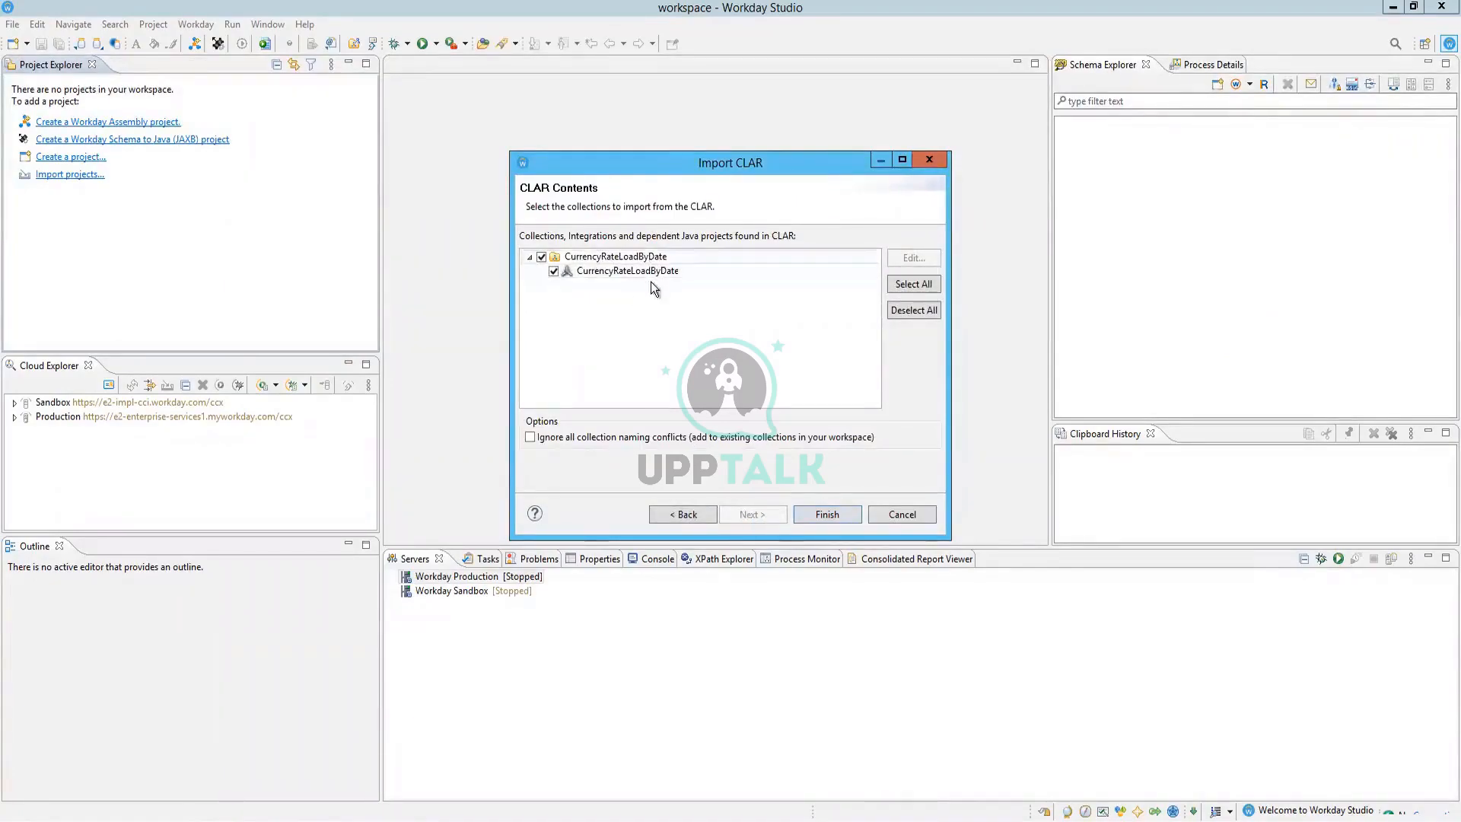
{"action": "left_click", "coordinate": [834, 516]}
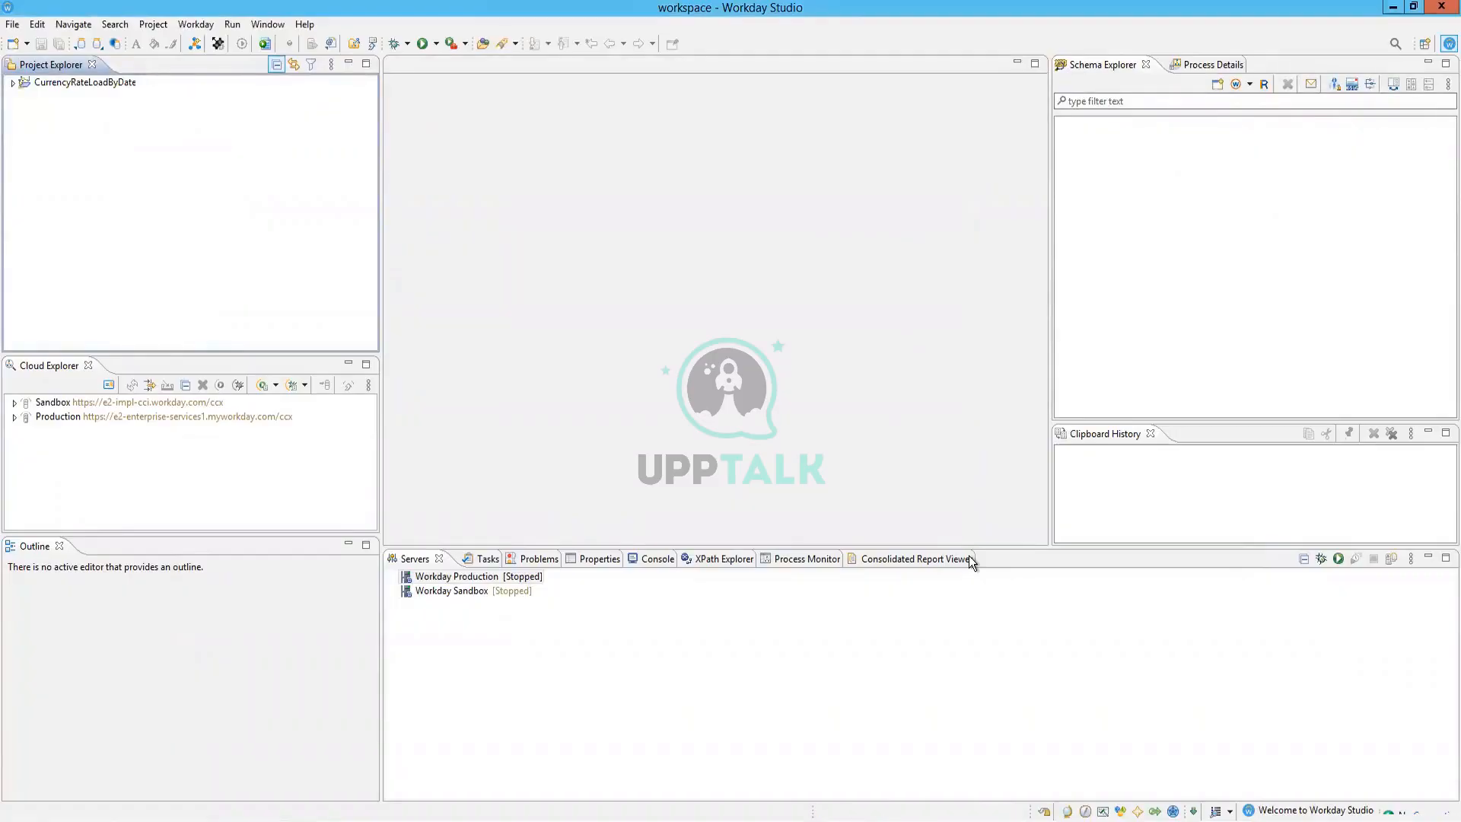
Expand the CurrencyRateLoadByDate project and examine the contents of its src, JRE System Library, Assembly and ws nodes
{"action": "left_click", "coordinate": [13, 83]}
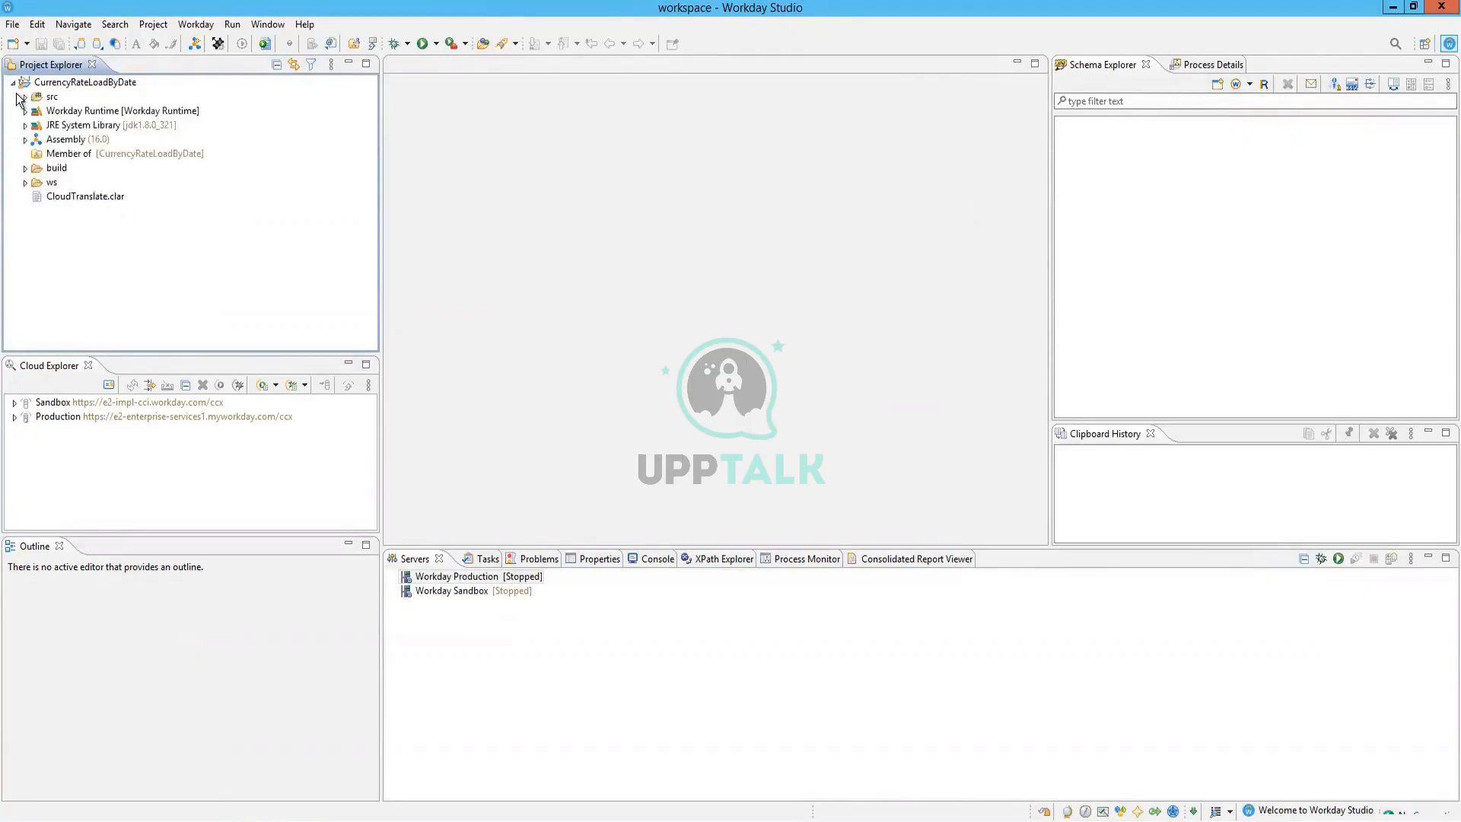
{"action": "left_click", "coordinate": [26, 183]}
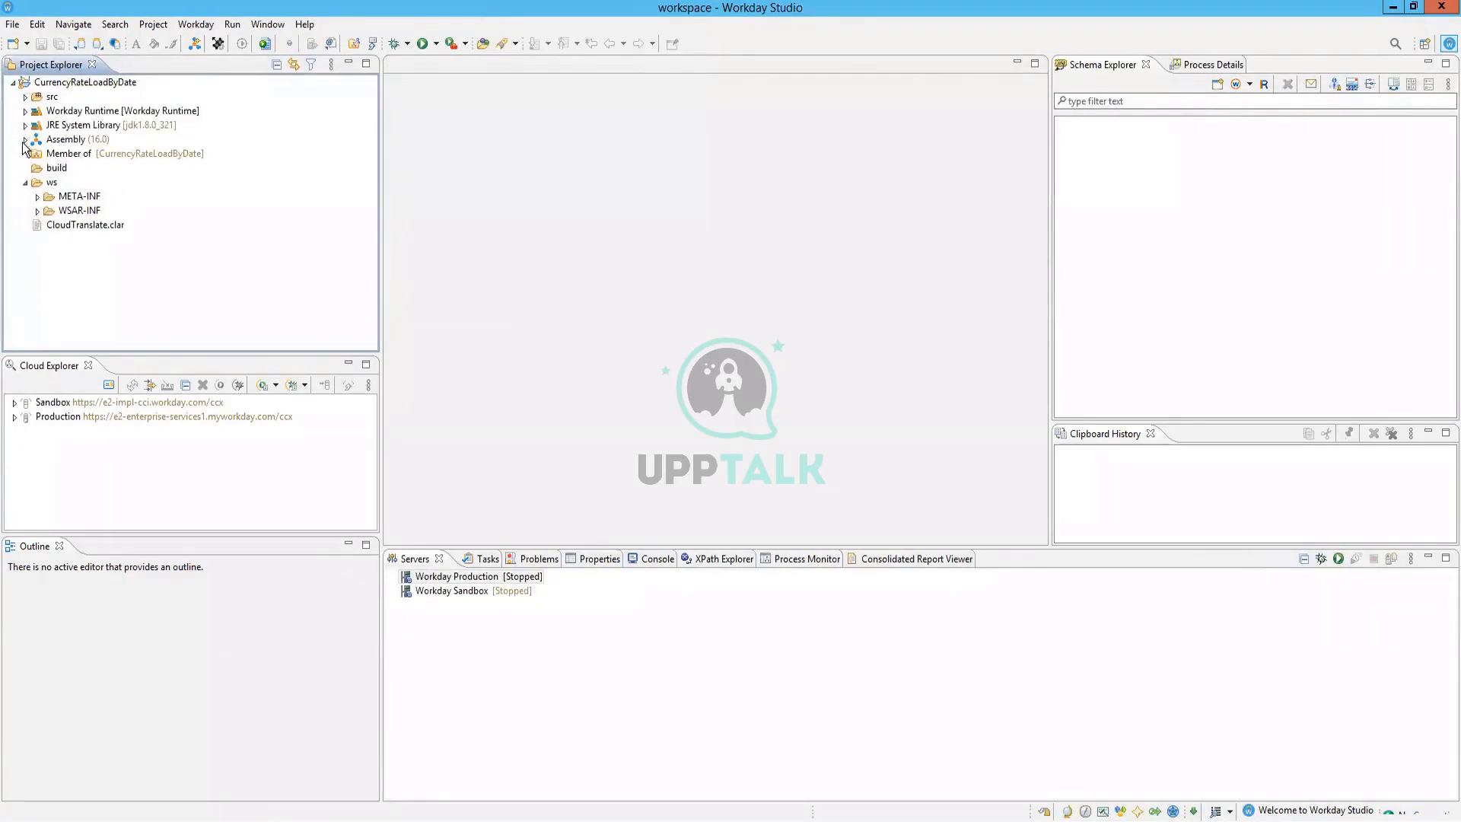
{"action": "left_click", "coordinate": [25, 139]}
{"action": "left_click", "coordinate": [26, 124]}
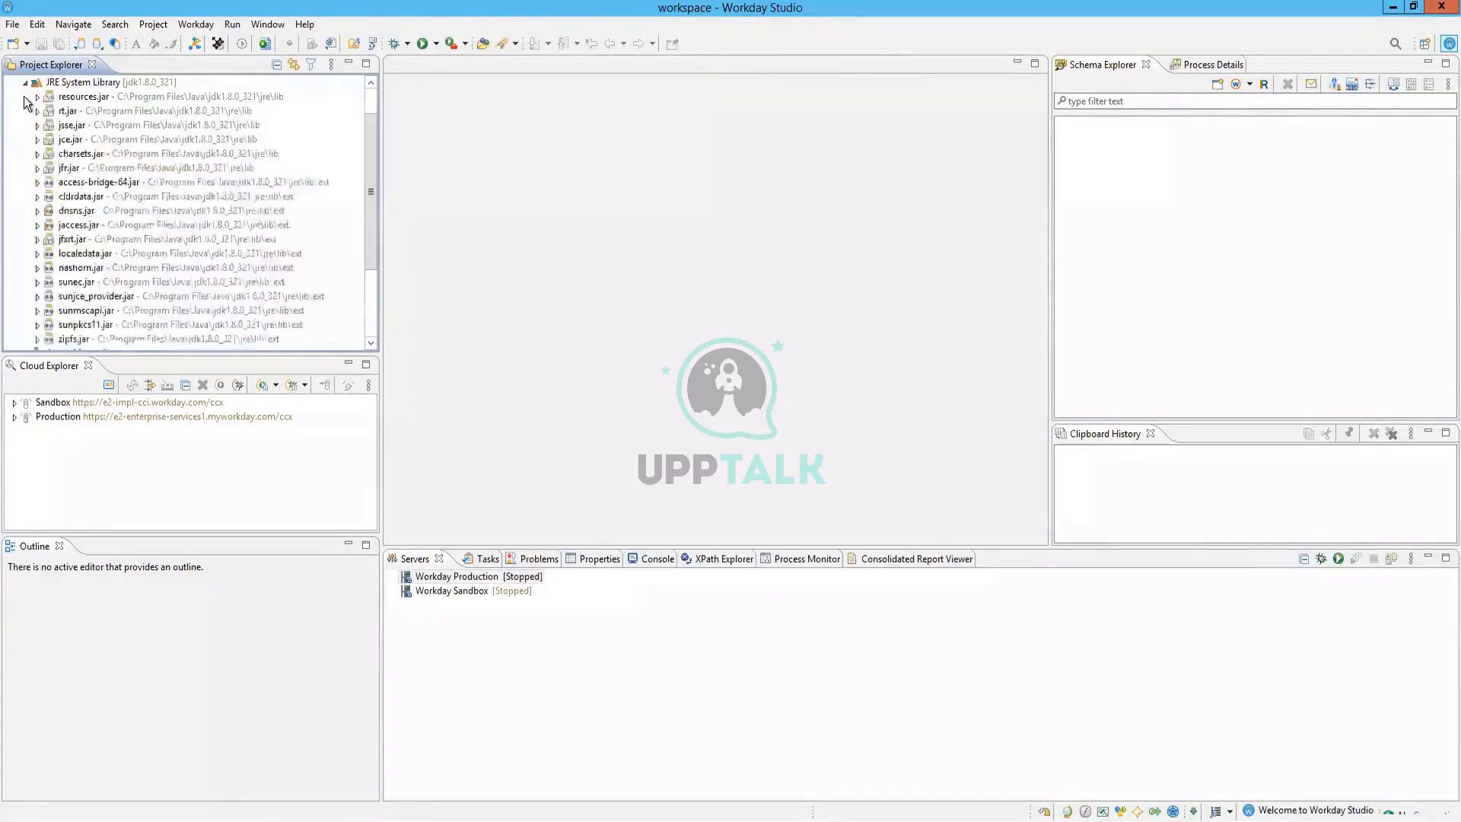
{"action": "left_click", "coordinate": [25, 82]}
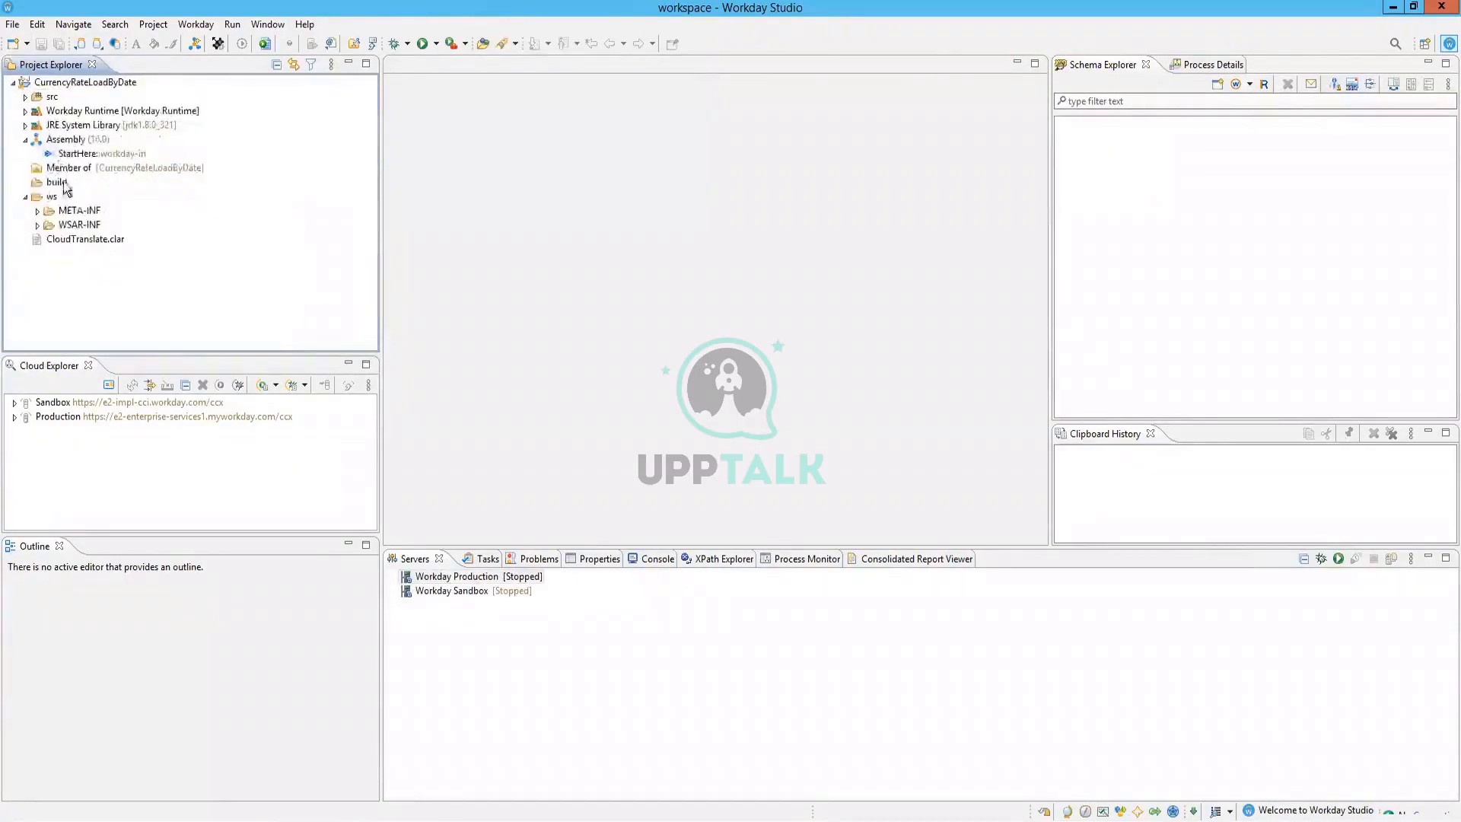
{"action": "left_click", "coordinate": [26, 97]}
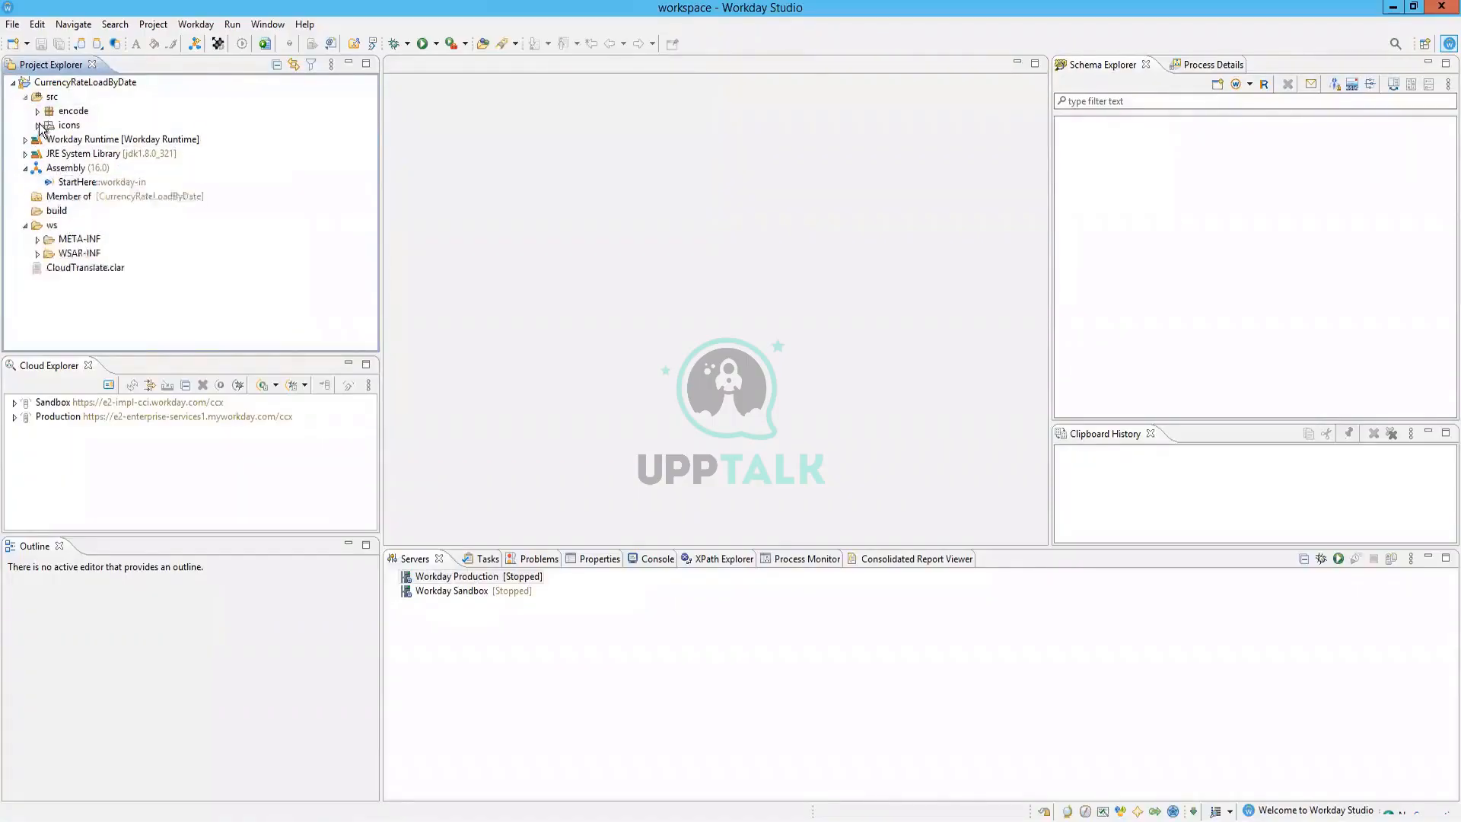
Open the CurrencyRateLoadByDate project's assembly in the diagram editor
{"action": "left_click", "coordinate": [79, 169]}
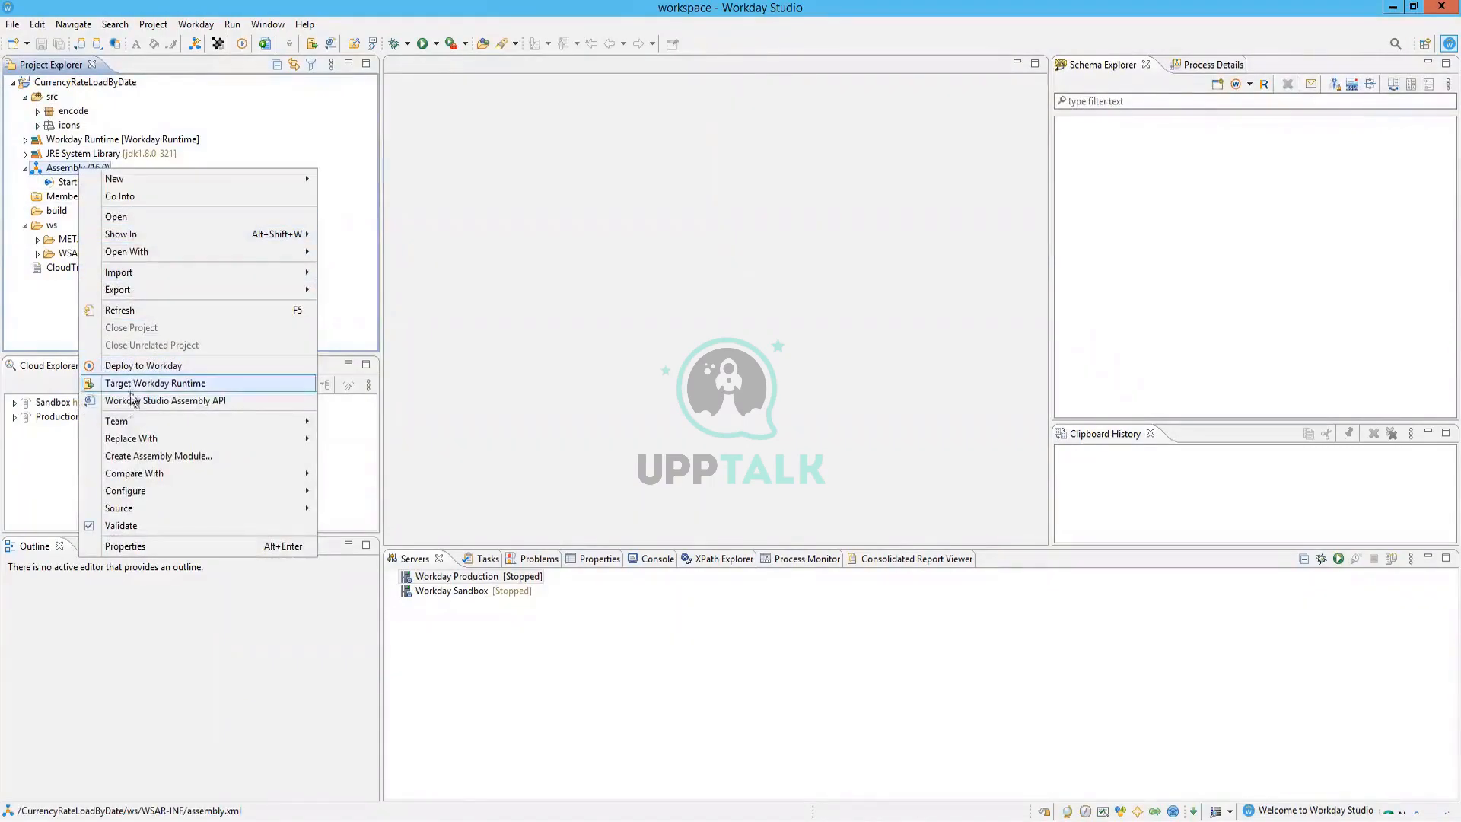
{"action": "left_click", "coordinate": [116, 217]}
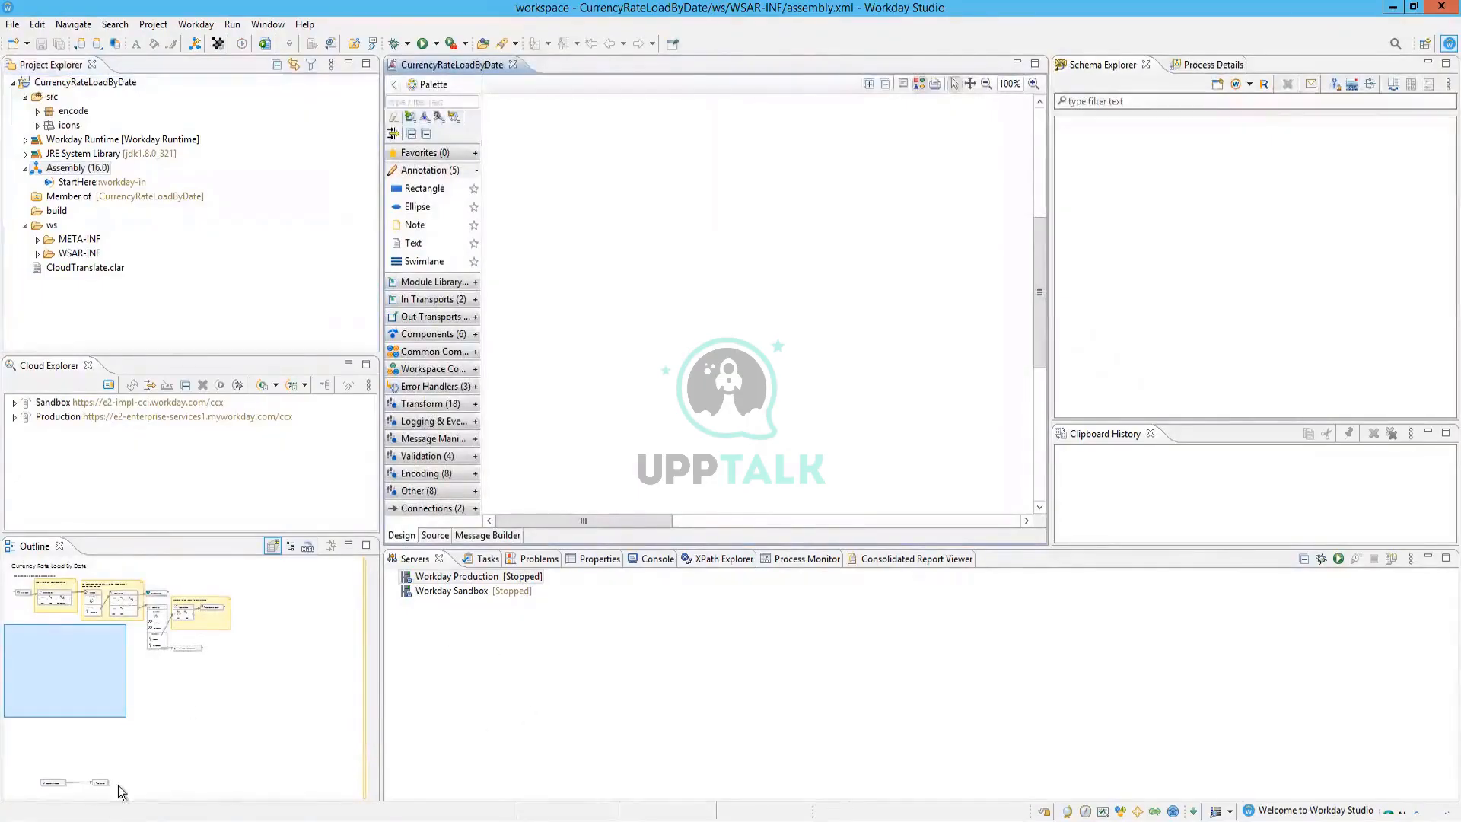
{"action": "left_click_drag", "start_coordinate": [38, 667], "coordinate": [198, 628]}
{"action": "left_click_drag", "start_coordinate": [108, 618], "coordinate": [150, 592]}
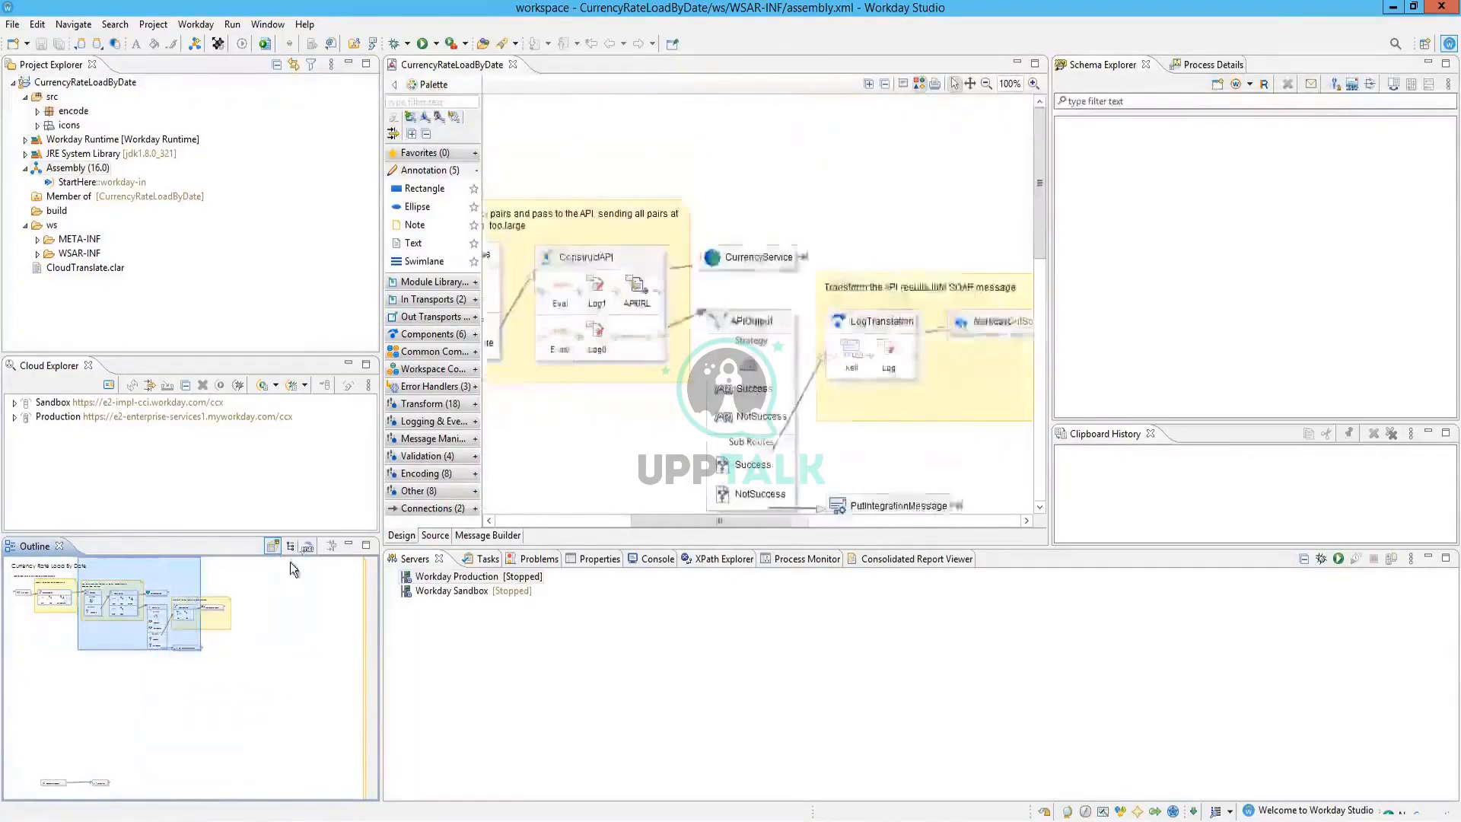
Minimize the Cloud Explorer, Clipboard History and Schema Explorer, and enlarge the assembly editor to fit the whole integration flow
{"action": "left_click", "coordinate": [347, 366]}
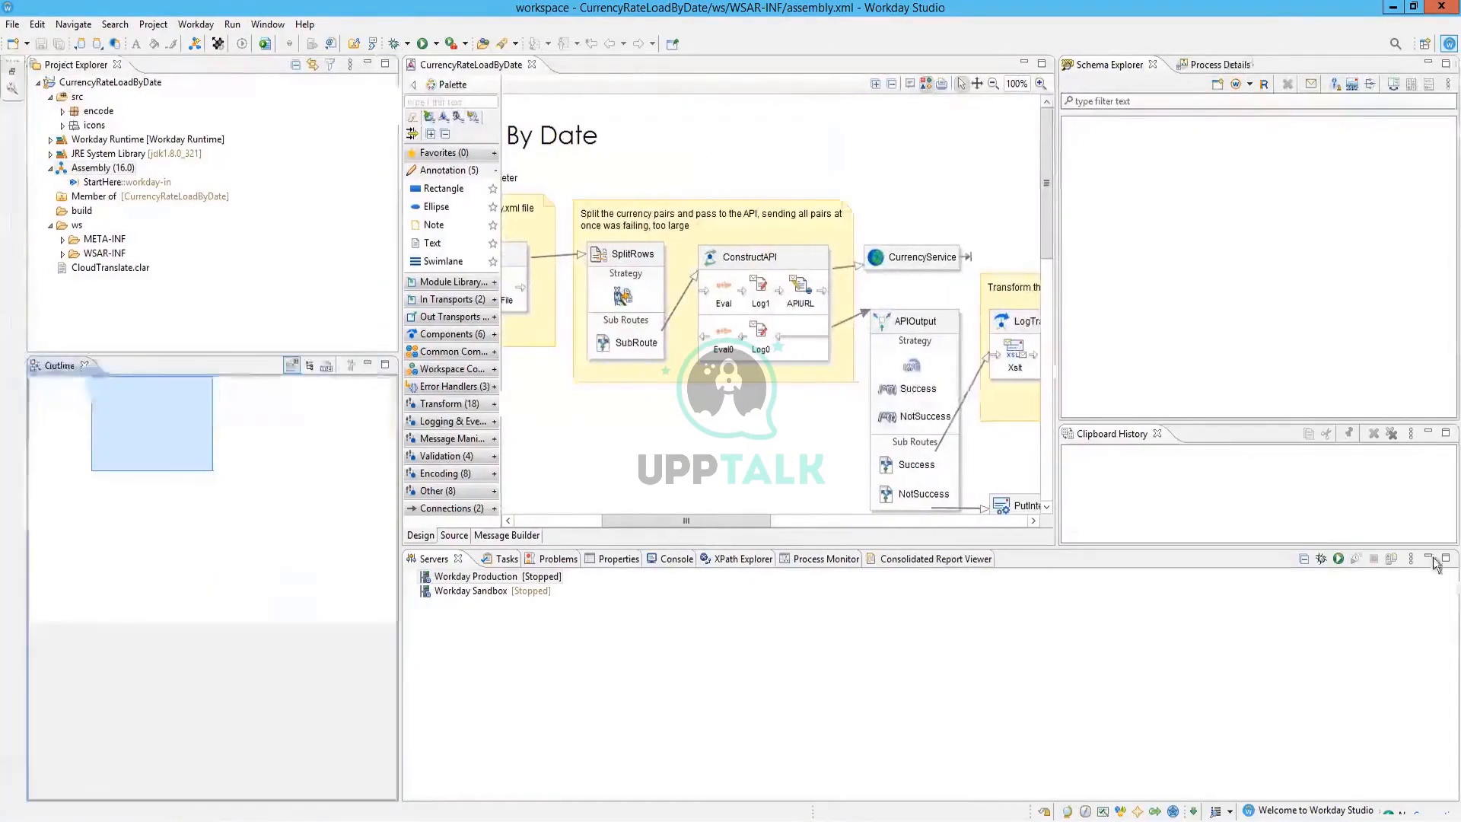
{"action": "left_click", "coordinate": [1427, 433]}
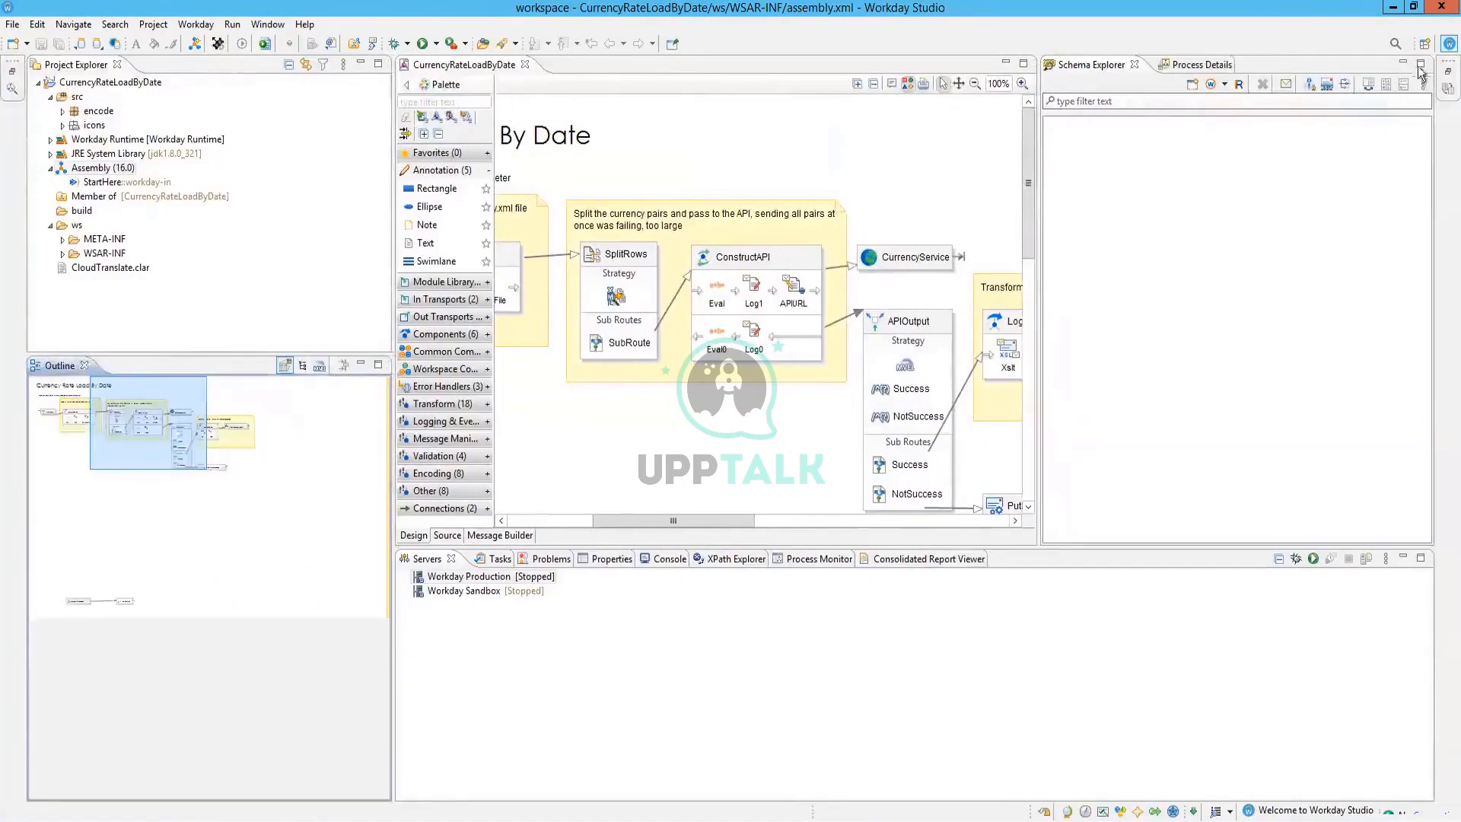
{"action": "left_click", "coordinate": [1403, 64]}
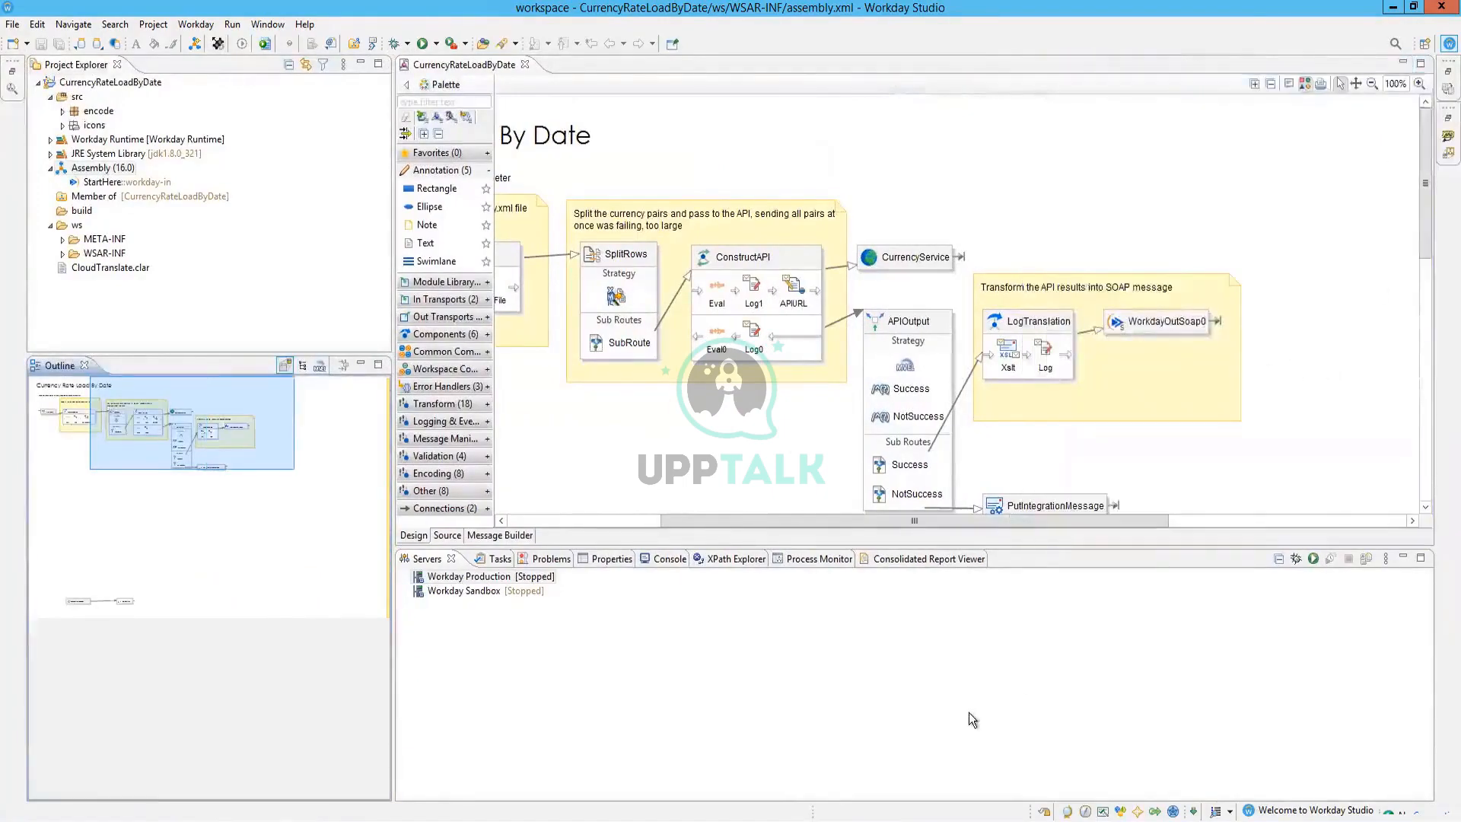
{"action": "left_click_drag", "start_coordinate": [921, 545], "coordinate": [921, 723]}
{"action": "left_click_drag", "start_coordinate": [838, 696], "coordinate": [592, 699]}
{"action": "left_click", "coordinate": [584, 261]}
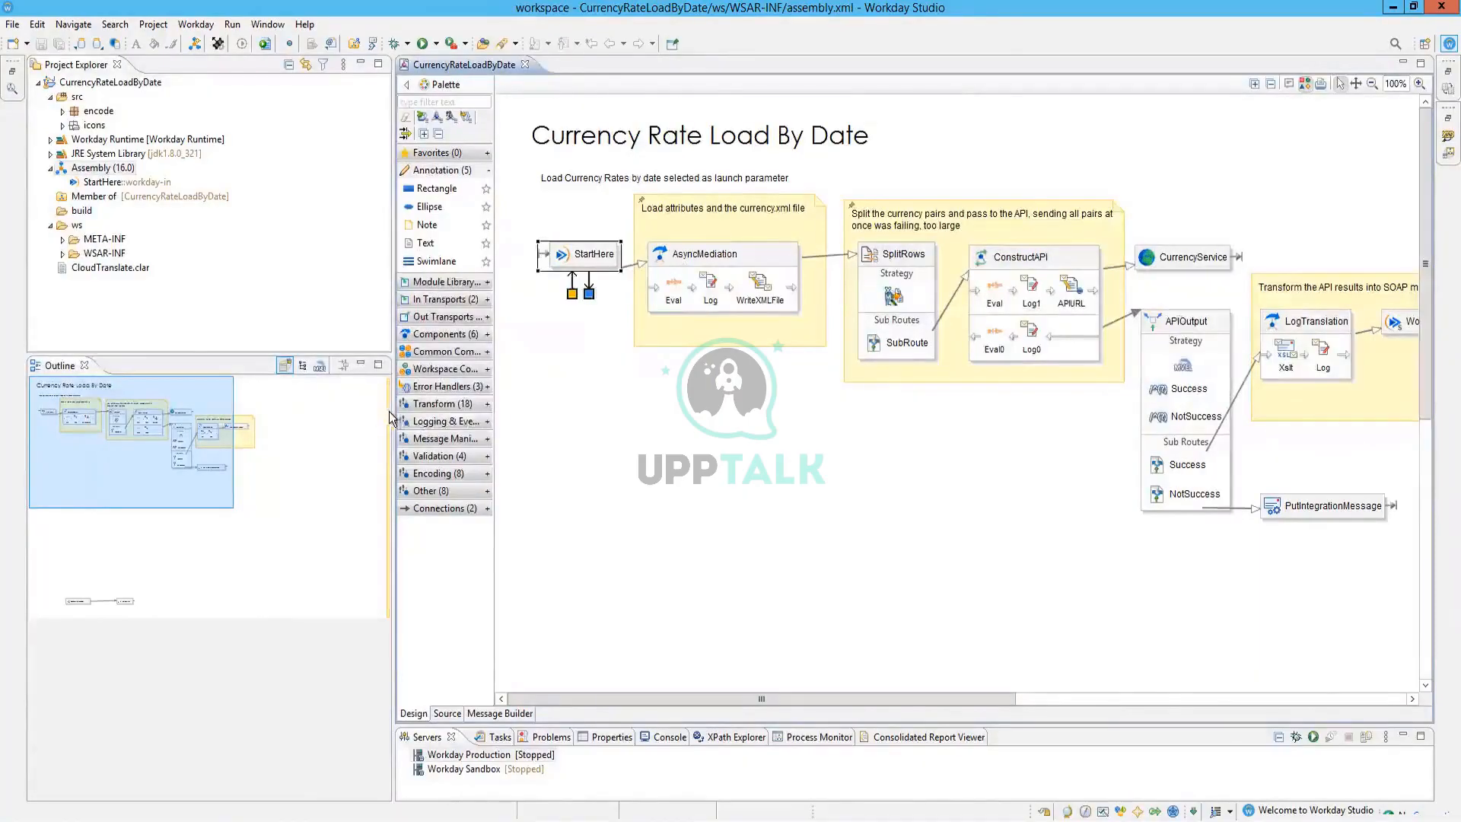
{"action": "left_click_drag", "start_coordinate": [394, 415], "coordinate": [235, 405]}
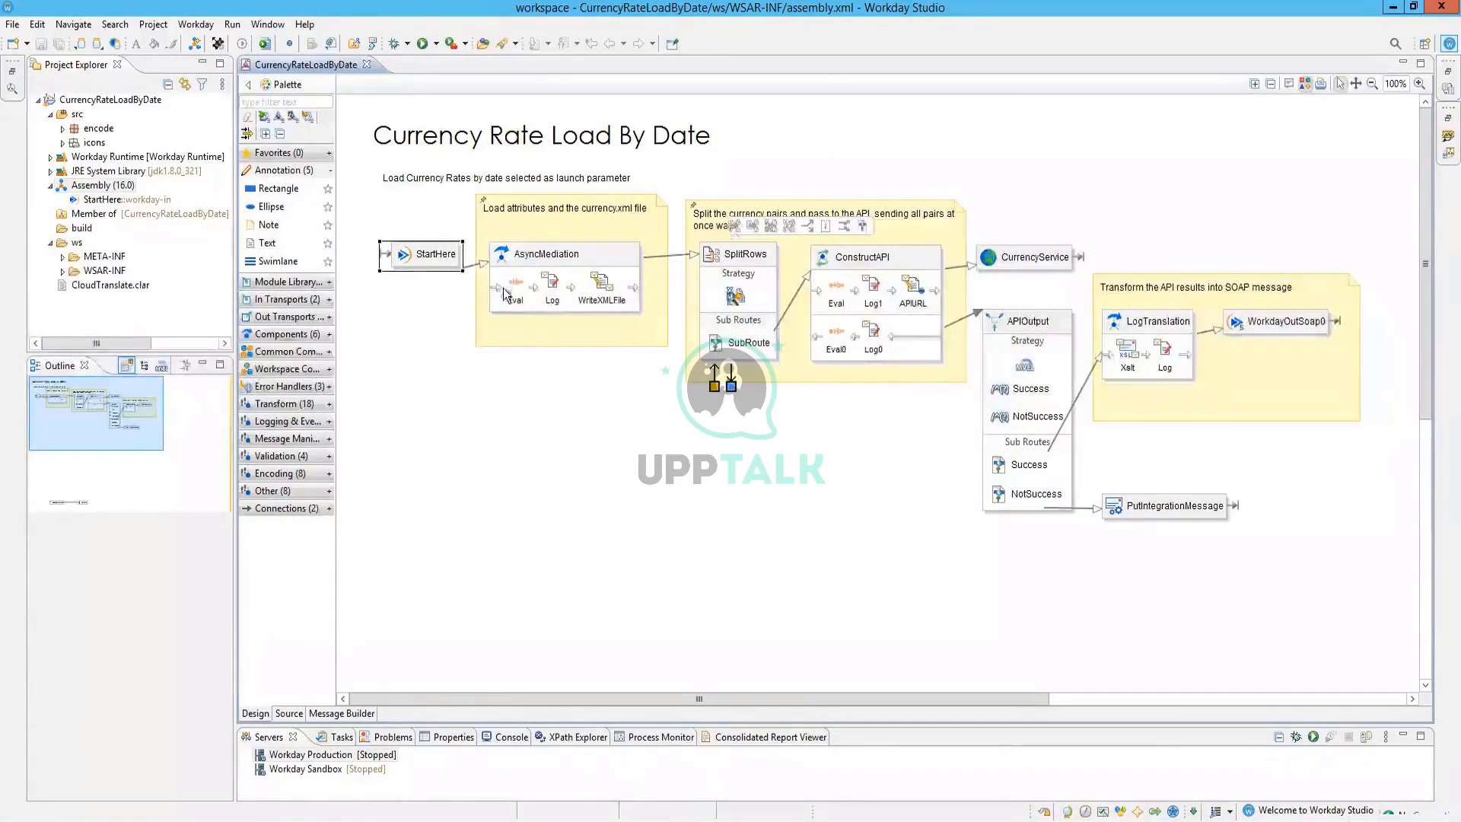
Make the lower pane taller, select the Eval step in AsyncMediation, and check the assembly's XML source before returning to the design view
{"action": "key", "text": "F2"}
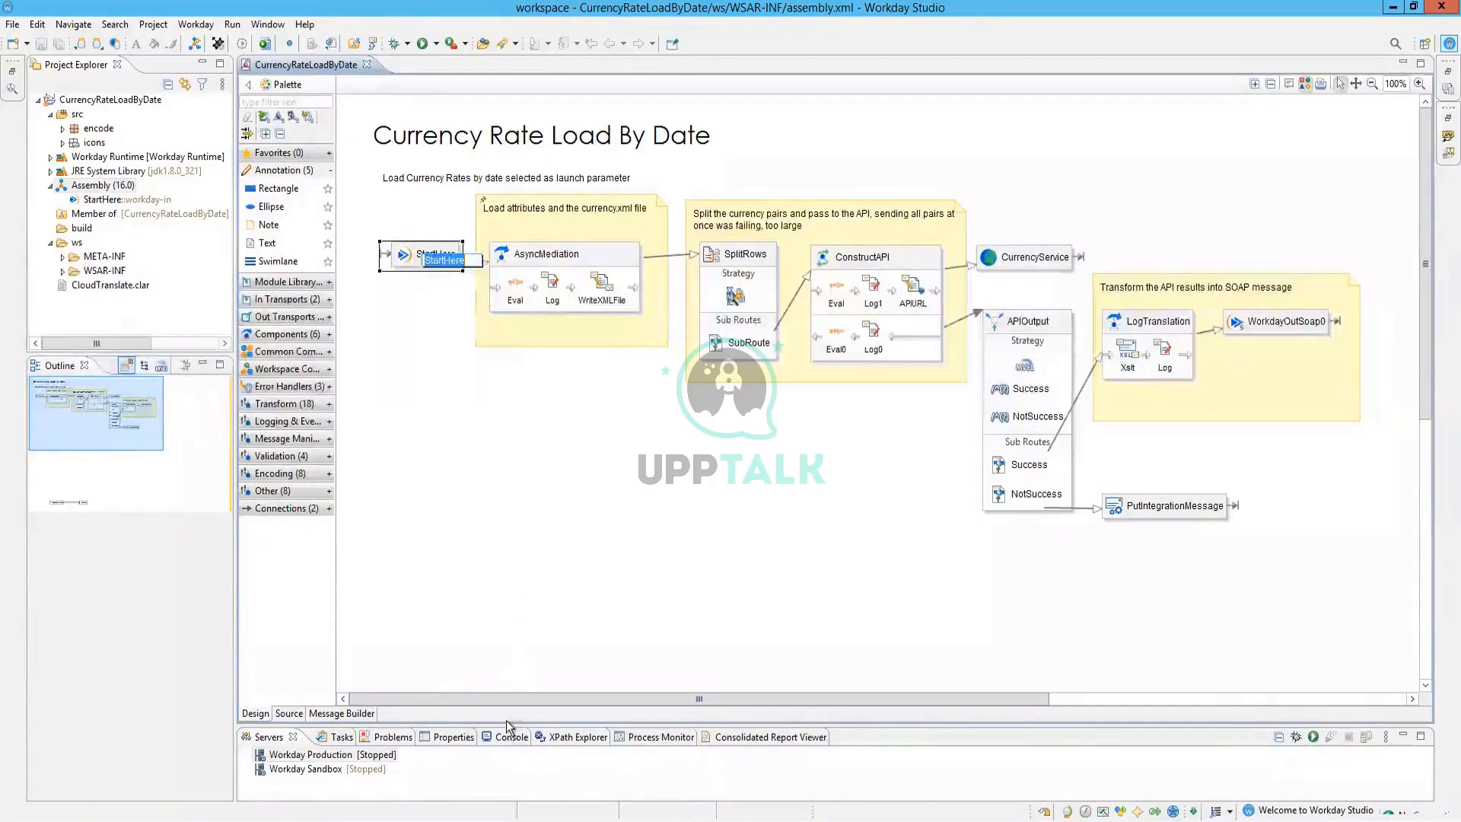
{"action": "left_click_drag", "start_coordinate": [507, 723], "coordinate": [525, 586]}
{"action": "left_click", "coordinate": [532, 266]}
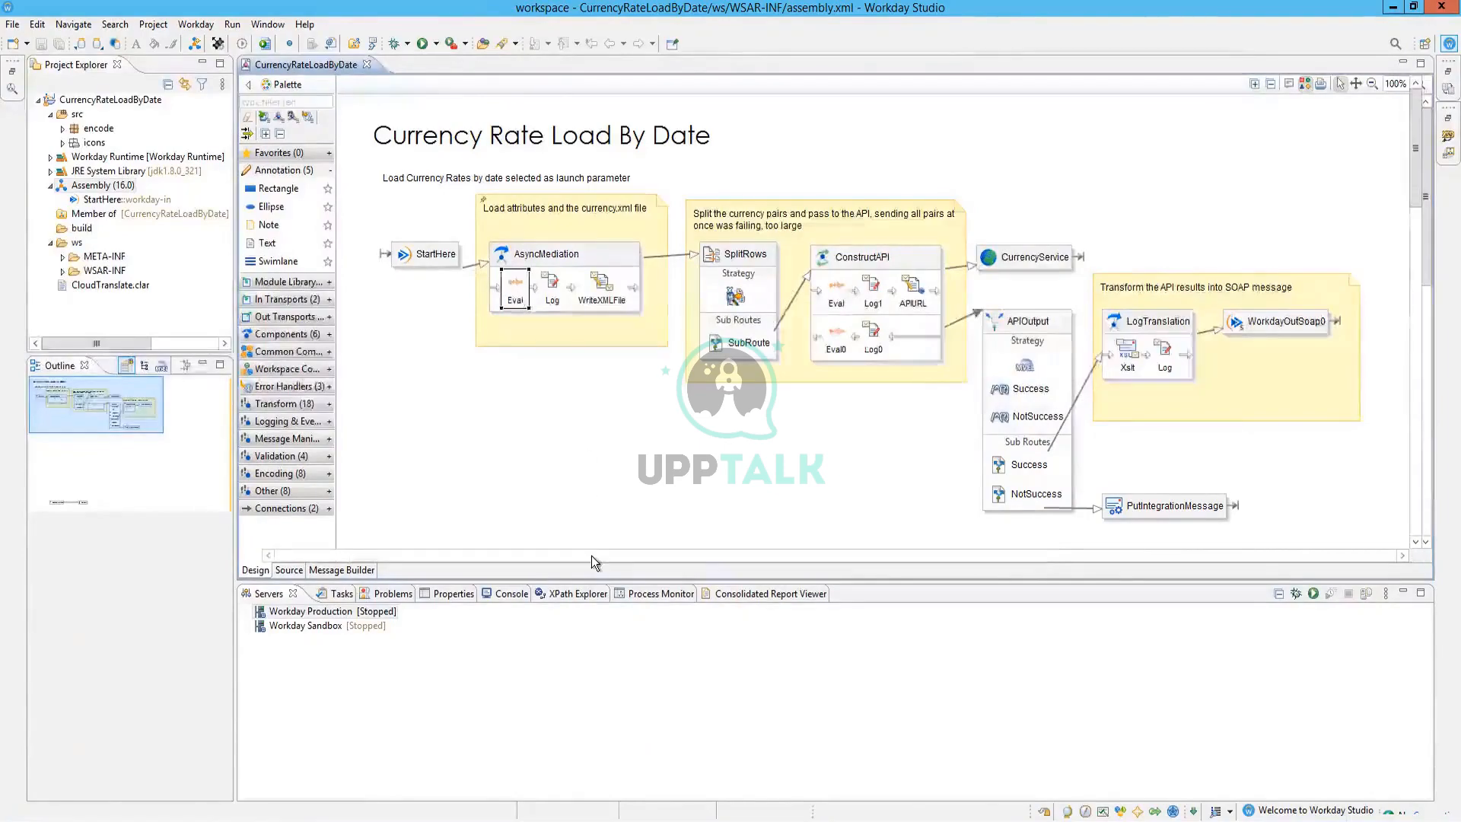
{"action": "left_click", "coordinate": [288, 569]}
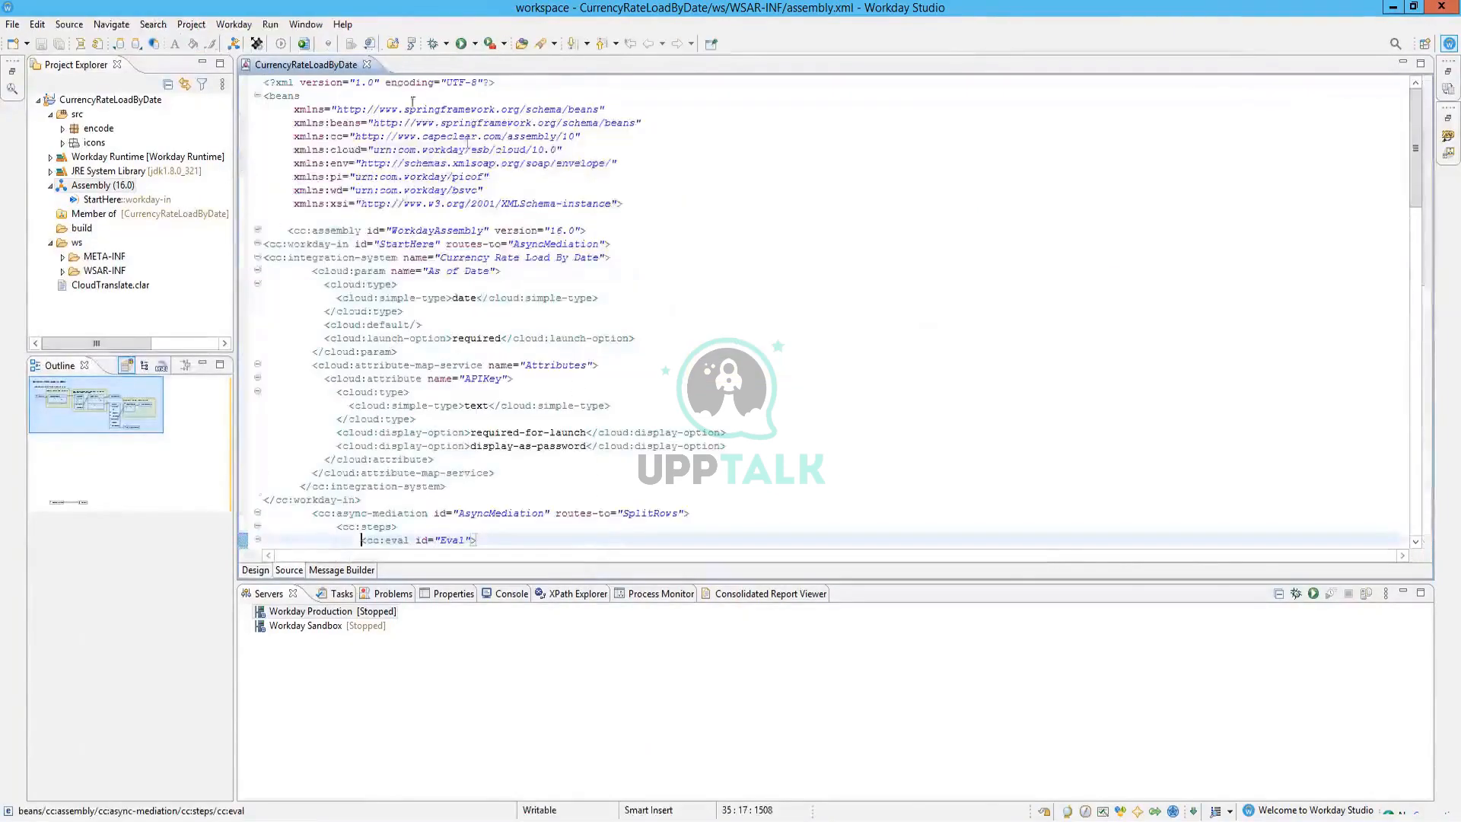
{"action": "left_click", "coordinate": [258, 570]}
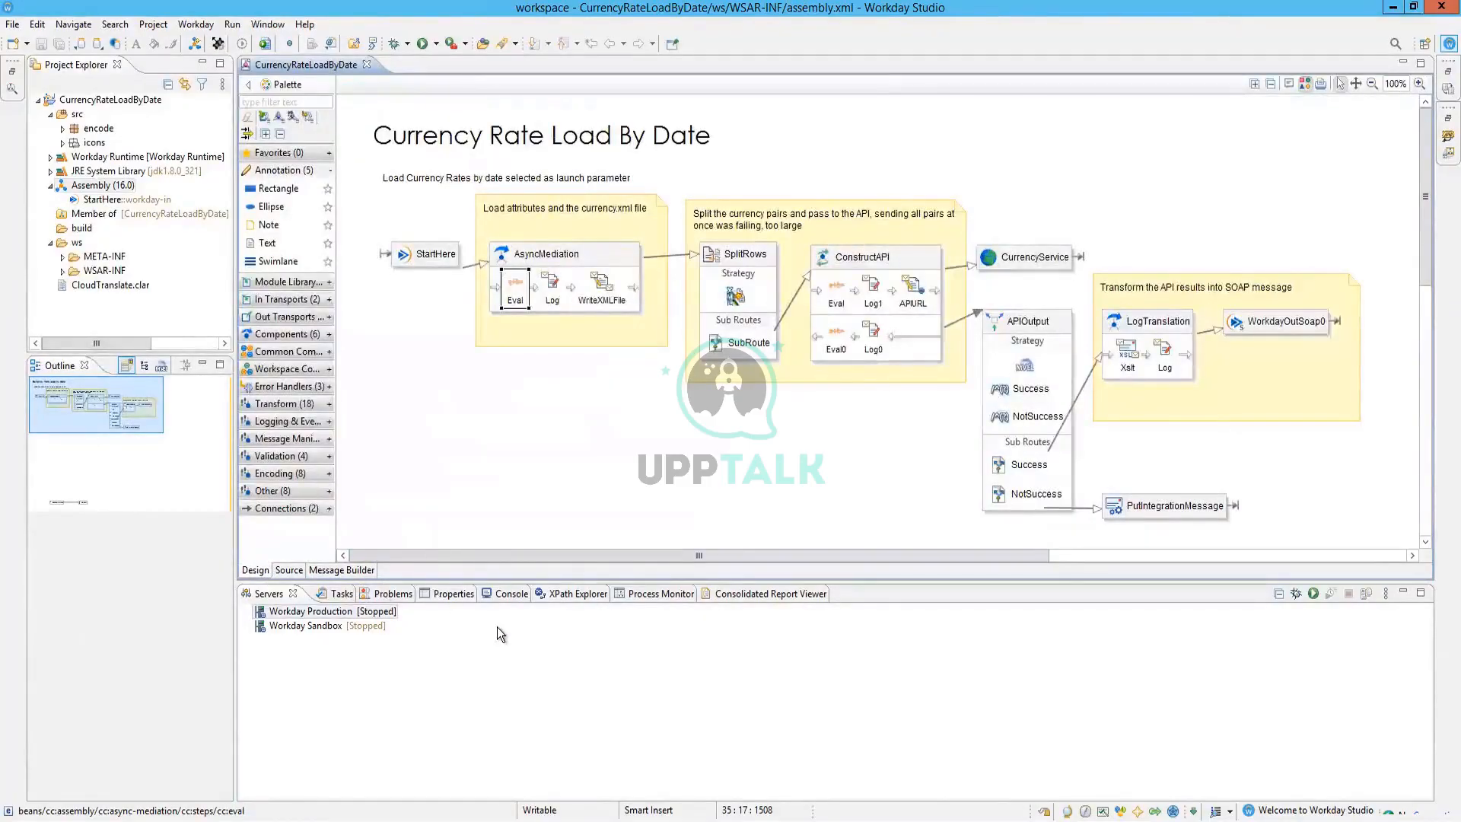
Examine the expressions and advanced properties of the Eval step in AsyncMediation
{"action": "left_click", "coordinate": [455, 595]}
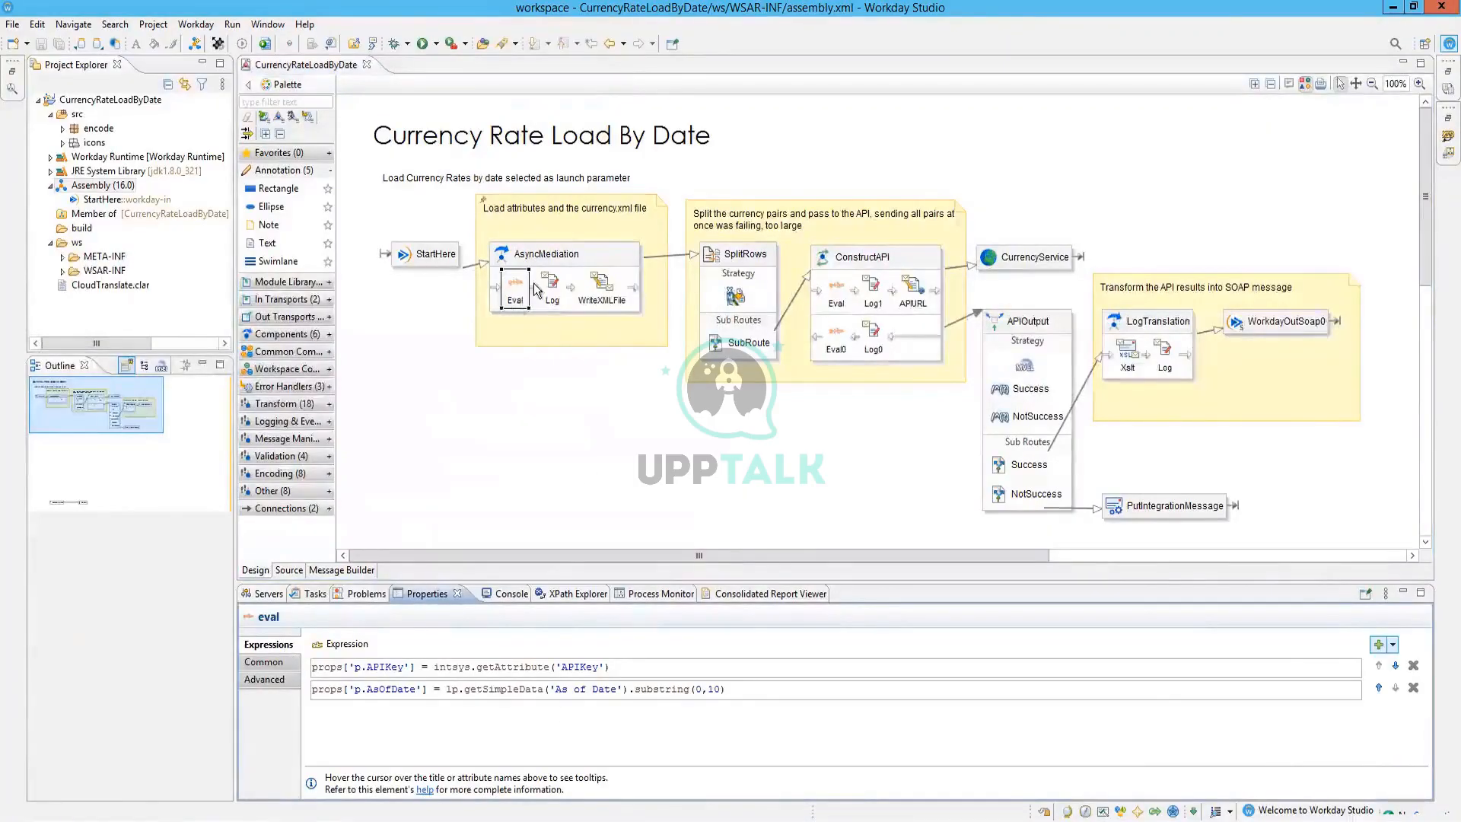
{"action": "mouse_move", "coordinate": [537, 290]}
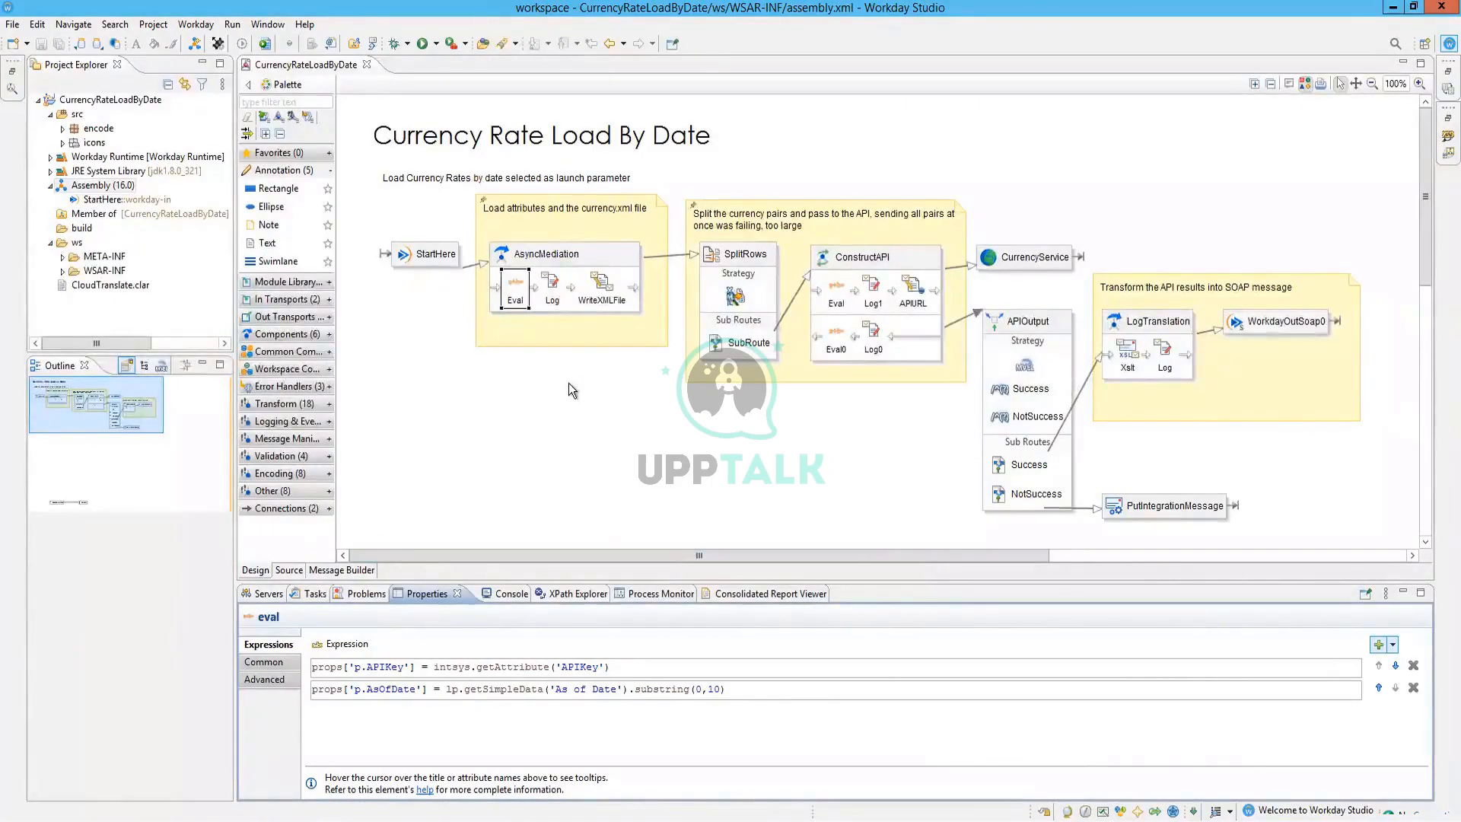
{"action": "mouse_move", "coordinate": [569, 384]}
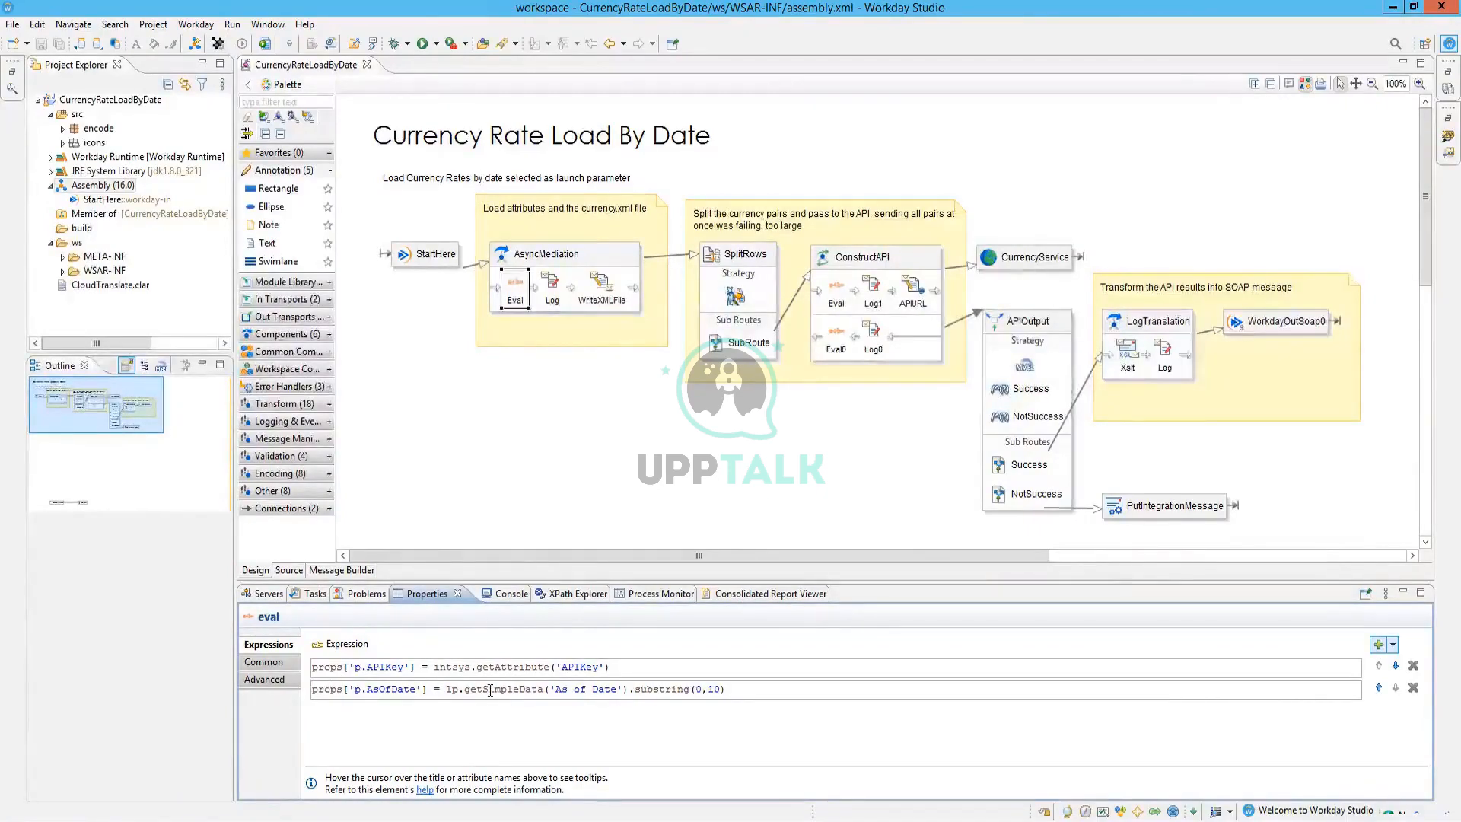
{"action": "double_click", "coordinate": [710, 691]}
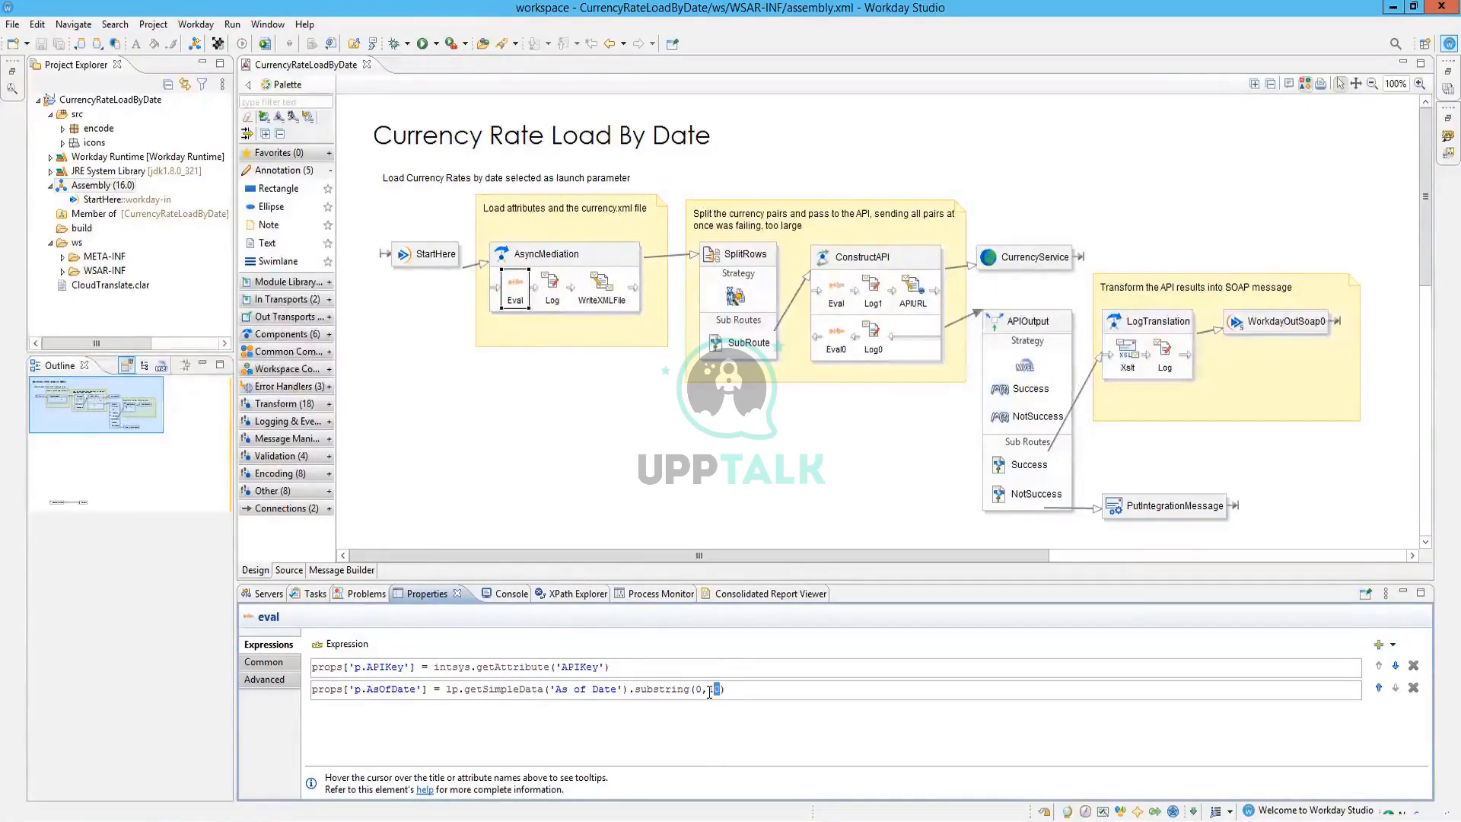
{"action": "left_click", "coordinate": [272, 680]}
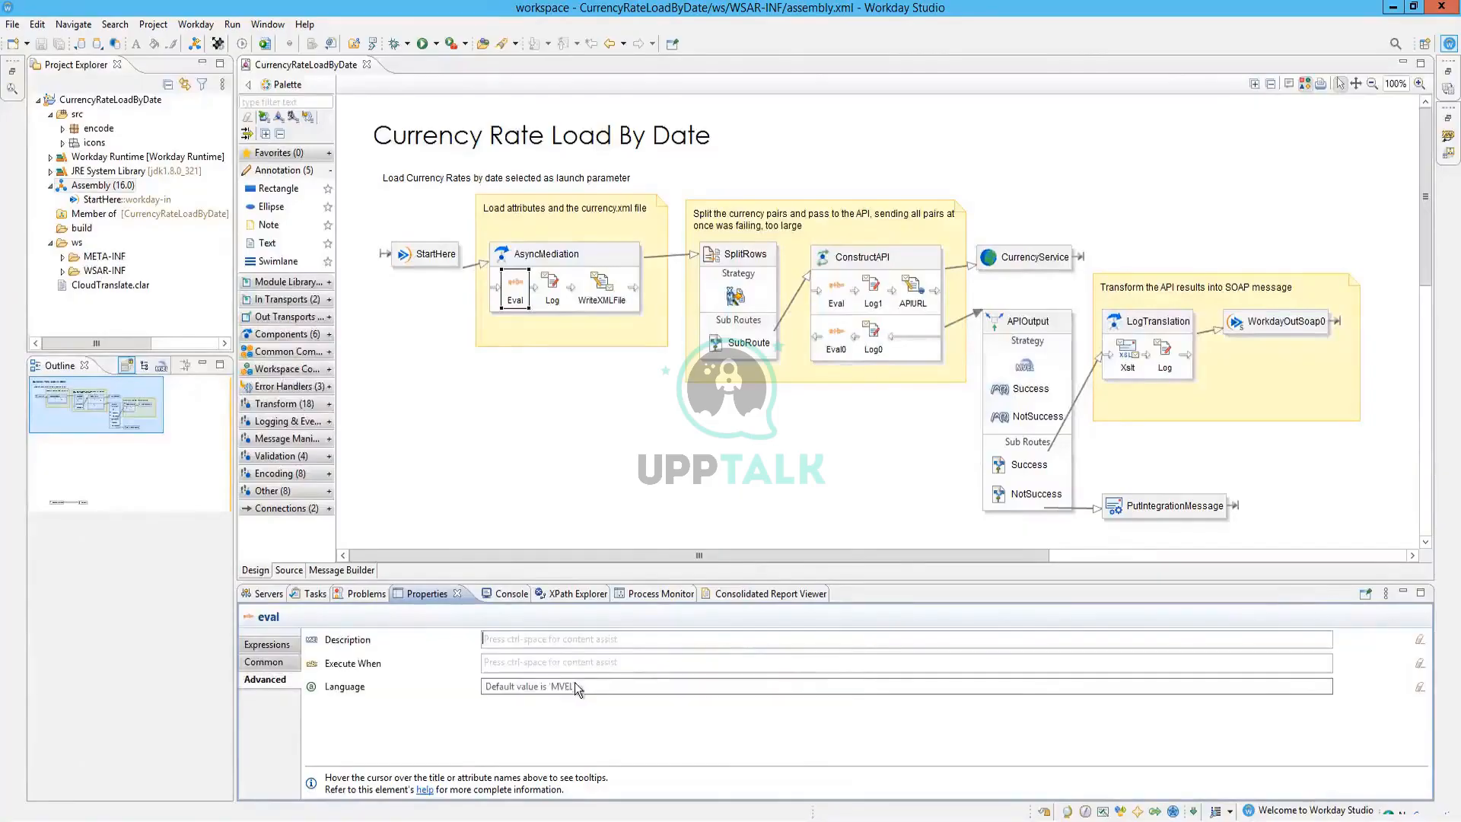
Examine the Log step in AsyncMediation, including its message text entry for the As Of Date
{"action": "left_click", "coordinate": [557, 305]}
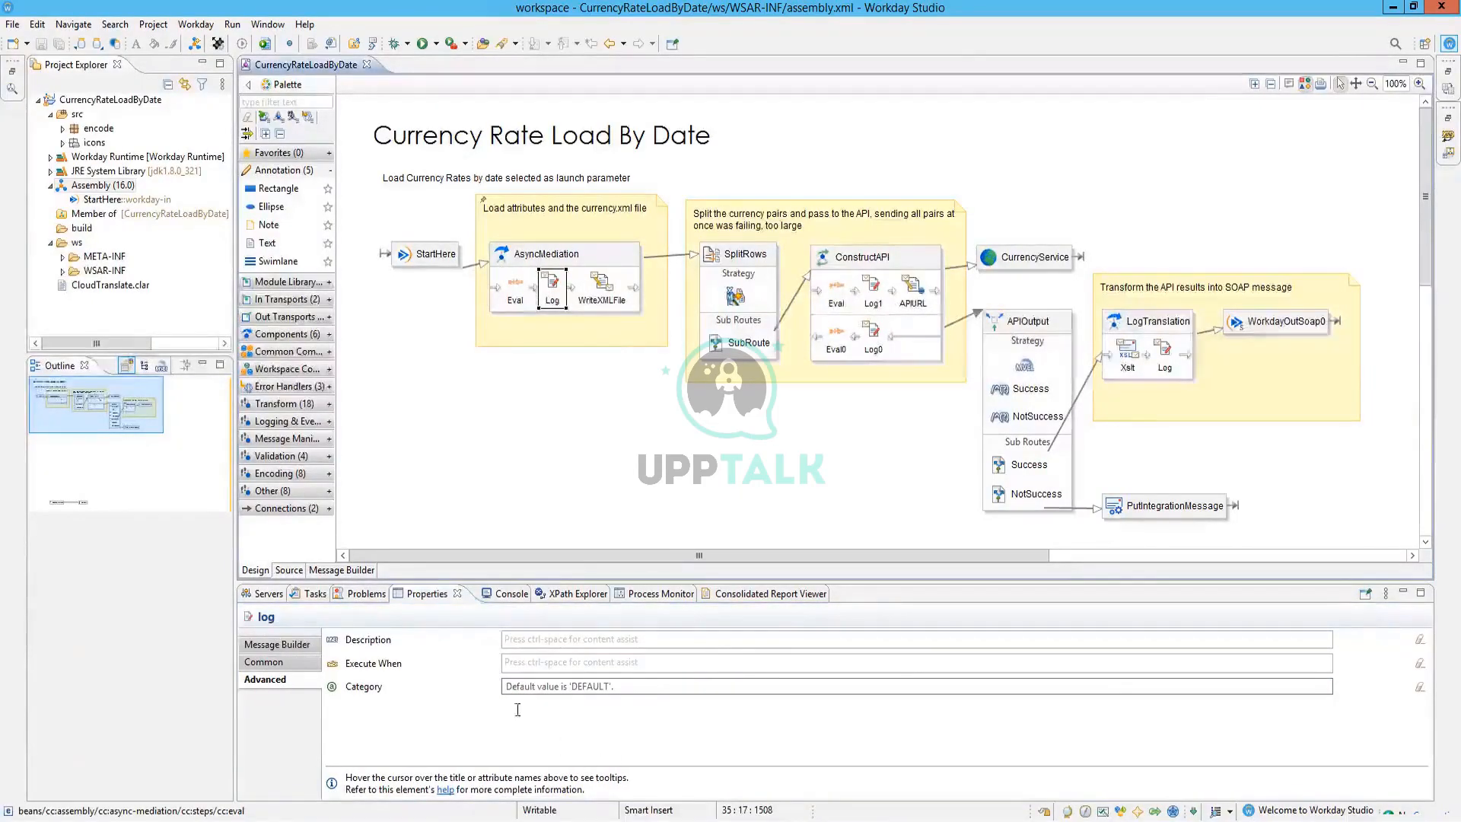
{"action": "left_click", "coordinate": [289, 645]}
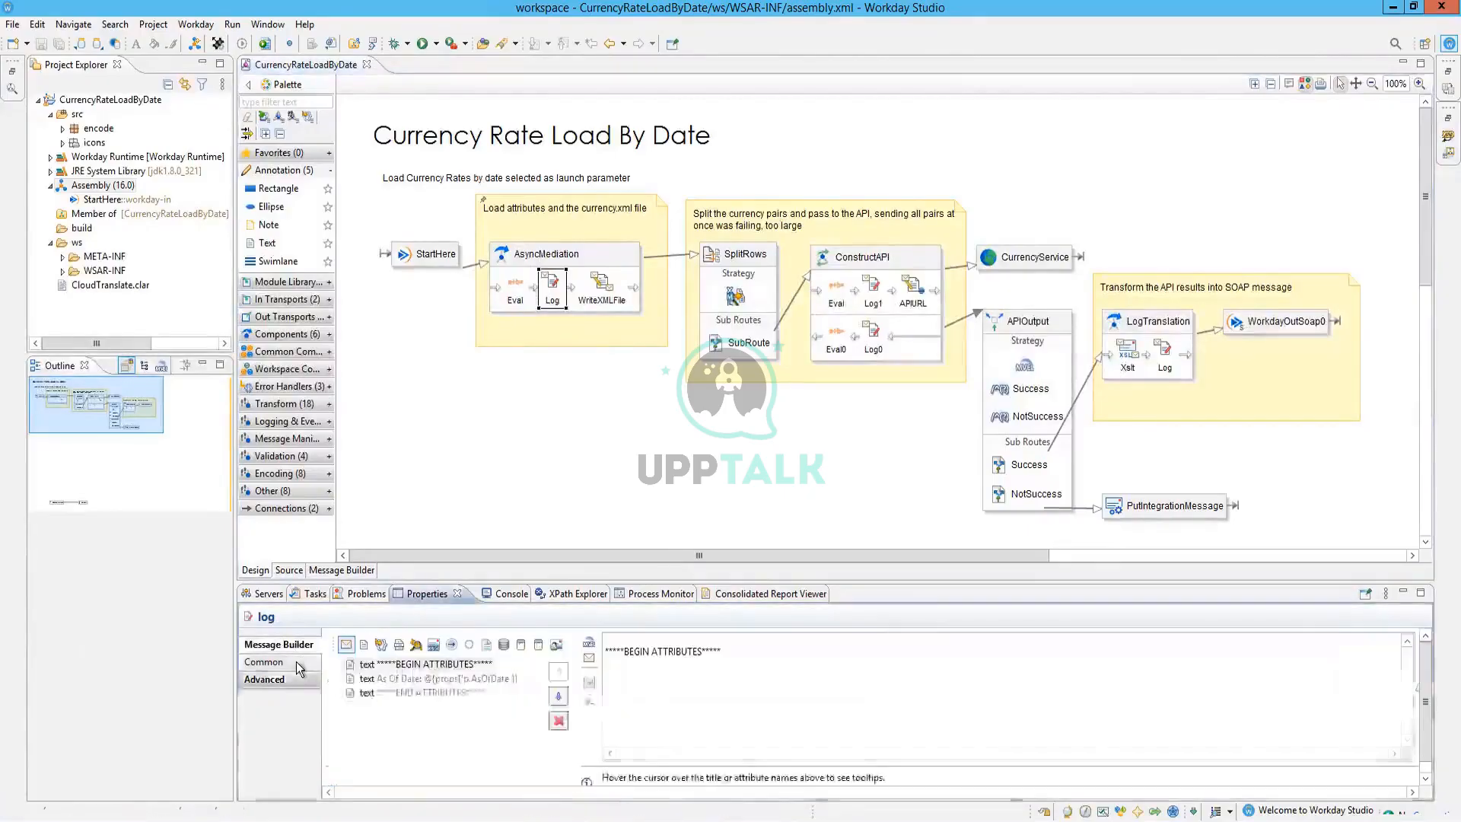
{"action": "left_click", "coordinate": [434, 681]}
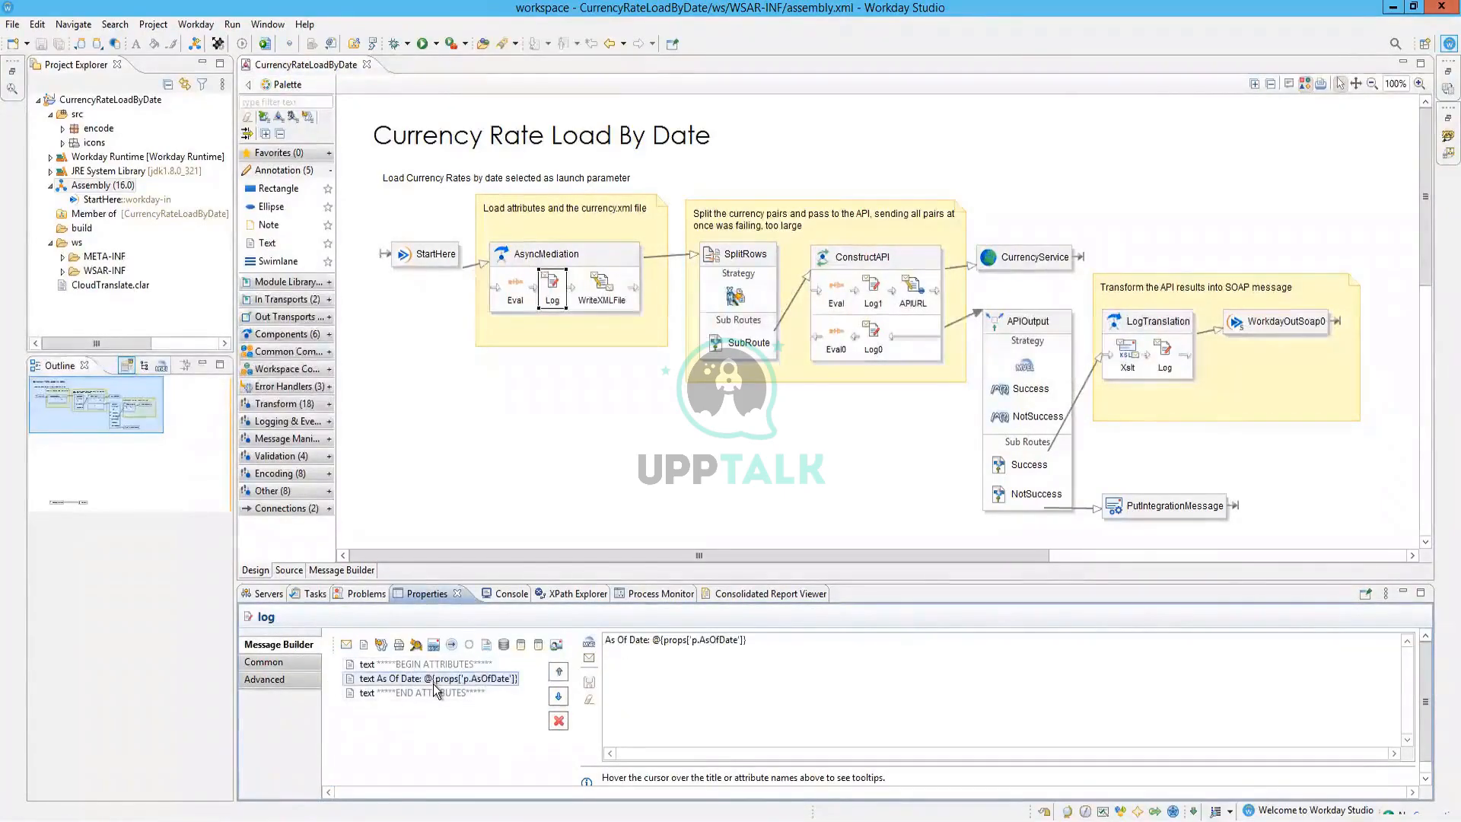
Check the Log step's END ATTRIBUTES text, and examine the input file and advanced properties of WriteXMLFile in AsyncMediation
{"action": "left_click", "coordinate": [473, 693]}
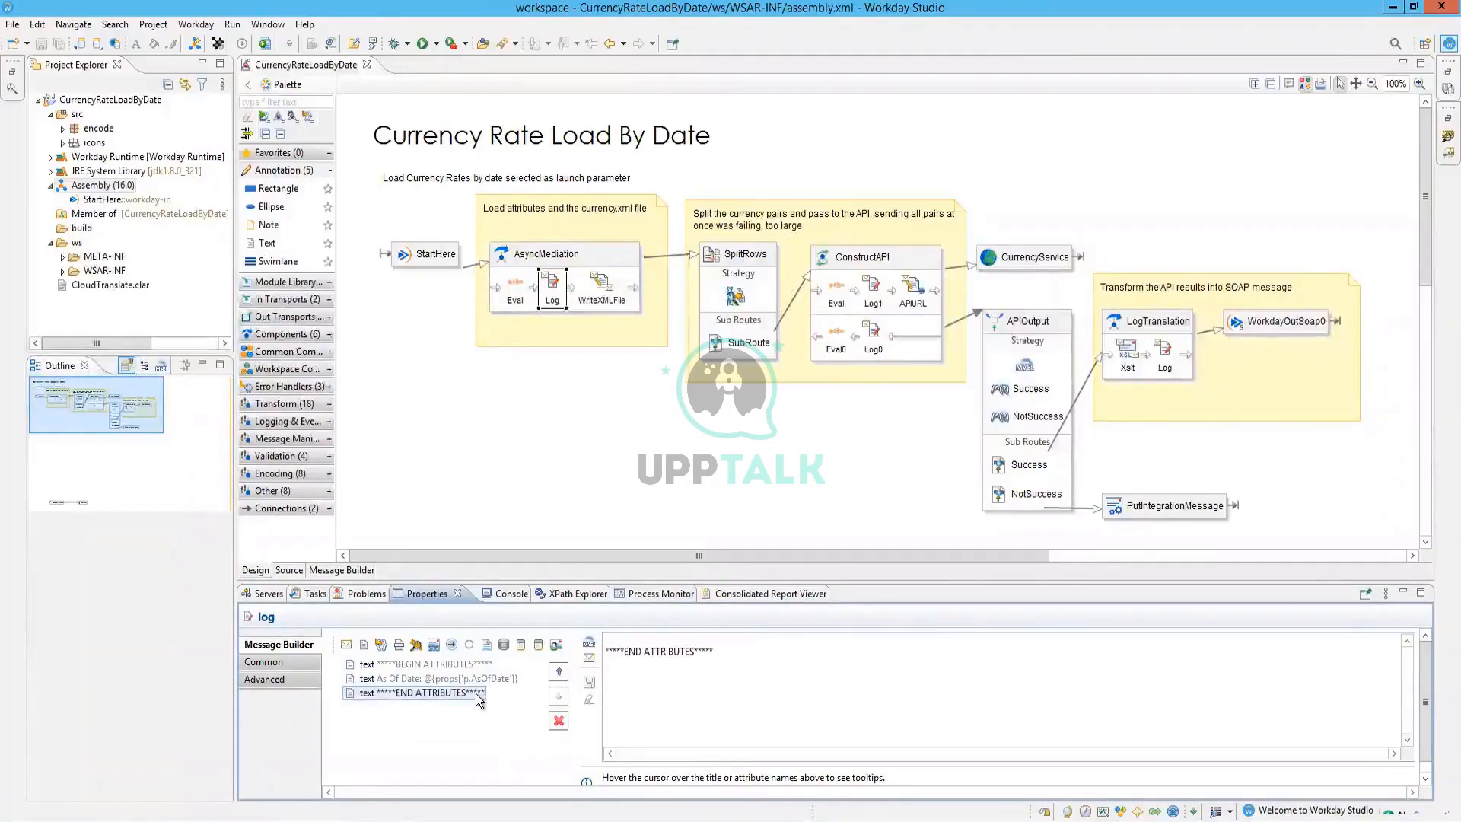
{"action": "left_click", "coordinate": [595, 296]}
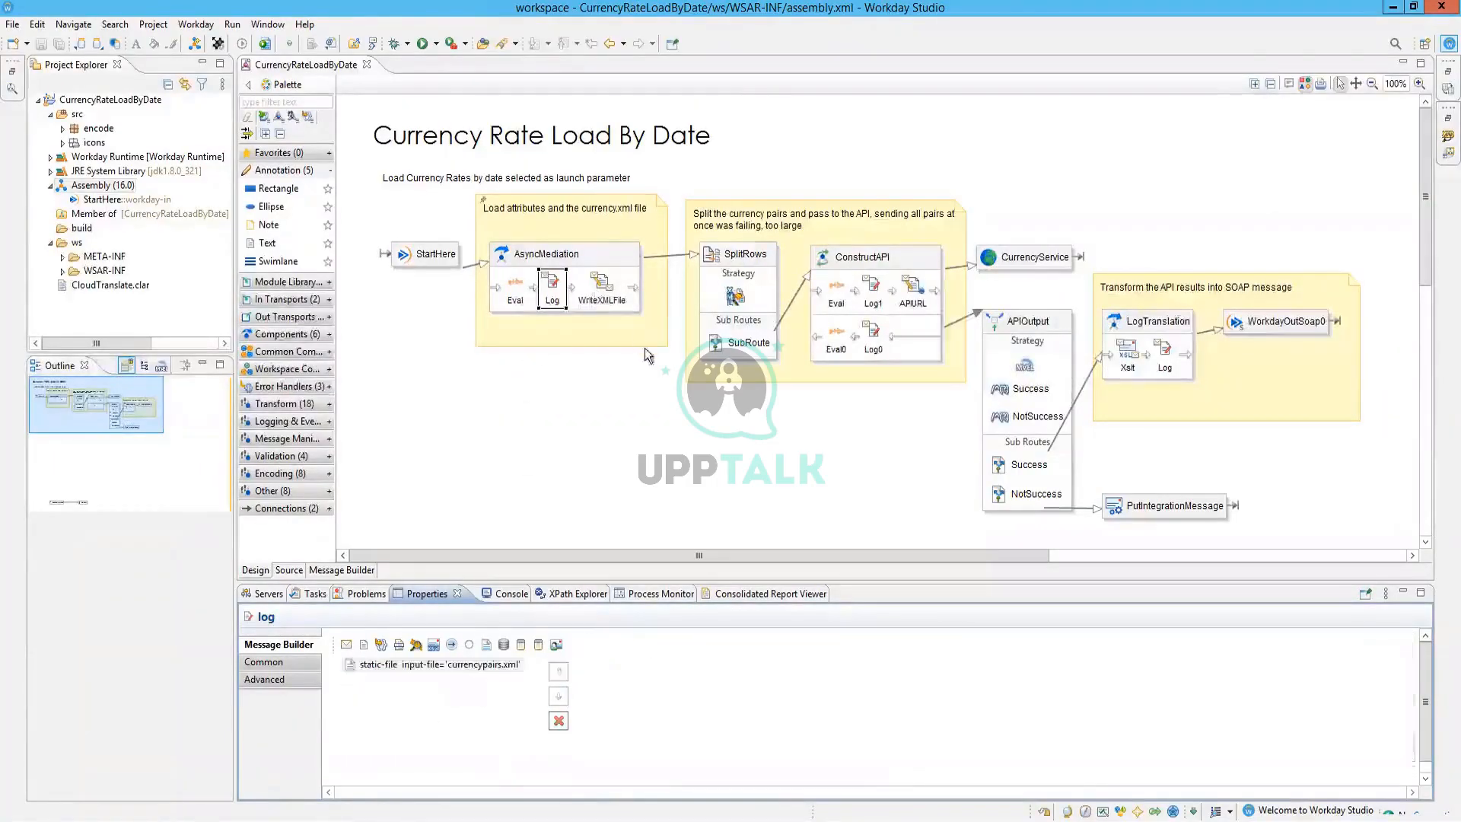
{"action": "left_click", "coordinate": [624, 308]}
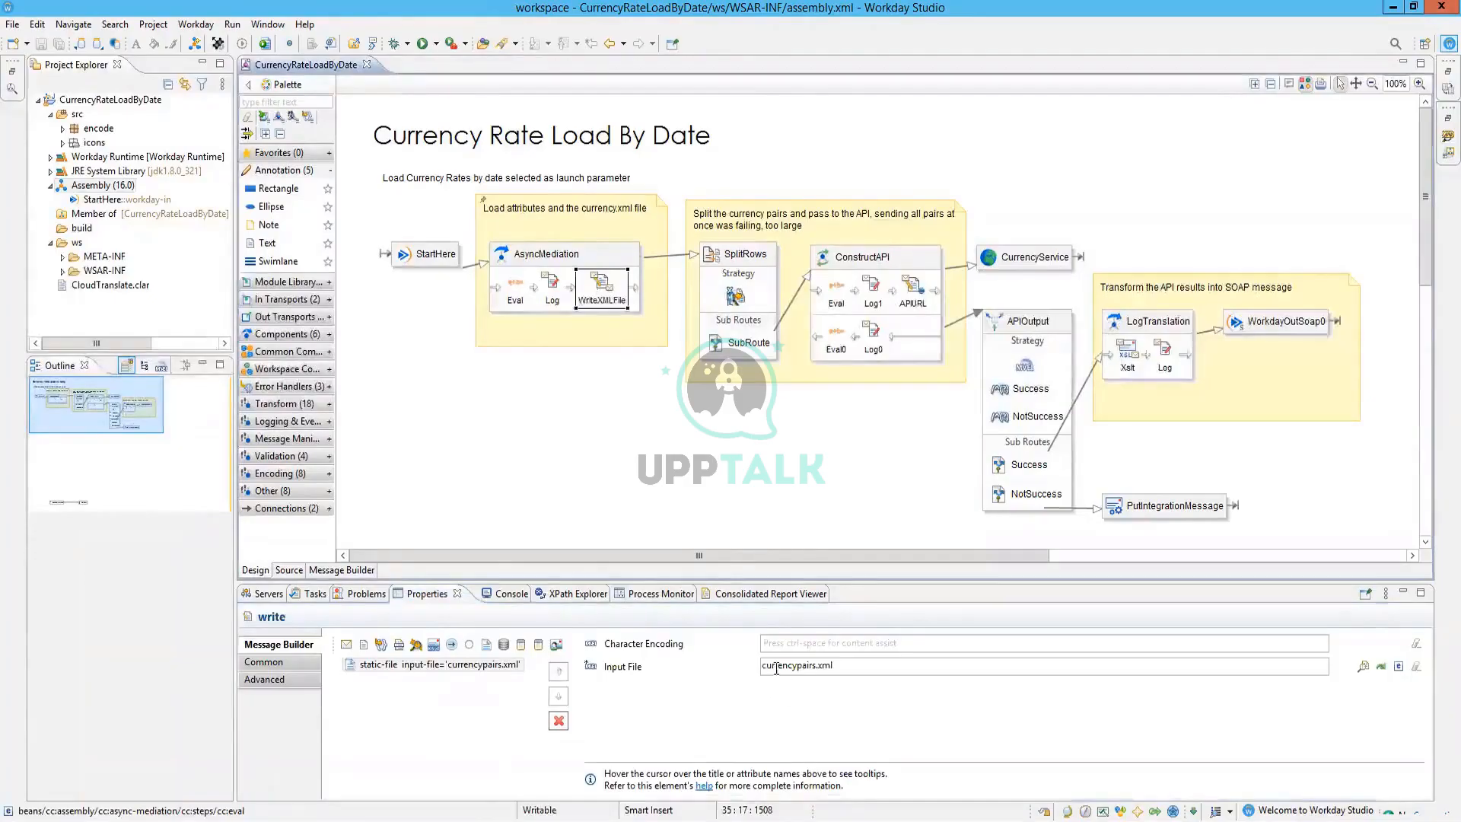
{"action": "left_click_drag", "start_coordinate": [835, 665], "coordinate": [688, 664]}
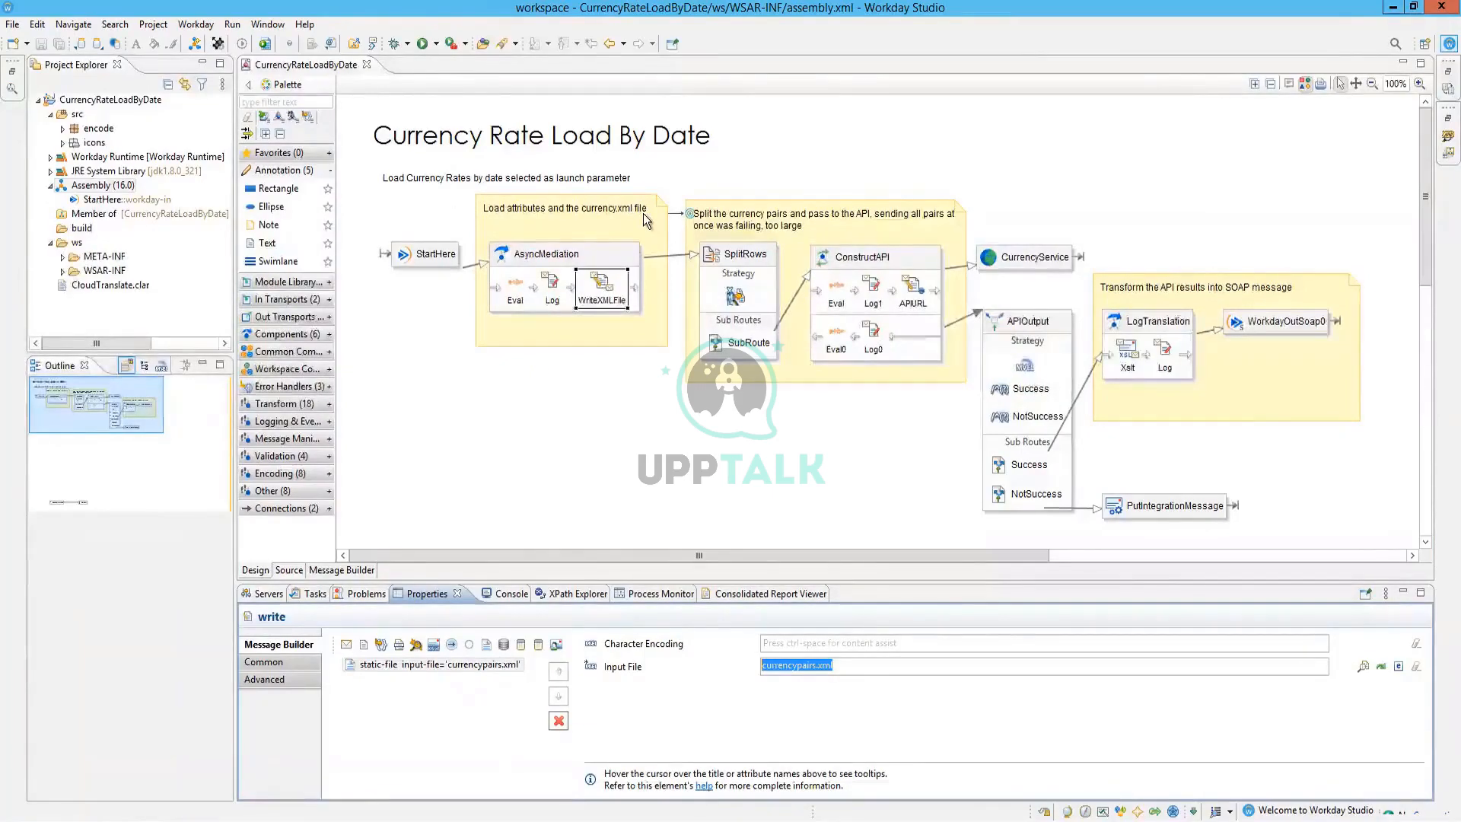
{"action": "left_click", "coordinate": [481, 664]}
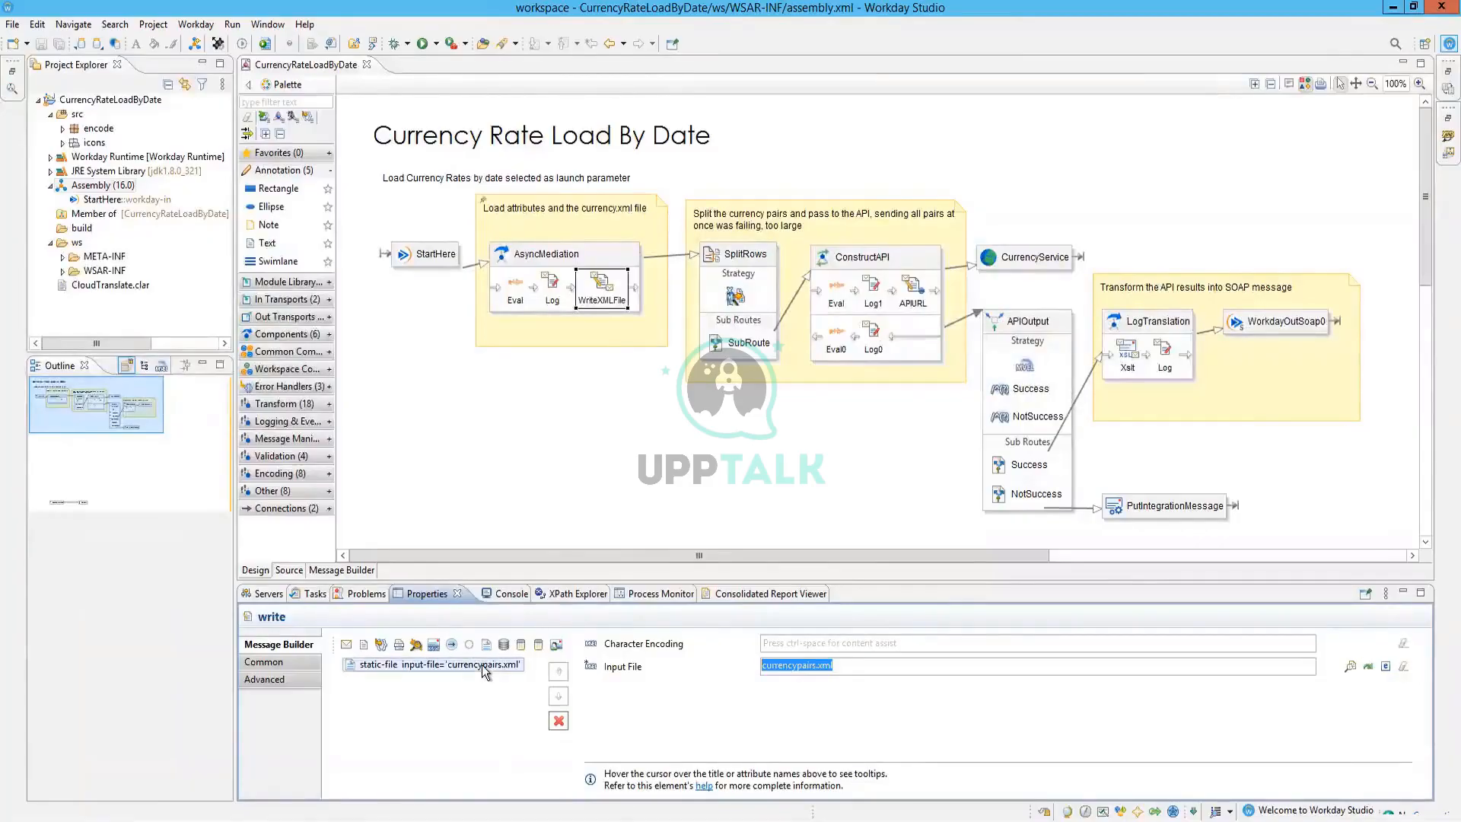
{"action": "left_click", "coordinate": [263, 663]}
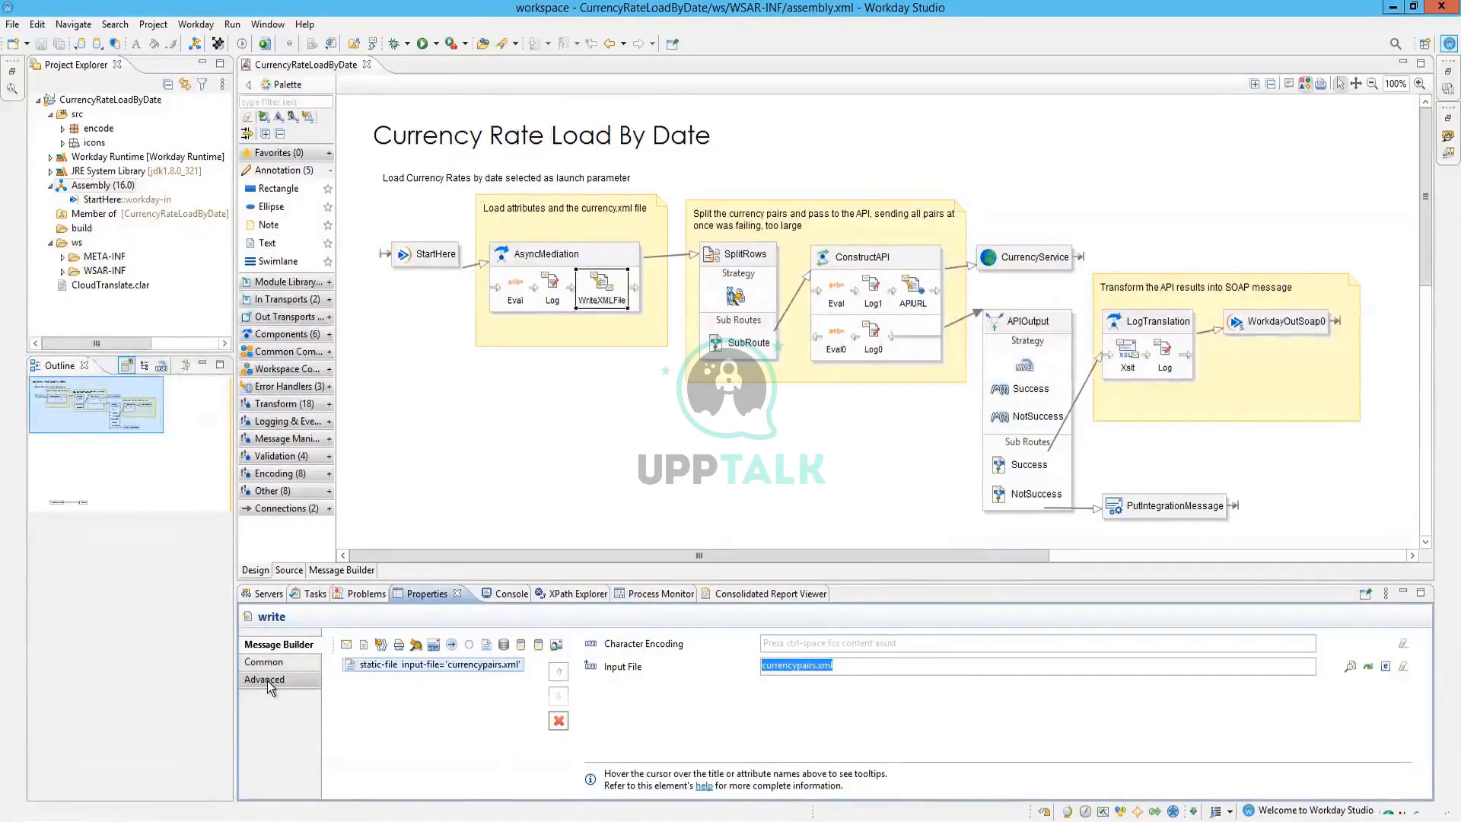
{"action": "left_click", "coordinate": [267, 680]}
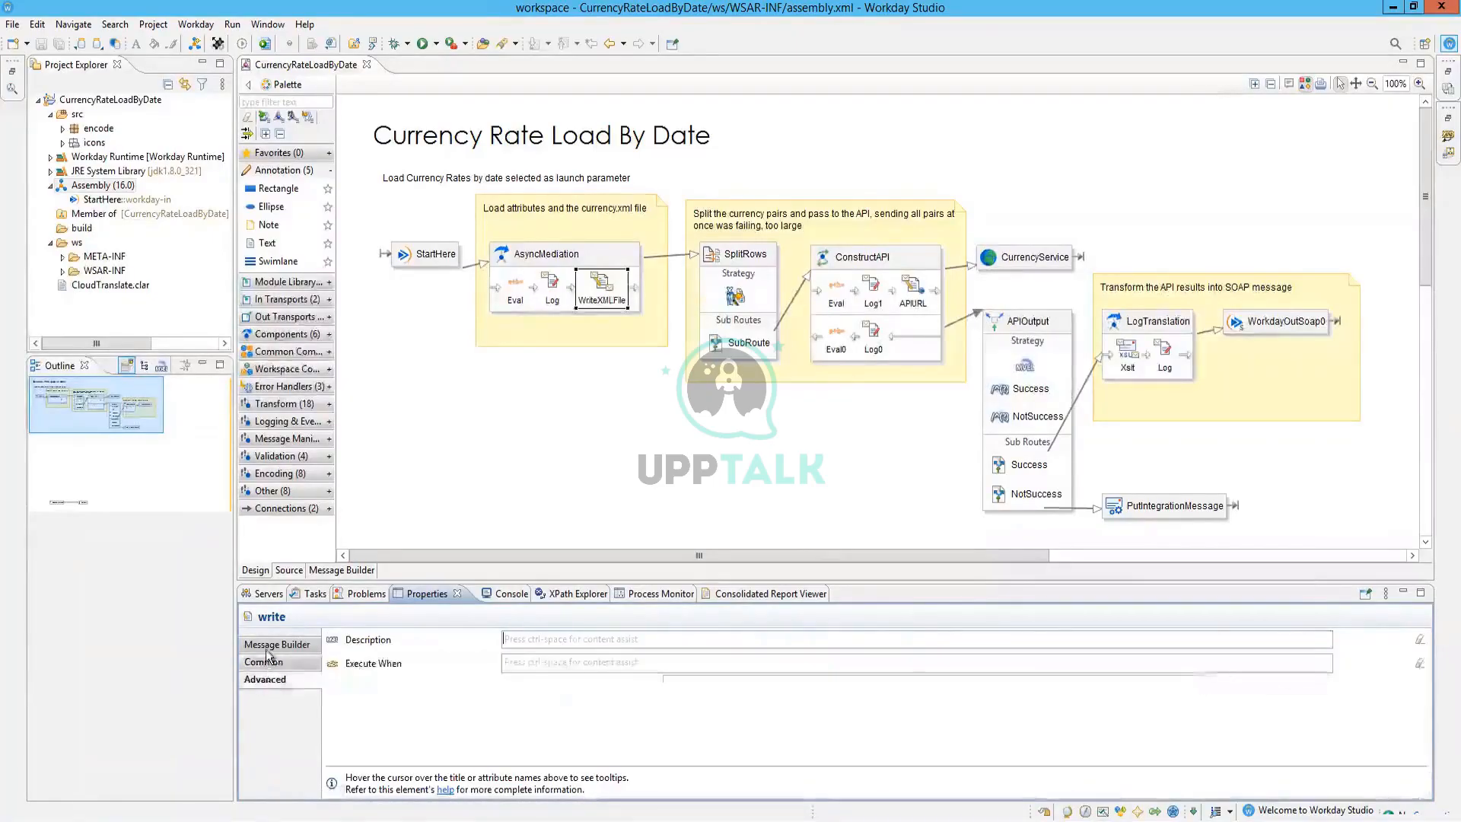
{"action": "left_click", "coordinate": [267, 645]}
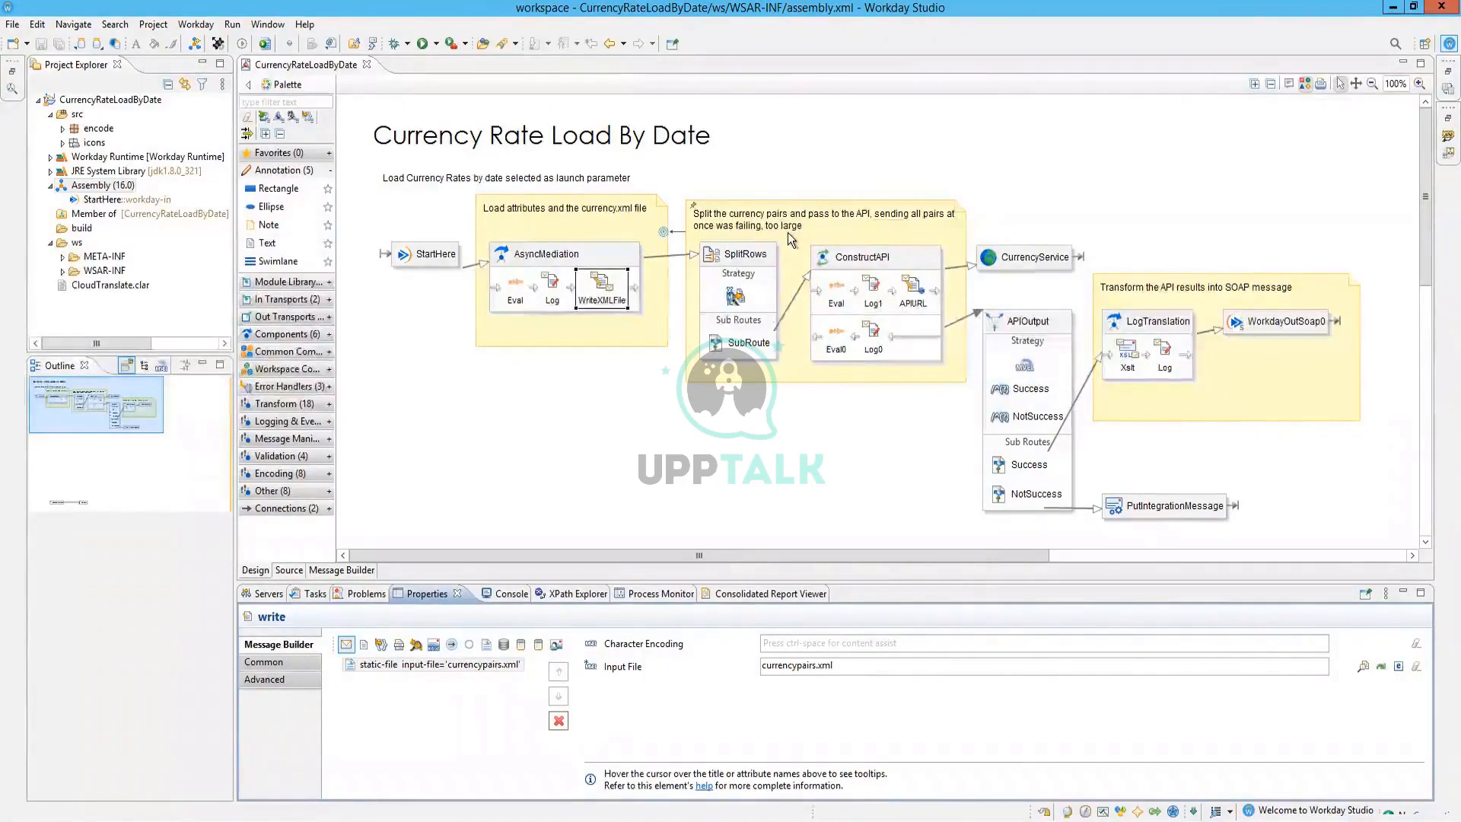
Examine the SplitRows splitter and its XPath strategy, and check the matching XML source before returning to the design view
{"action": "left_click", "coordinate": [742, 282]}
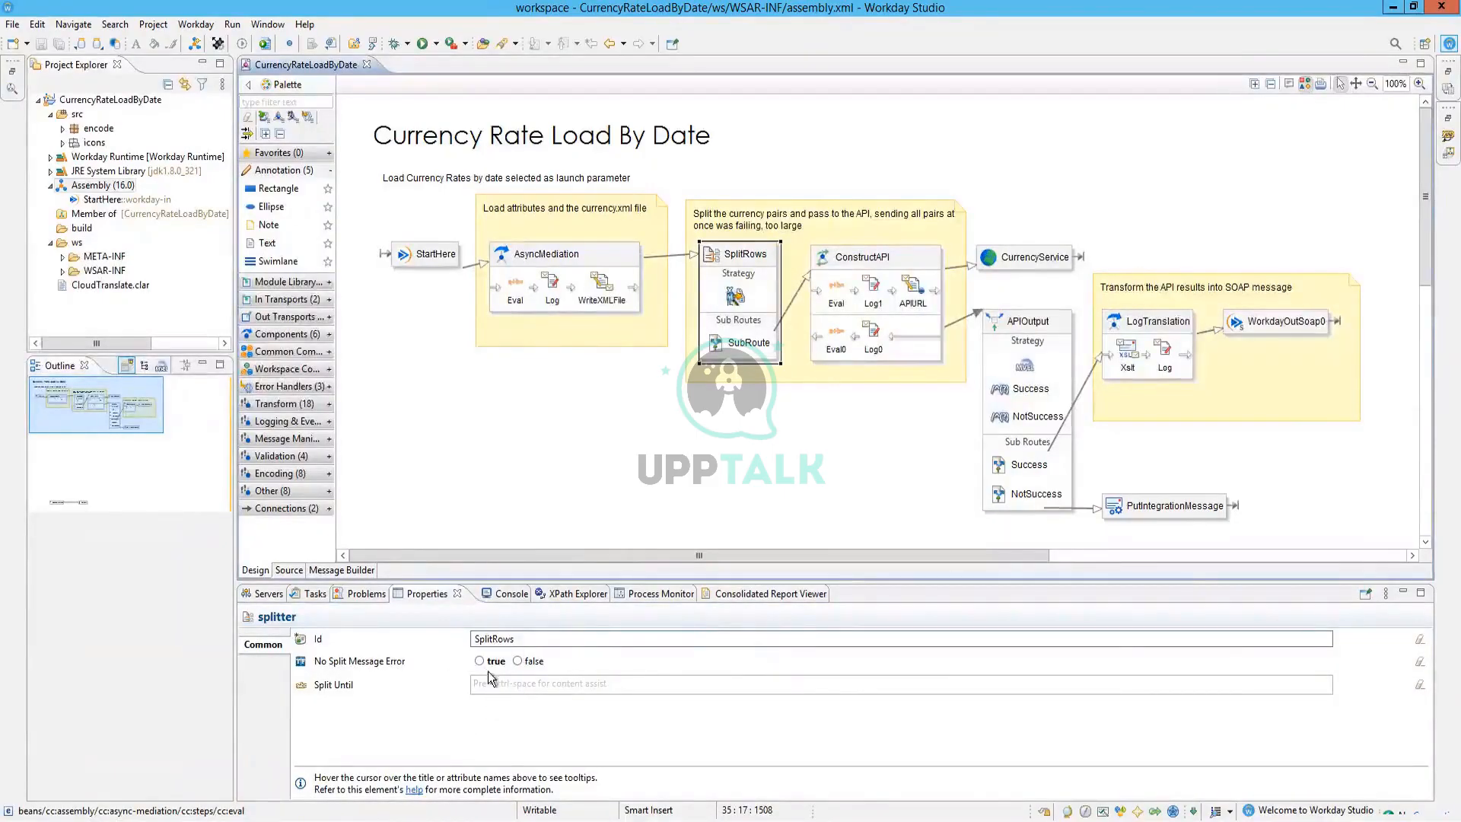
{"action": "left_click", "coordinate": [735, 296]}
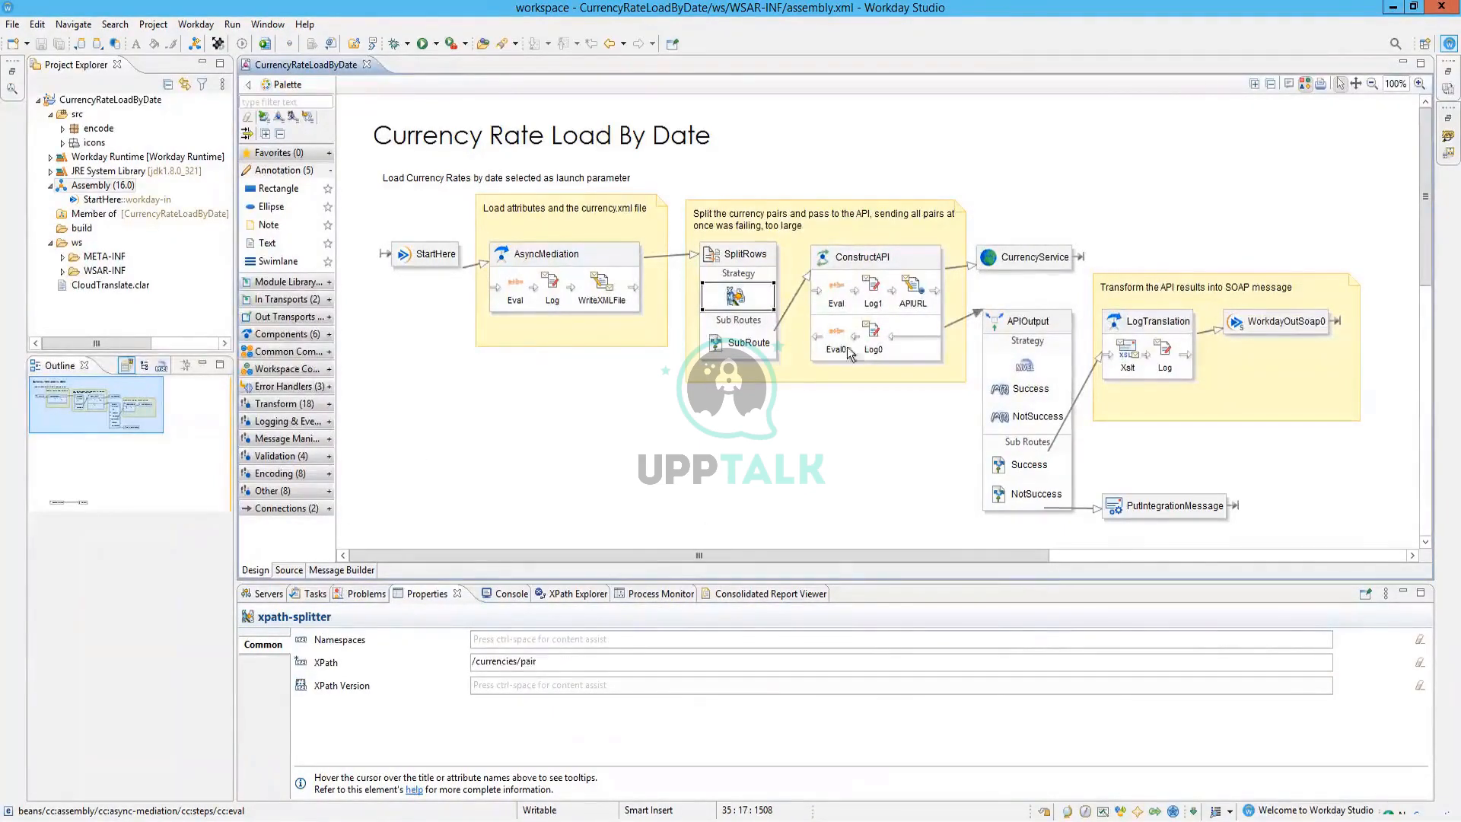
{"action": "left_click", "coordinate": [287, 570]}
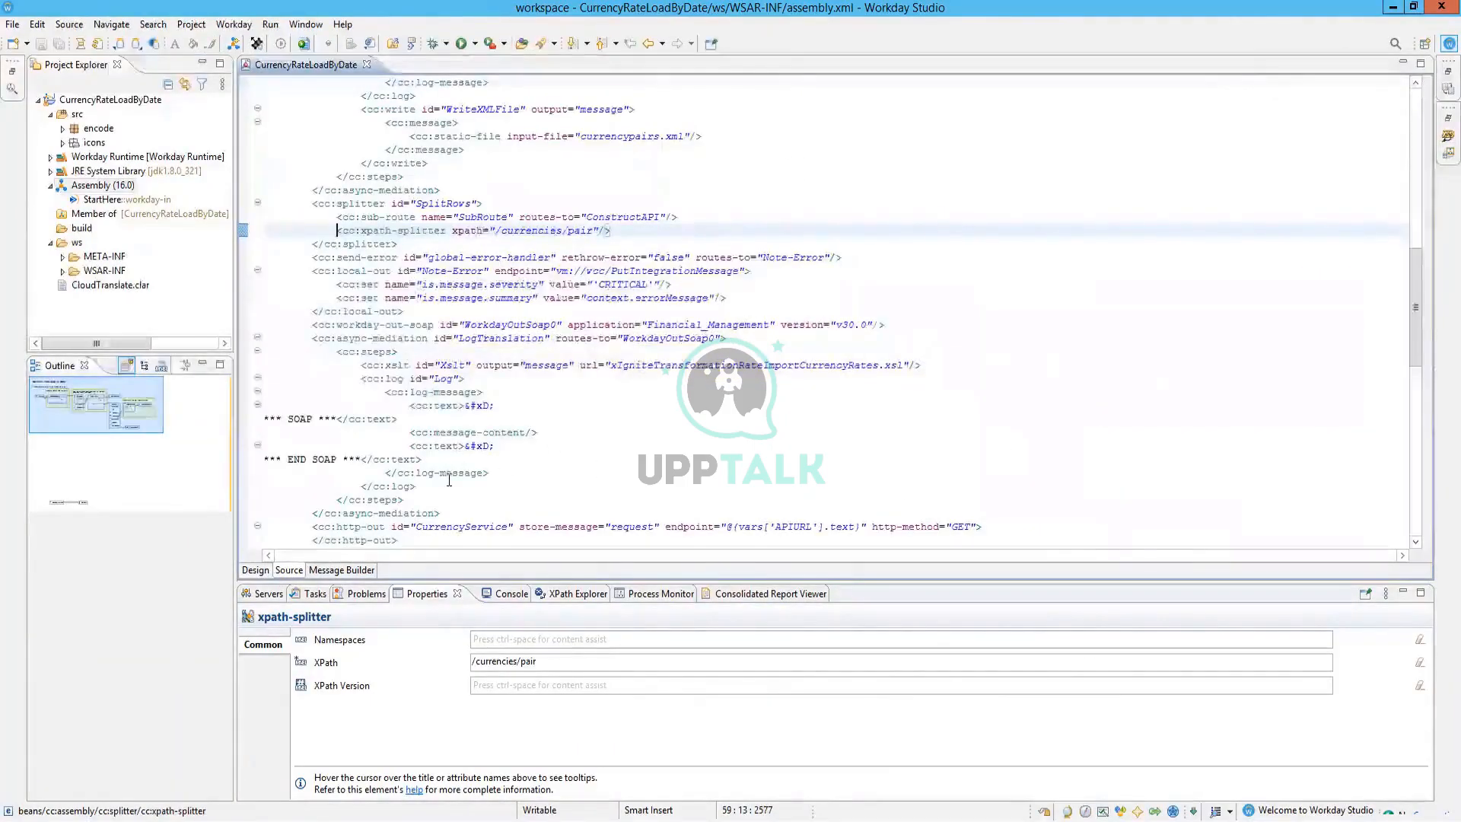
{"action": "scroll", "coordinate": [449, 479], "scroll_direction": "up", "scroll_amount": 15}
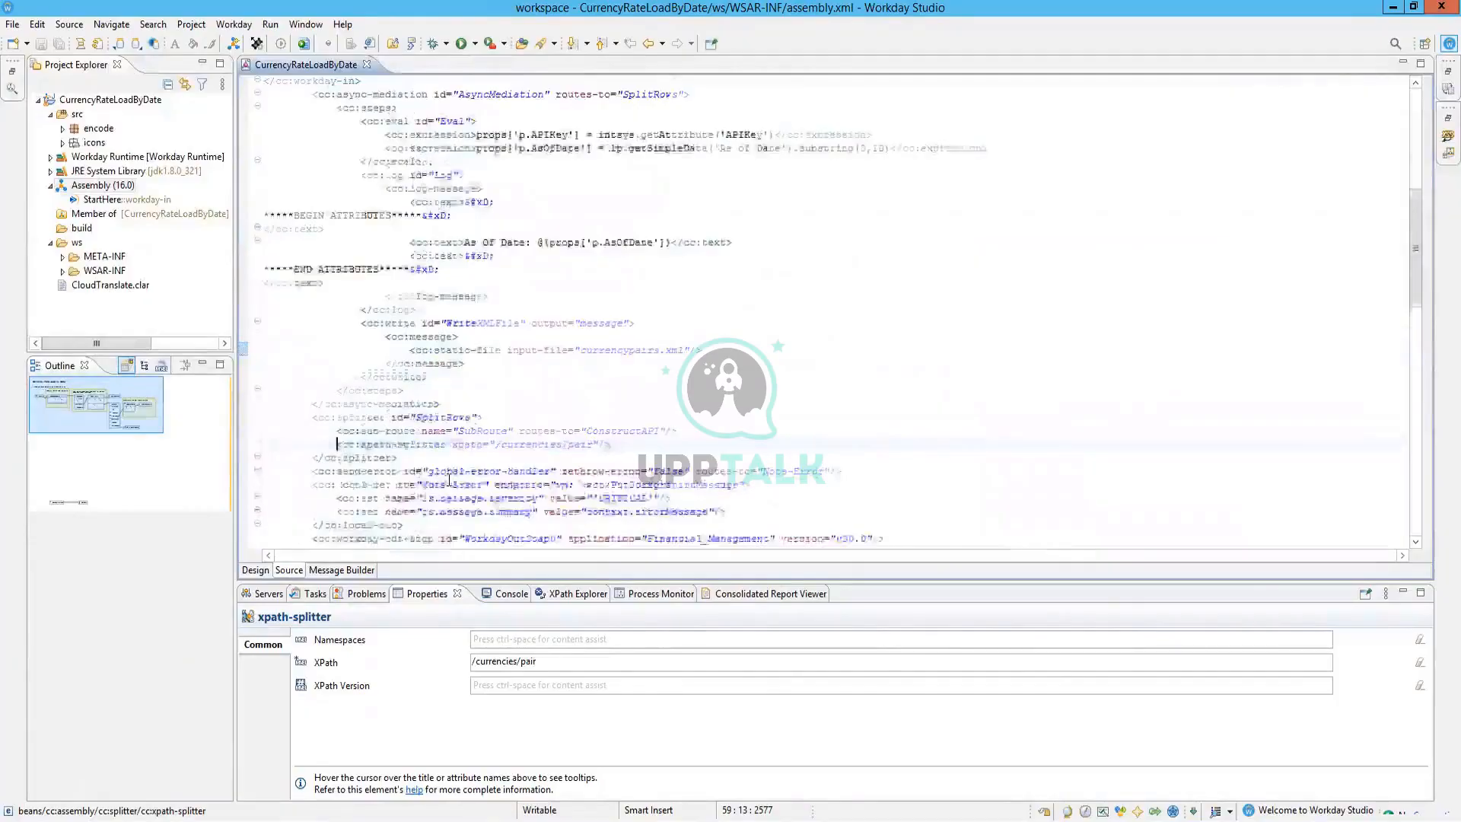
{"action": "scroll", "coordinate": [449, 480], "scroll_direction": "down", "scroll_amount": 5}
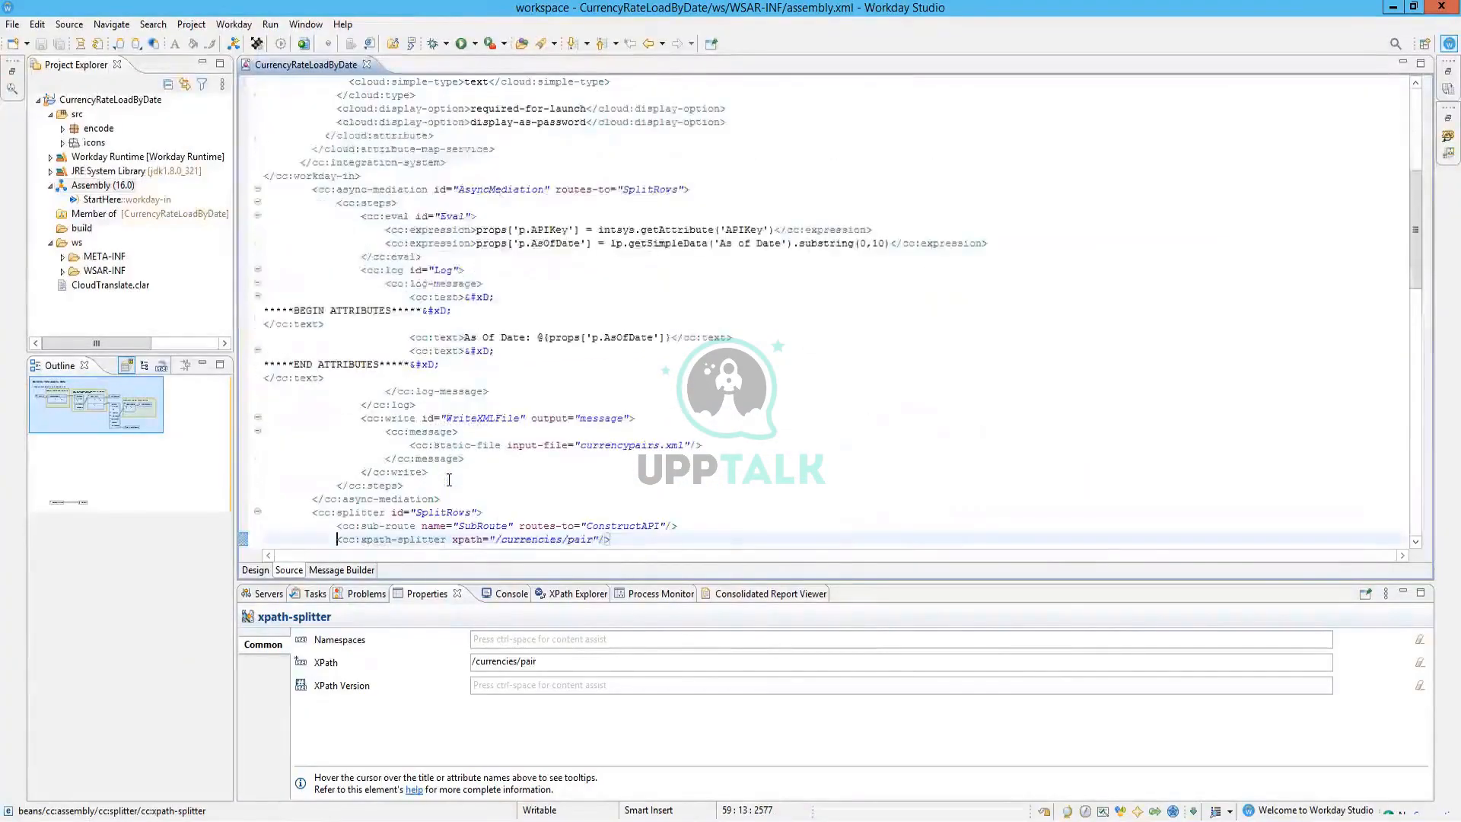
{"action": "scroll", "coordinate": [449, 480], "scroll_direction": "down", "scroll_amount": 2}
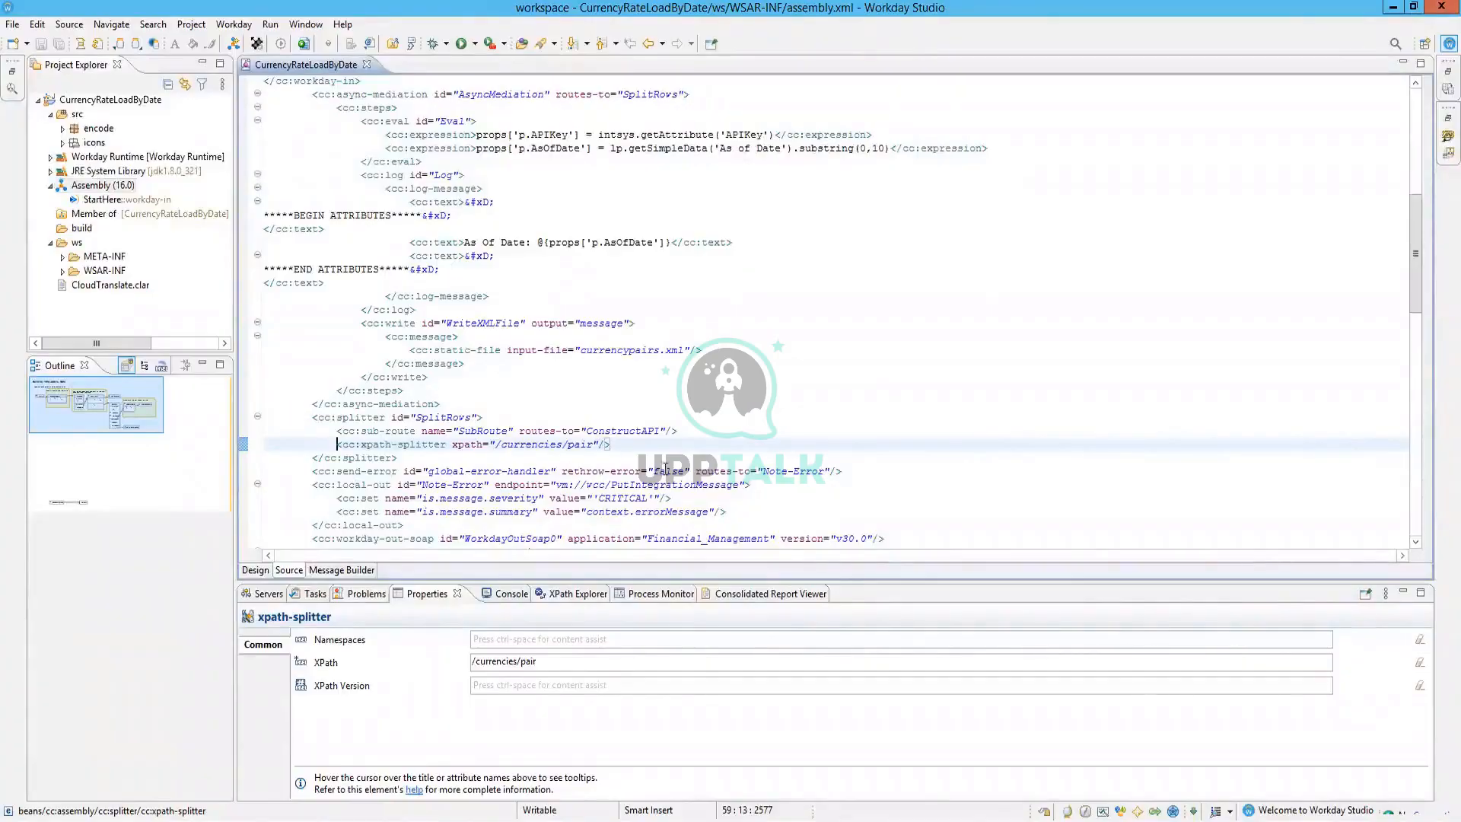
{"action": "left_click", "coordinate": [256, 570]}
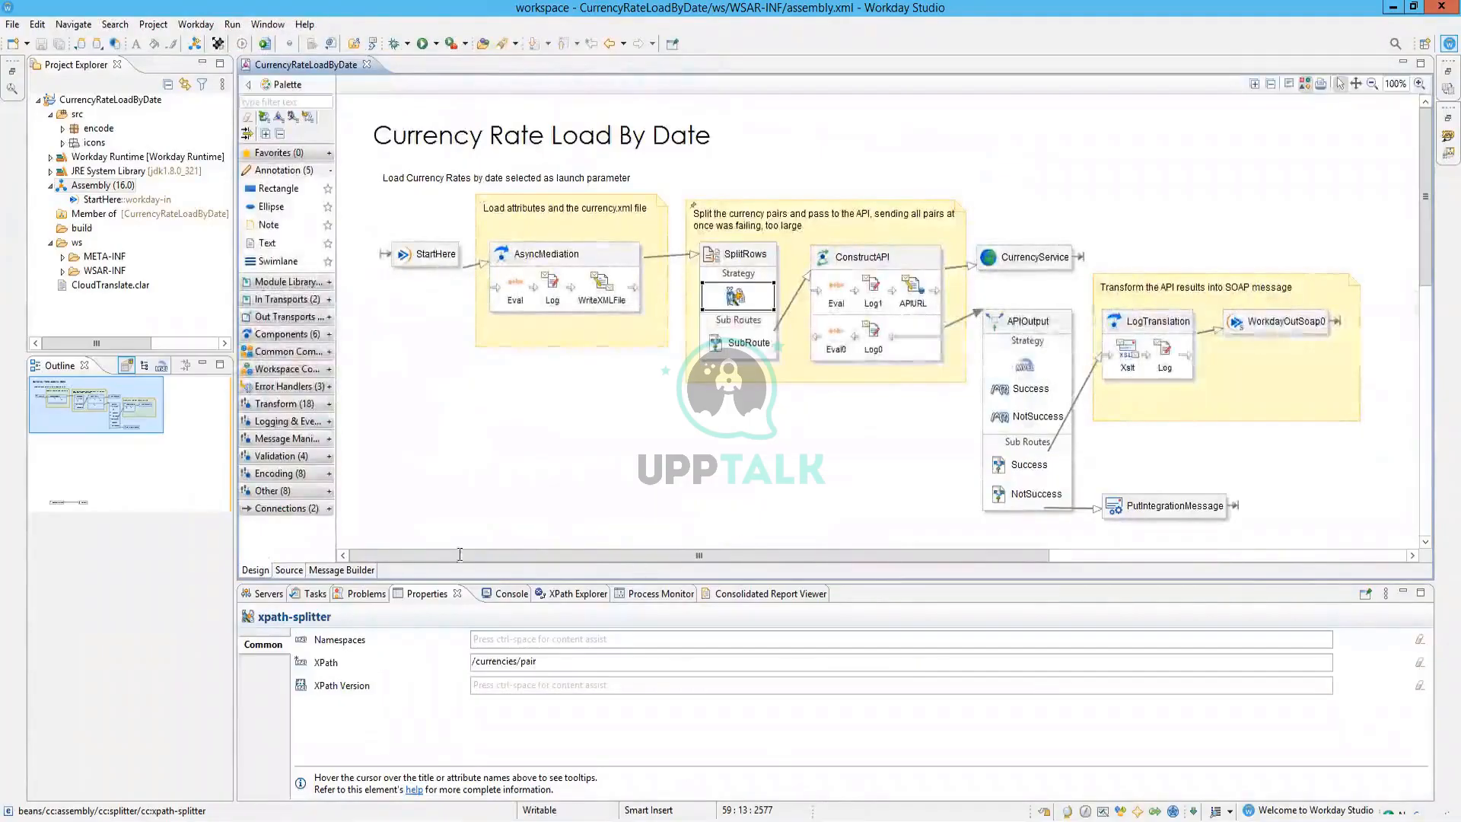
Compare the SplitRows XPath strategy with the SubRoute's name and routing target
{"action": "left_click", "coordinate": [738, 348]}
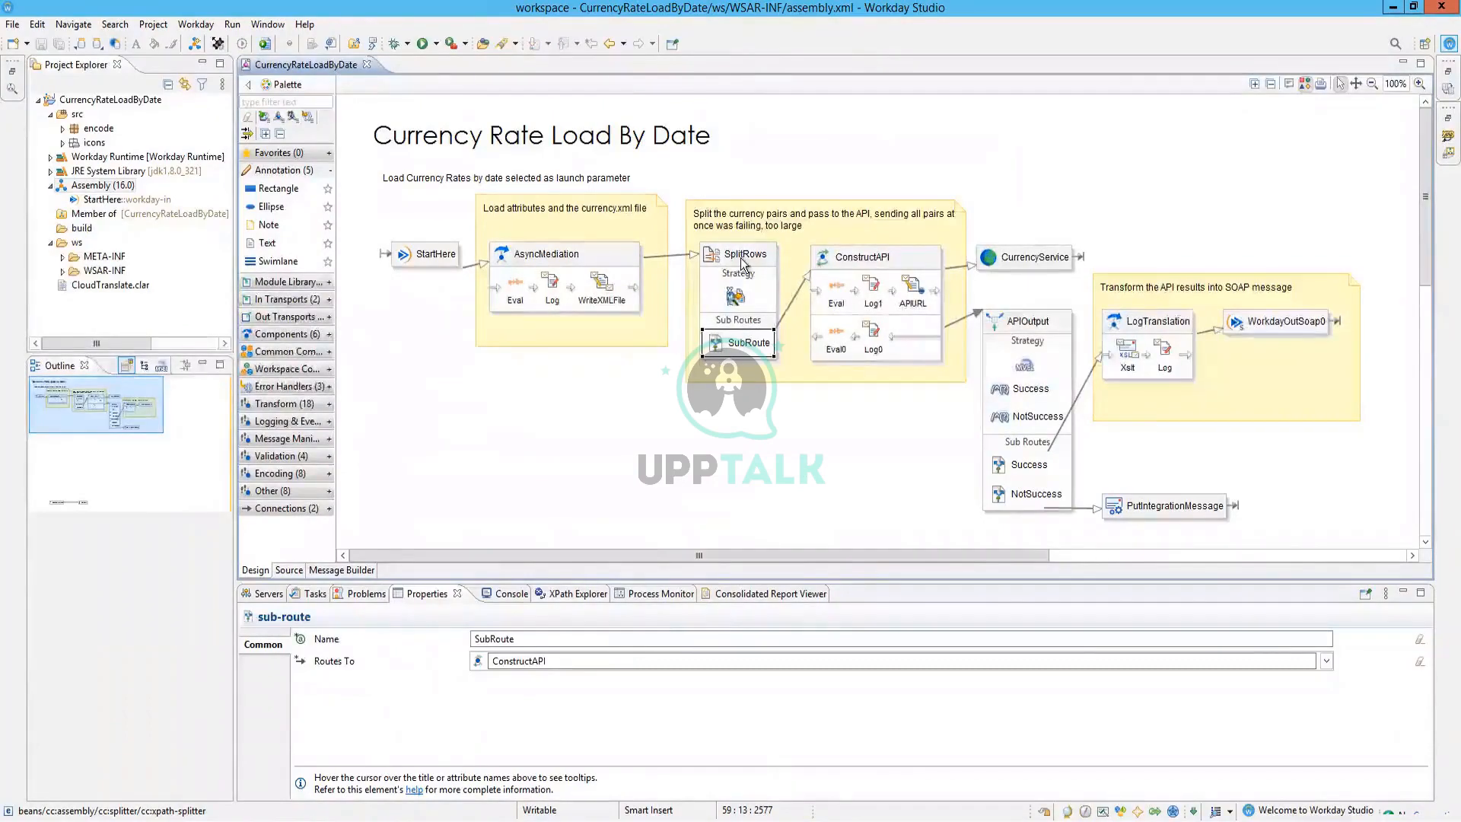
{"action": "mouse_move", "coordinate": [742, 262]}
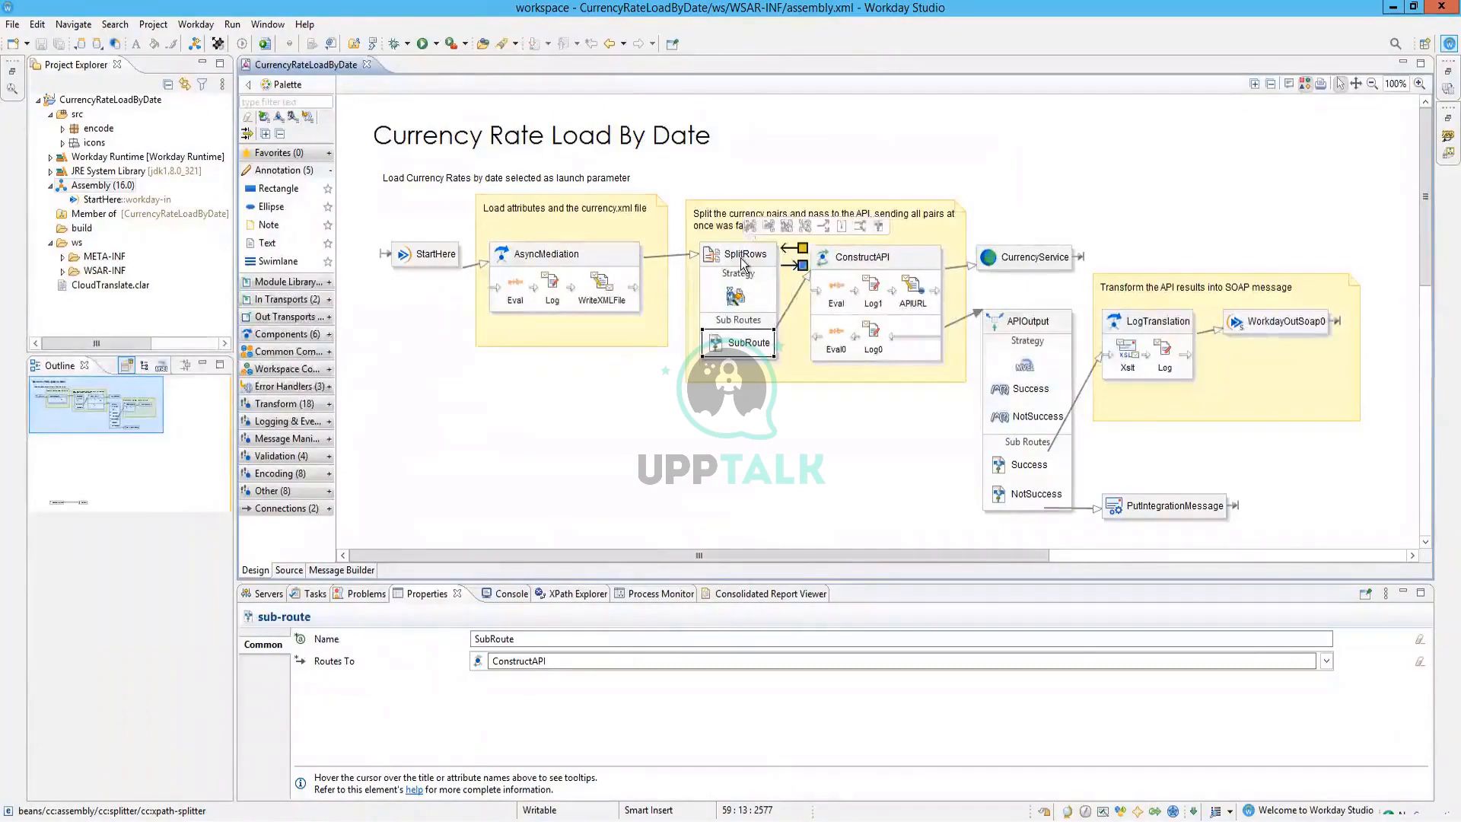
{"action": "left_click", "coordinate": [736, 305]}
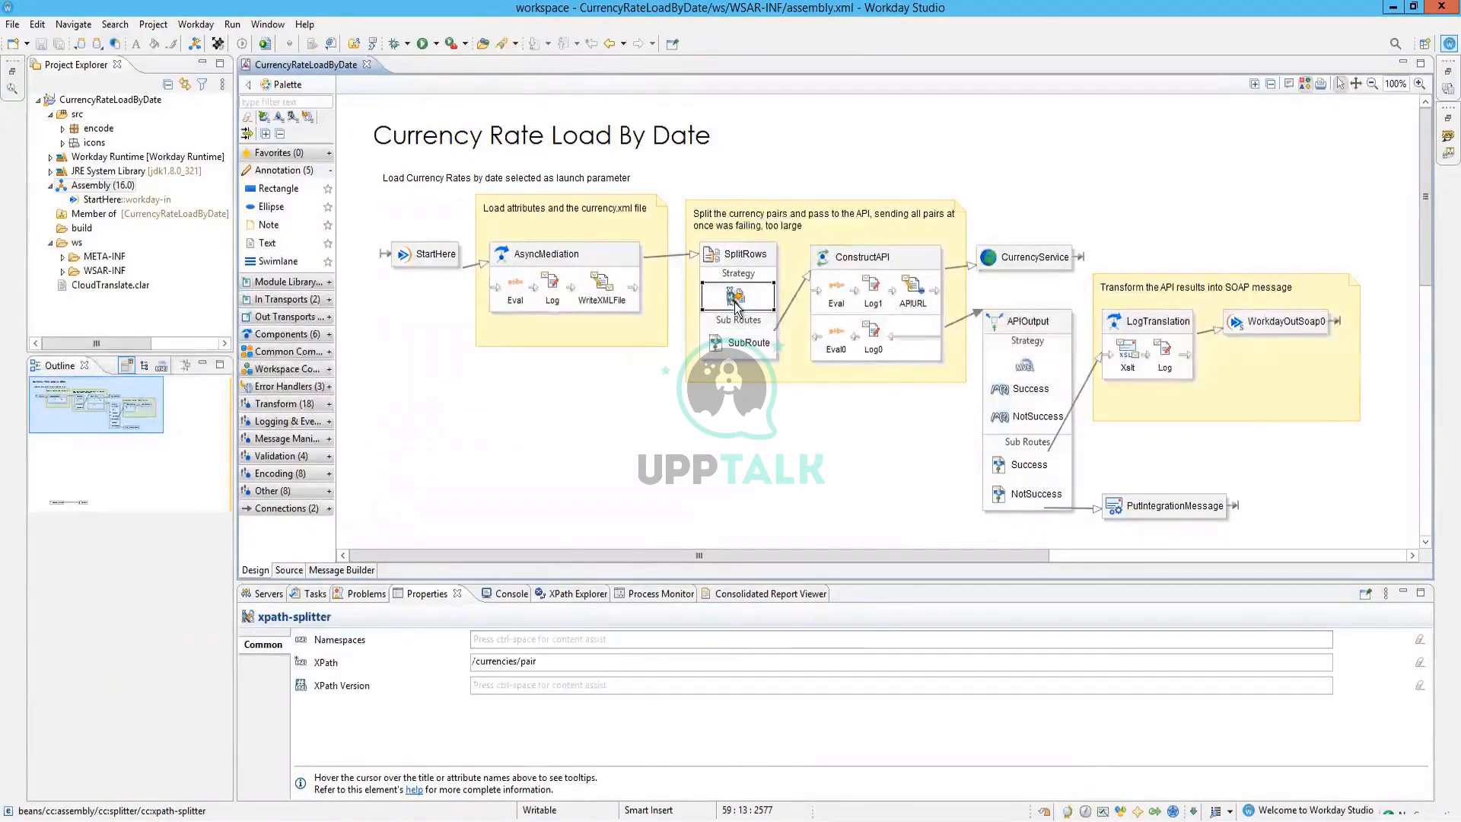
{"action": "left_click", "coordinate": [742, 344]}
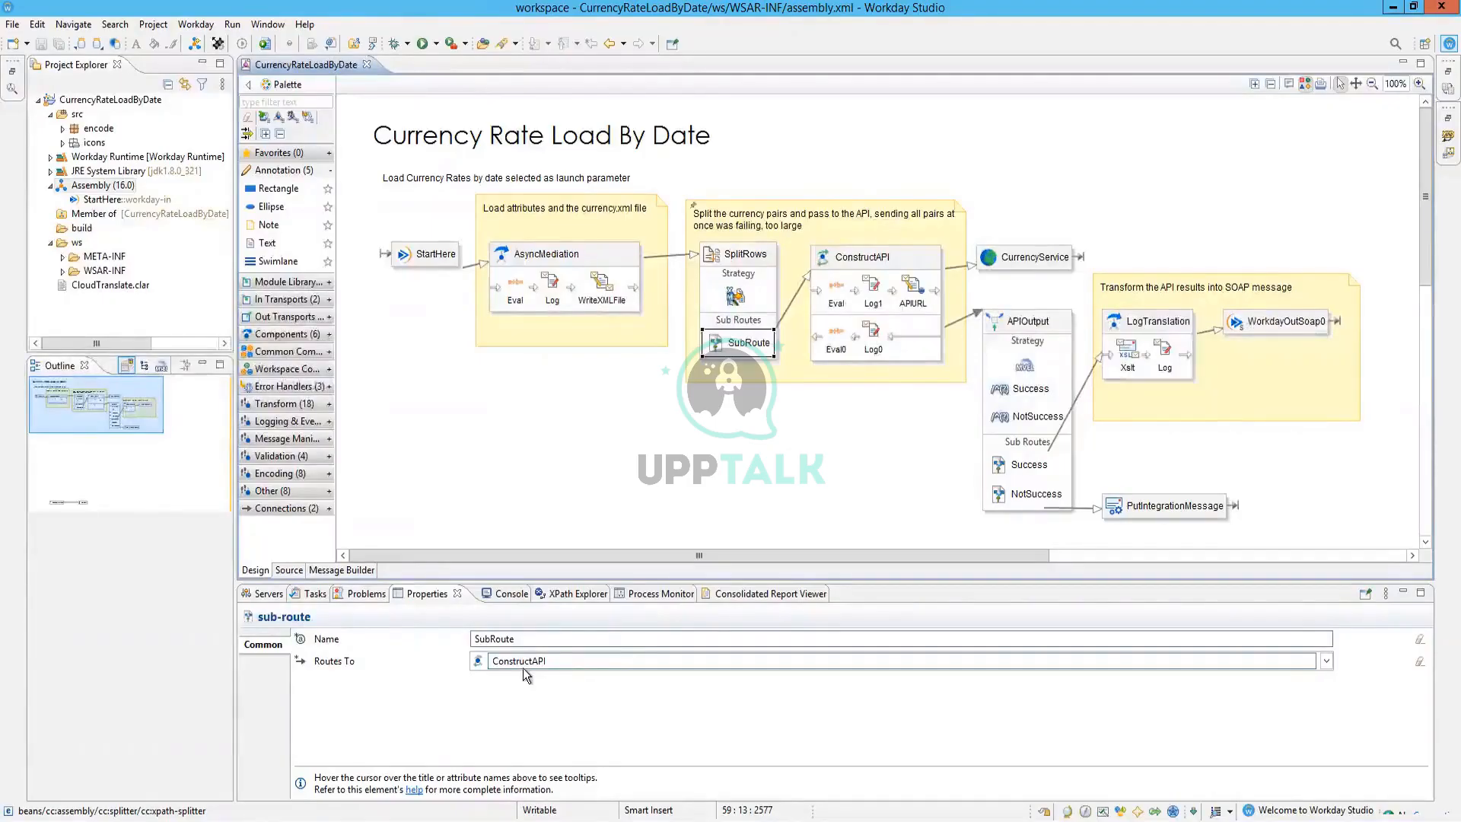
Check the advanced properties of ConstructAPI, recheck SplitRows and the full XML source, and return to the design view
{"action": "left_click", "coordinate": [837, 293]}
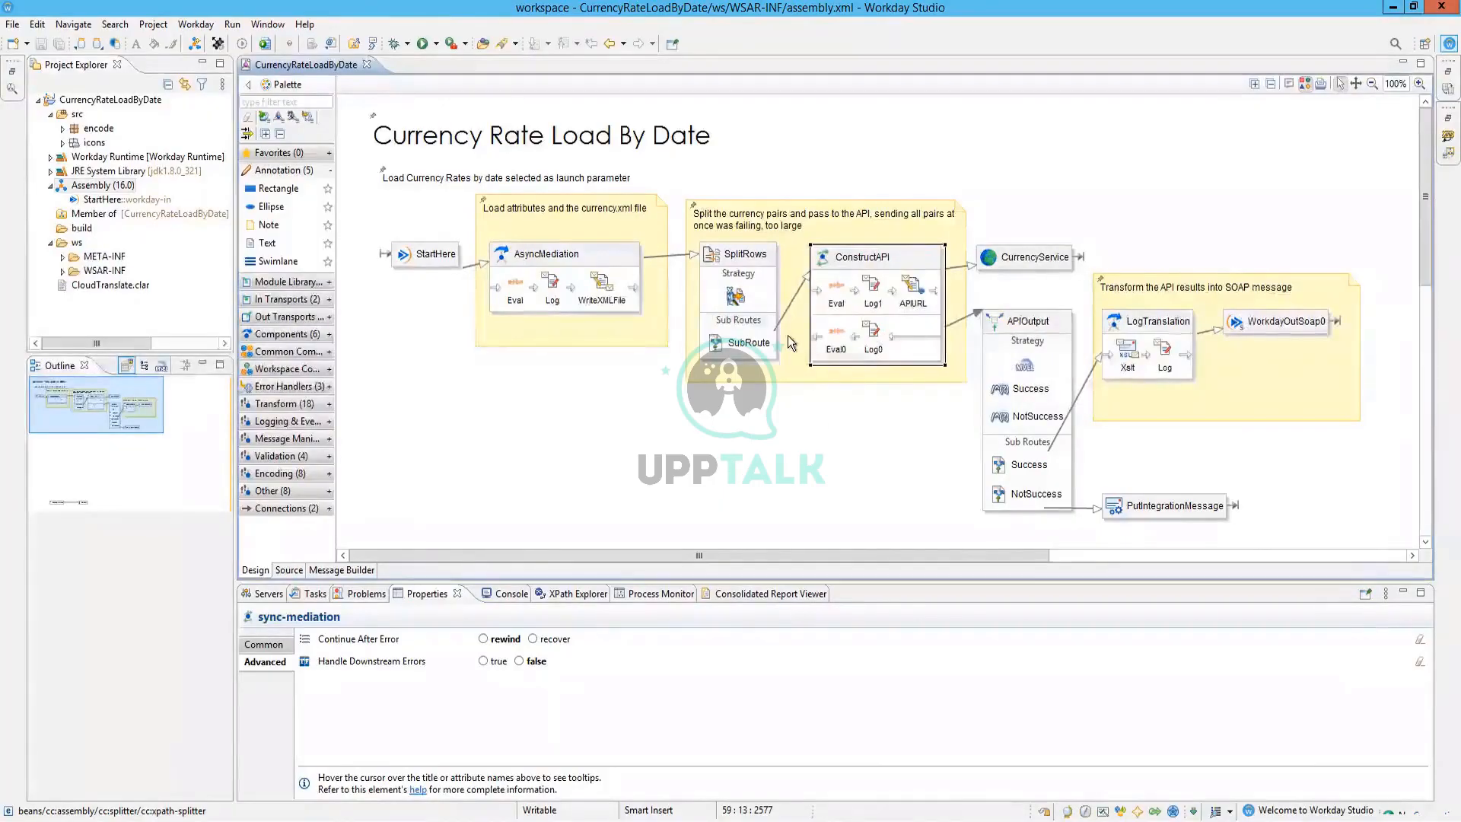
{"action": "double_click", "coordinate": [733, 259]}
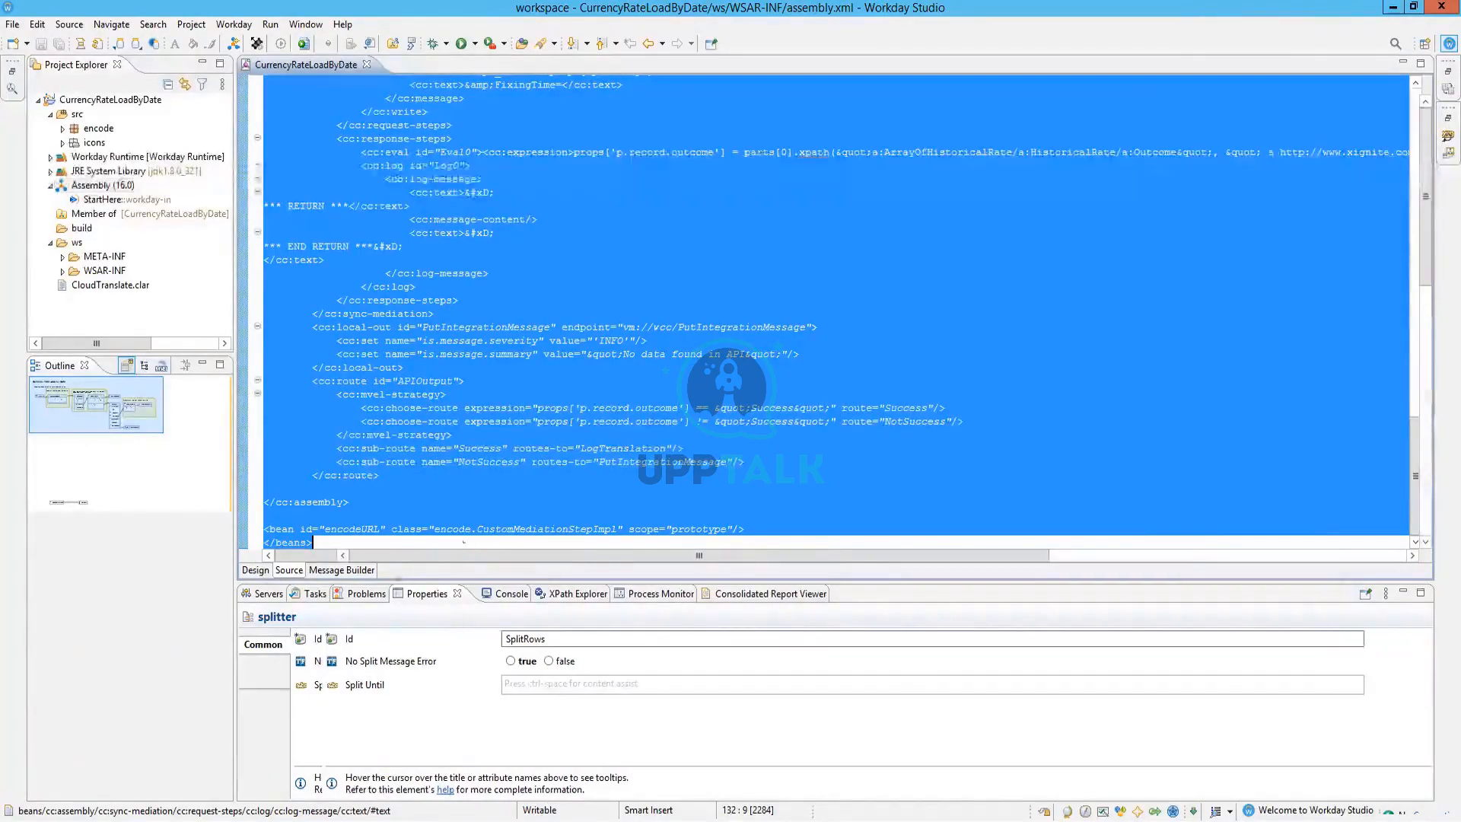
{"action": "left_click", "coordinate": [245, 572]}
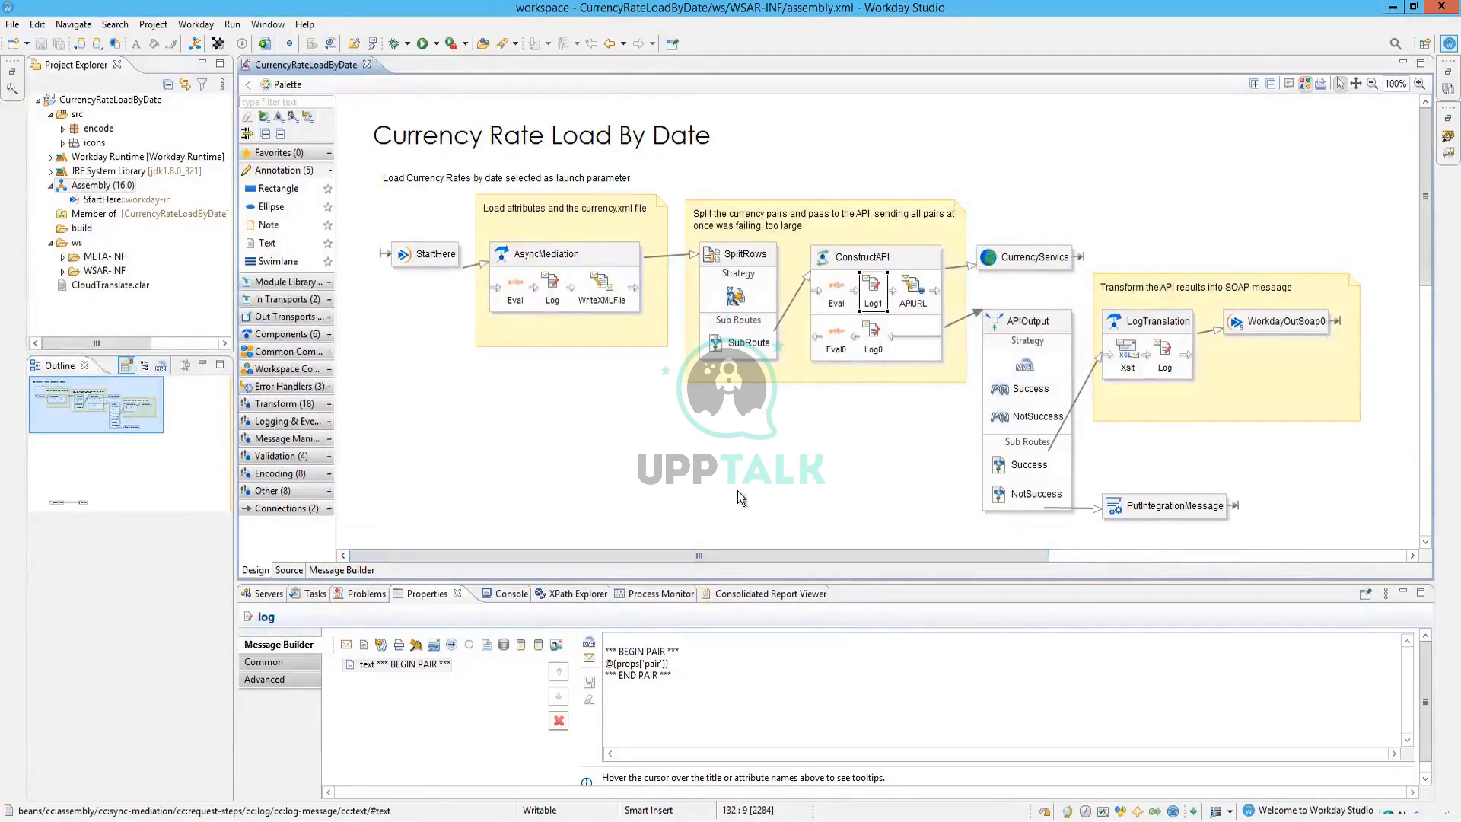
{"action": "mouse_move", "coordinate": [737, 490]}
{"action": "left_click_drag", "start_coordinate": [746, 558], "coordinate": [642, 588]}
{"action": "mouse_move", "coordinate": [610, 431]}
Examine the APIURL write step in ConstructAPI and highlight the GetHistoricalRates service URL in its first text entry
{"action": "left_click", "coordinate": [909, 312]}
{"action": "left_click", "coordinate": [909, 308]}
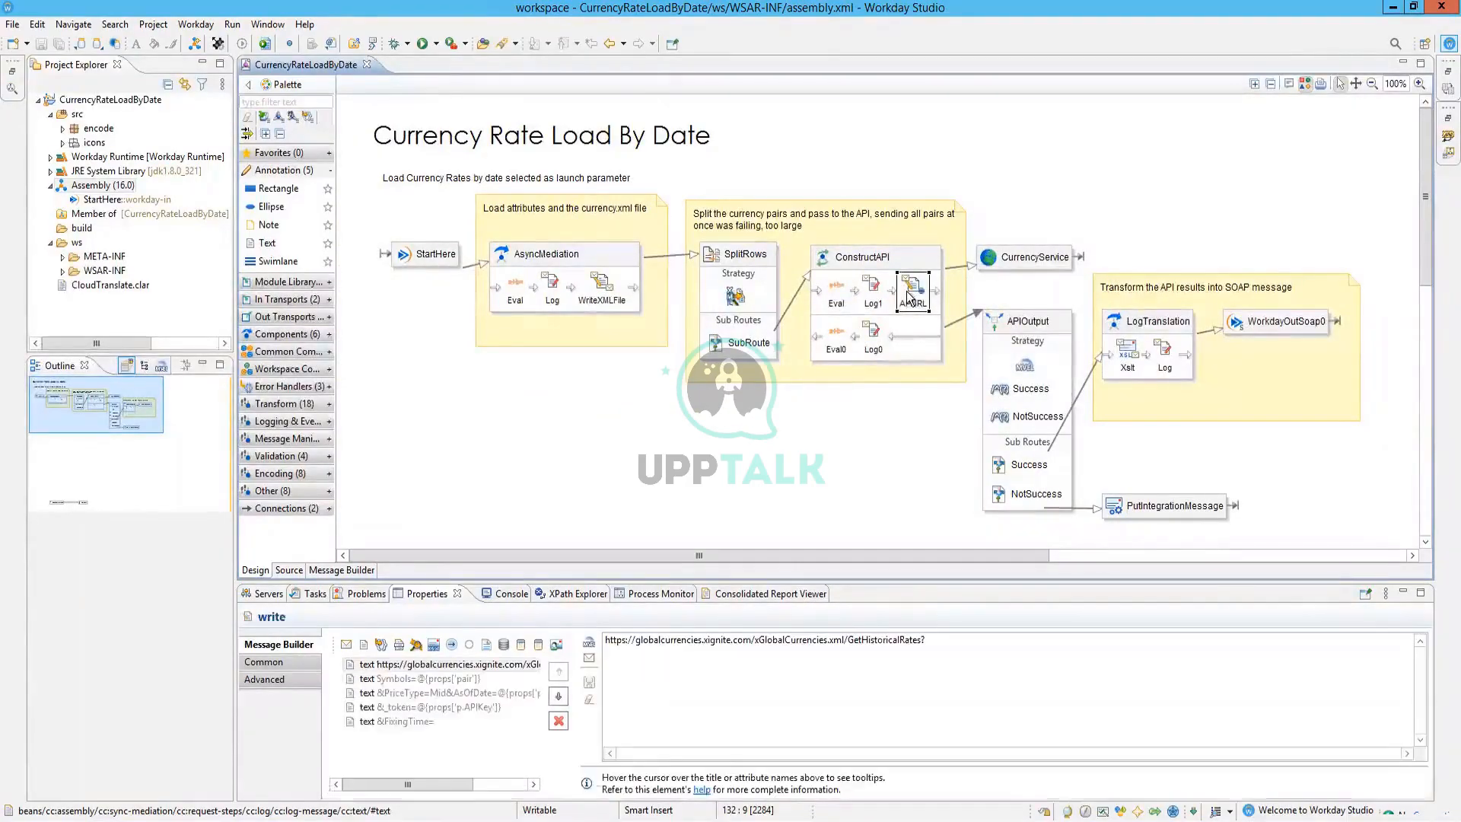
{"action": "double_click", "coordinate": [876, 642]}
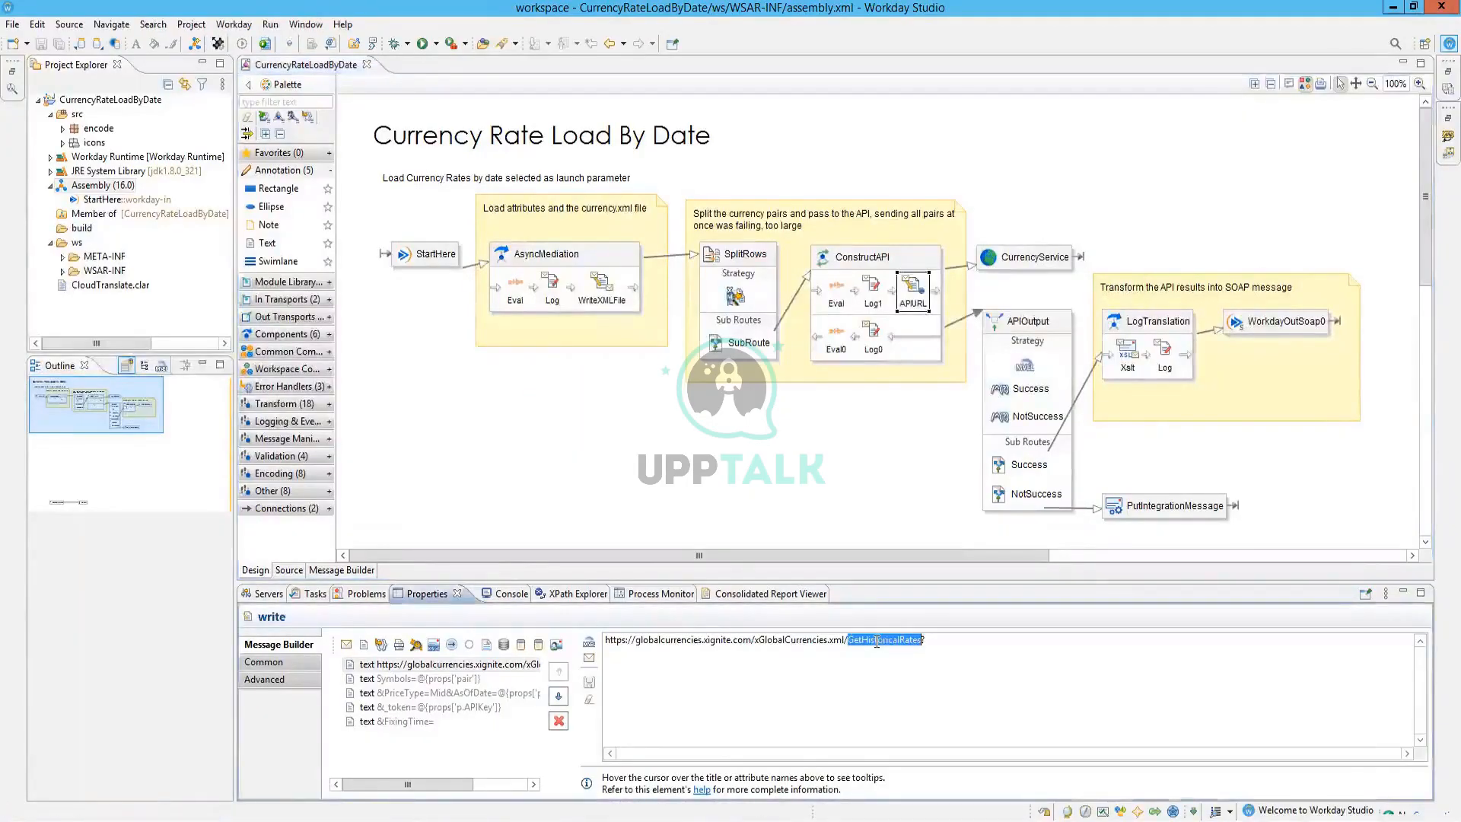
{"action": "triple_click", "coordinate": [877, 641]}
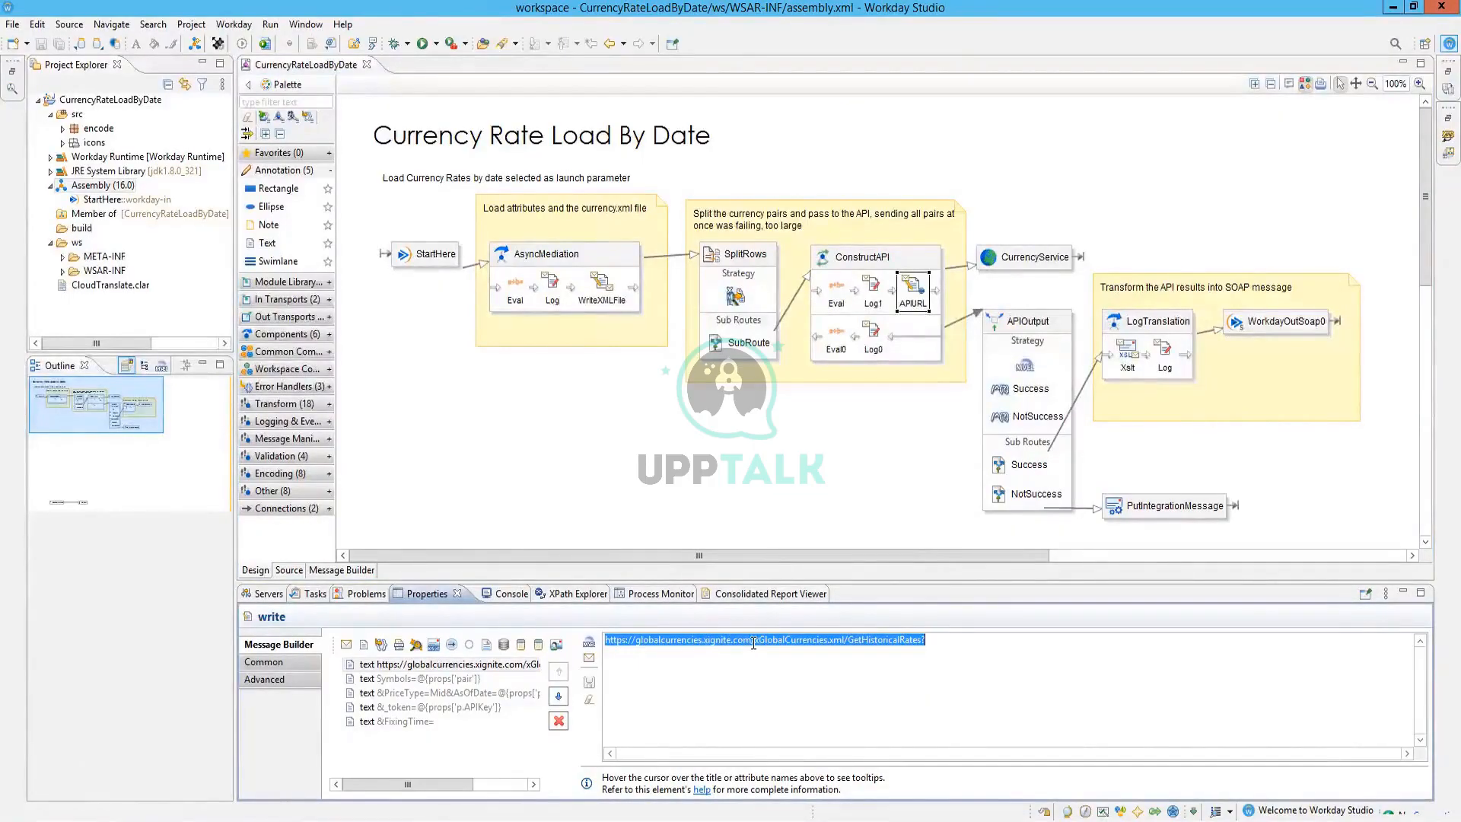
Review the Log1 request step and the Eval0 and Log0 response steps in ConstructAPI
{"action": "left_click", "coordinate": [873, 295]}
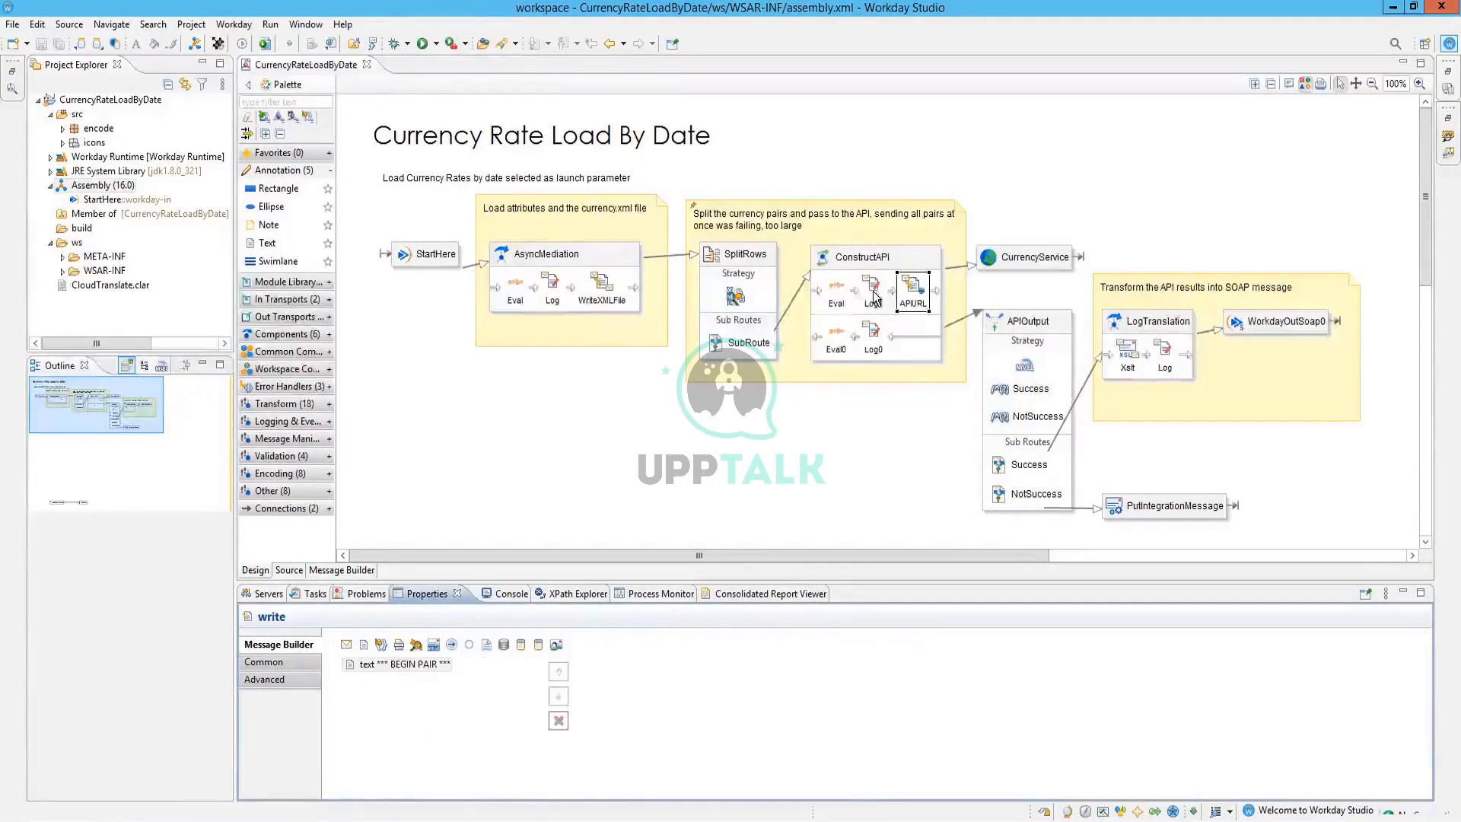
{"action": "left_click", "coordinate": [837, 332]}
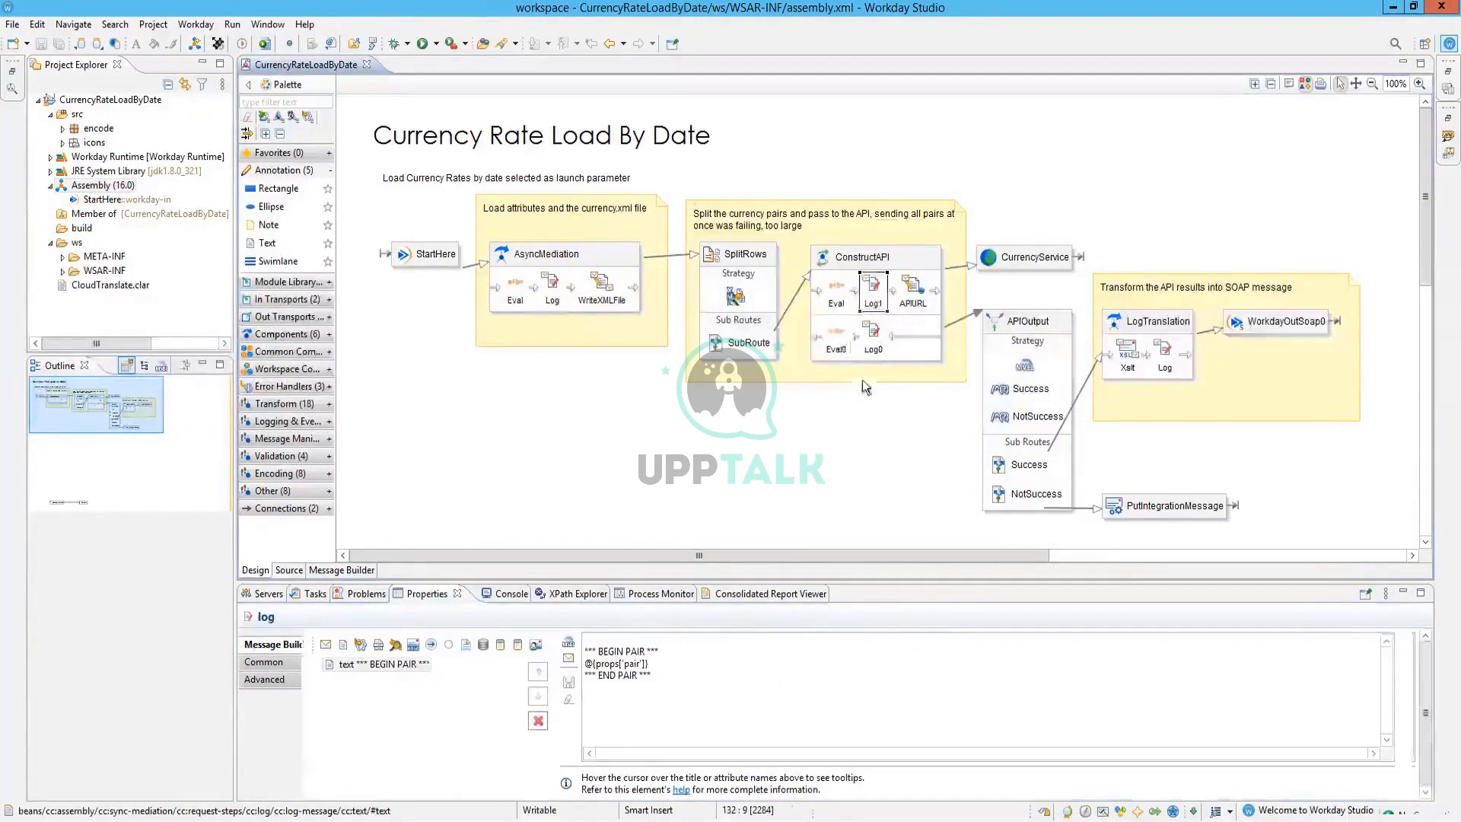
{"action": "left_click", "coordinate": [875, 339]}
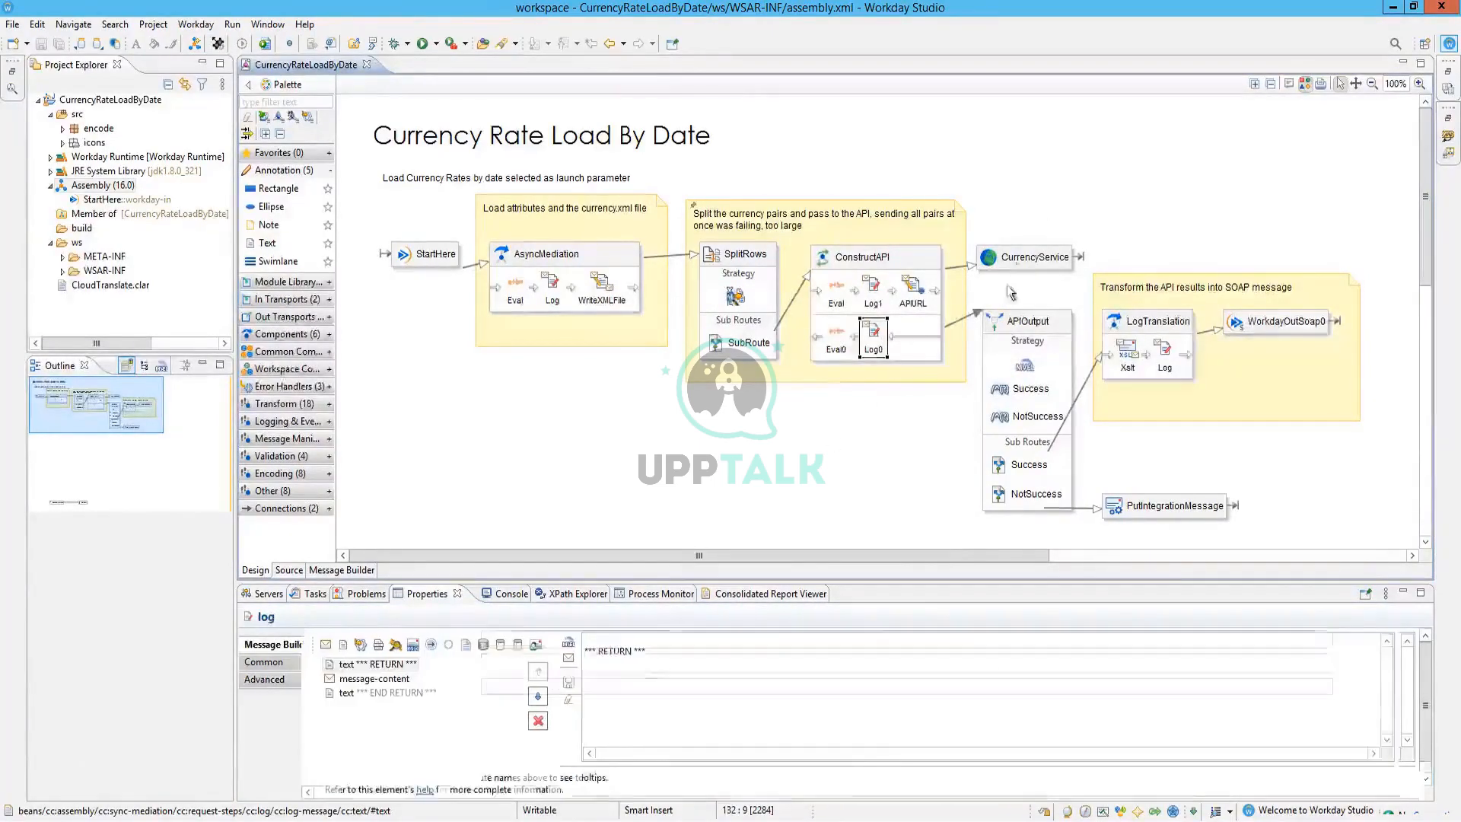
Examine the advanced and common properties of the CurrencyService HTTP-out component, including its endpoint and HTTP method
{"action": "left_click", "coordinate": [1017, 259]}
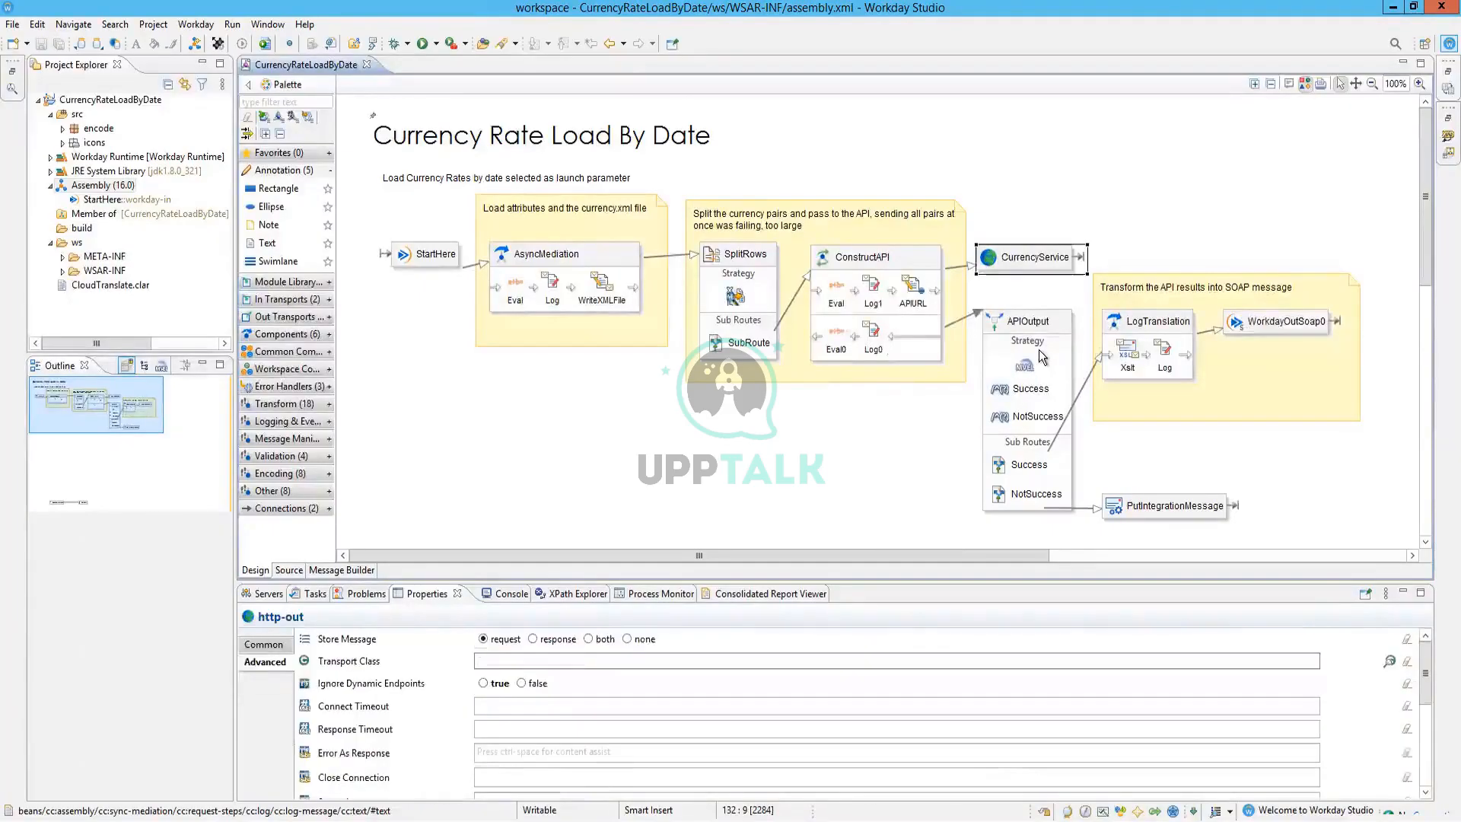
{"action": "mouse_move", "coordinate": [1038, 349]}
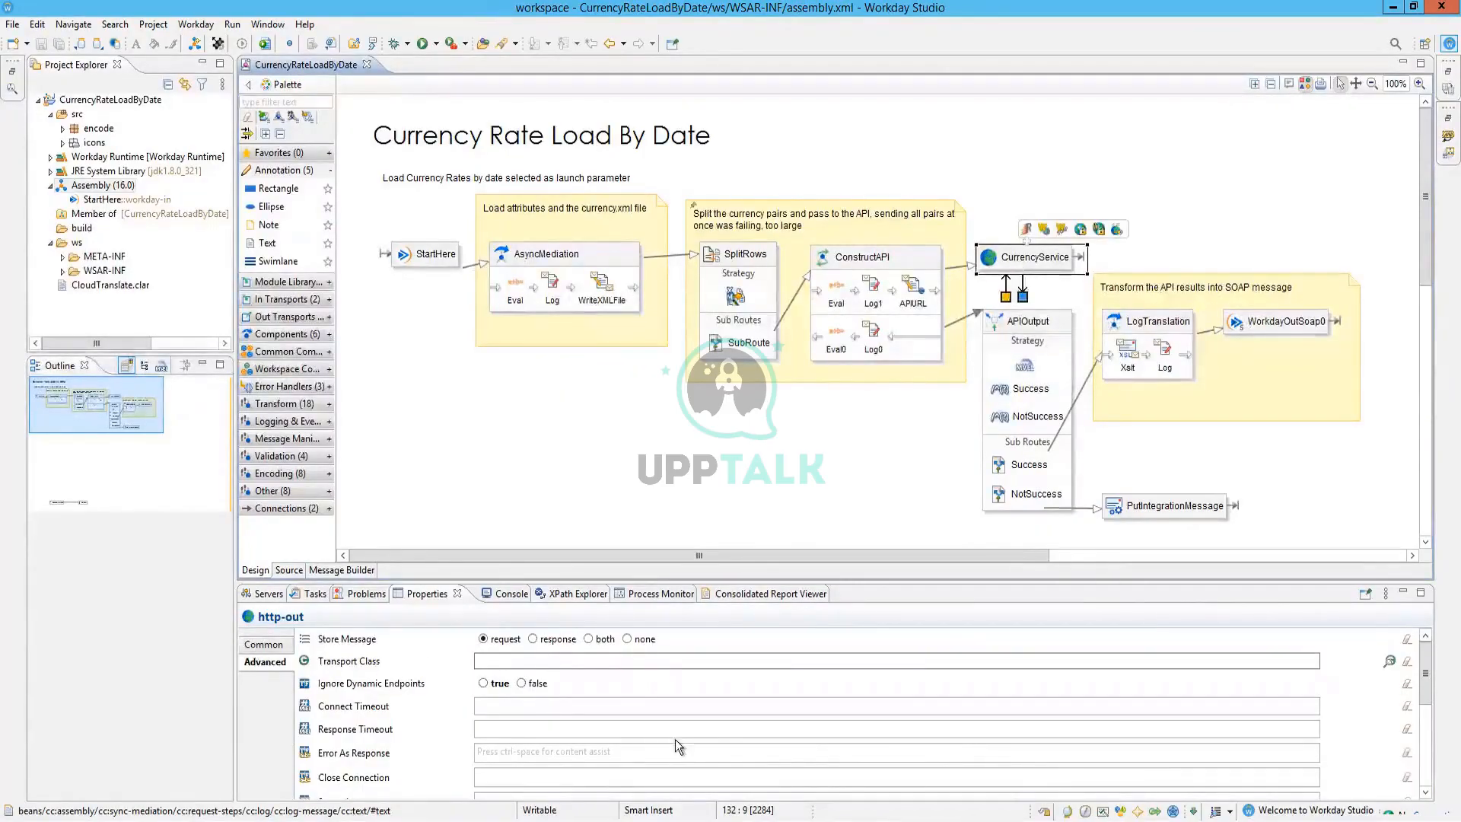
{"action": "scroll", "coordinate": [403, 703], "scroll_direction": "down", "scroll_amount": 5}
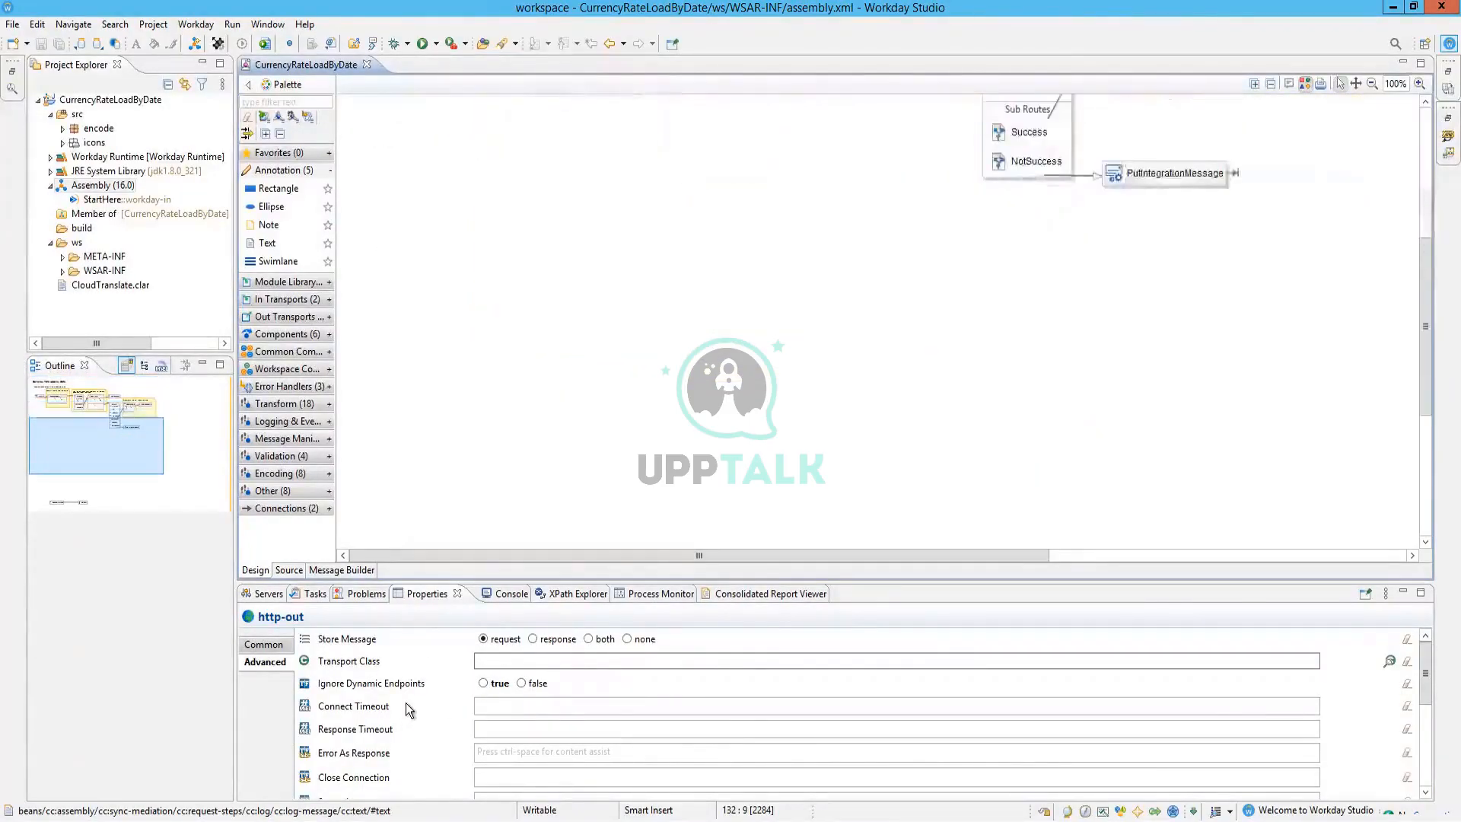
{"action": "scroll", "coordinate": [500, 732], "scroll_direction": "up", "scroll_amount": 5}
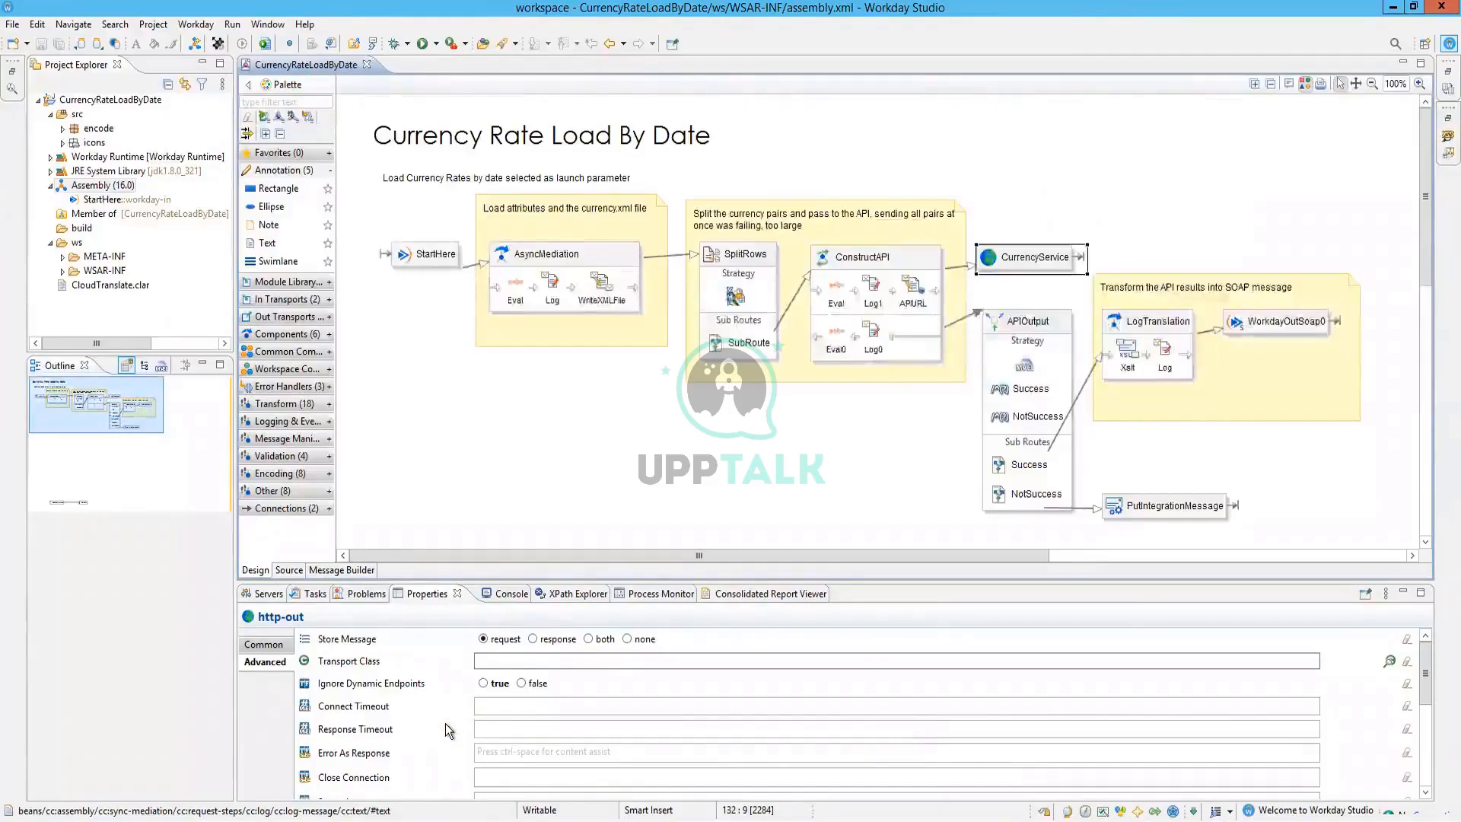
{"action": "scroll", "coordinate": [445, 723], "scroll_direction": "down", "scroll_amount": 5}
{"action": "scroll", "coordinate": [445, 723], "scroll_direction": "up", "scroll_amount": 5}
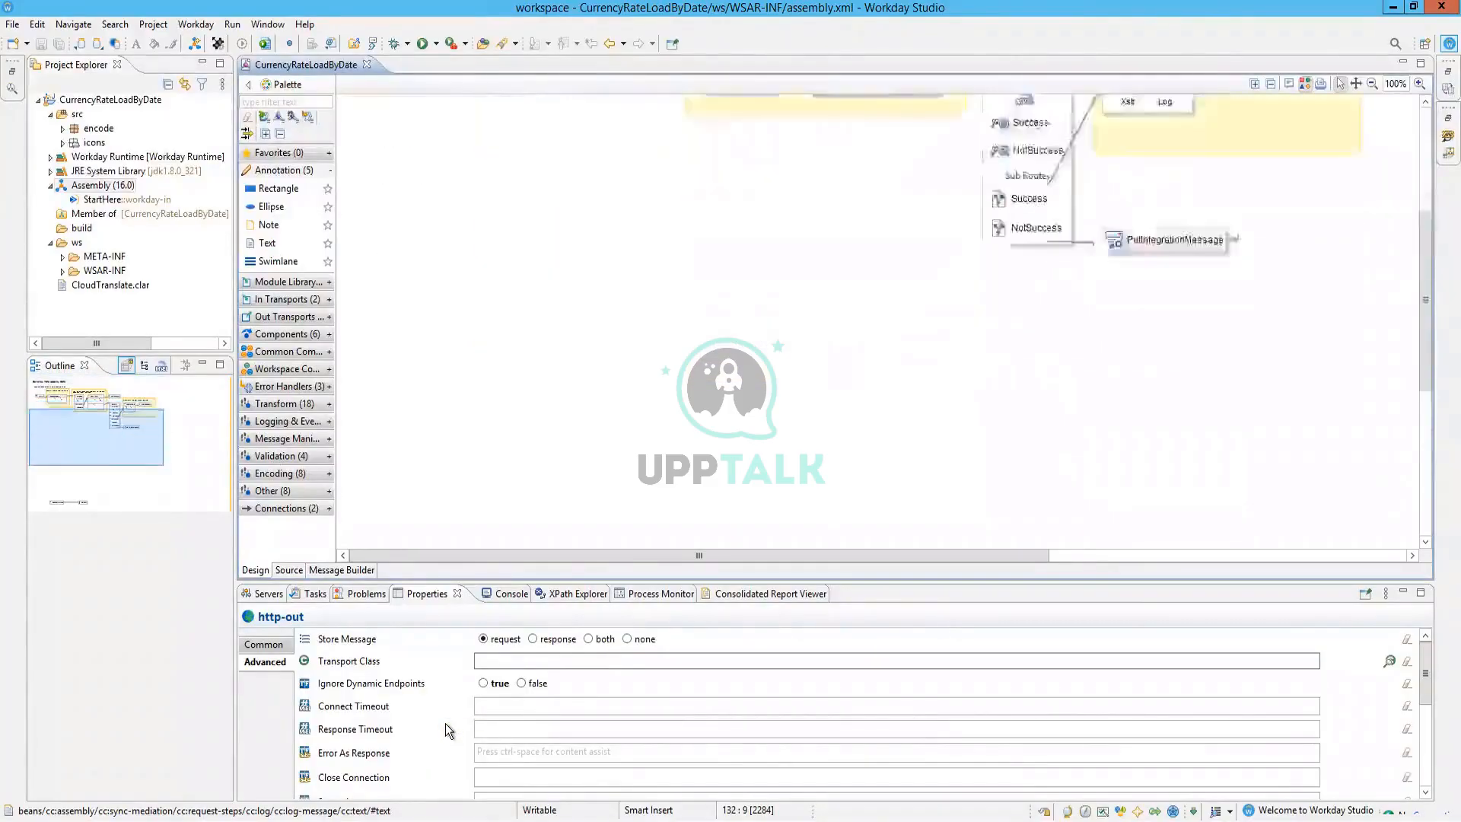
{"action": "left_click", "coordinate": [249, 645]}
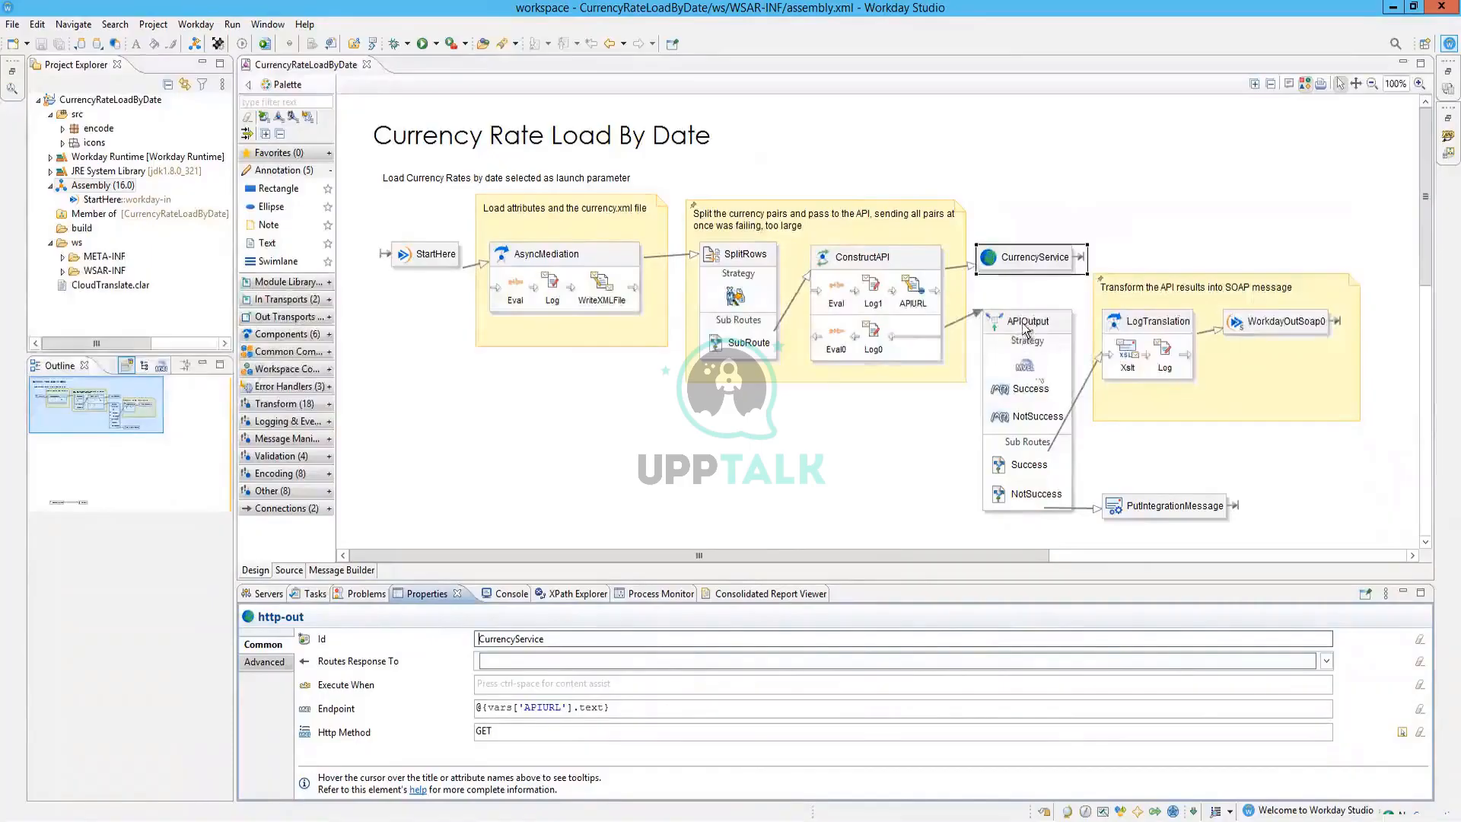
Examine the APIOutput route's strategy, its Success and NotSuccess conditions, and the targets of both sub-routes
{"action": "left_click", "coordinate": [1024, 367]}
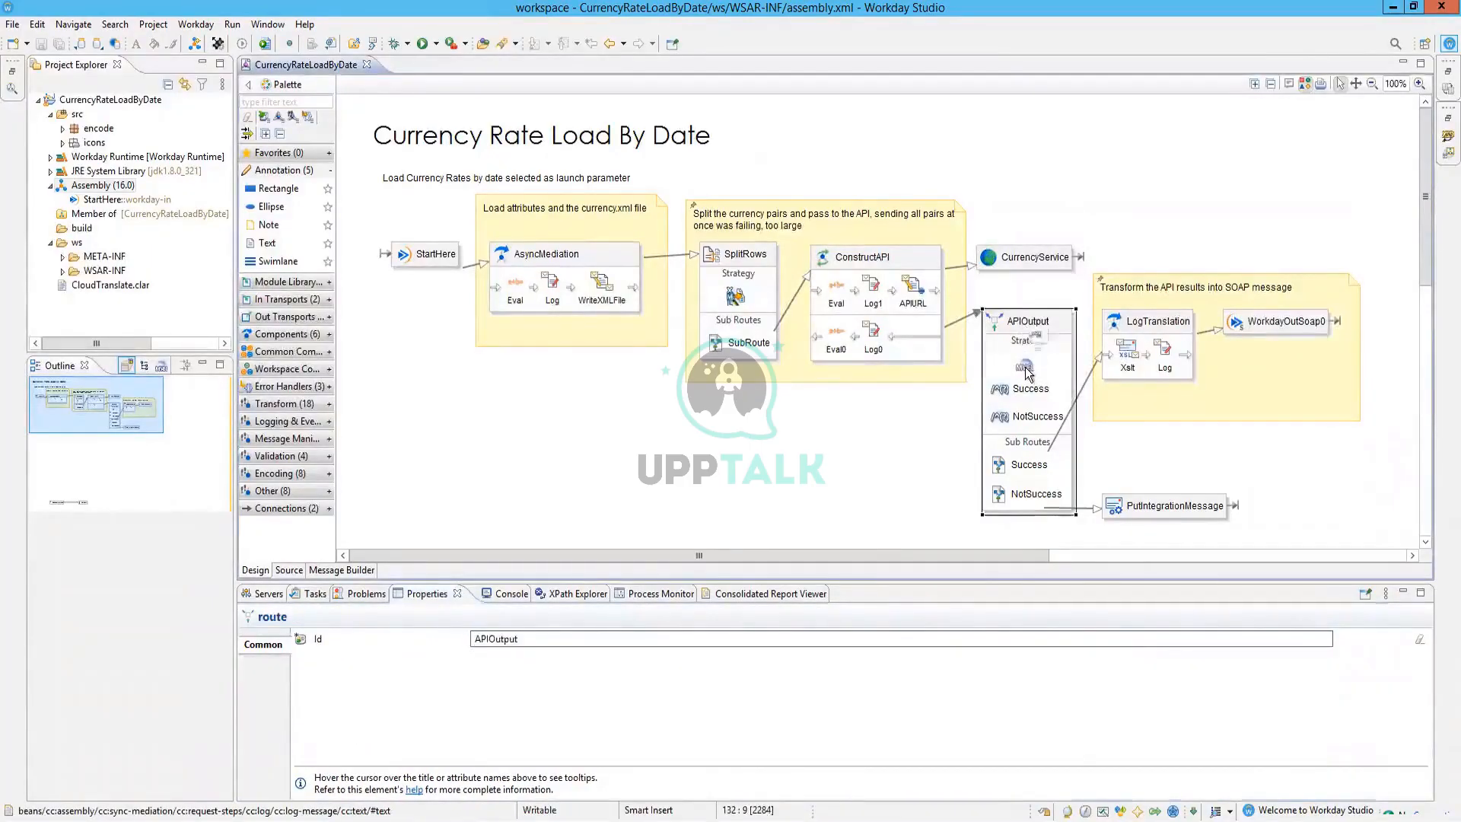
{"action": "left_click", "coordinate": [1024, 368]}
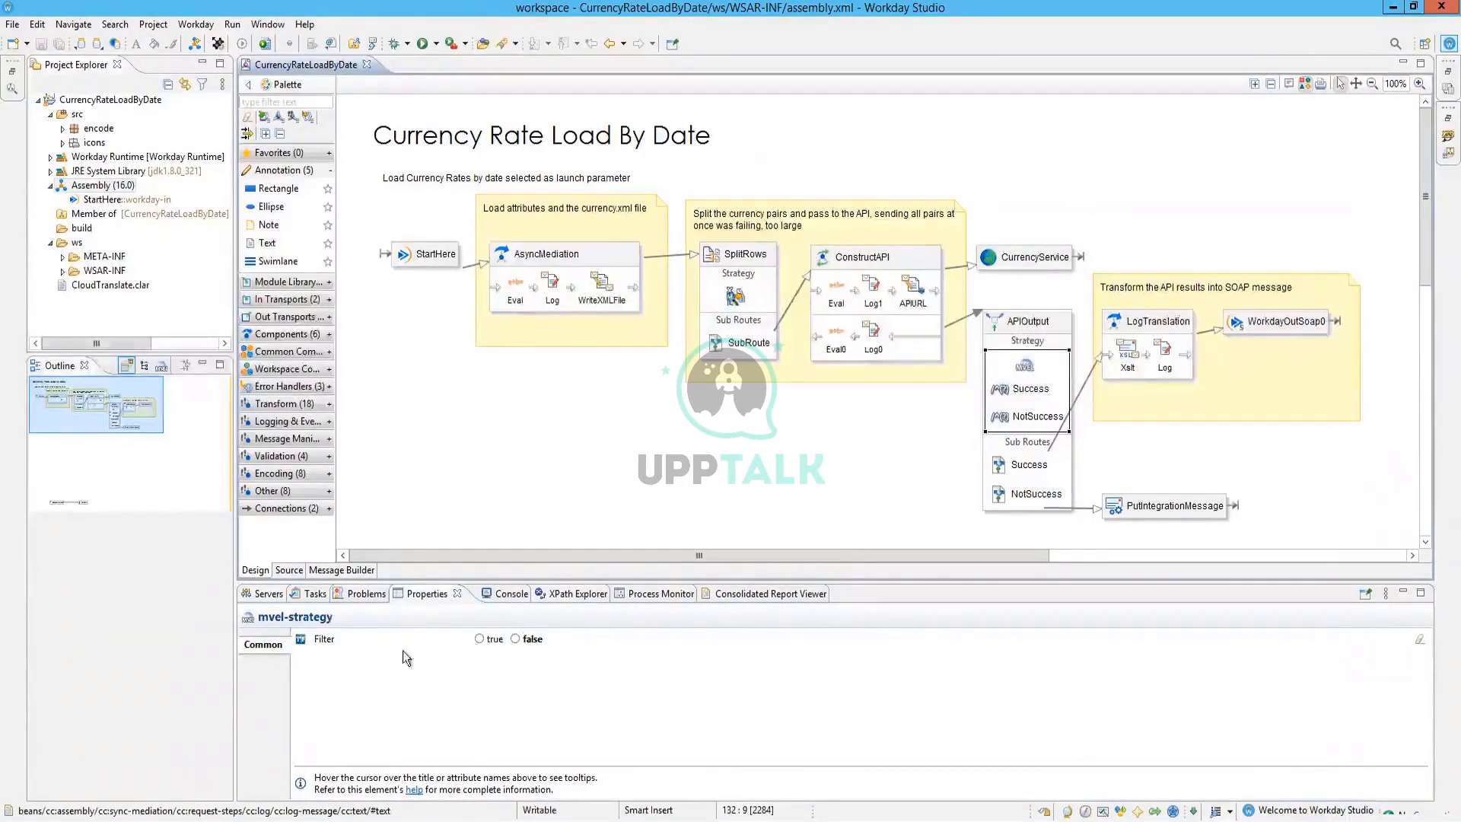
{"action": "left_click", "coordinate": [1027, 391]}
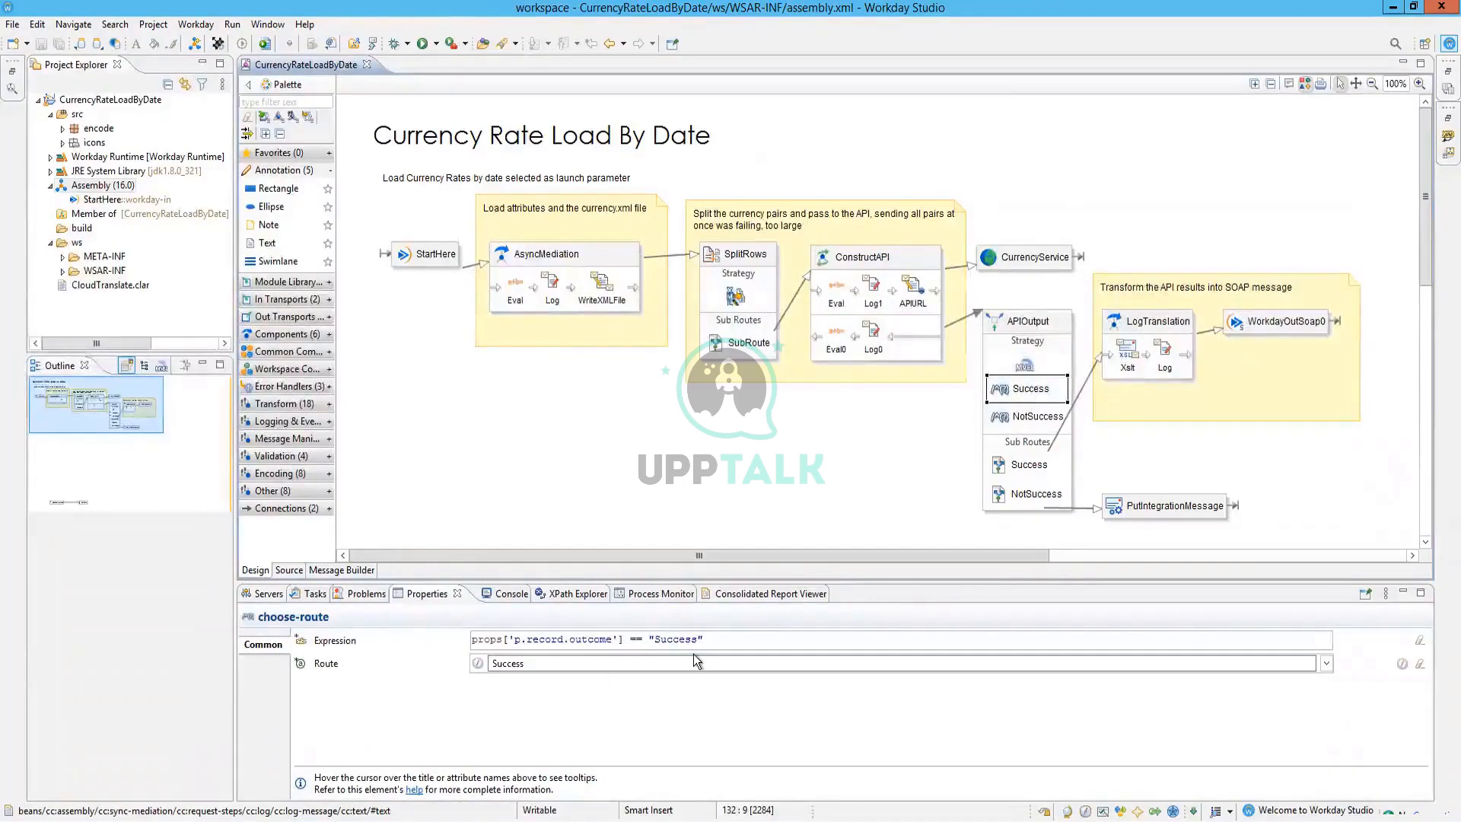
{"action": "left_click", "coordinate": [1038, 418]}
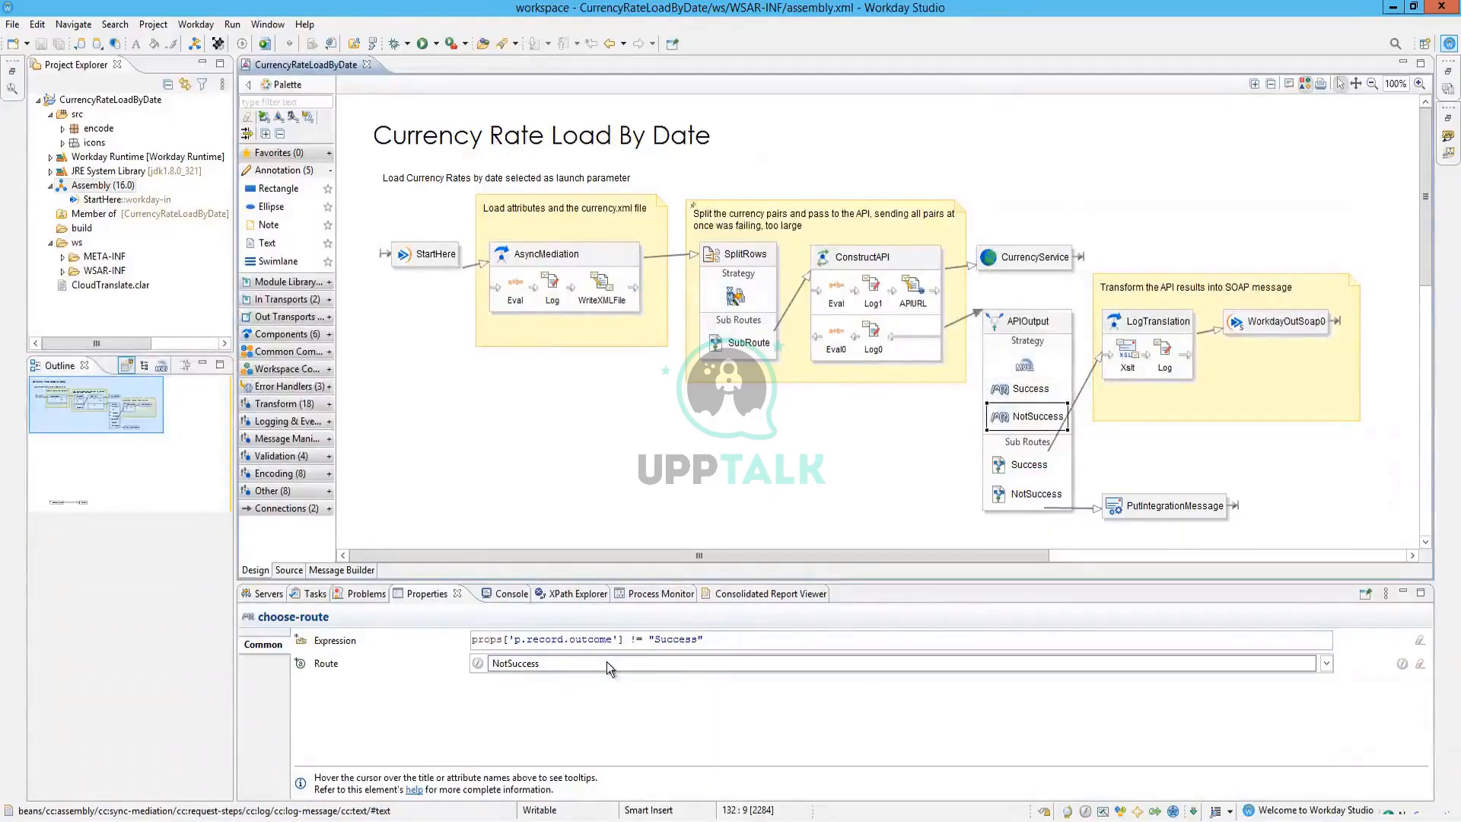
{"action": "left_click", "coordinate": [1029, 465]}
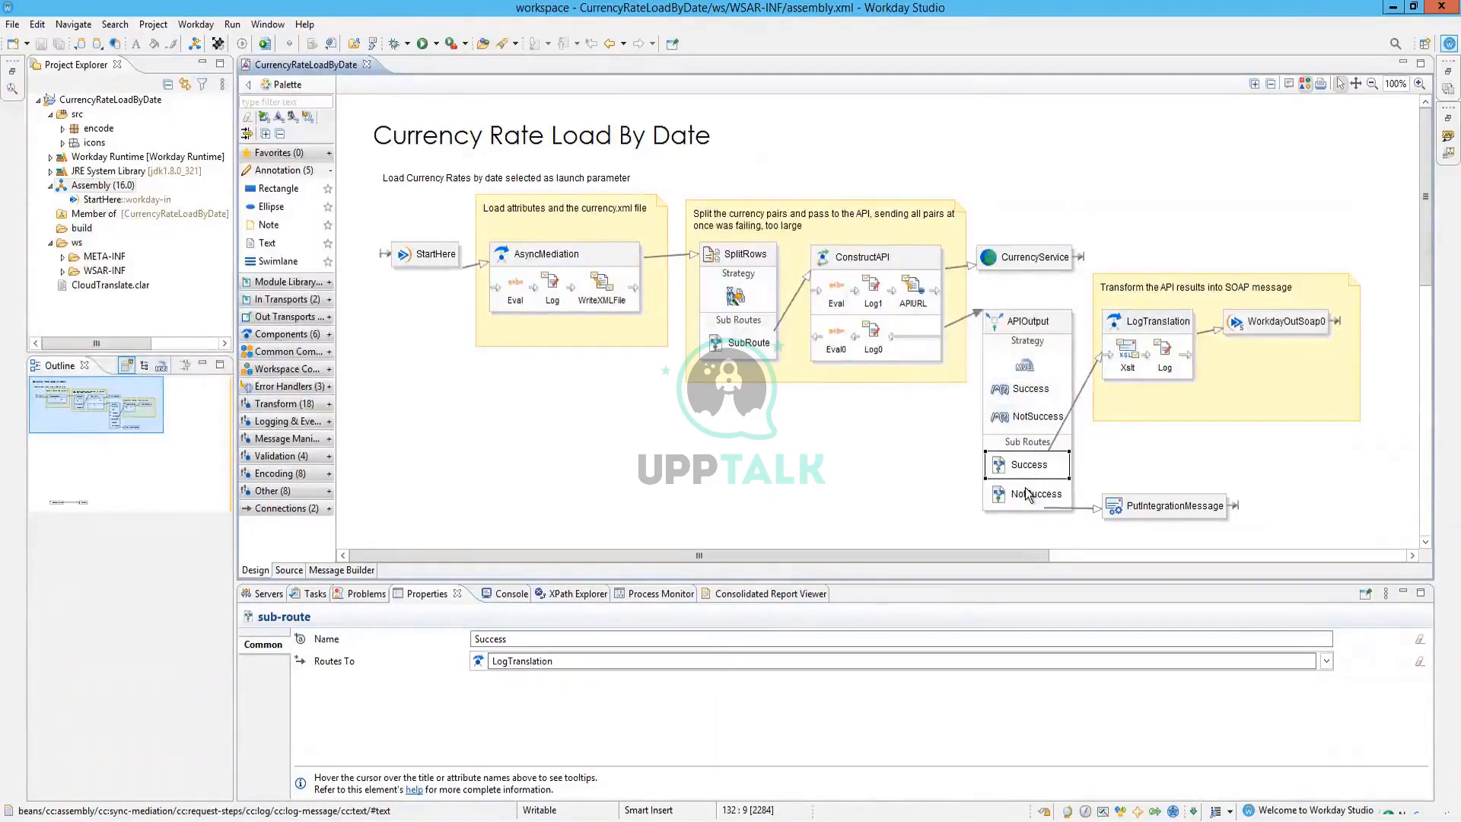
{"action": "left_click", "coordinate": [1029, 495]}
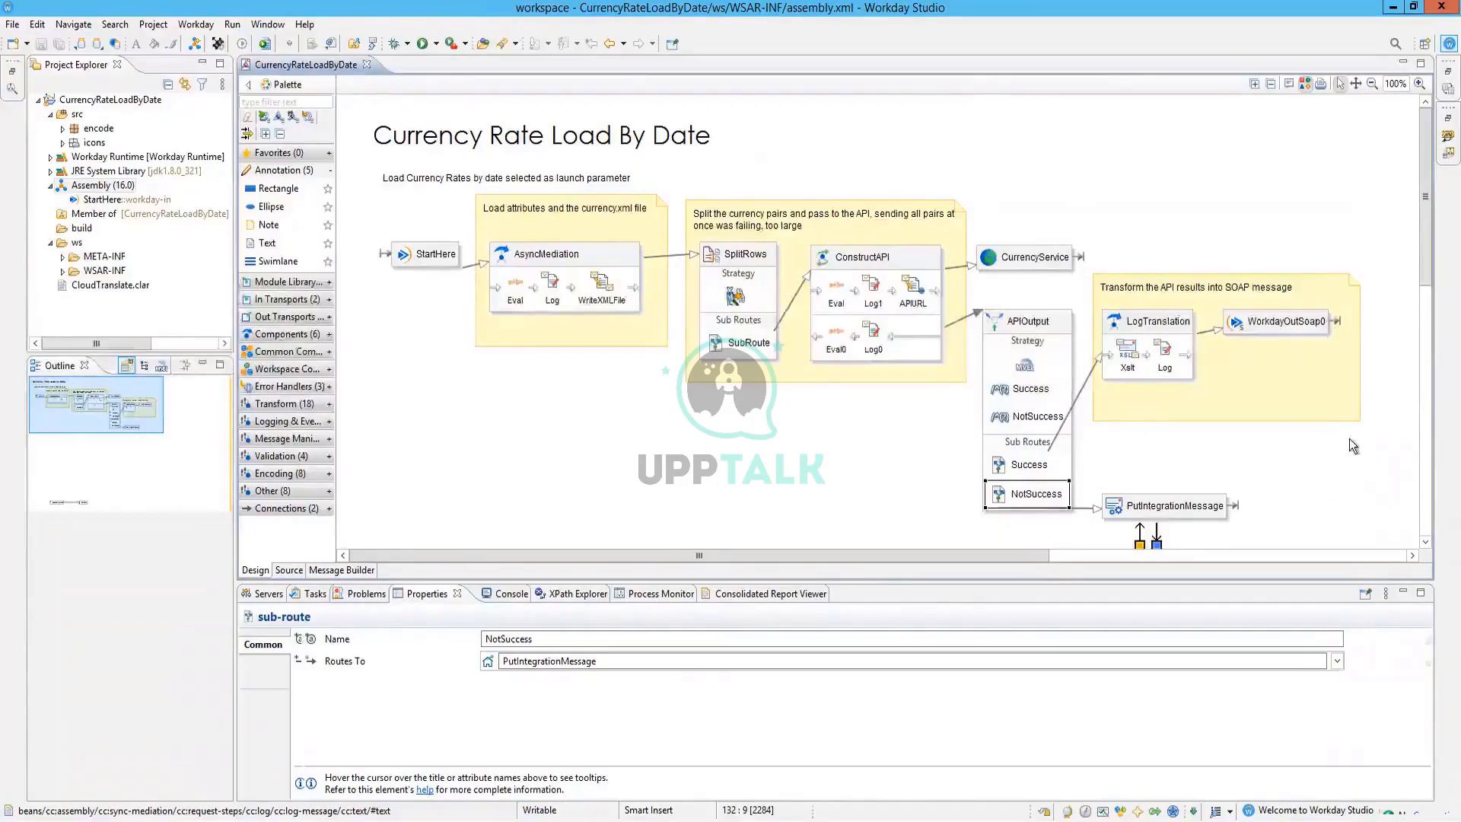
Select xIgniteTransformationRateImportCurrencyRates.xsl from the WSAR-INF folder as the URL file of the Xslt step in LogTranslation
{"action": "left_click", "coordinate": [1126, 357]}
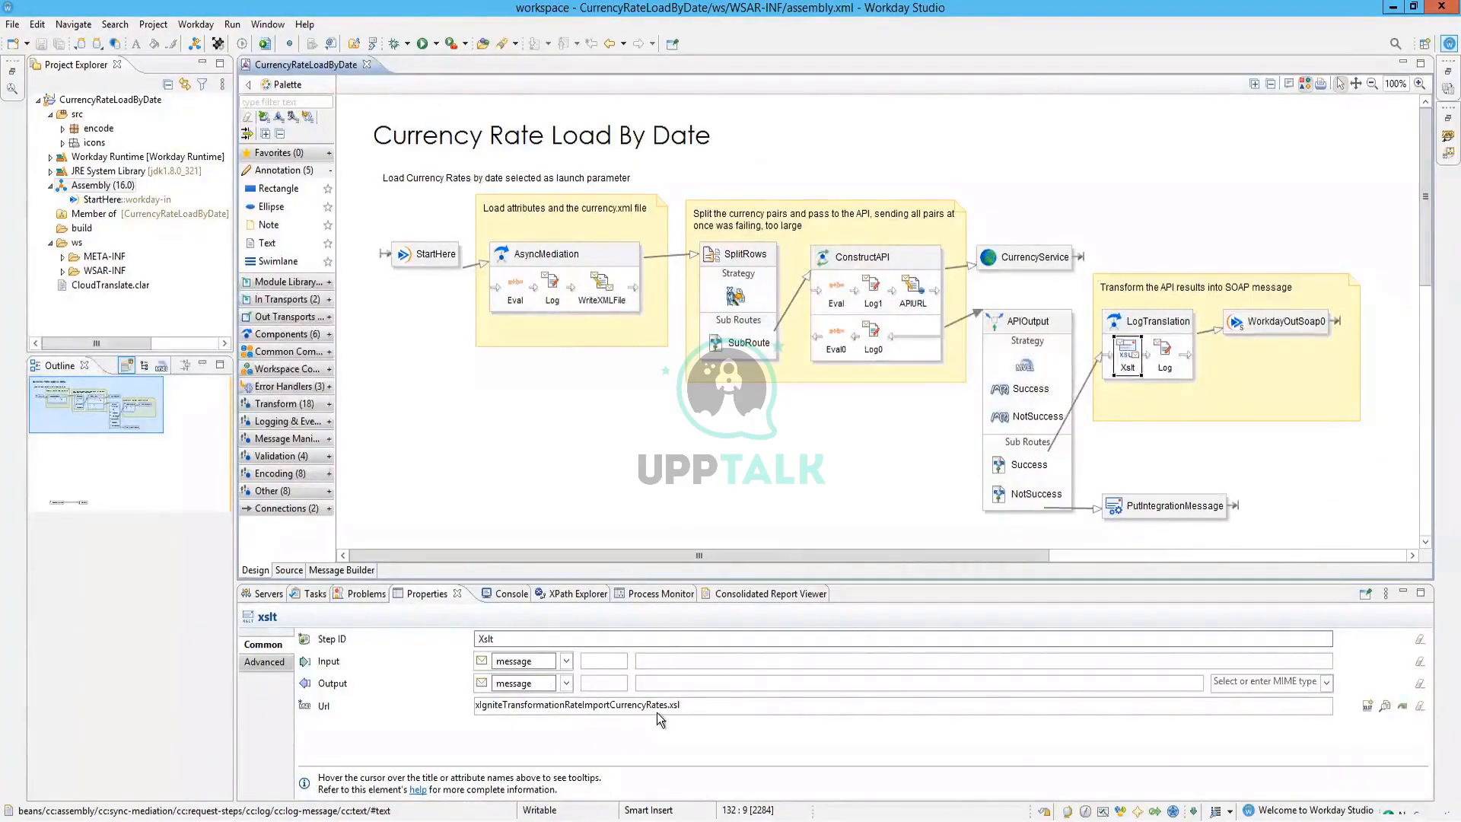
{"action": "left_click", "coordinate": [1384, 707]}
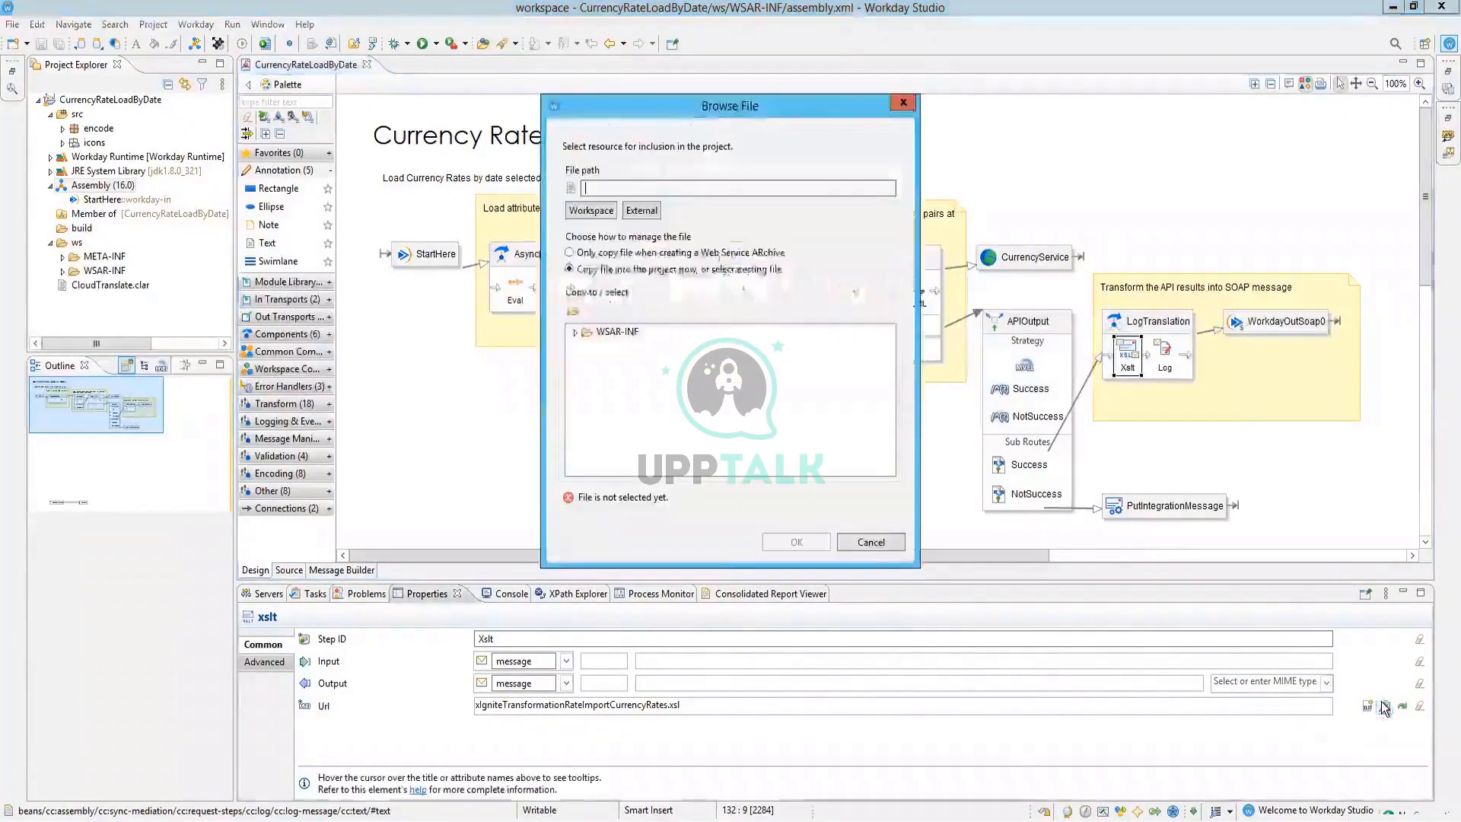
{"action": "left_click", "coordinate": [618, 333]}
{"action": "left_click", "coordinate": [576, 332]}
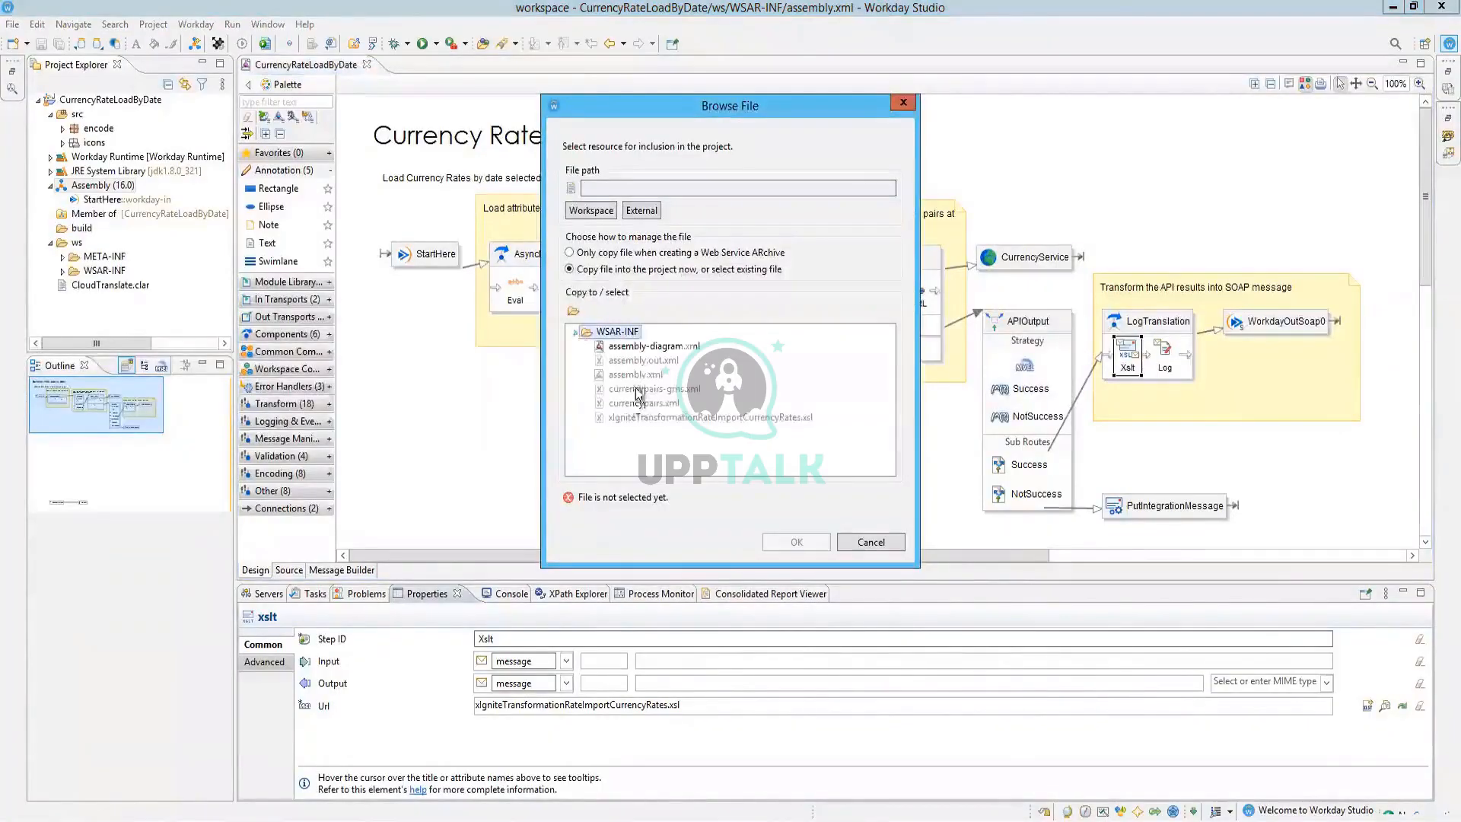
{"action": "left_click", "coordinate": [696, 420]}
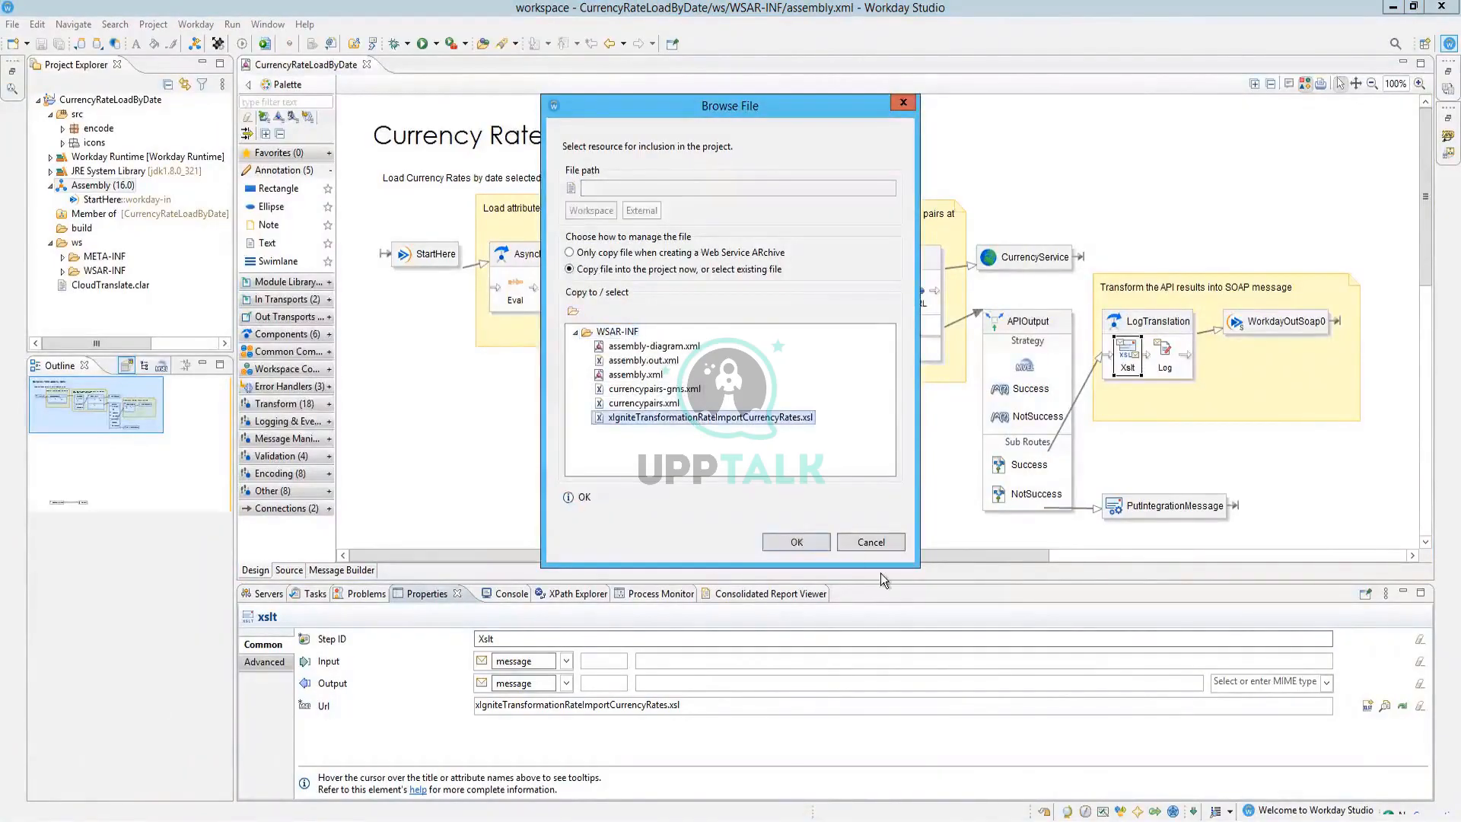
{"action": "left_click", "coordinate": [794, 541]}
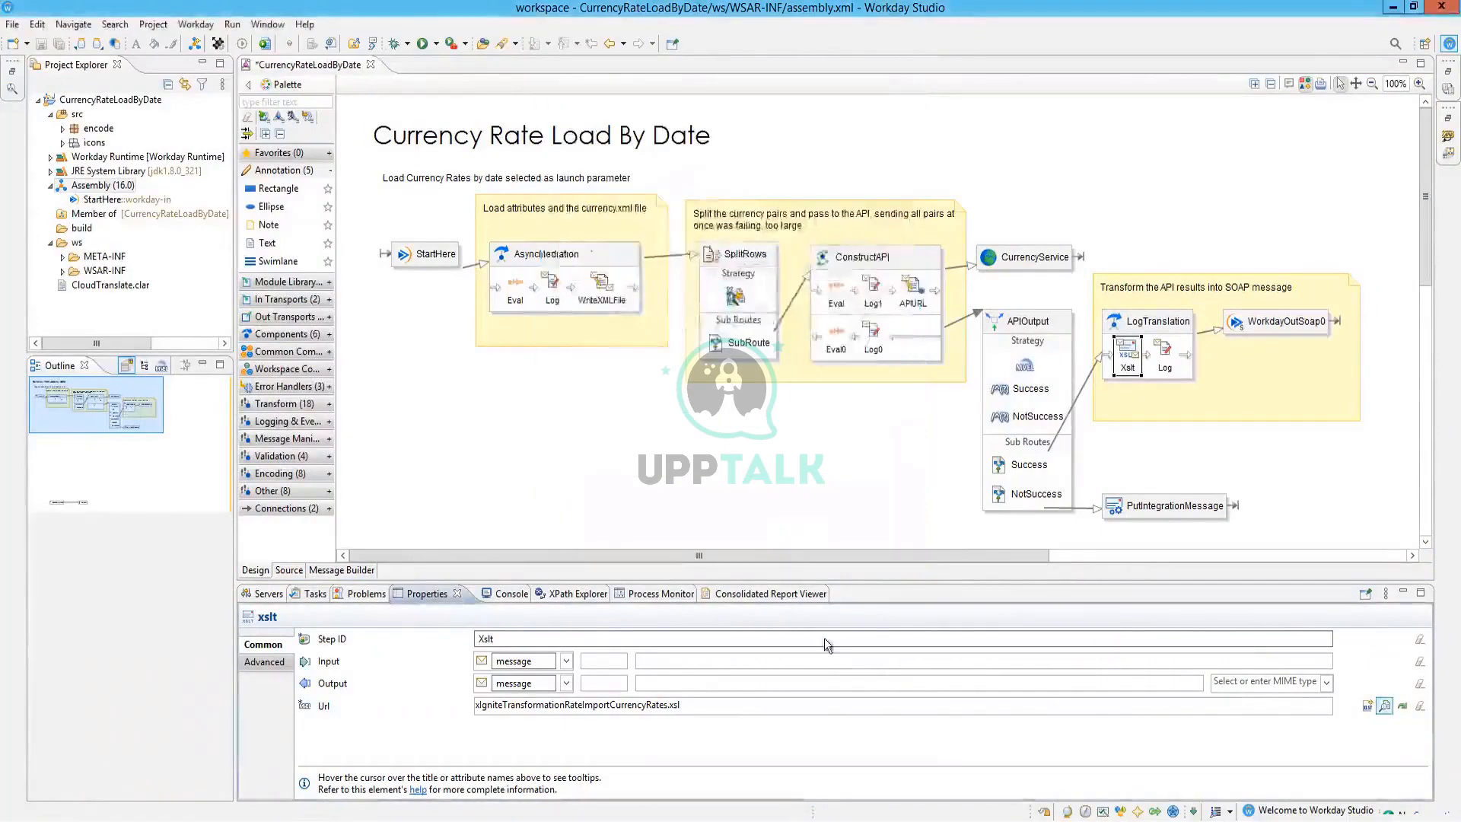
Browse the WSAR-INF files available for the Xslt step's URL again and leave without choosing one
{"action": "left_click", "coordinate": [1384, 705]}
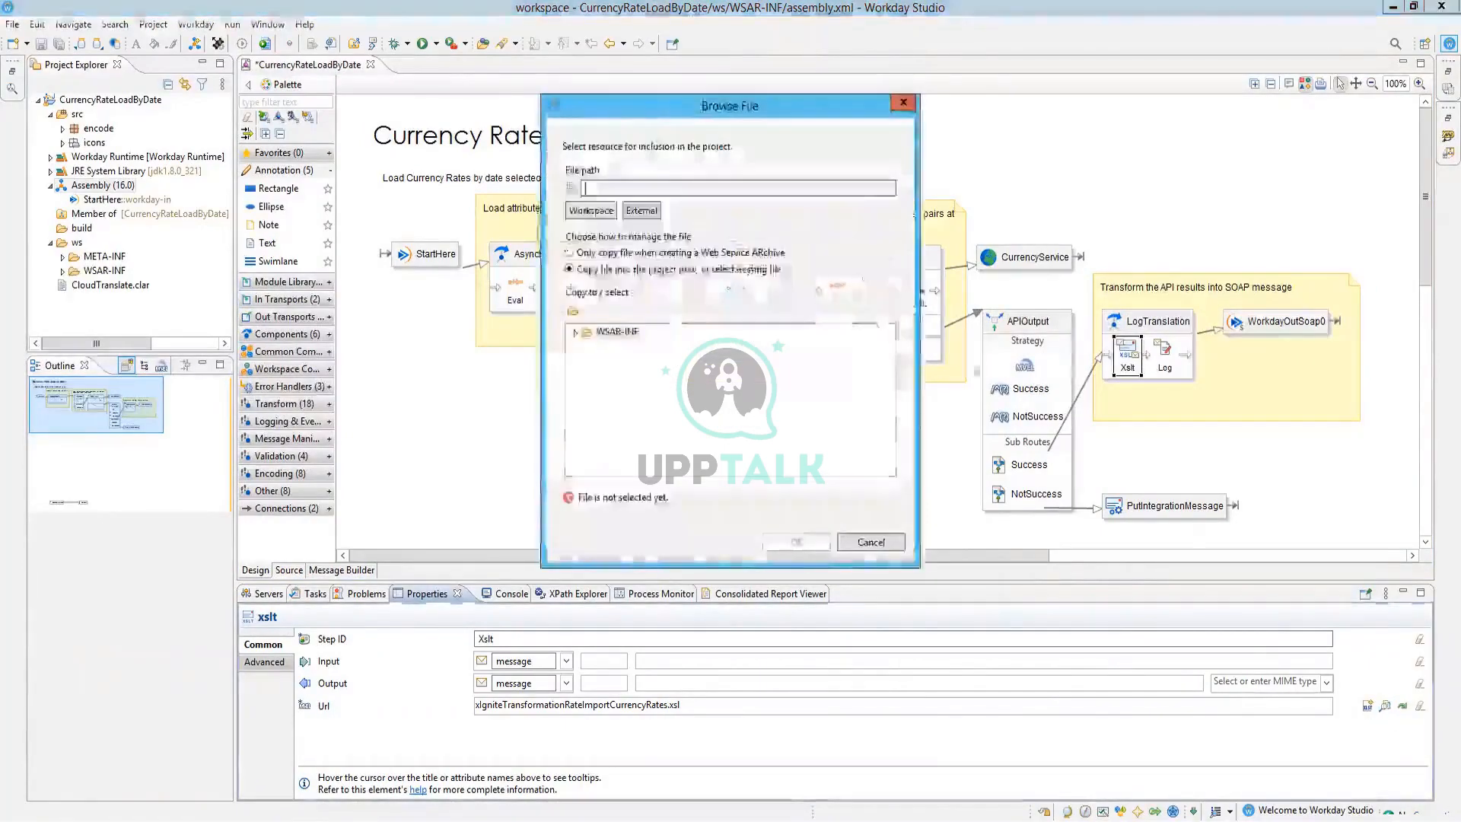
{"action": "left_click", "coordinate": [576, 331]}
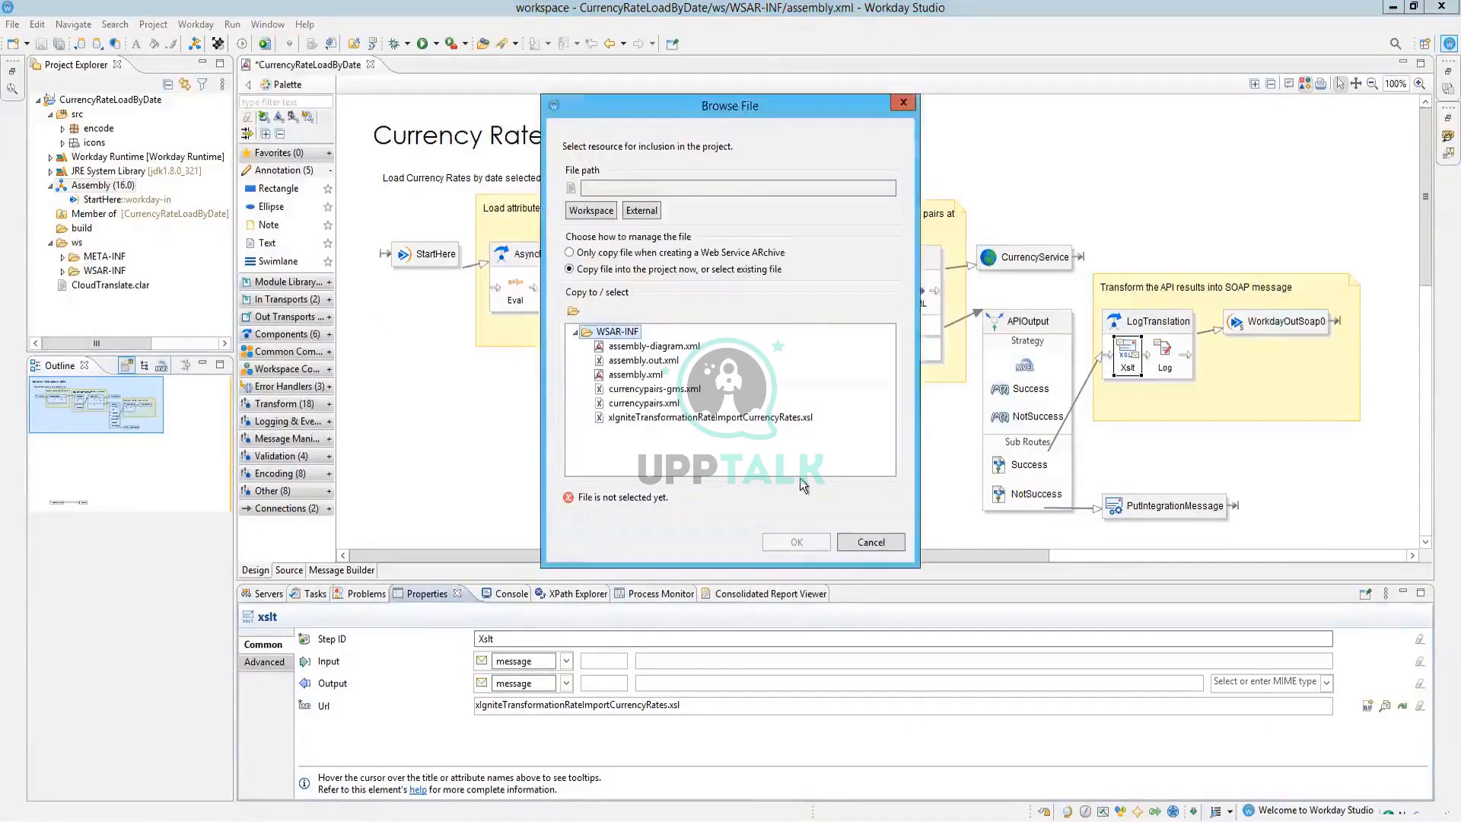
{"action": "left_click", "coordinate": [883, 540]}
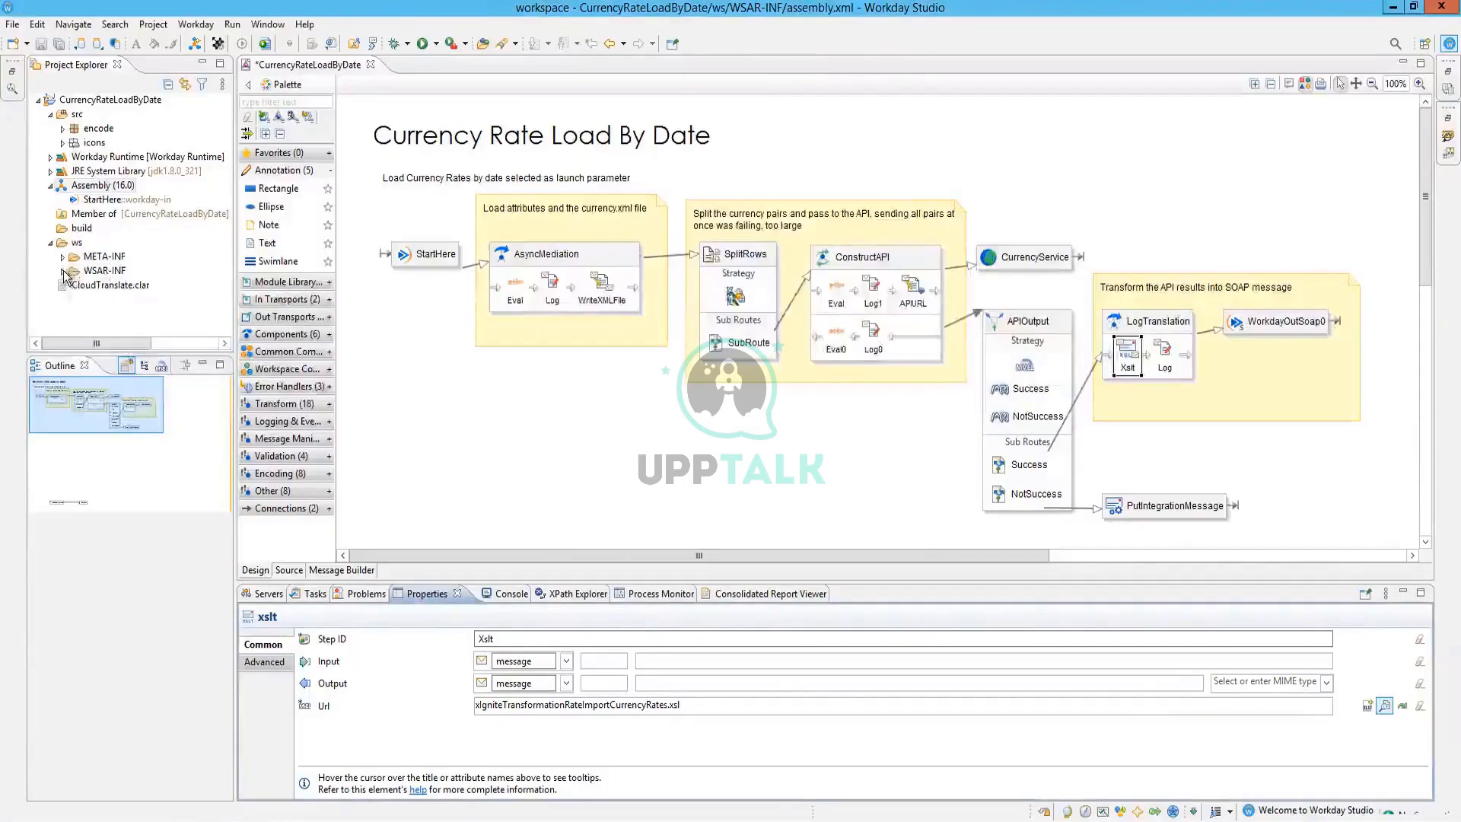
Open the project's WSAR-INF folder in File Explorer from its properties and view the xIgniteTransformationRateImportCurrencyRates stylesheet in Notepad
{"action": "left_click", "coordinate": [63, 270]}
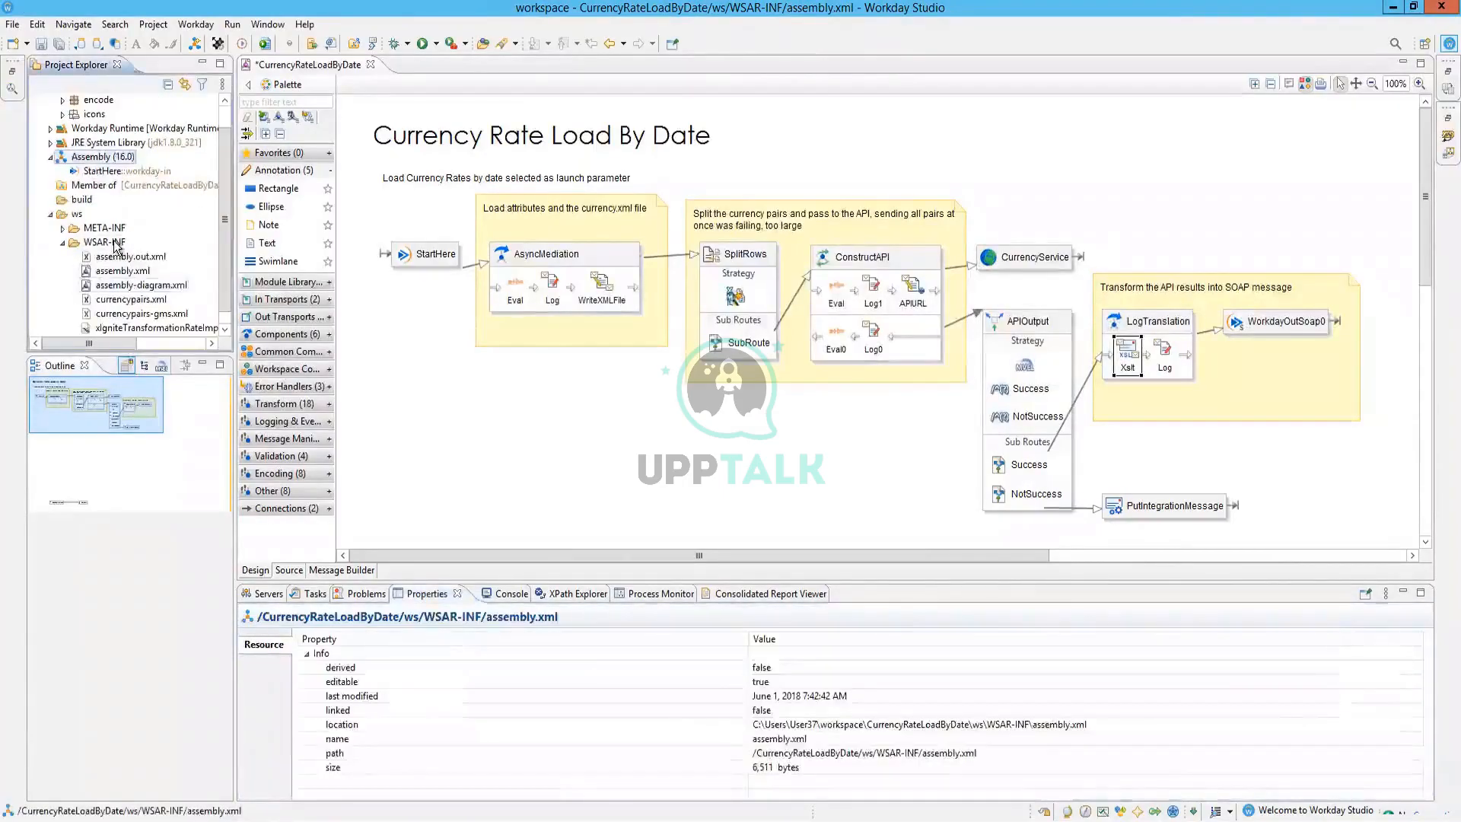
{"action": "right_click", "coordinate": [115, 243]}
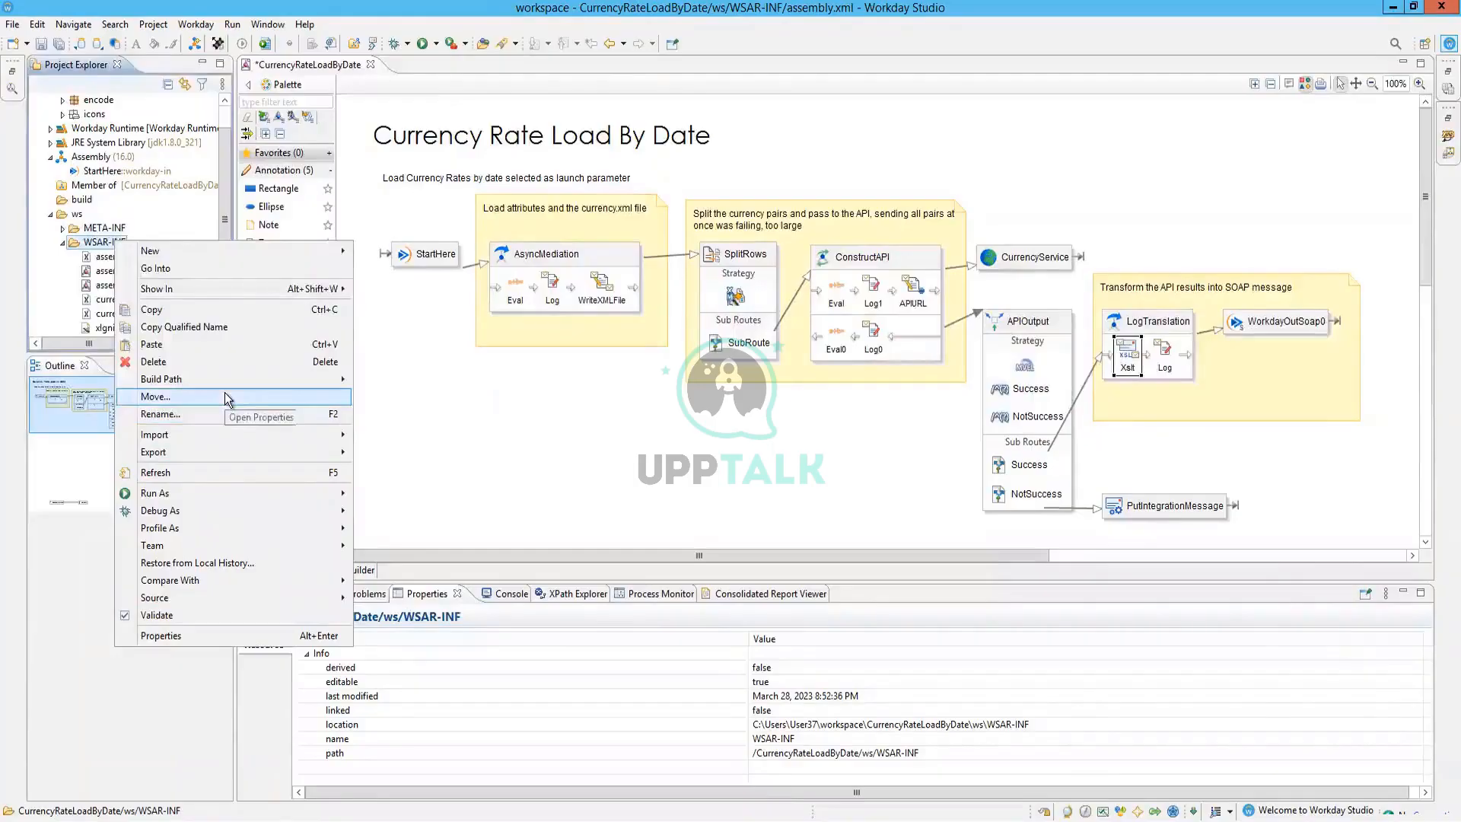
{"action": "left_click", "coordinate": [213, 634]}
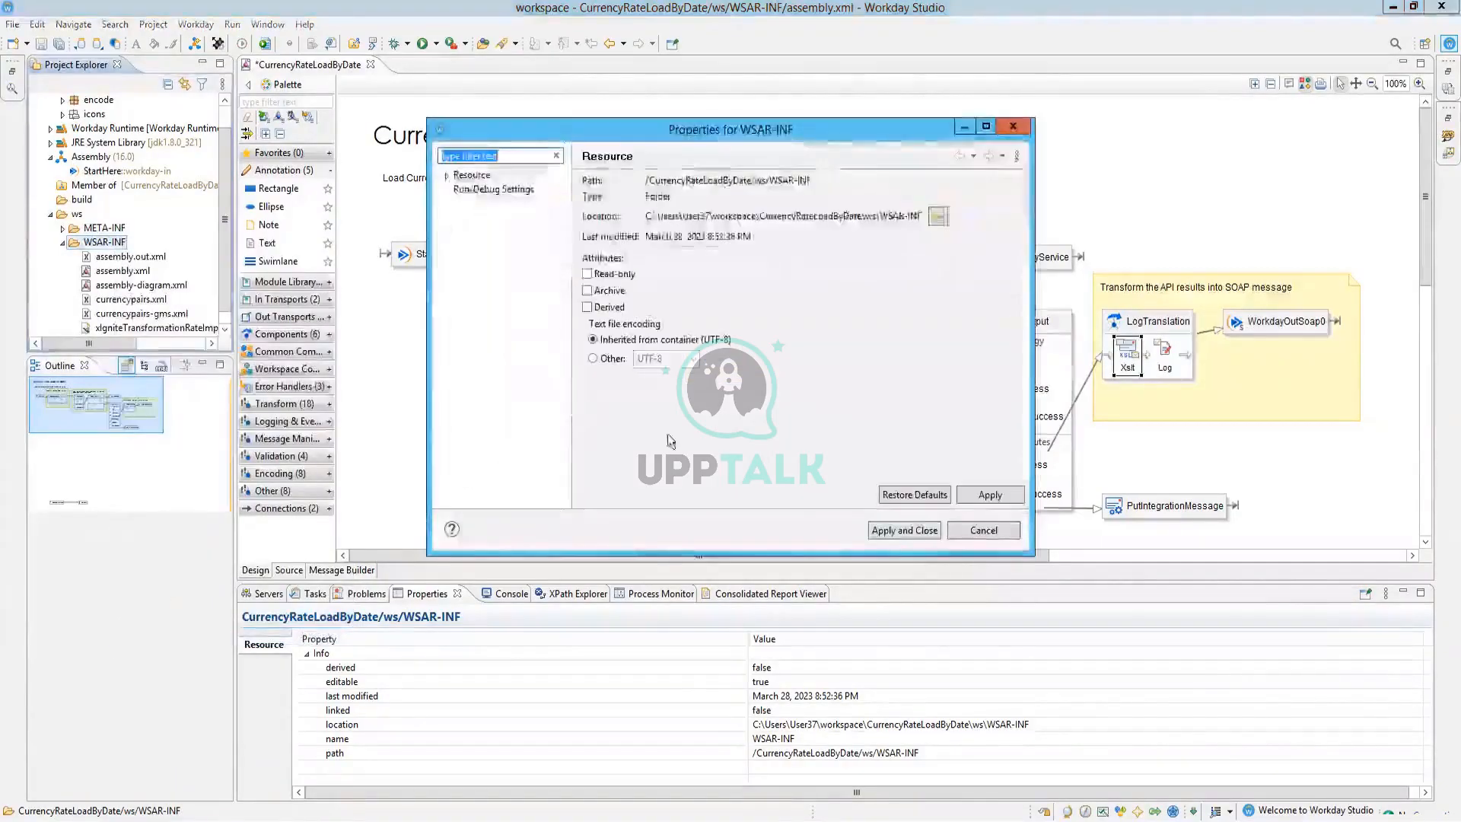
{"action": "left_click", "coordinate": [938, 218]}
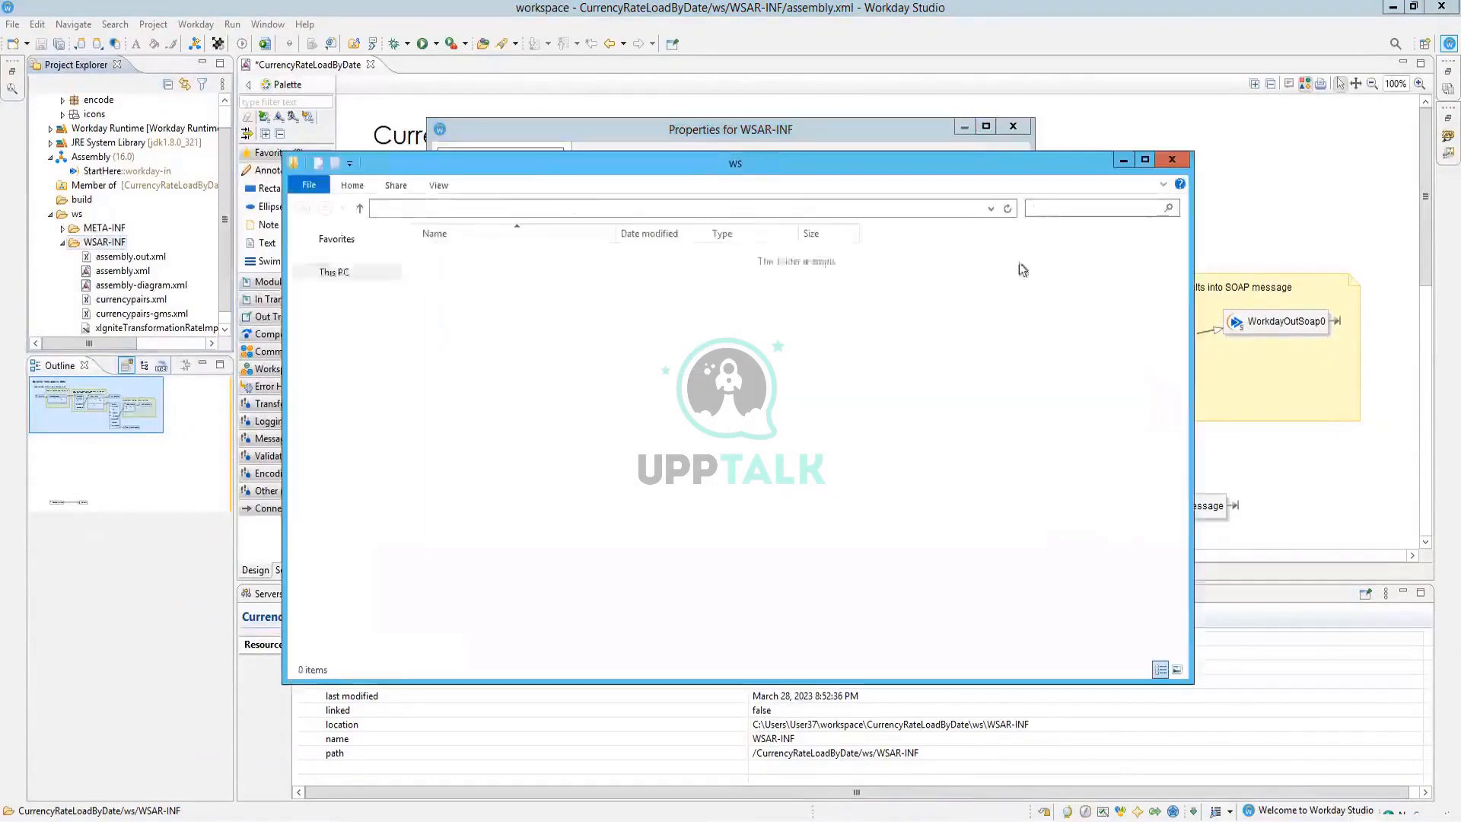
{"action": "double_click", "coordinate": [438, 274]}
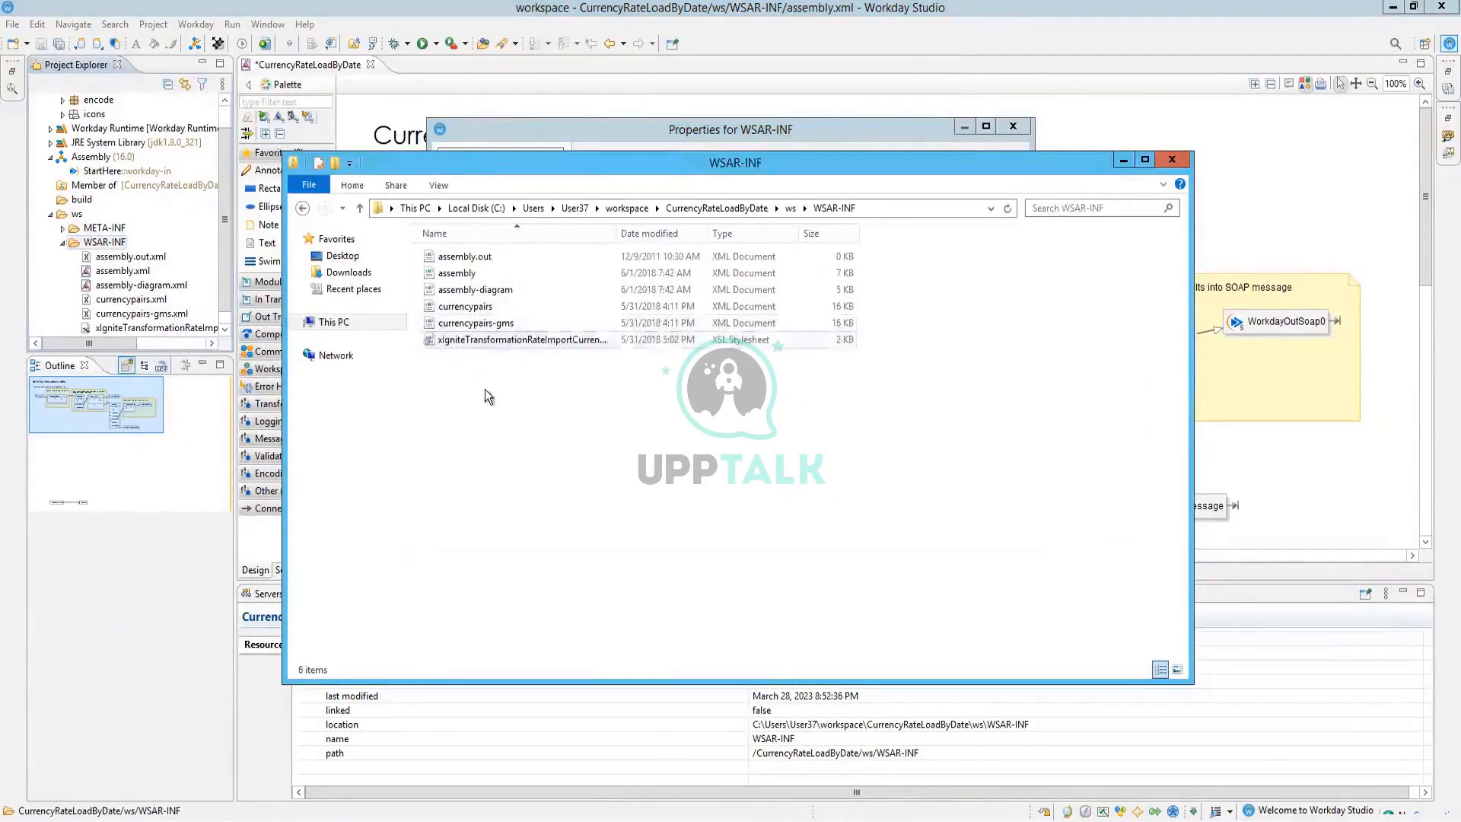
{"action": "right_click", "coordinate": [447, 340]}
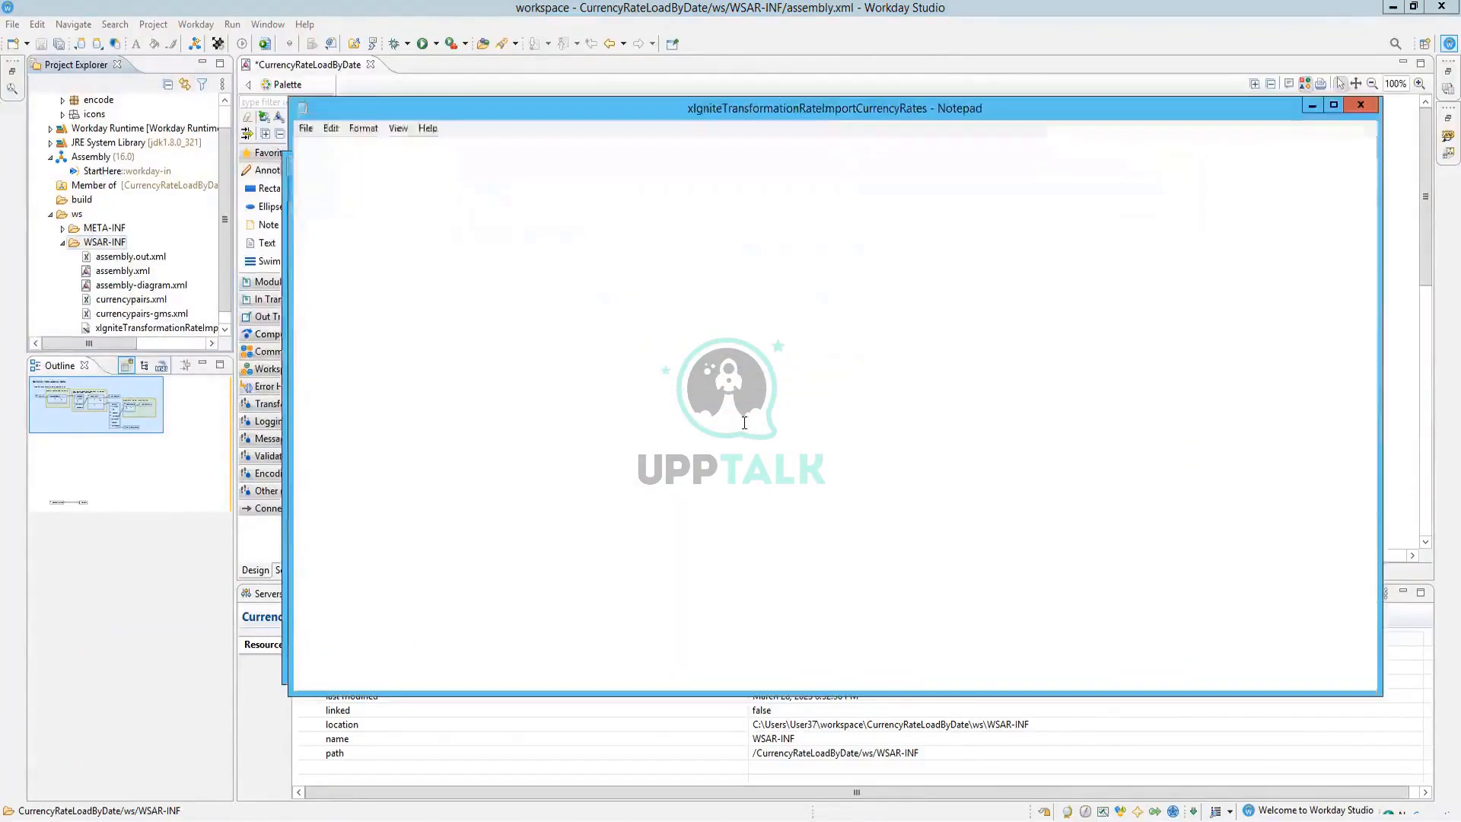
Examine the stylesheet's for-each line and Currency_Conversion_Rate_Data block by highlighting them, and close the file, folder and properties windows
{"action": "left_click_drag", "start_coordinate": [432, 483], "coordinate": [445, 559]}
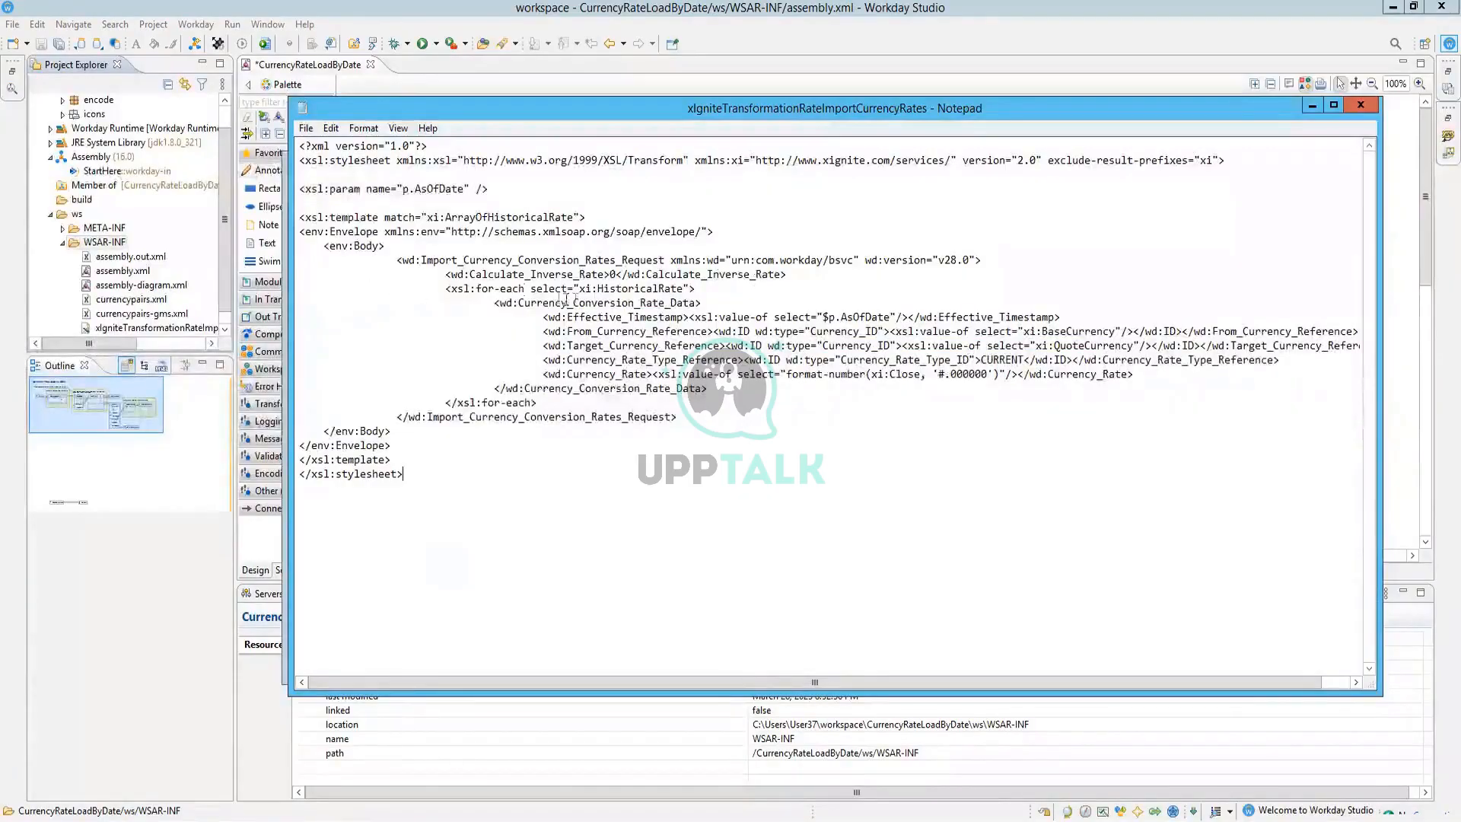
{"action": "left_click_drag", "start_coordinate": [695, 288], "coordinate": [398, 279]}
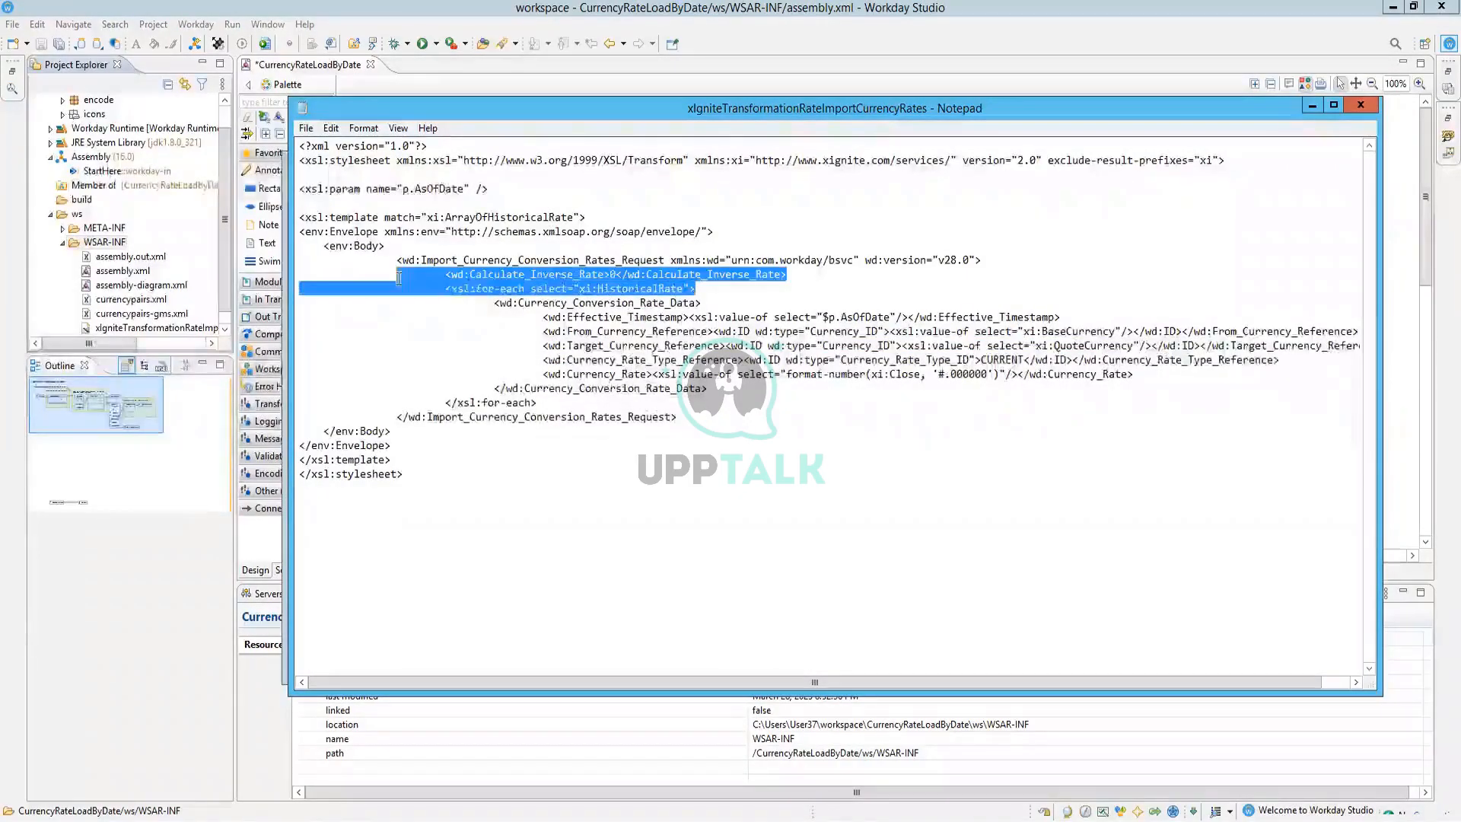
{"action": "left_click_drag", "start_coordinate": [494, 303], "coordinate": [708, 389]}
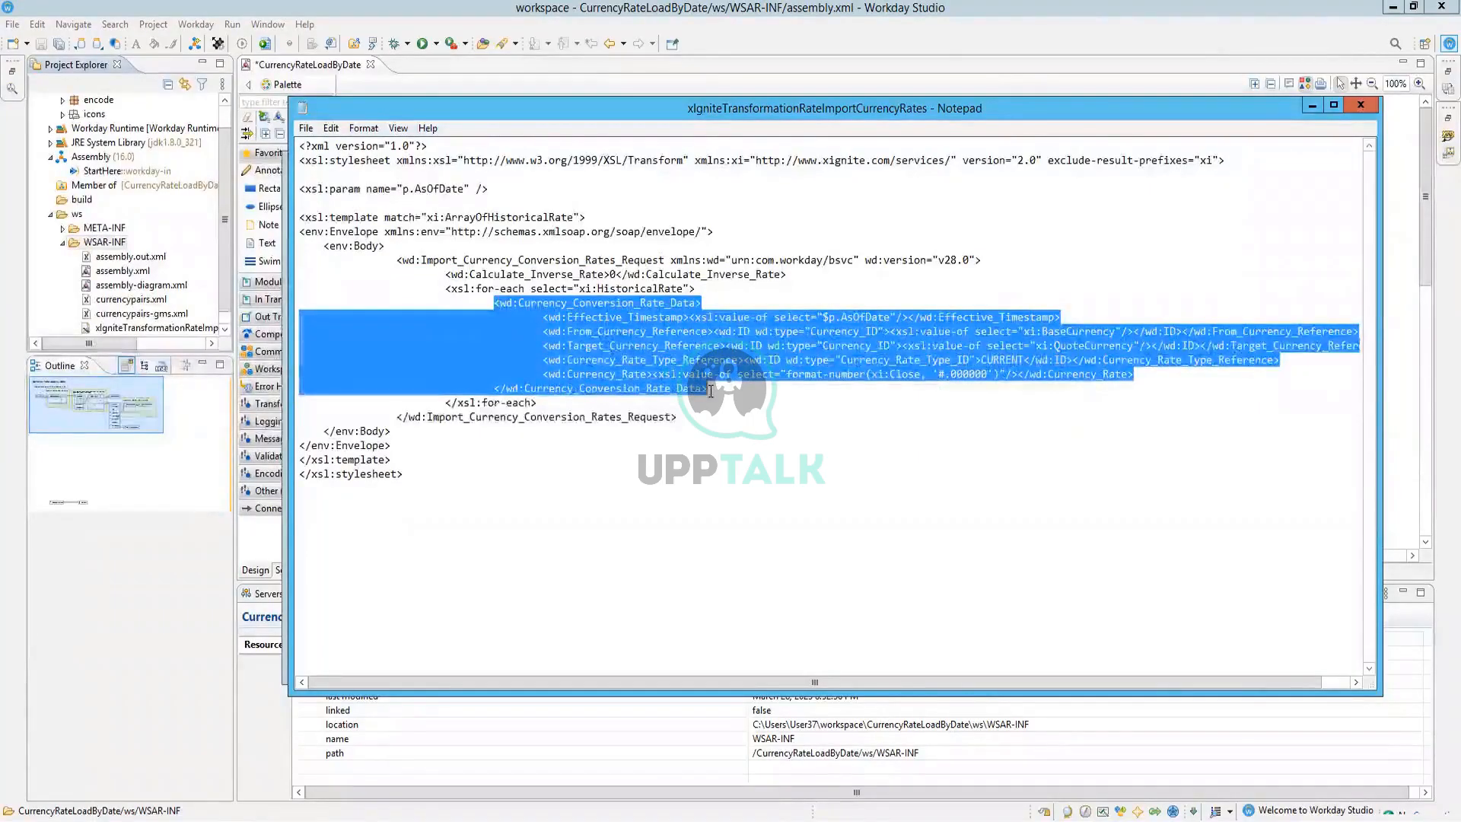
{"action": "left_click", "coordinate": [940, 320]}
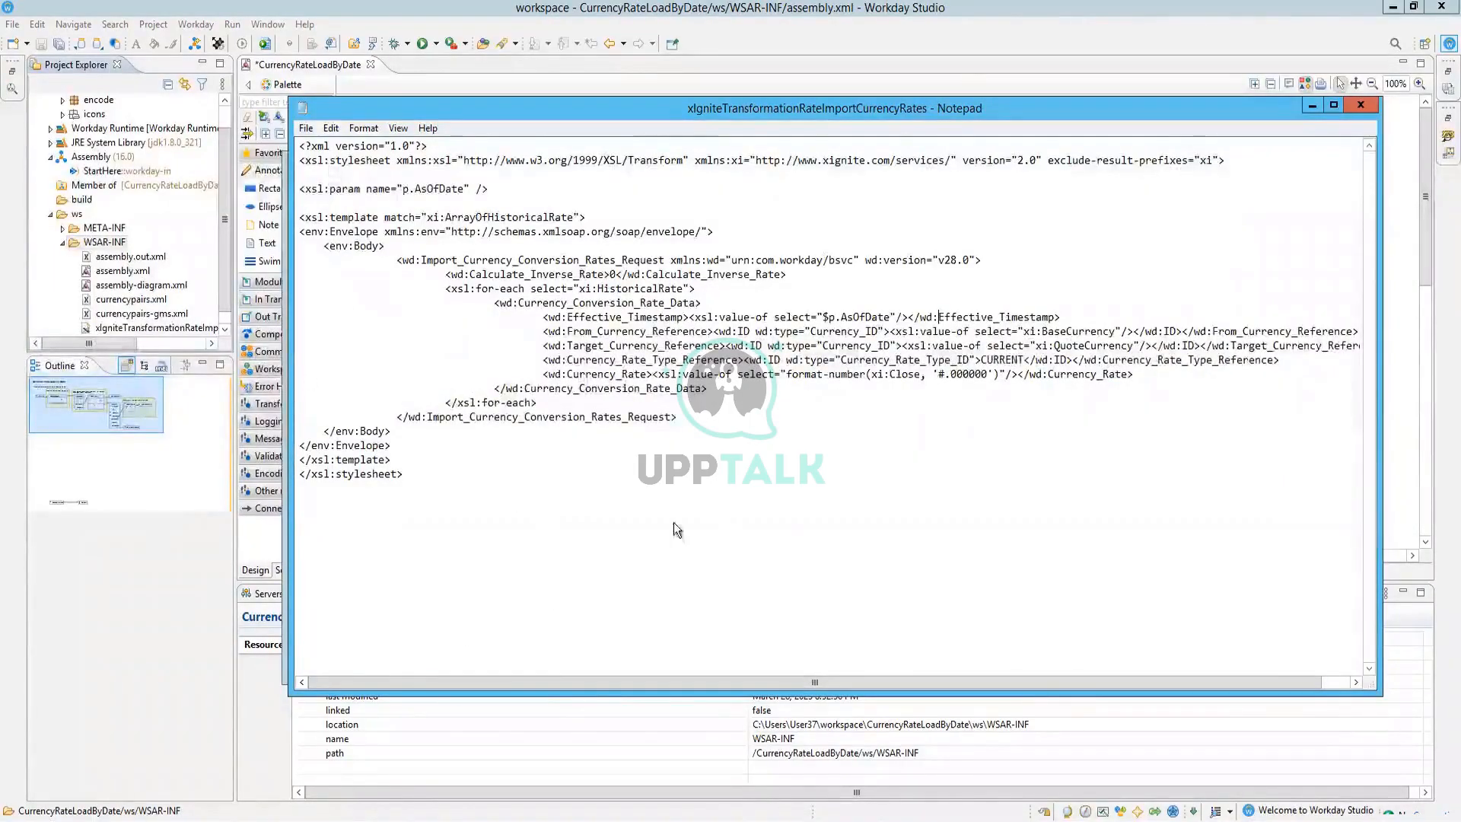
{"action": "left_click", "coordinate": [1361, 108]}
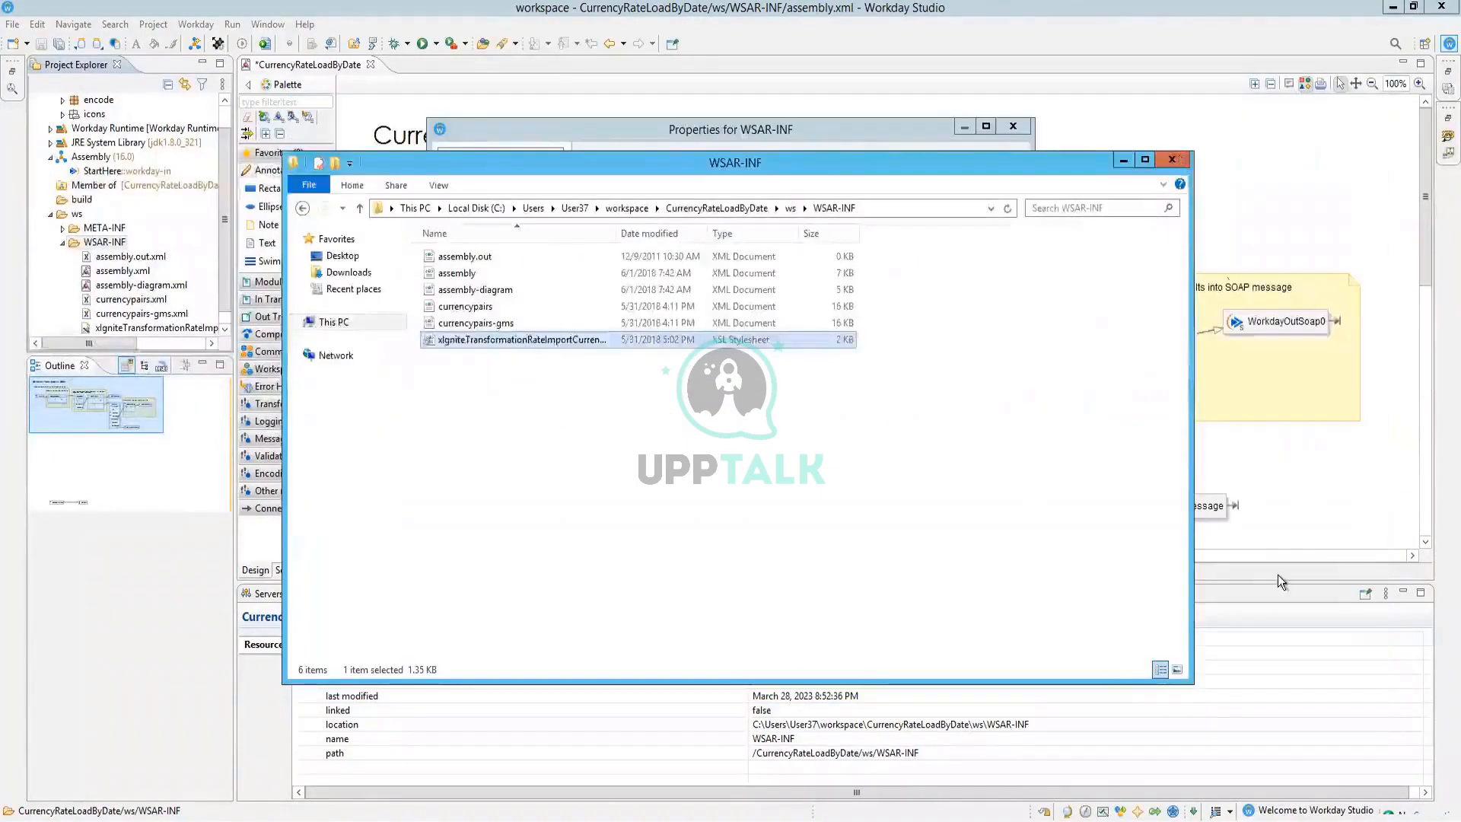
{"action": "left_click", "coordinate": [1175, 161]}
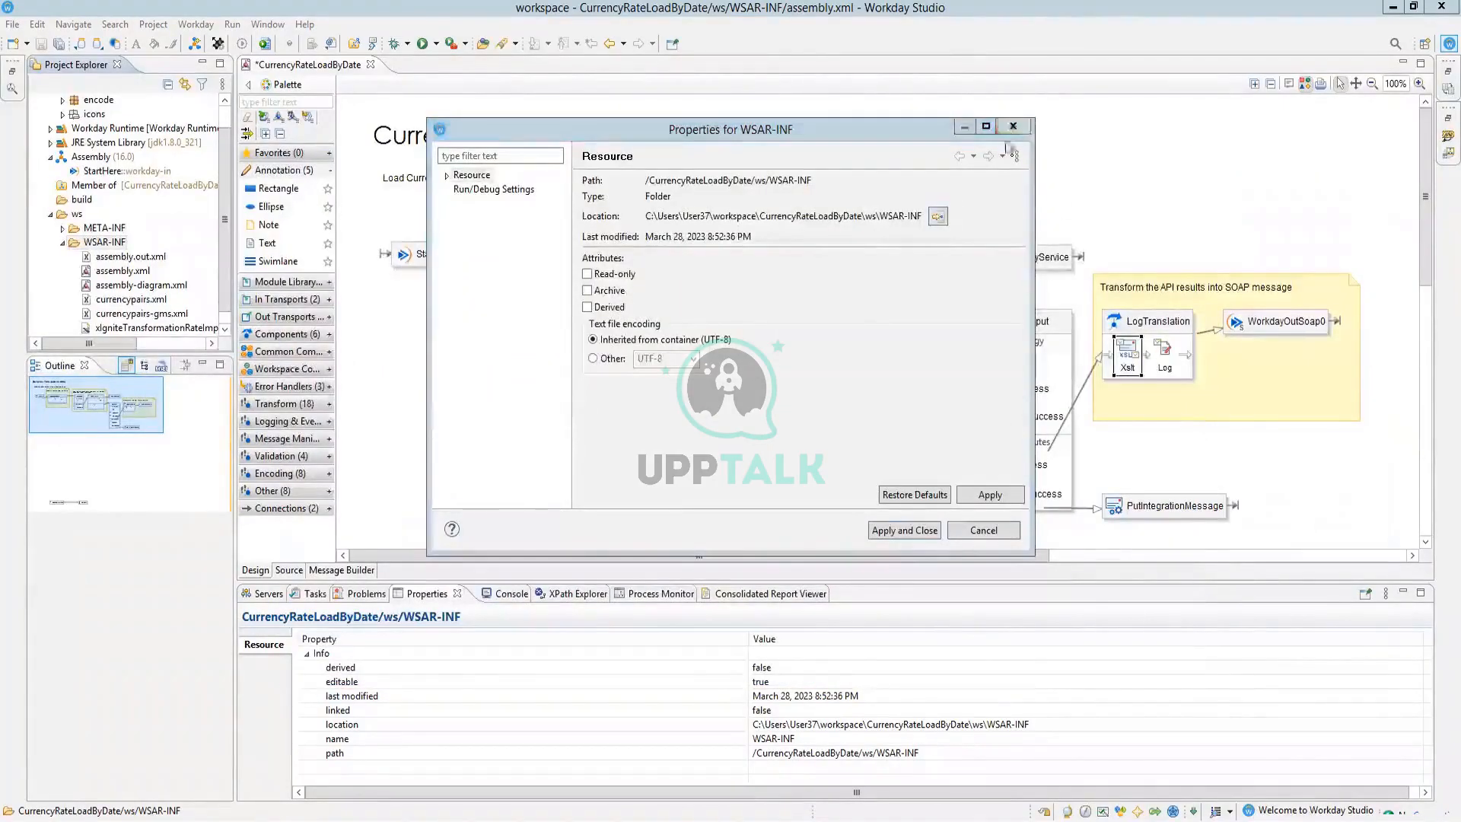
{"action": "left_click", "coordinate": [990, 533]}
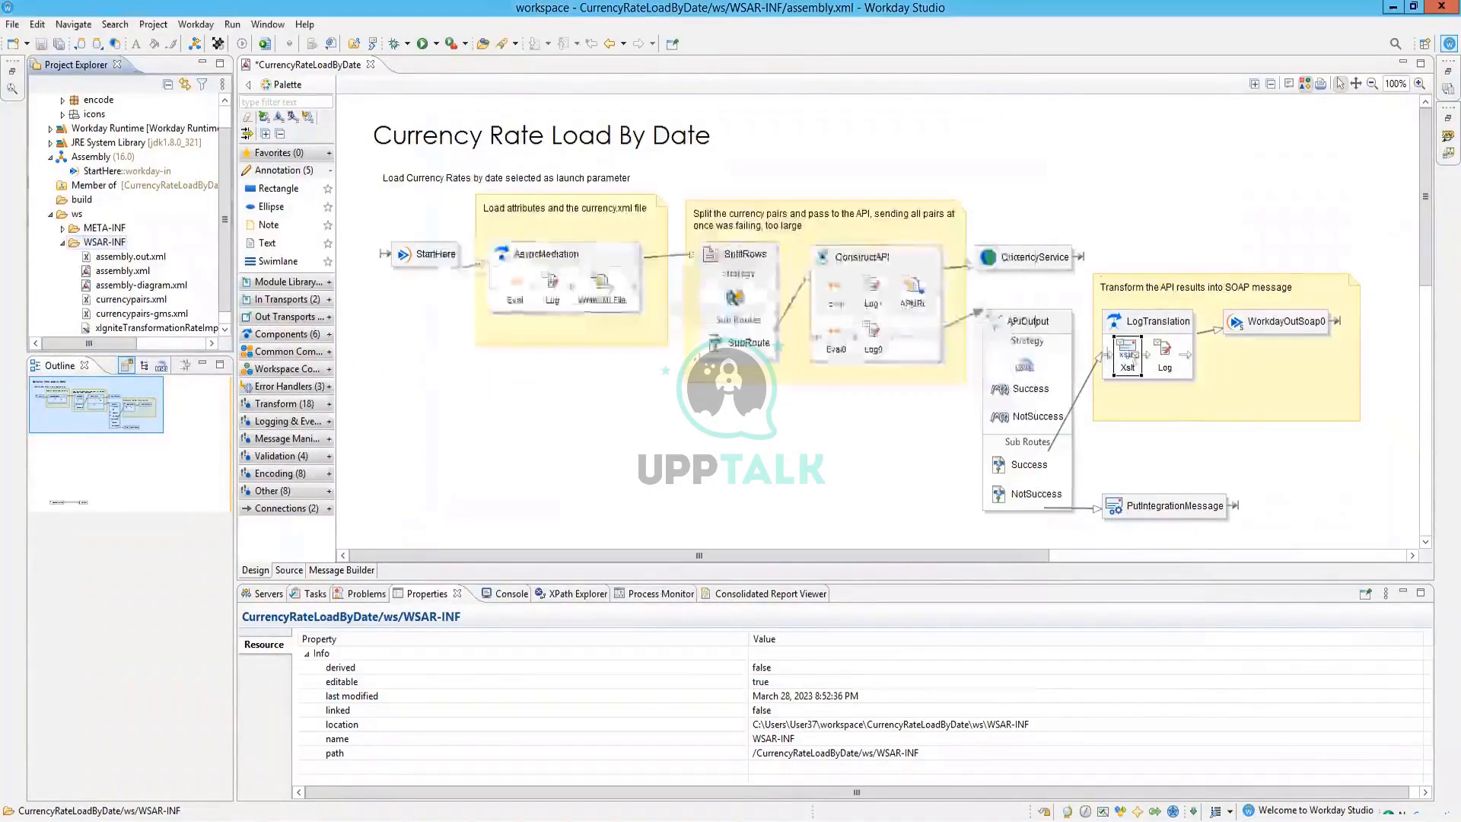
Recheck the Xslt step's URL property and the WSAR-INF files offered for it, leaving the file selection unchanged
{"action": "left_click", "coordinate": [1138, 370]}
{"action": "left_click", "coordinate": [1139, 373]}
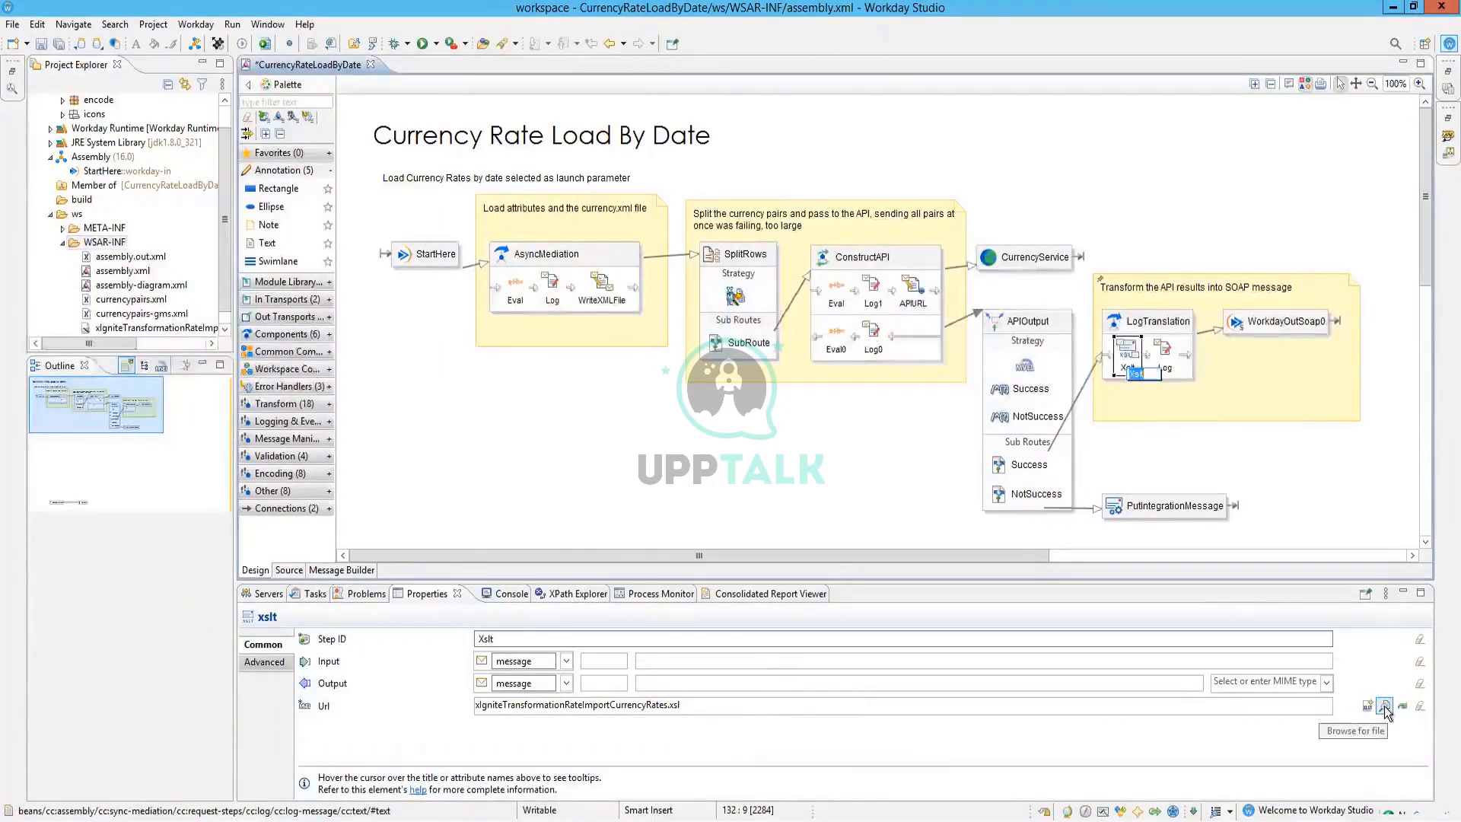
{"action": "left_click", "coordinate": [1384, 707]}
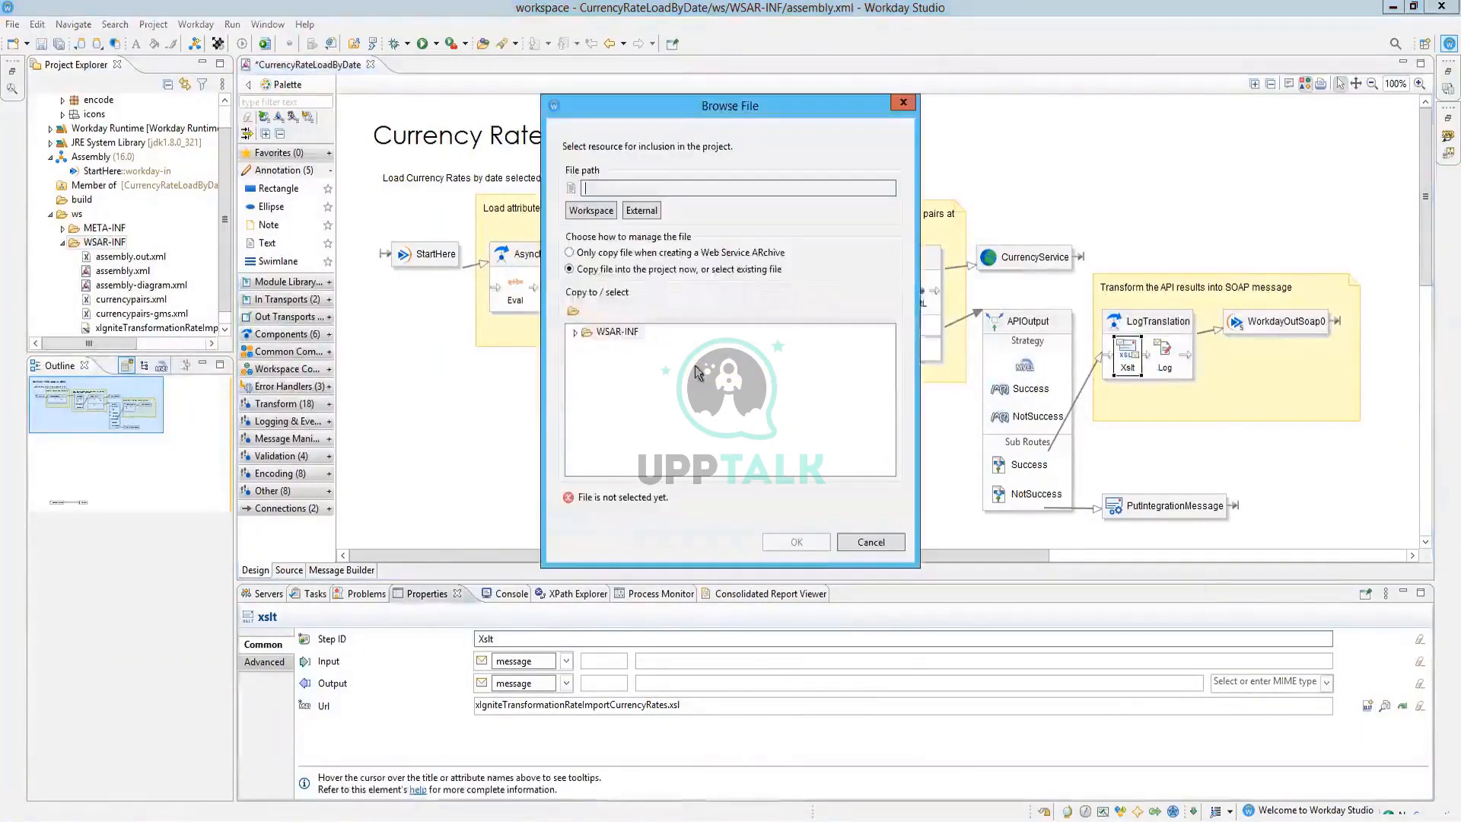
{"action": "left_click", "coordinate": [576, 334]}
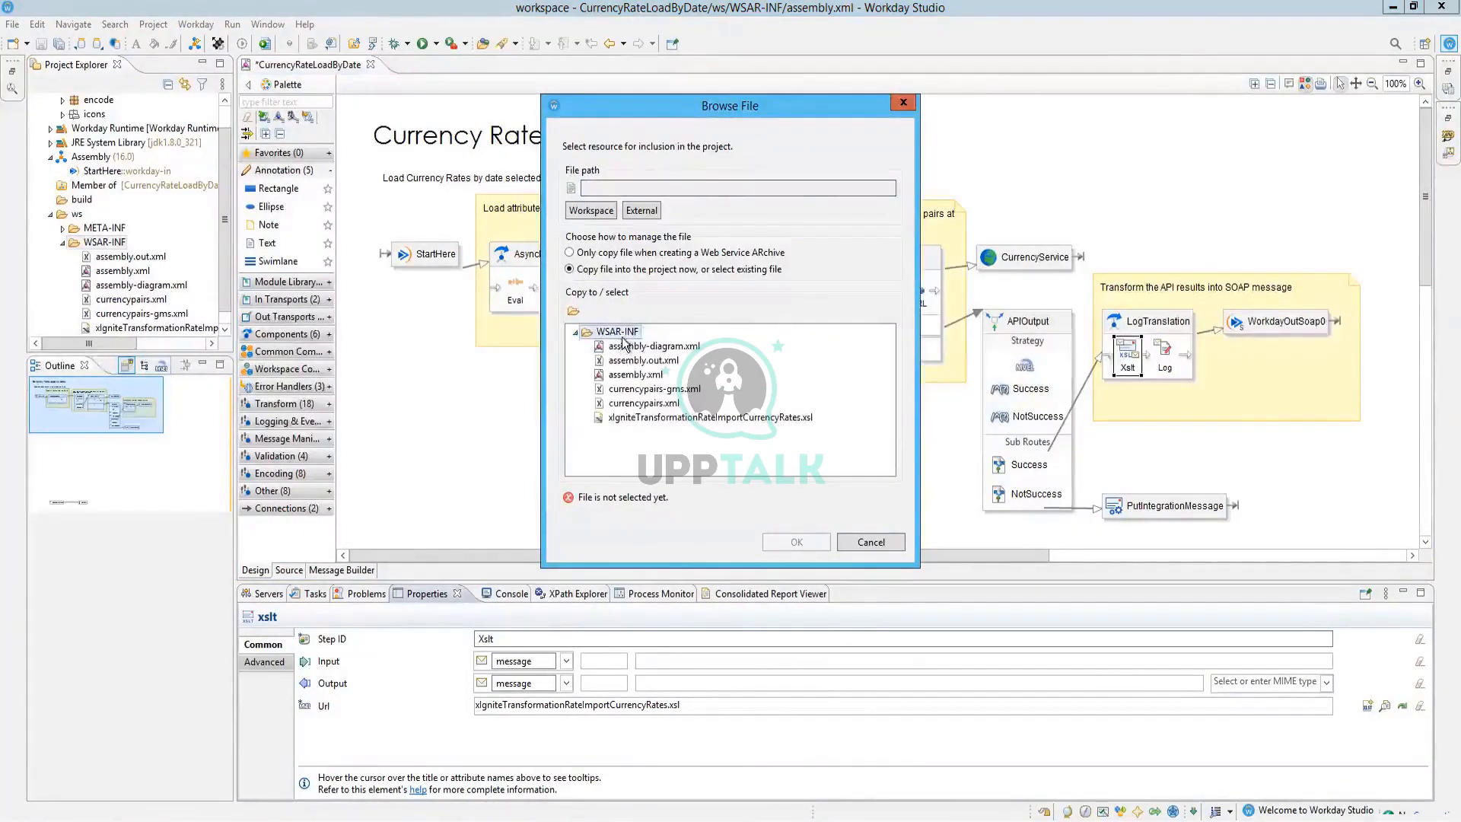
{"action": "left_click", "coordinate": [862, 543]}
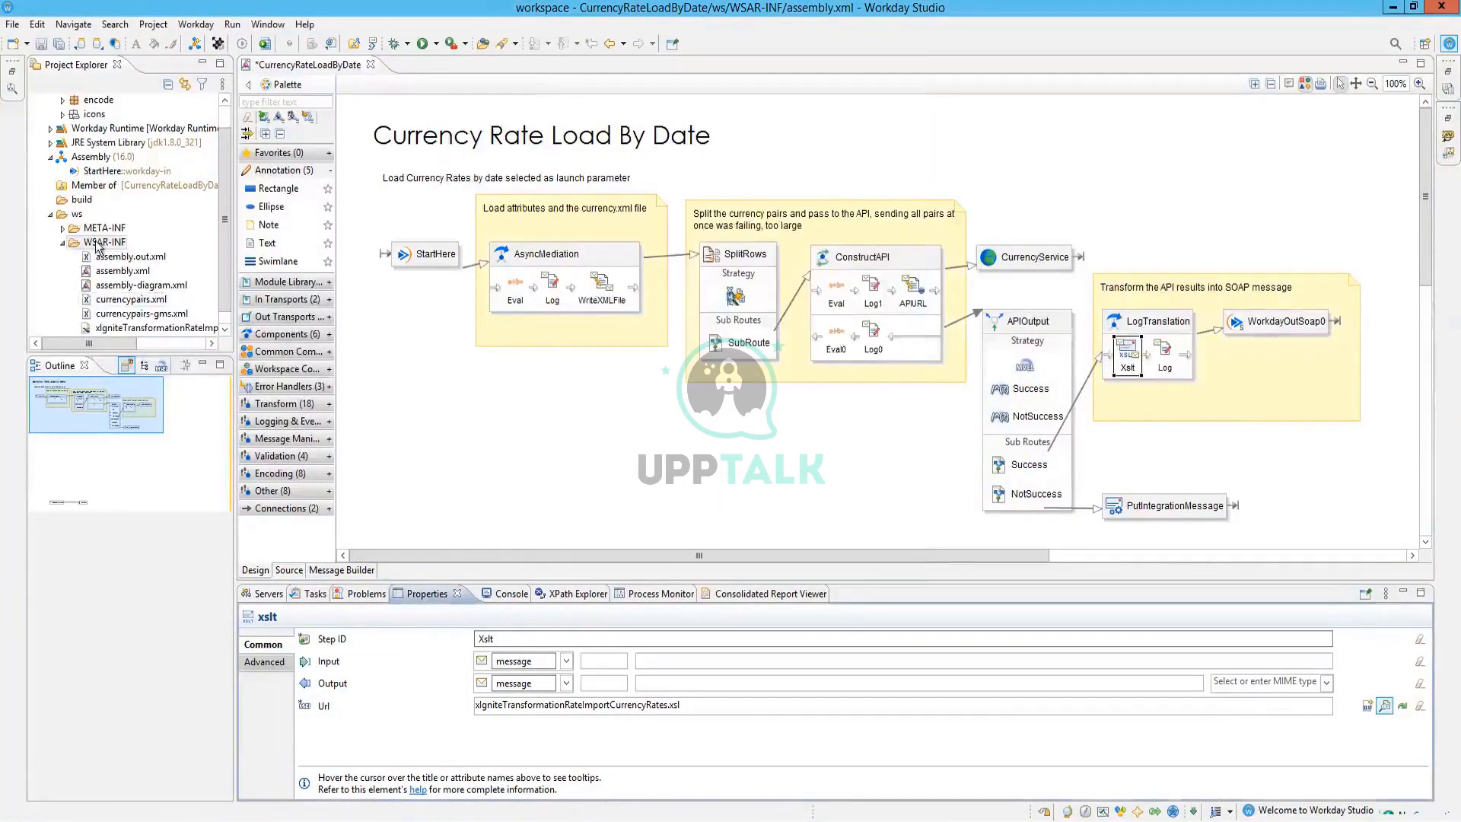
Show the WSAR-INF folder's location from its properties and open the folder's contents in File Explorer
{"action": "left_click", "coordinate": [99, 243]}
{"action": "right_click", "coordinate": [97, 242]}
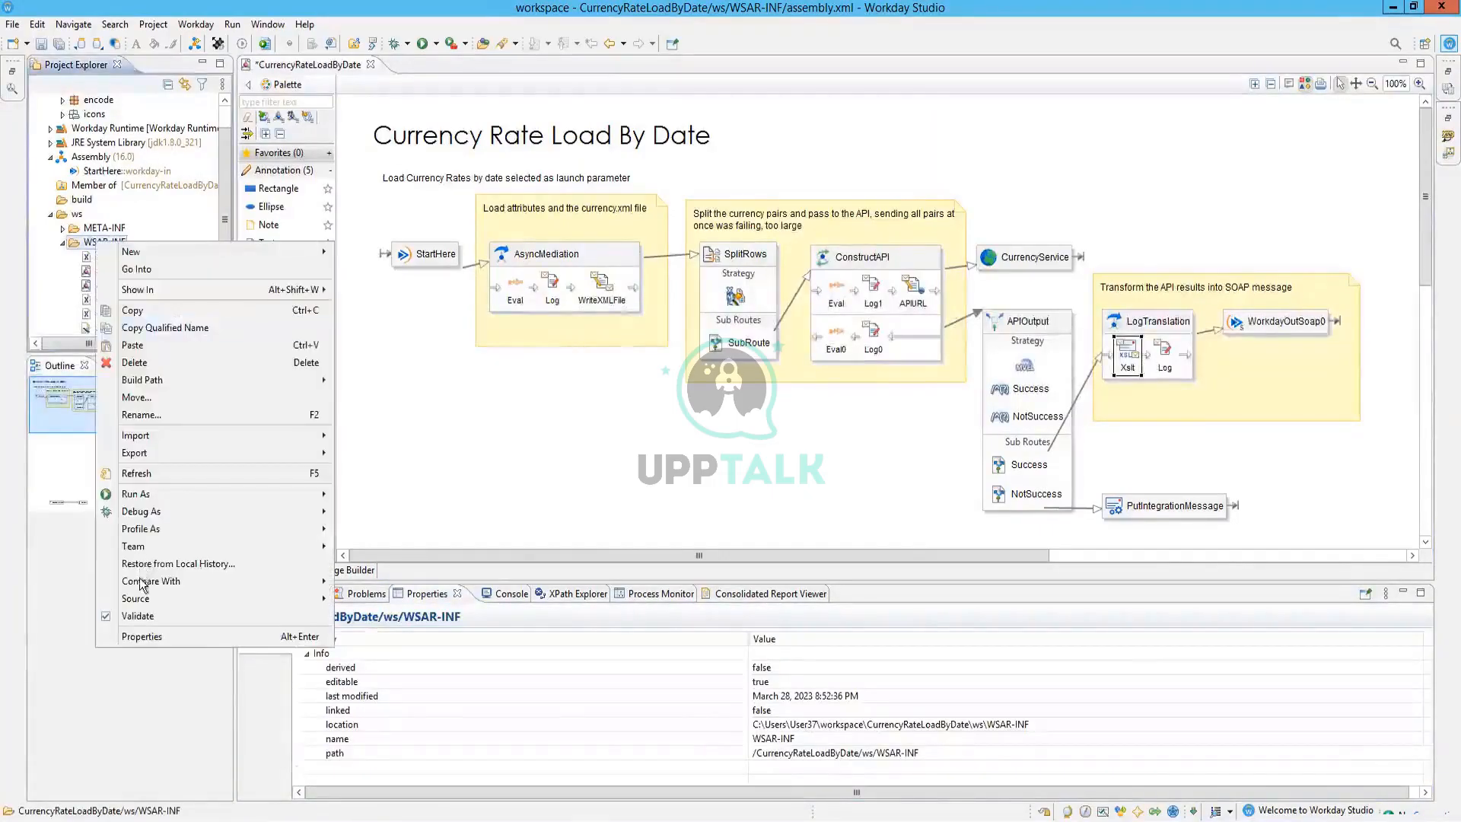
{"action": "left_click", "coordinate": [131, 635]}
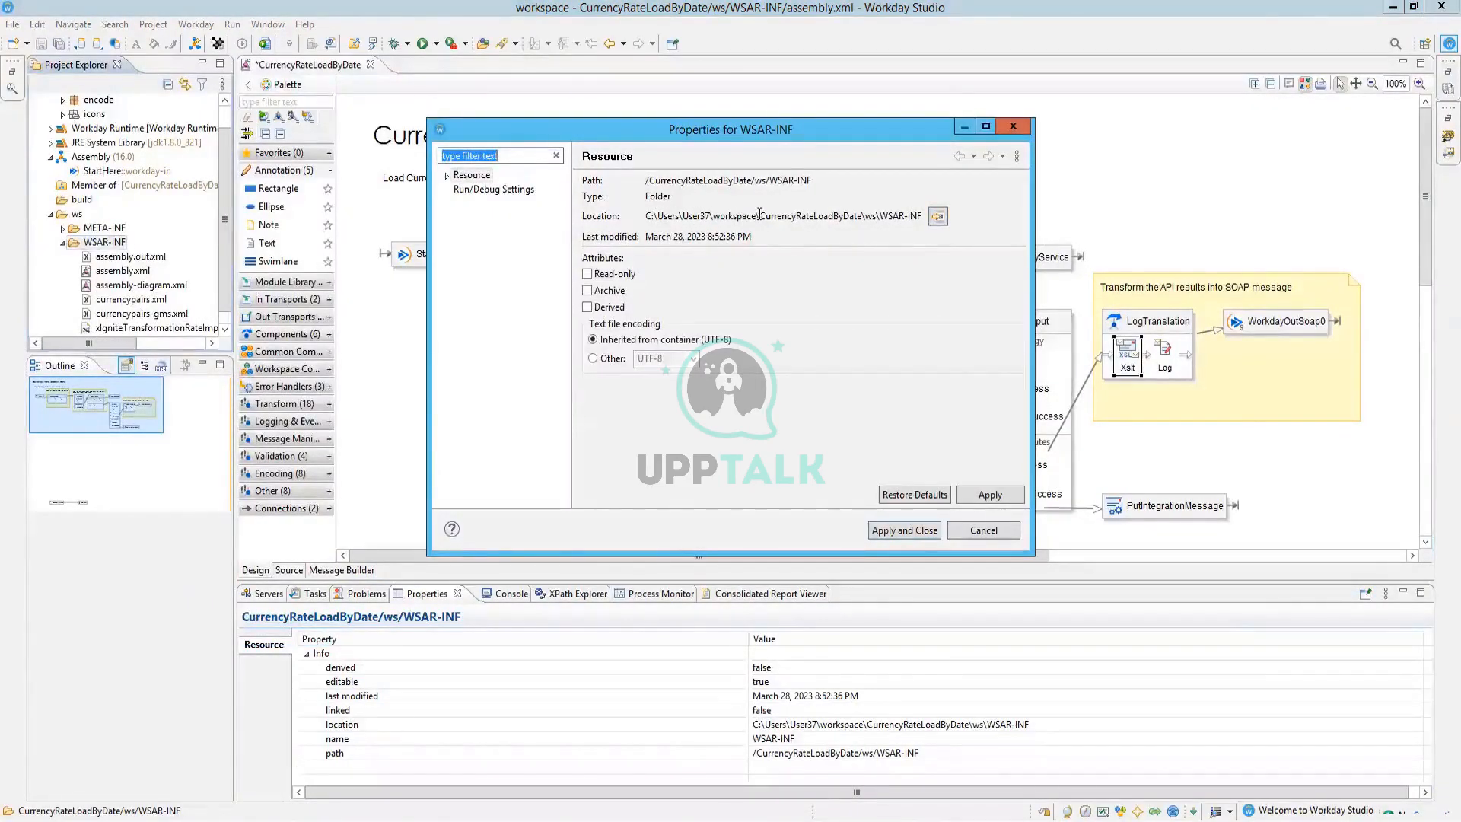
{"action": "double_click", "coordinate": [719, 216]}
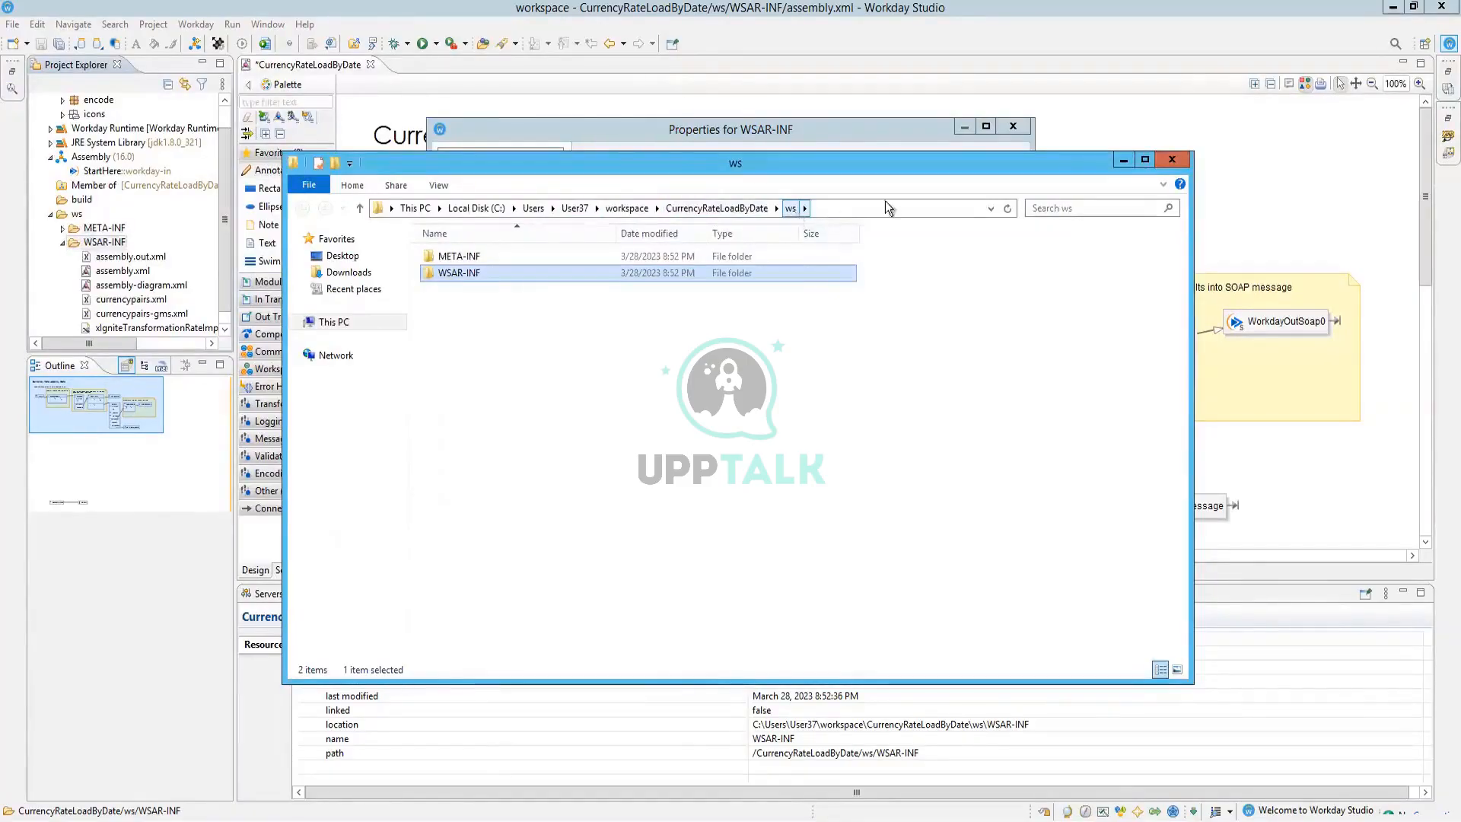
{"action": "double_click", "coordinate": [481, 274]}
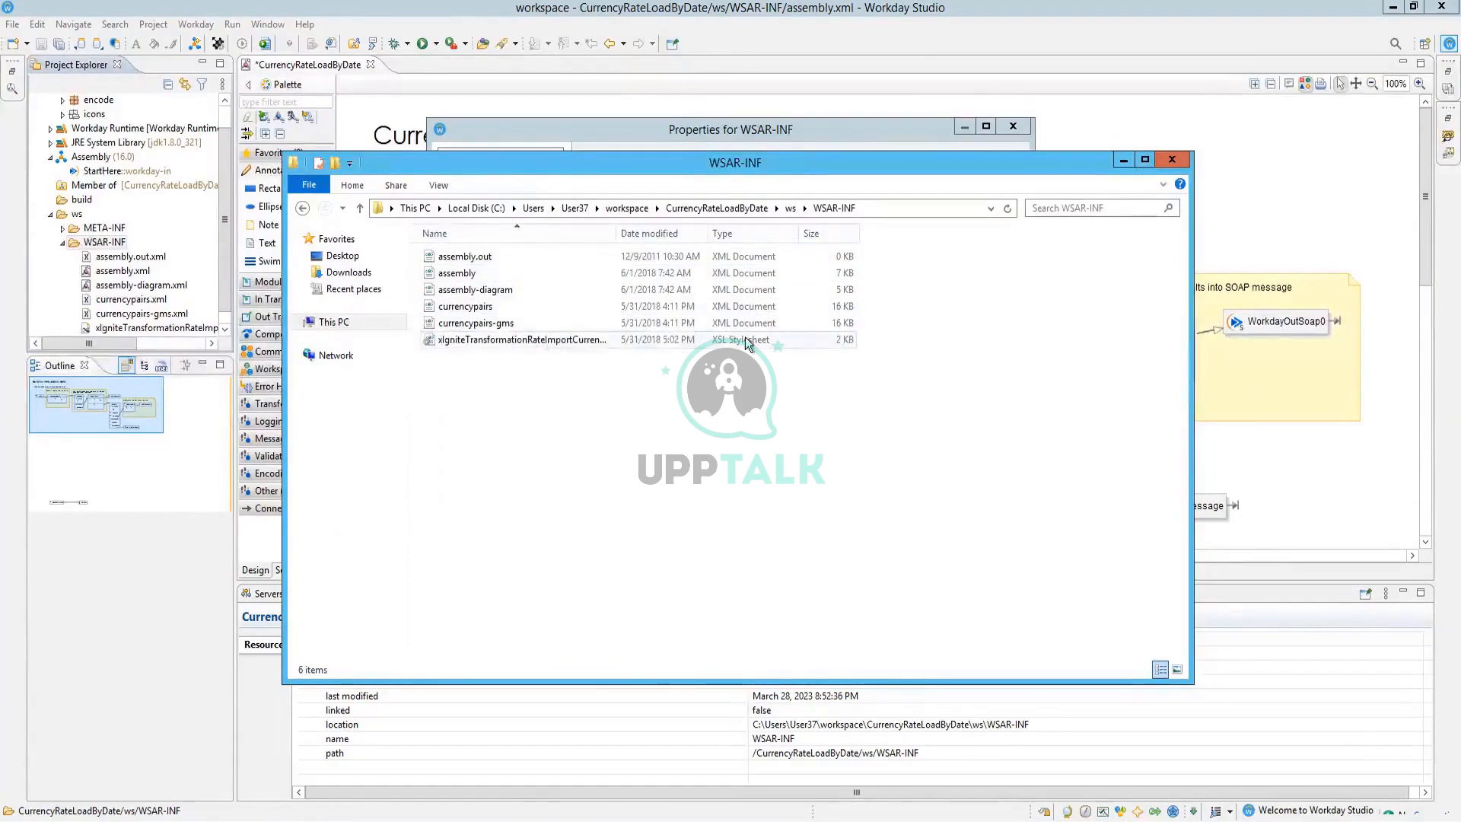
Put away the WSAR-INF folder and properties windows and examine the LogTranslation Log step's SOAP, message-content and END SOAP message entries
{"action": "left_click", "coordinate": [1124, 162]}
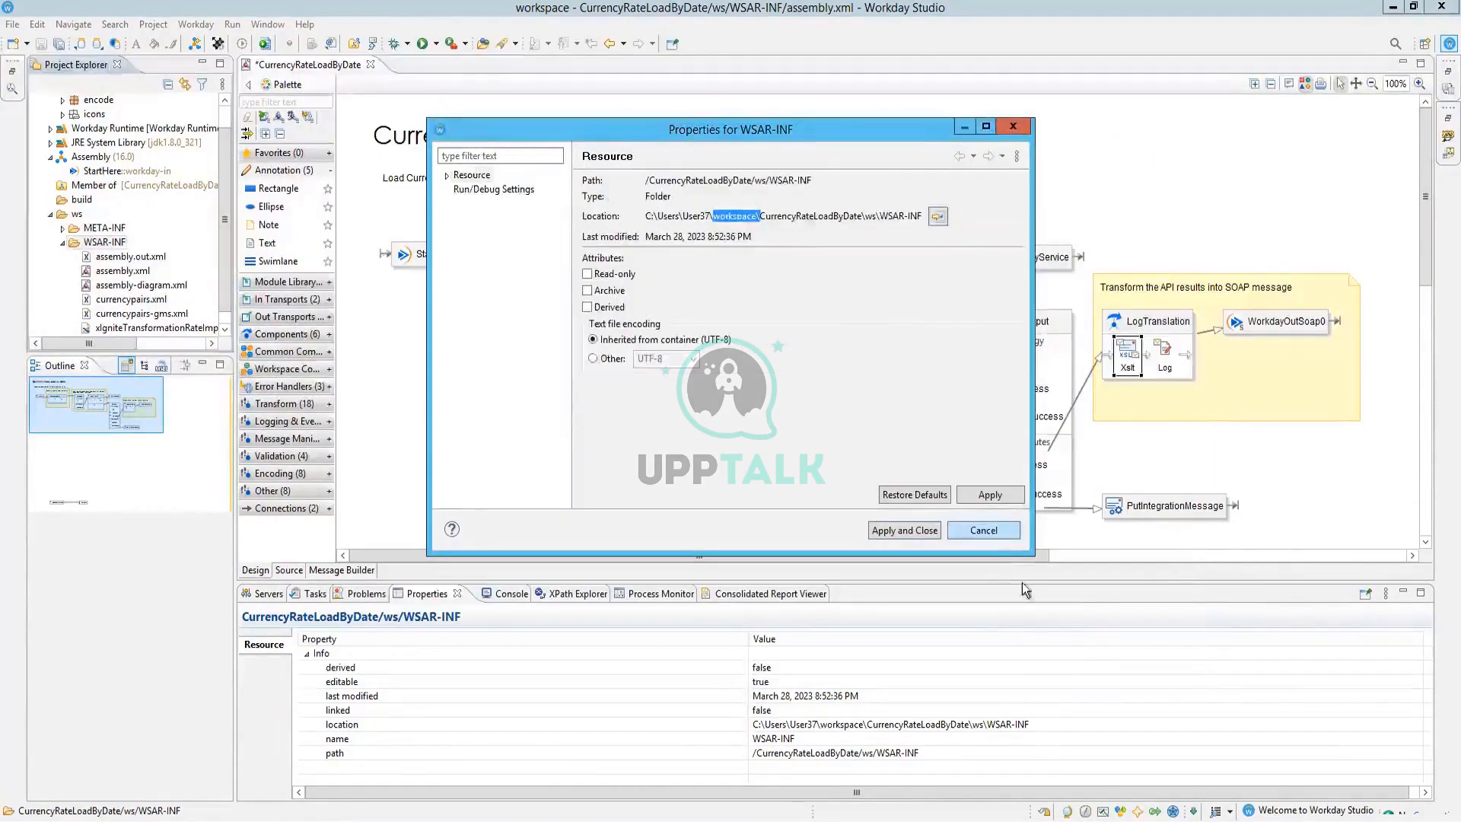
{"action": "left_click", "coordinate": [984, 531]}
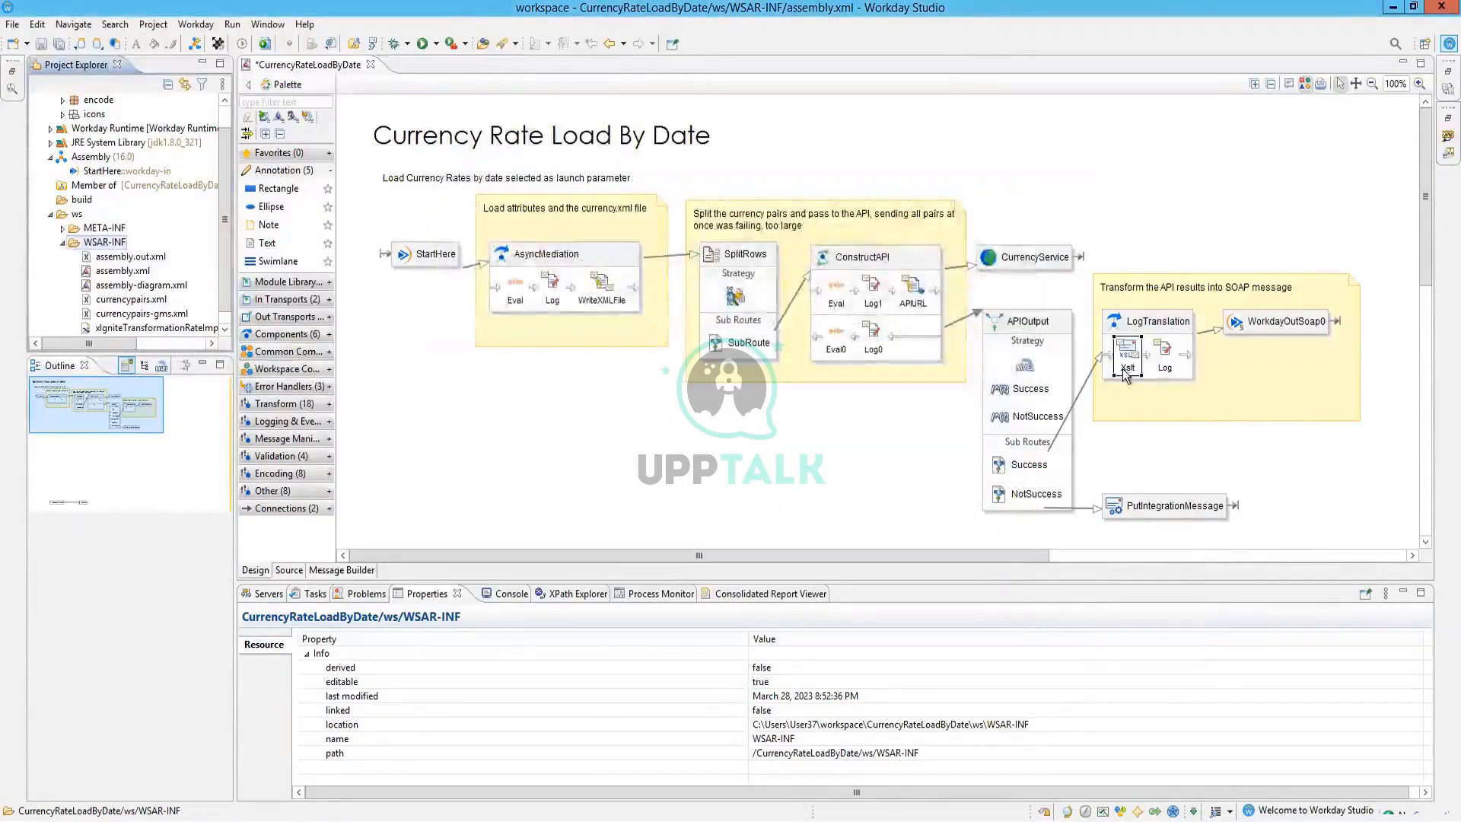
{"action": "left_click", "coordinate": [1169, 369]}
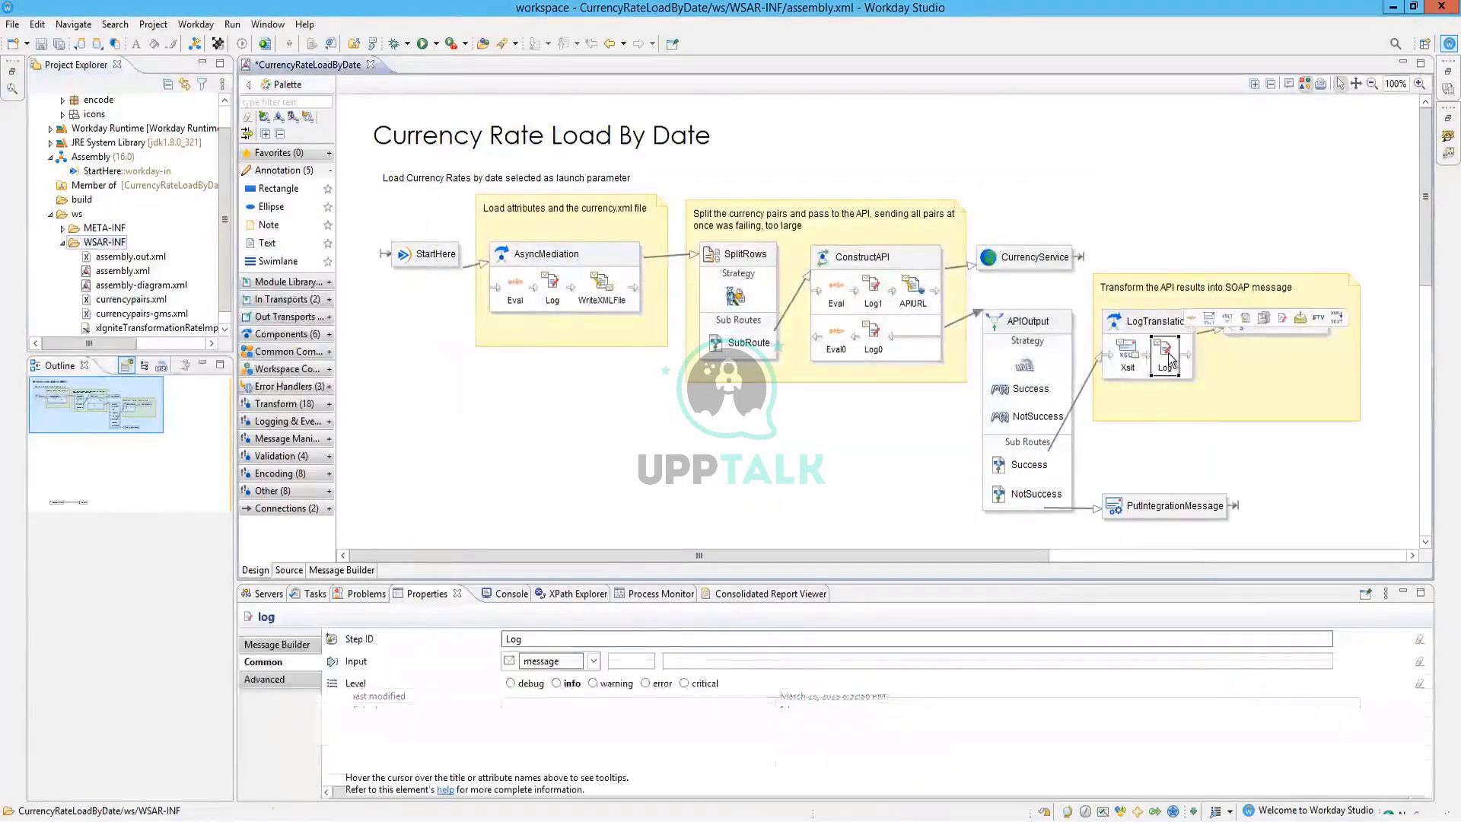
{"action": "left_click", "coordinate": [280, 643]}
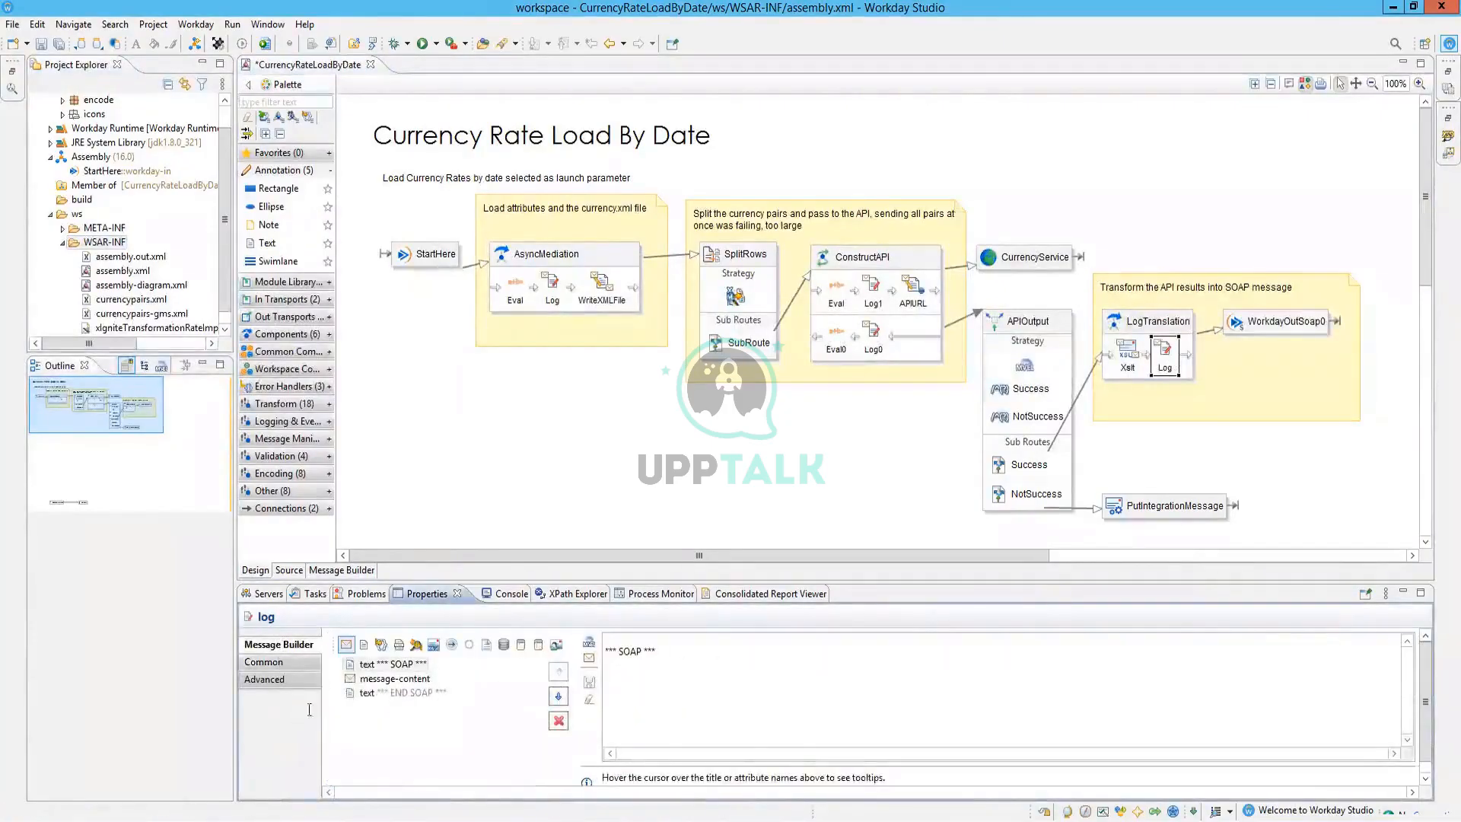
{"action": "left_click", "coordinate": [378, 682]}
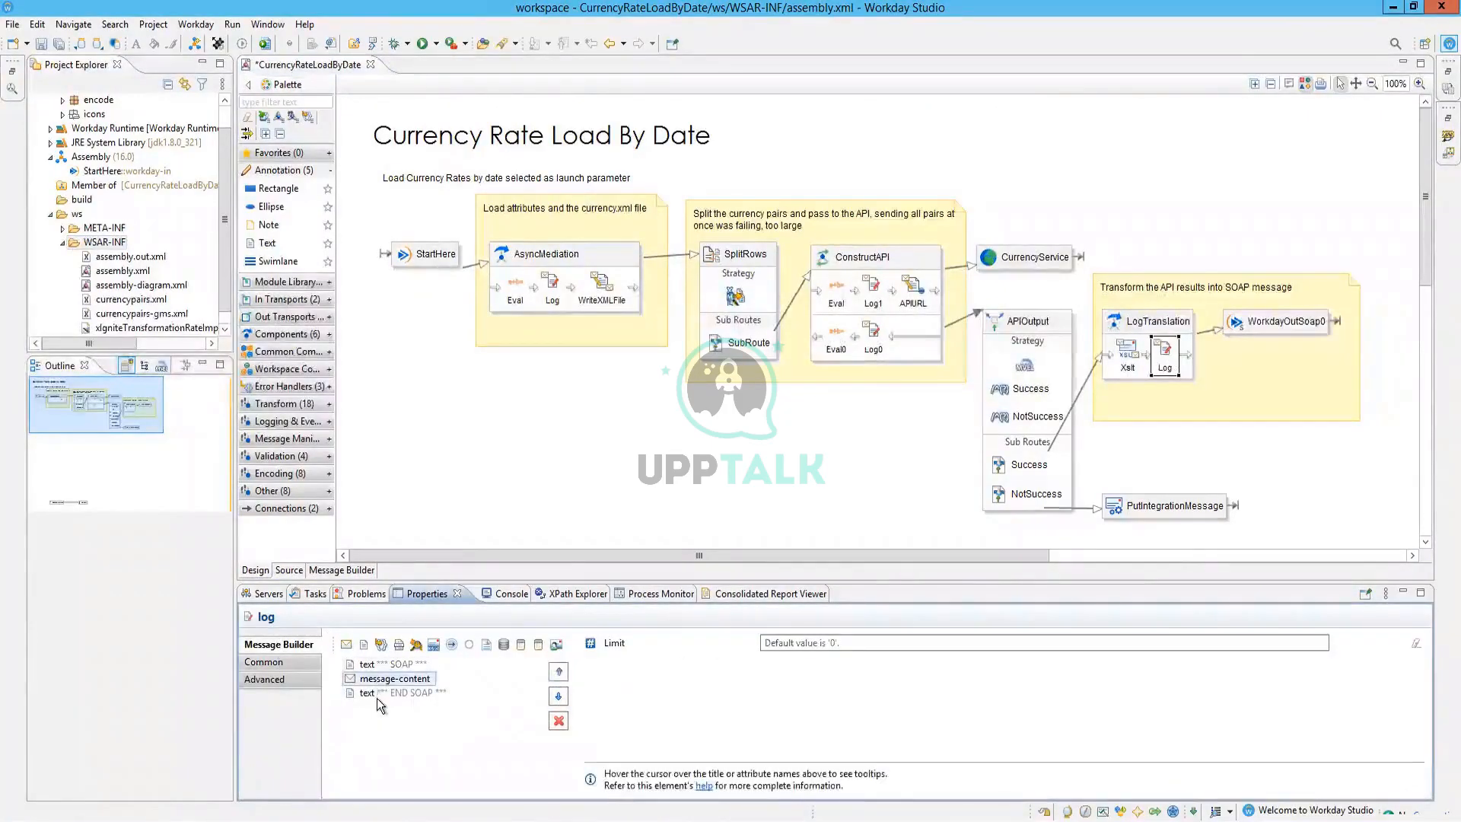
{"action": "left_click", "coordinate": [397, 692]}
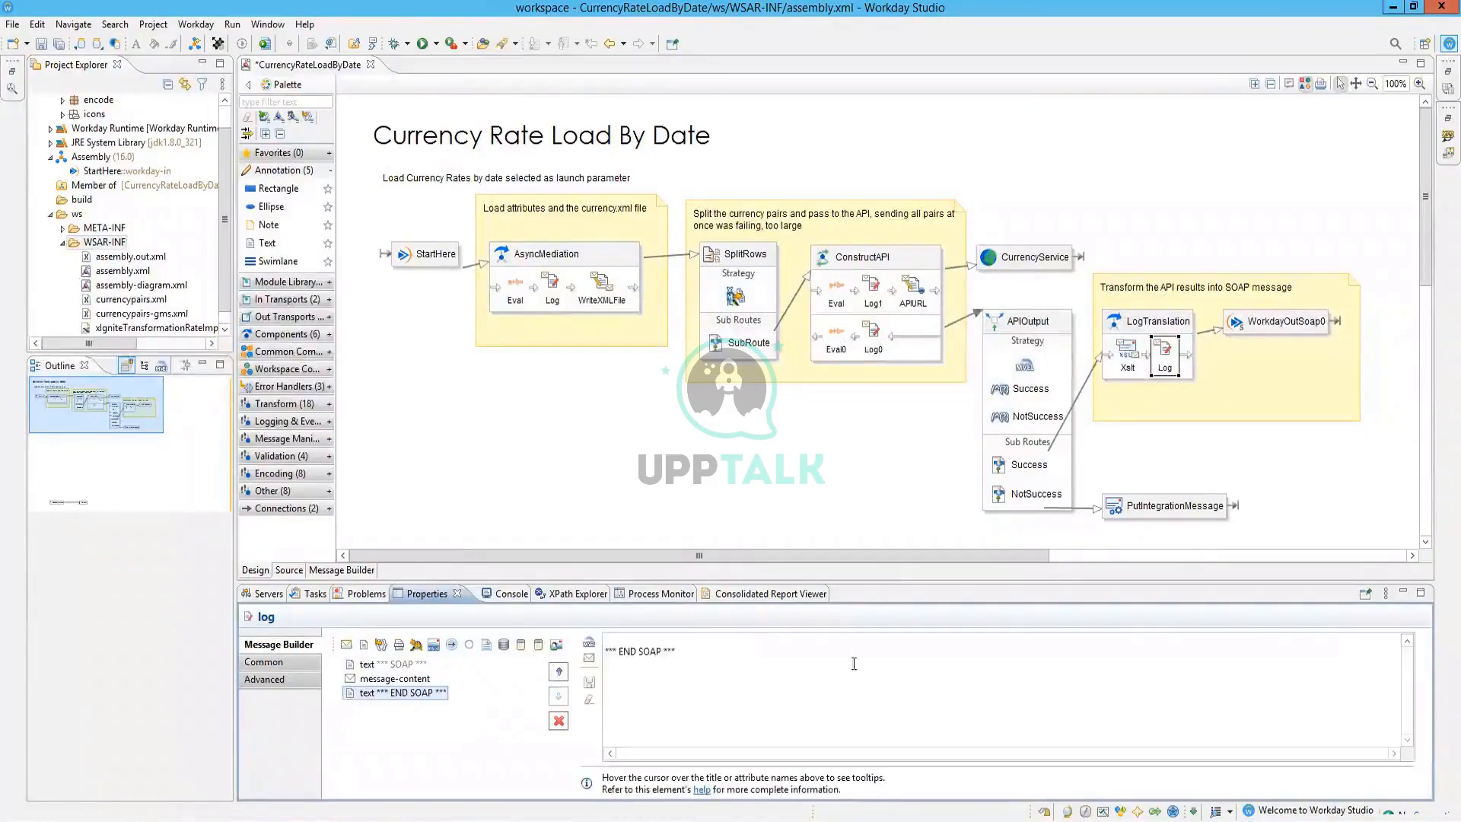
Review the WorkdayOutSoap0 component's common properties, highlighting its Application value, and check its advanced properties
{"action": "left_click", "coordinate": [1281, 328]}
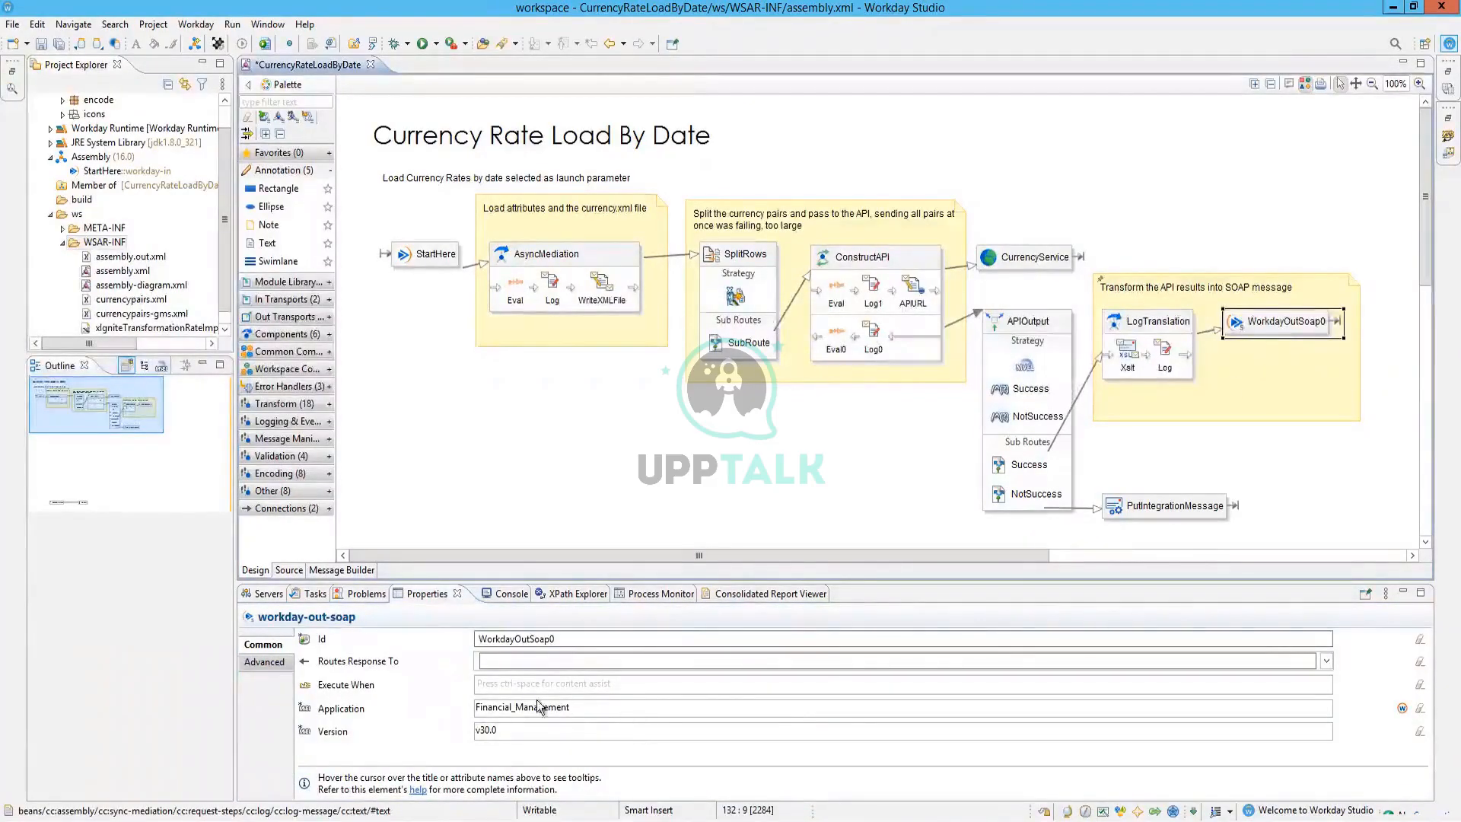
{"action": "double_click", "coordinate": [608, 709]}
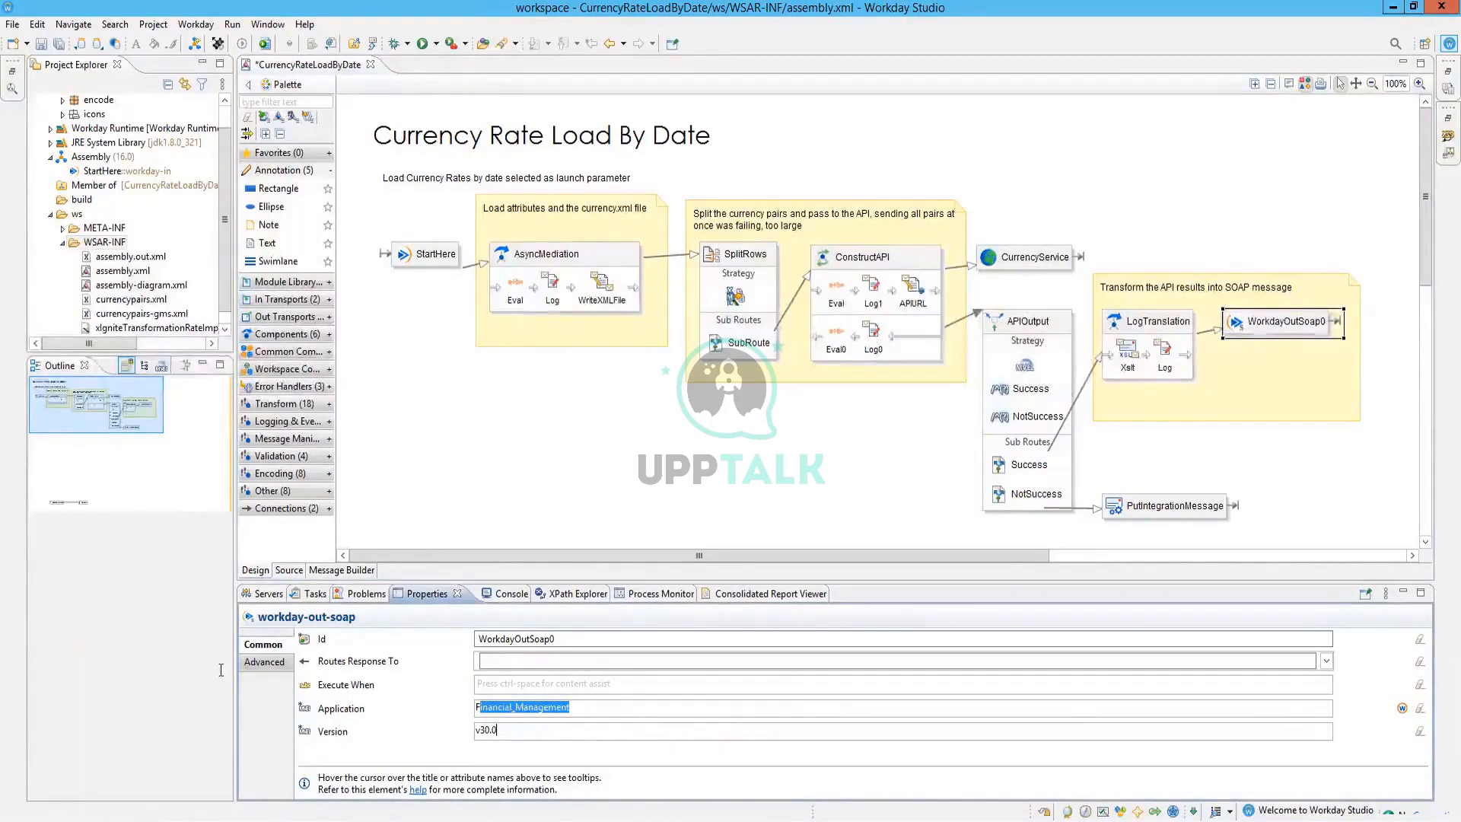
{"action": "left_click", "coordinate": [276, 663]}
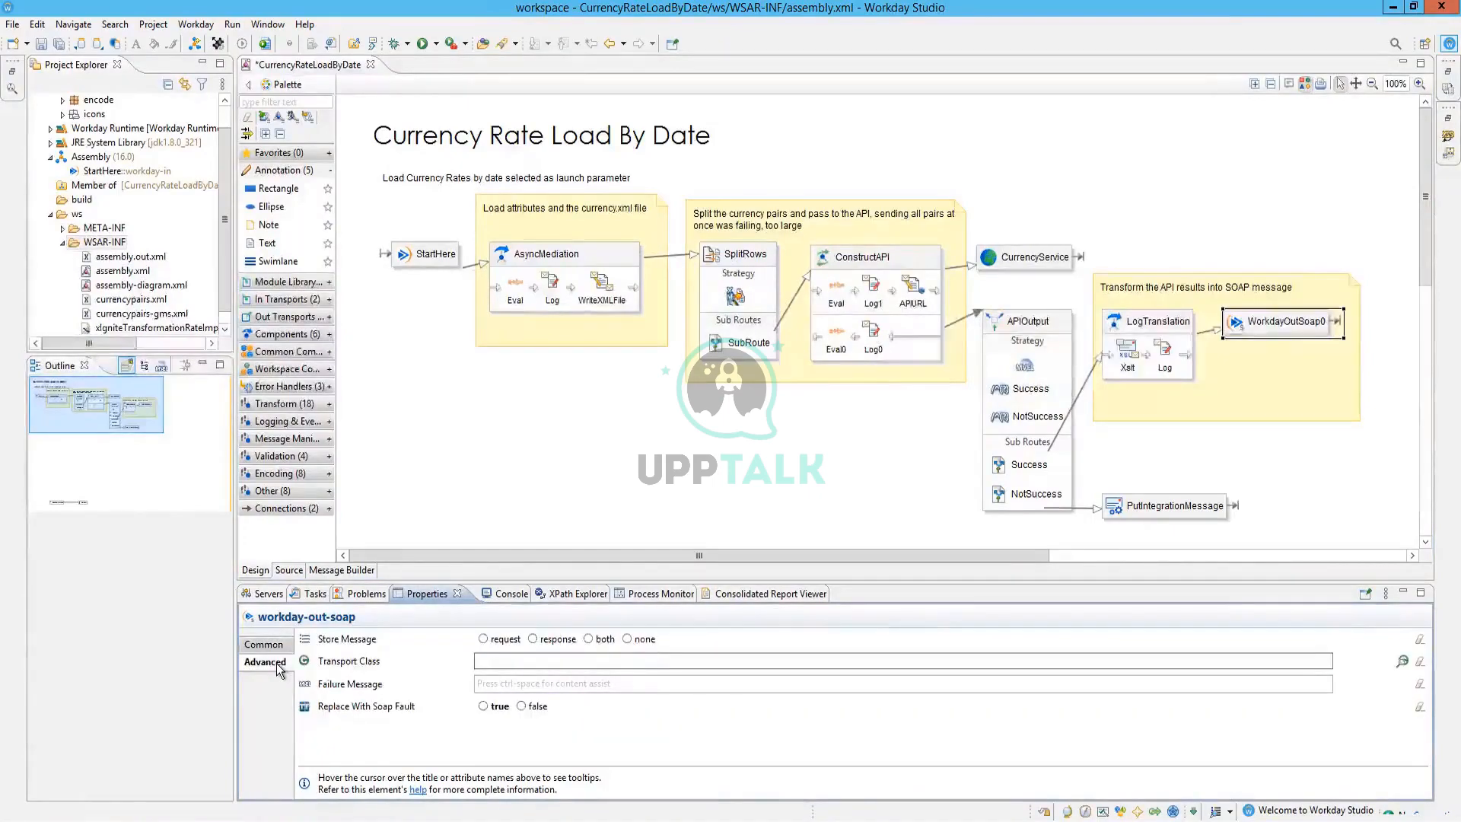
{"action": "left_click", "coordinate": [263, 644]}
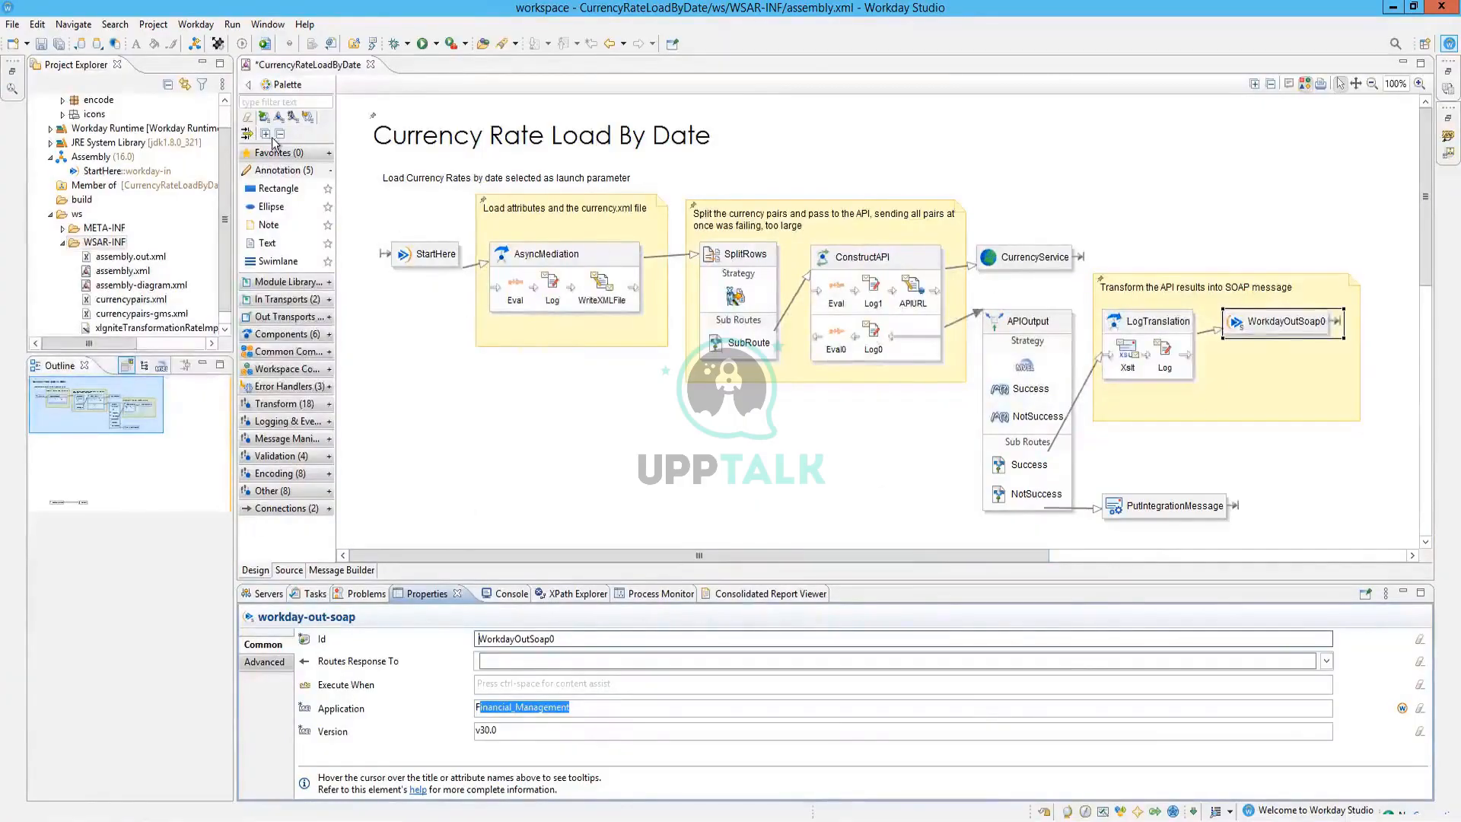
Open the CurrencyRateLoadByDate project's properties and inspect its Server settings, trying the <None> and Workday Sandbox options
{"action": "left_click", "coordinate": [267, 26]}
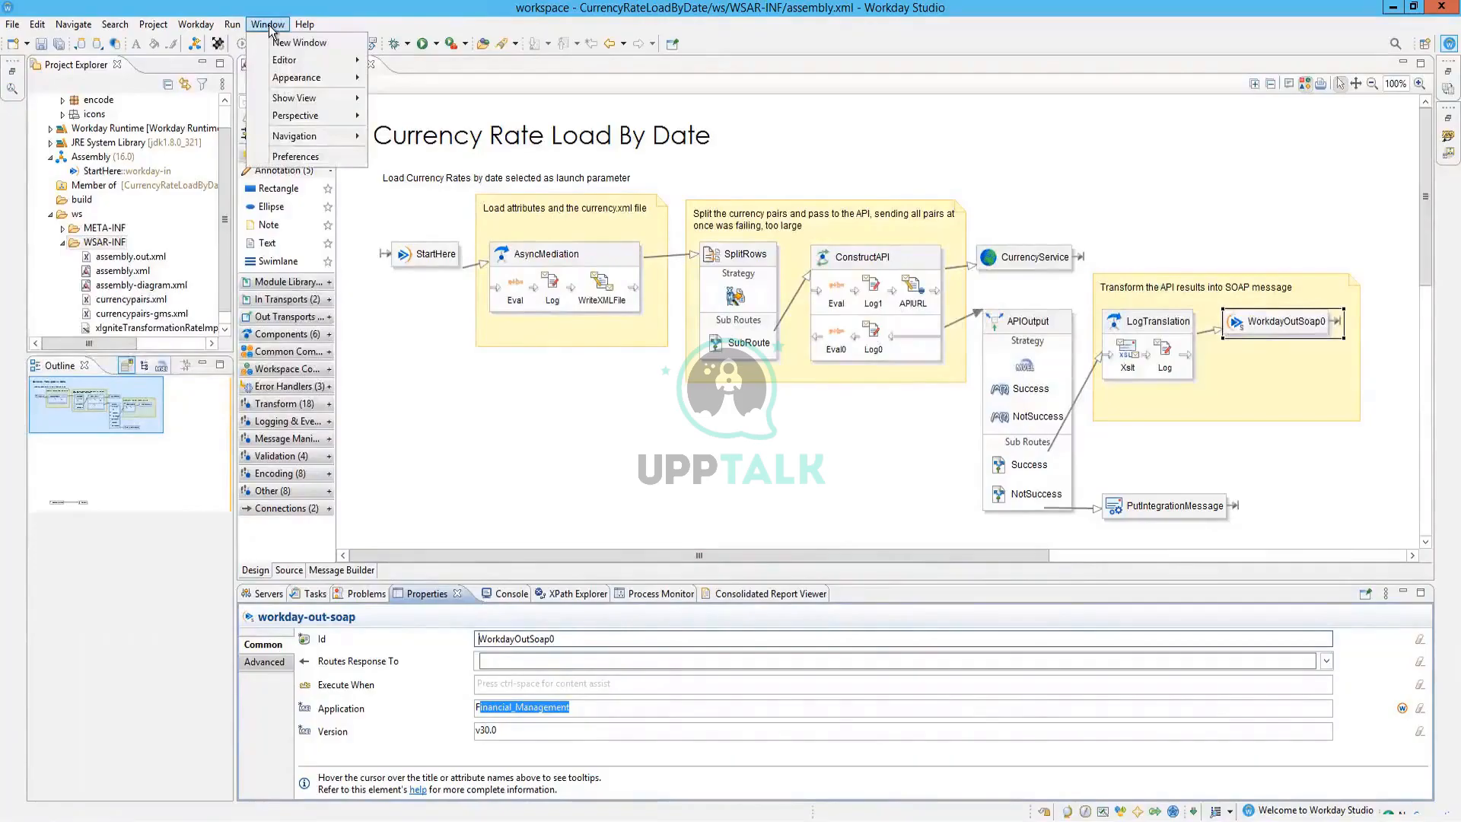
{"action": "left_click", "coordinate": [196, 24]}
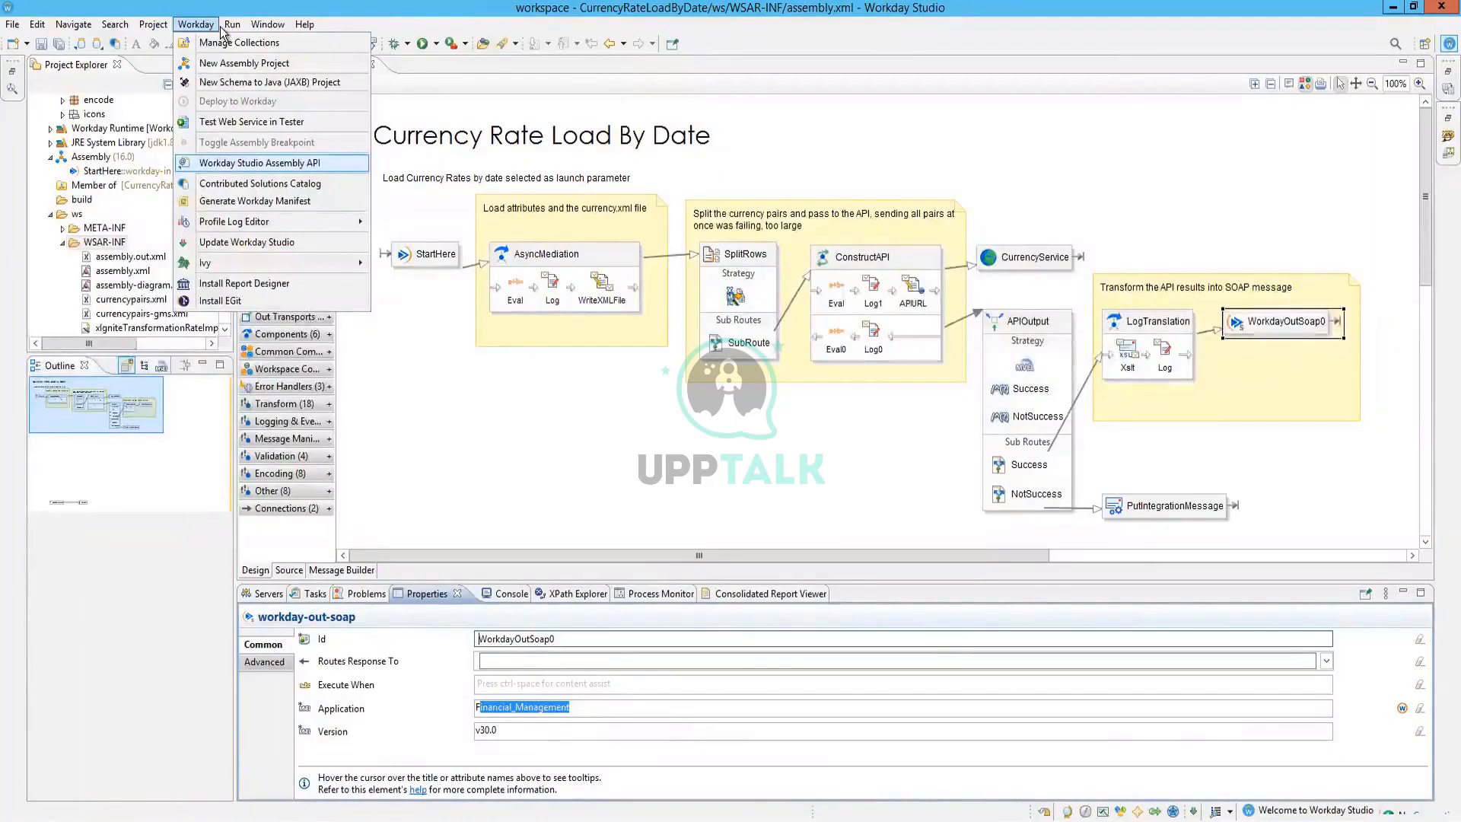
{"action": "left_click", "coordinate": [153, 25]}
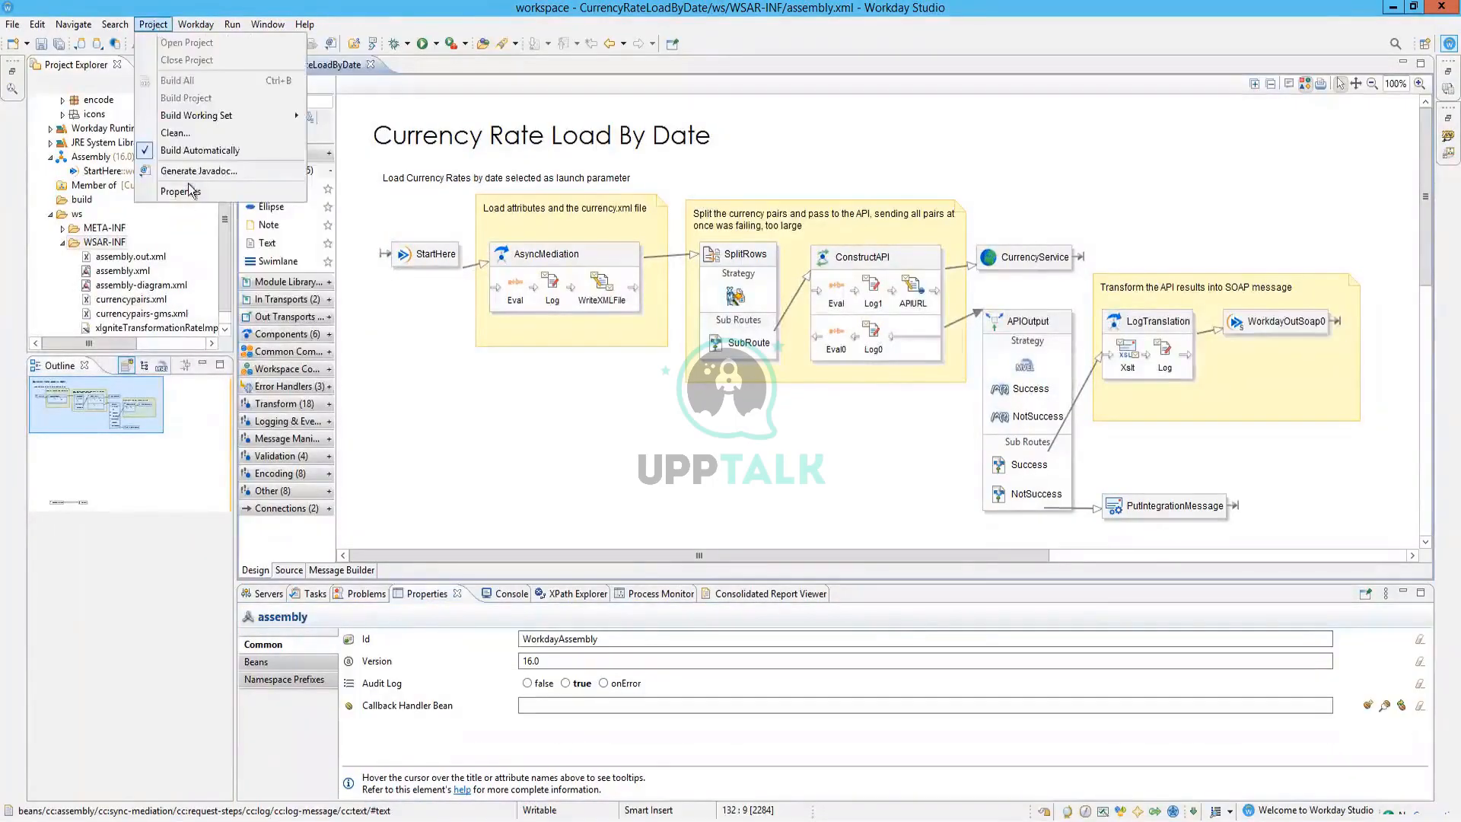
{"action": "left_click", "coordinate": [391, 270]}
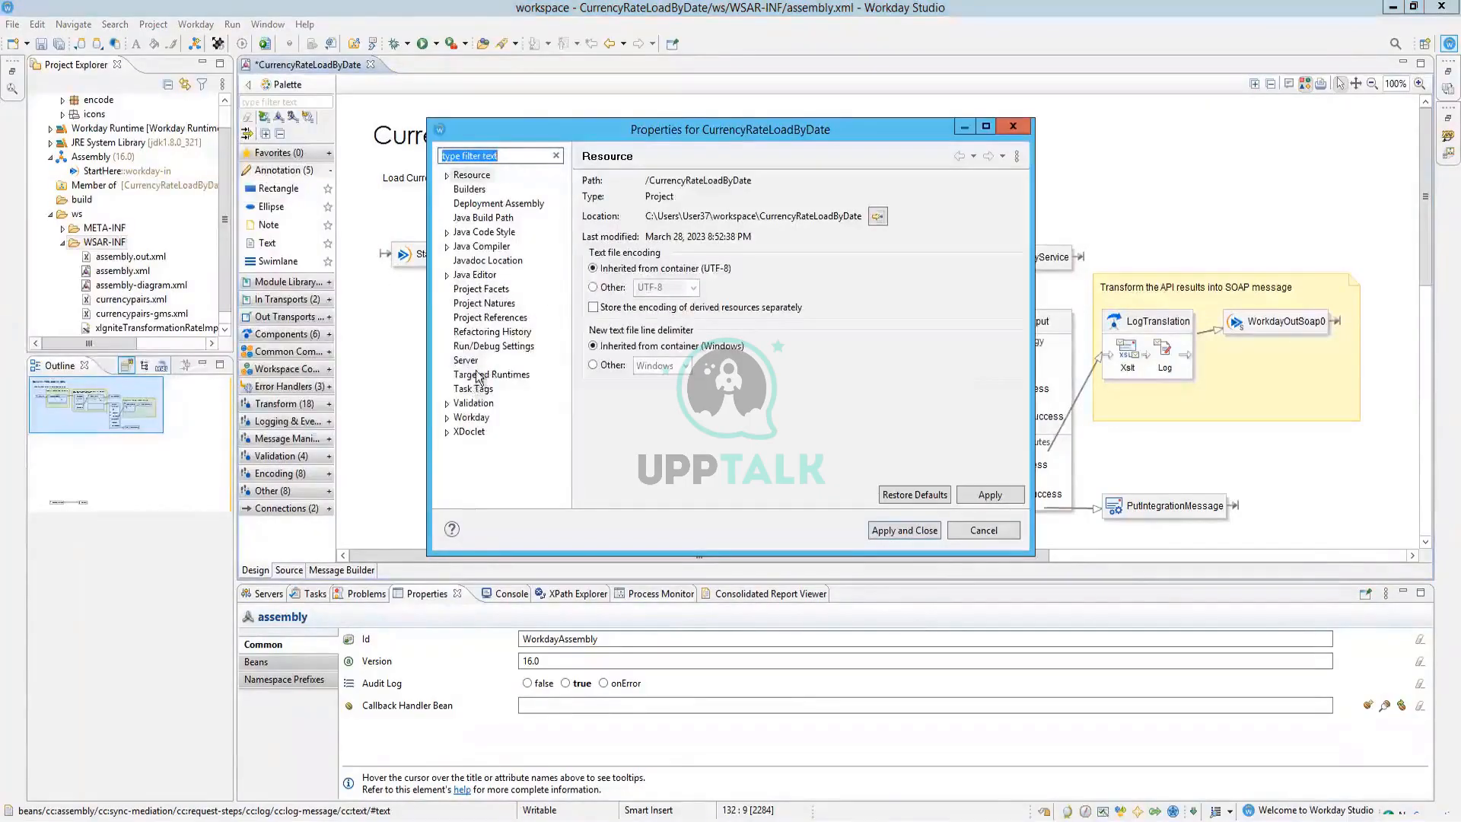
{"action": "left_click", "coordinate": [470, 361]}
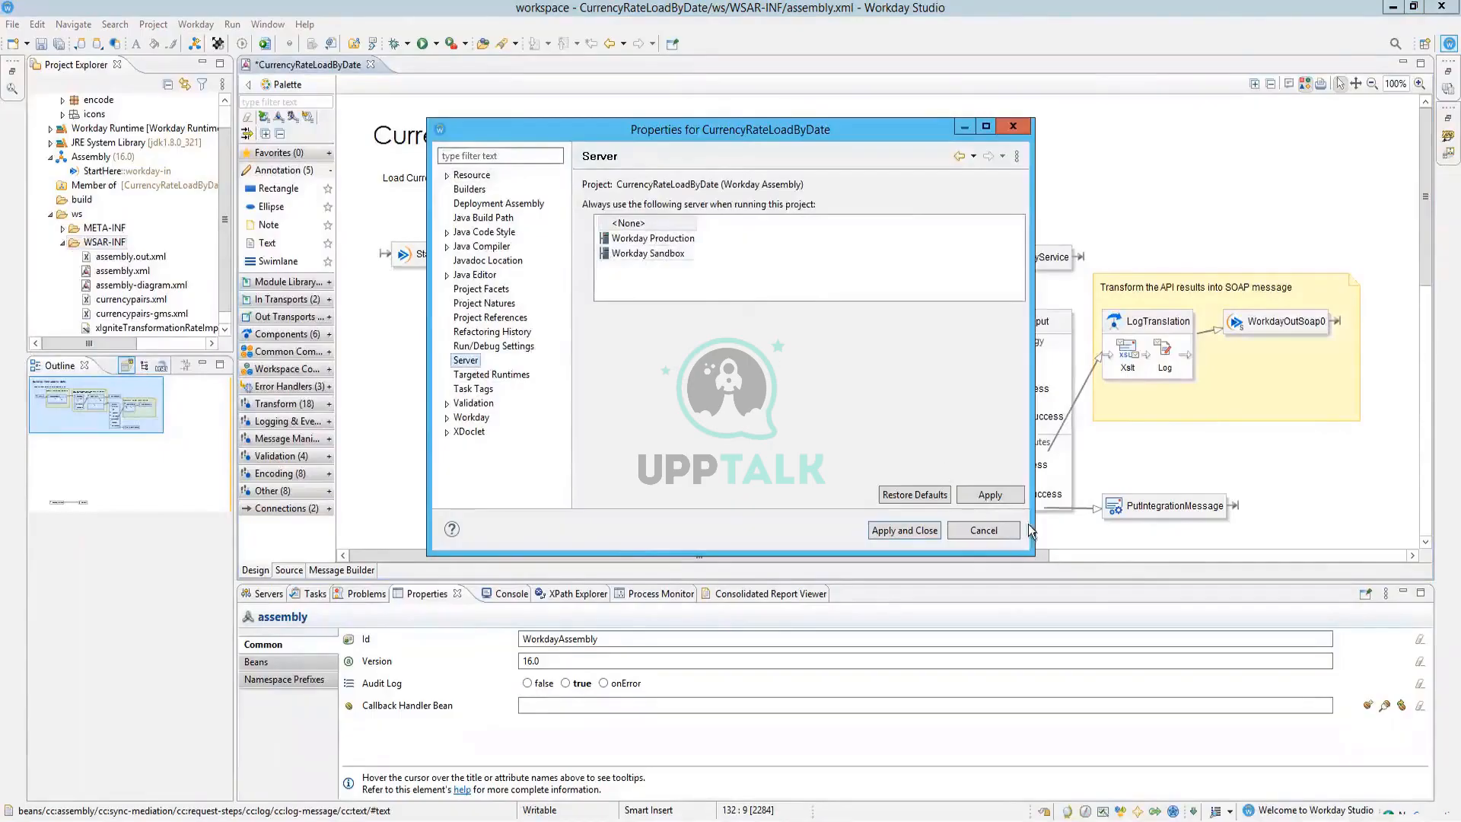
{"action": "left_click", "coordinate": [644, 224]}
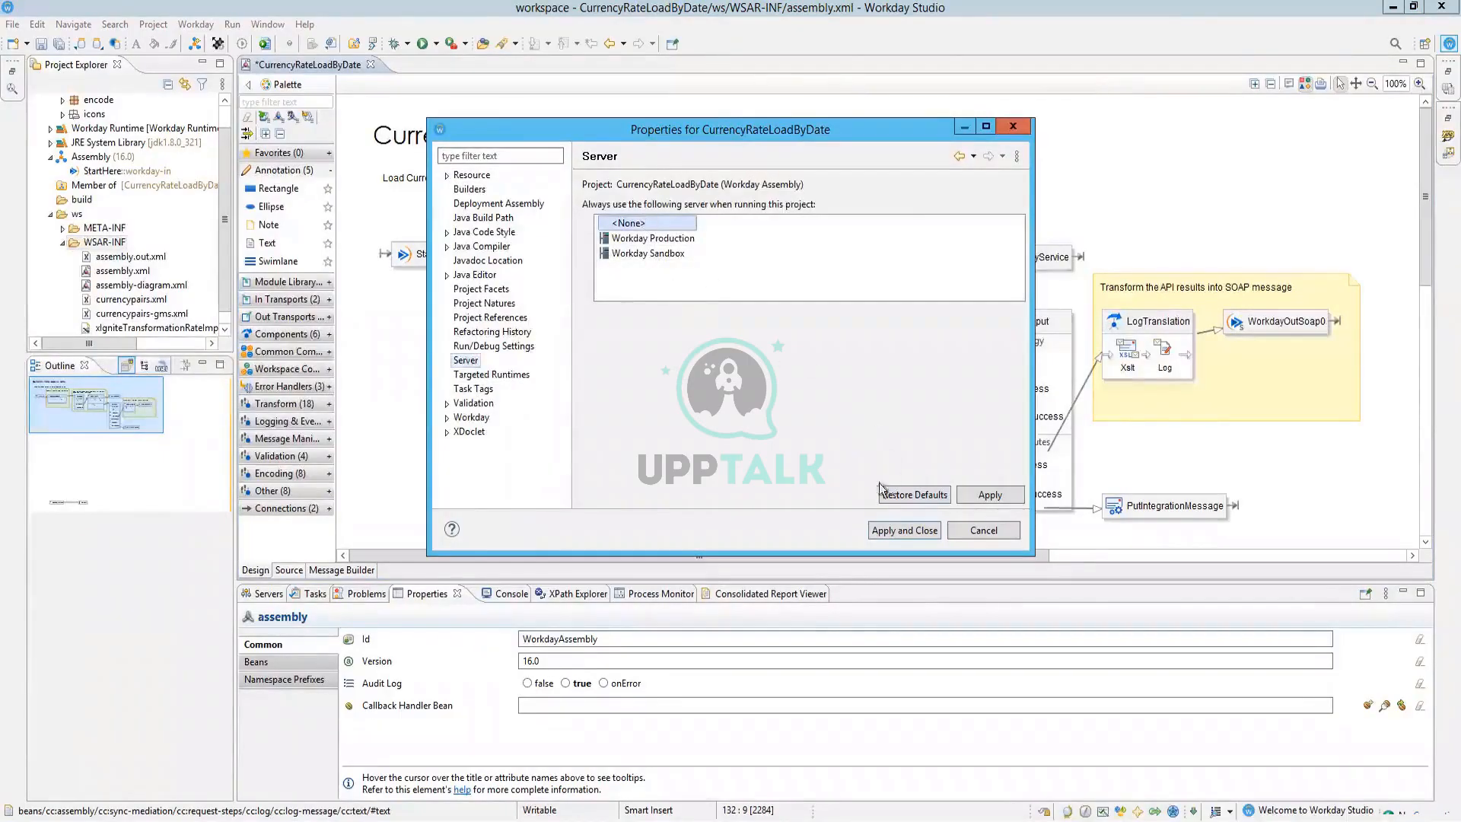
{"action": "left_click", "coordinate": [636, 254]}
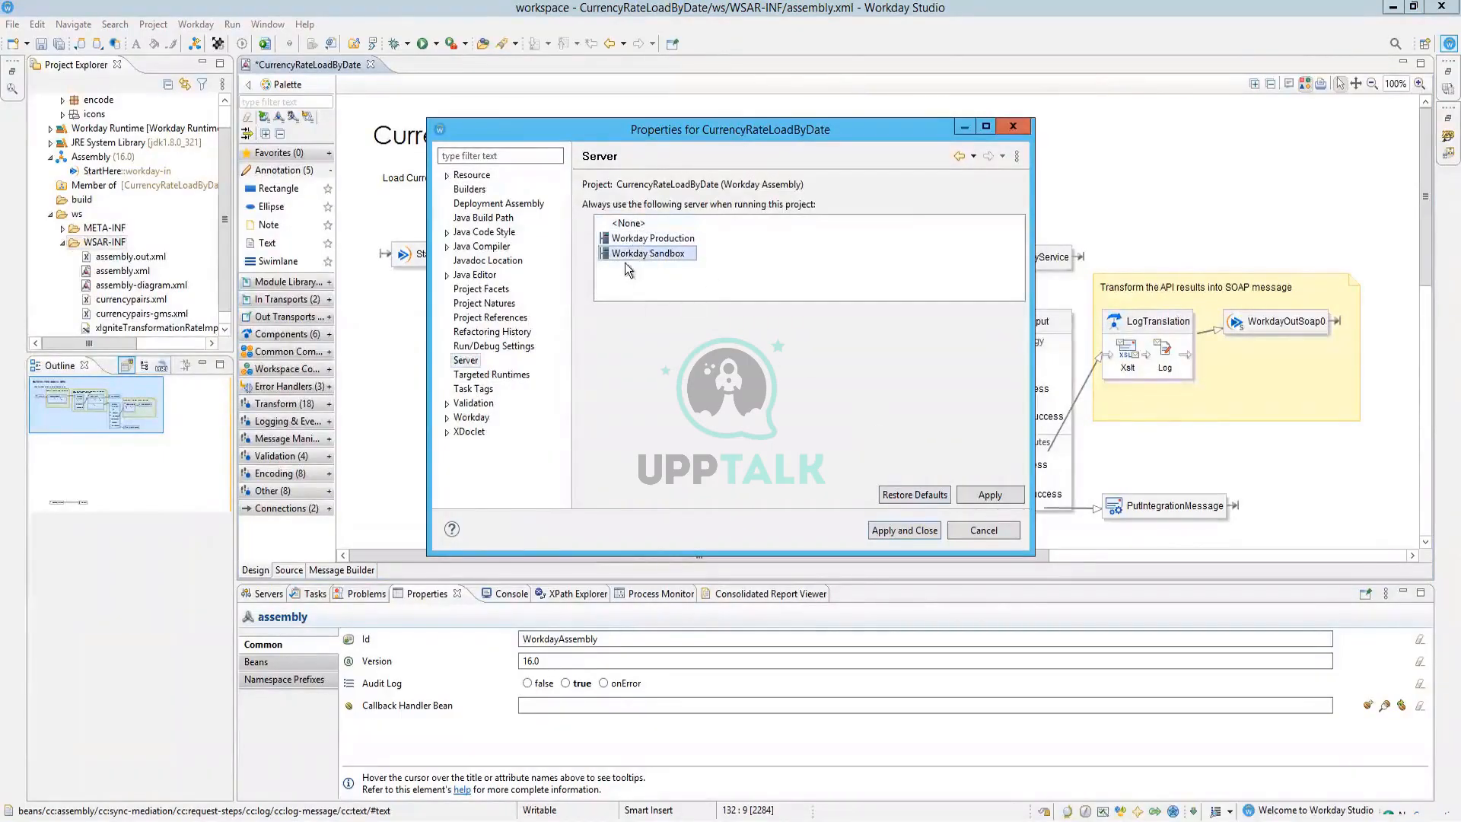
{"action": "left_click", "coordinate": [465, 361]}
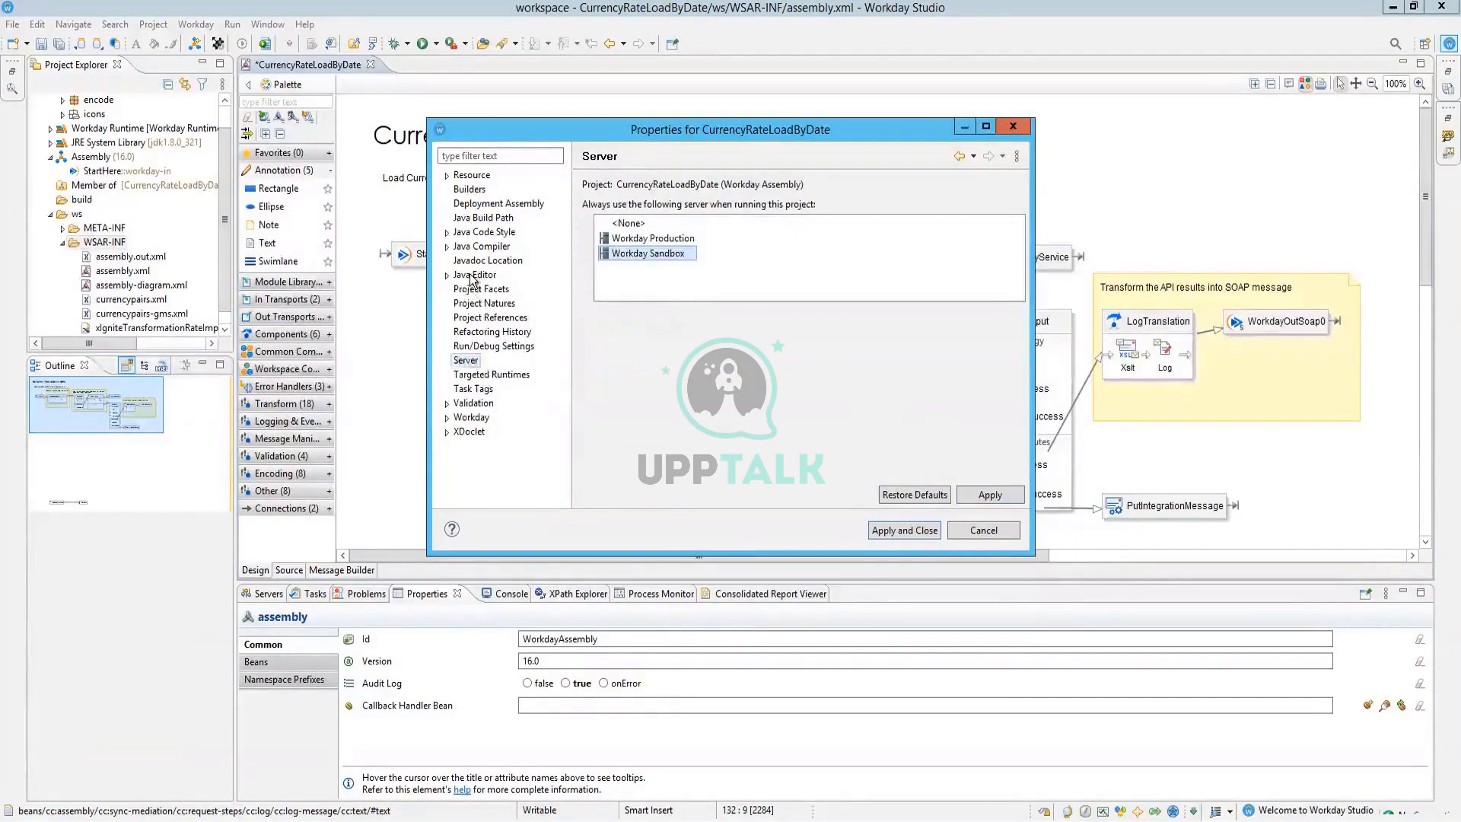
{"action": "left_click", "coordinate": [1016, 156]}
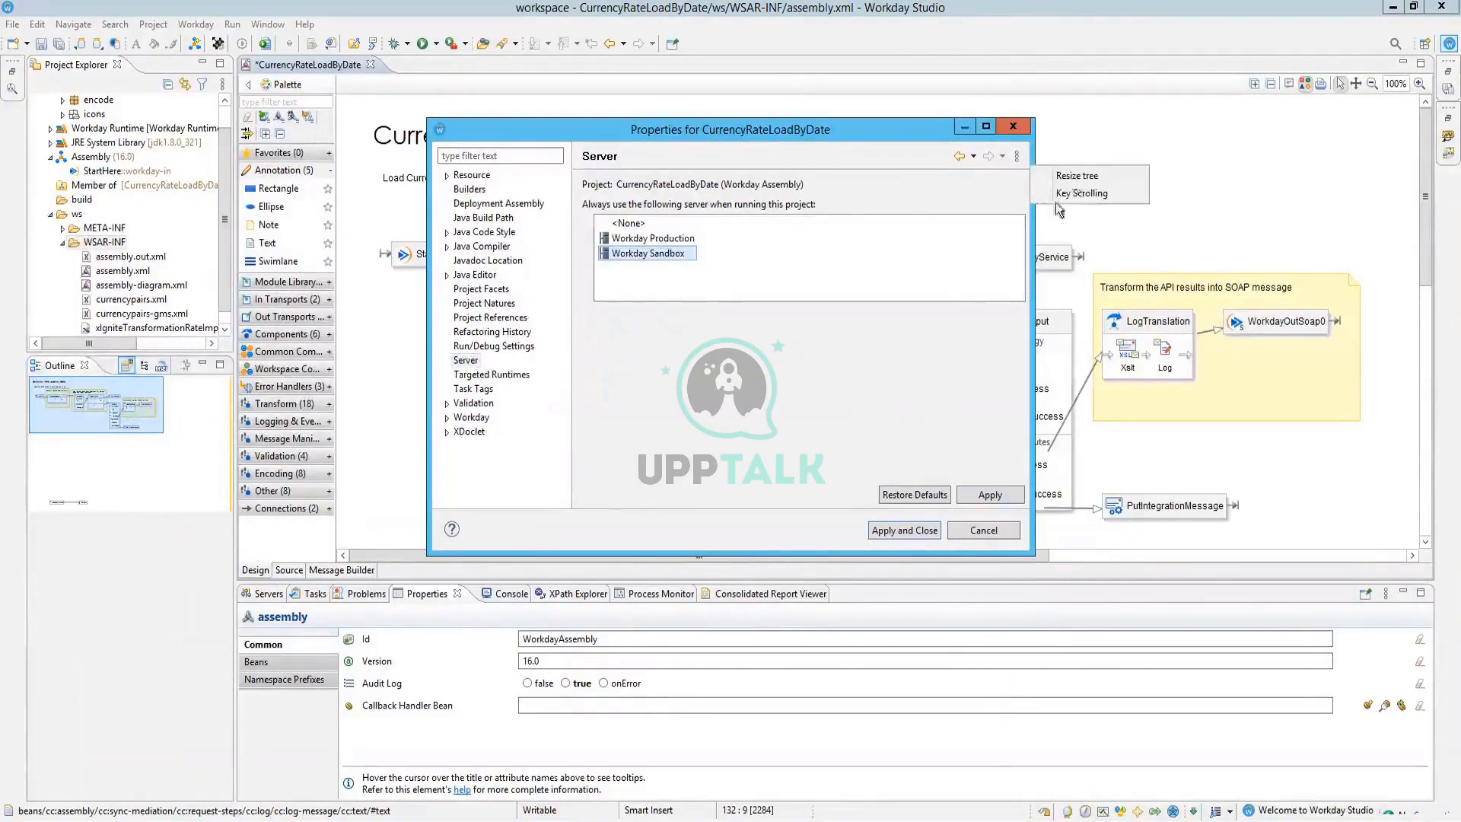
{"action": "left_click", "coordinate": [933, 344]}
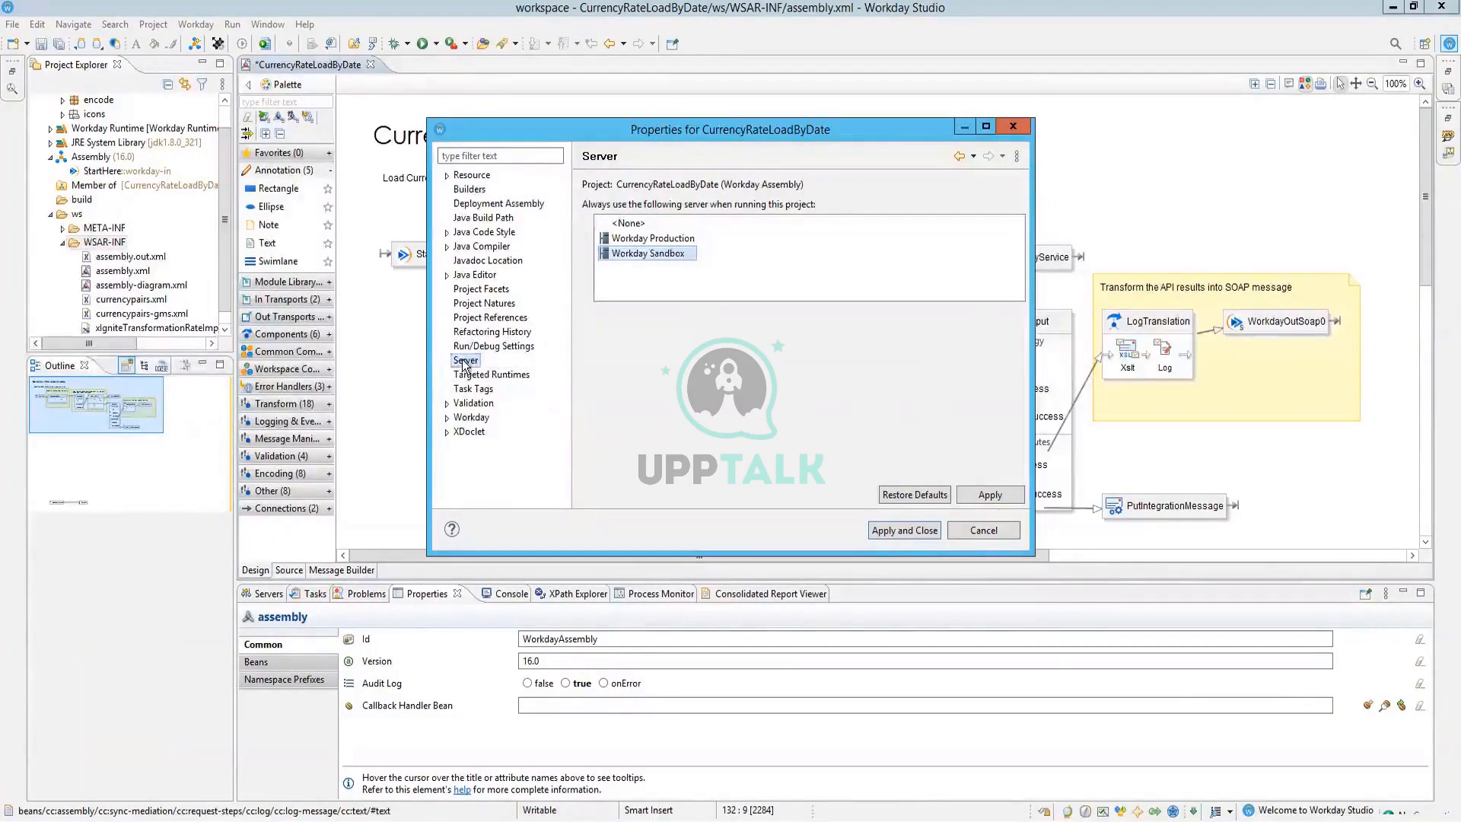
View the project's Workday properties, including Linked Resources and Packaged Integrations
{"action": "left_click", "coordinate": [446, 416]}
{"action": "left_click", "coordinate": [475, 418]}
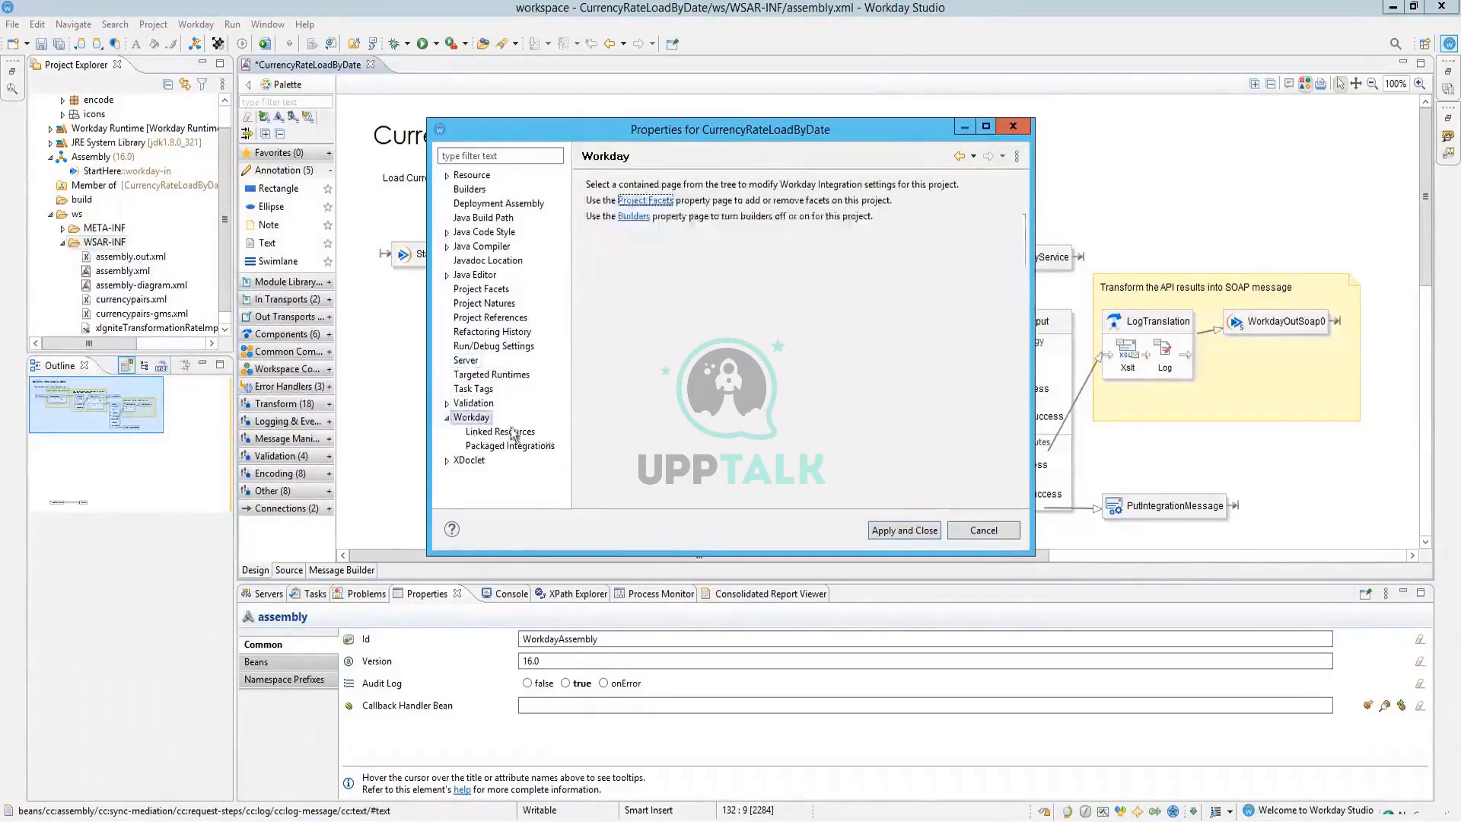
{"action": "left_click", "coordinate": [500, 431]}
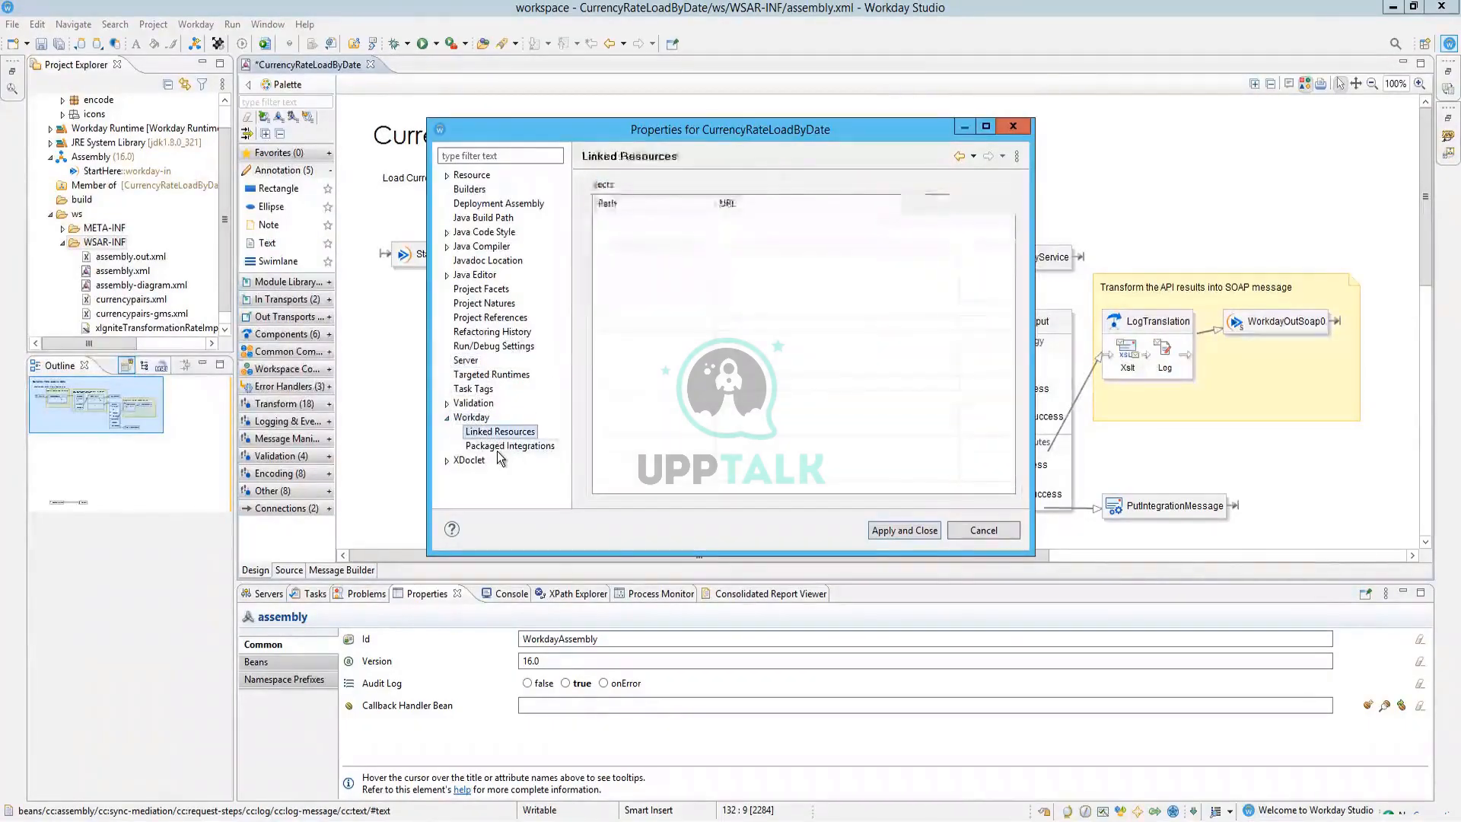
{"action": "left_click", "coordinate": [502, 445]}
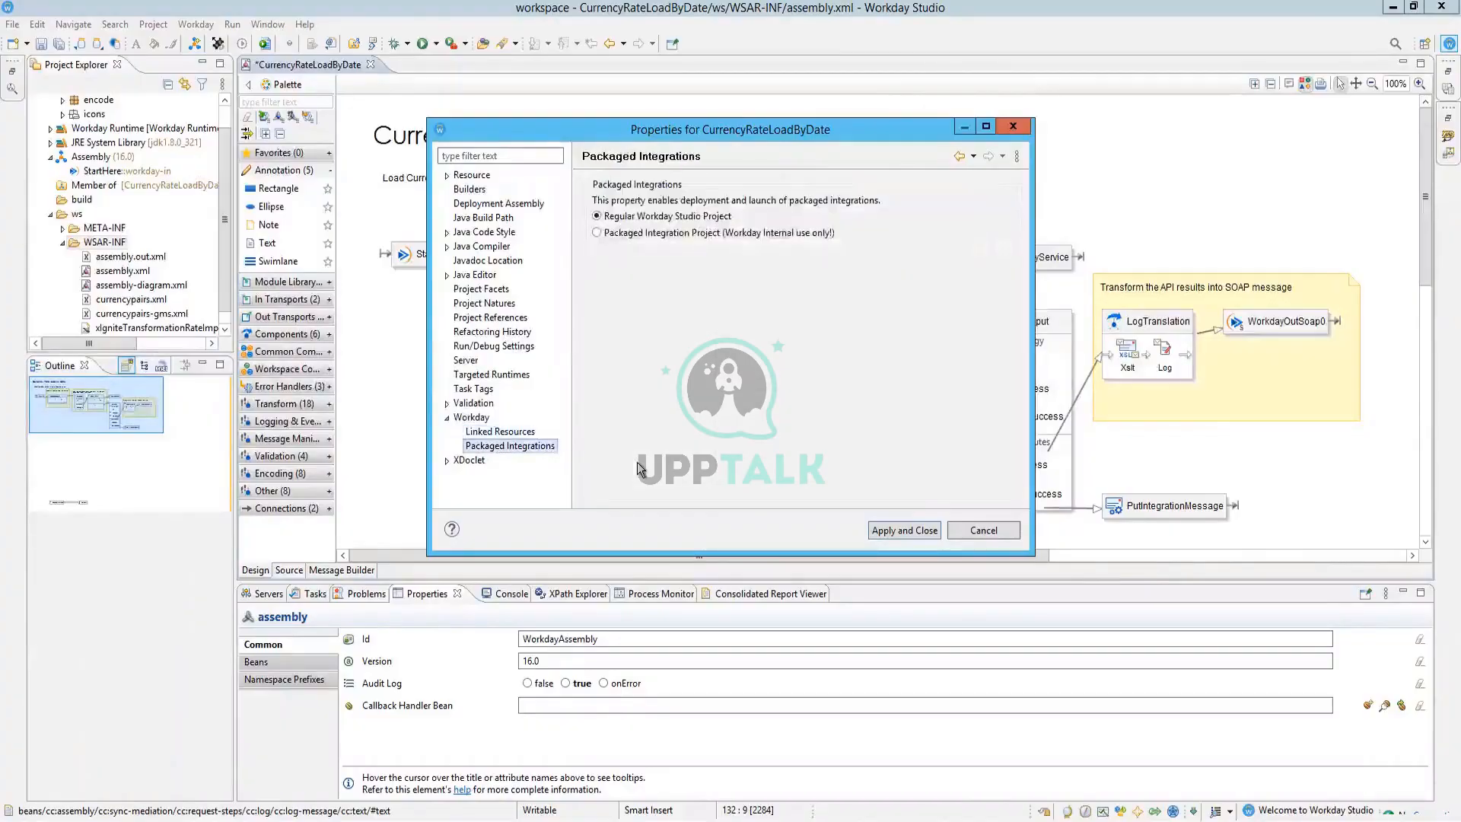
Revisit the project's Server options, highlighting Workday Production and Workday Sandbox, and close the properties without saving changes
{"action": "left_click", "coordinate": [479, 362]}
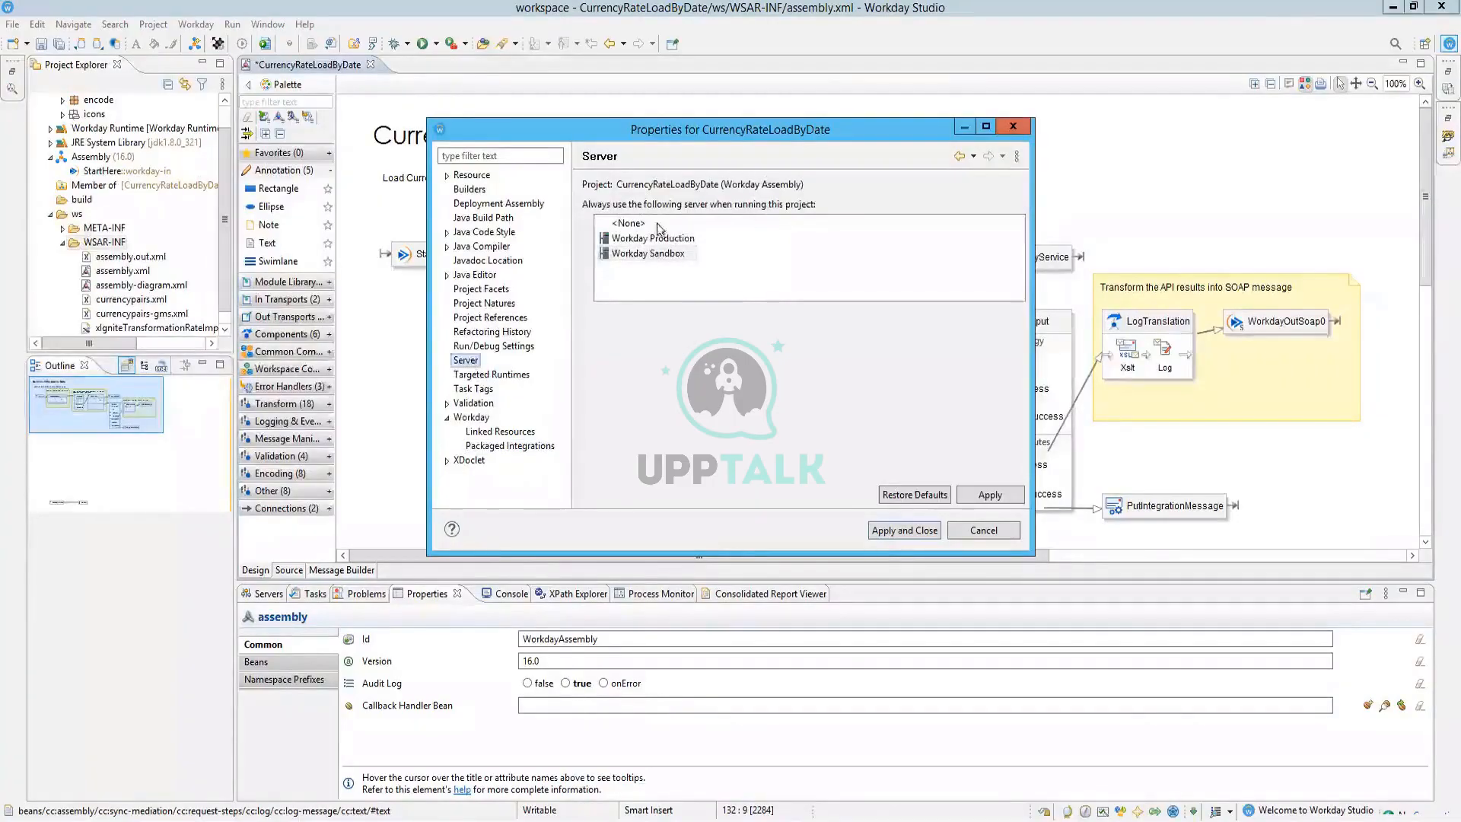
{"action": "left_click", "coordinate": [638, 240]}
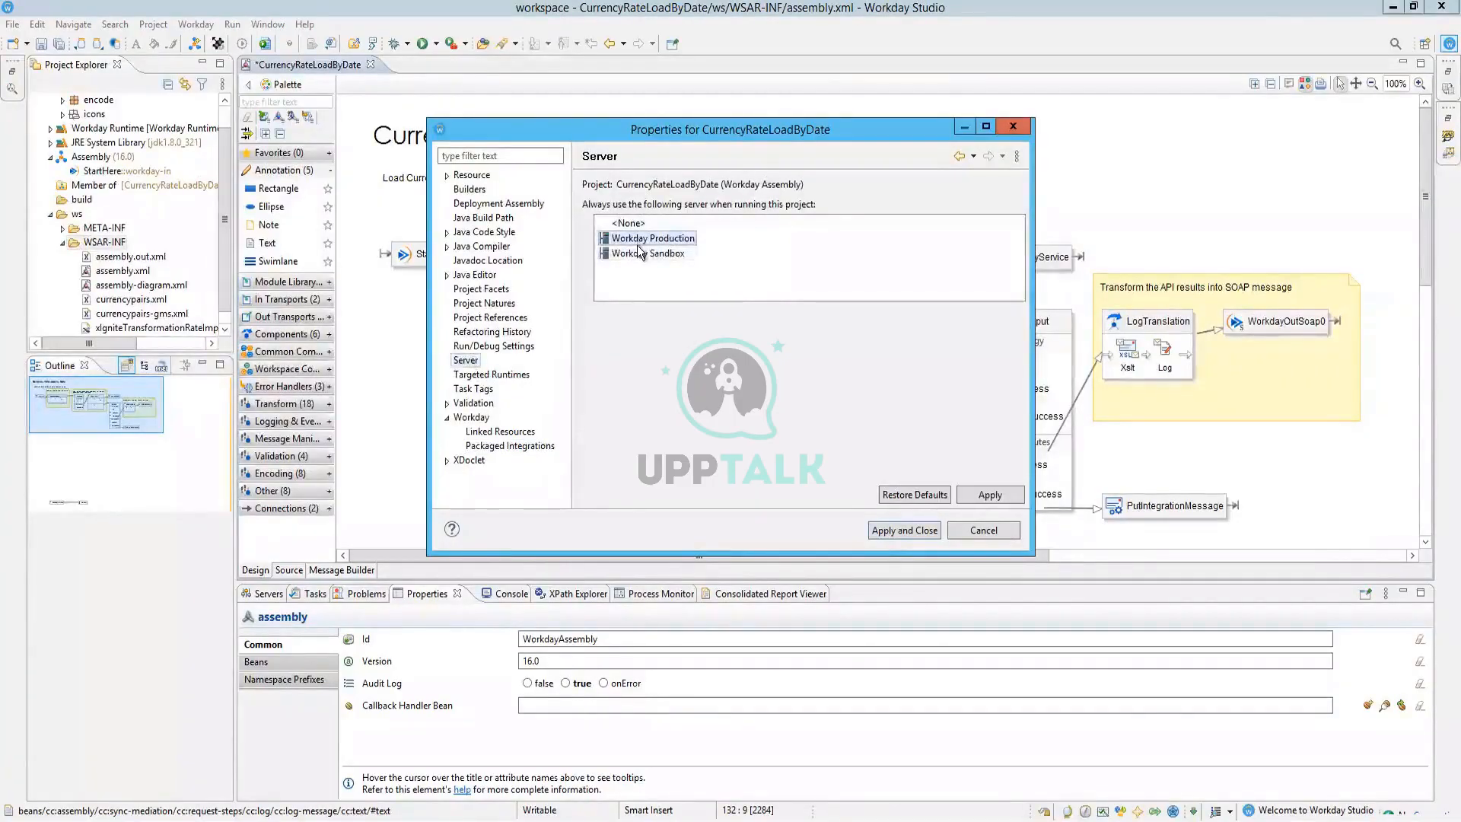
{"action": "left_click", "coordinate": [643, 254]}
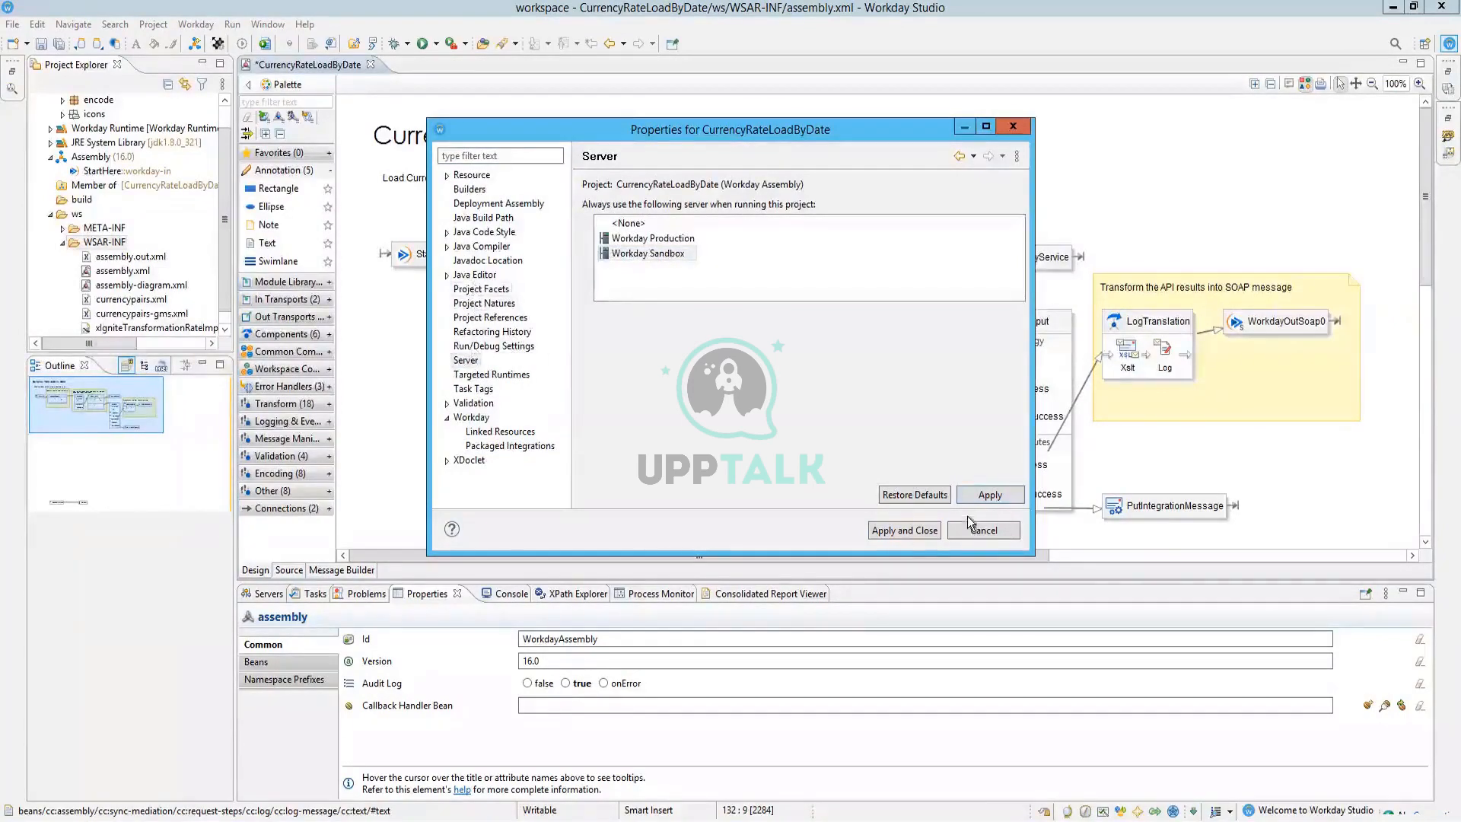
{"action": "left_click", "coordinate": [985, 533]}
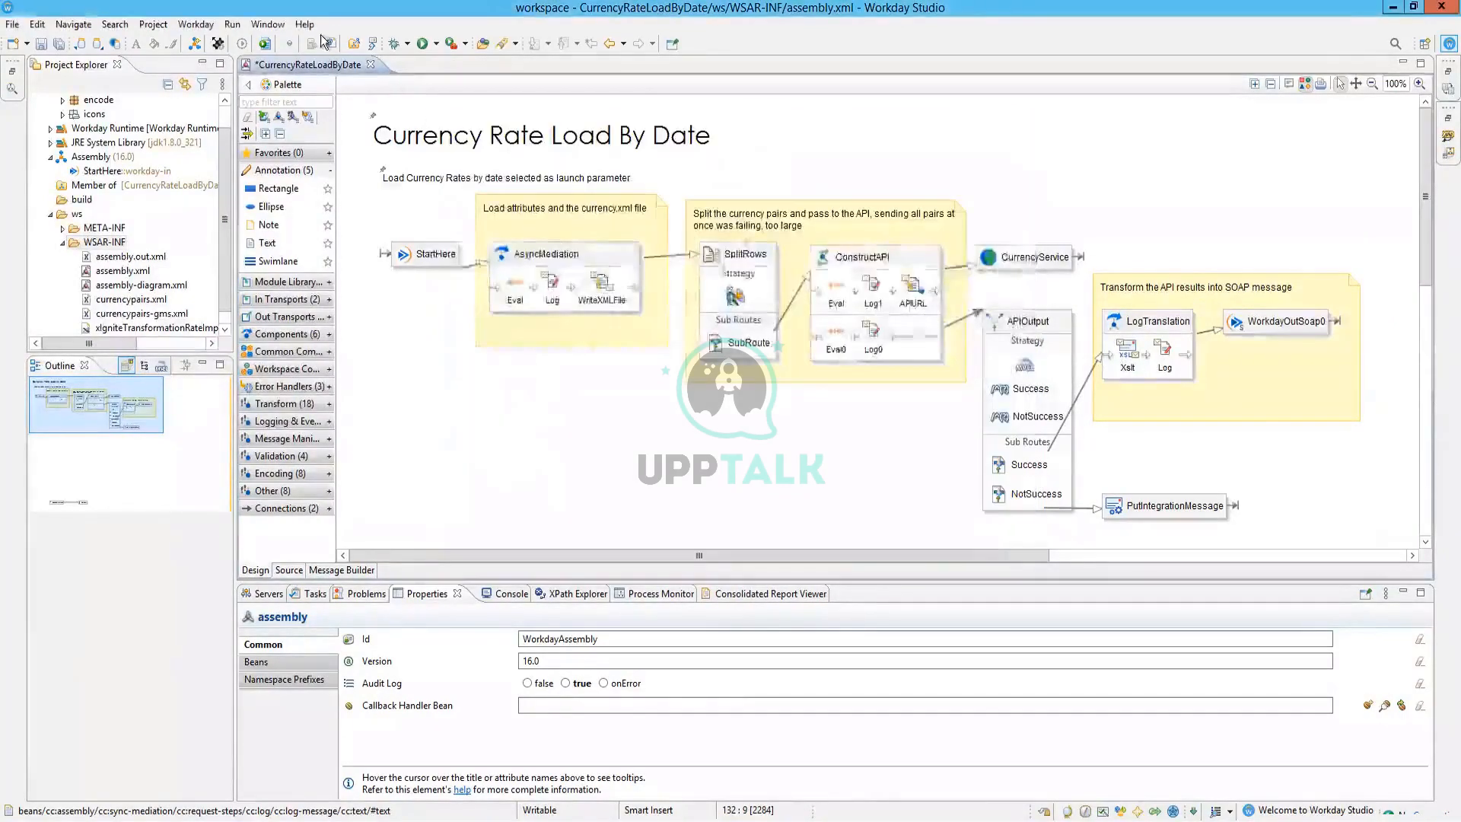
Open the workspace Preferences and view the Server settings within the Workday category
{"action": "left_click", "coordinate": [268, 25]}
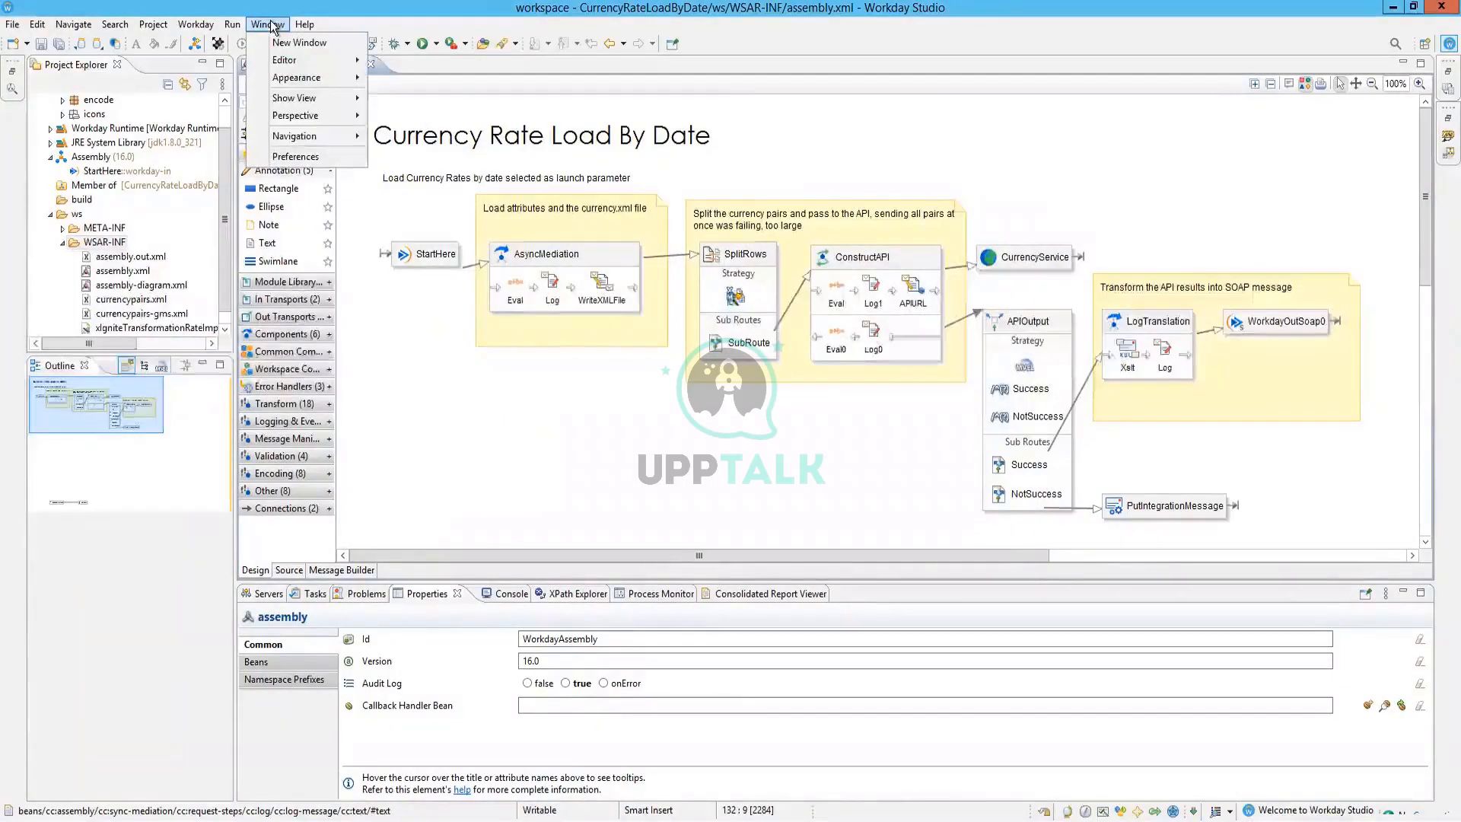
{"action": "left_click", "coordinate": [295, 156]}
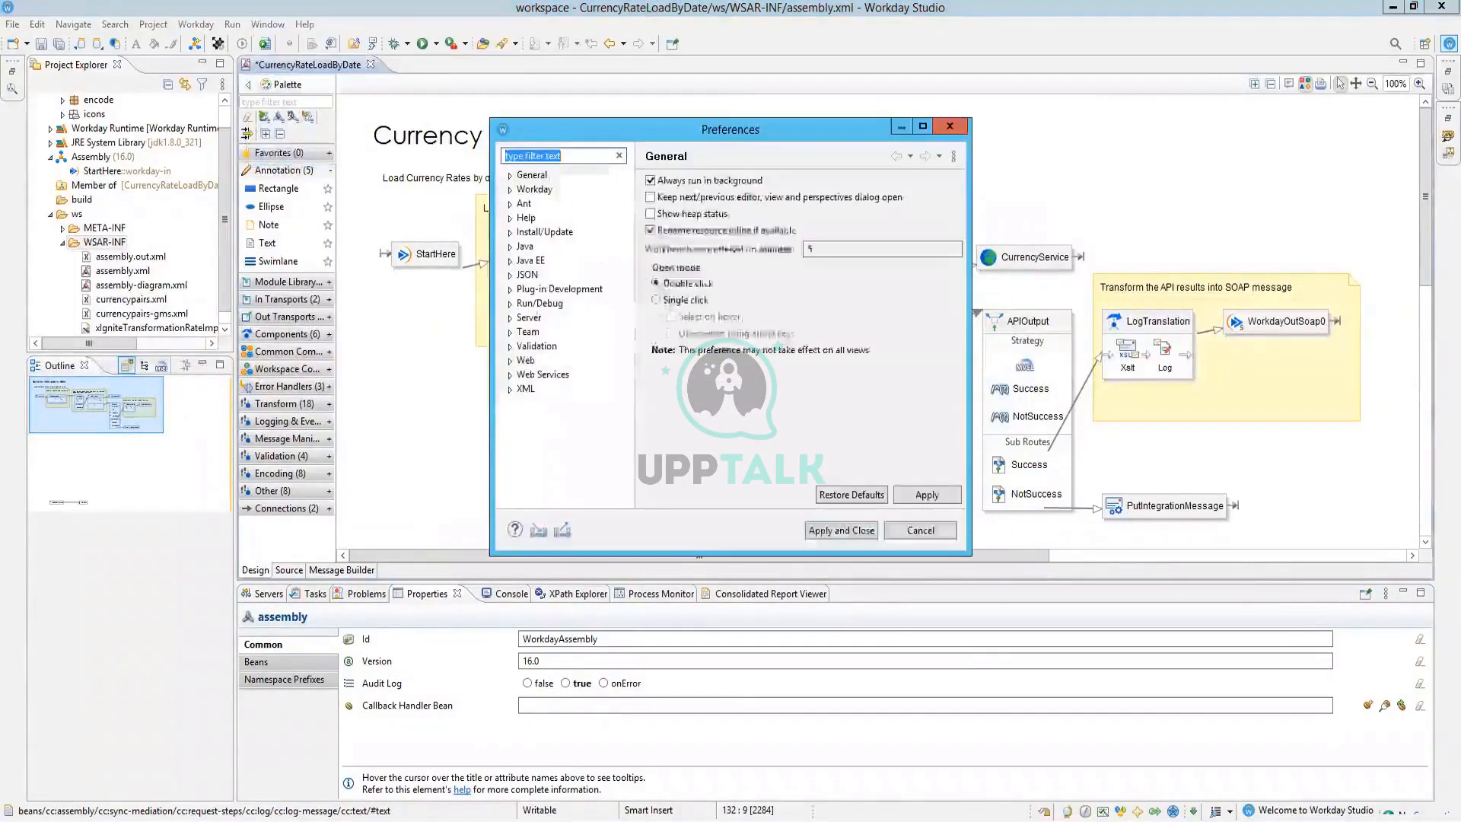
{"action": "left_click", "coordinate": [511, 189]}
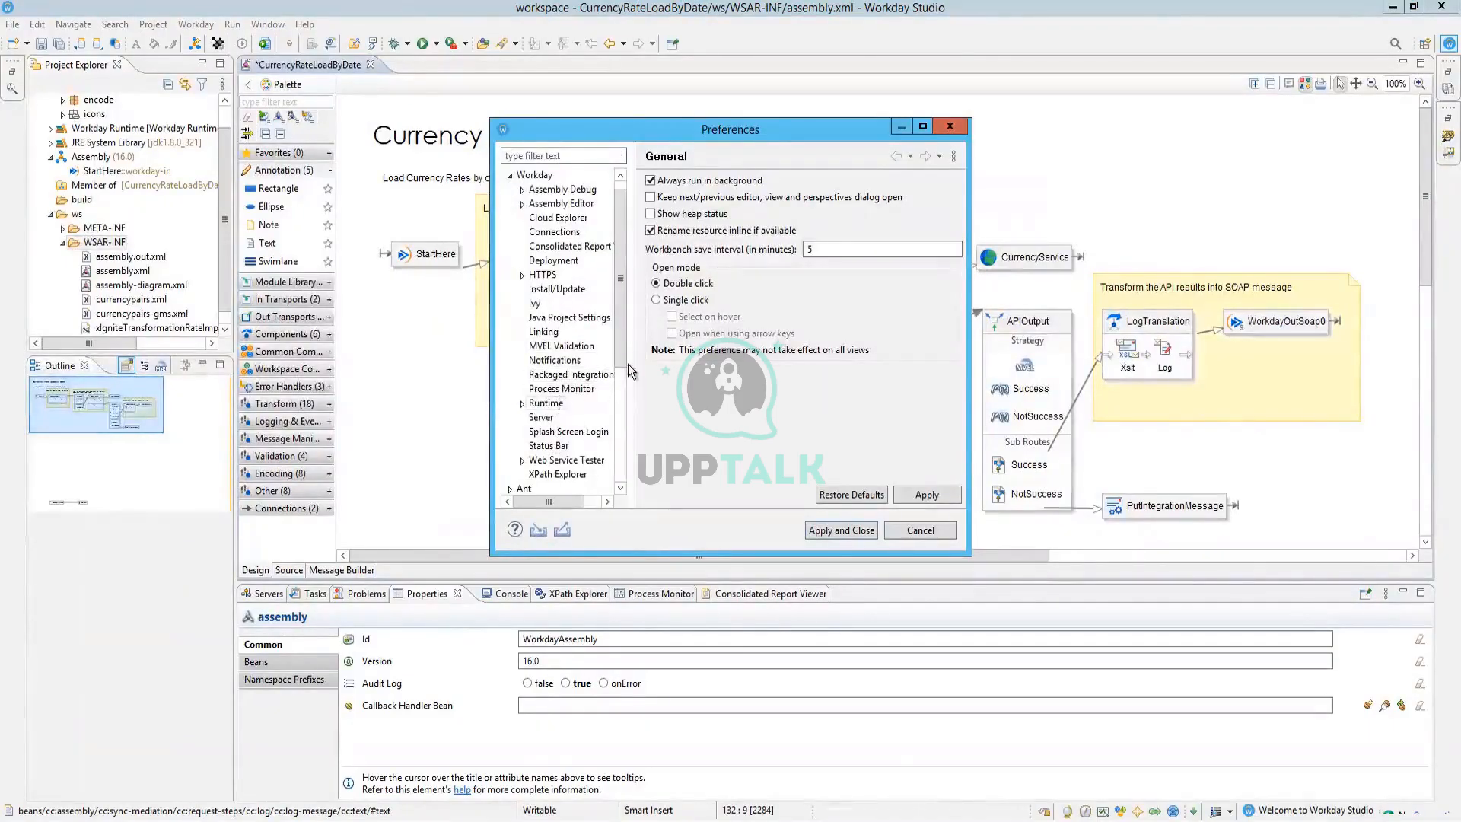
{"action": "left_click", "coordinate": [547, 420]}
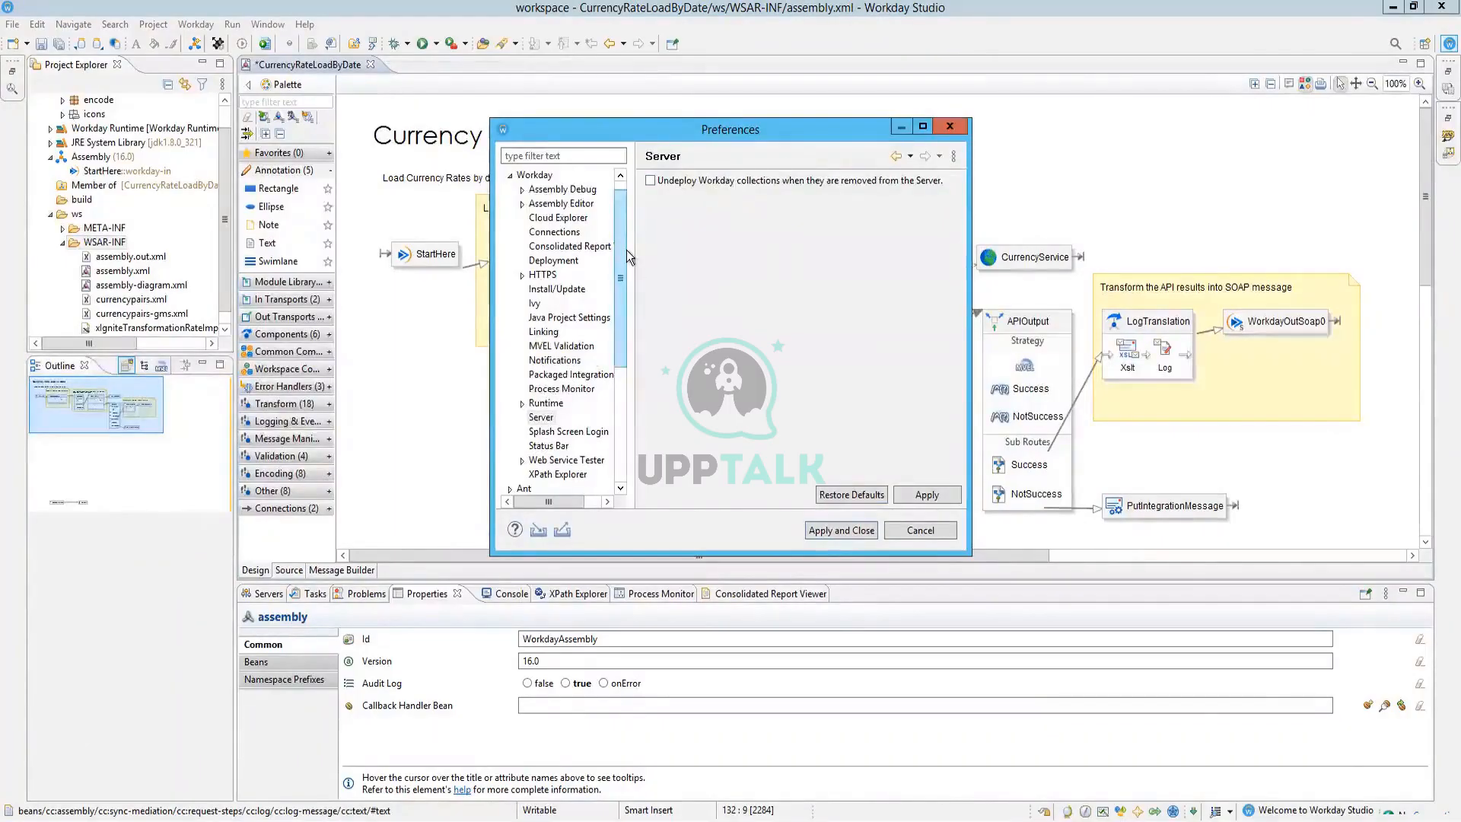
Look through the general Server preferences, viewing the Launching, Profilers and Runtime Environments pages
{"action": "left_click_drag", "start_coordinate": [623, 249], "coordinate": [636, 359]}
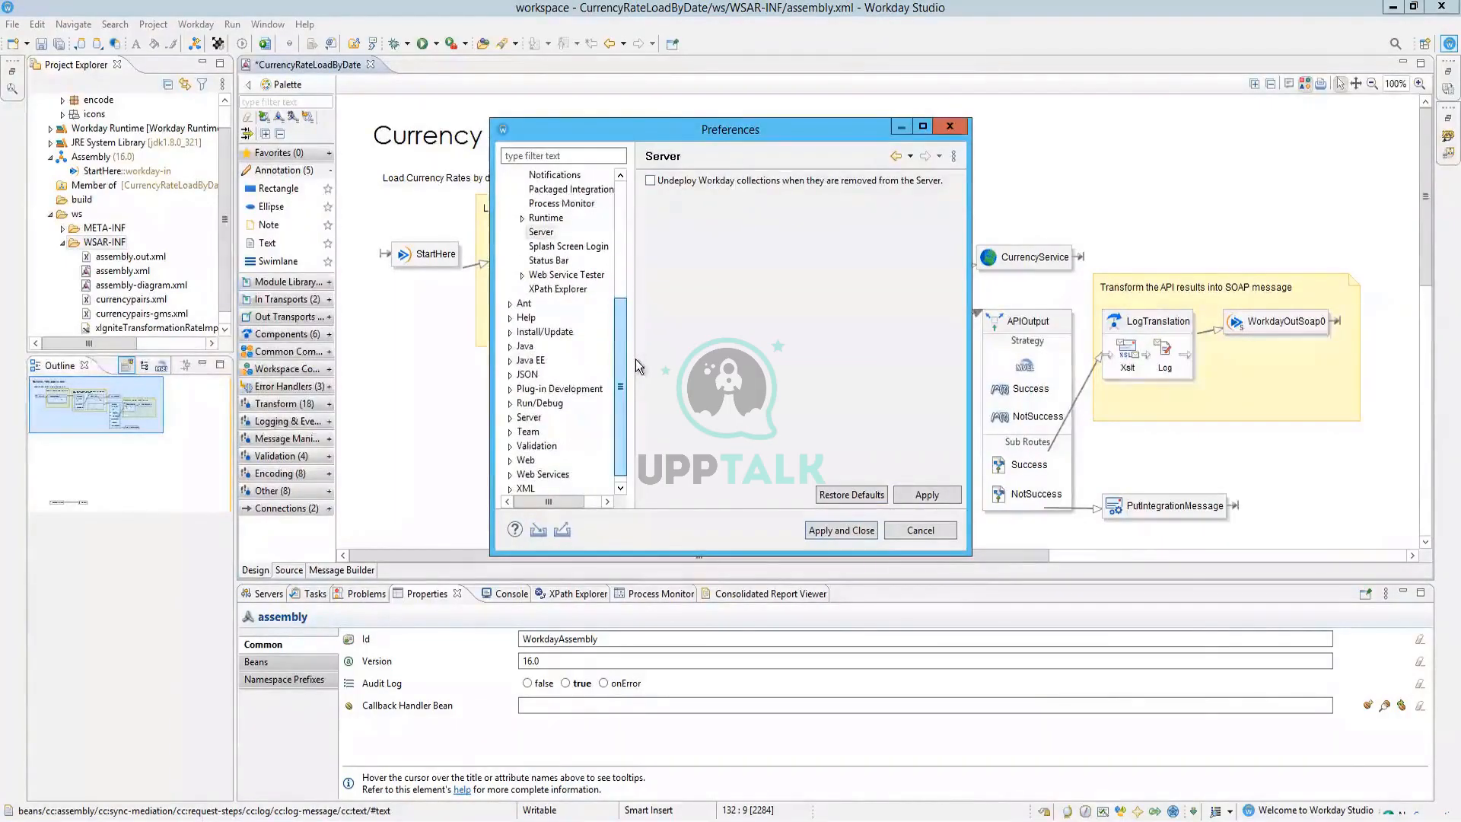
{"action": "left_click", "coordinate": [510, 417]}
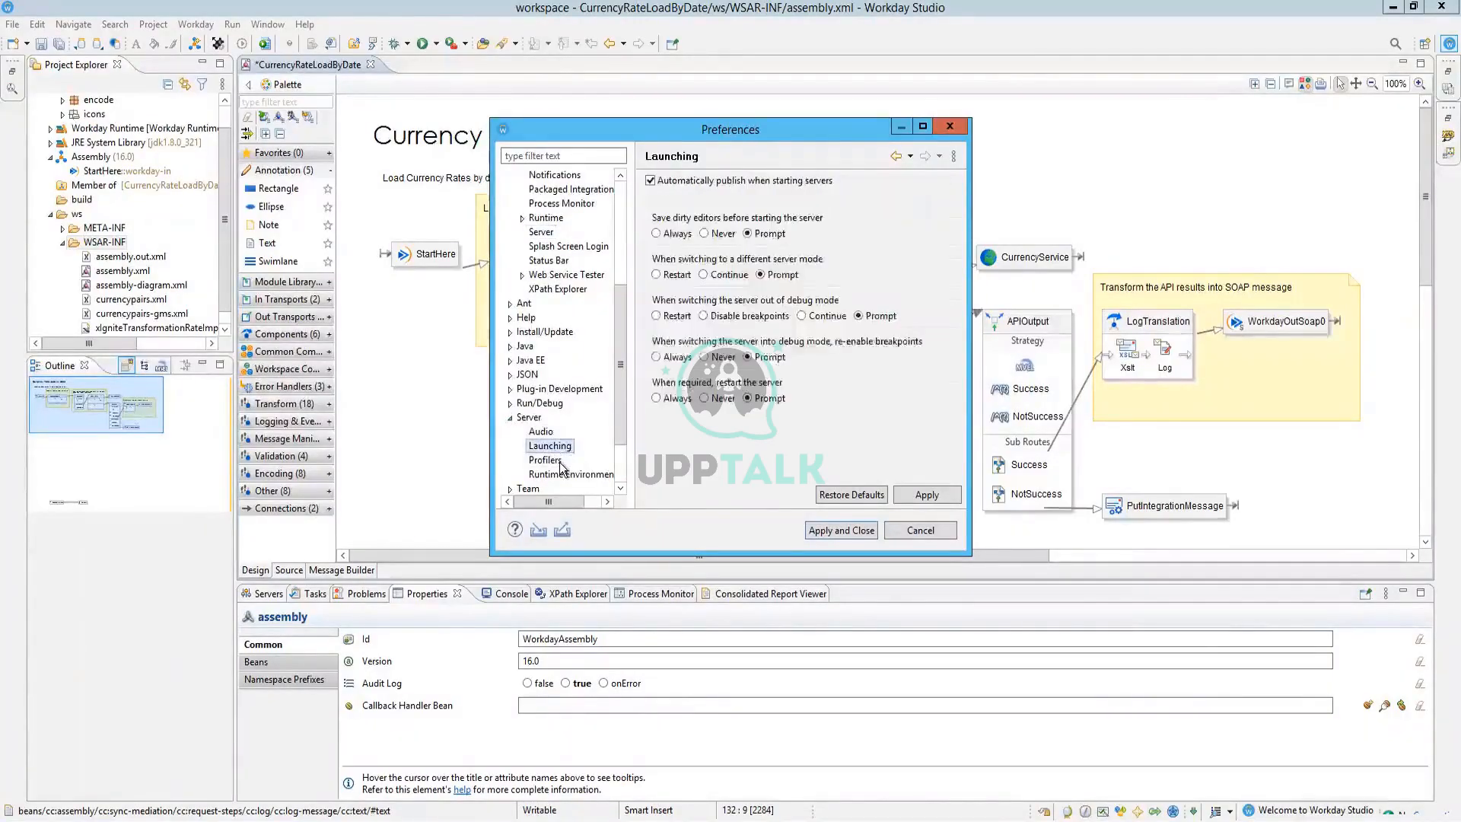
{"action": "left_click", "coordinate": [560, 459]}
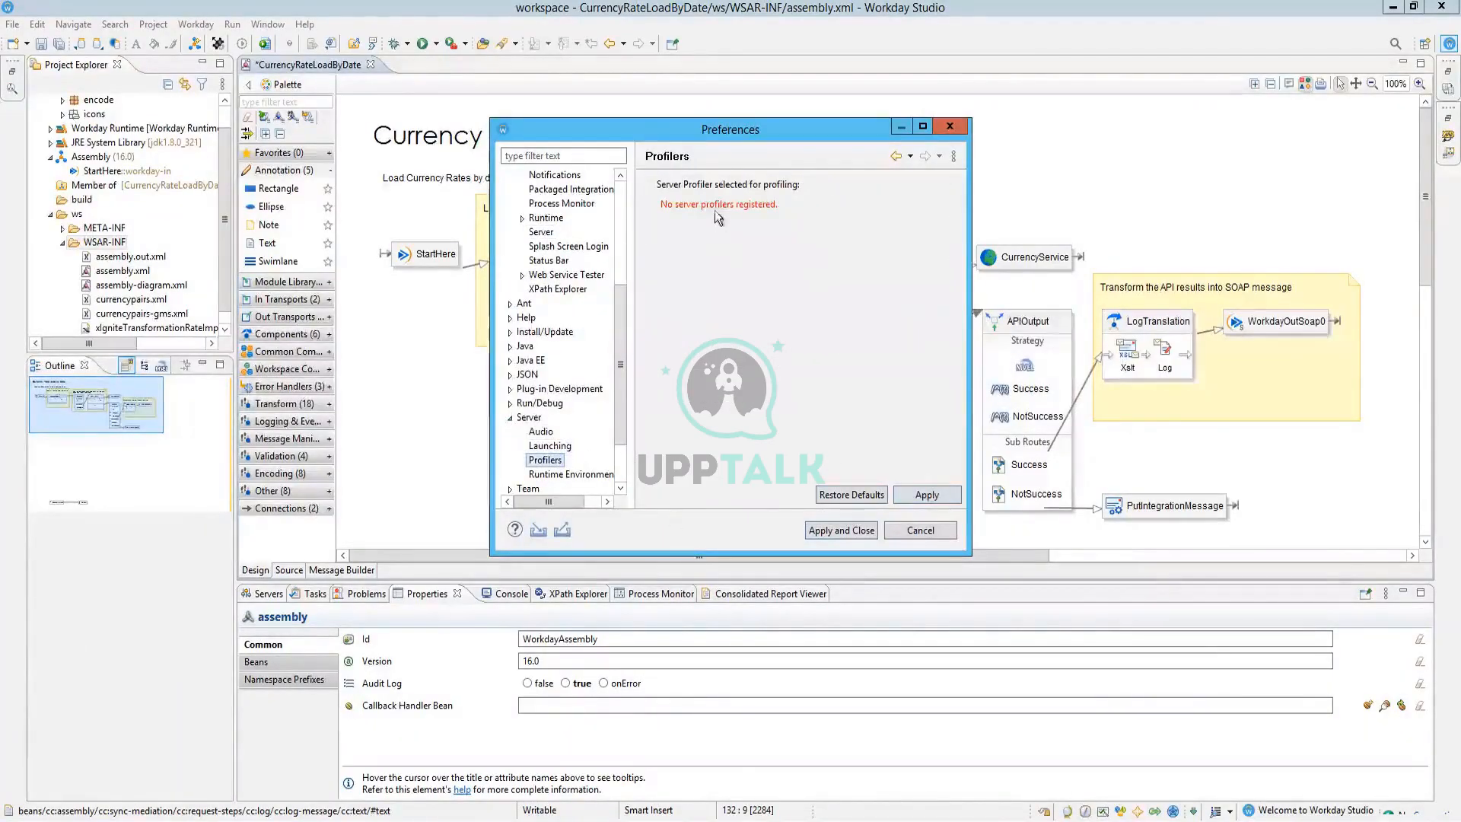
{"action": "left_click", "coordinate": [563, 474]}
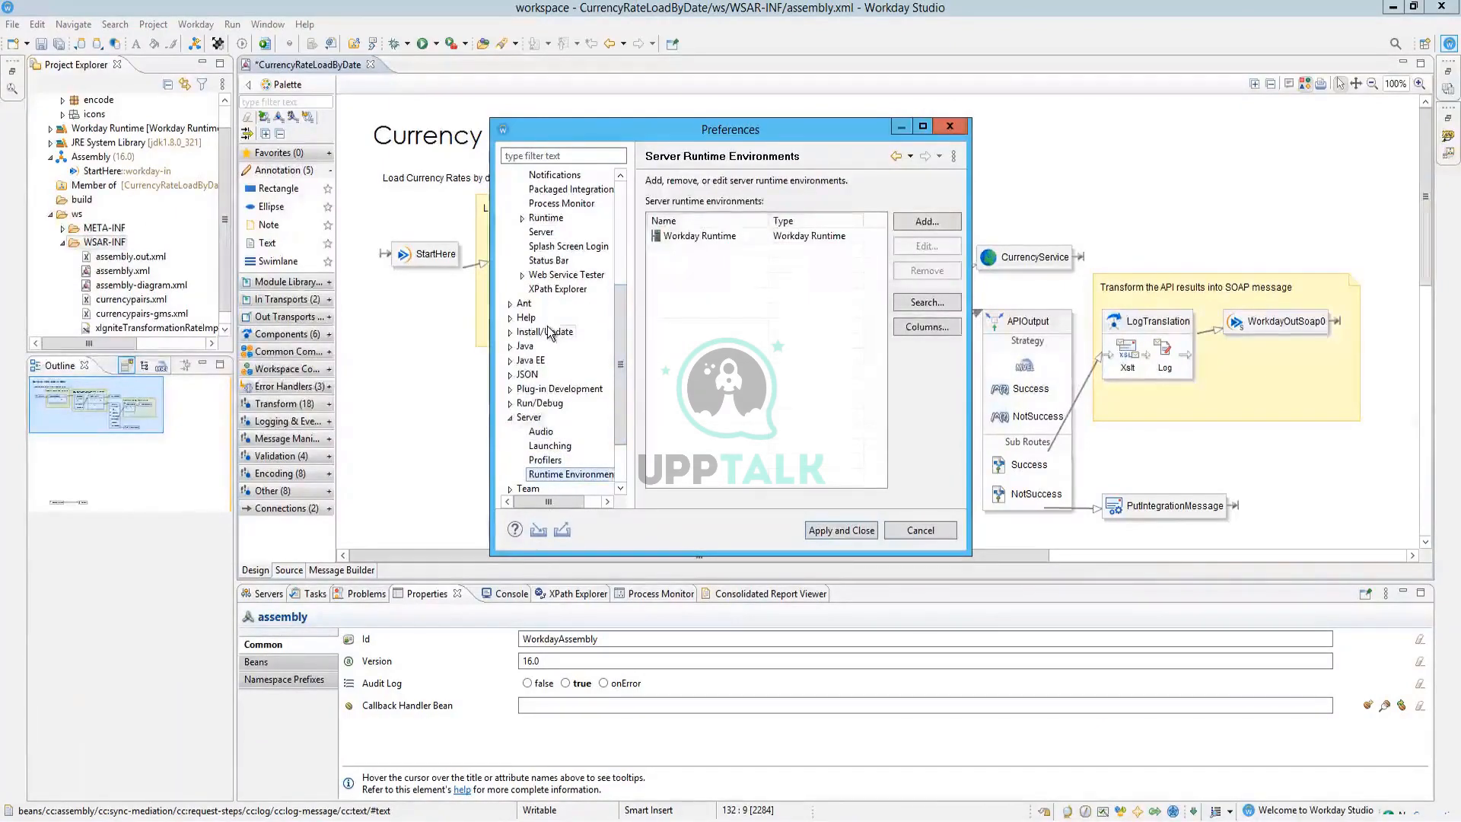
Add another server runtime environment of type Workday Runtime without creating a new local server, and select it in the list
{"action": "left_click", "coordinate": [818, 236]}
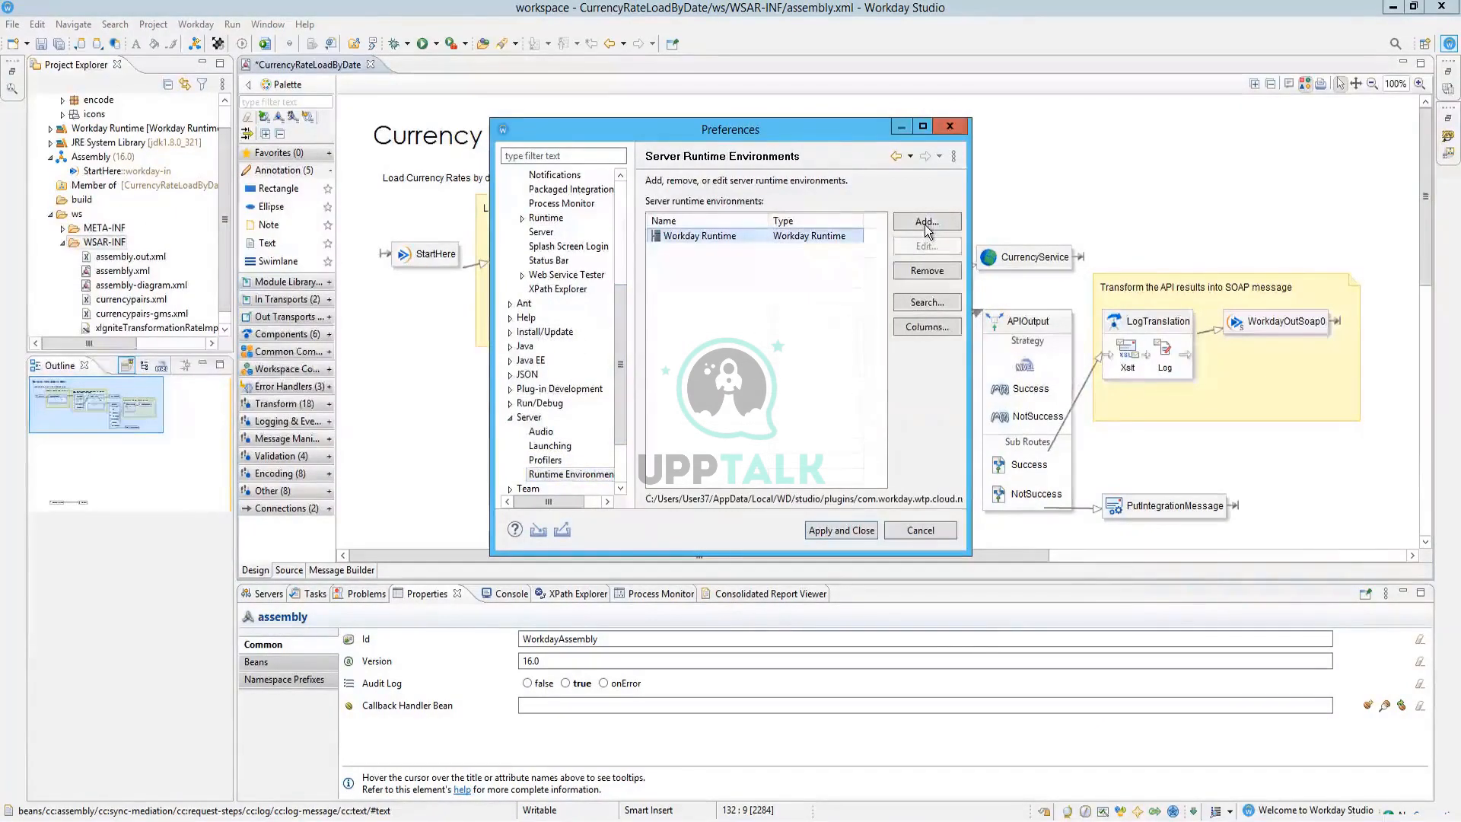
{"action": "left_click", "coordinate": [926, 221]}
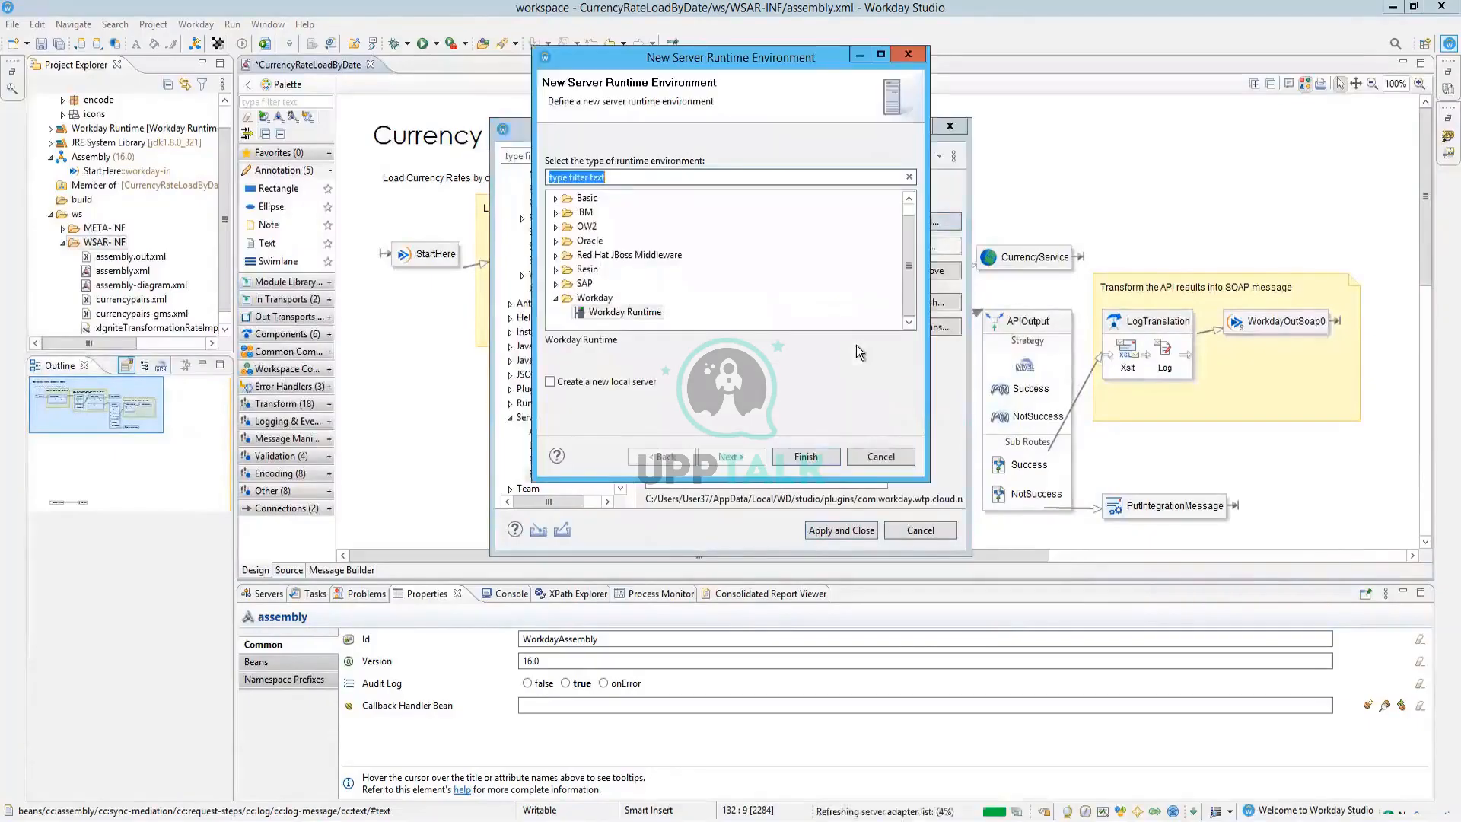
{"action": "left_click", "coordinate": [589, 387]}
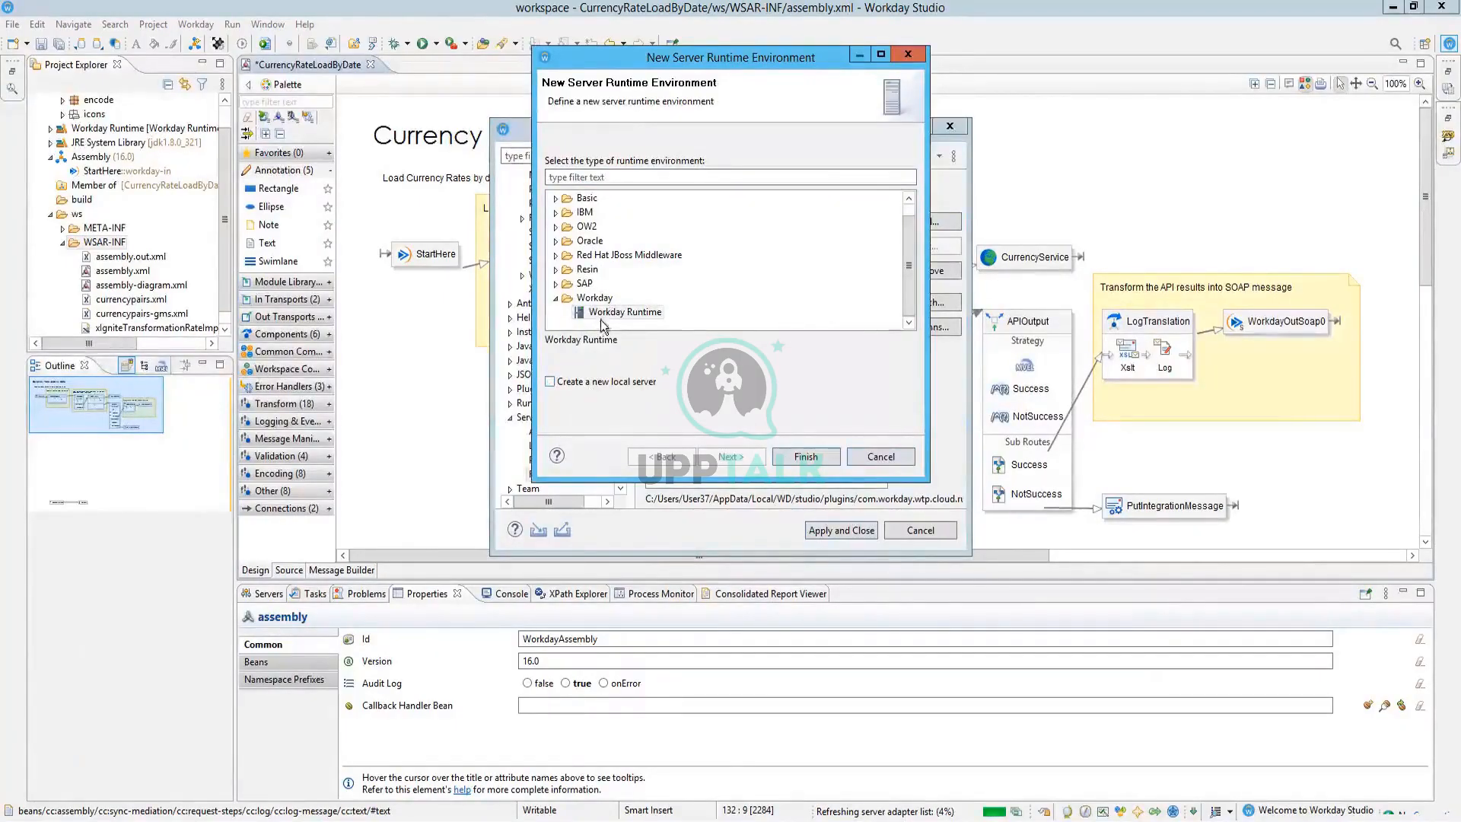
{"action": "left_click", "coordinate": [805, 456]}
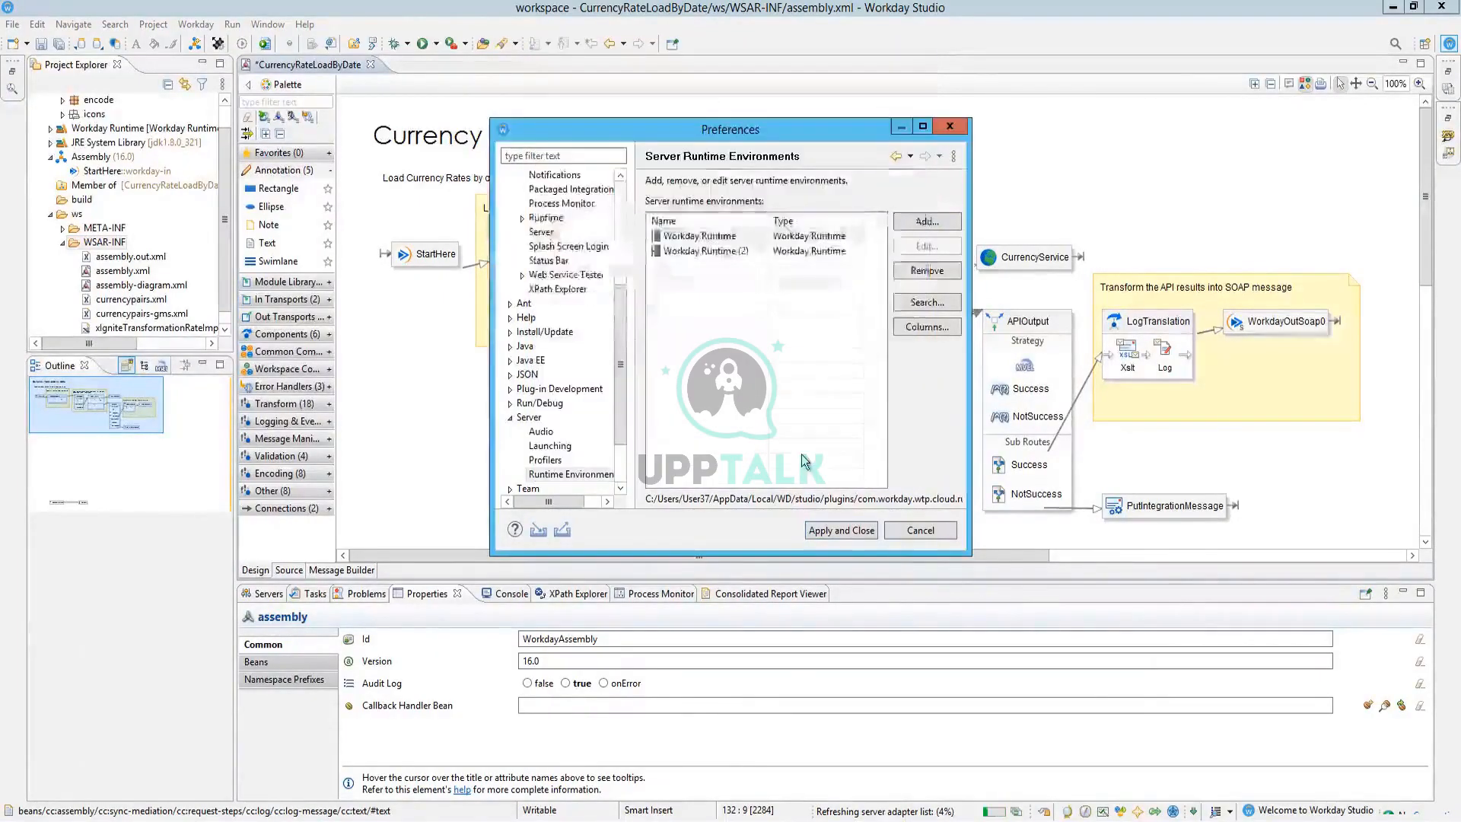
{"action": "left_click", "coordinate": [732, 248]}
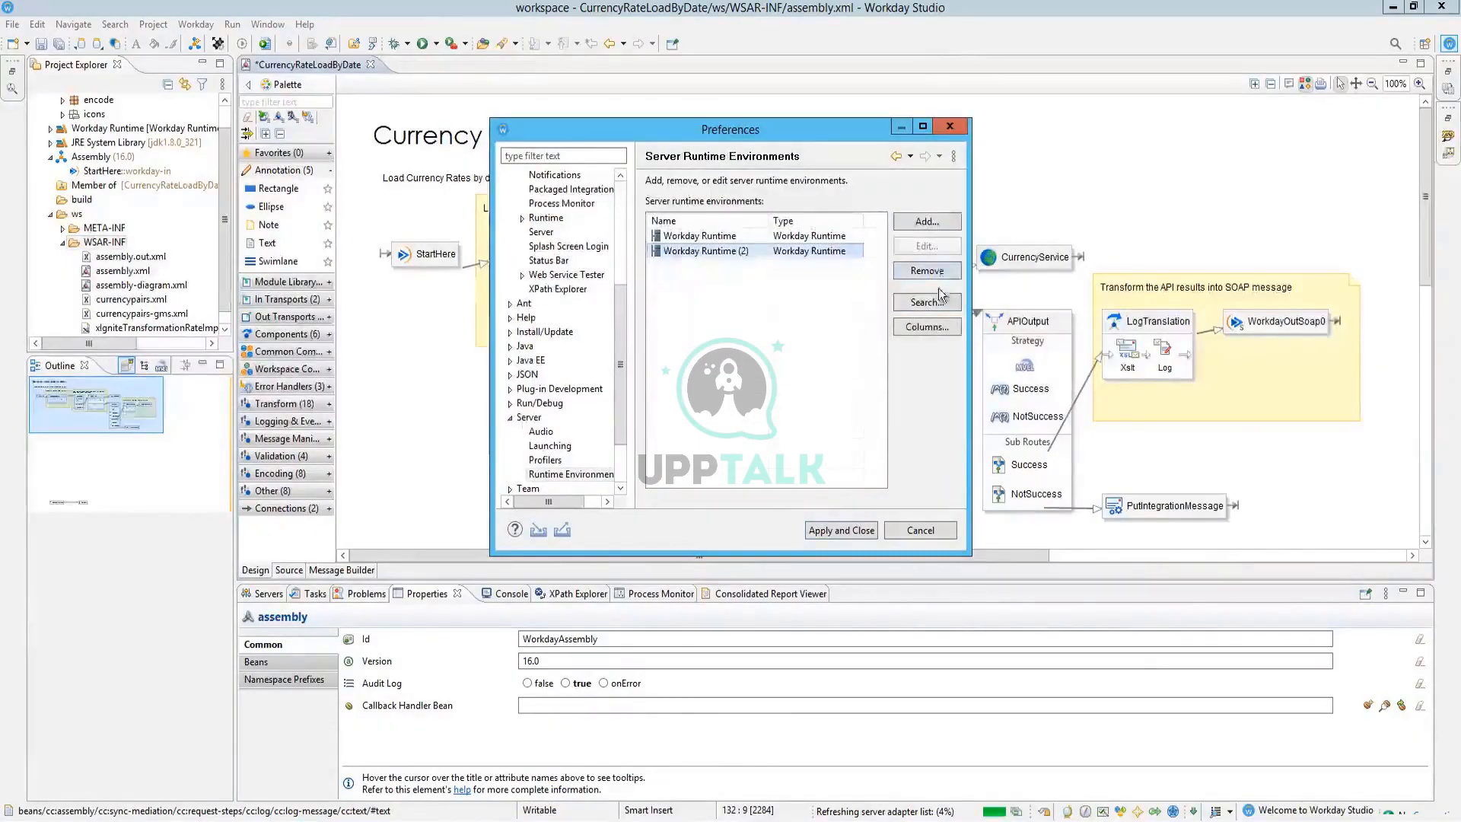
{"action": "left_click", "coordinate": [732, 232]}
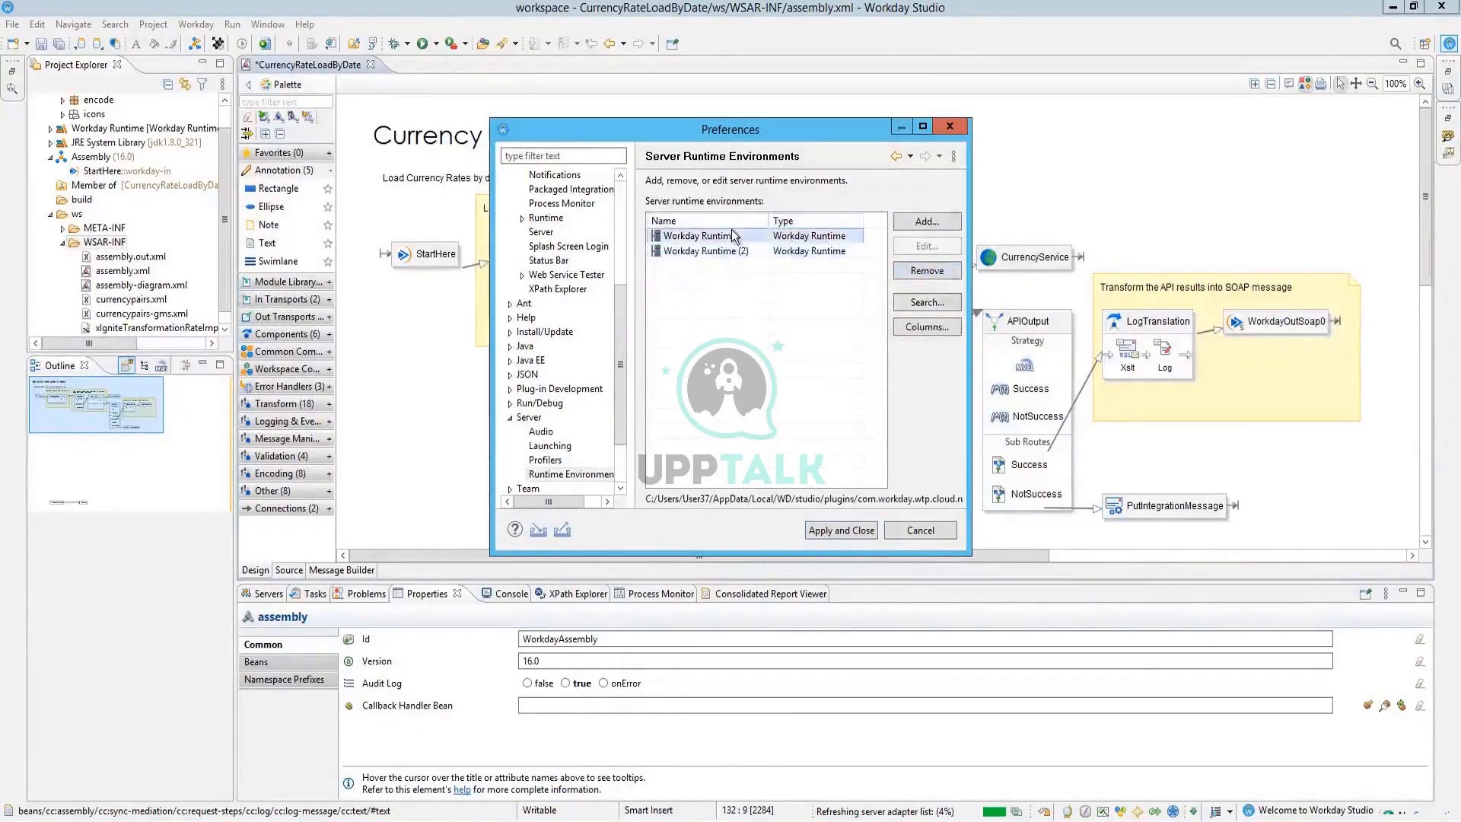
{"action": "left_click", "coordinate": [735, 251]}
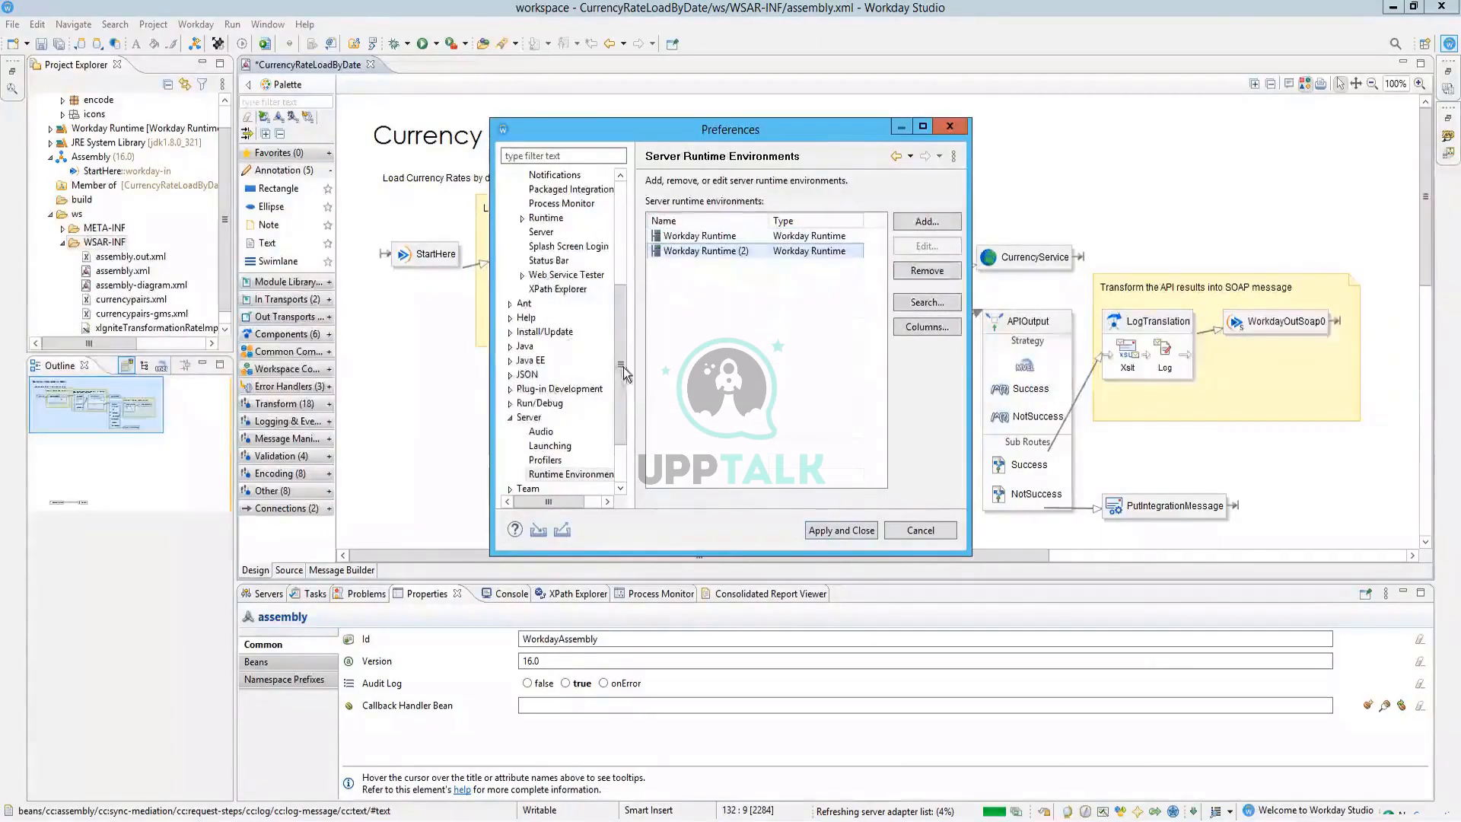
Switch to Workday in the browser to extend the expiring session, and return to Workday Studio's Connections preferences
{"action": "left_click_drag", "start_coordinate": [623, 366], "coordinate": [614, 454]}
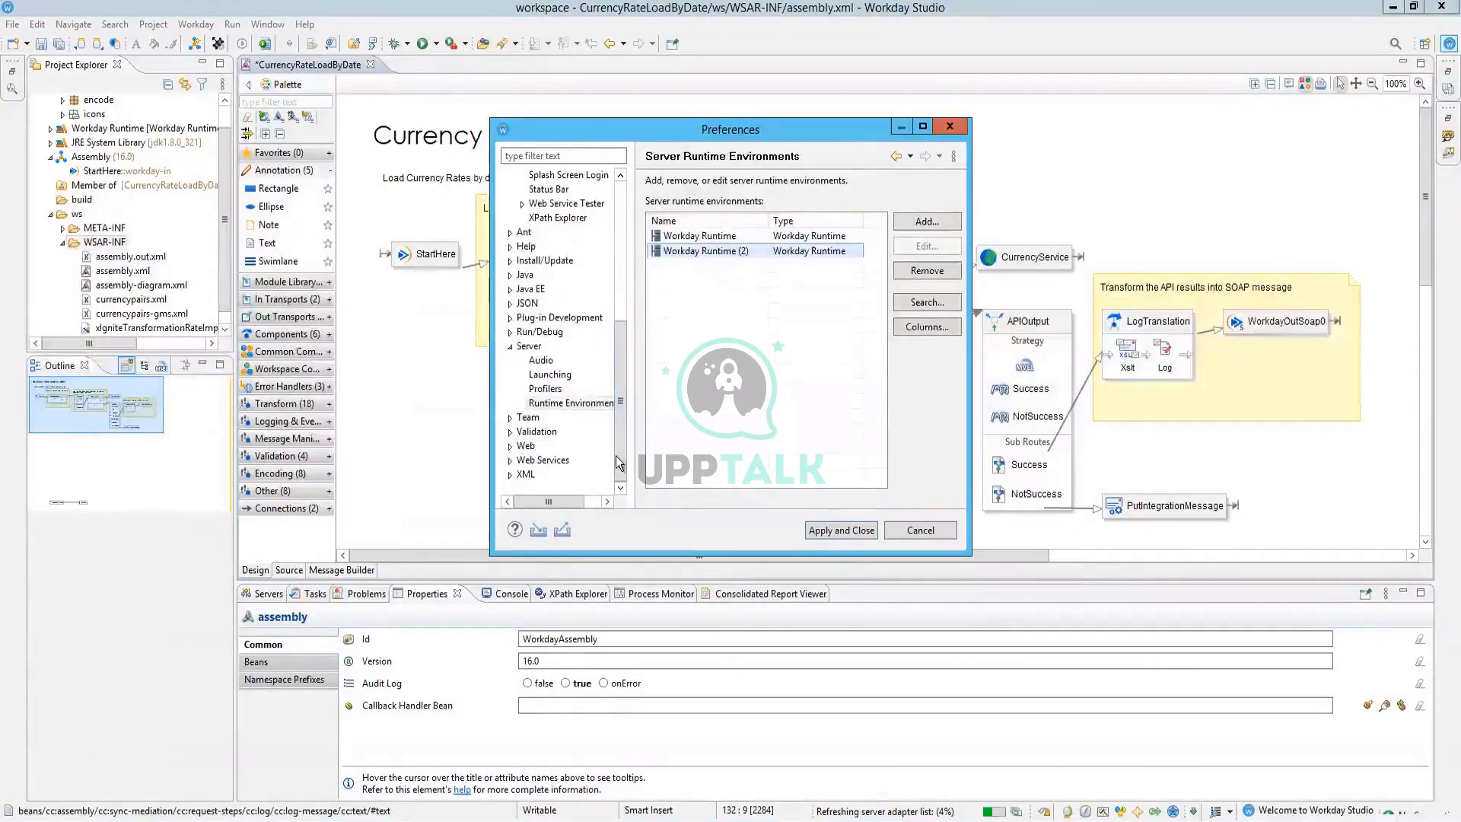
{"action": "left_click_drag", "start_coordinate": [614, 455], "coordinate": [645, 240]}
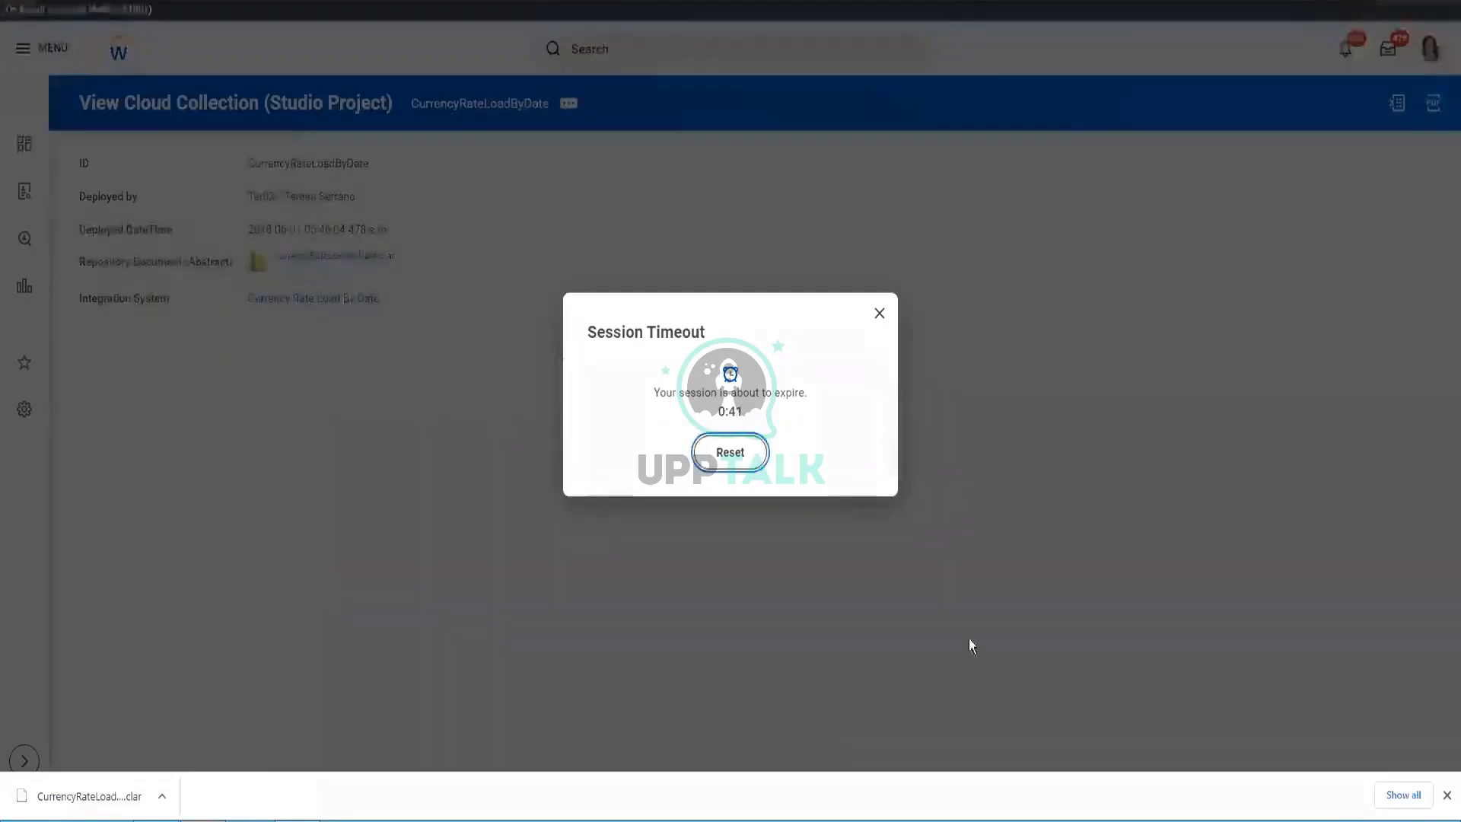
{"action": "left_click", "coordinate": [745, 460]}
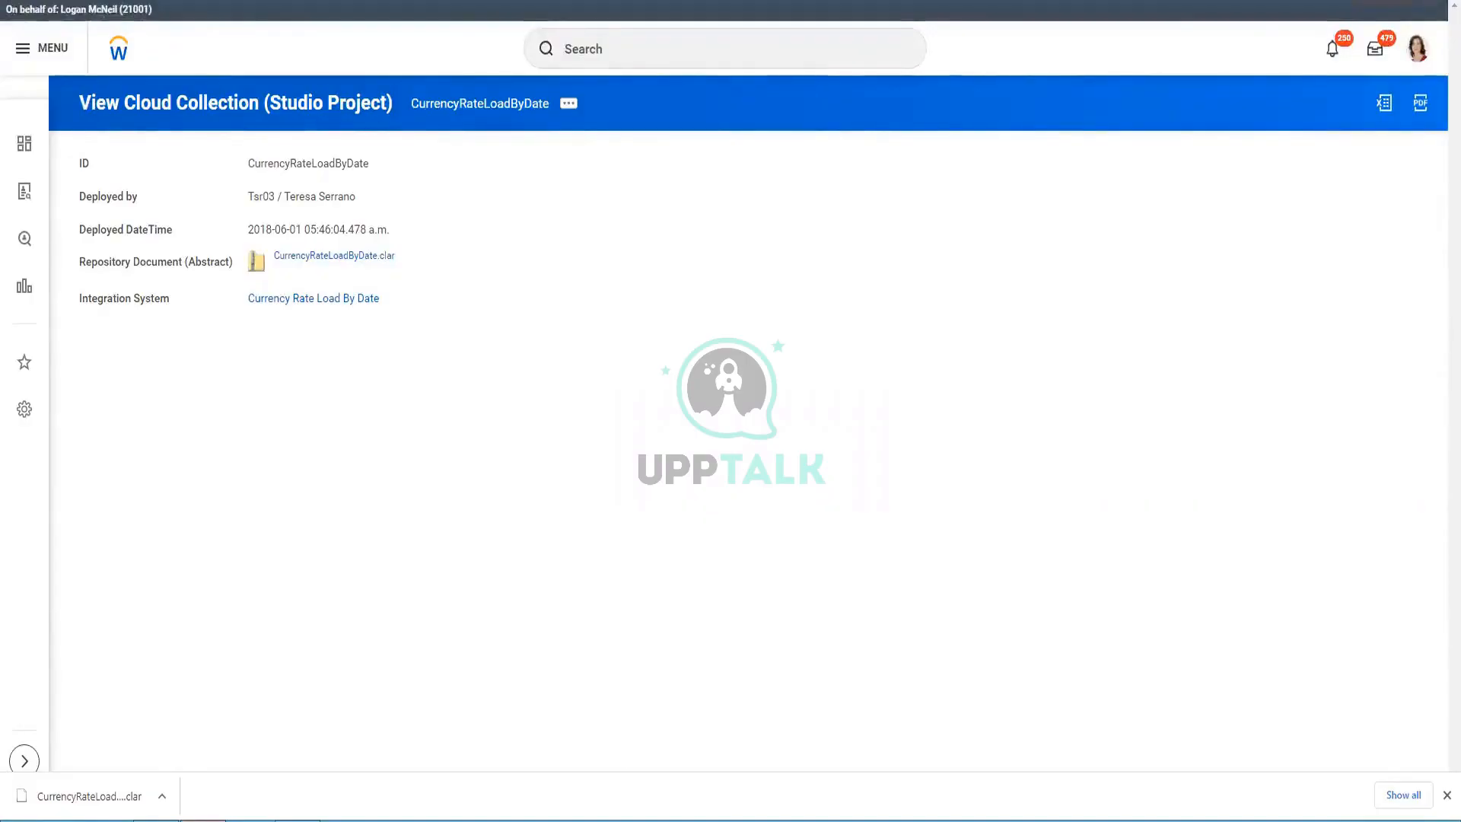
{"action": "mouse_move", "coordinate": [297, 821]}
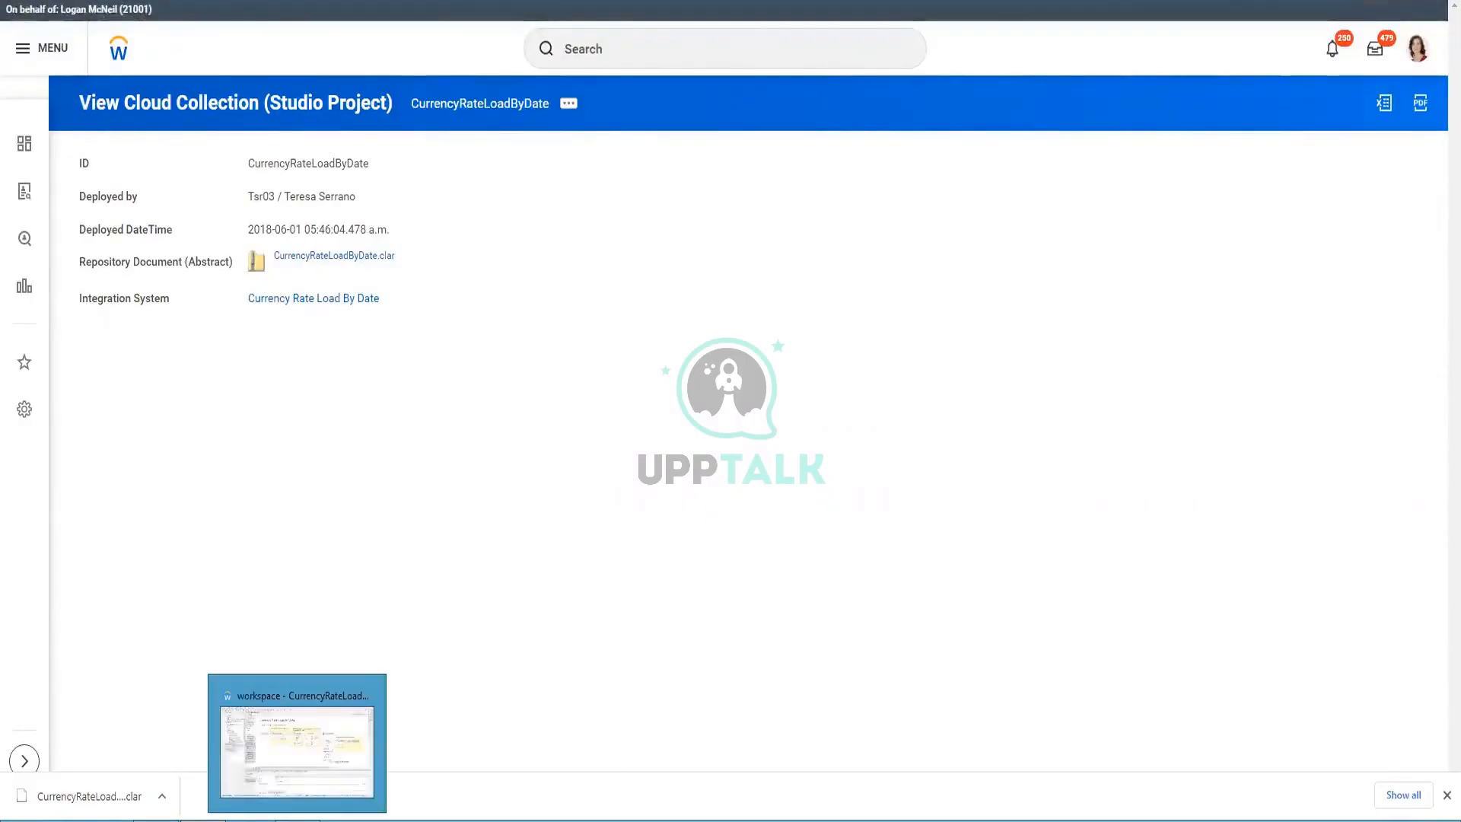
{"action": "left_click", "coordinate": [348, 818]}
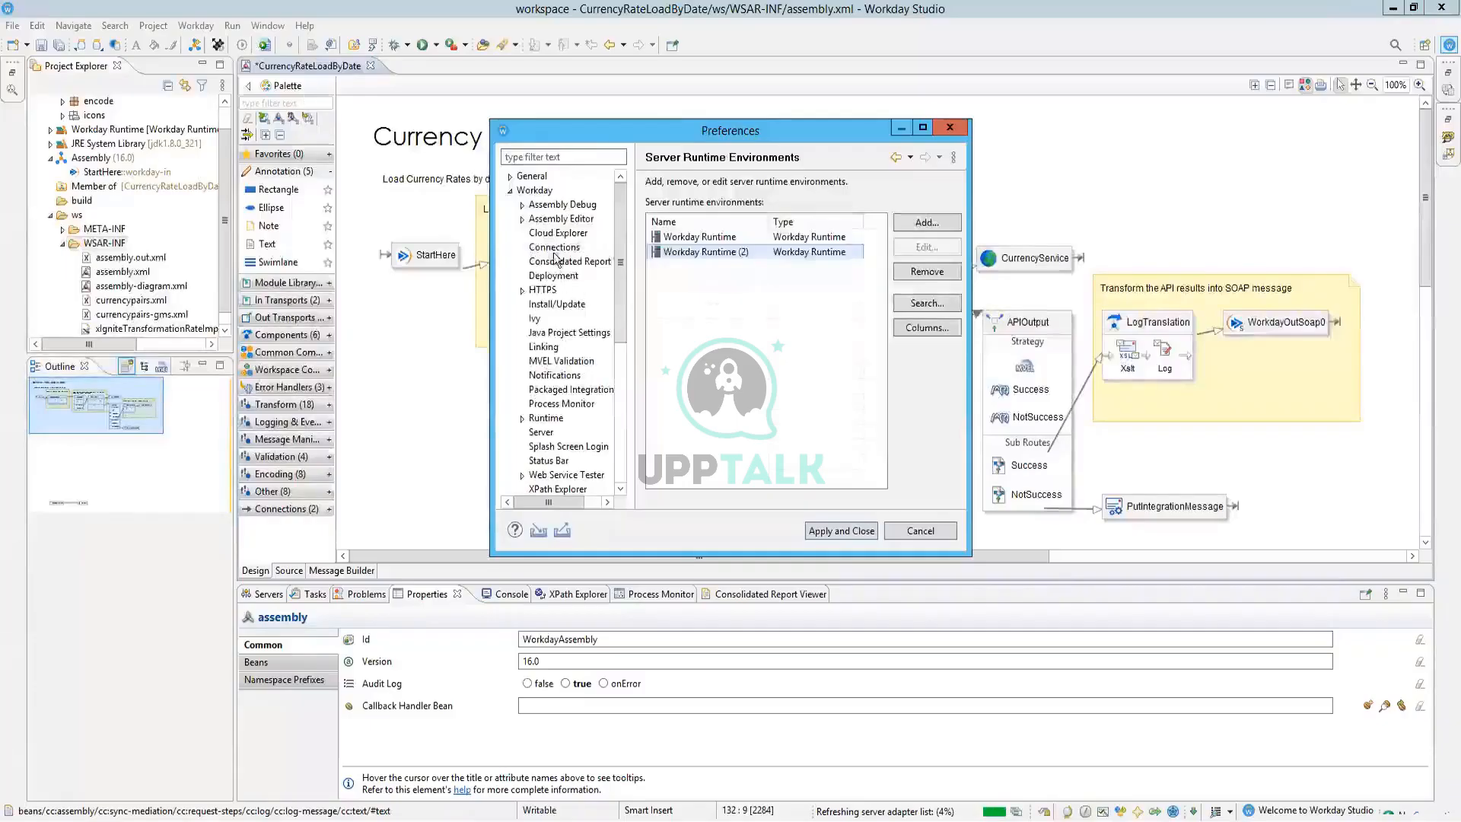
{"action": "left_click", "coordinate": [555, 247]}
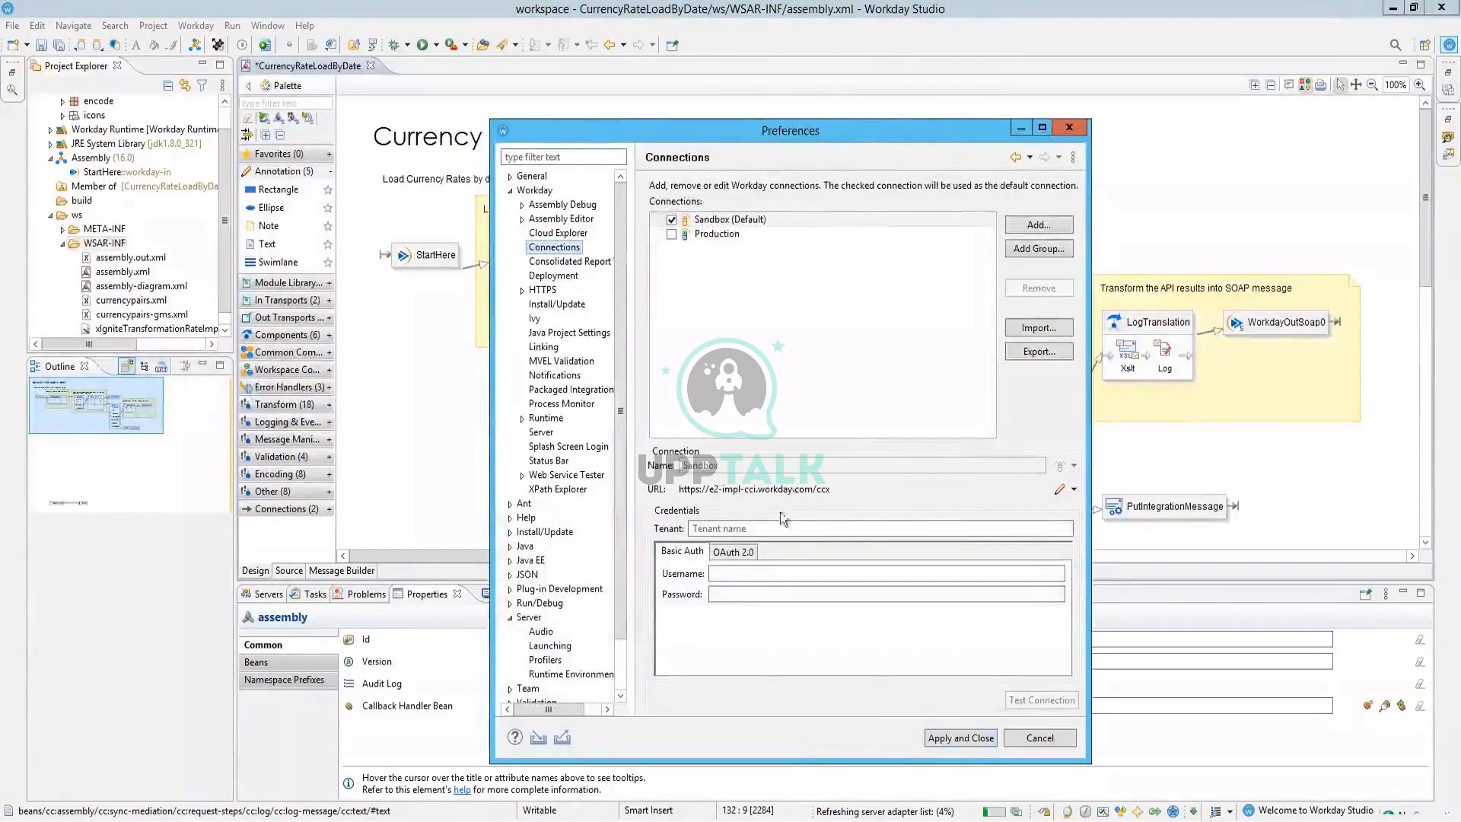
{"action": "left_click", "coordinate": [1039, 225]}
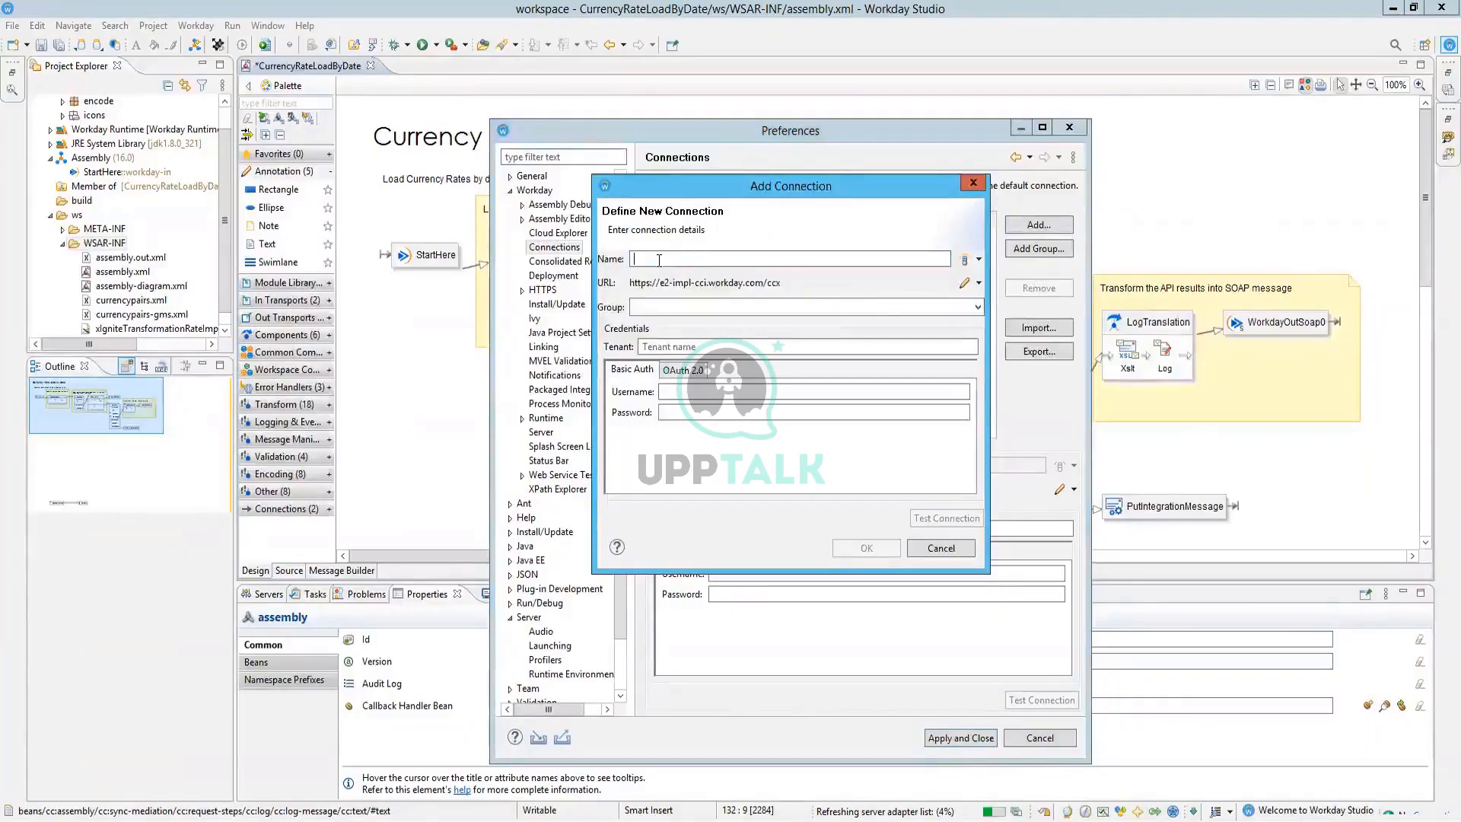
{"action": "key", "text": "alt+Tab"}
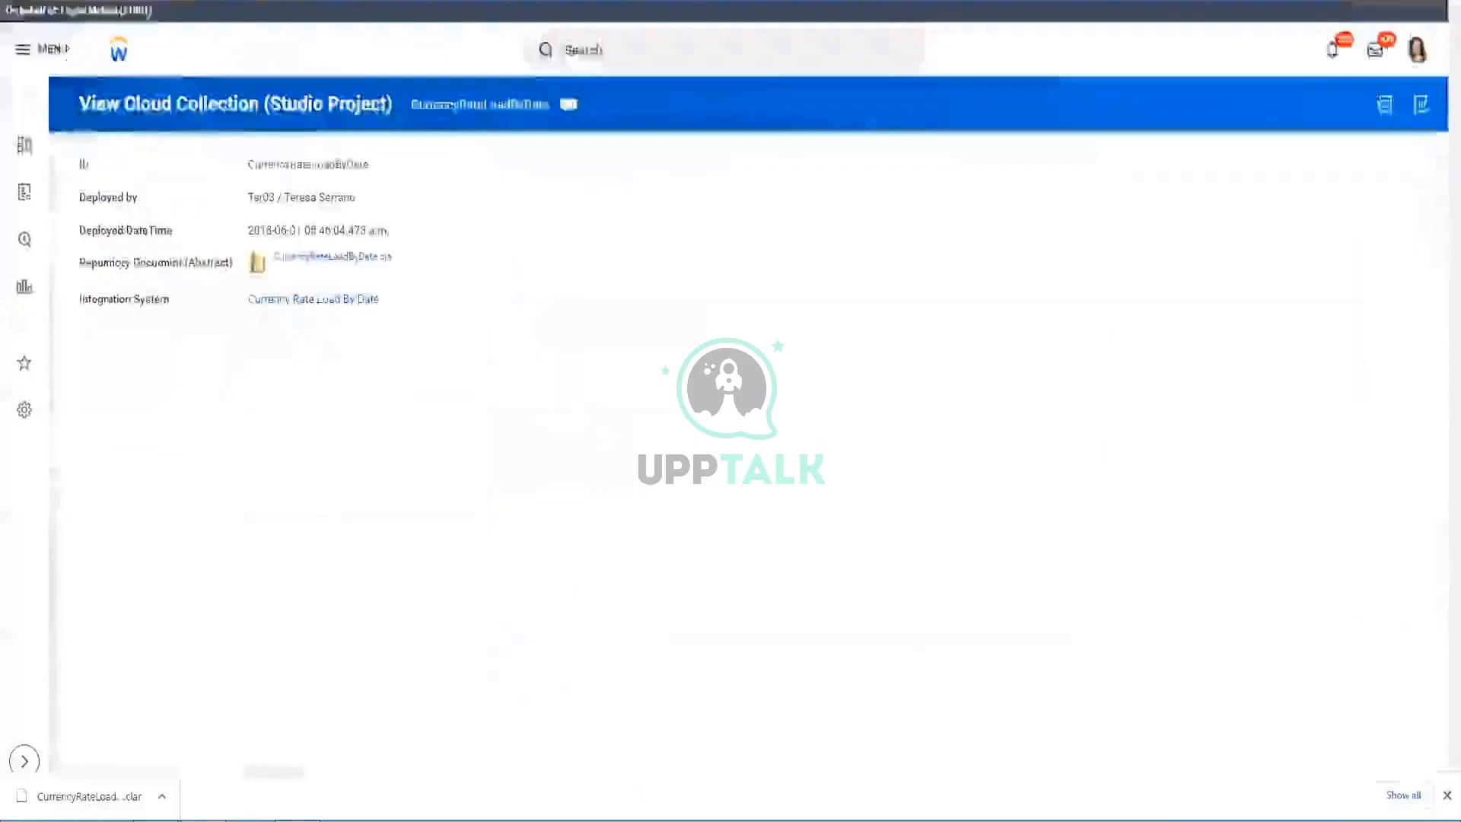
{"action": "key", "text": "alt+Tab"}
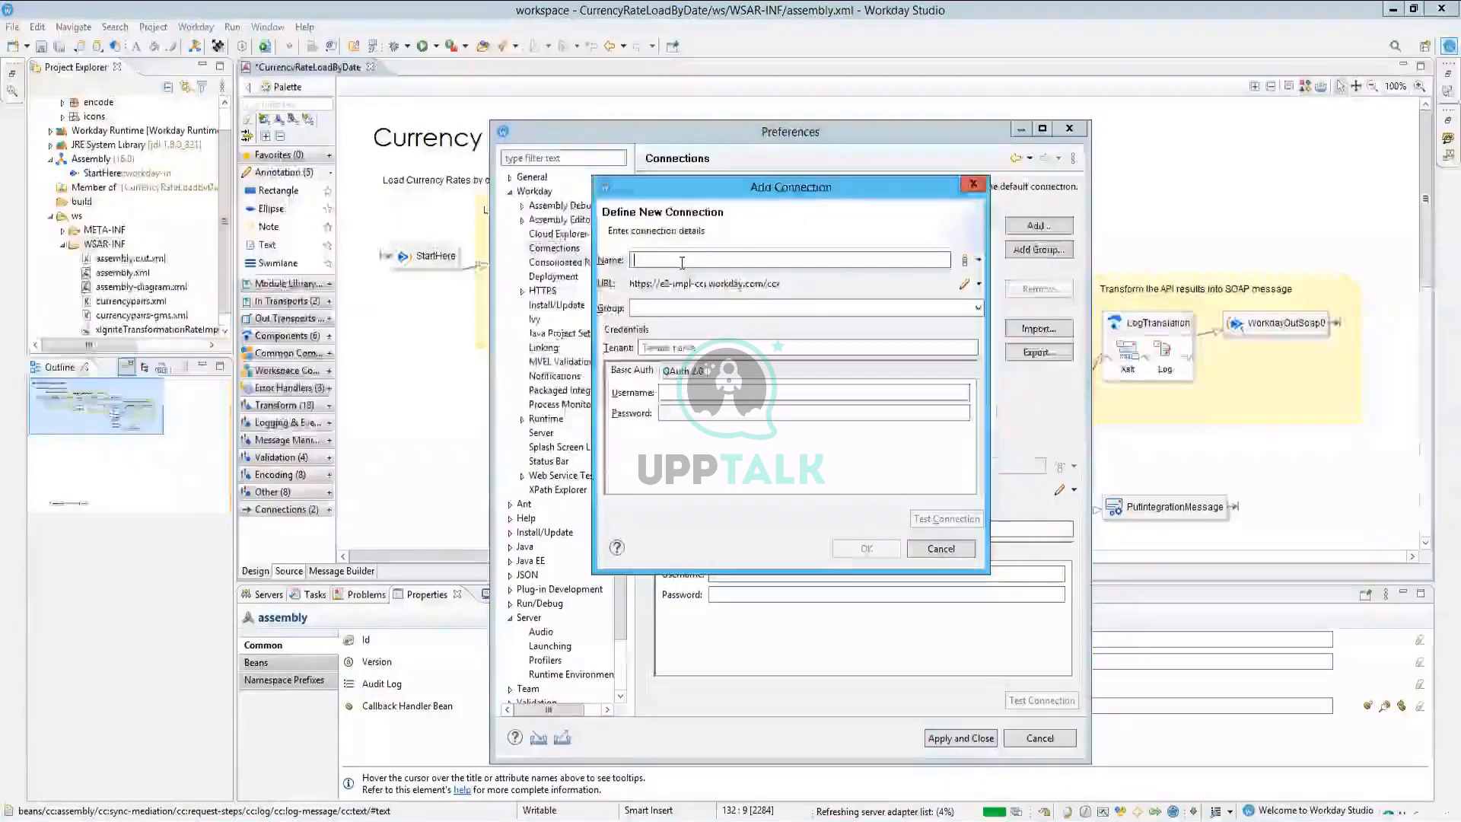
{"action": "type", "text": "https://wd5-impl.workday.com/etrade_gms2"}
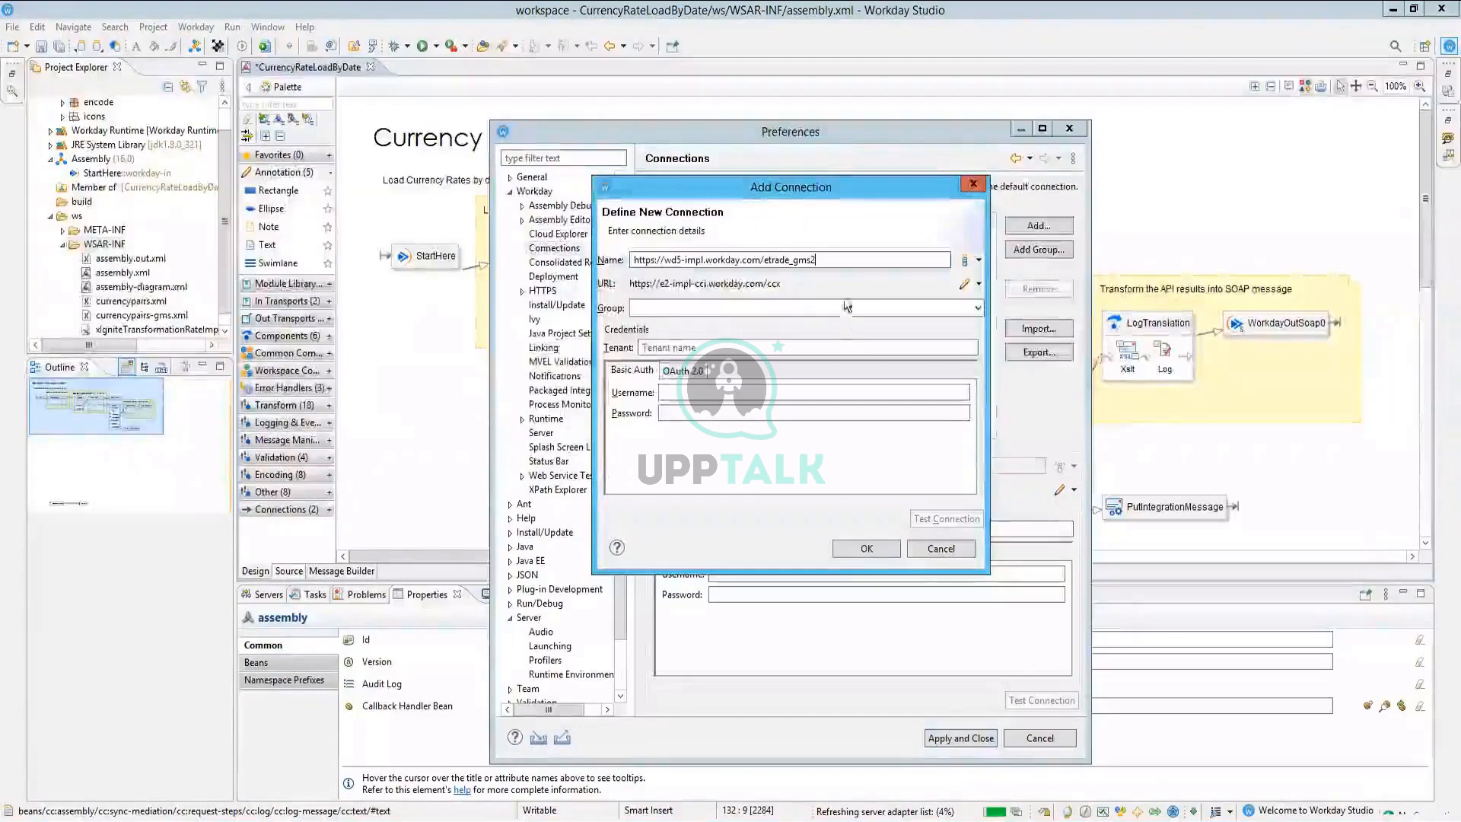
{"action": "left_click", "coordinate": [706, 307]}
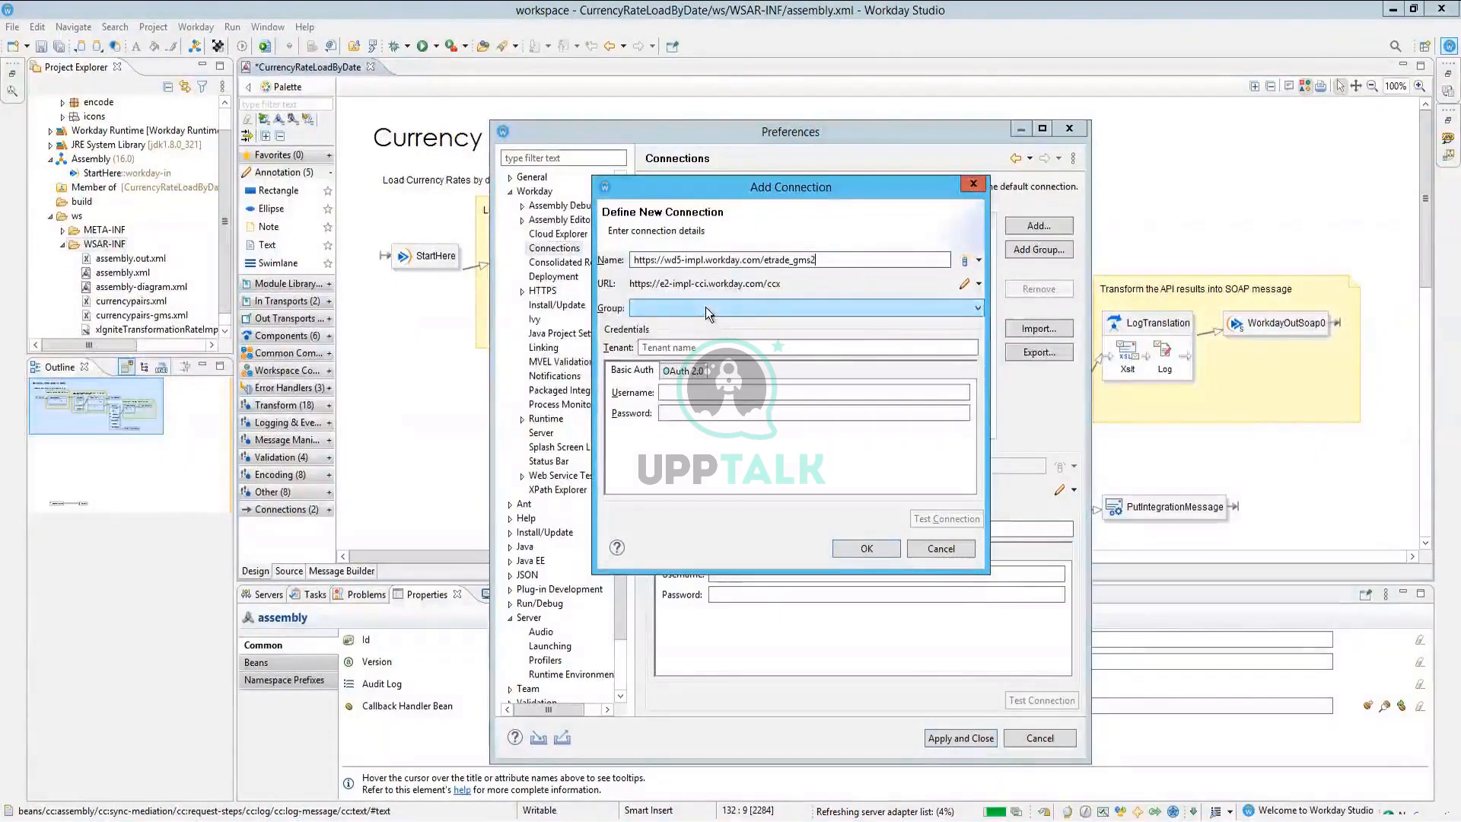
{"action": "left_click", "coordinate": [705, 307]}
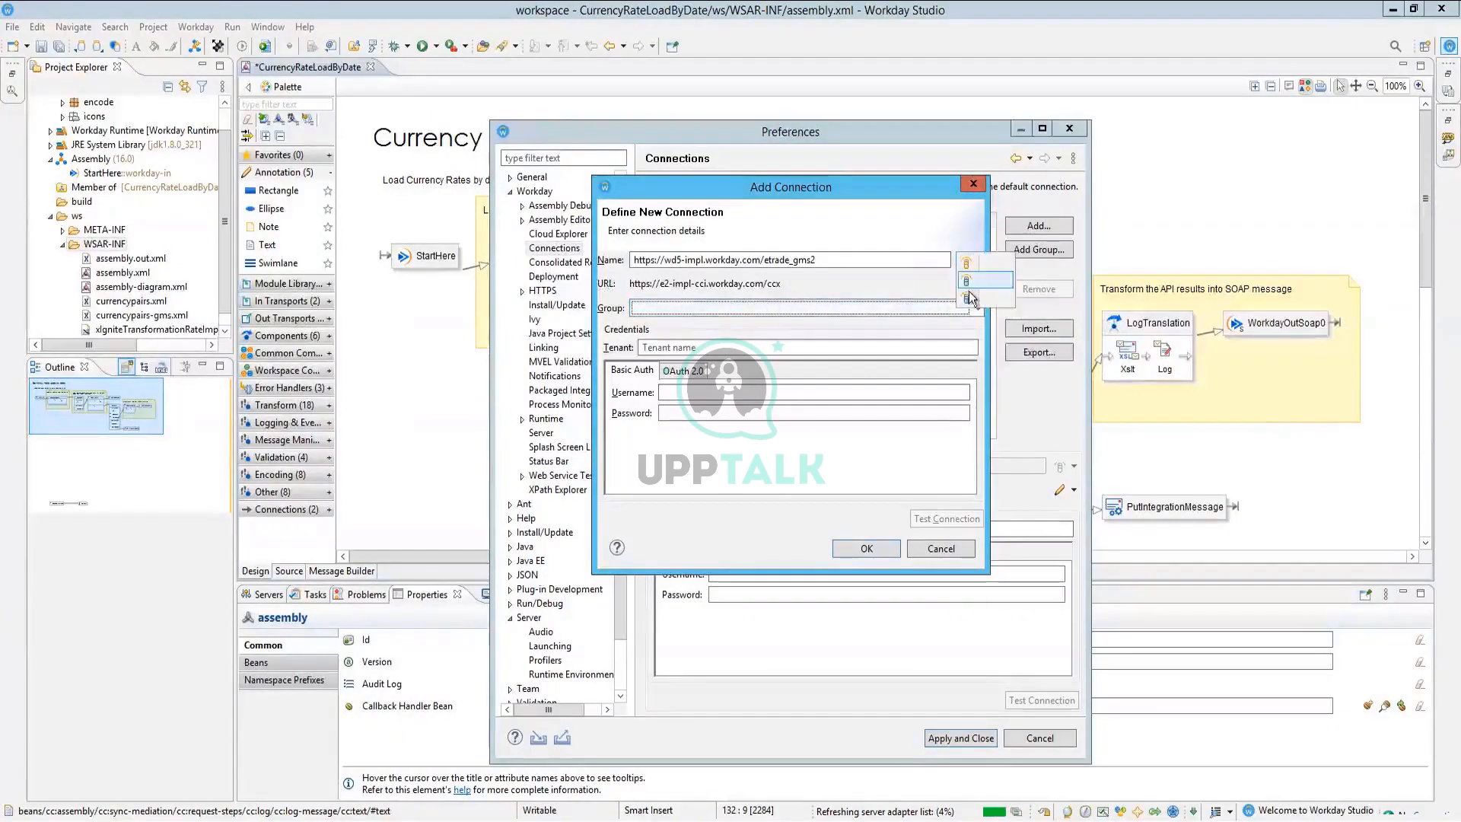
{"action": "left_click", "coordinate": [978, 260]}
{"action": "left_click", "coordinate": [970, 296]}
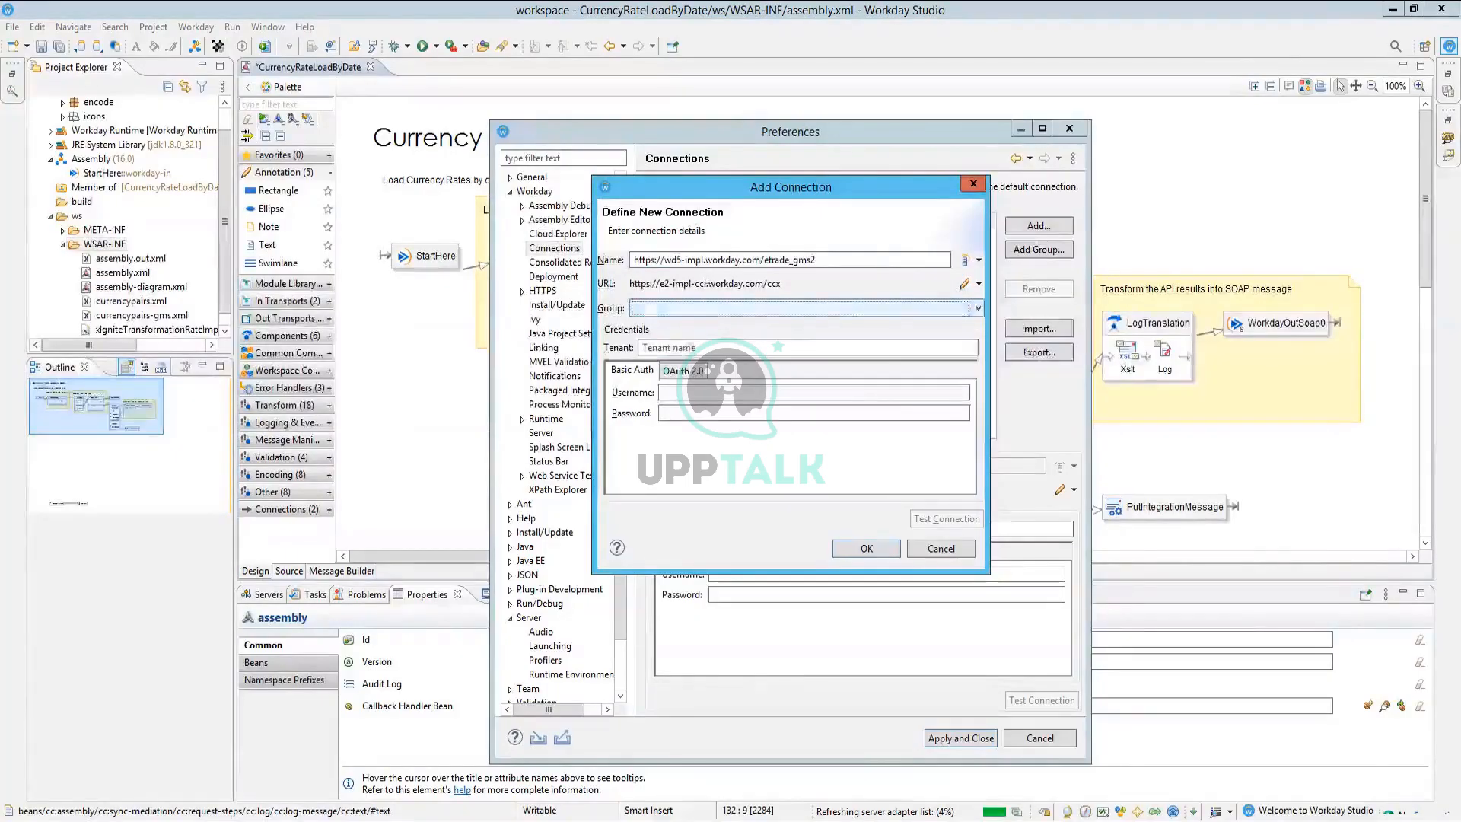
{"action": "left_click", "coordinate": [935, 545]}
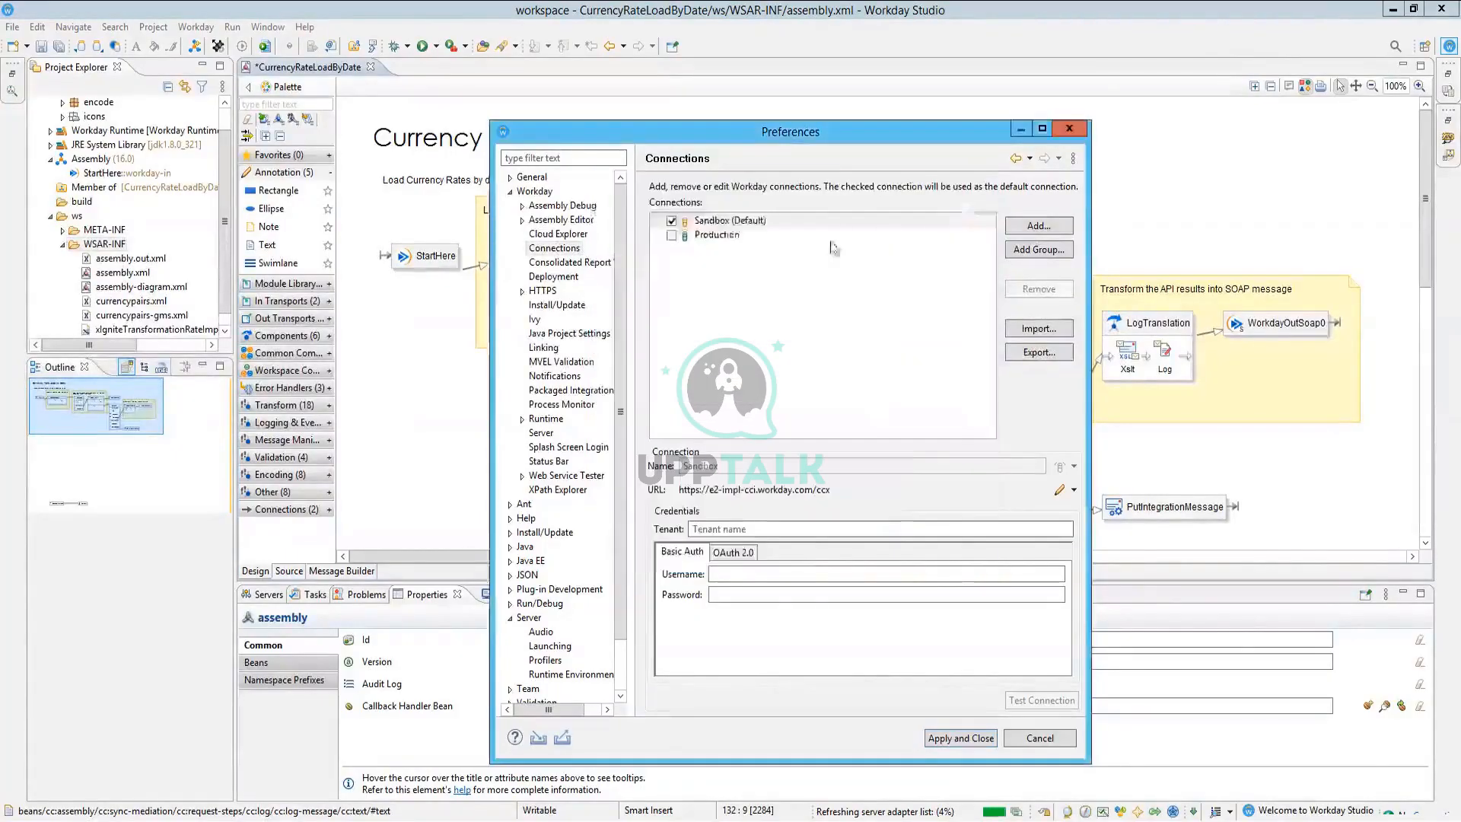
{"action": "left_click", "coordinate": [692, 222]}
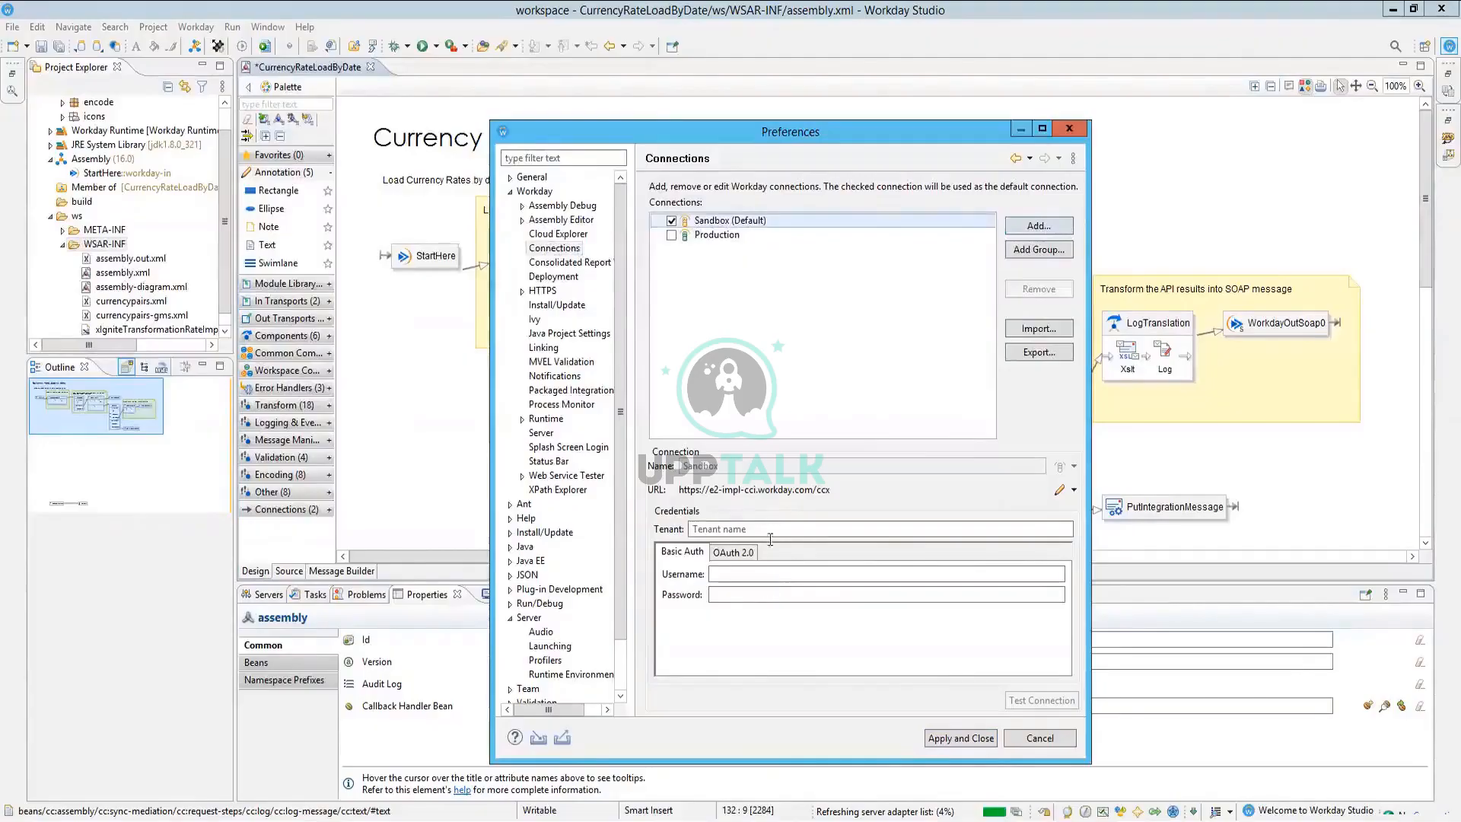
{"action": "left_click", "coordinate": [1059, 490]}
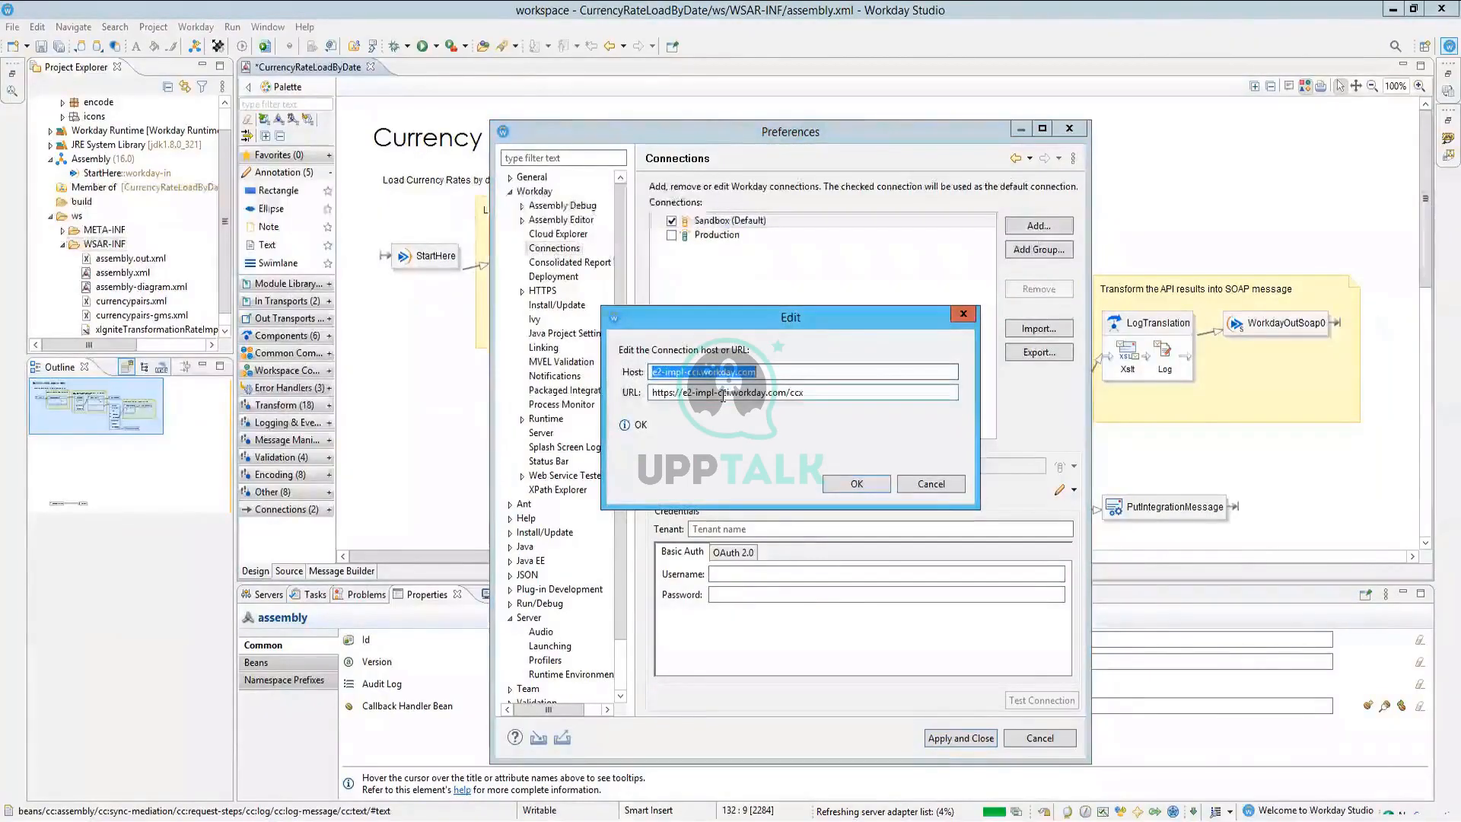
{"action": "left_click", "coordinate": [821, 392]}
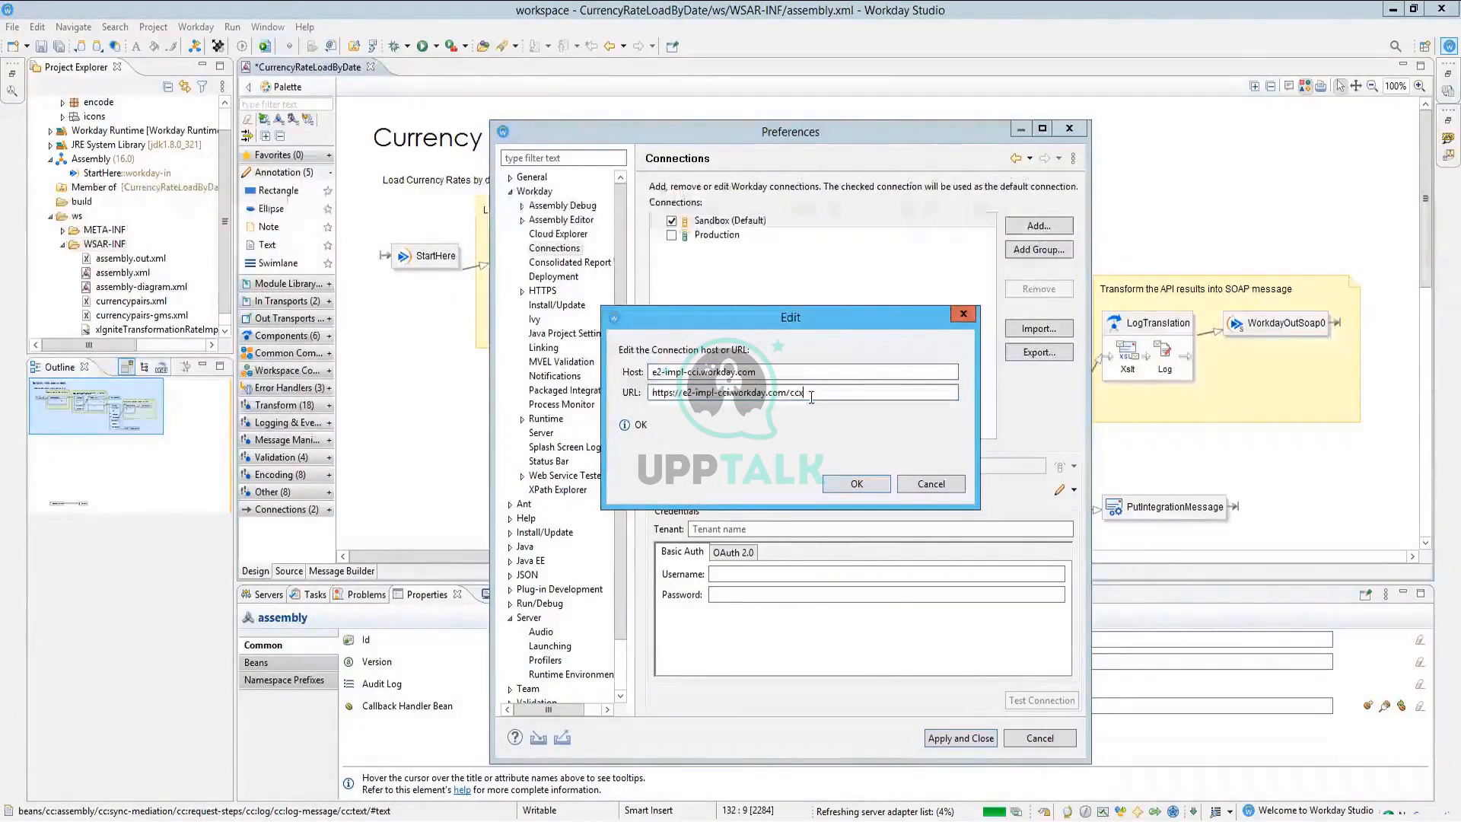
{"action": "key", "text": "ctrl+a"}
{"action": "type", "text": "https://wd5-impl.workday.com/etrade-gms2"}
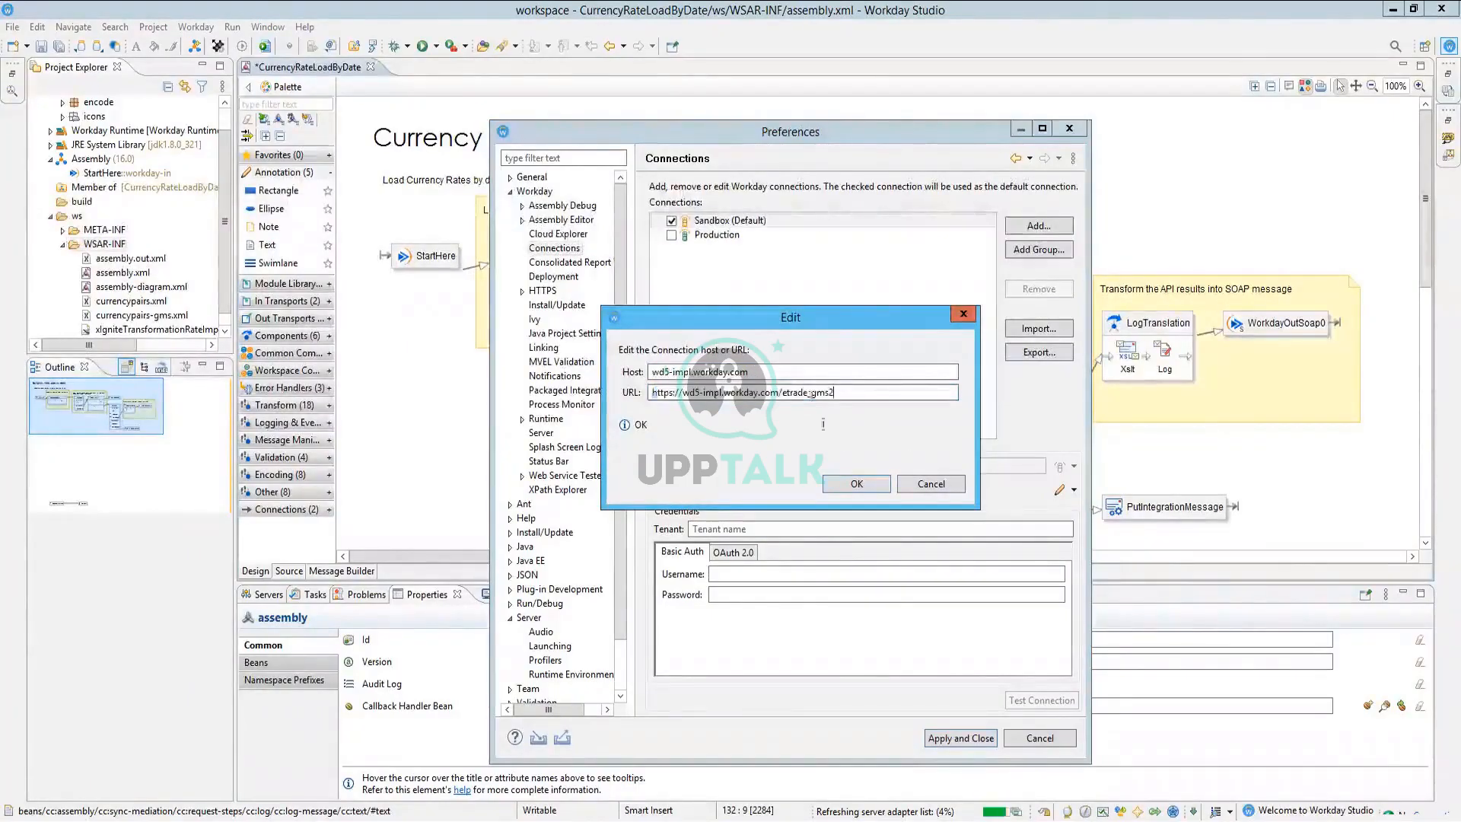
{"action": "key", "text": "ctrl+z"}
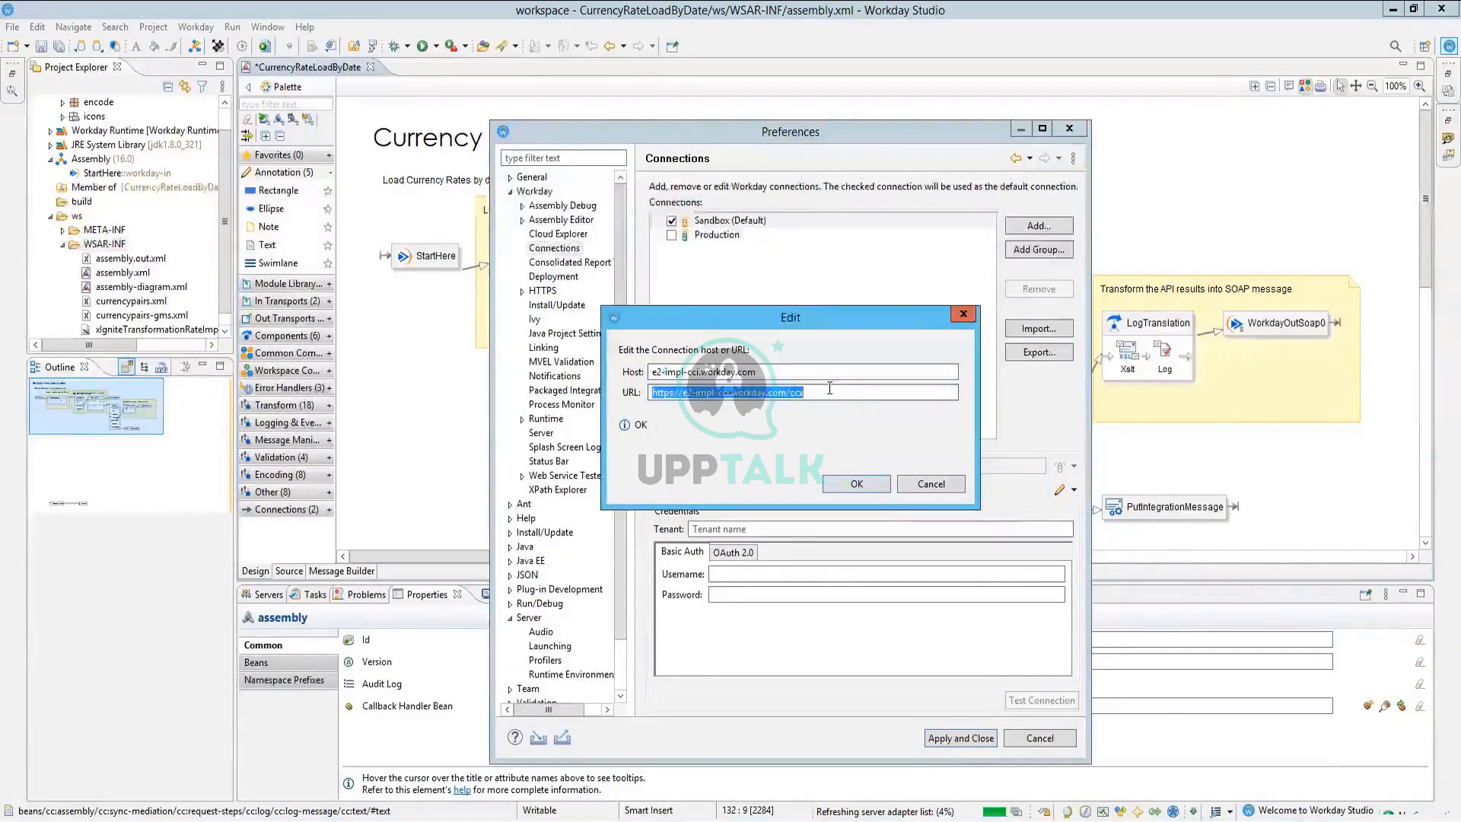
{"action": "type", "text": "https://wd5-impl.workday.com/etrade_gms"}
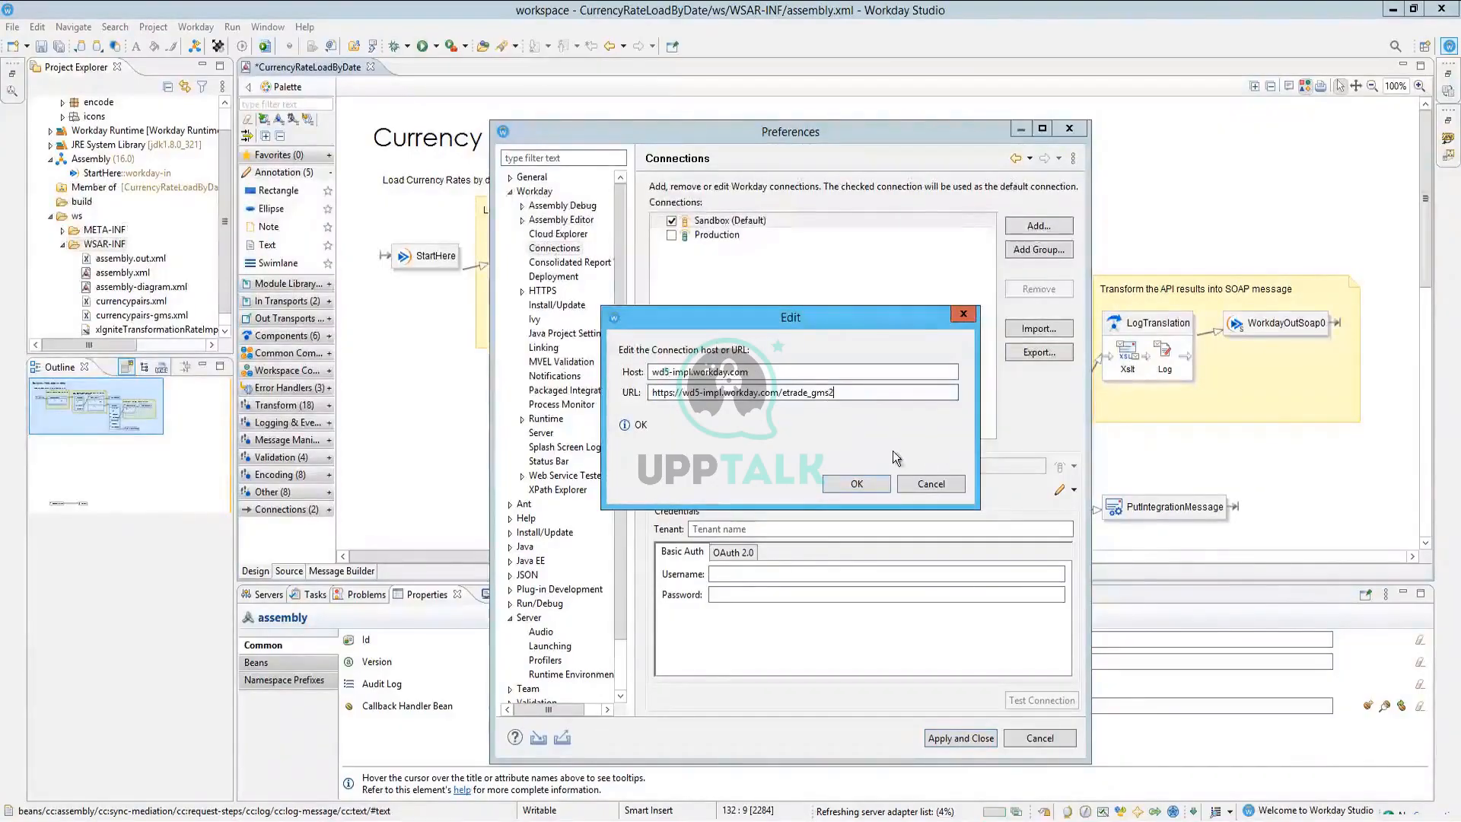
{"action": "left_click", "coordinate": [879, 485]}
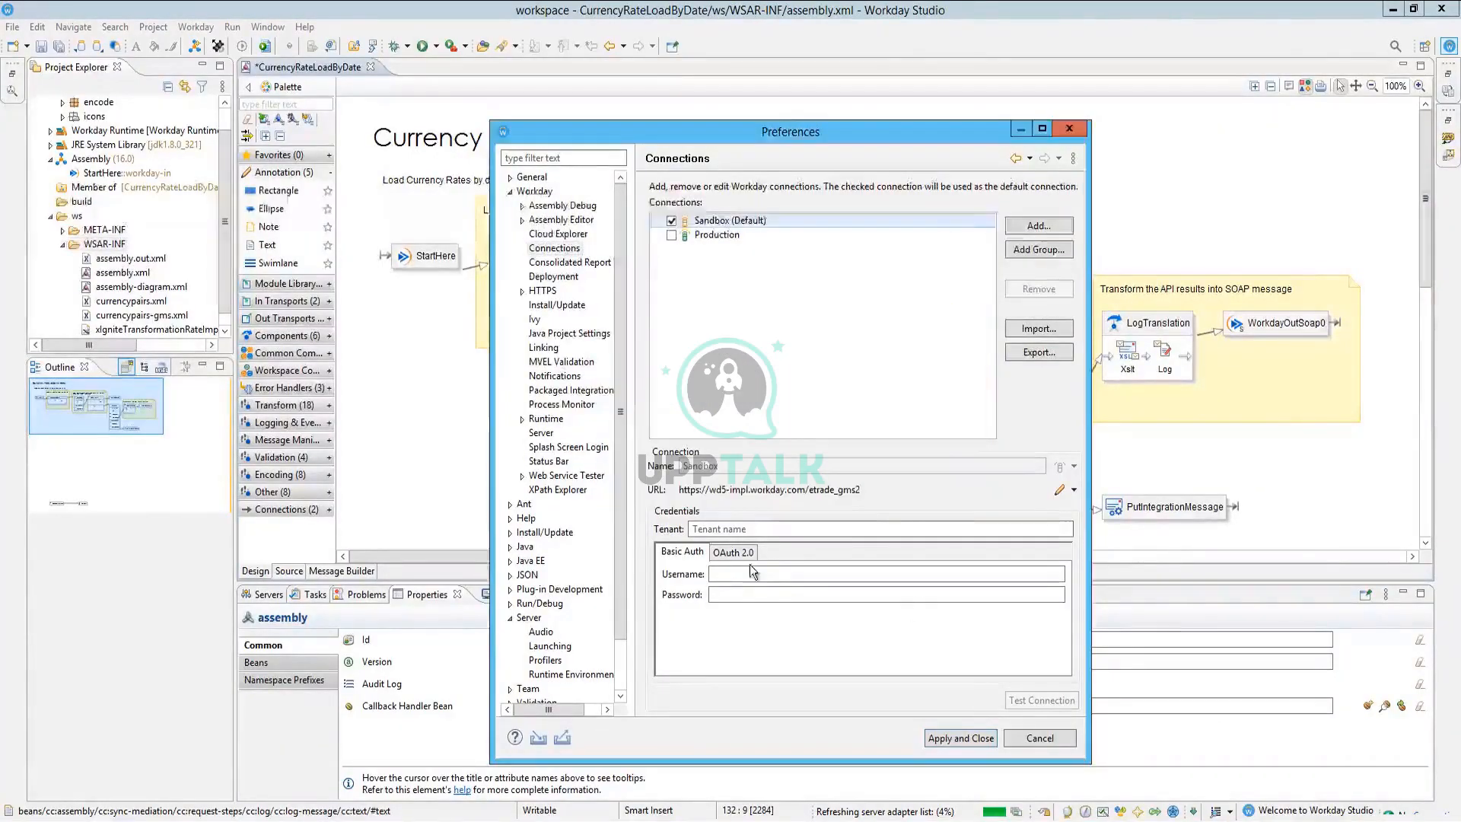
Switch to Workday in the browser, copy the ISU_SailPoint4 user name from the ISSG_SailPoint security group, and return to Workday Studio
{"action": "left_click", "coordinate": [760, 572]}
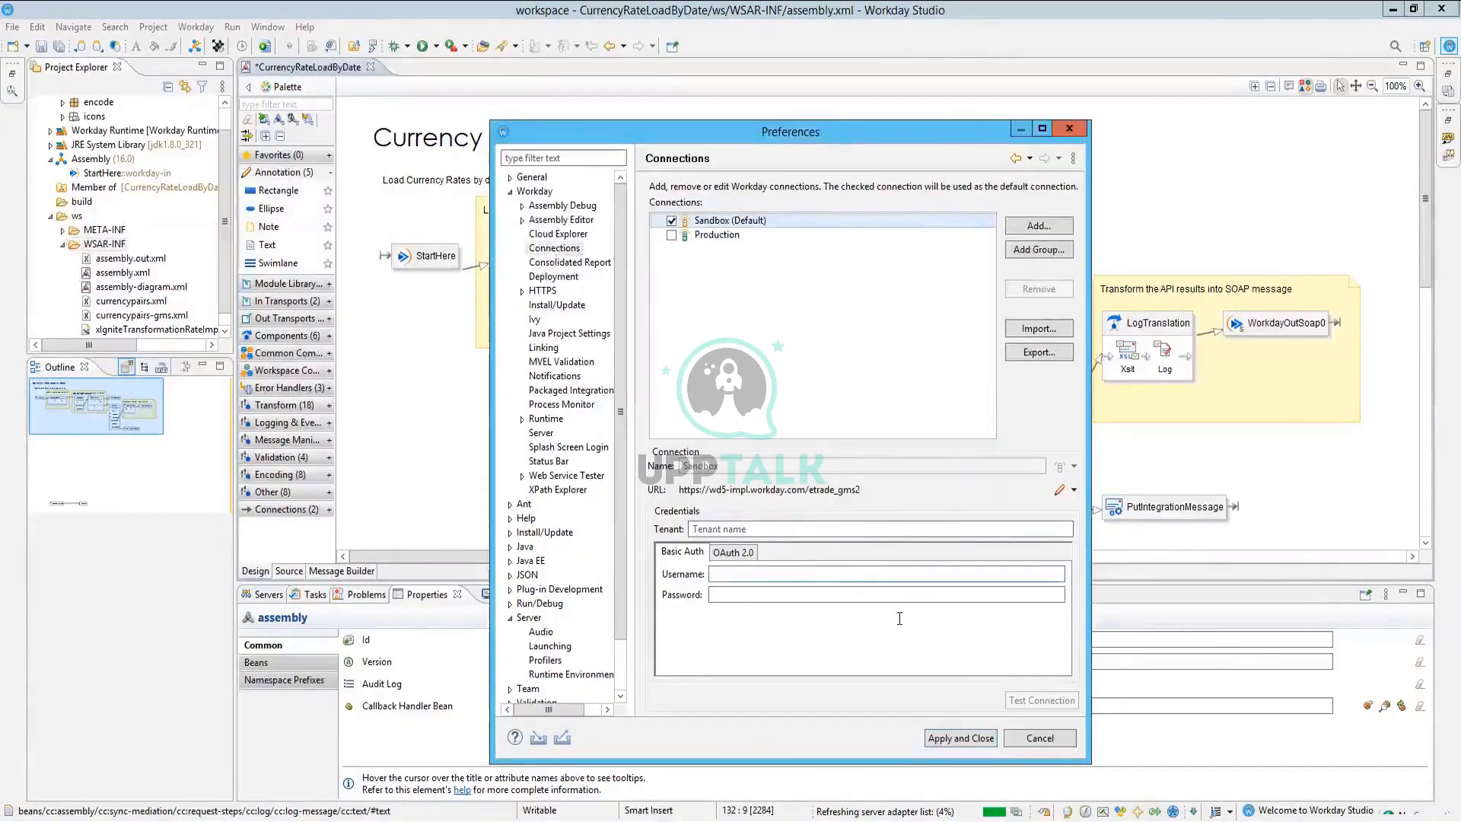
{"action": "key", "text": "alt+Tab"}
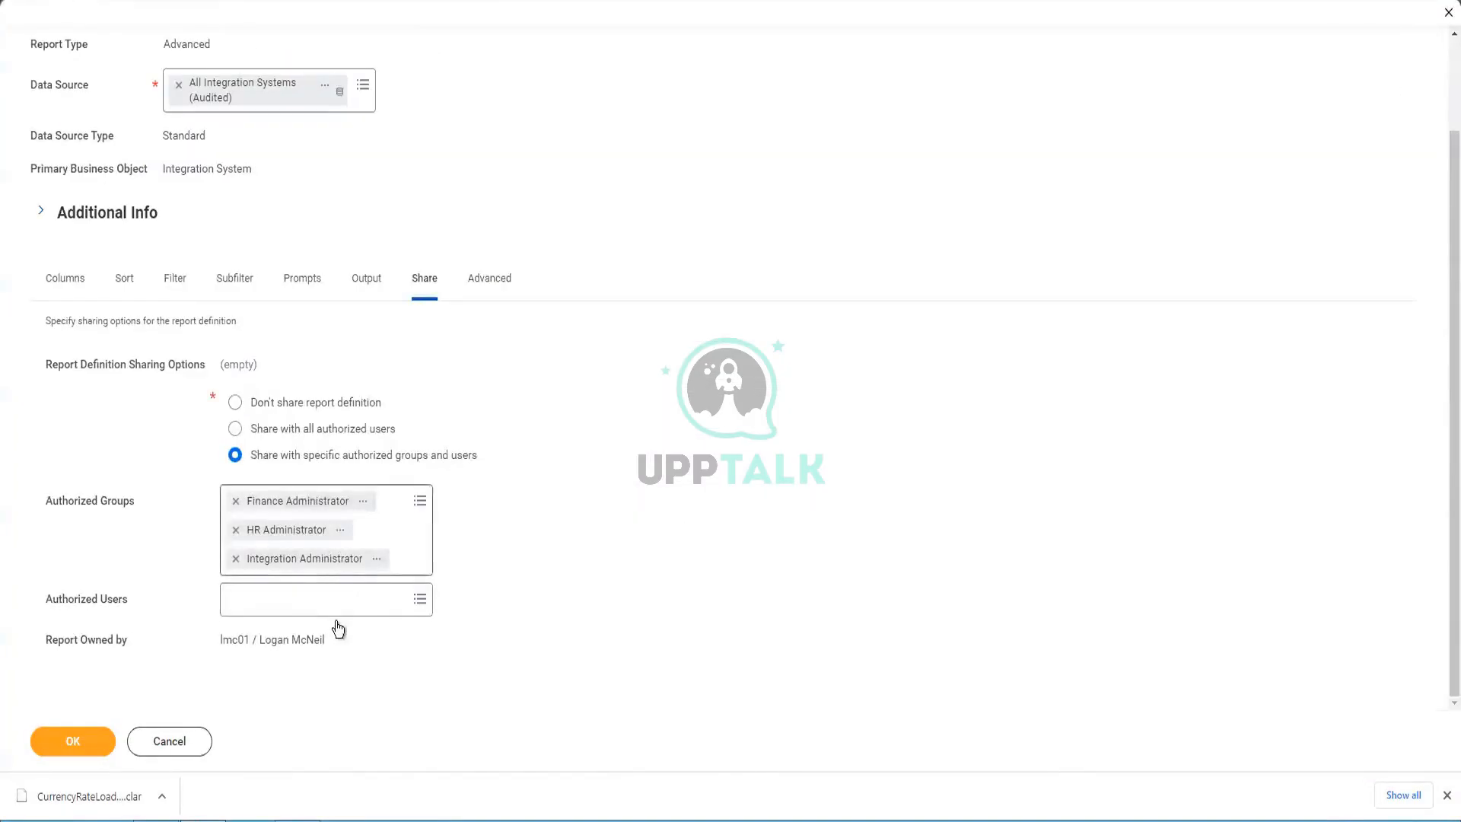
{"action": "left_click", "coordinate": [161, 737]}
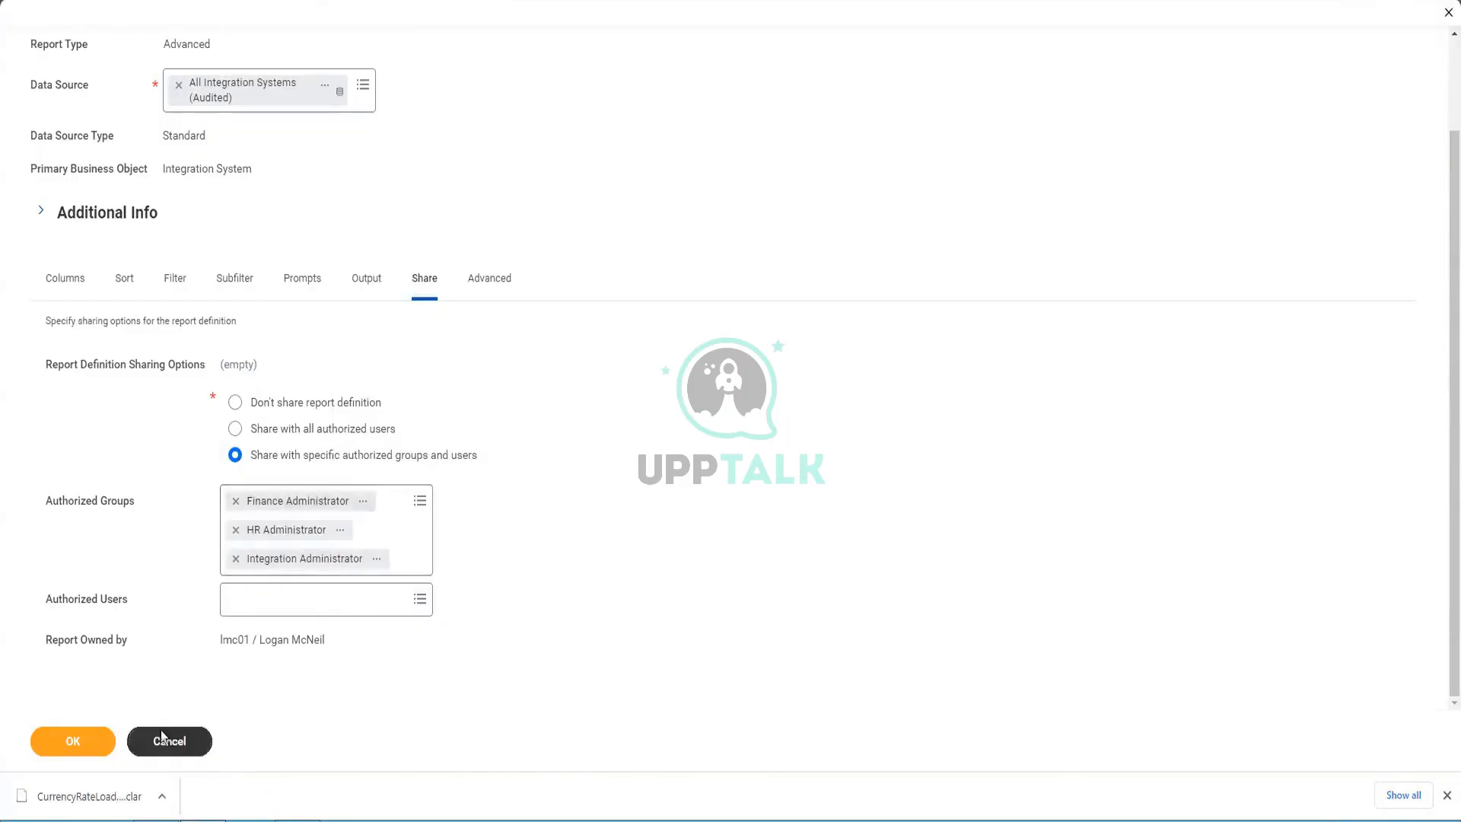
{"action": "left_click", "coordinate": [663, 423]}
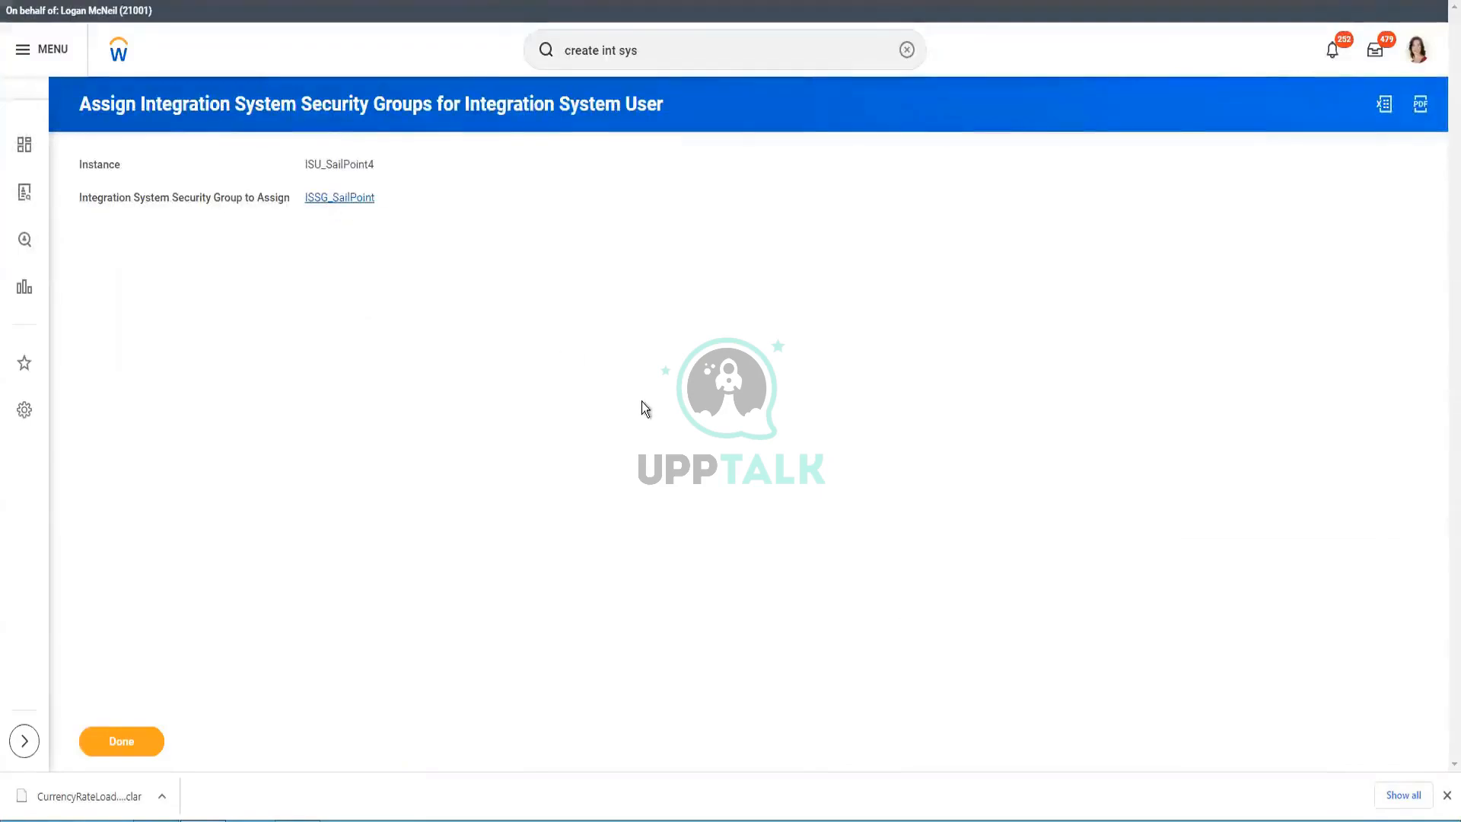
{"action": "mouse_move", "coordinate": [381, 197]}
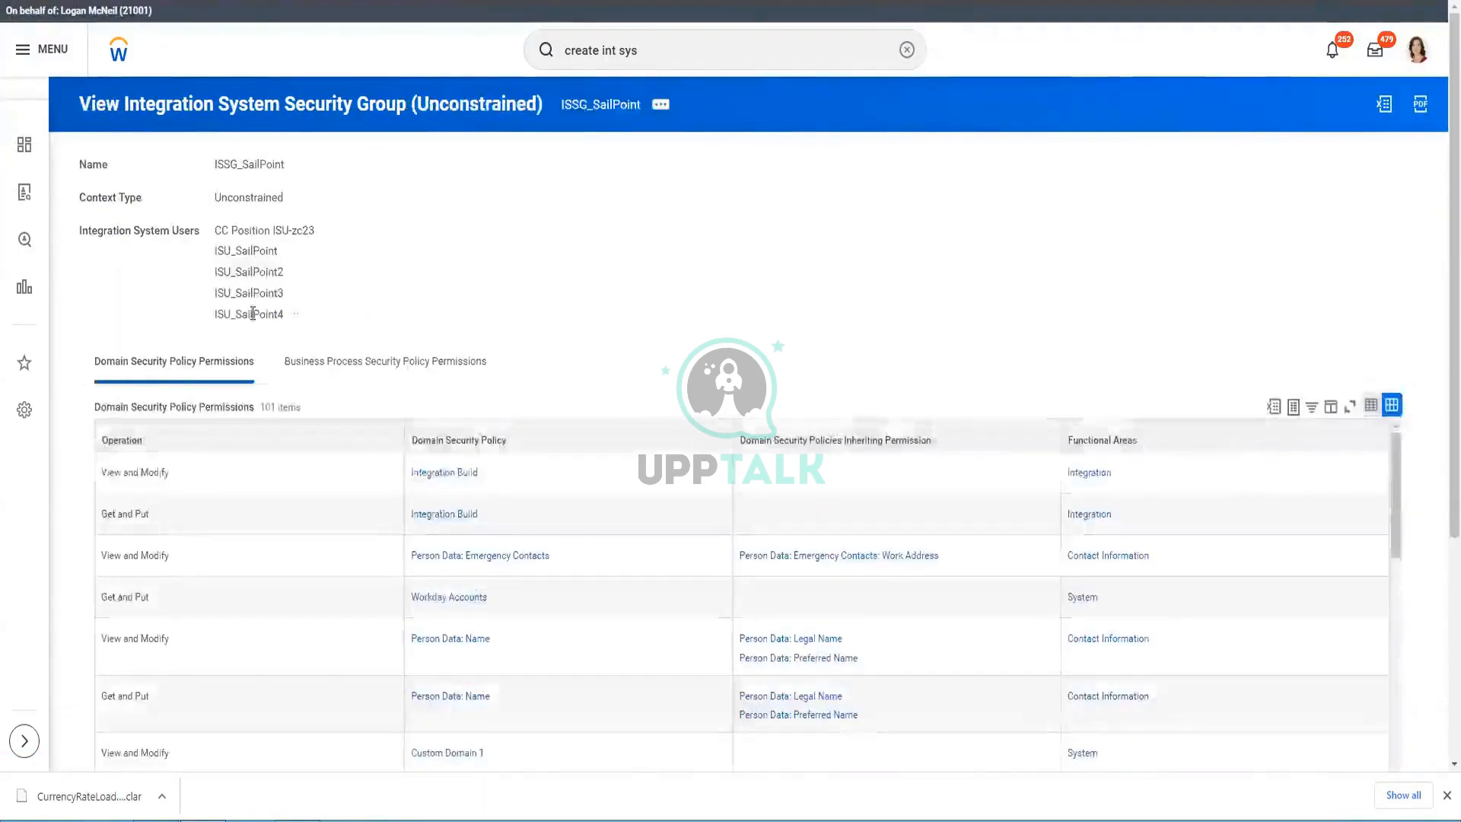
{"action": "right_click", "coordinate": [295, 354]}
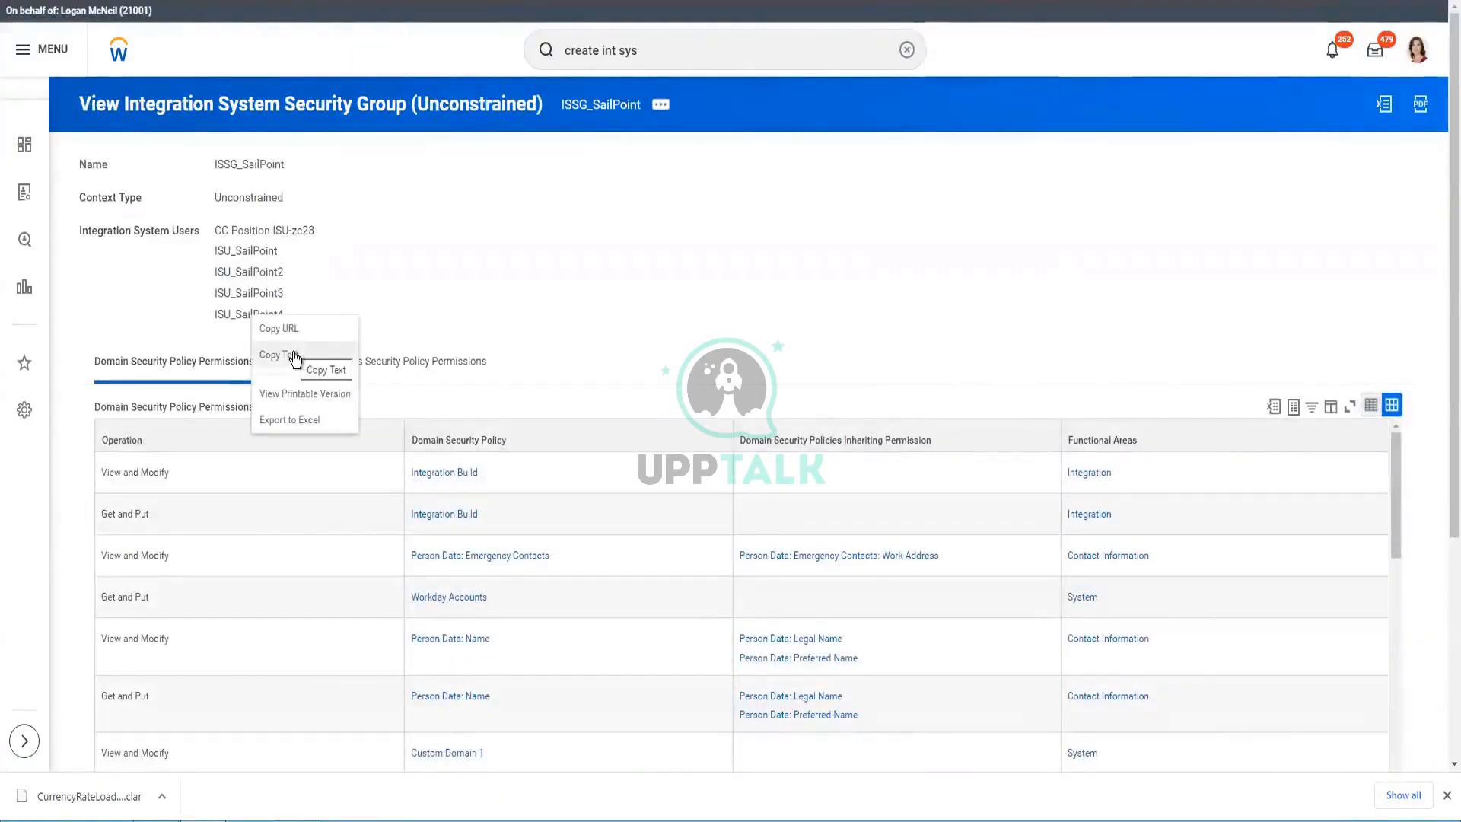
{"action": "left_click", "coordinate": [295, 356]}
{"action": "left_click", "coordinate": [297, 819]}
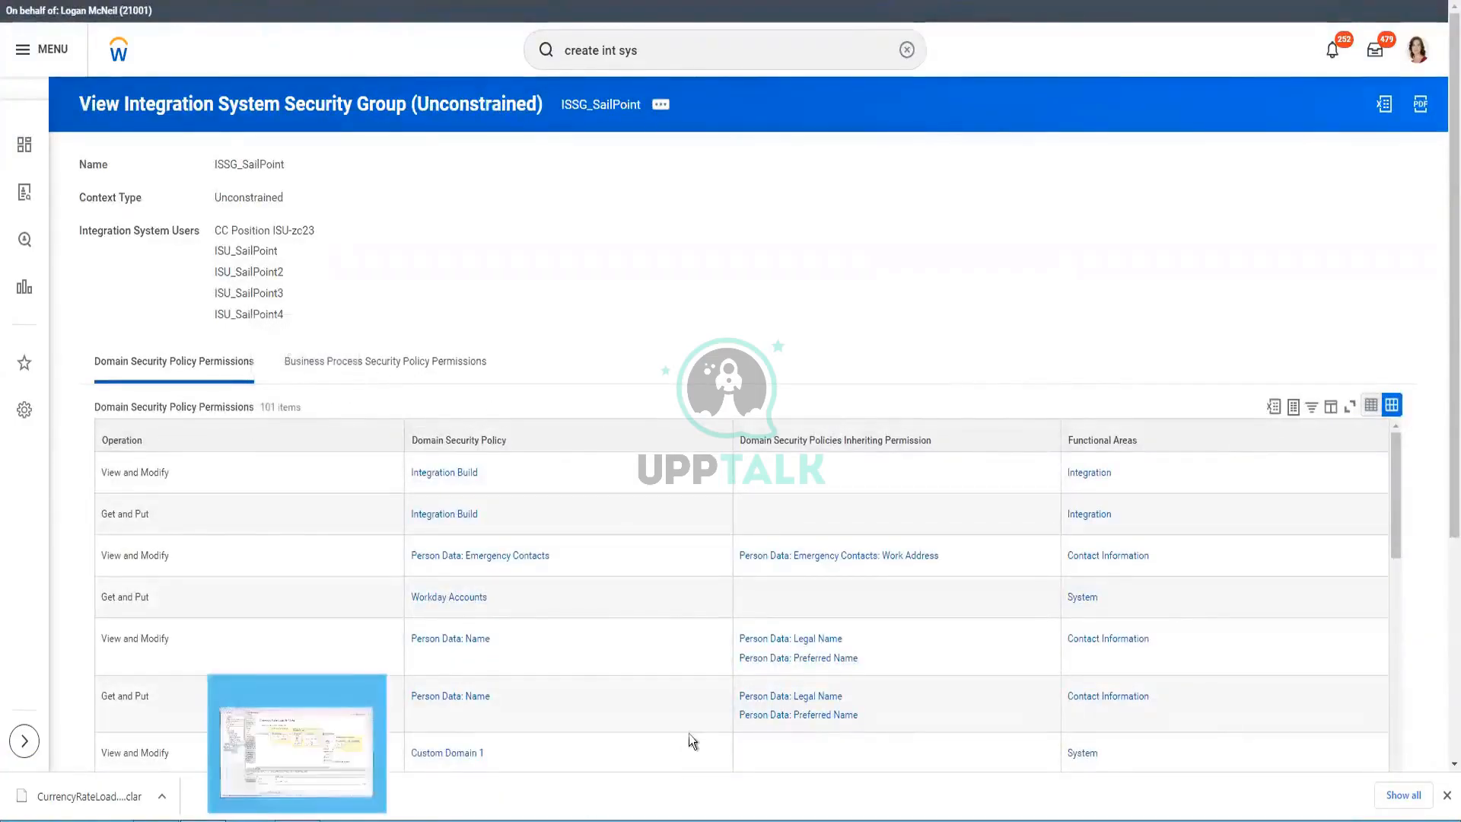
Set the Sandbox connection's Basic Auth user name to ISU_SailPoint4 by pasting it, and enter the account password
{"action": "left_click", "coordinate": [779, 569]}
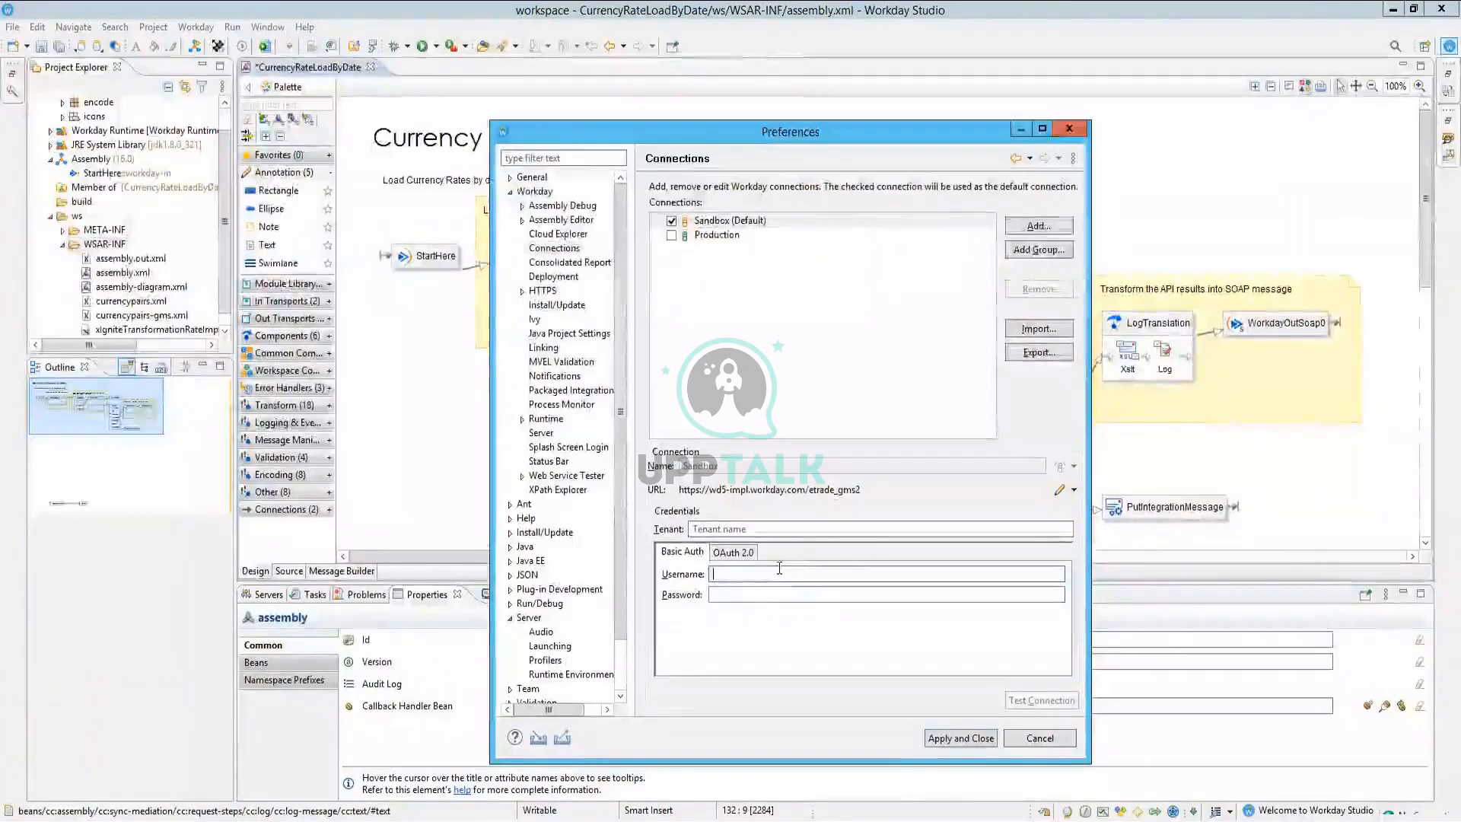
{"action": "key", "text": "ctrl+v"}
{"action": "key", "text": "Tab"}
{"action": "type", "text": "••••"}
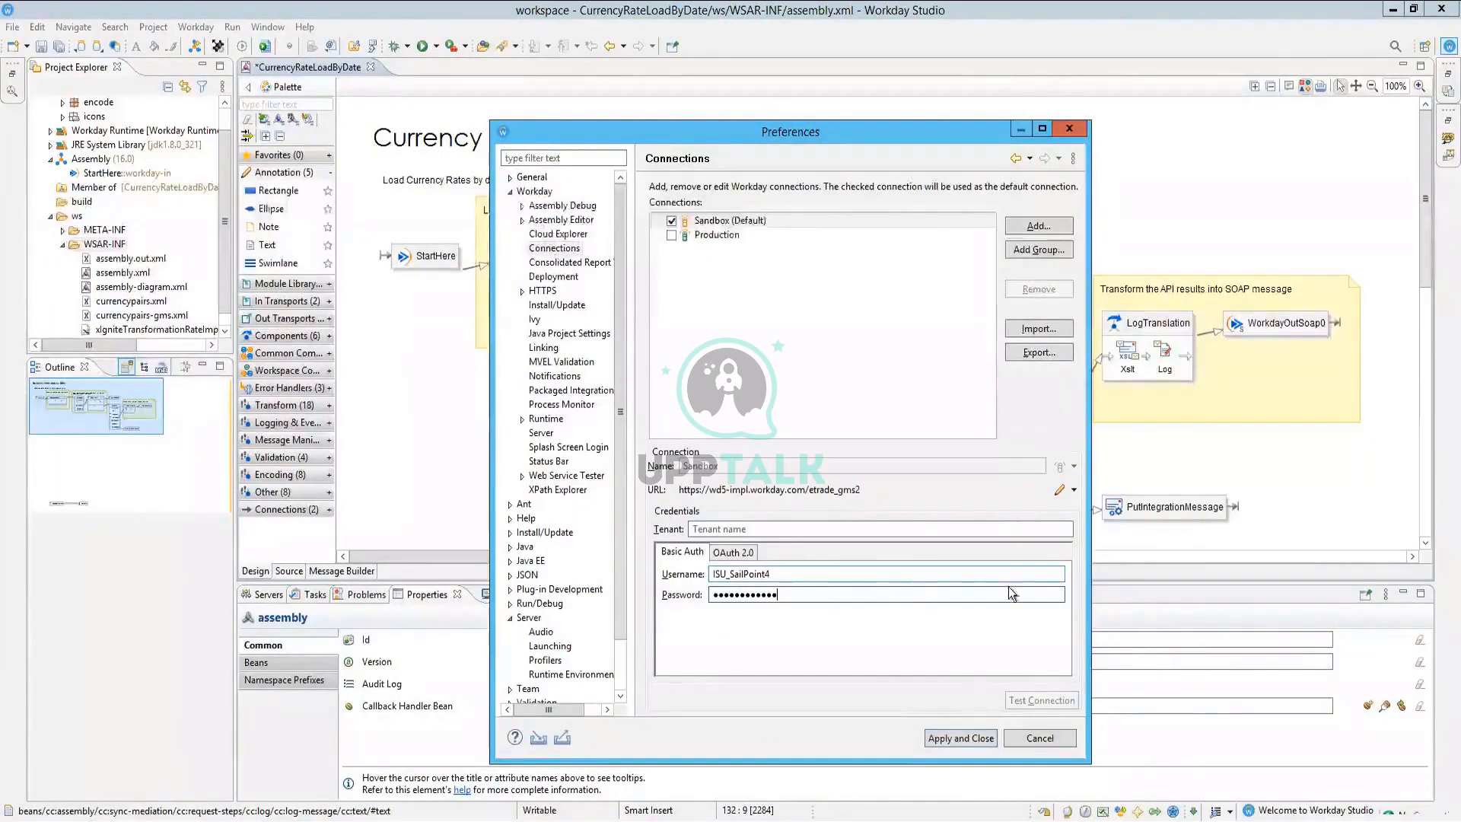
Check Workday in the browser, return to Workday Studio's Connections preferences, and open the list of predefined environments for the Sandbox connection's URL
{"action": "left_click", "coordinate": [925, 530]}
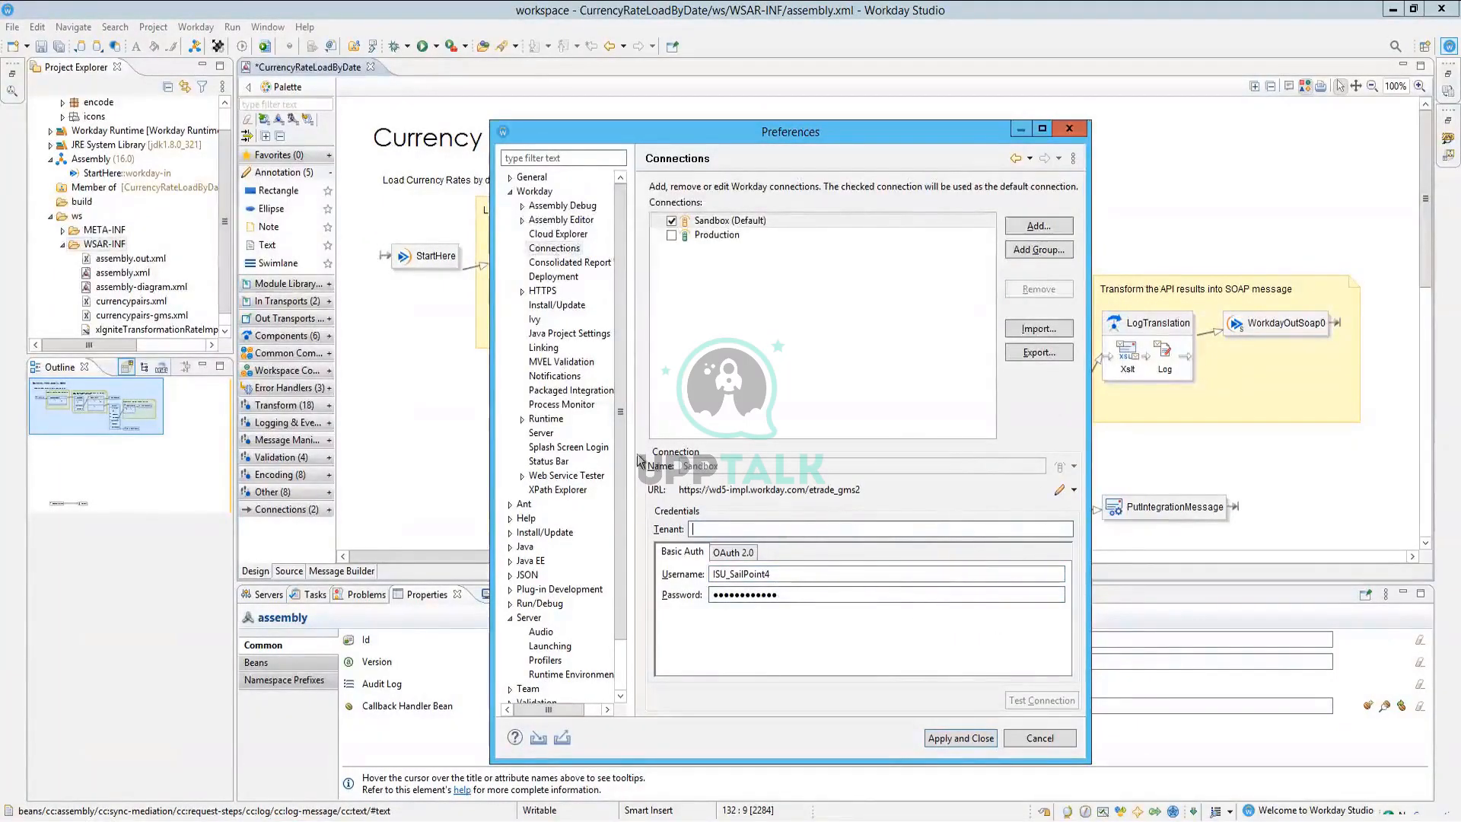
{"action": "key", "text": "alt+Tab"}
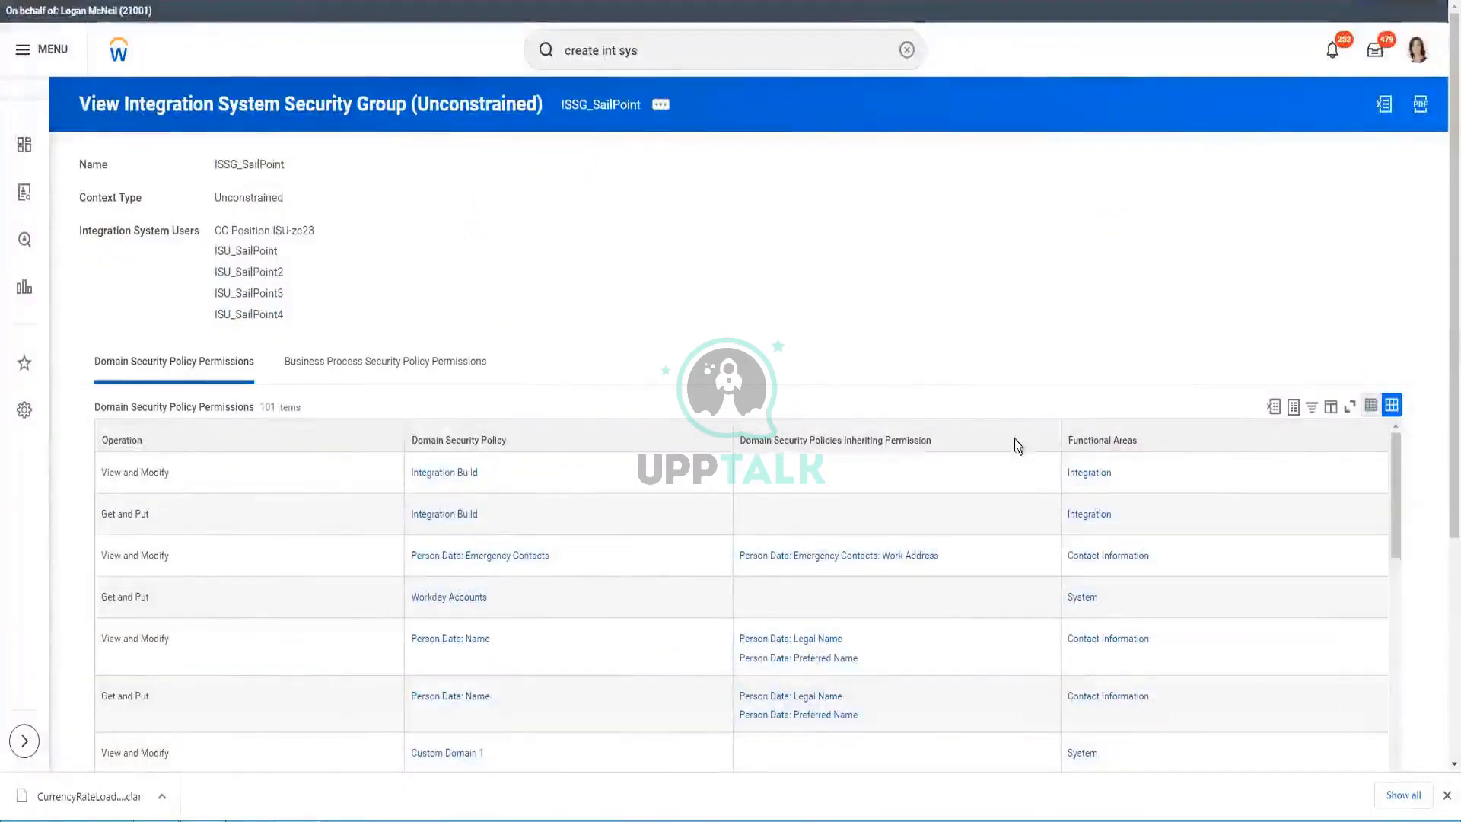
{"action": "key", "text": "alt+Tab"}
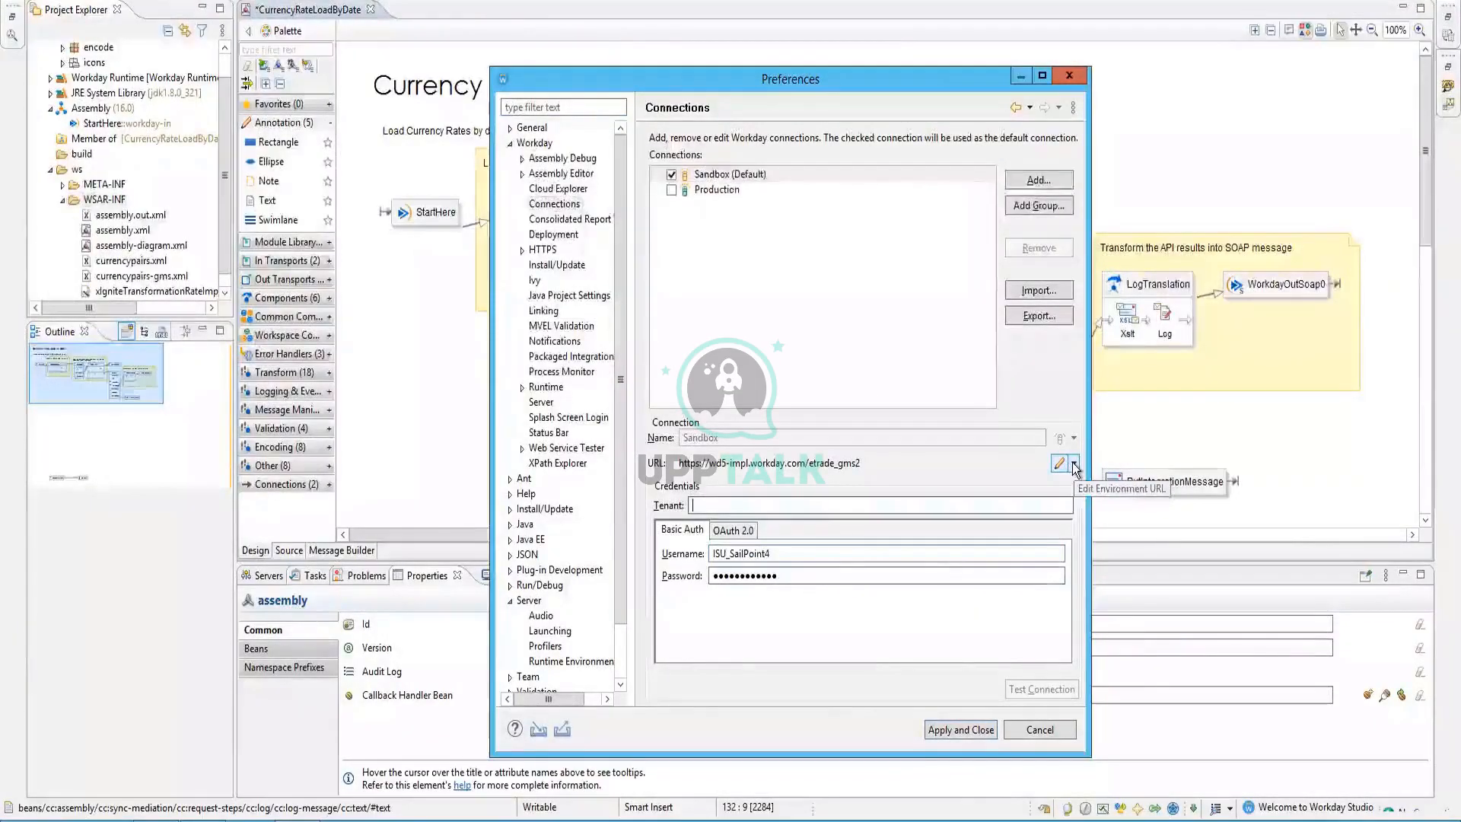
{"action": "left_click", "coordinate": [1073, 464]}
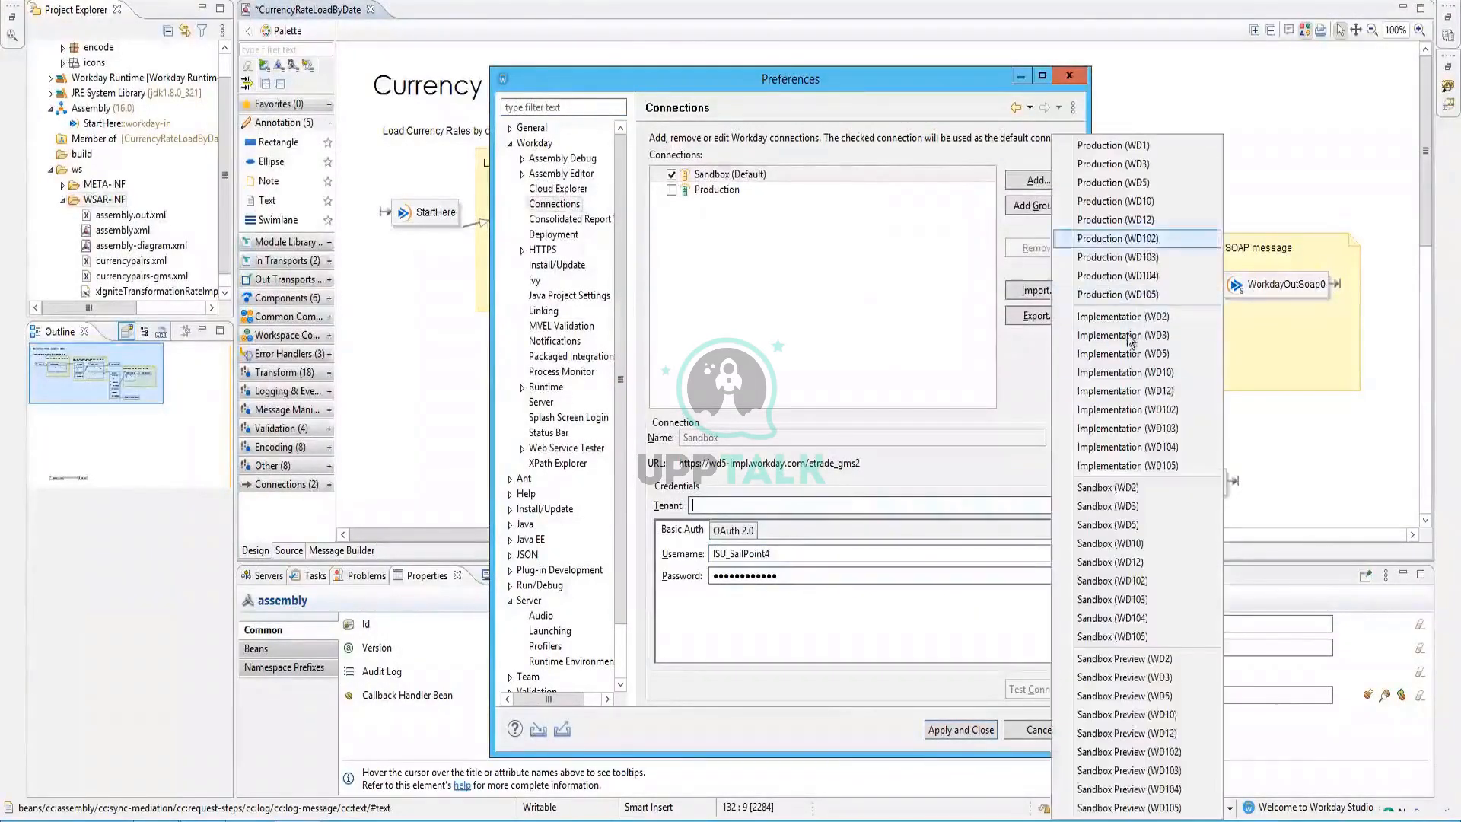
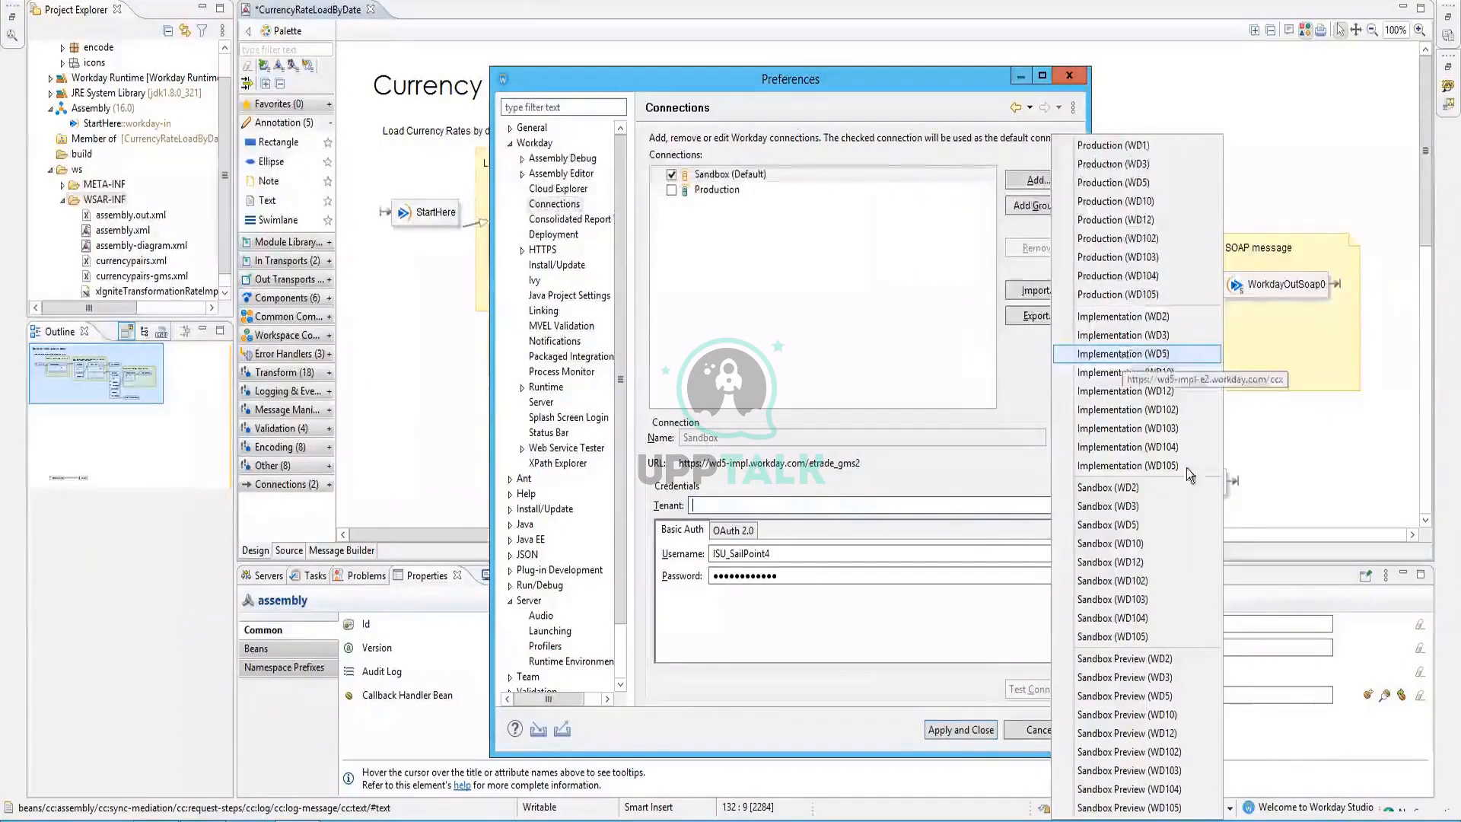
Set the Sandbox connection's environment to Implementation (WD5) and apply the connection preferences
{"action": "left_click", "coordinate": [1116, 359]}
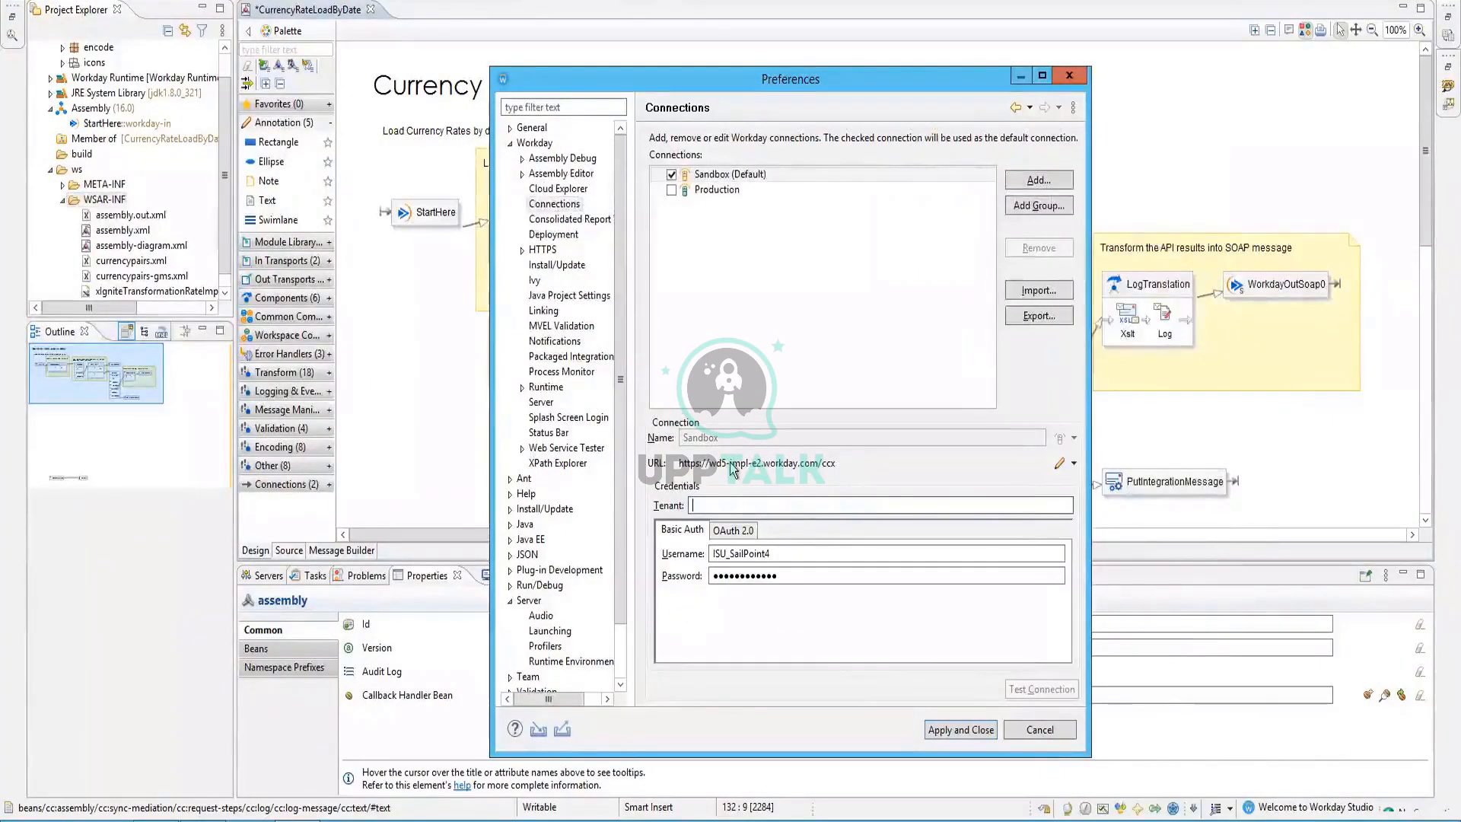
{"action": "key", "text": "alt+Tab"}
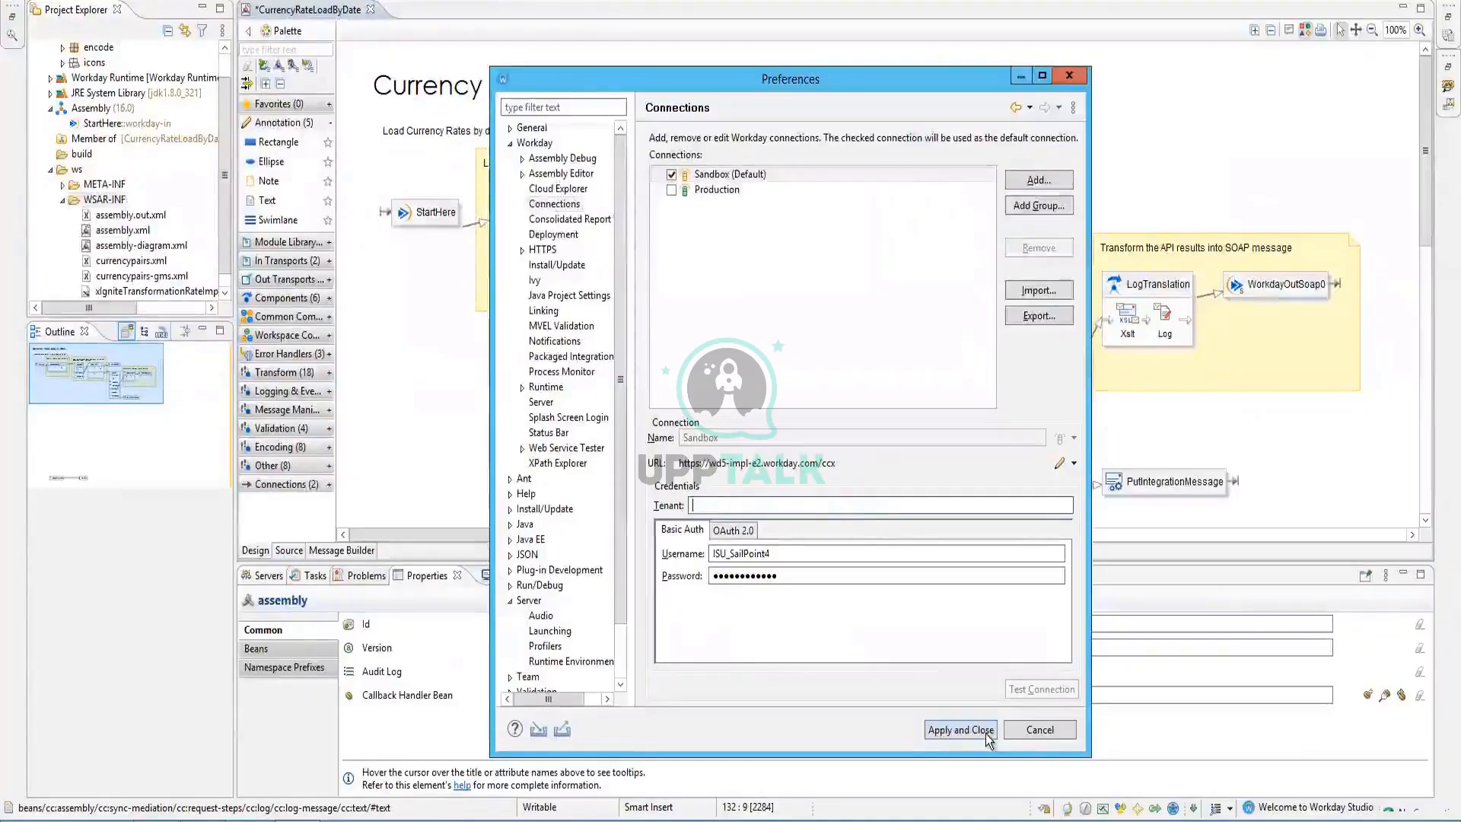
{"action": "left_click", "coordinate": [960, 728]}
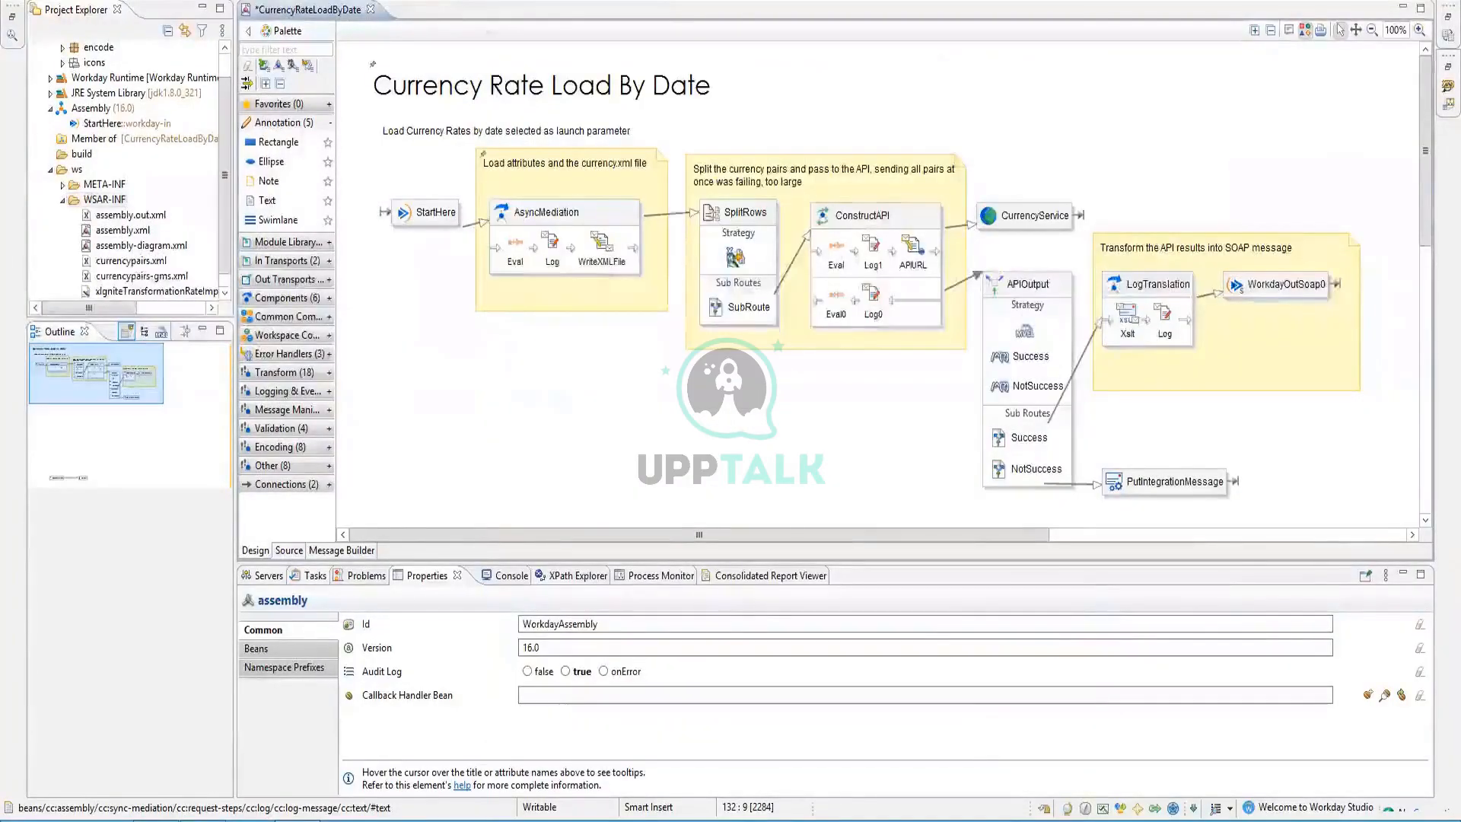
Try the Sandbox connection with ISU_SailPoint4 as the tenant by testing it, and discard the preference changes
{"action": "left_click", "coordinate": [282, 111]}
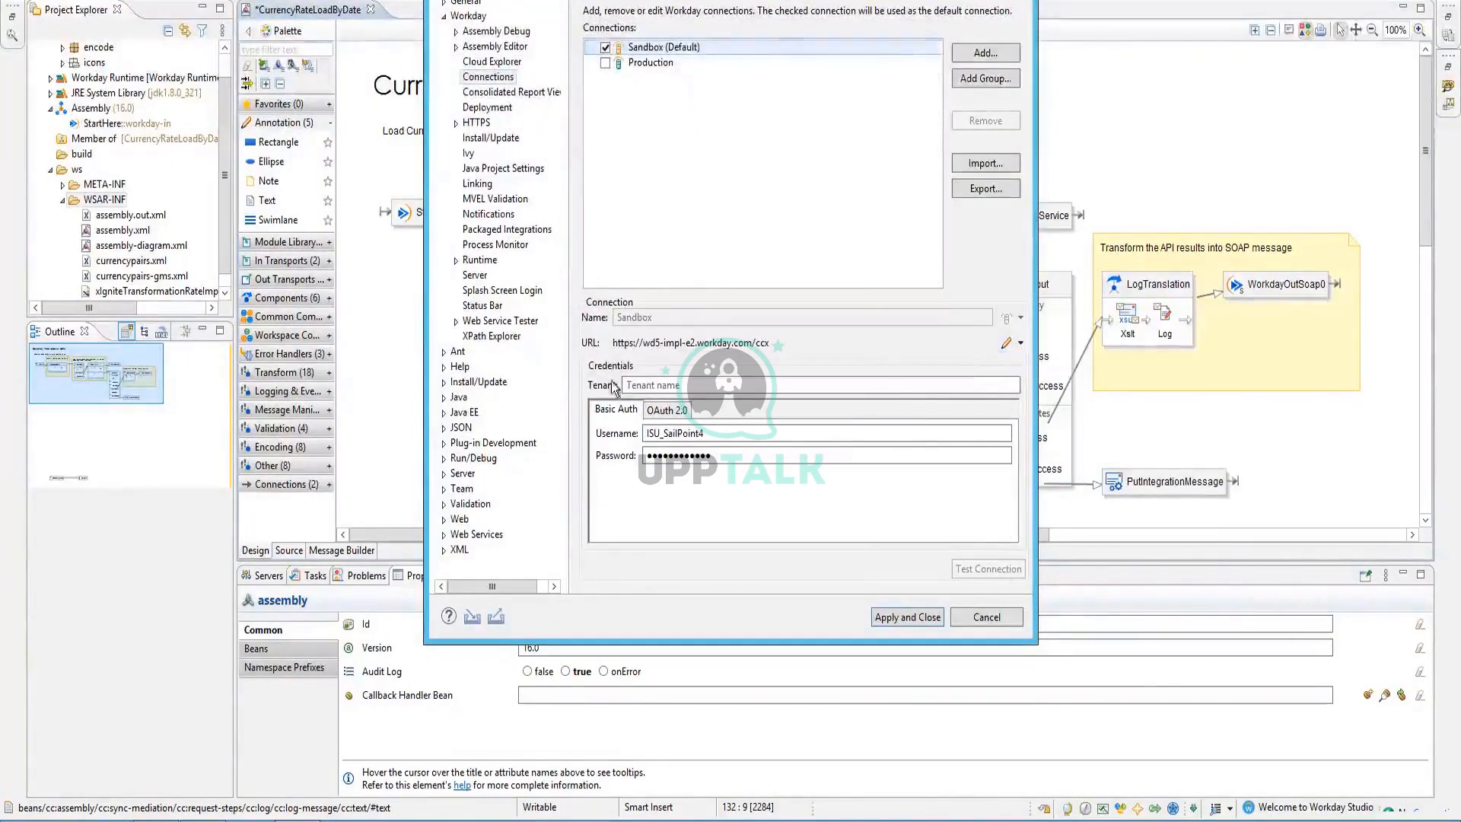
{"action": "left_click", "coordinate": [681, 384]}
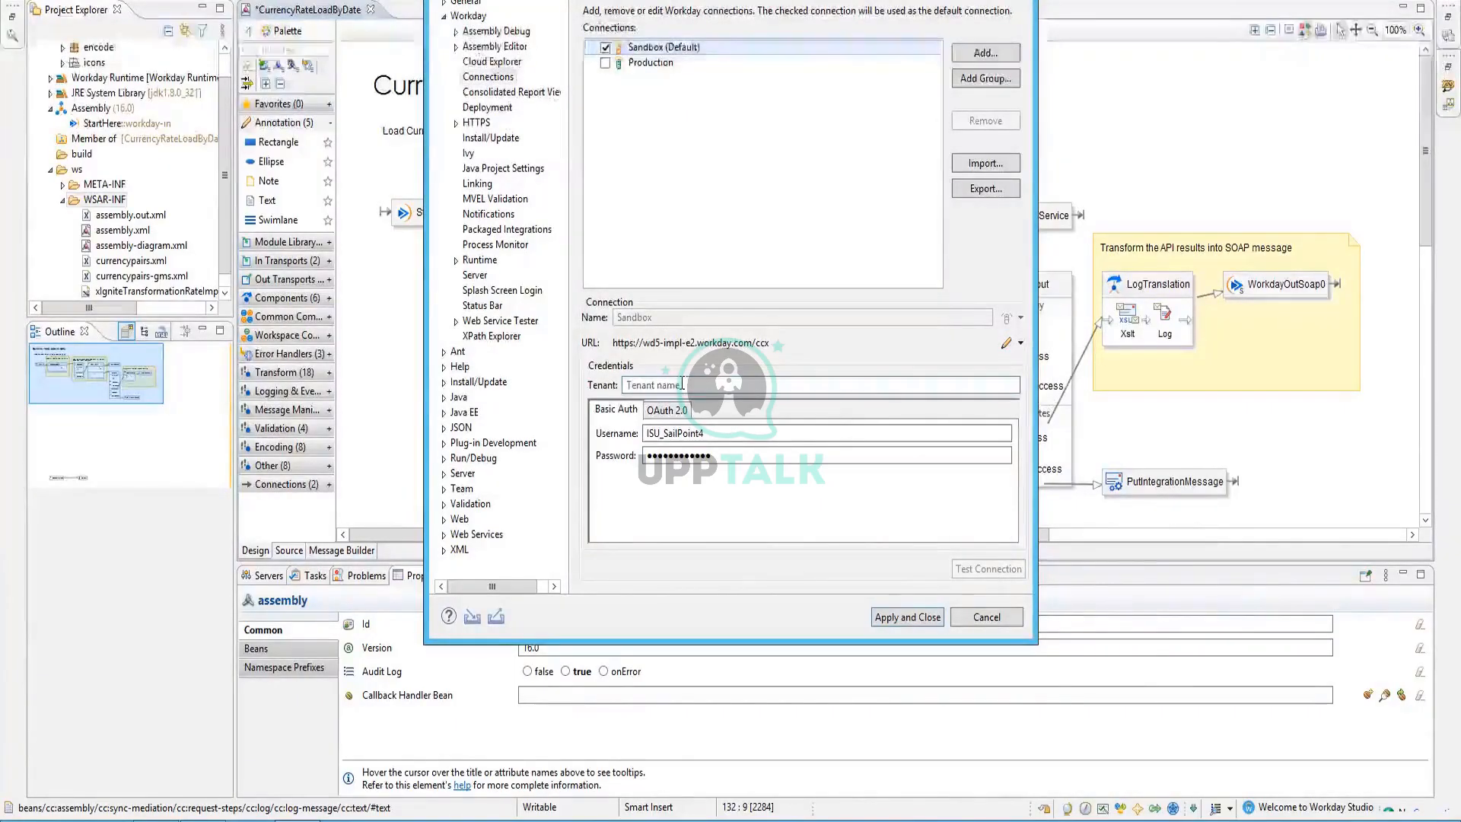
{"action": "type", "text": "ISU_SailPoint4"}
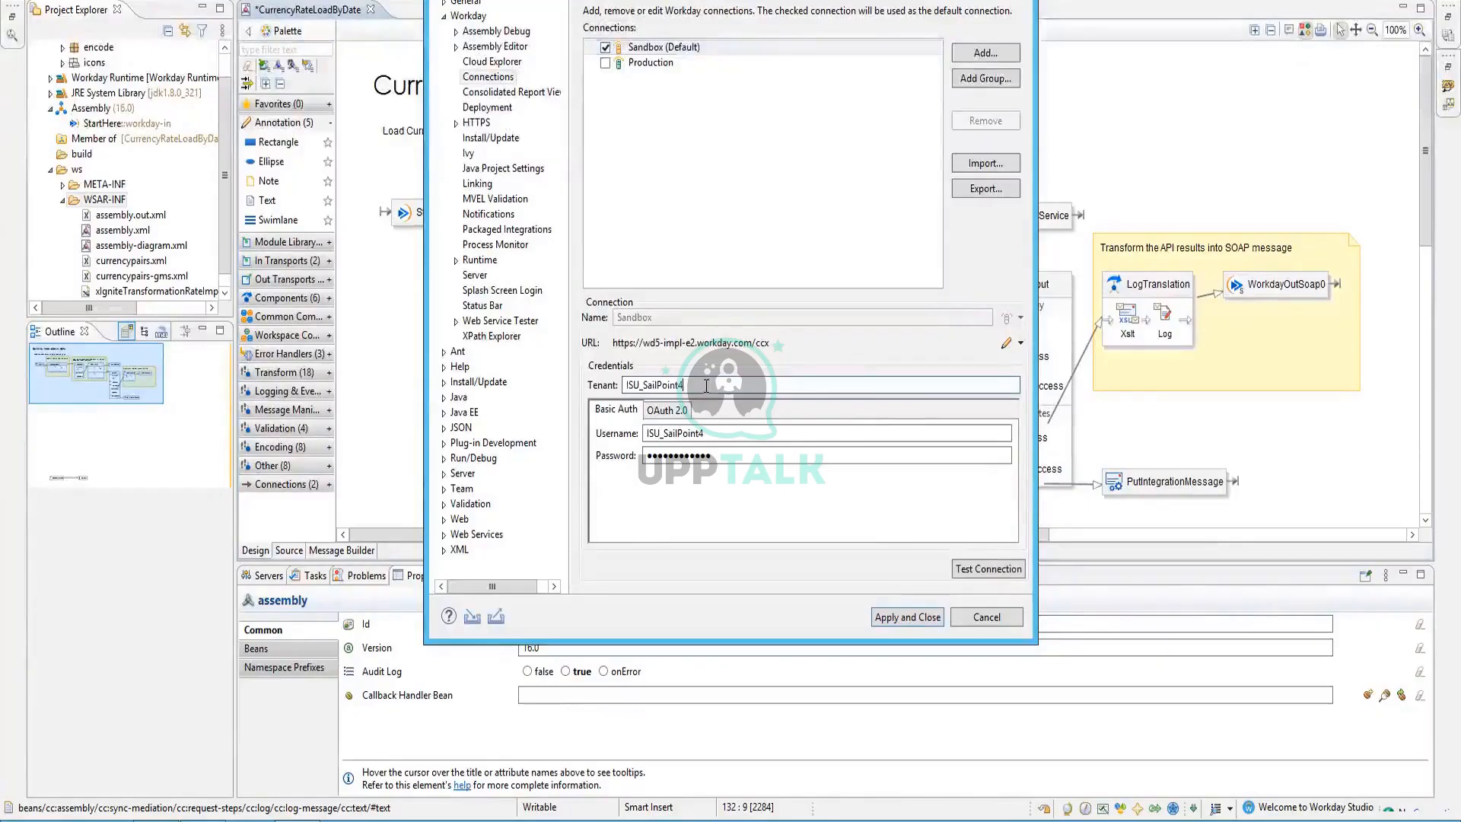
{"action": "left_click", "coordinate": [989, 569]}
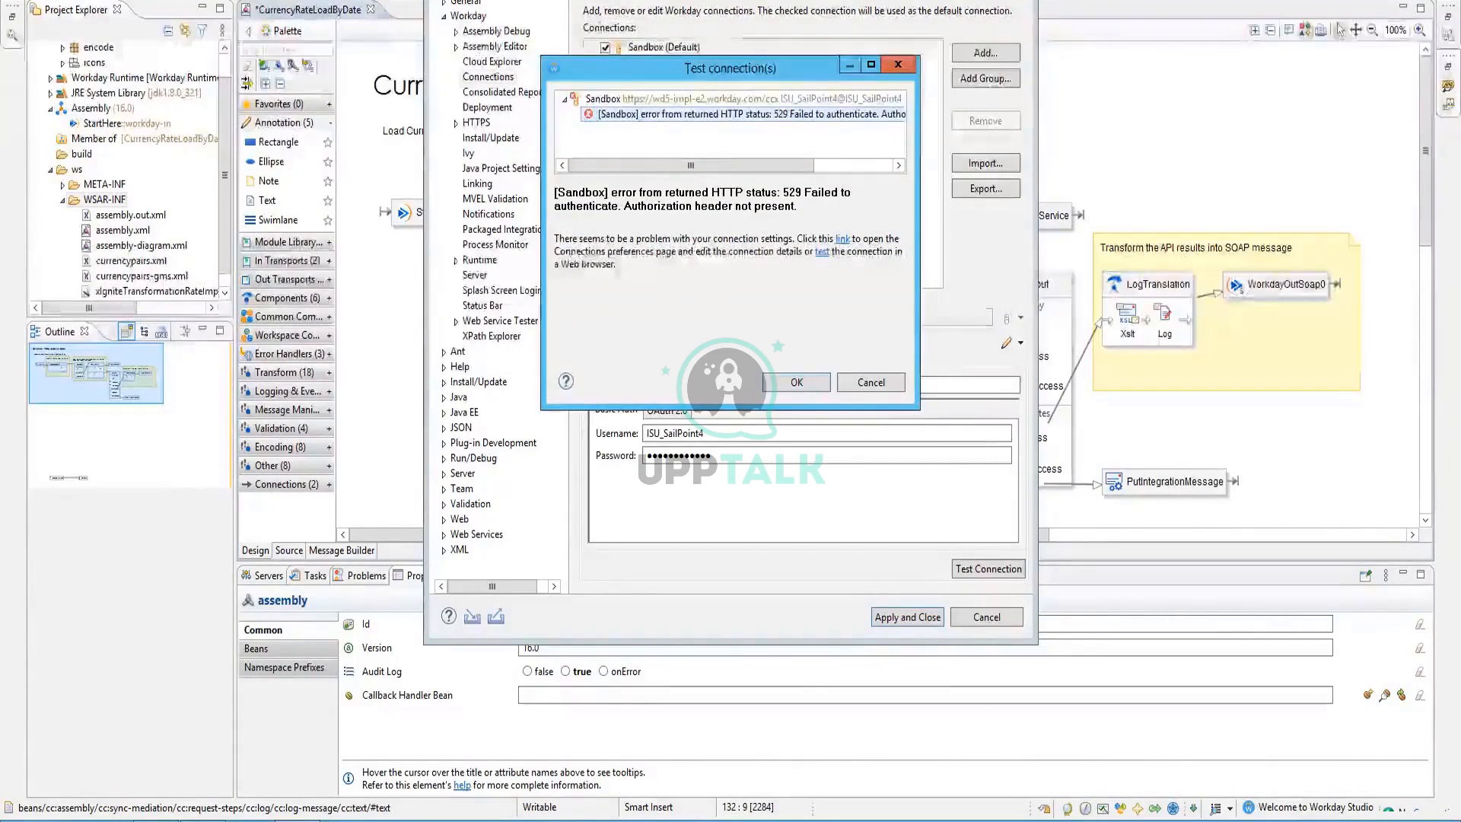
{"action": "mouse_move", "coordinate": [221, 781]}
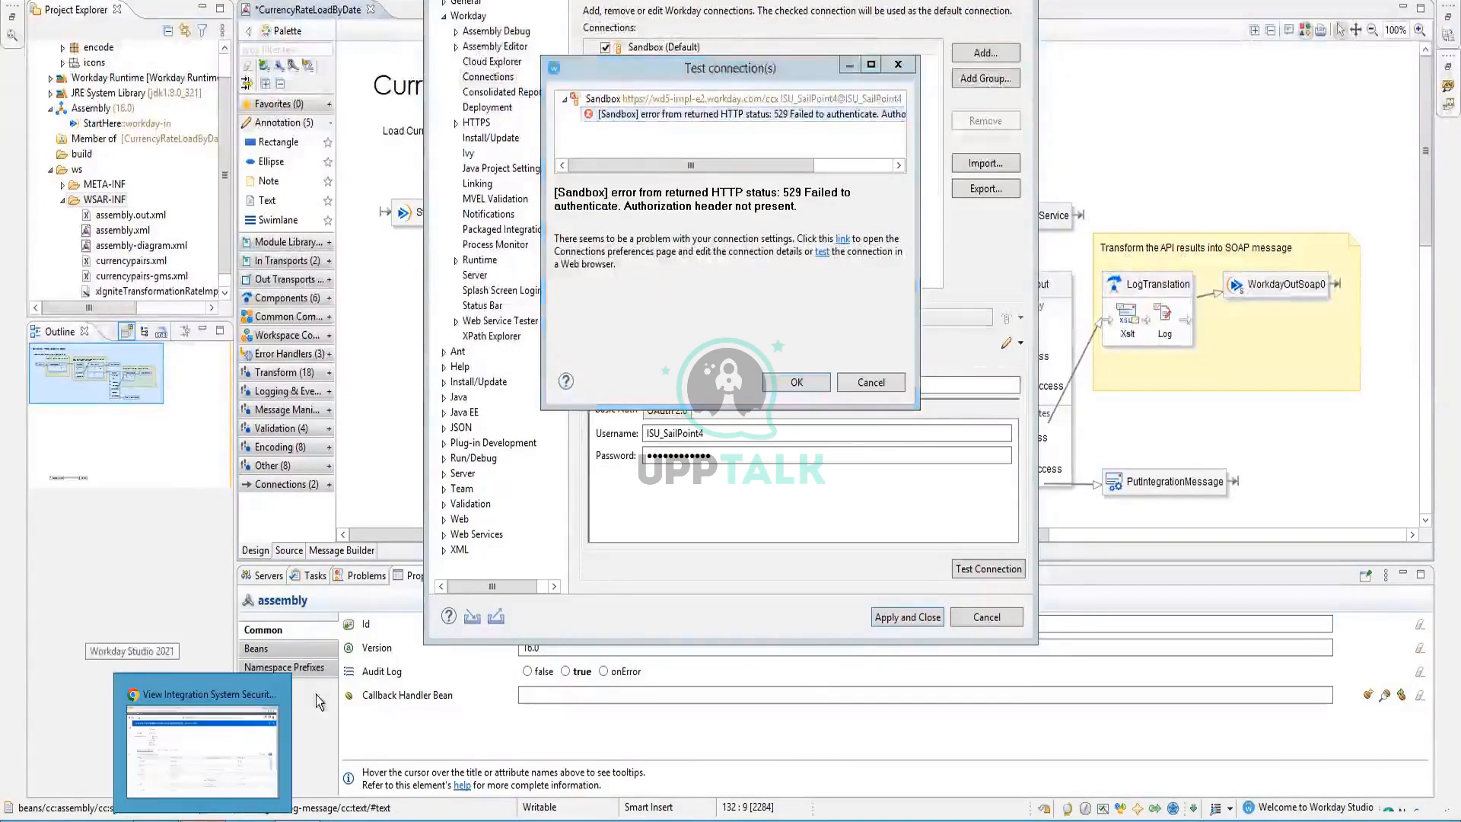
{"action": "left_click", "coordinate": [203, 751]}
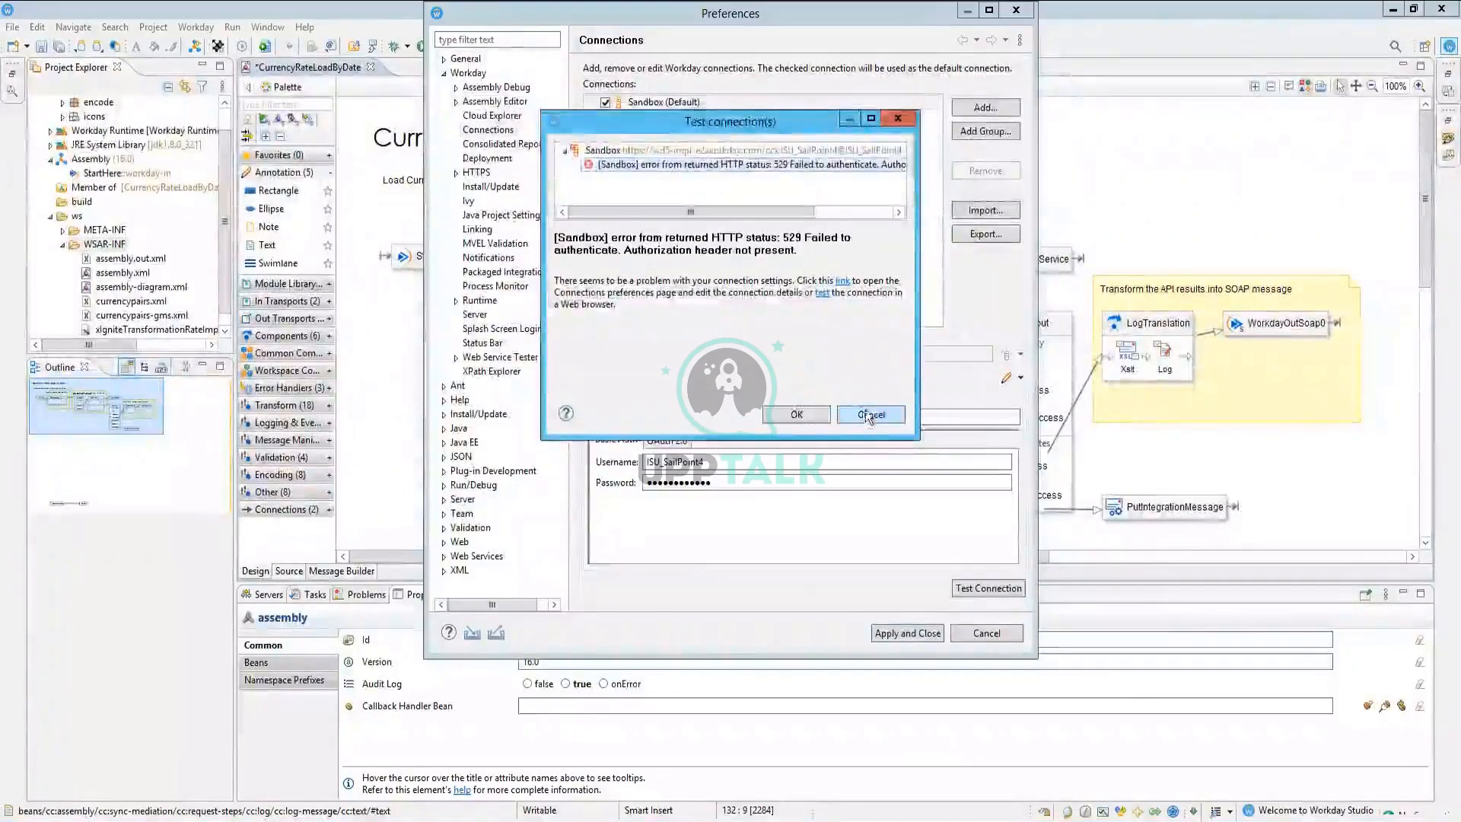
{"action": "left_click", "coordinate": [869, 401]}
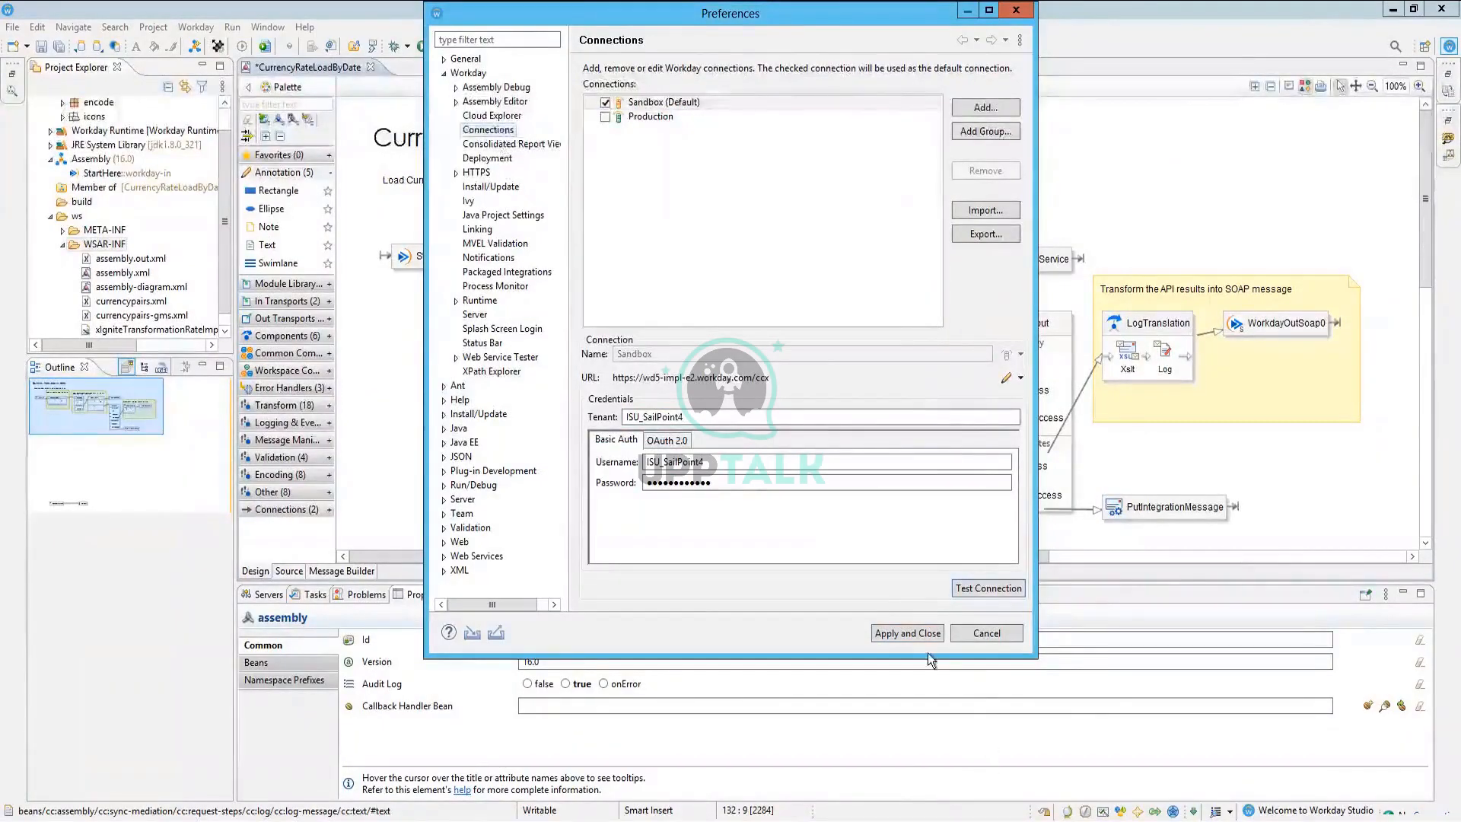
{"action": "left_click", "coordinate": [985, 633]}
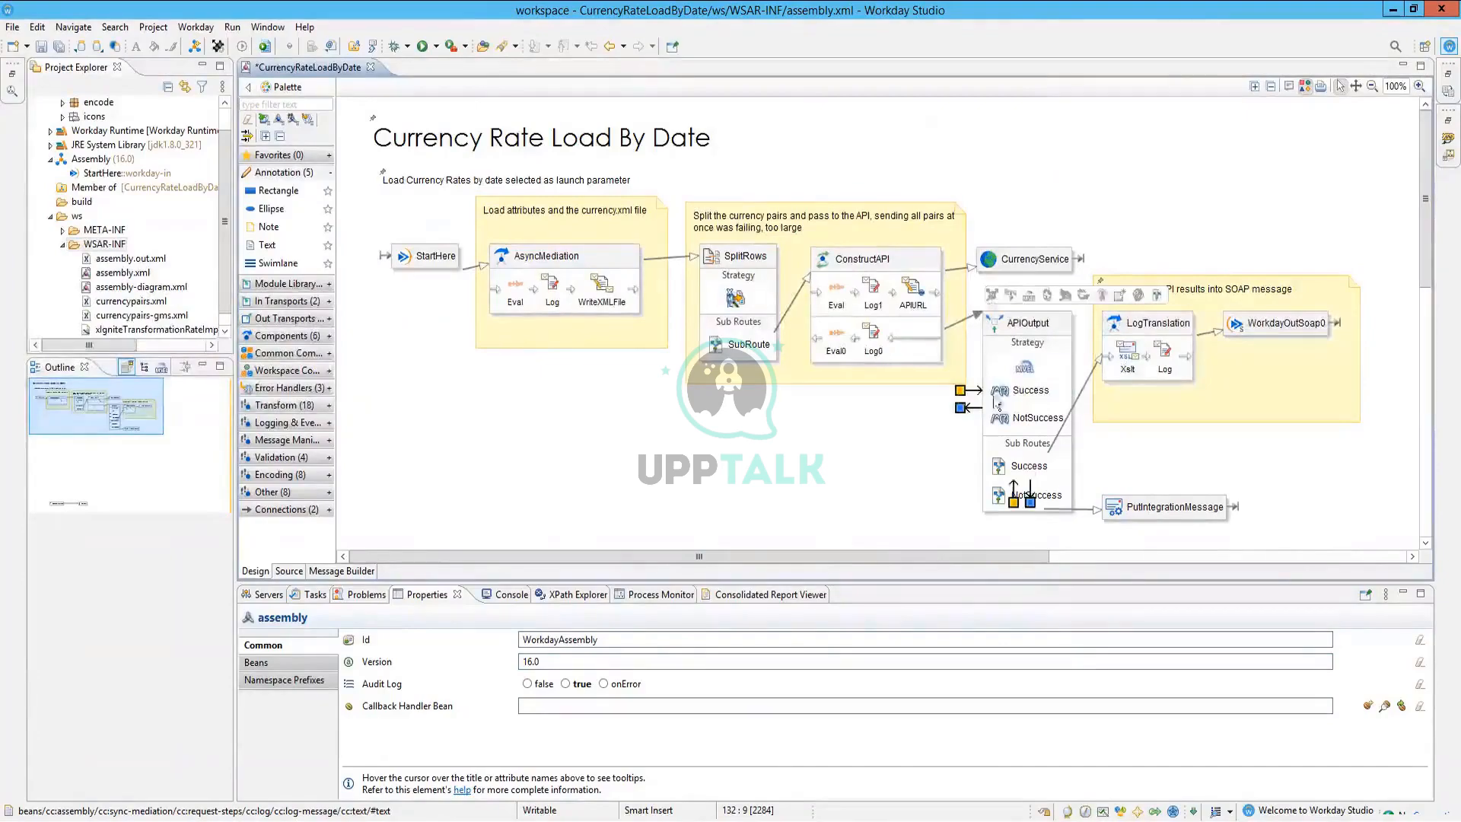
{"action": "left_click", "coordinate": [197, 28]}
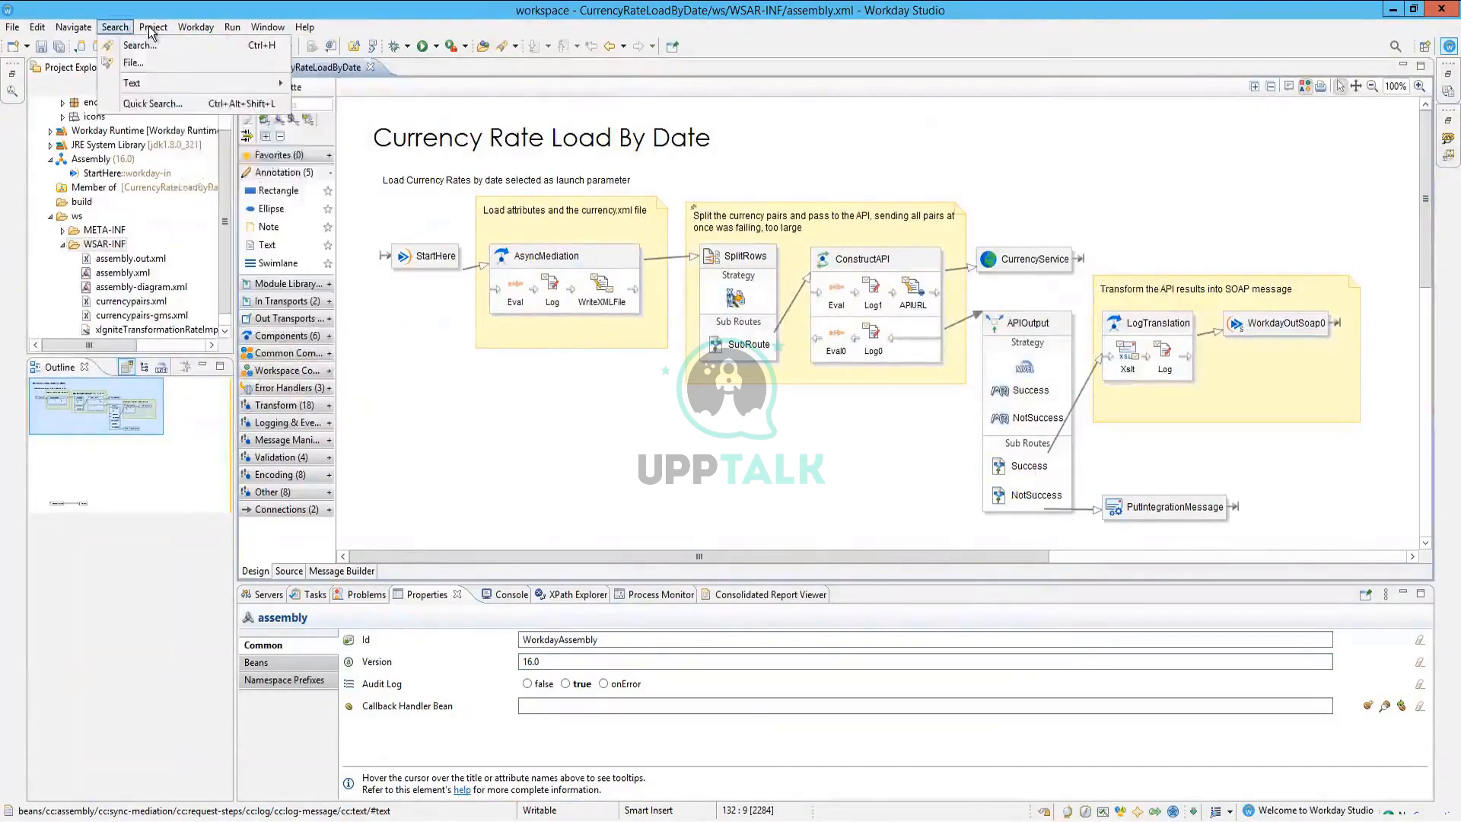
{"action": "mouse_move", "coordinate": [206, 32]}
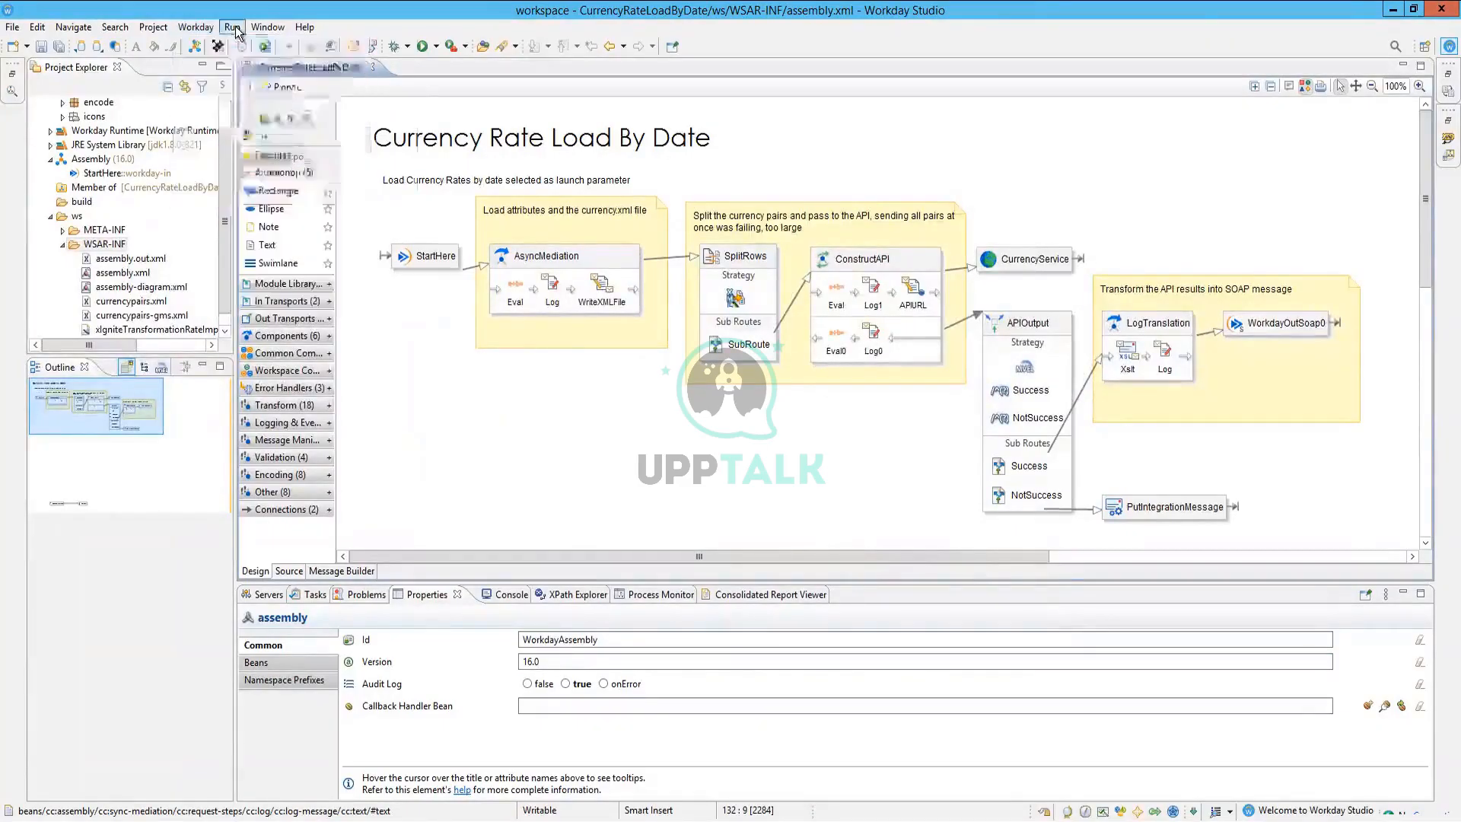
{"action": "mouse_move", "coordinate": [155, 32]}
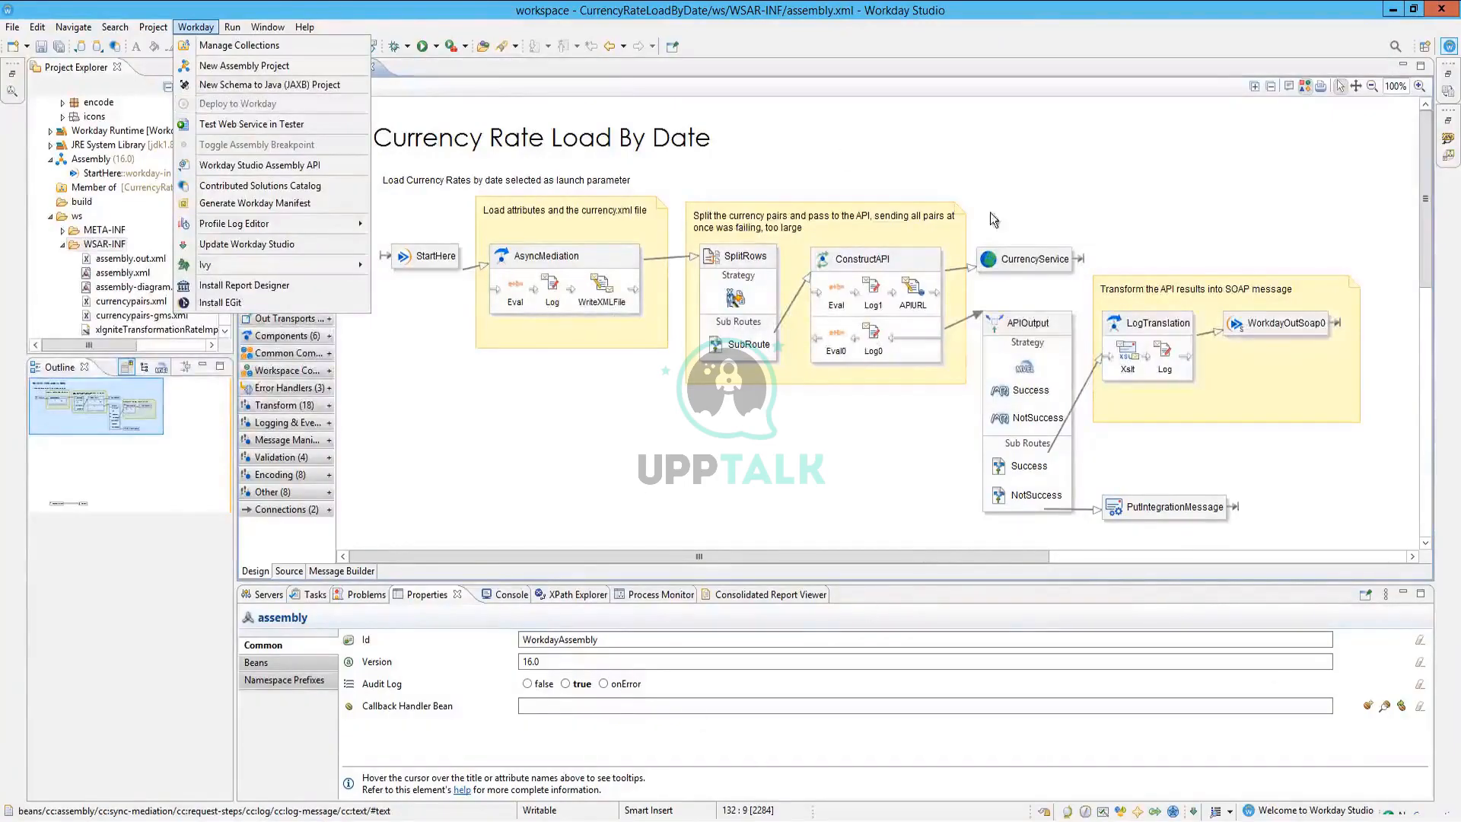
{"action": "left_click", "coordinate": [819, 506]}
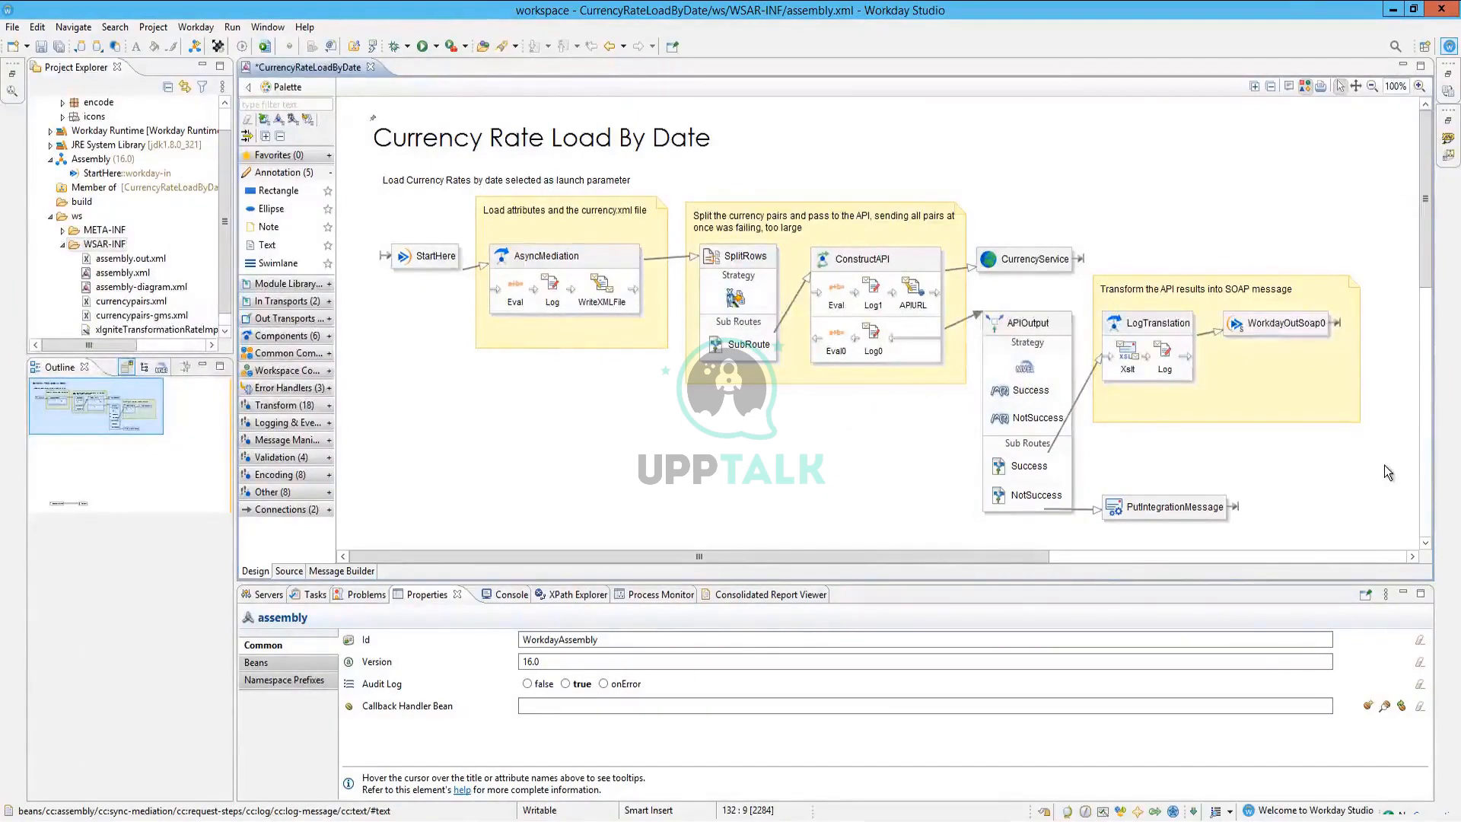
{"action": "mouse_move", "coordinate": [472, 341]}
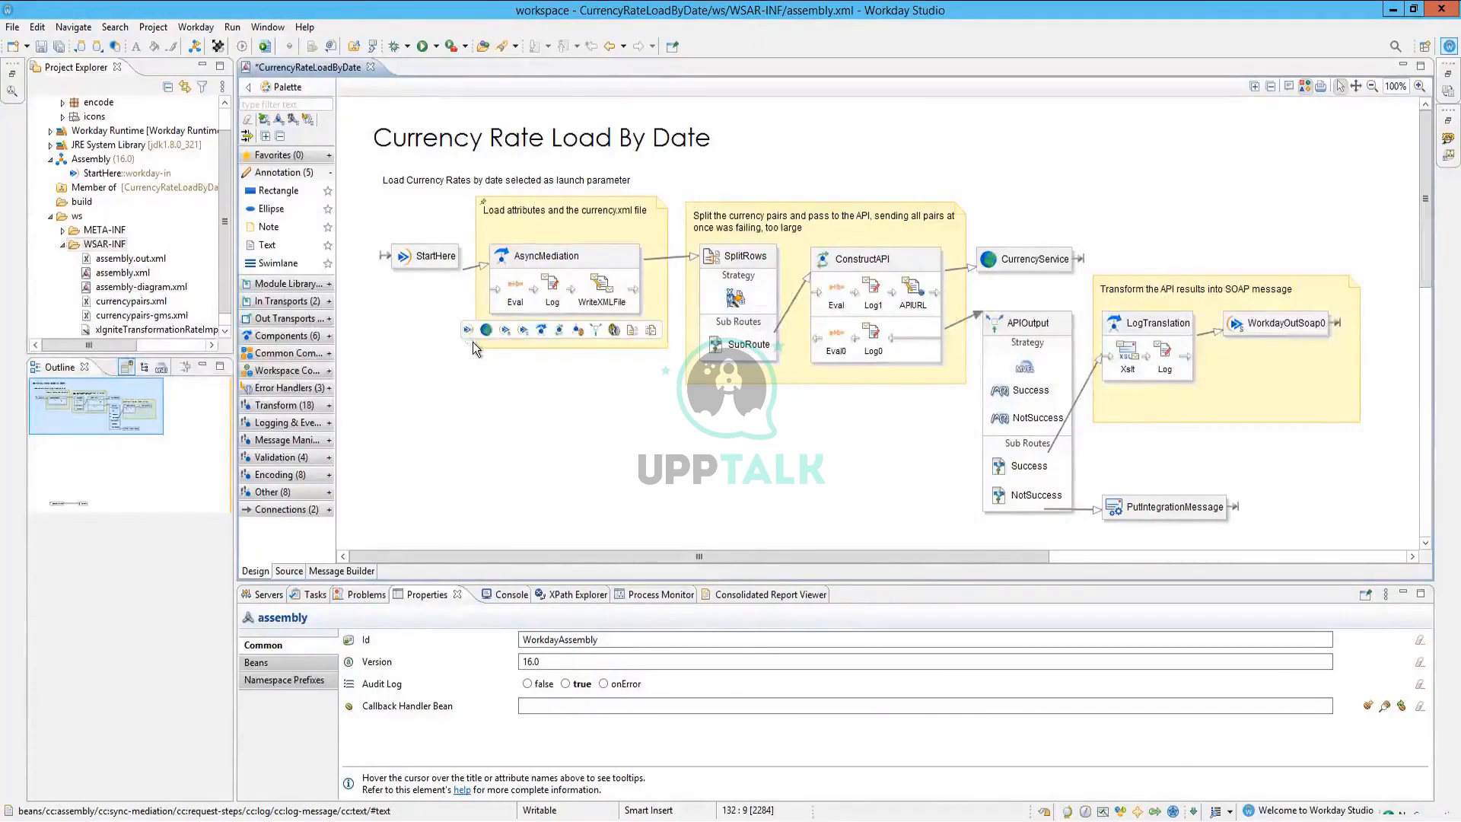
{"action": "left_click", "coordinate": [196, 27]}
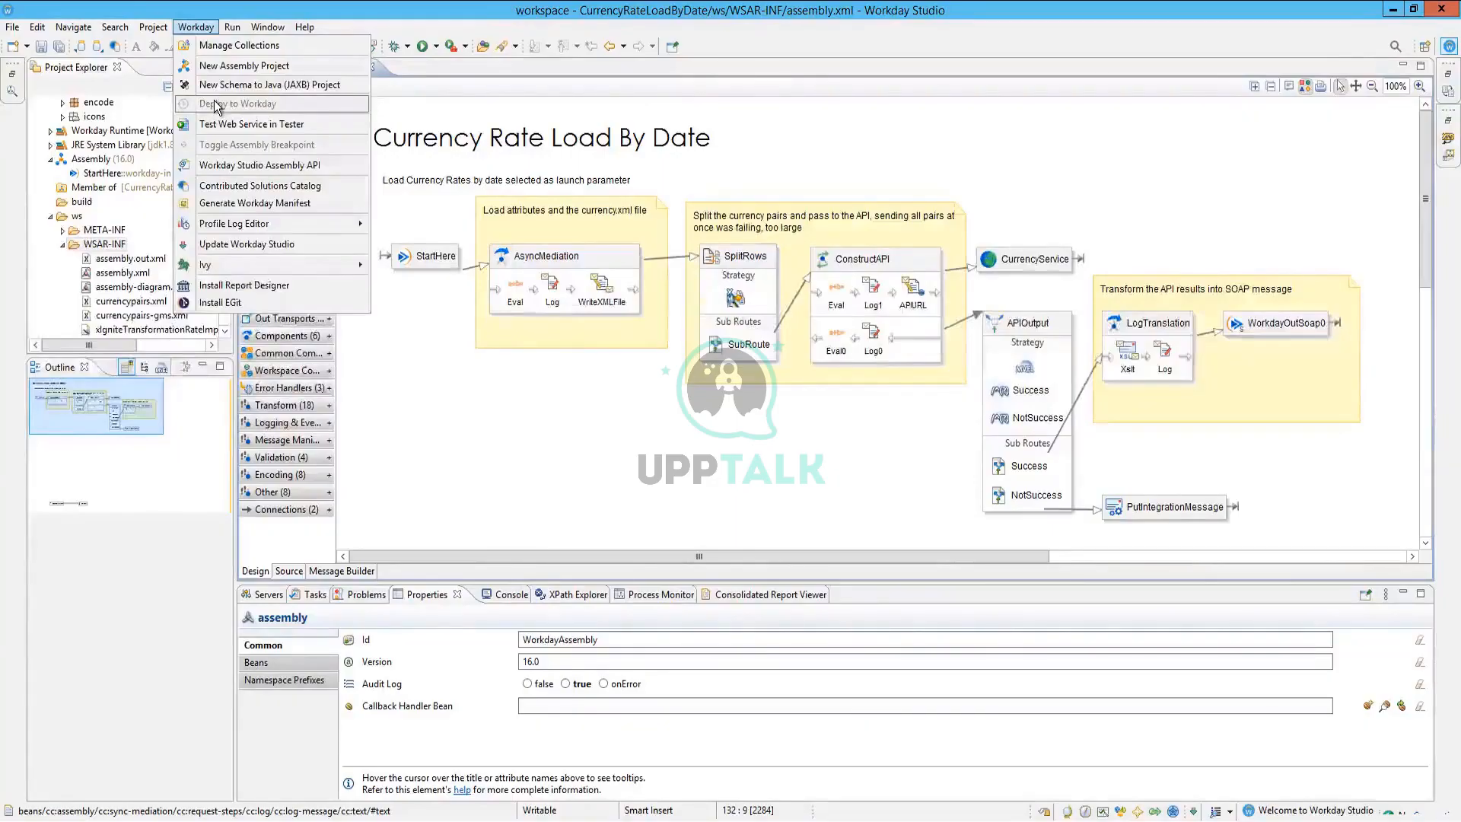
{"action": "left_click", "coordinate": [736, 465]}
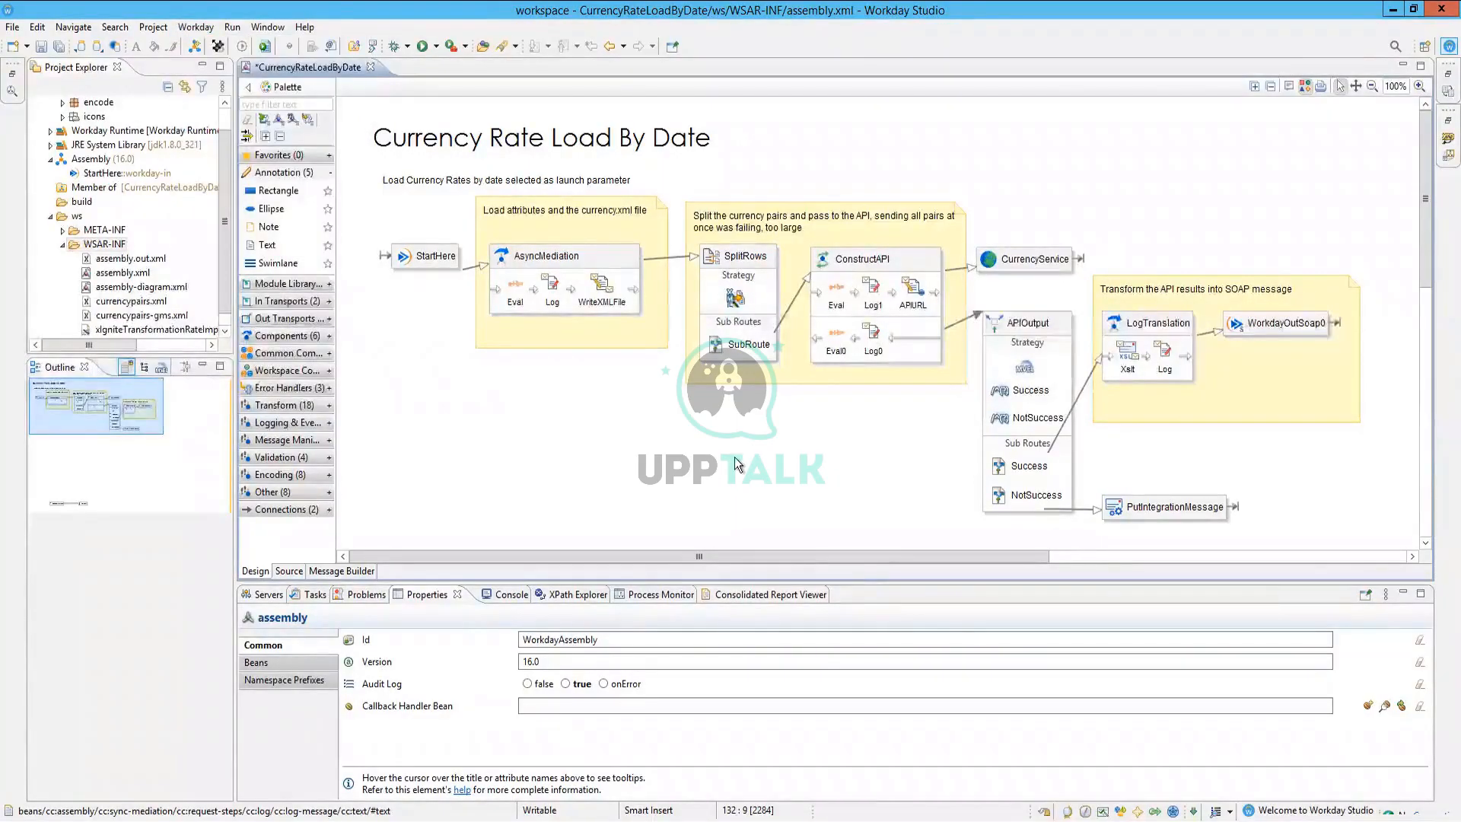
Enlarge the assembly editor, expand the palette's Connections, Other and Encoding categories, and widen the palette
{"action": "mouse_move", "coordinate": [736, 464]}
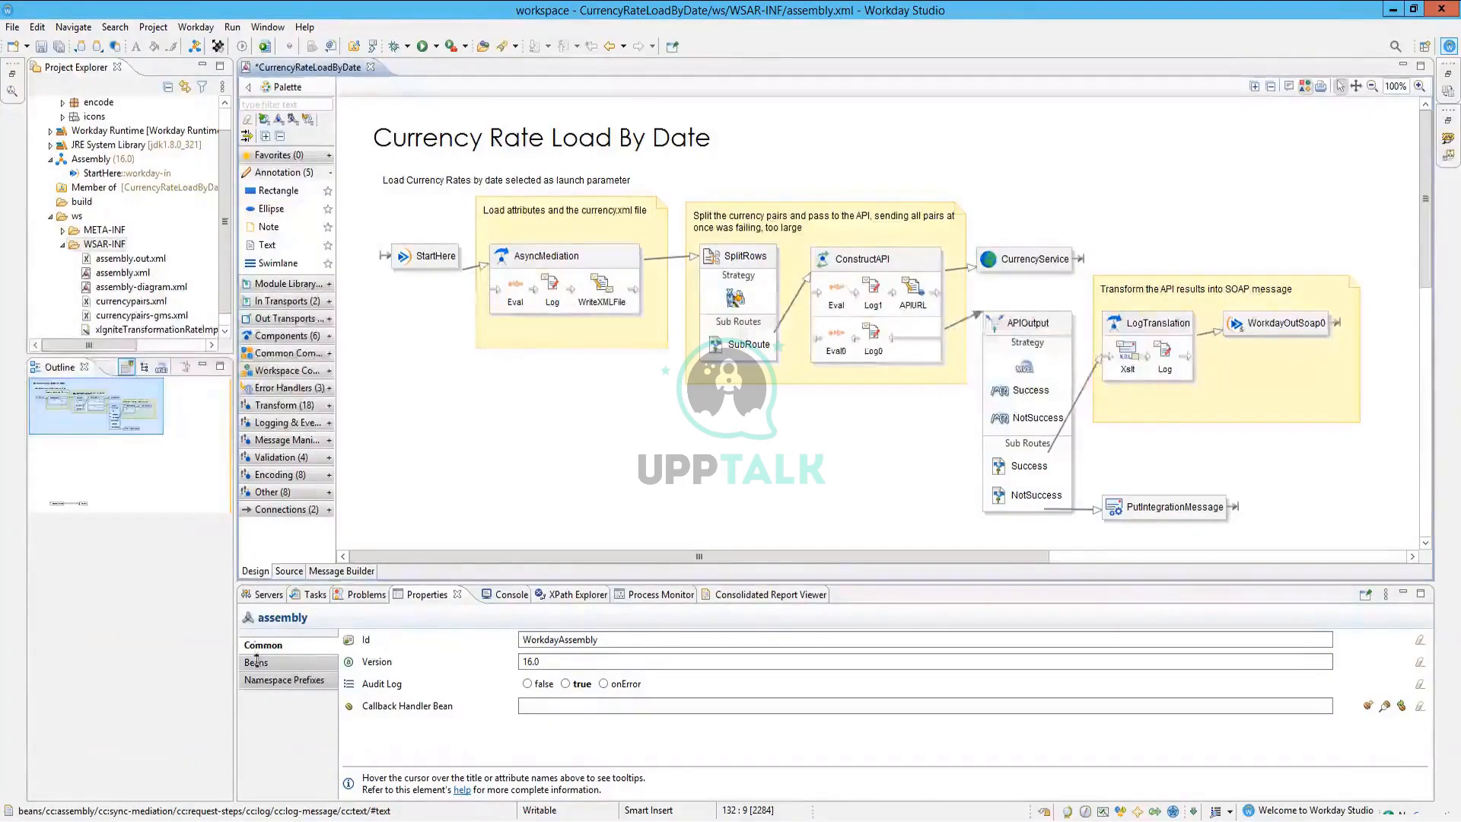
{"action": "left_click_drag", "start_coordinate": [259, 584], "coordinate": [258, 722]}
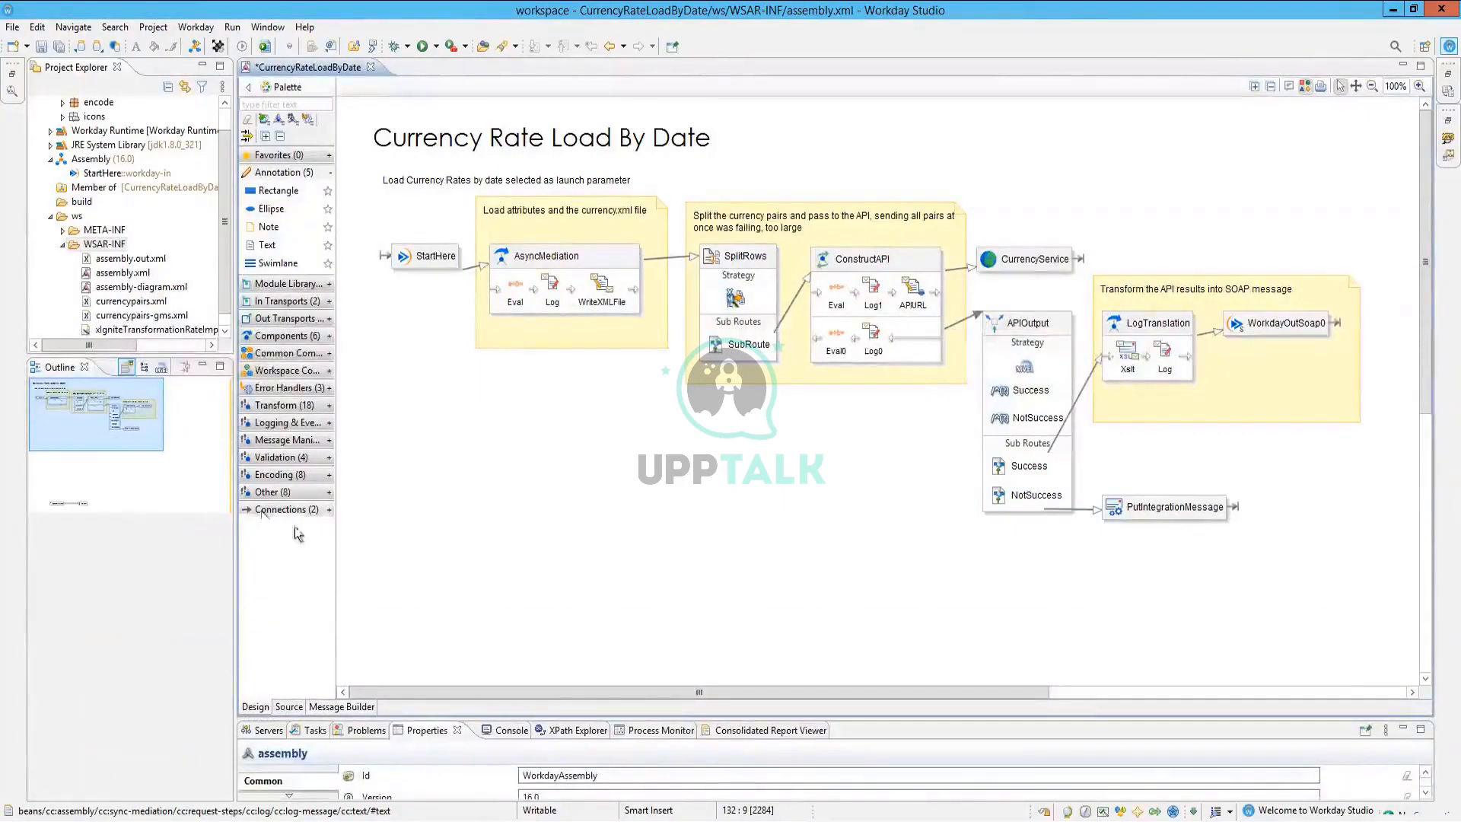
{"action": "left_click", "coordinate": [327, 508]}
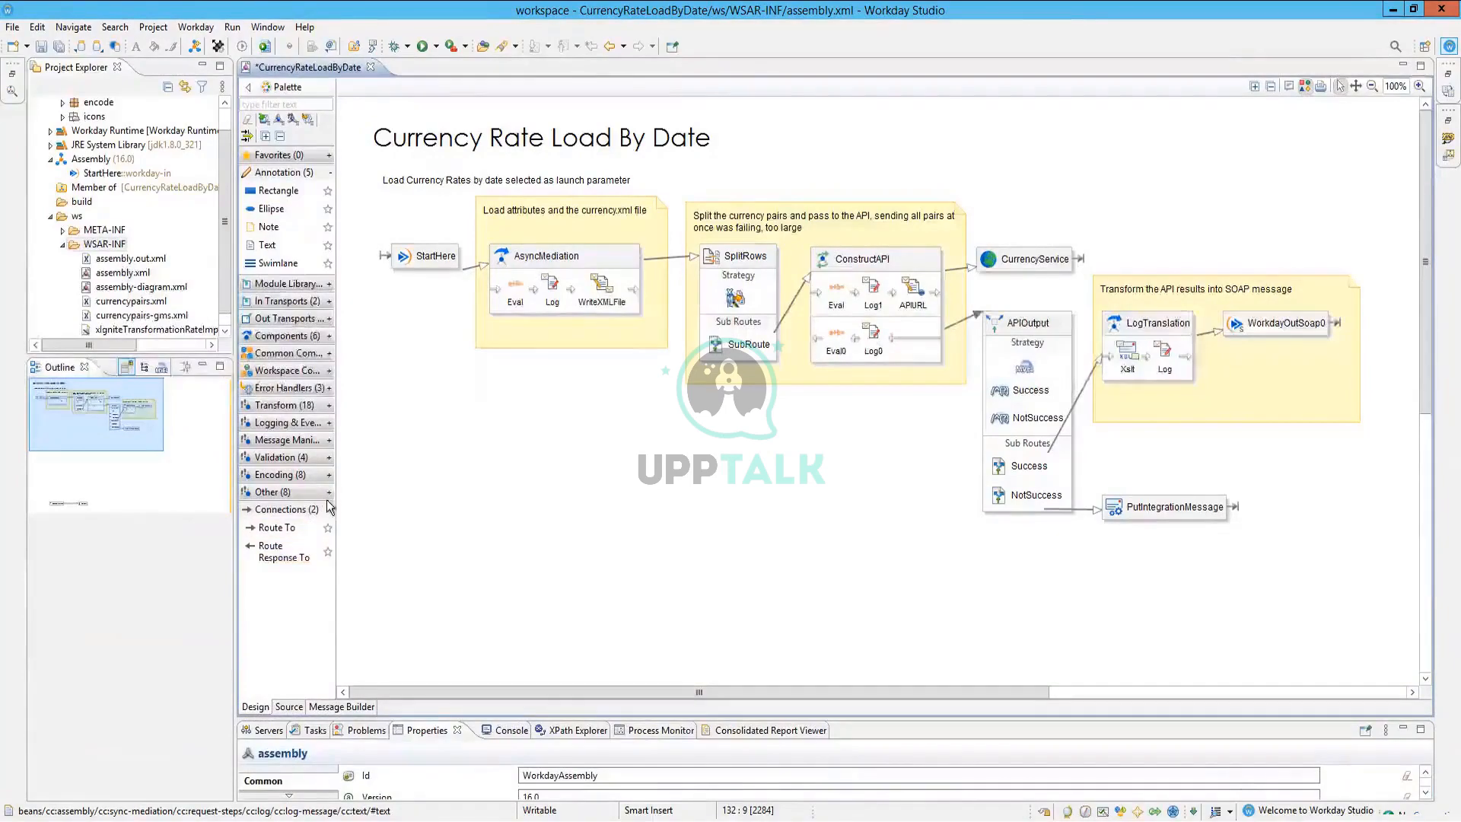
{"action": "left_click", "coordinate": [289, 492]}
{"action": "left_click", "coordinate": [289, 476]}
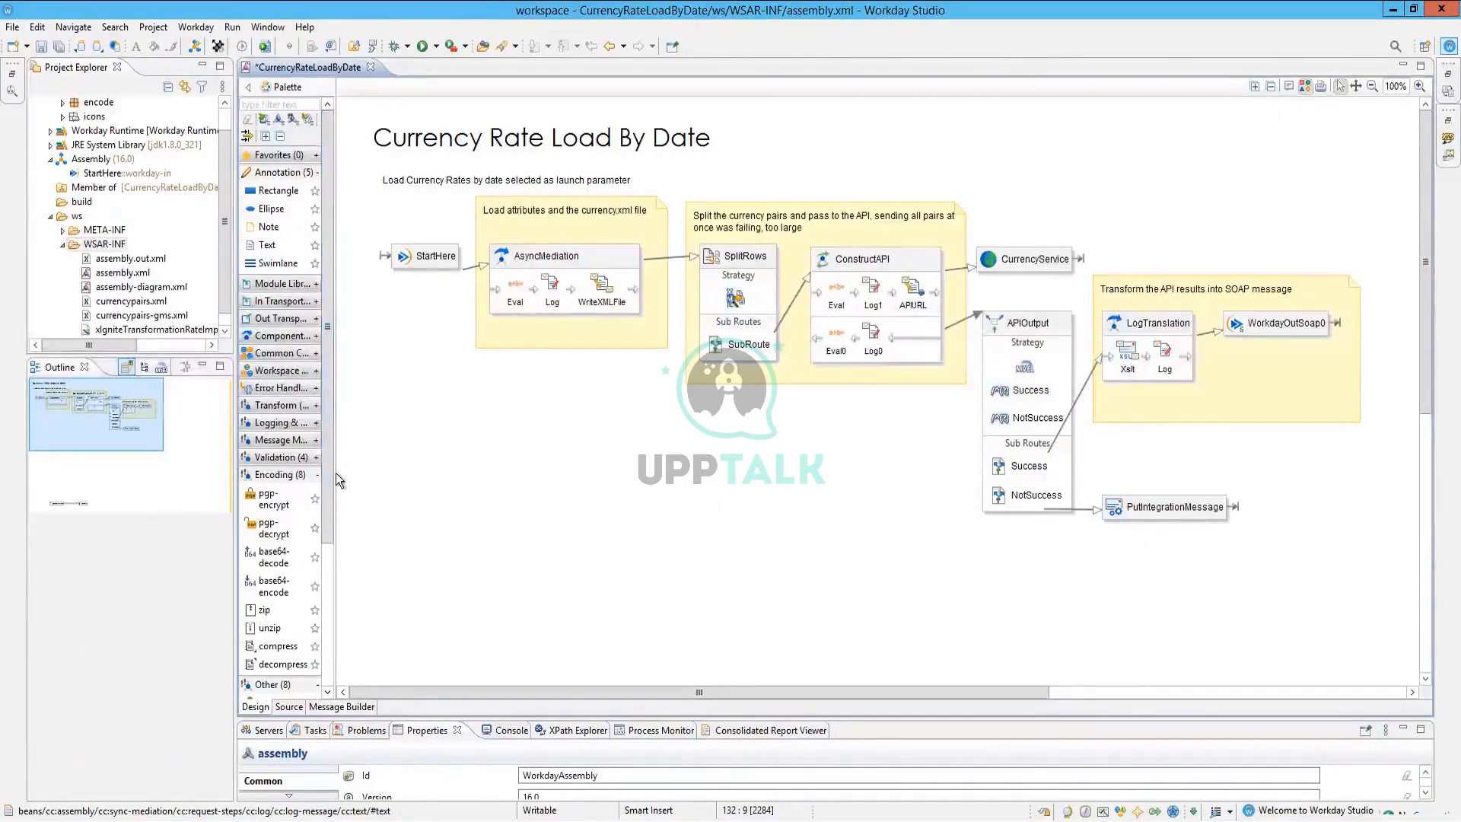
{"action": "left_click_drag", "start_coordinate": [336, 474], "coordinate": [451, 485]}
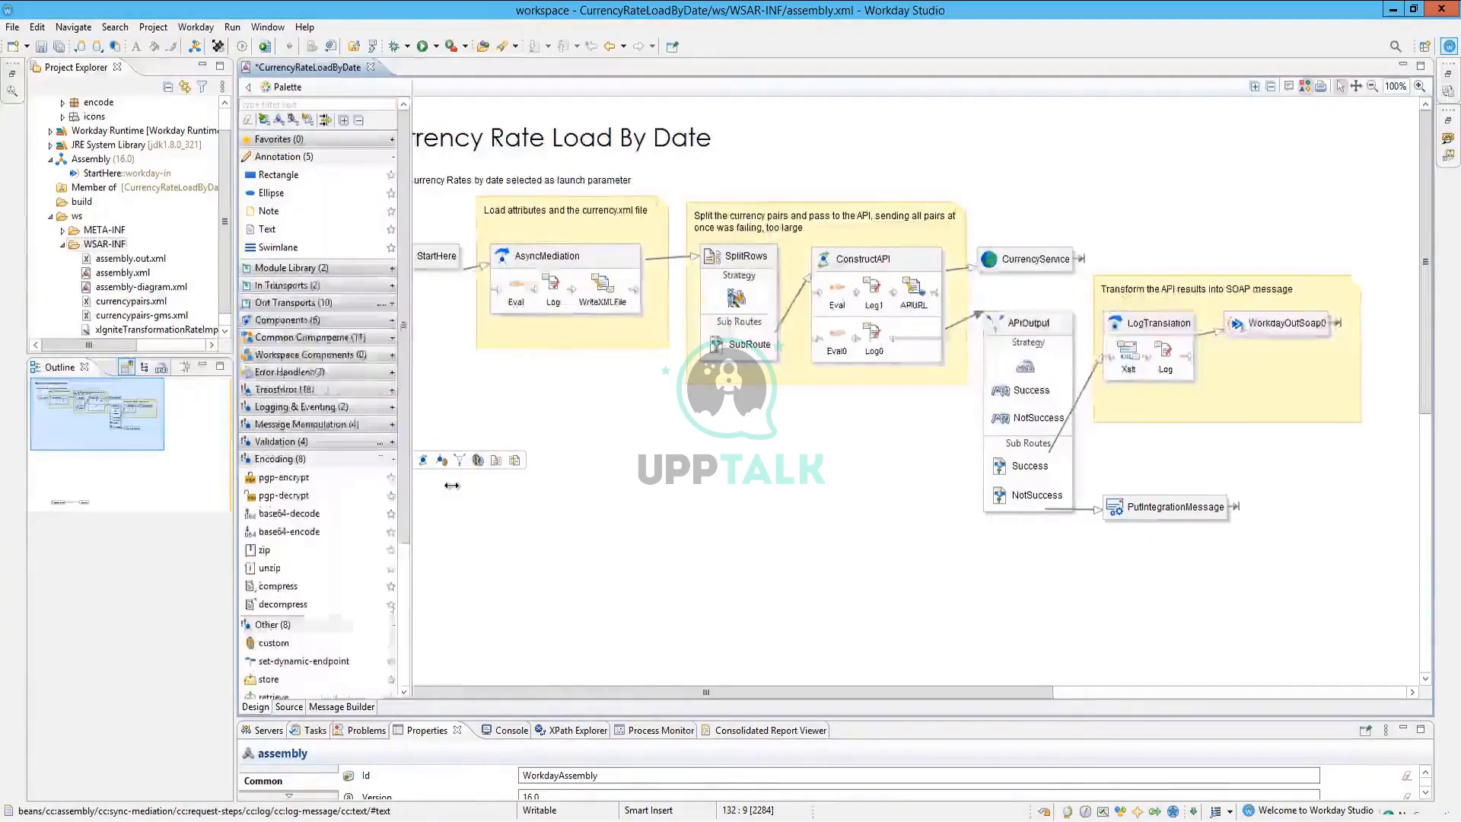
Expand the palette's Message Manipulation, Validation, Transform, Error Handlers and Workspace Components categories
{"action": "left_click", "coordinate": [308, 424]}
{"action": "left_click", "coordinate": [293, 516]}
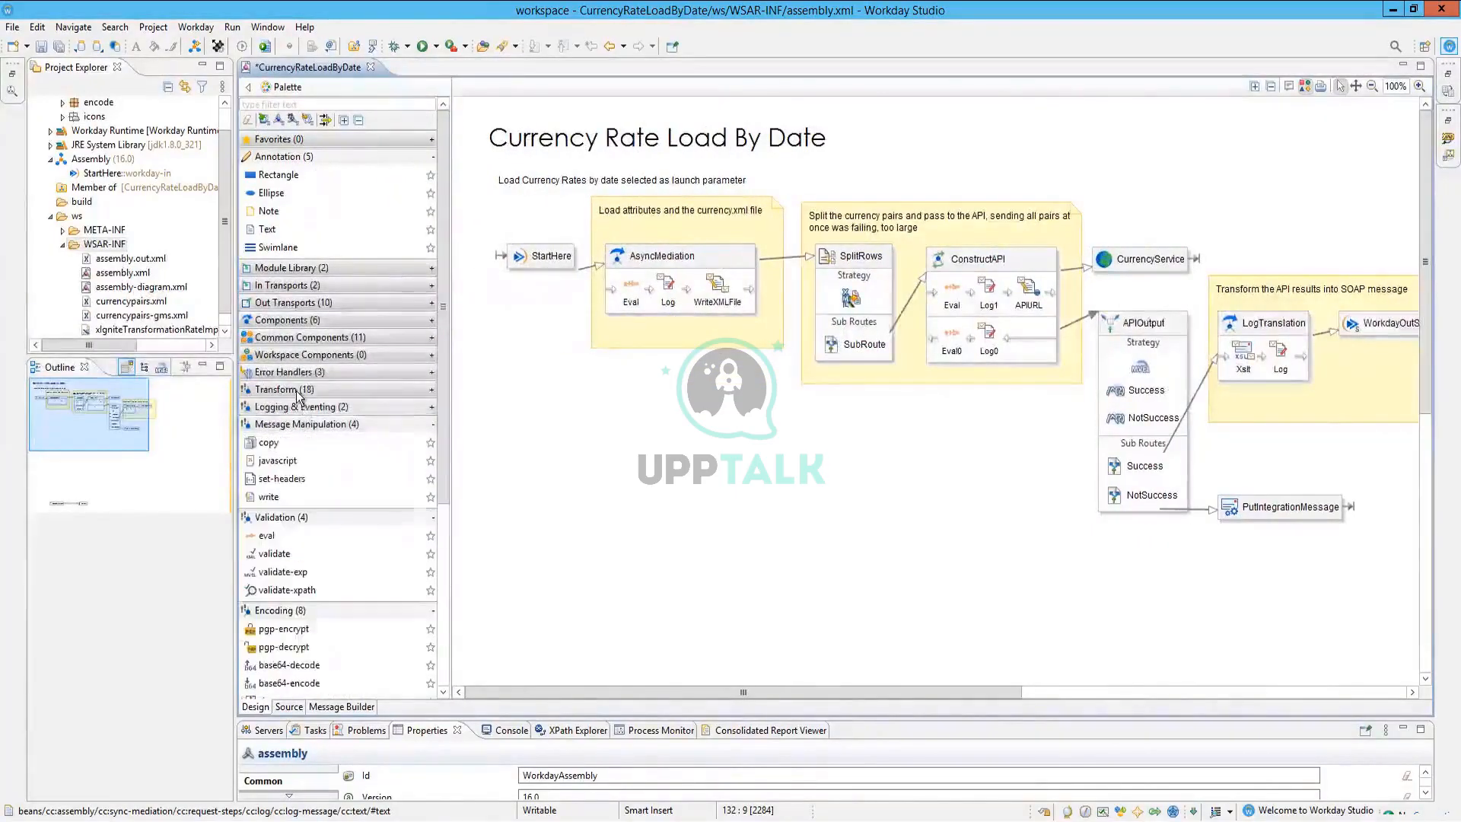
{"action": "left_click", "coordinate": [297, 389]}
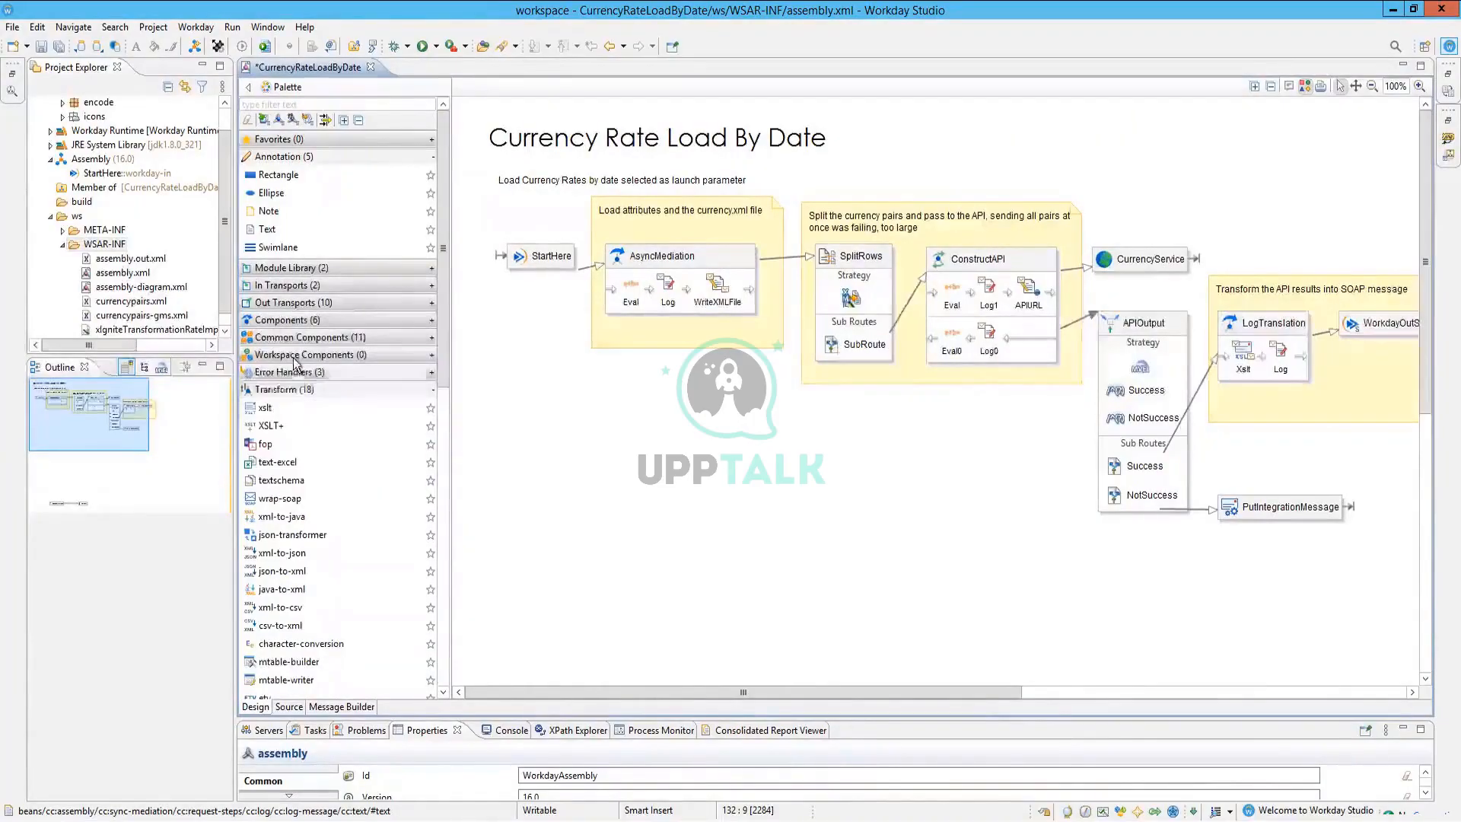
{"action": "left_click", "coordinate": [295, 368]}
{"action": "left_click", "coordinate": [295, 352]}
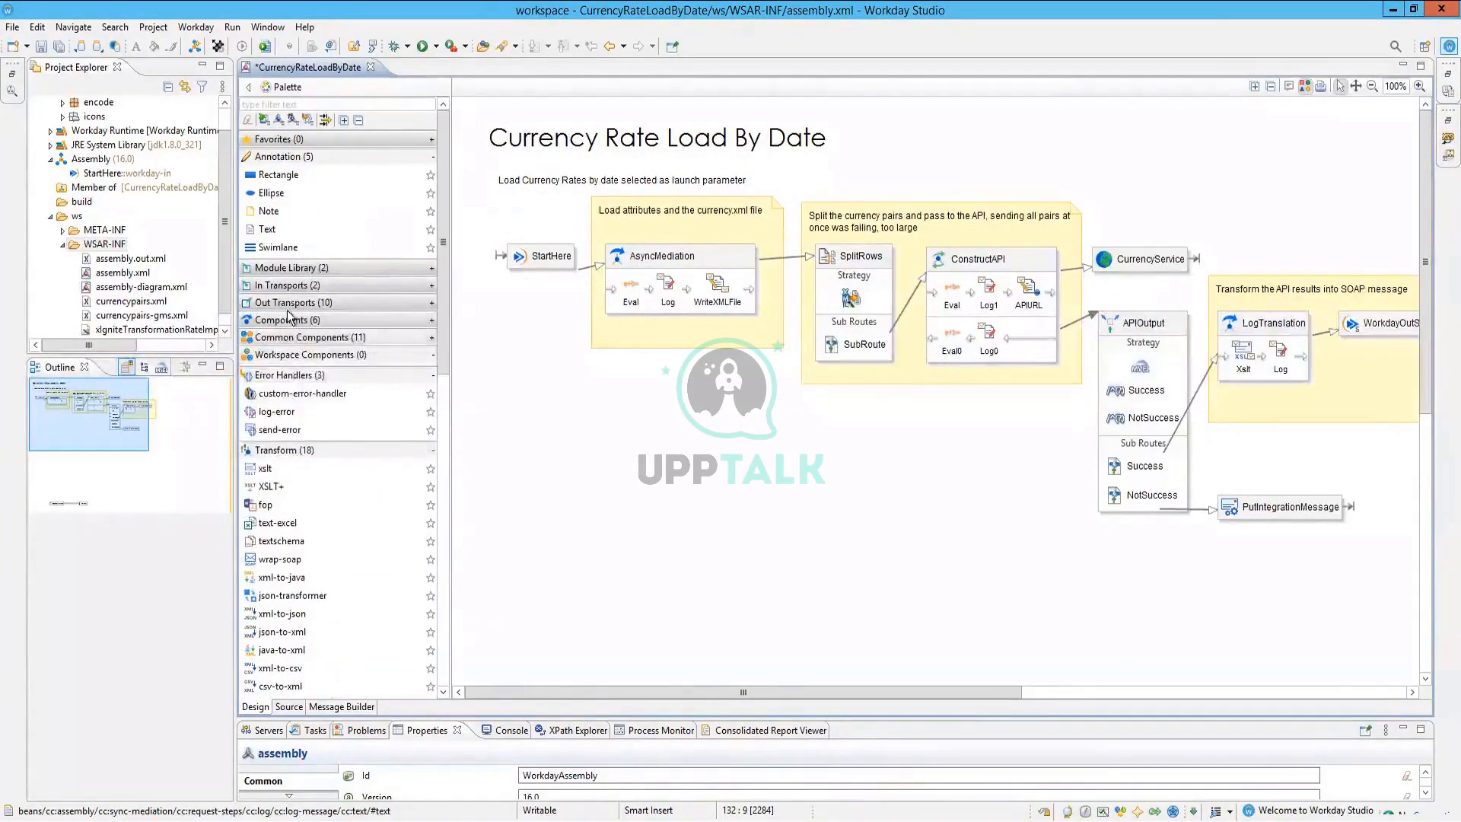
Expand the Common Components, Components, Out Transports, In Transports and Module Library categories, and review the full palette
{"action": "left_click", "coordinate": [292, 337]}
{"action": "left_click", "coordinate": [289, 319]}
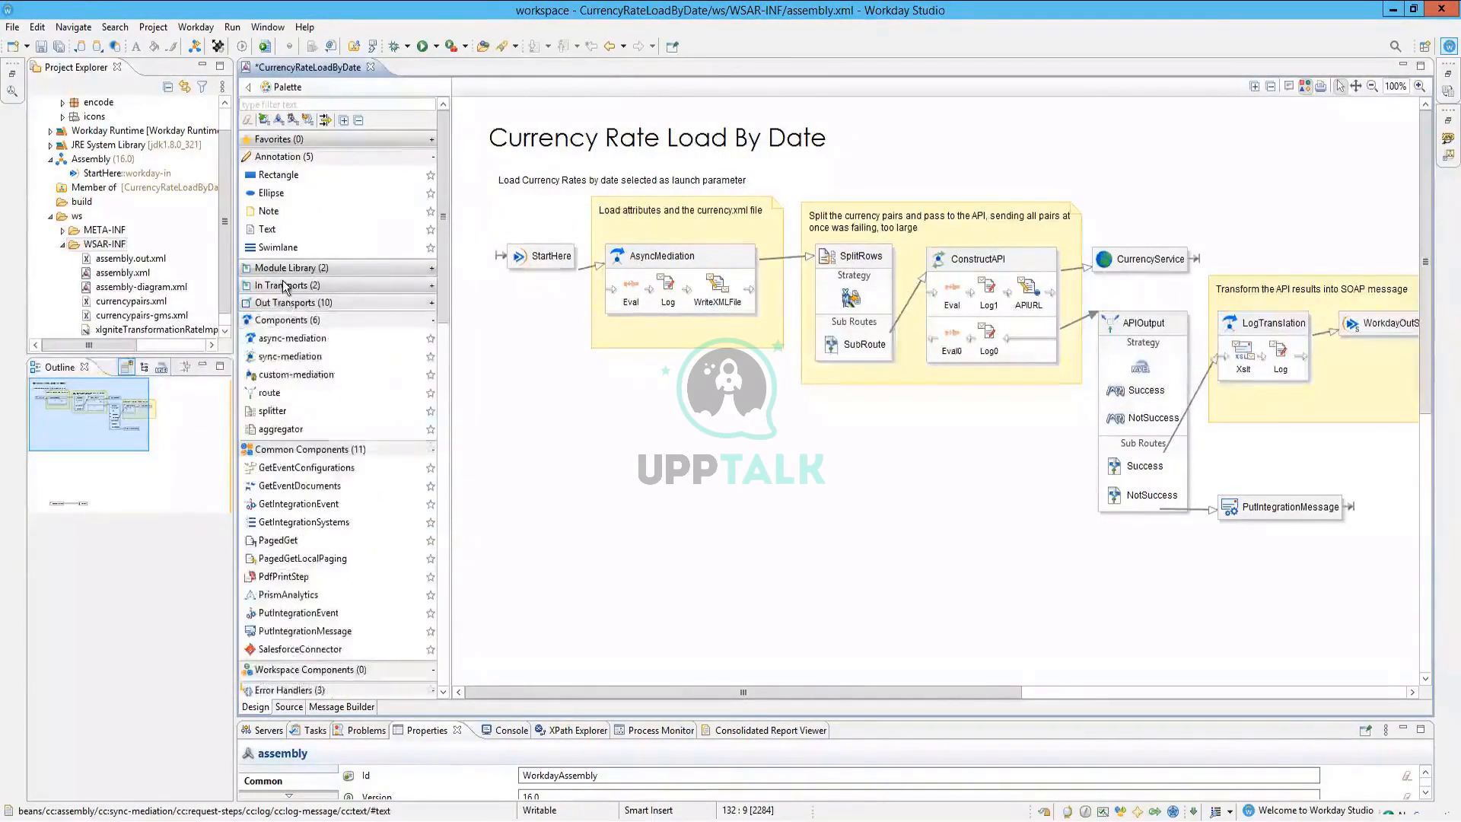
{"action": "left_click", "coordinate": [285, 286]}
{"action": "left_click", "coordinate": [285, 267]}
{"action": "left_click", "coordinate": [329, 383]}
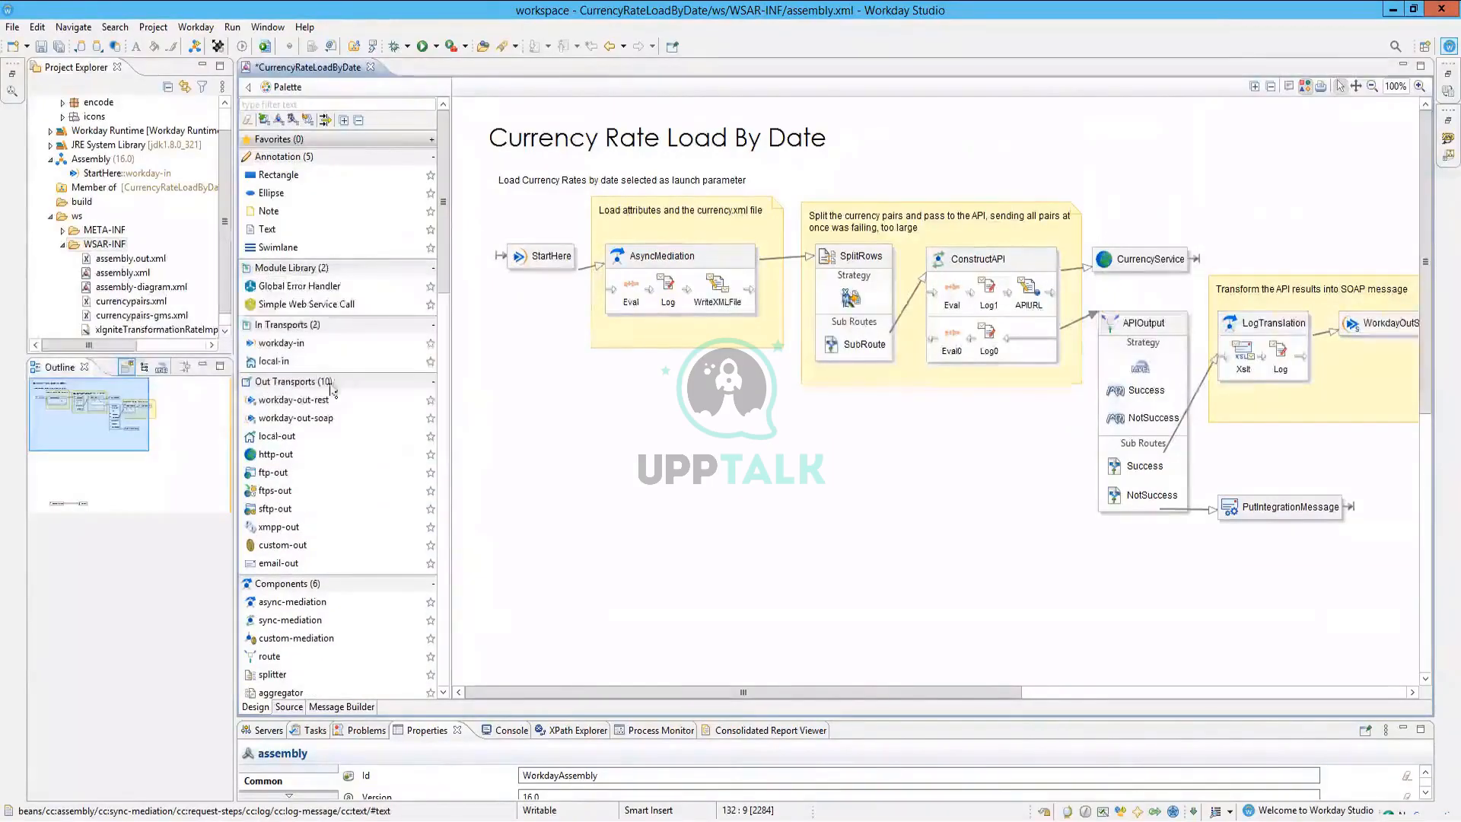
{"action": "left_click", "coordinate": [359, 362]}
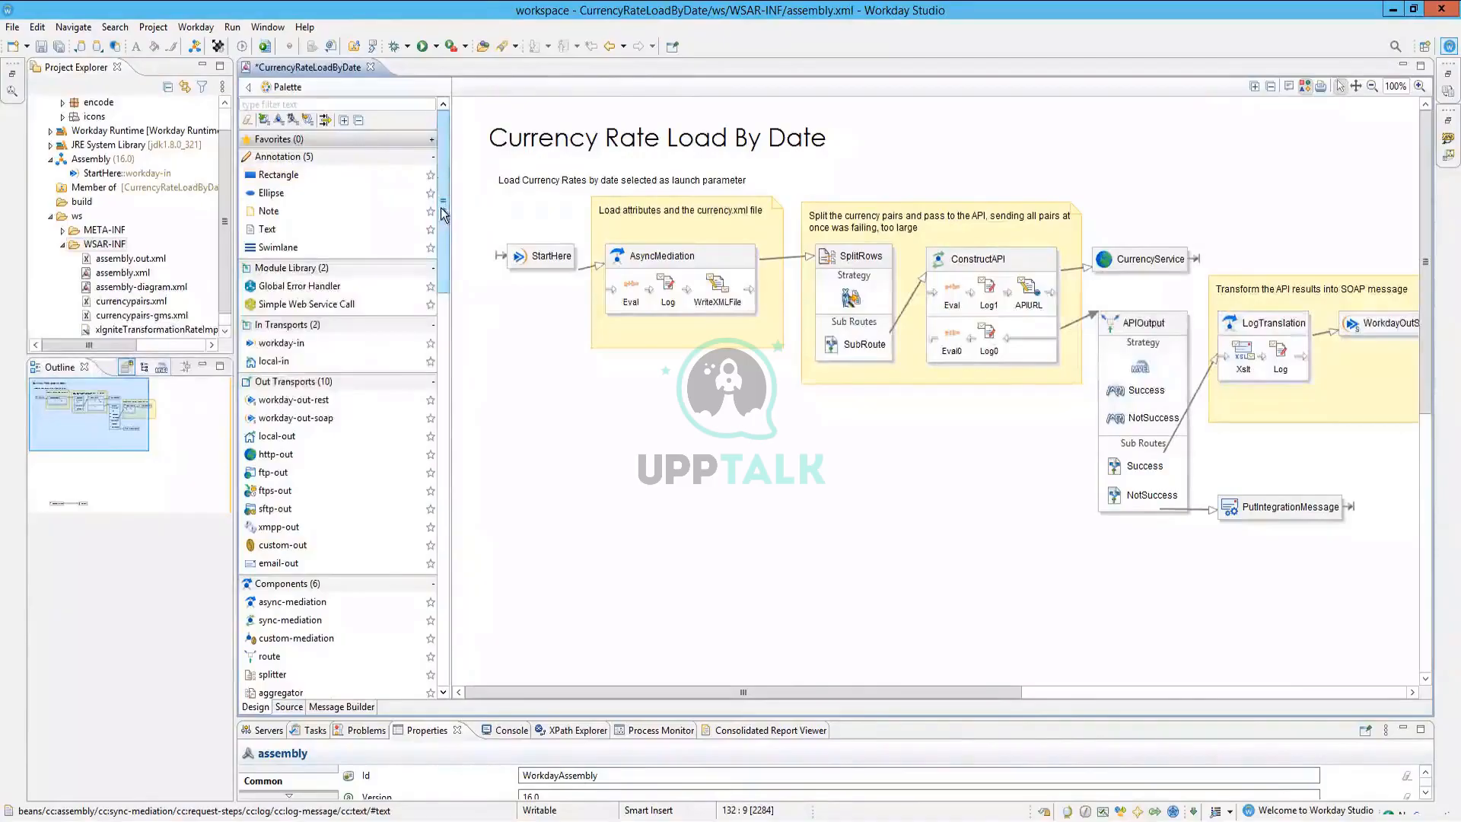
{"action": "left_click_drag", "start_coordinate": [443, 213], "coordinate": [441, 643]}
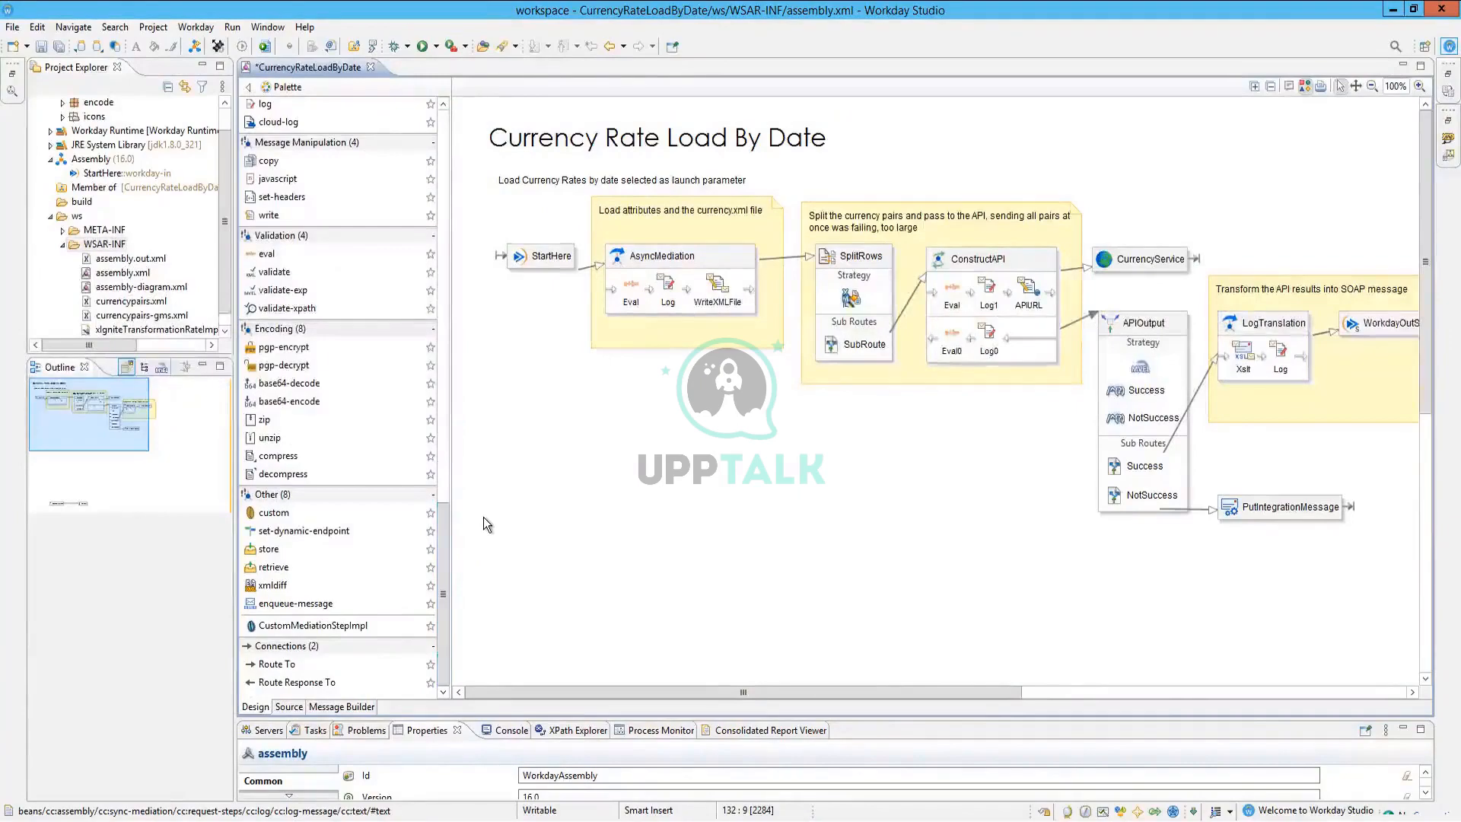
Make the assembly's properties area taller and examine the flow diagram through to the WorkdayOutSoap0 component
{"action": "mouse_move", "coordinate": [484, 519]}
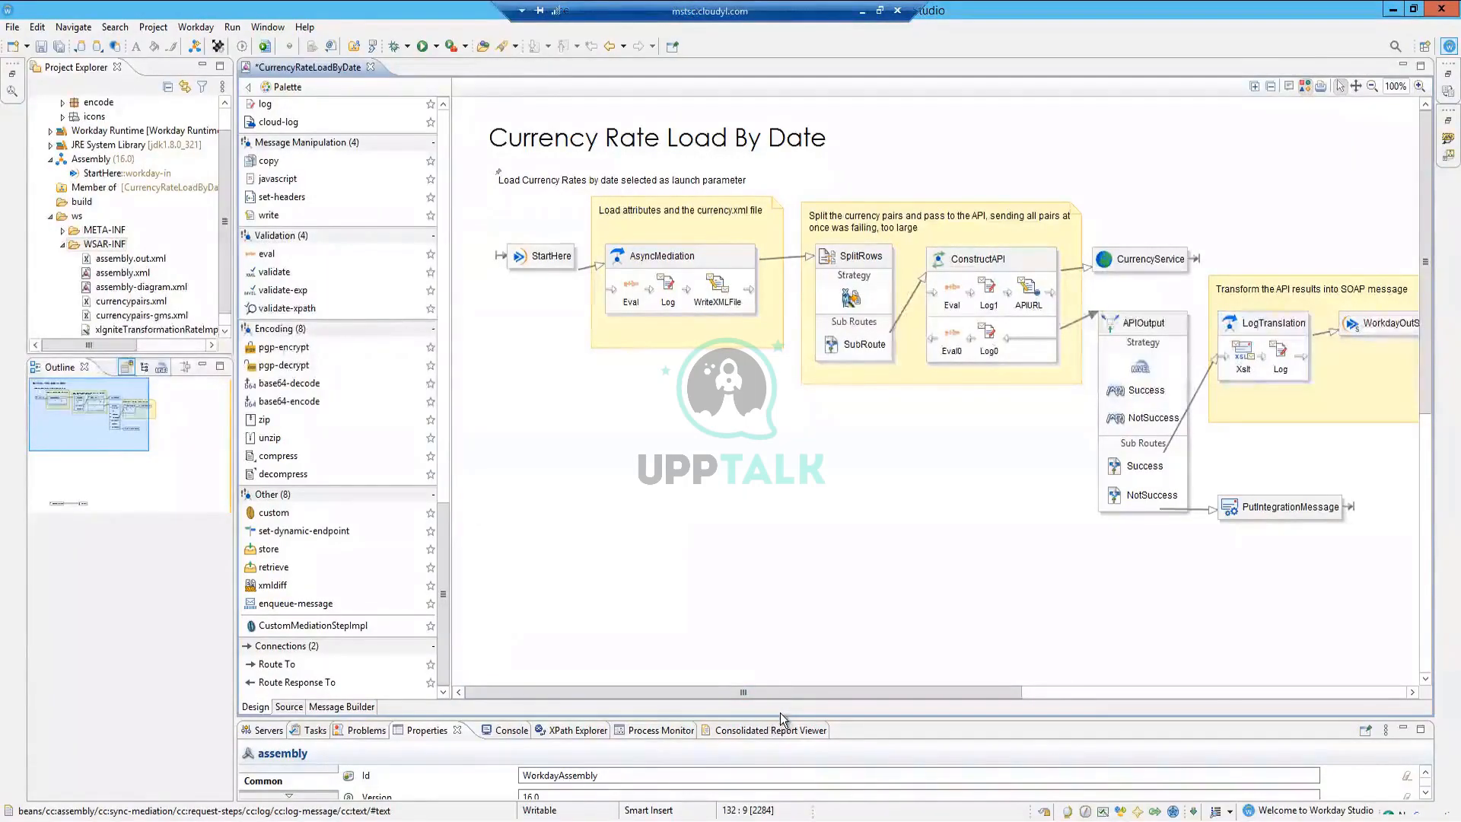
{"action": "left_click_drag", "start_coordinate": [783, 716], "coordinate": [784, 548]}
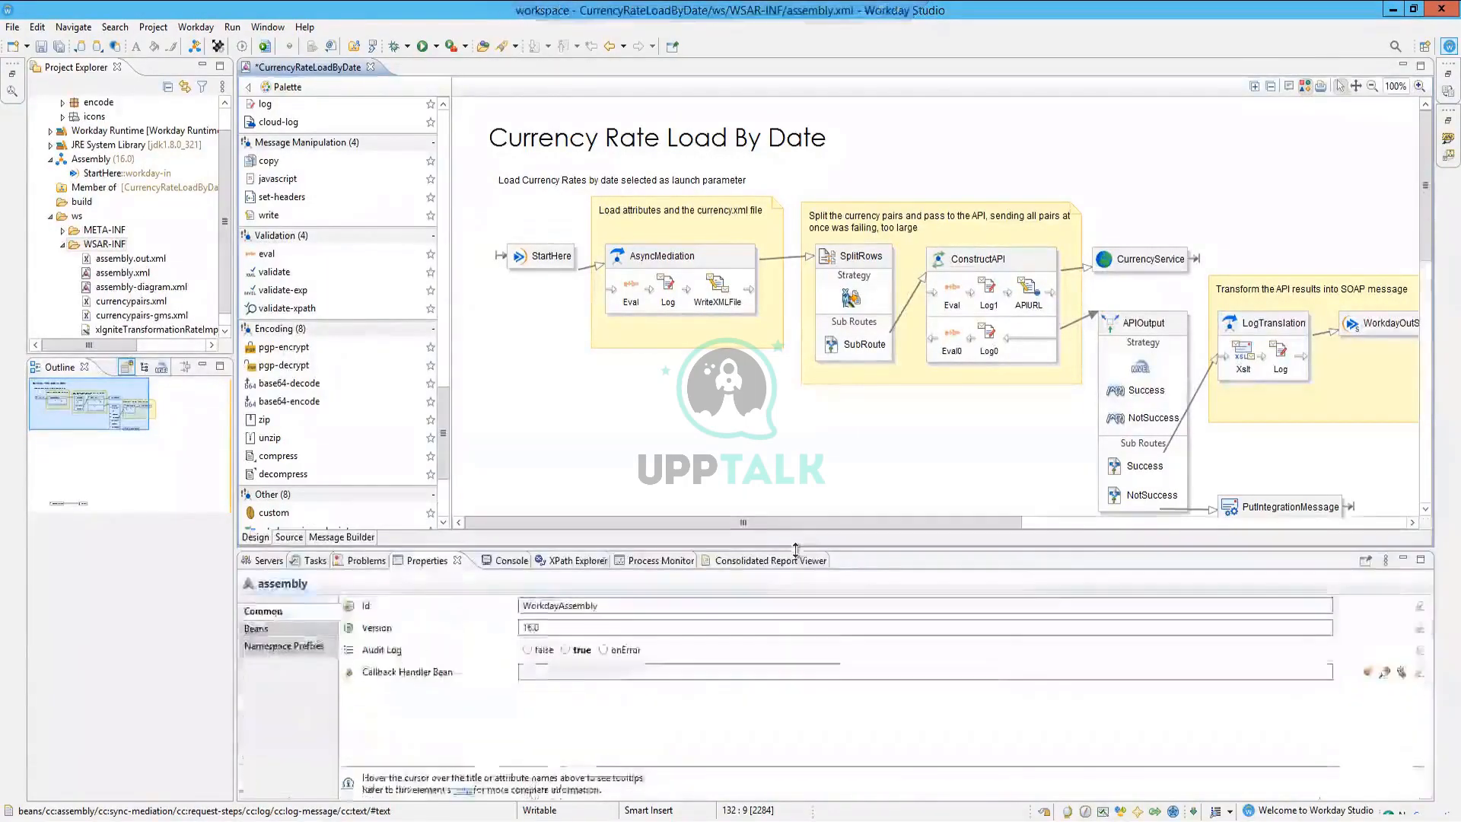
{"action": "scroll", "coordinate": [344, 354], "scroll_direction": "down", "scroll_amount": 5}
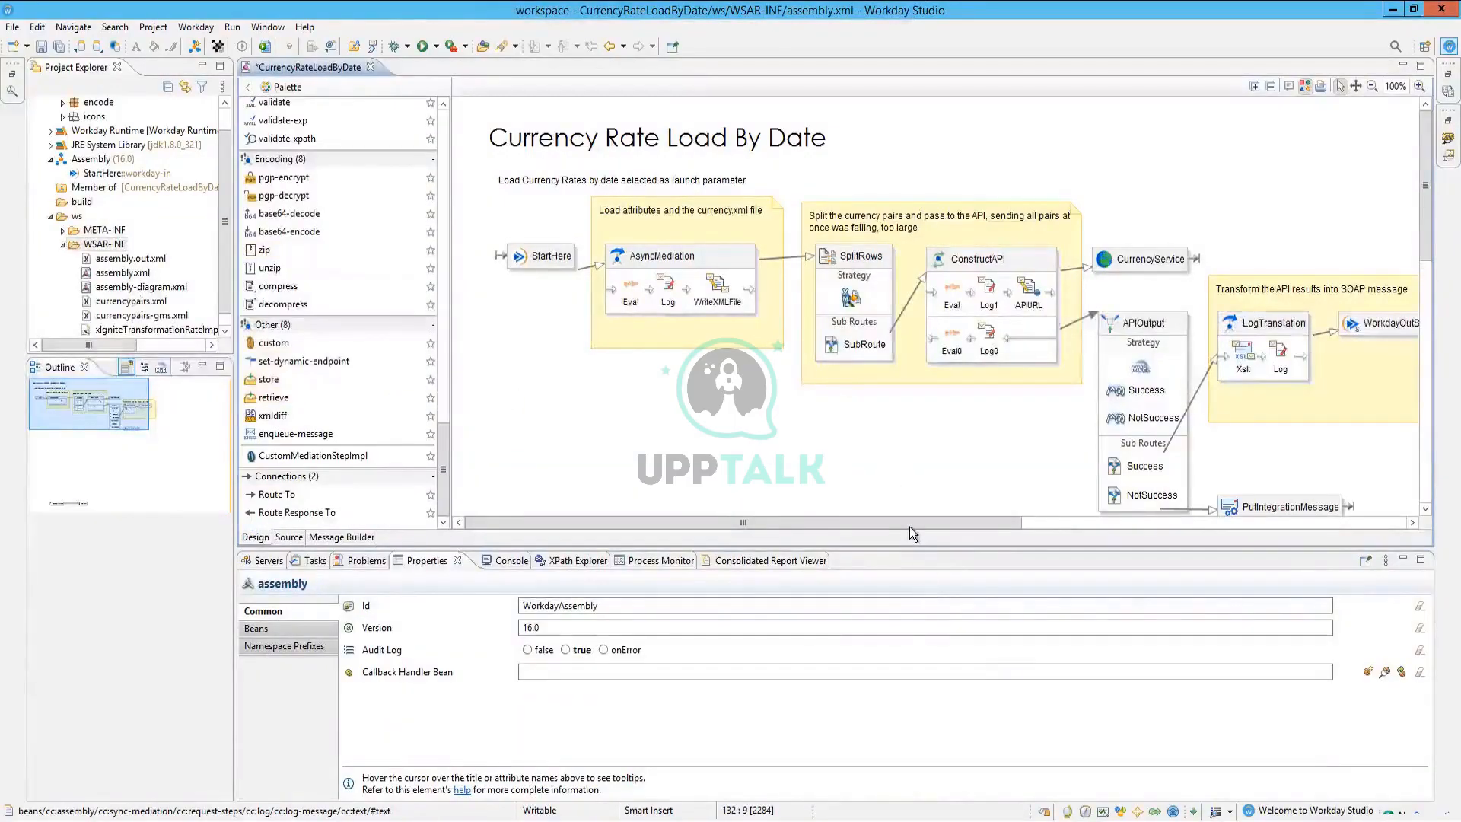
{"action": "left_click_drag", "start_coordinate": [910, 525], "coordinate": [1195, 550]}
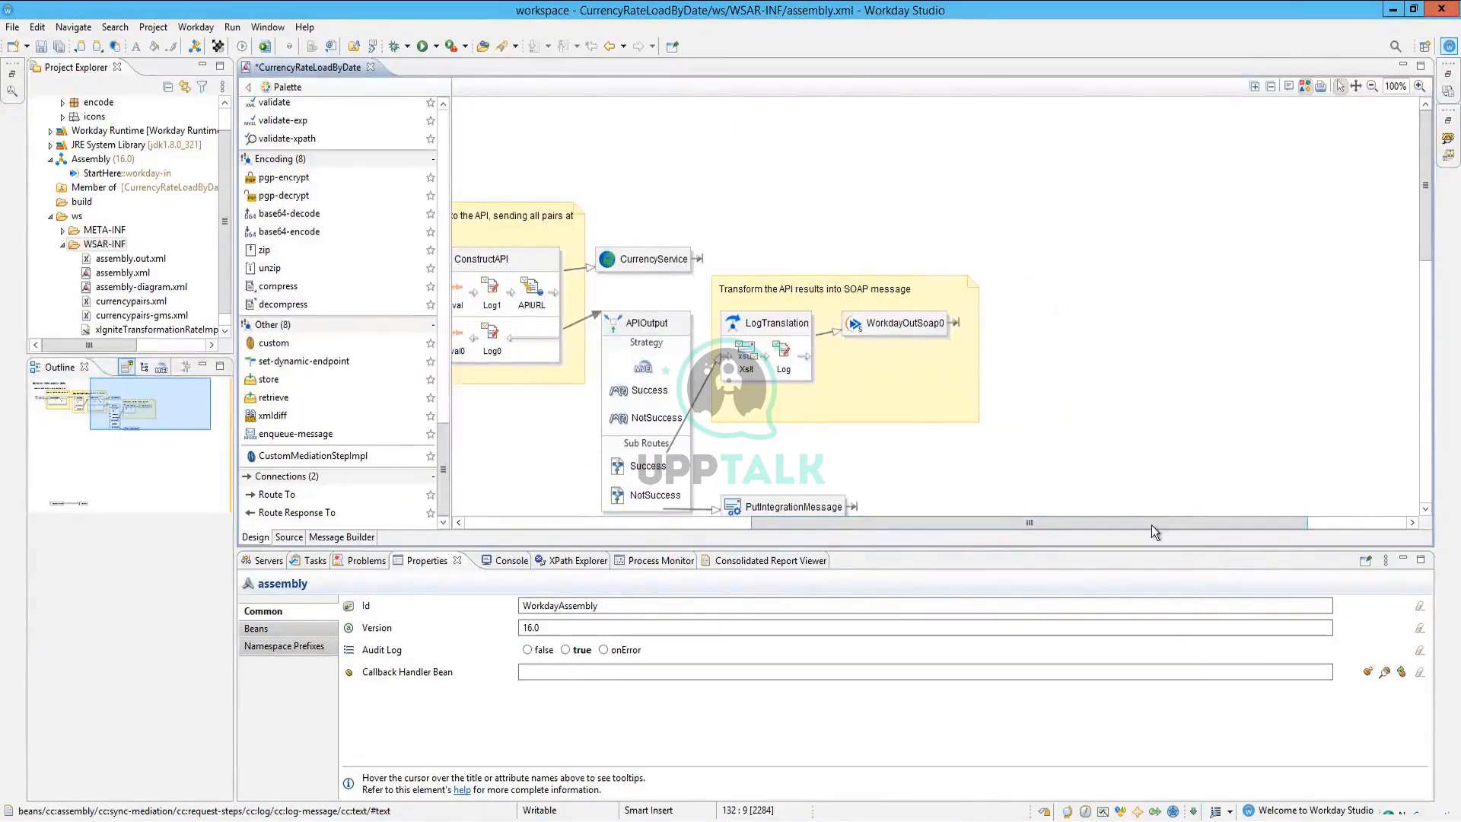
{"action": "left_click", "coordinate": [697, 520]}
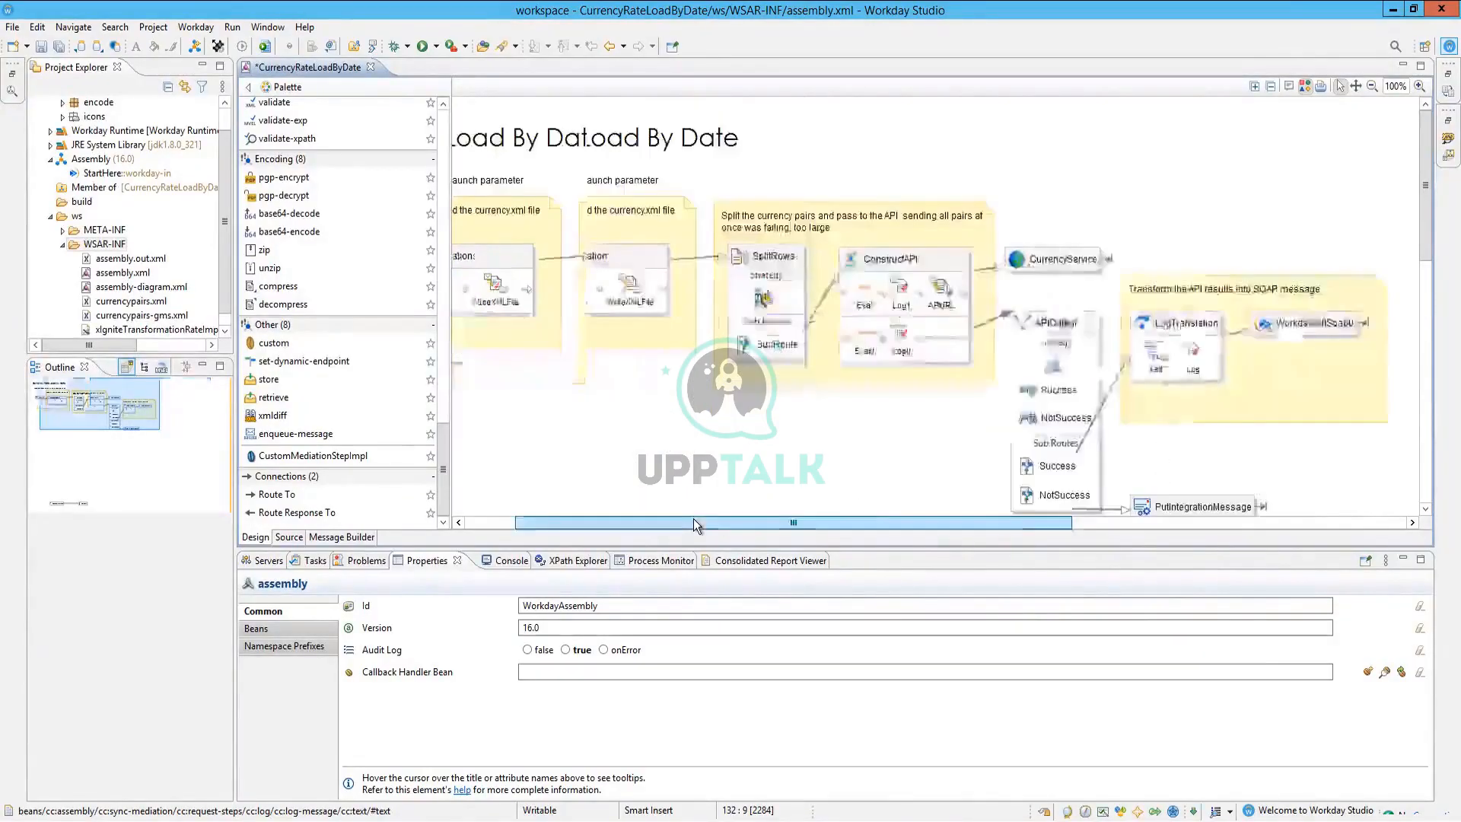
Open the Contributed Solutions Catalog from within Workday Studio
{"action": "left_click", "coordinate": [189, 27]}
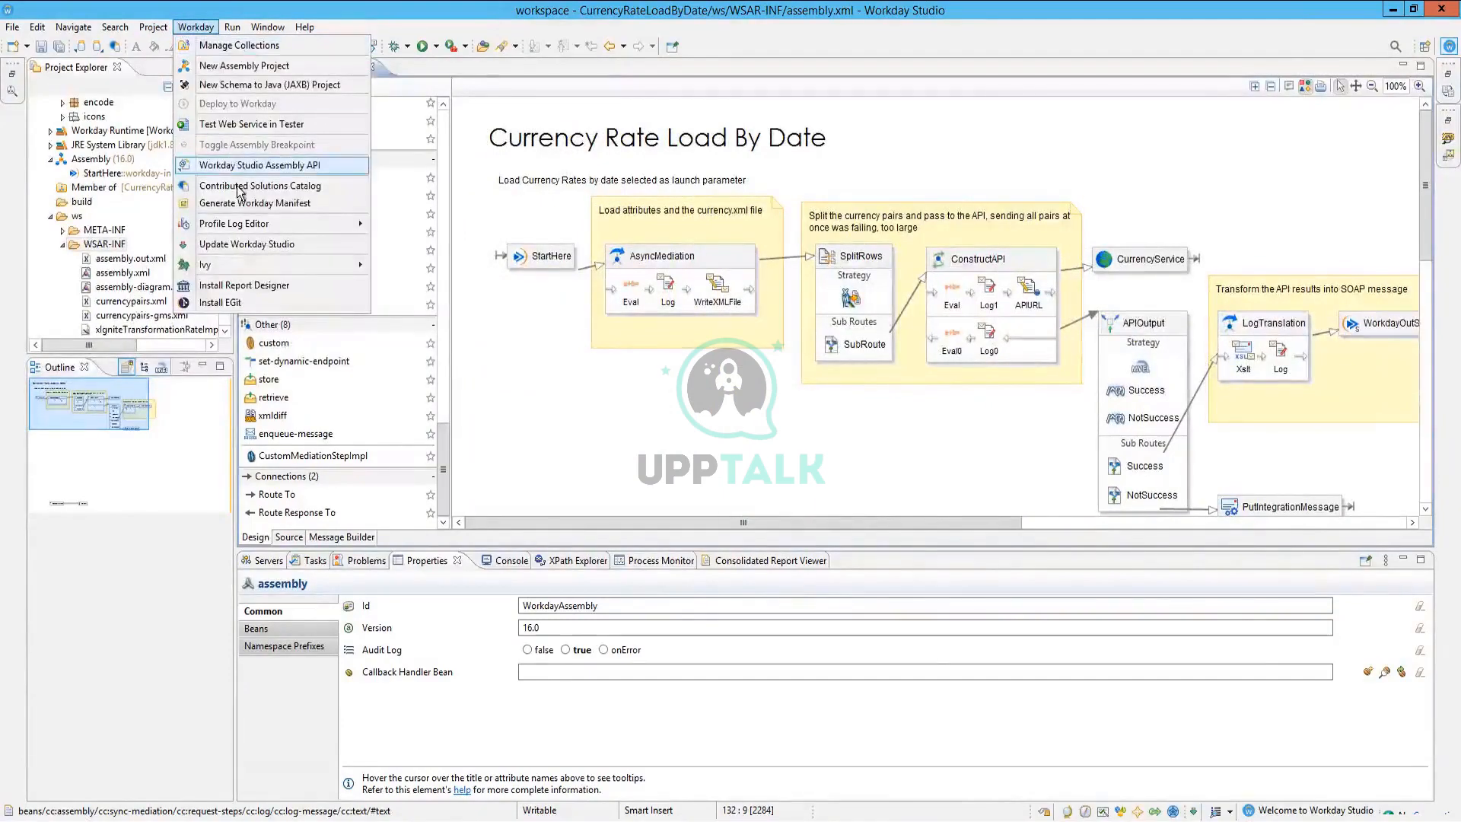
{"action": "key", "text": "Return"}
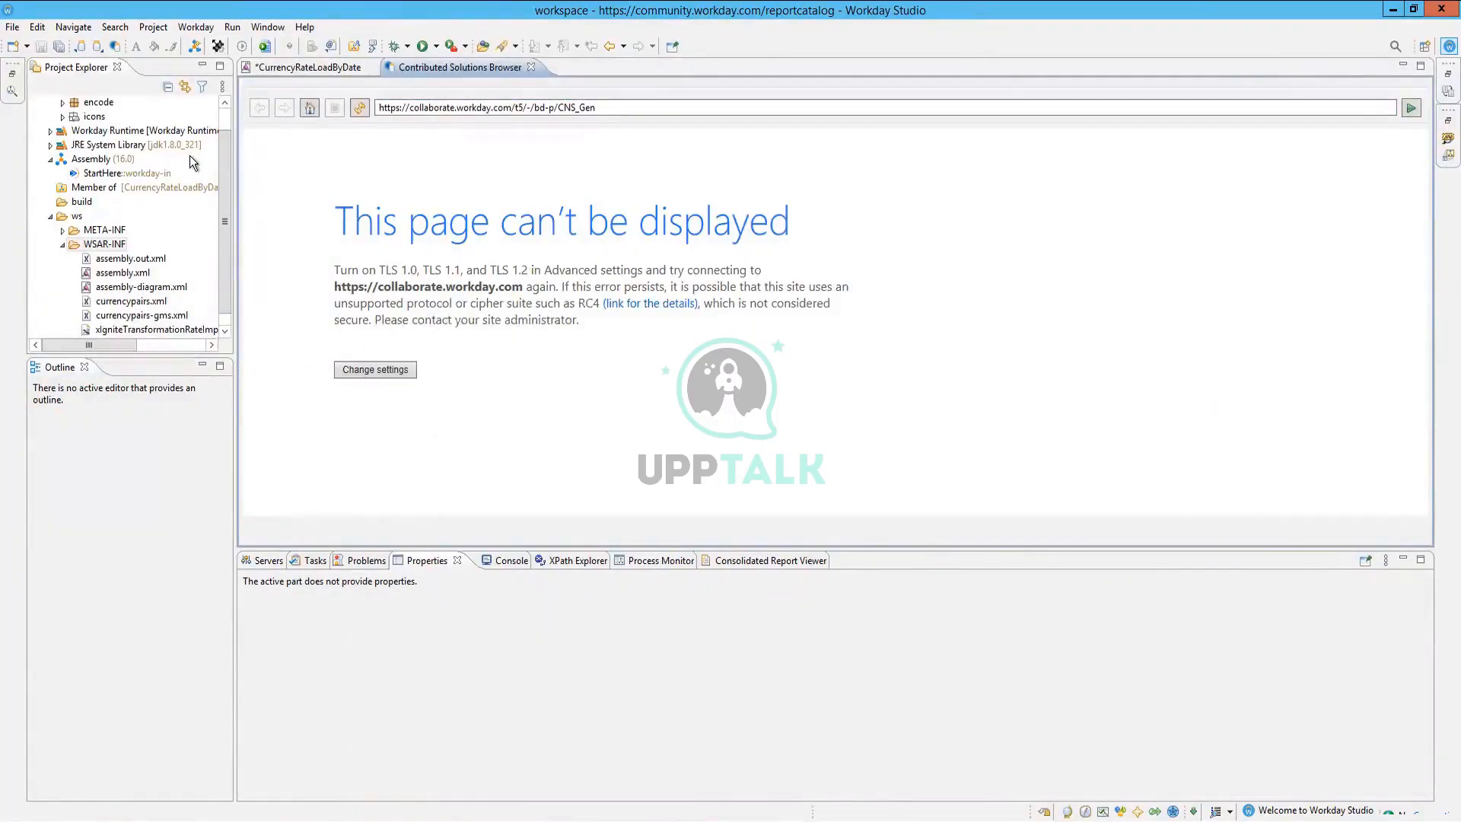
{"action": "left_click", "coordinate": [200, 29]}
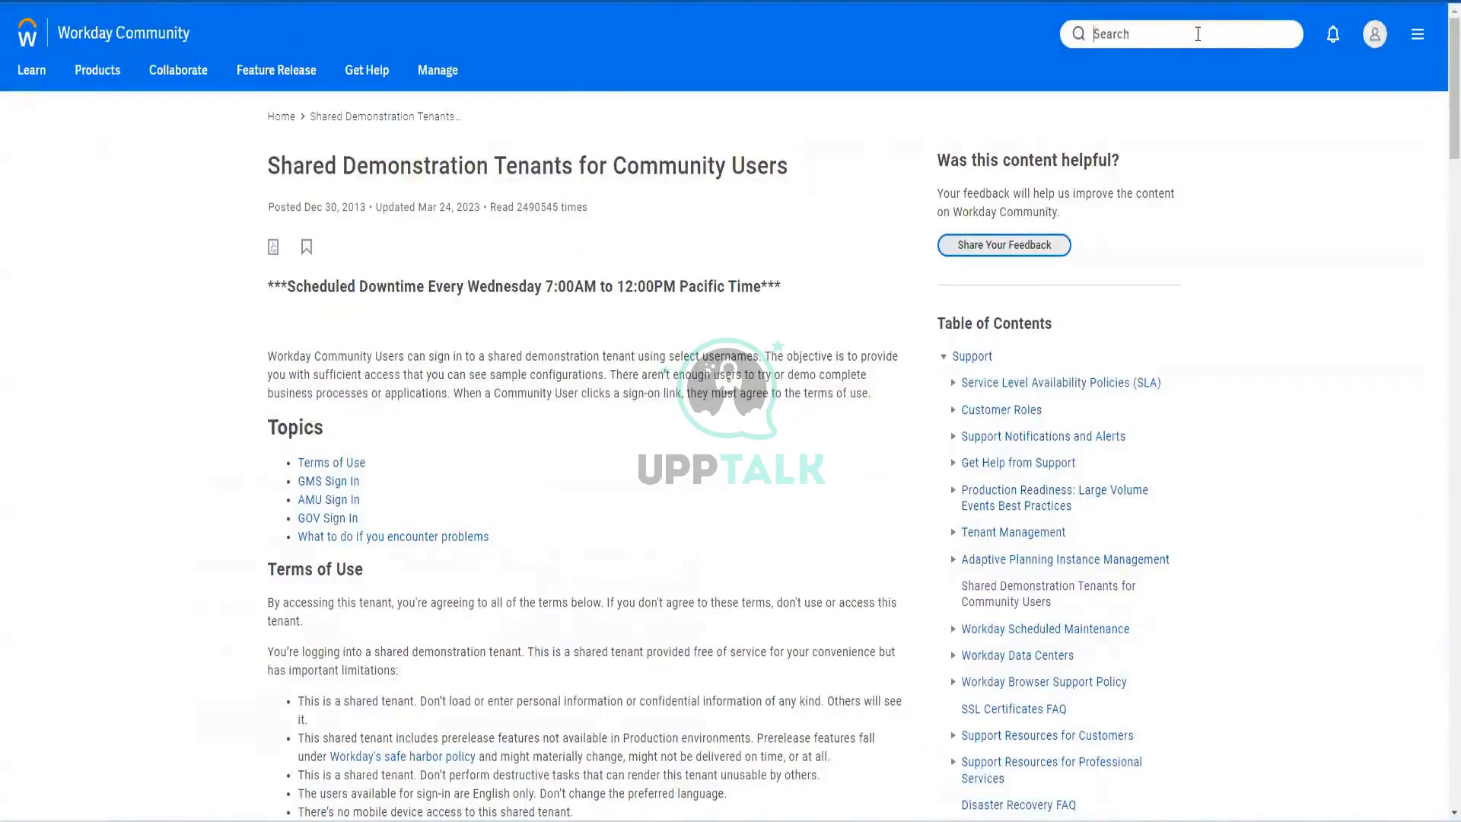
Switch to Workday Community, search for "contrubuted solution", and open the Available Workday Packaged Solutions article
{"action": "type", "text": "contrubuted solution"}
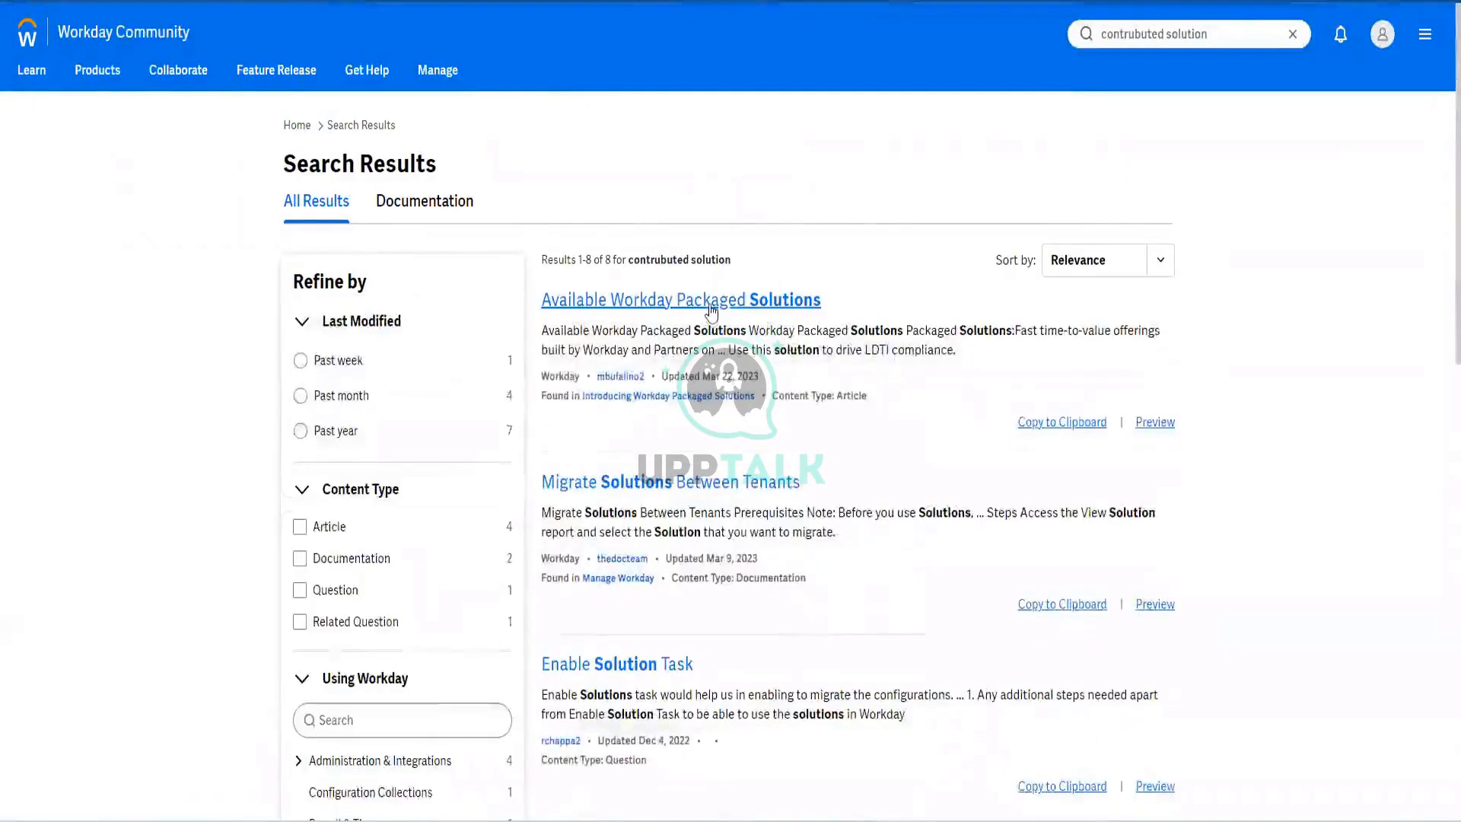
{"action": "right_click", "coordinate": [711, 311]}
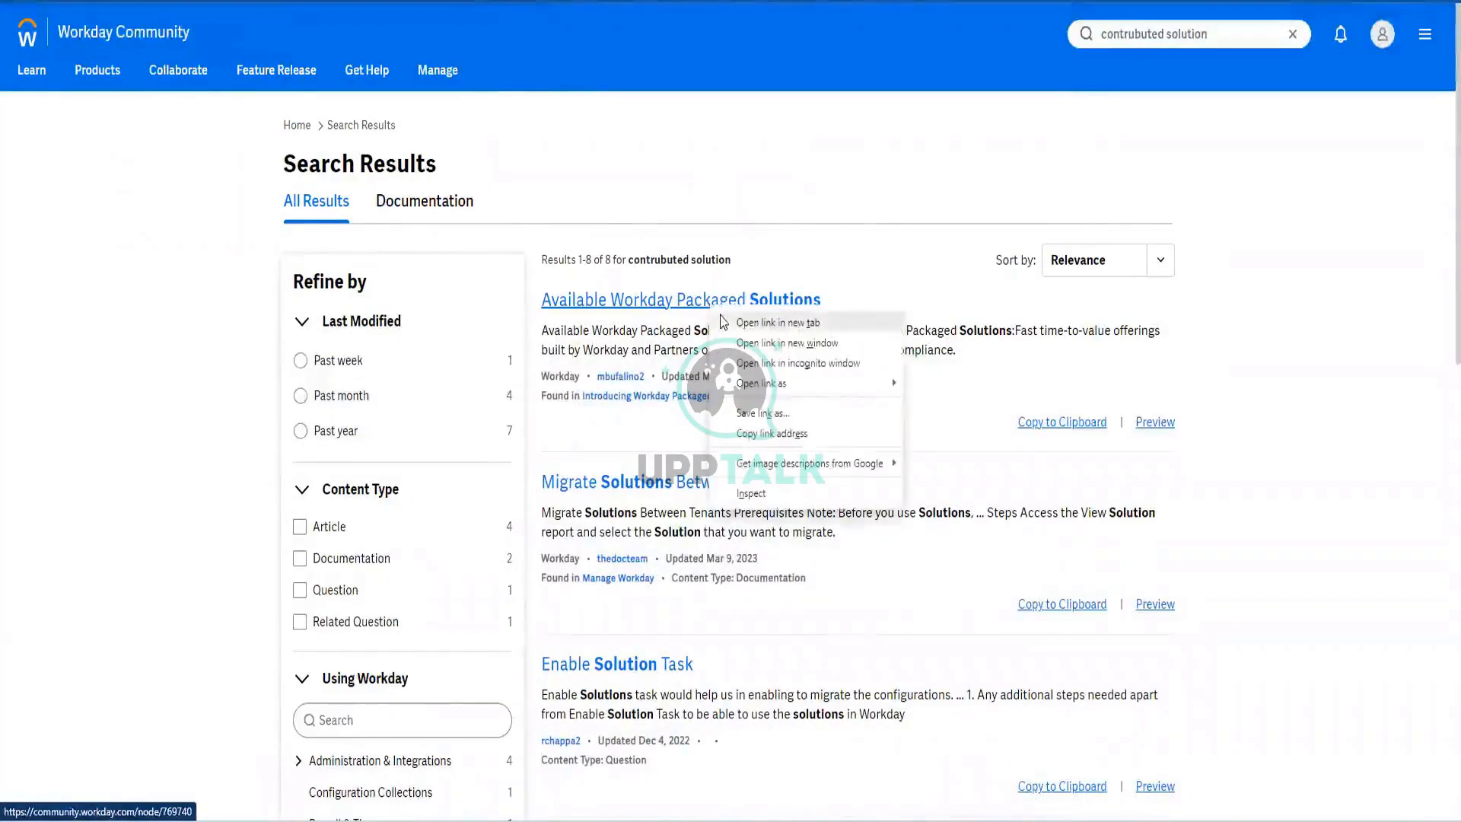
{"action": "left_click", "coordinate": [807, 342]}
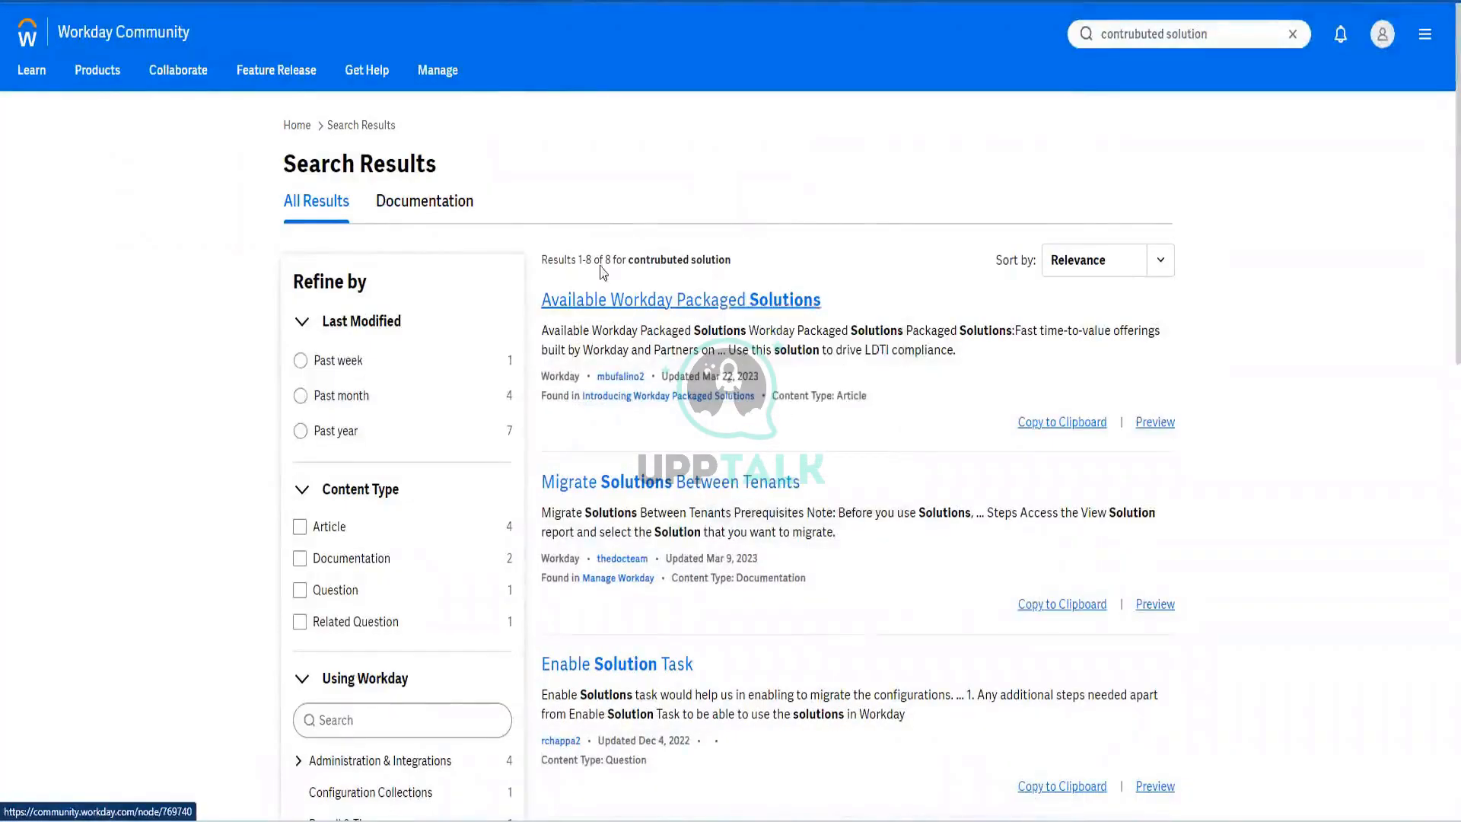
{"action": "left_click", "coordinate": [807, 303]}
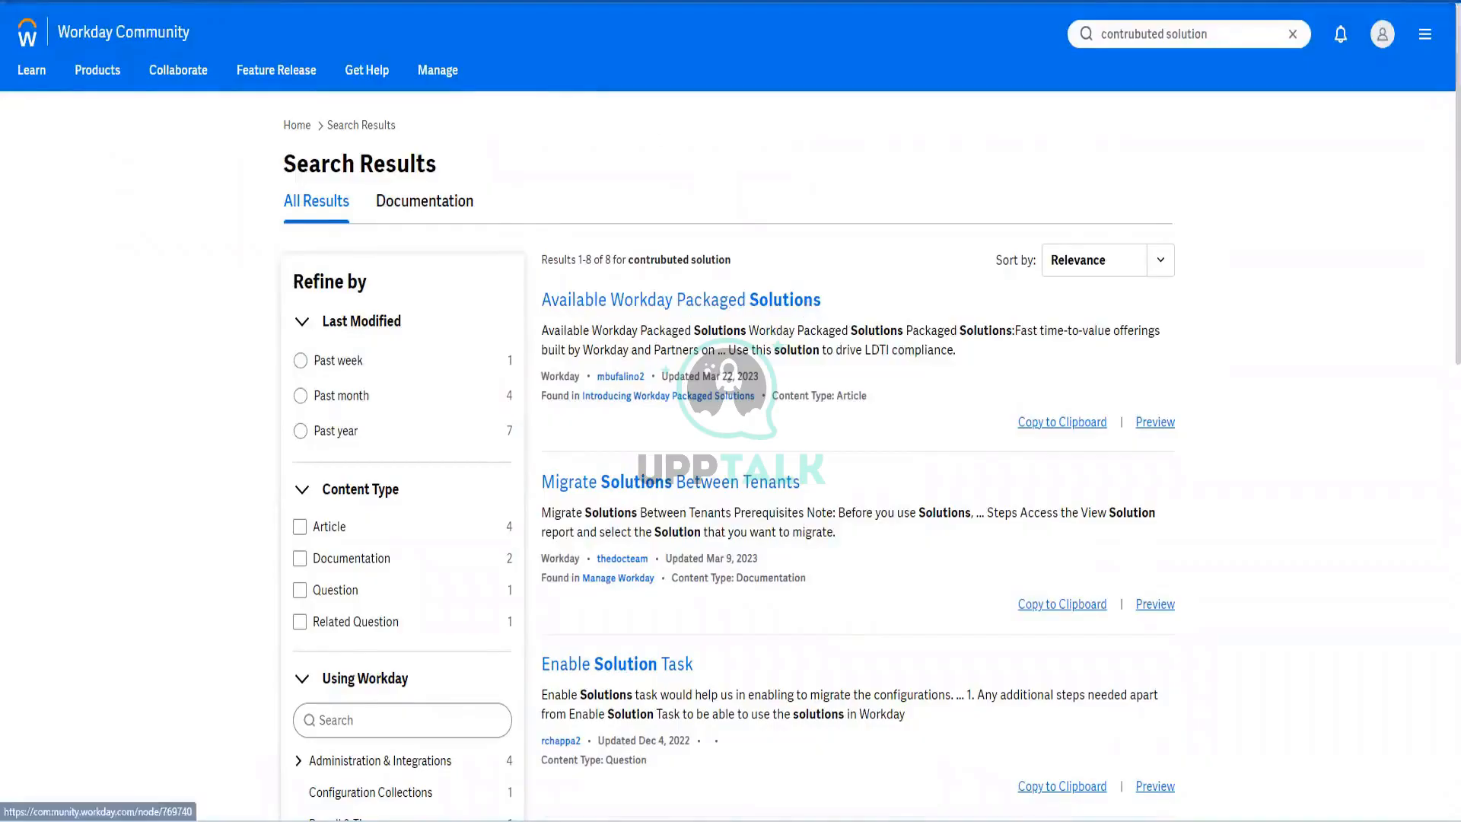
Examine the article's Workday-delivered and partner solution tables, including their descriptions, partners and deployment methods
{"action": "scroll", "coordinate": [706, 473], "scroll_direction": "down", "scroll_amount": 7}
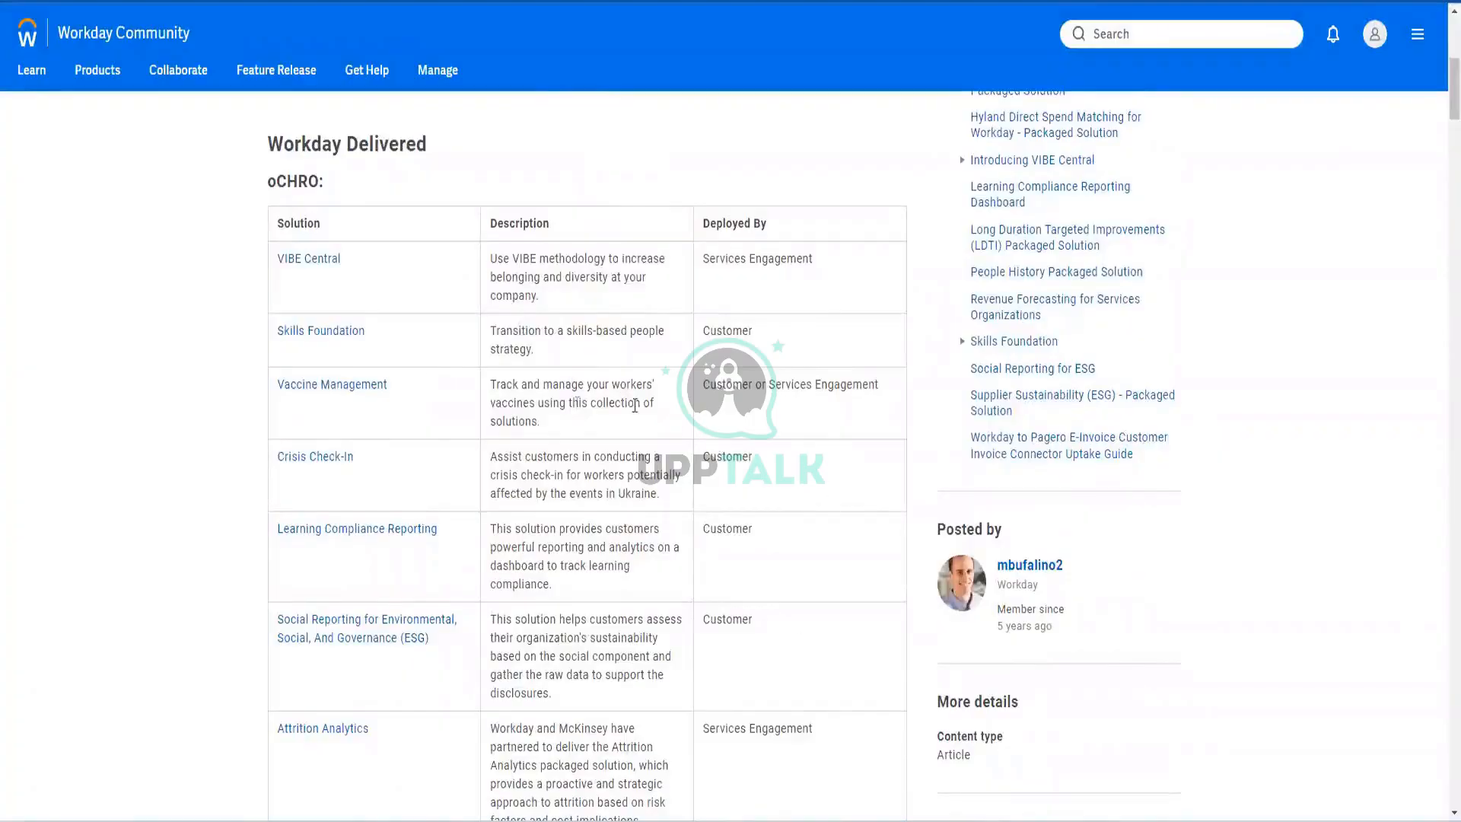
{"action": "scroll", "coordinate": [635, 406], "scroll_direction": "up", "scroll_amount": 5}
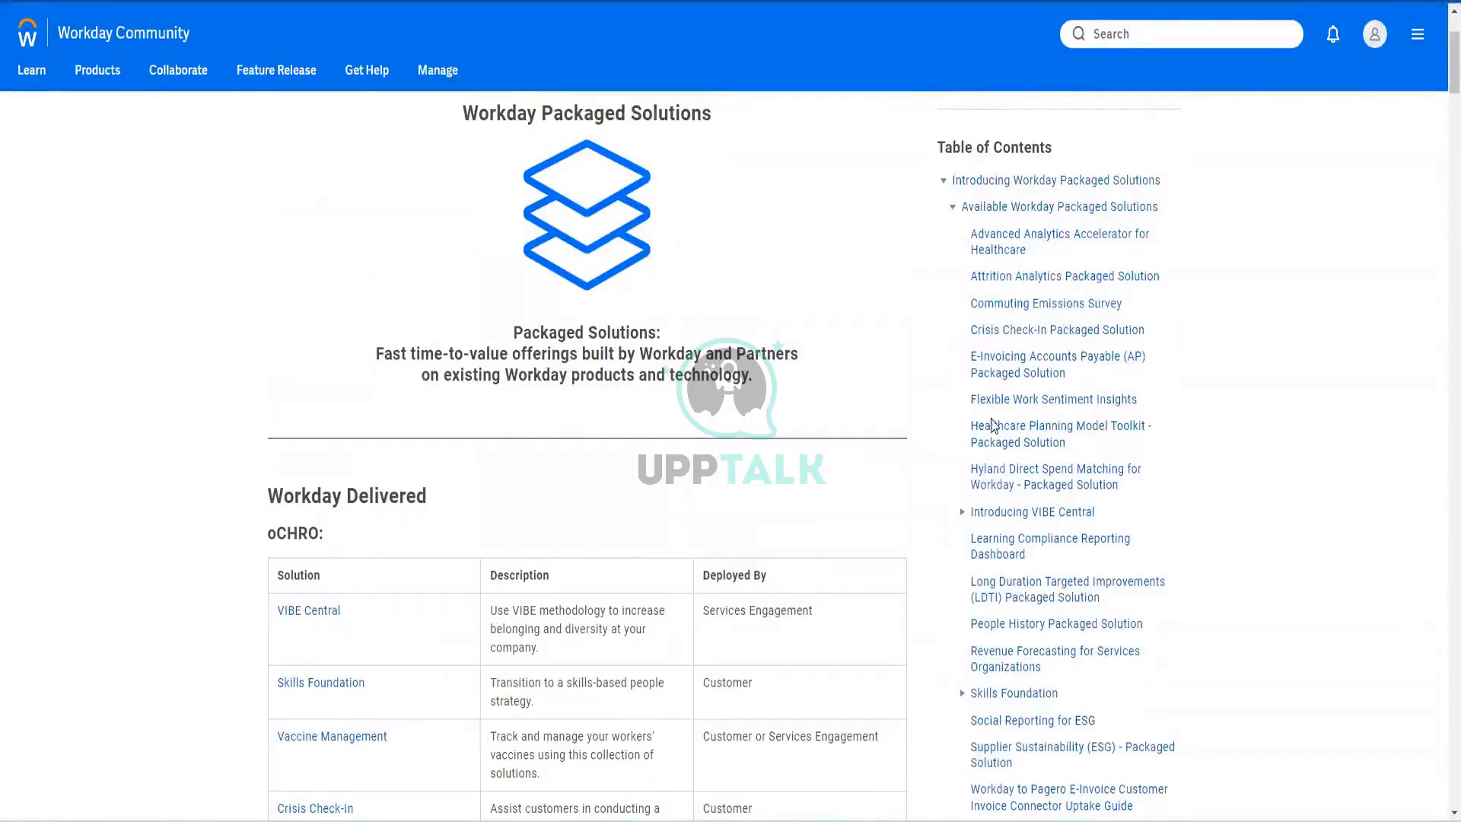
{"action": "scroll", "coordinate": [993, 422], "scroll_direction": "down", "scroll_amount": 4}
{"action": "scroll", "coordinate": [993, 422], "scroll_direction": "down", "scroll_amount": 8}
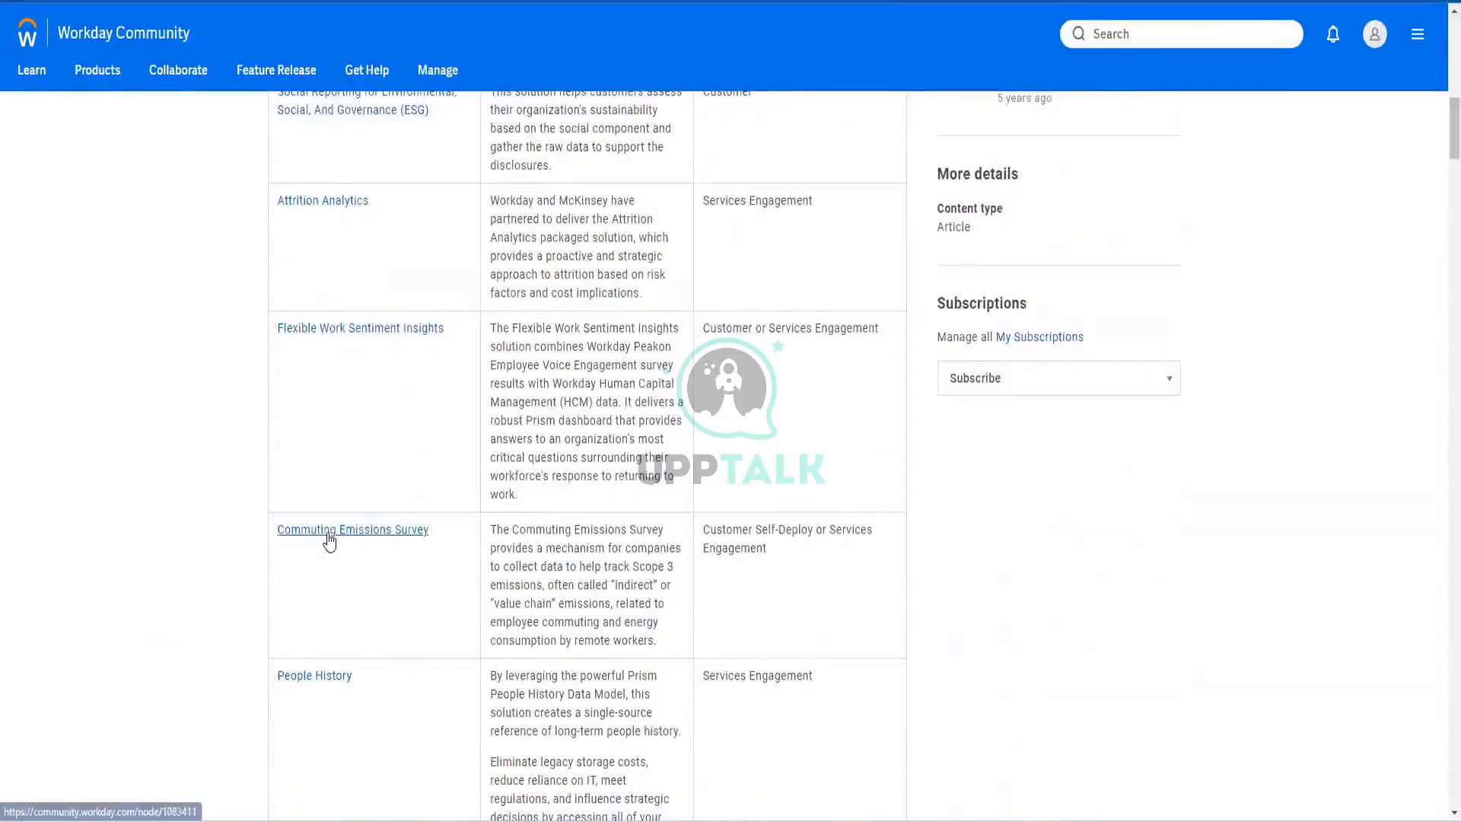
{"action": "scroll", "coordinate": [385, 414], "scroll_direction": "down", "scroll_amount": 8}
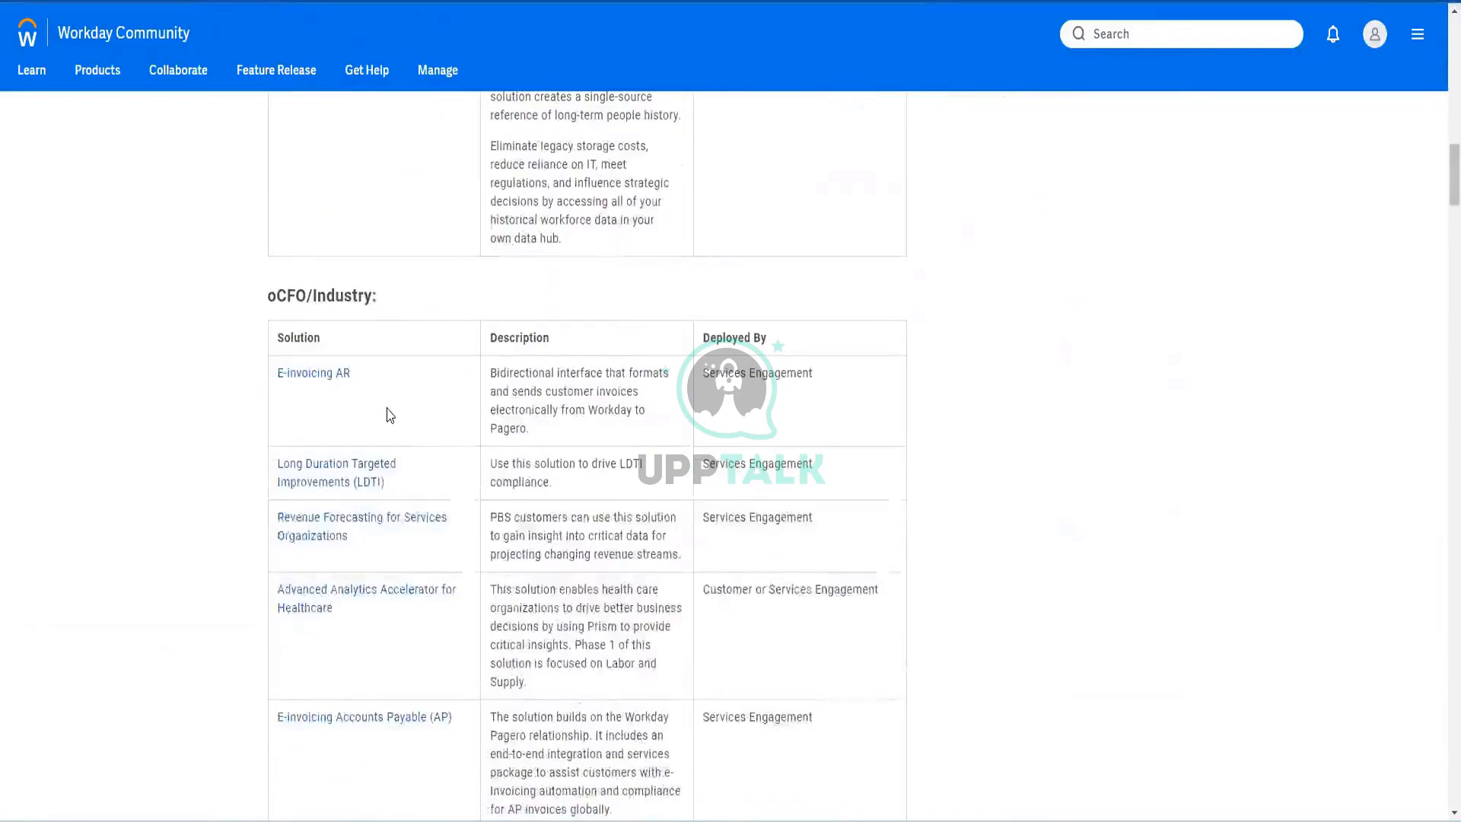
{"action": "scroll", "coordinate": [390, 415], "scroll_direction": "down", "scroll_amount": 3}
{"action": "scroll", "coordinate": [390, 414], "scroll_direction": "down", "scroll_amount": 9}
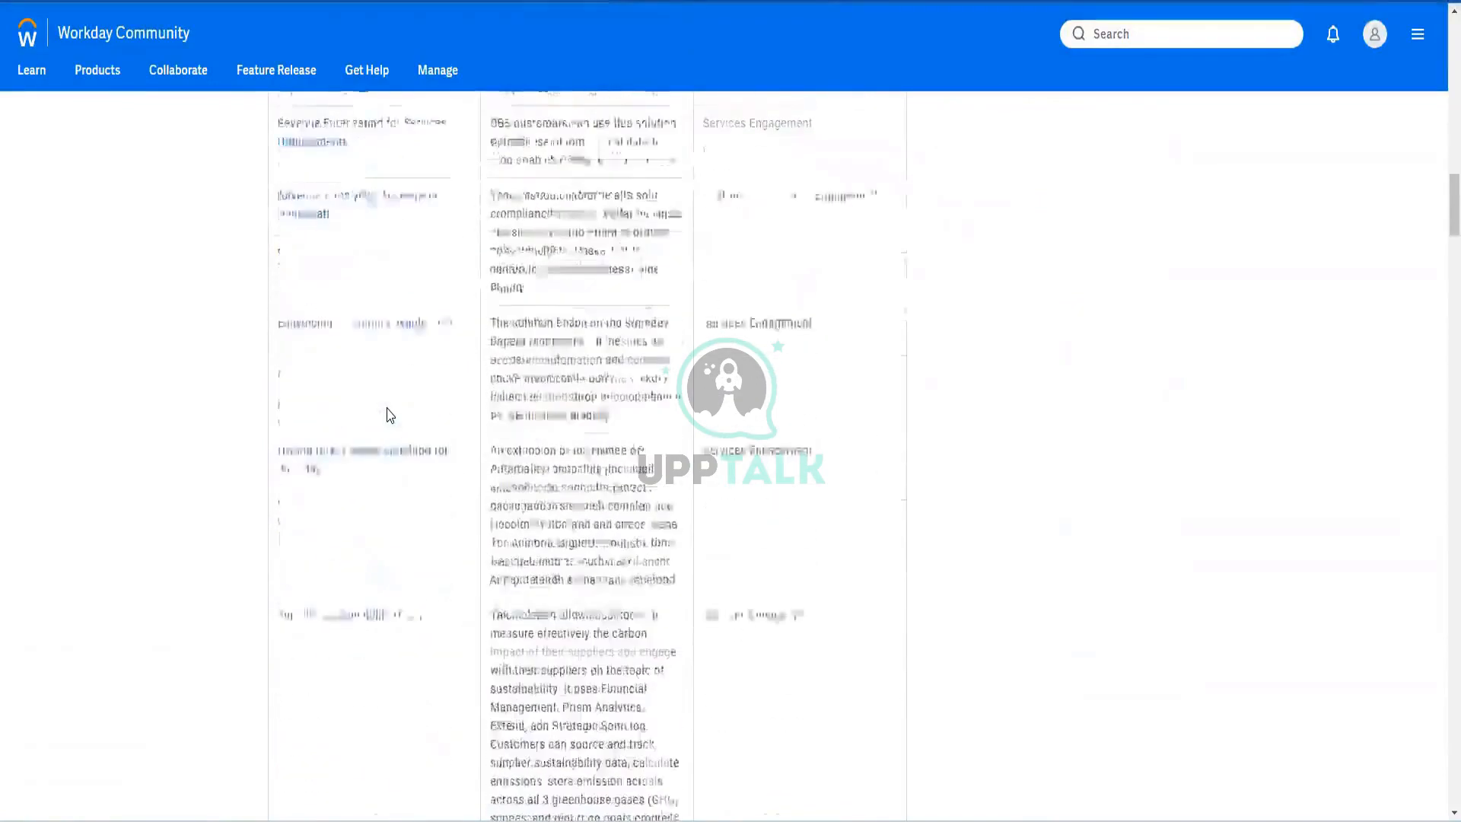
{"action": "scroll", "coordinate": [389, 415], "scroll_direction": "down", "scroll_amount": 9}
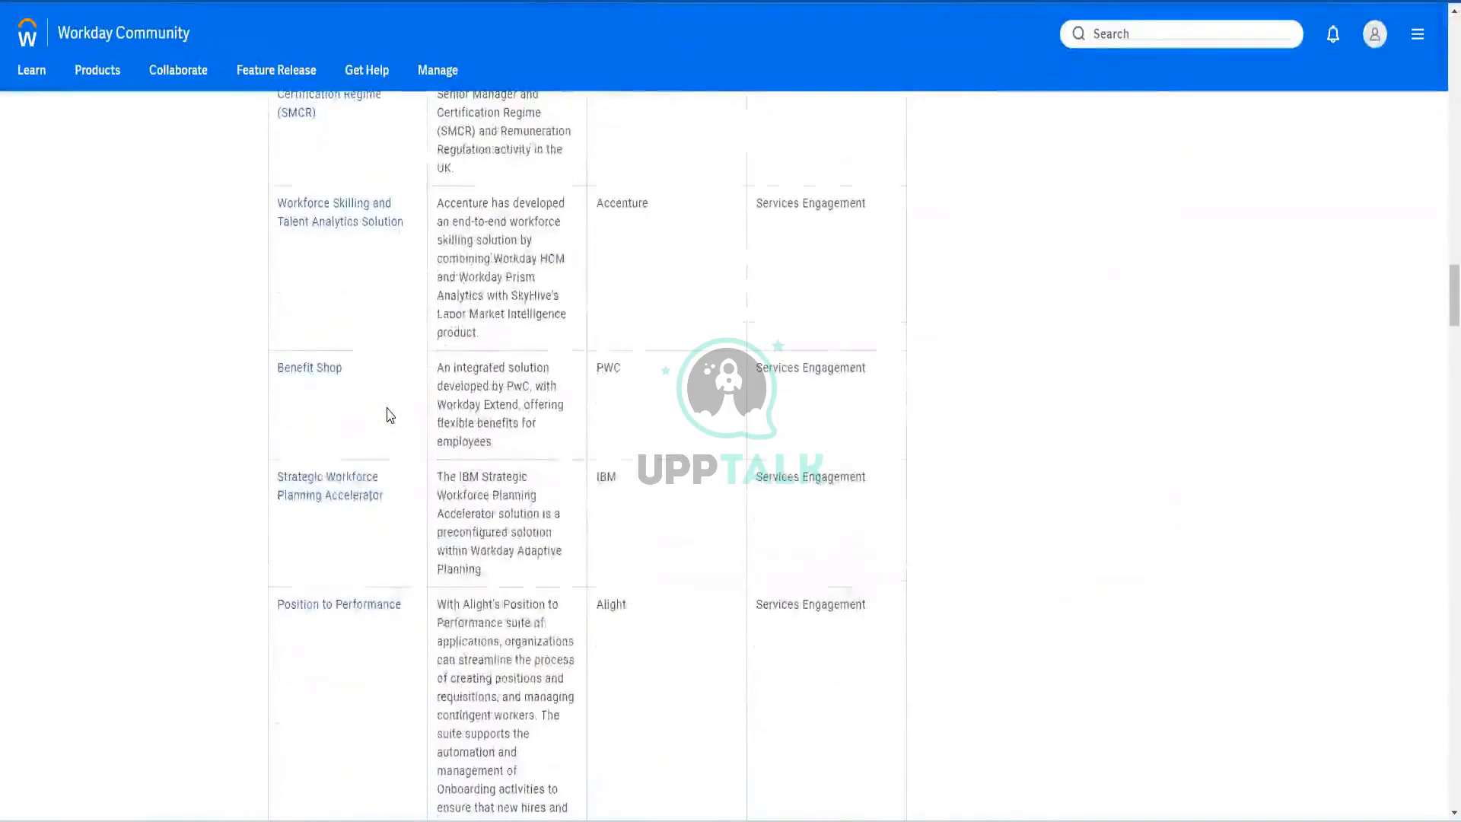
{"action": "scroll", "coordinate": [390, 415], "scroll_direction": "down", "scroll_amount": 3}
{"action": "scroll", "coordinate": [390, 415], "scroll_direction": "down", "scroll_amount": 2}
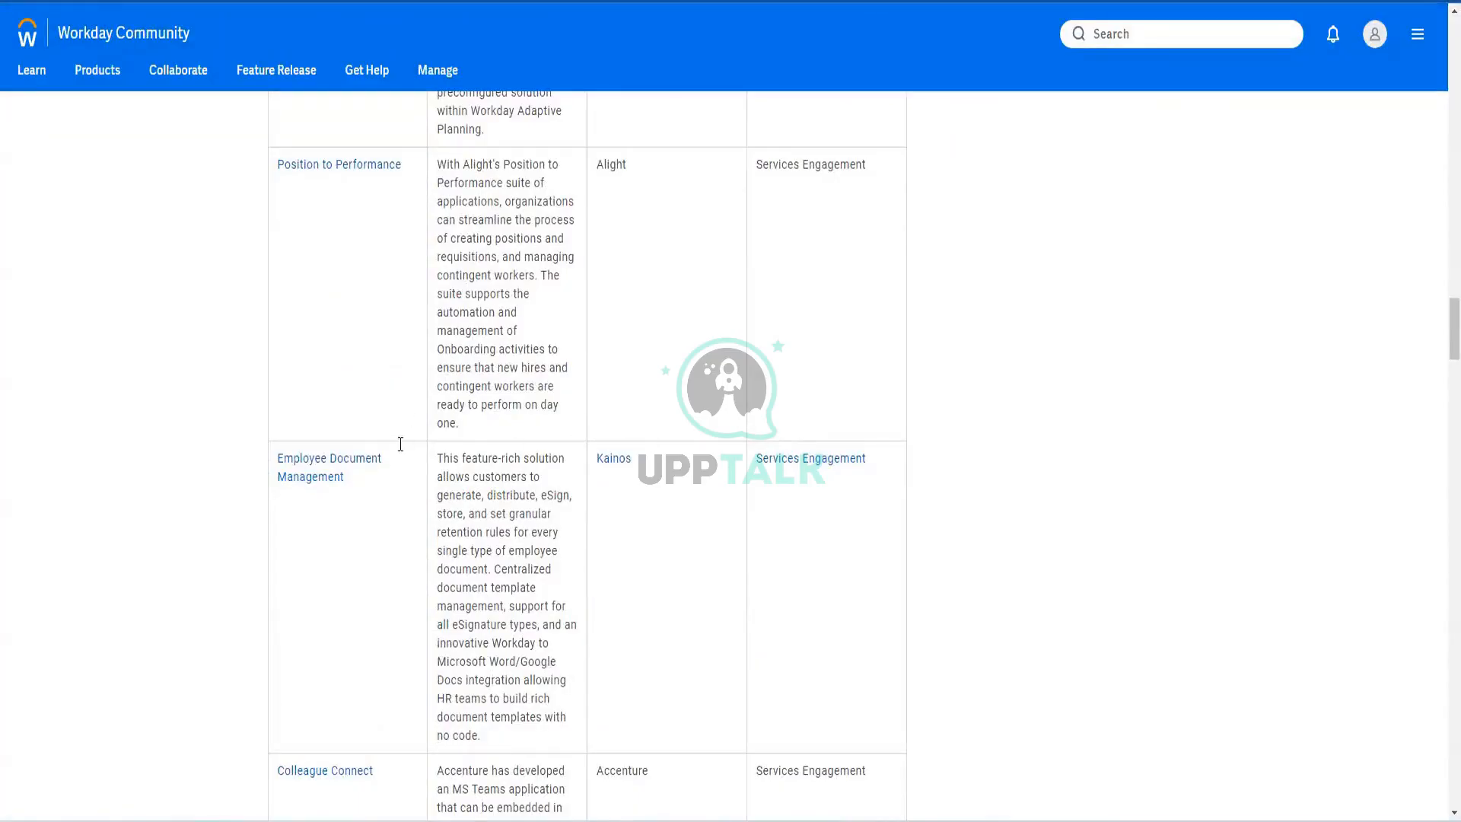
{"action": "scroll", "coordinate": [396, 456], "scroll_direction": "down", "scroll_amount": 8}
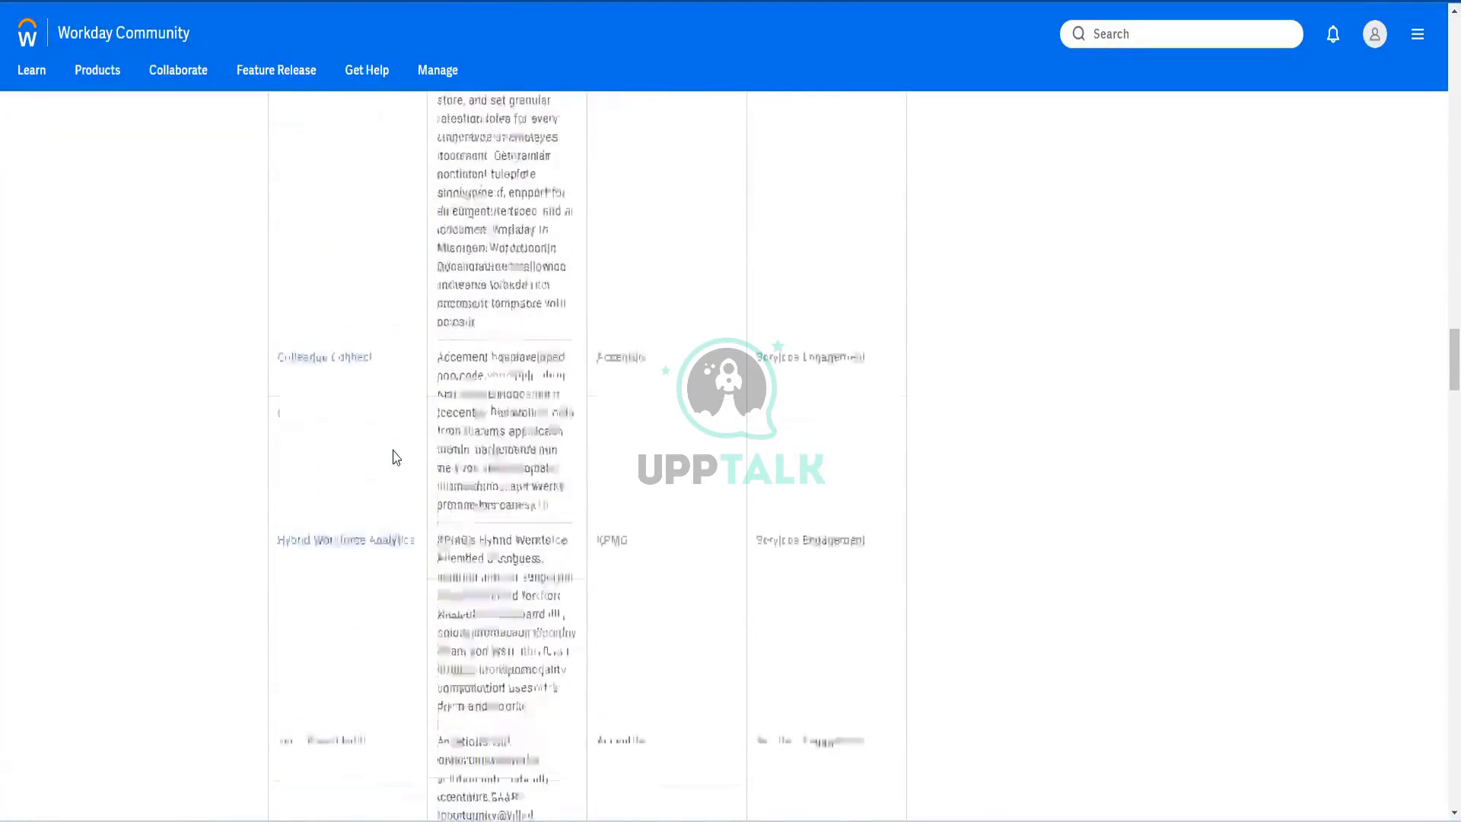
{"action": "scroll", "coordinate": [396, 457], "scroll_direction": "down", "scroll_amount": 10}
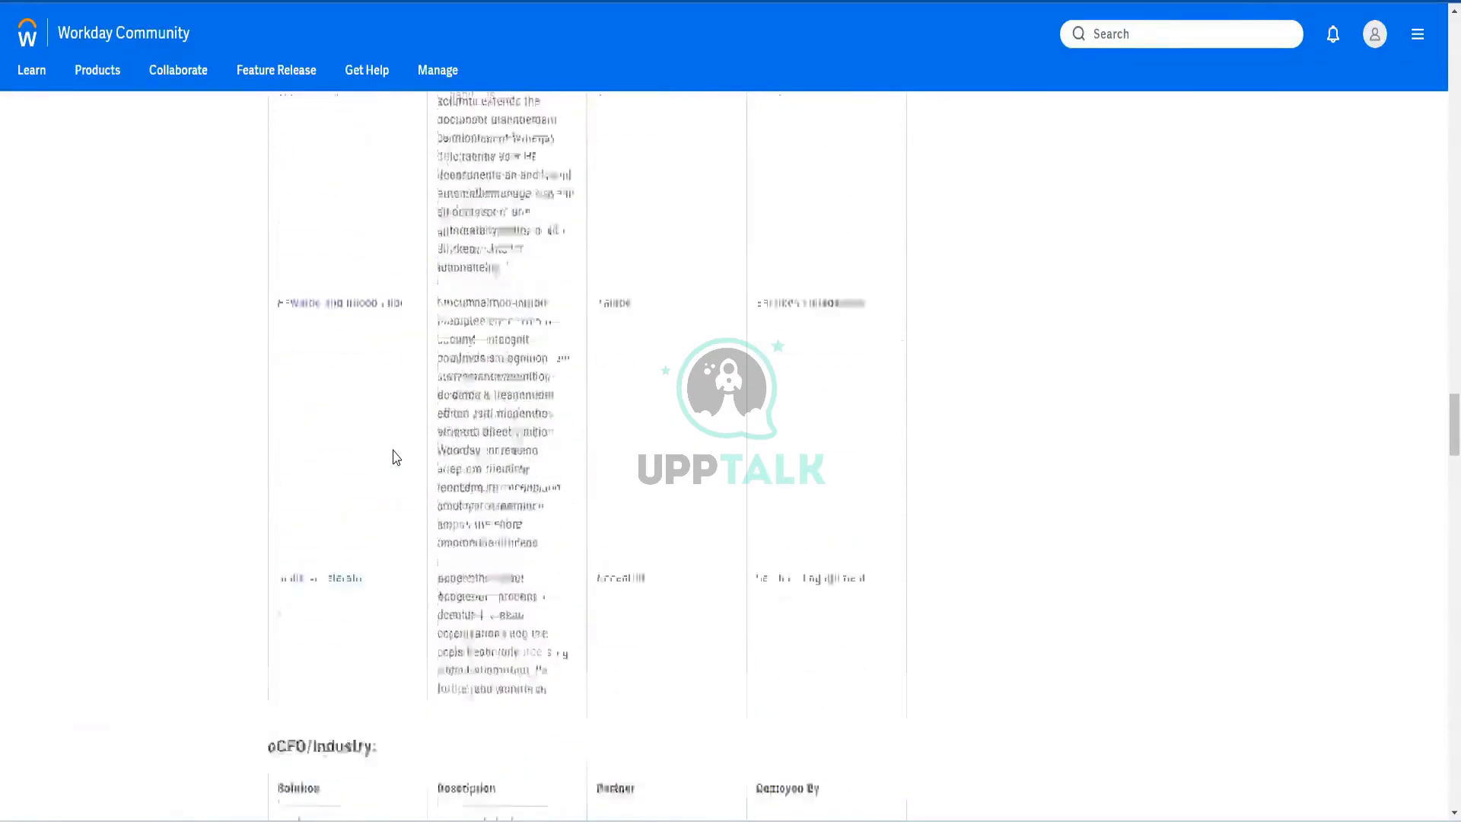
{"action": "scroll", "coordinate": [396, 457], "scroll_direction": "down", "scroll_amount": 4}
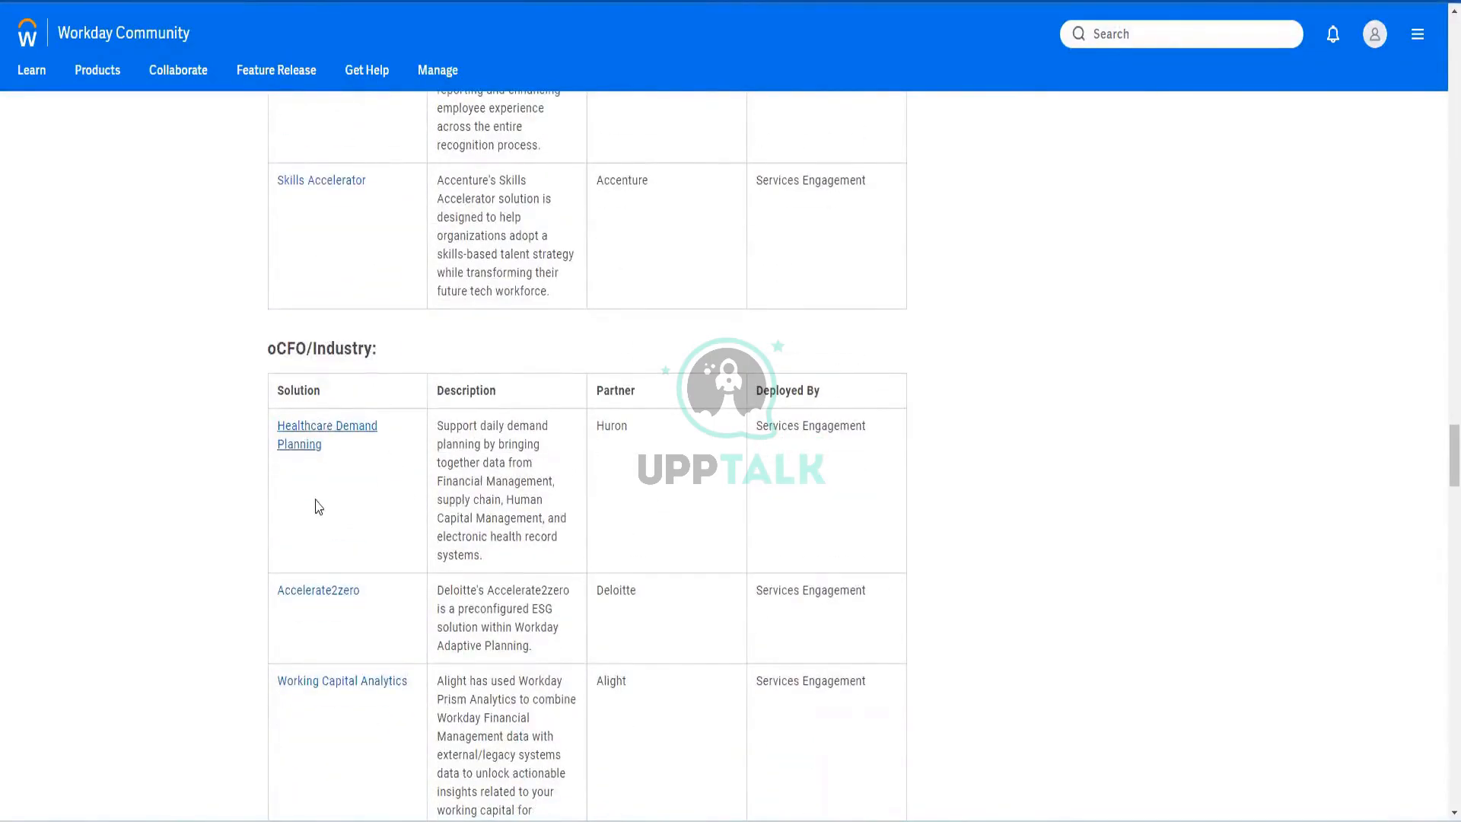
{"action": "scroll", "coordinate": [335, 578], "scroll_direction": "down", "scroll_amount": 4}
{"action": "scroll", "coordinate": [336, 566], "scroll_direction": "down", "scroll_amount": 5}
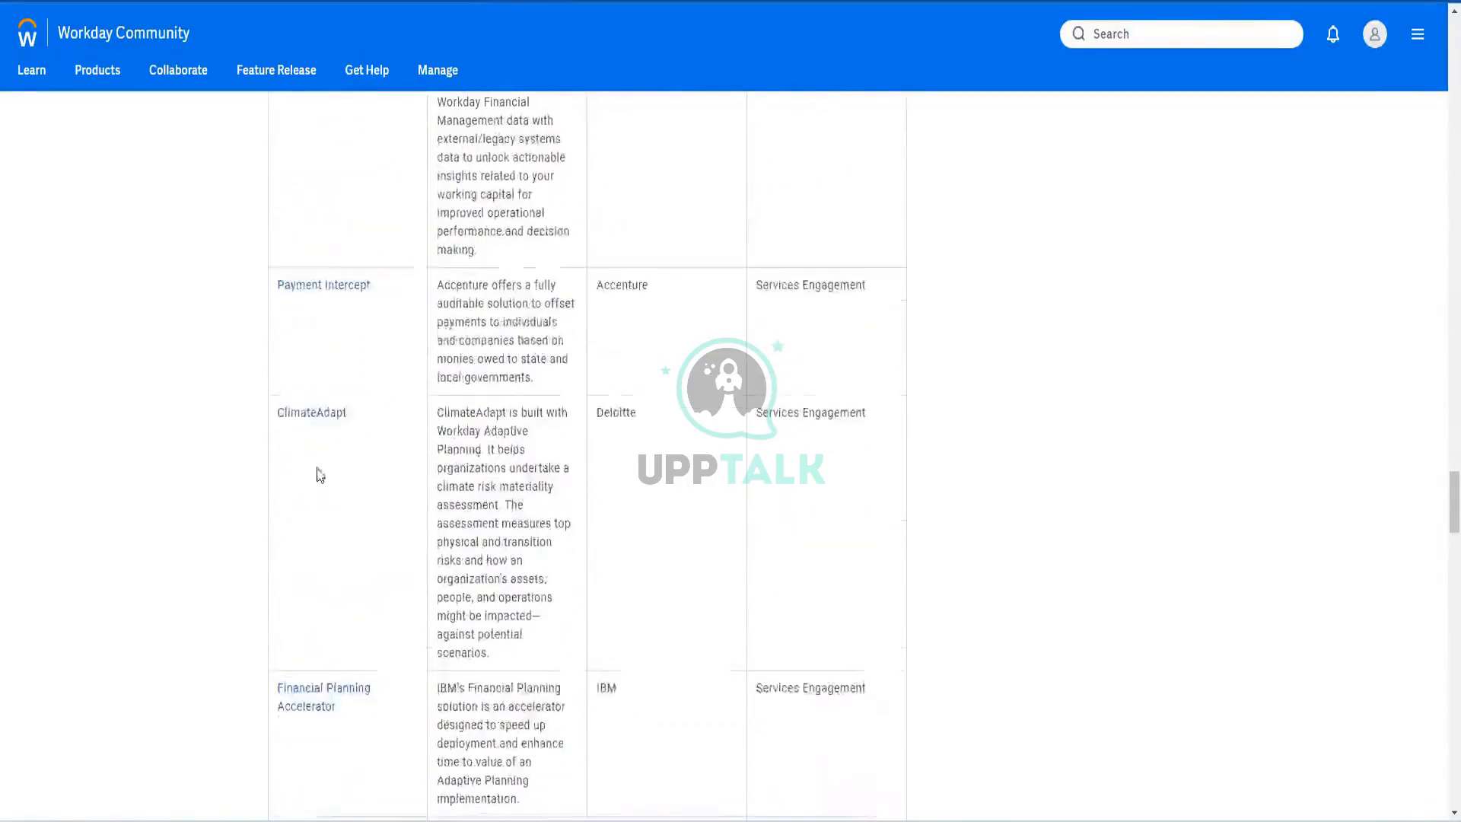
View the page linked from the Payment Intercept solution, close it, and return to the search results
{"action": "left_click", "coordinate": [328, 287]}
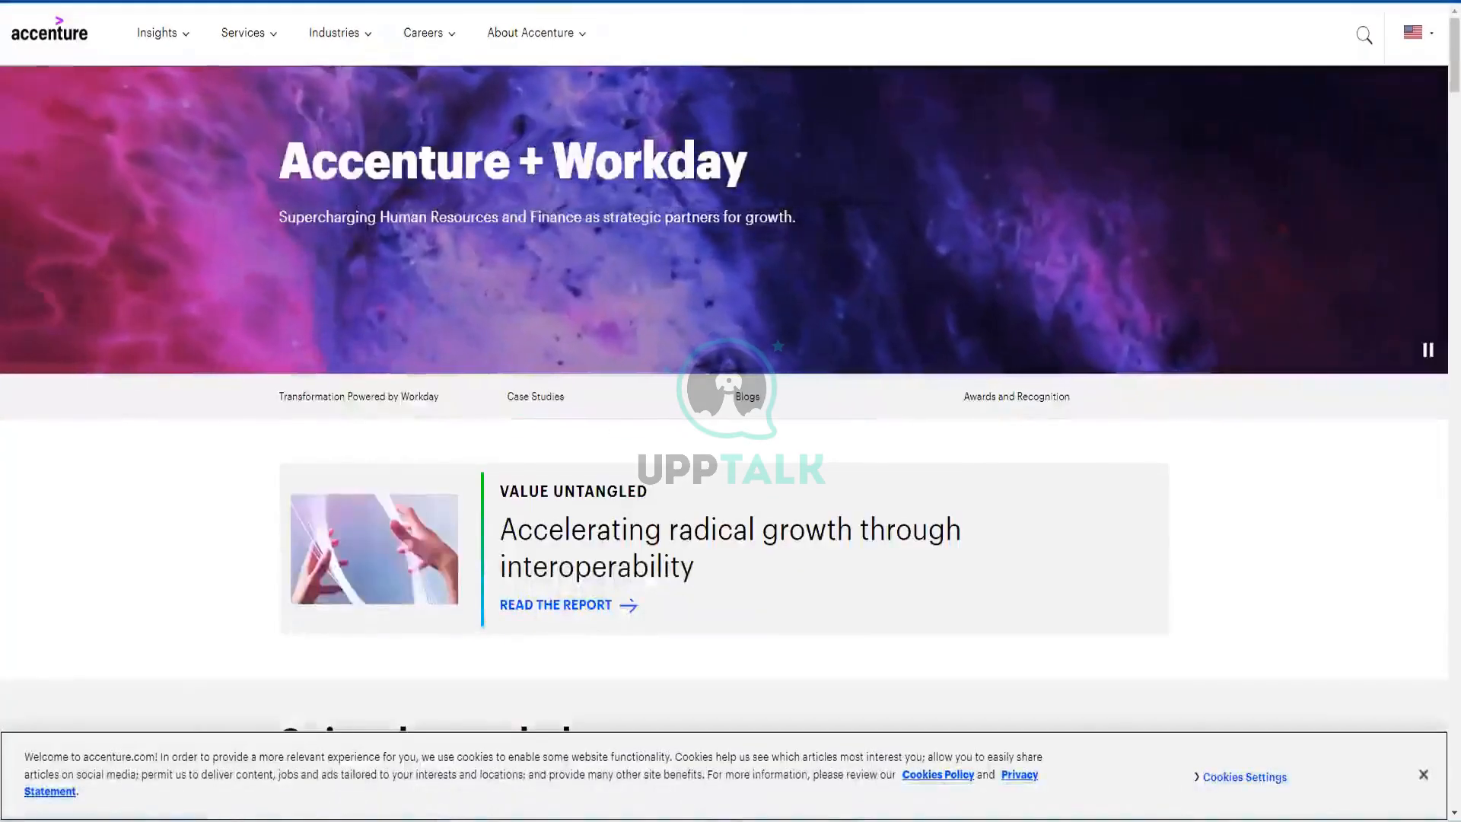
{"action": "key", "text": "ctrl+w"}
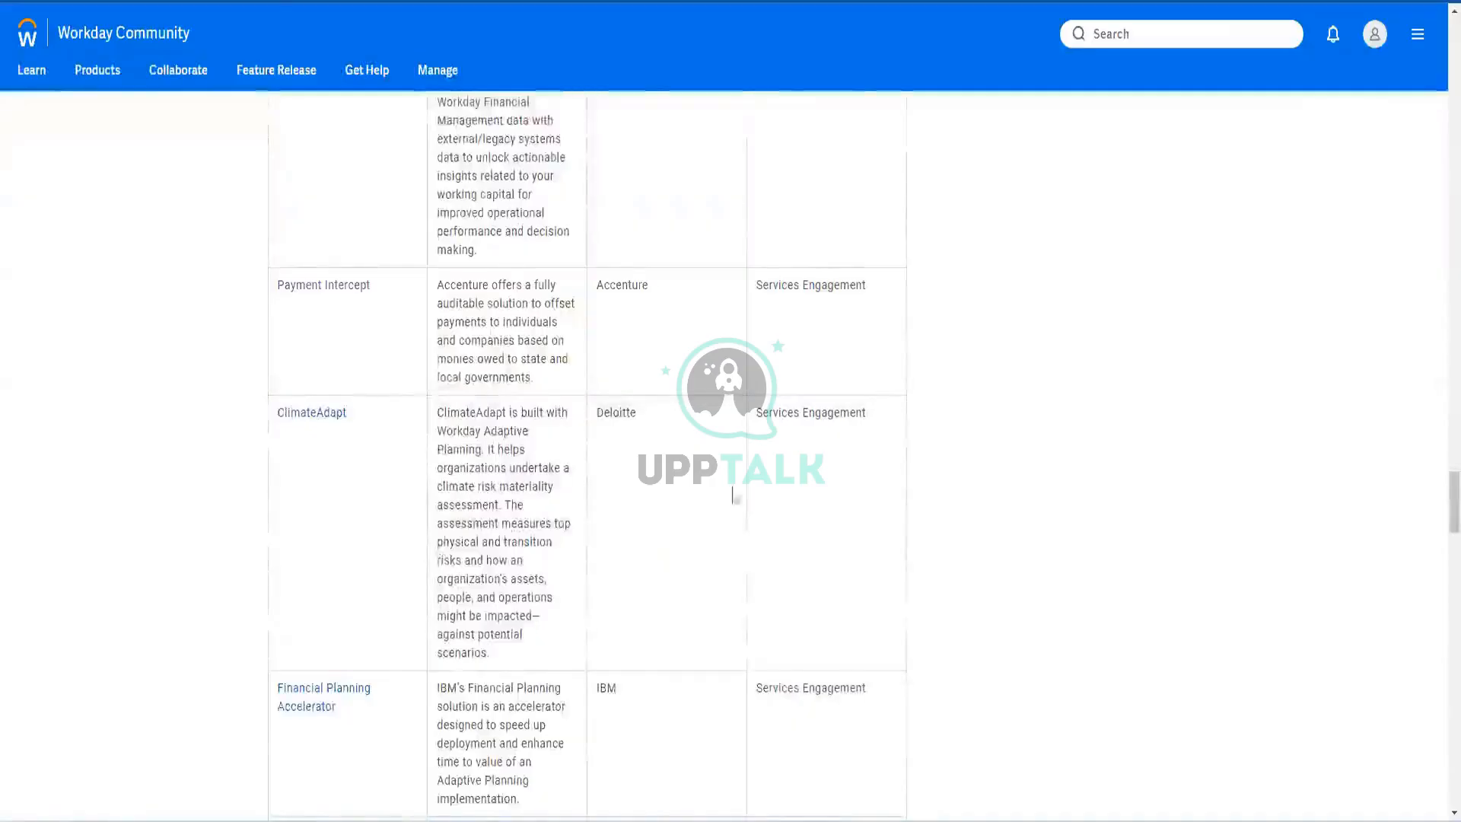
{"action": "scroll", "coordinate": [798, 546], "scroll_direction": "up", "scroll_amount": 20}
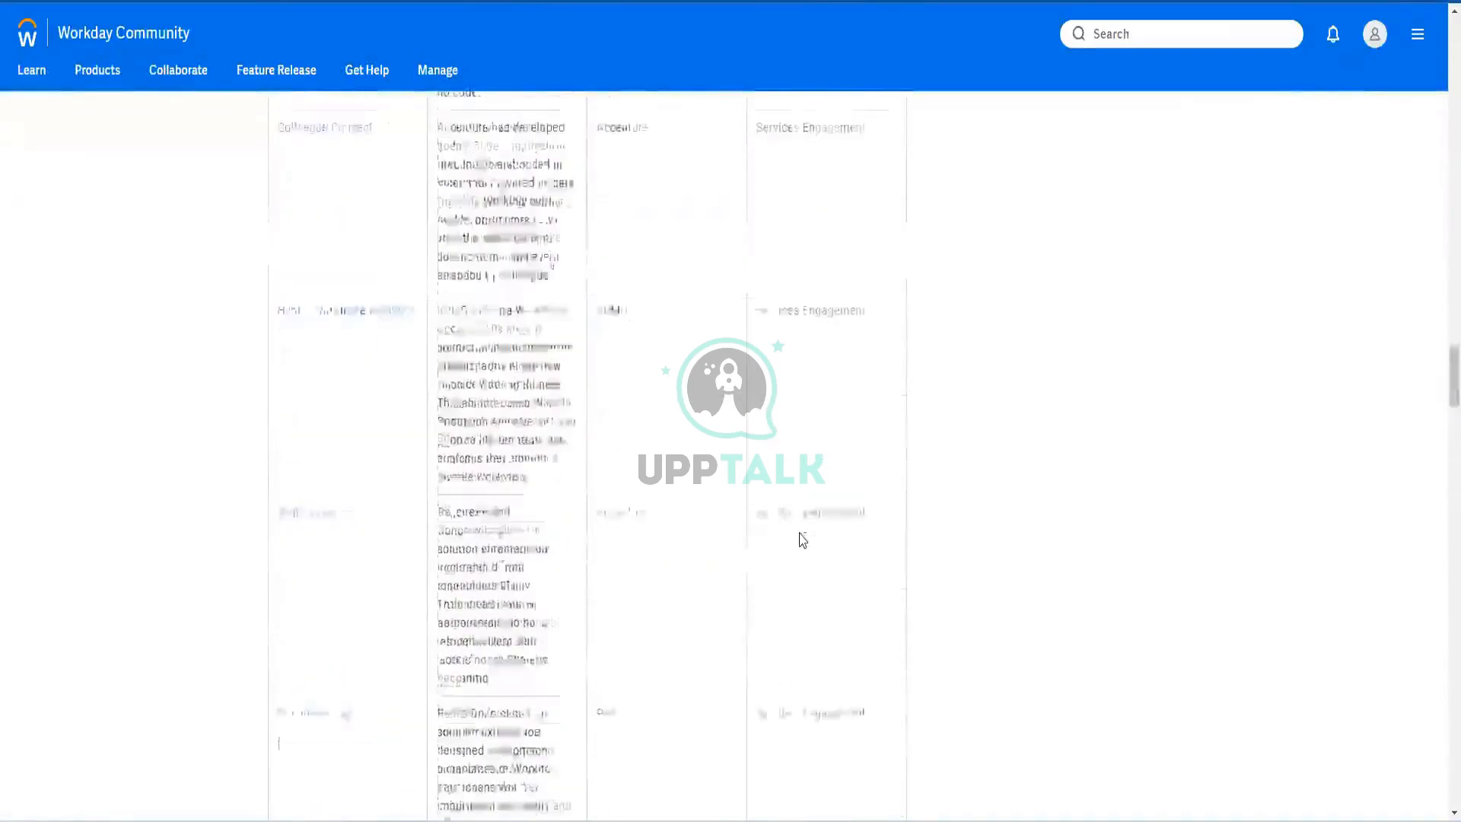
{"action": "scroll", "coordinate": [807, 535], "scroll_direction": "up", "scroll_amount": 20}
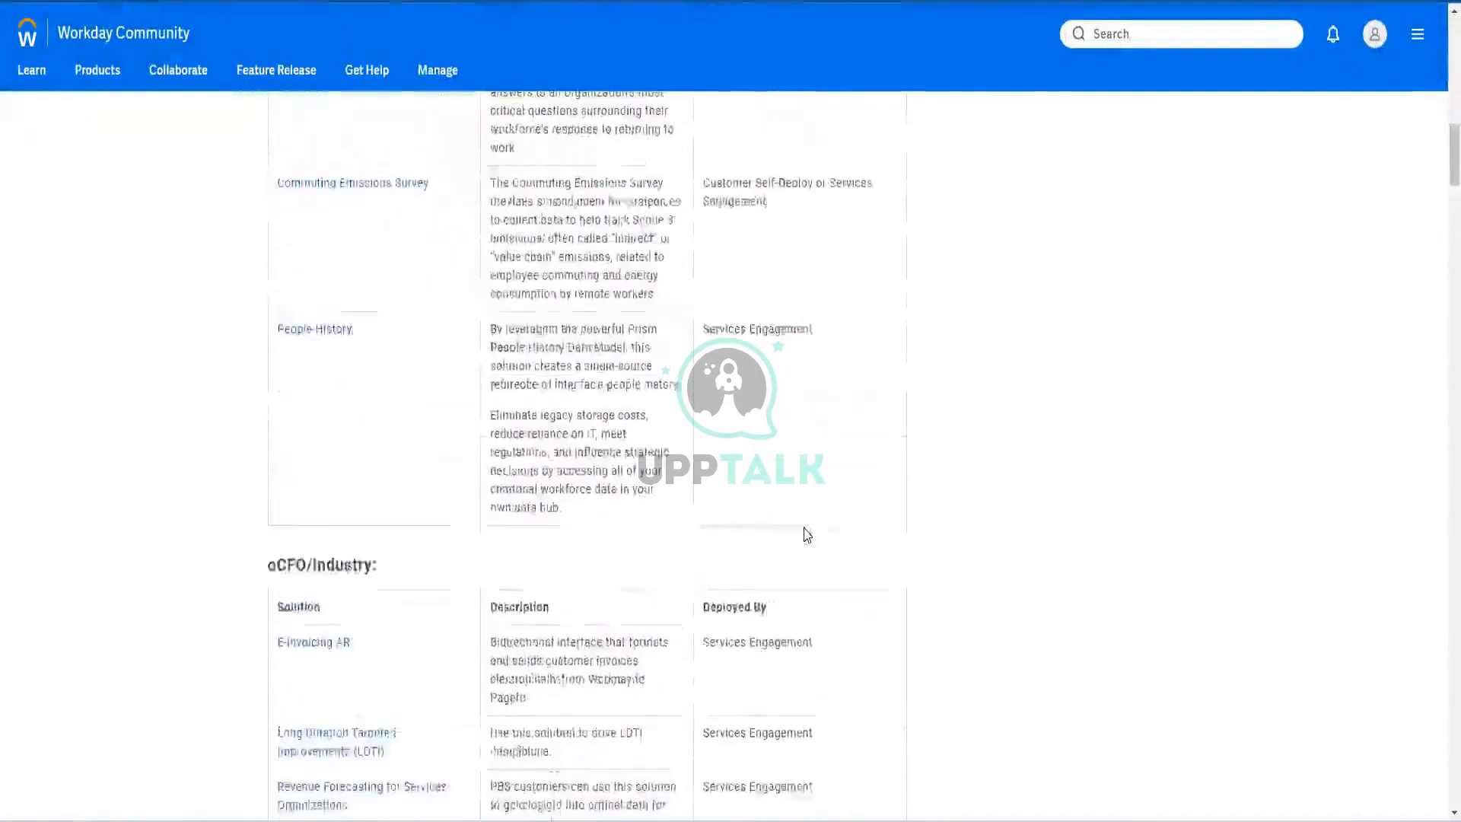
{"action": "scroll", "coordinate": [1061, 101], "scroll_direction": "up", "scroll_amount": 10}
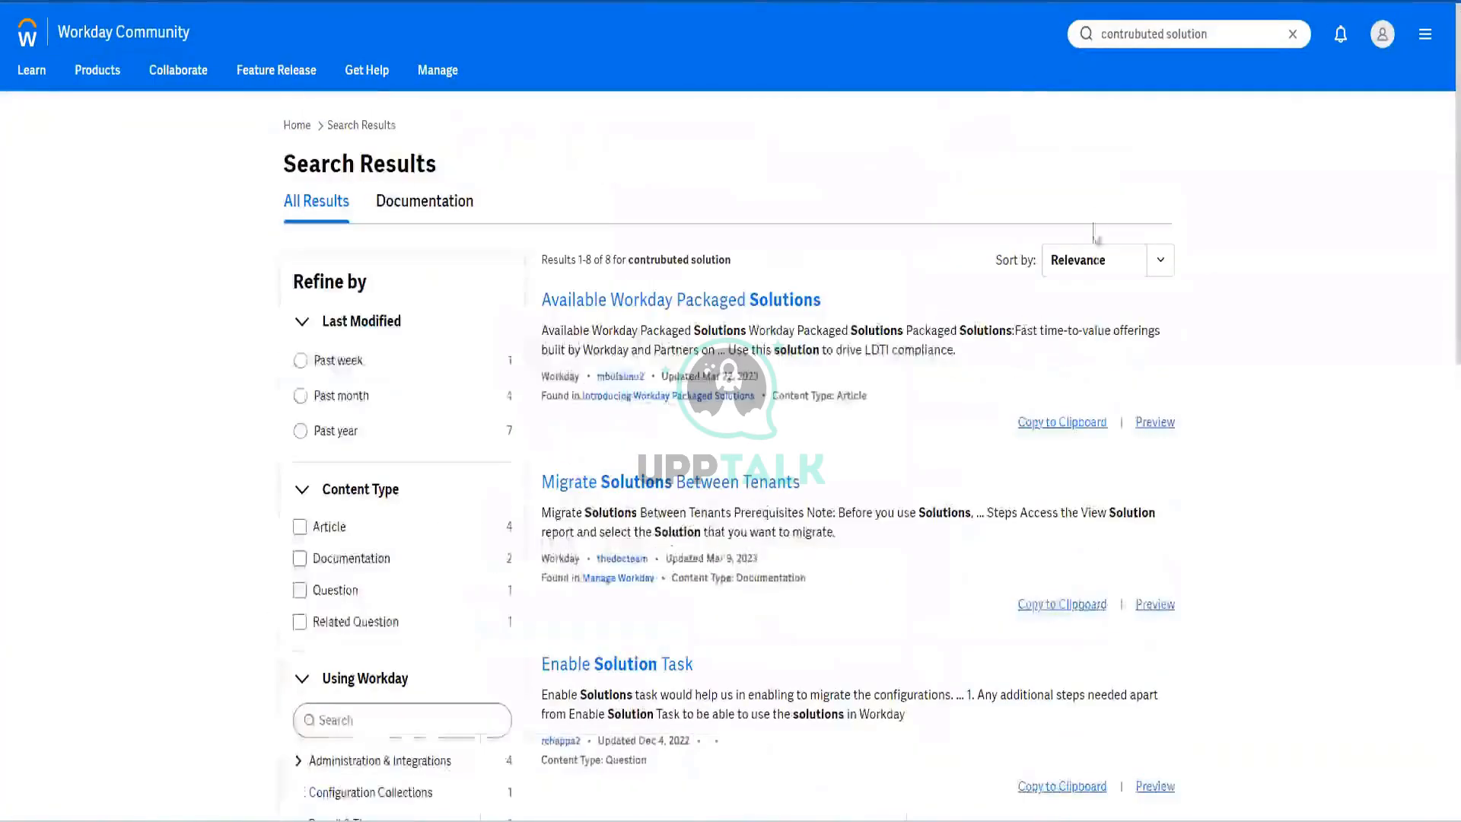
Refine the search to "contrubuted solution studio" and open the Download and Install Workday Studio result in a new tab
{"action": "type", "text": "studio"}
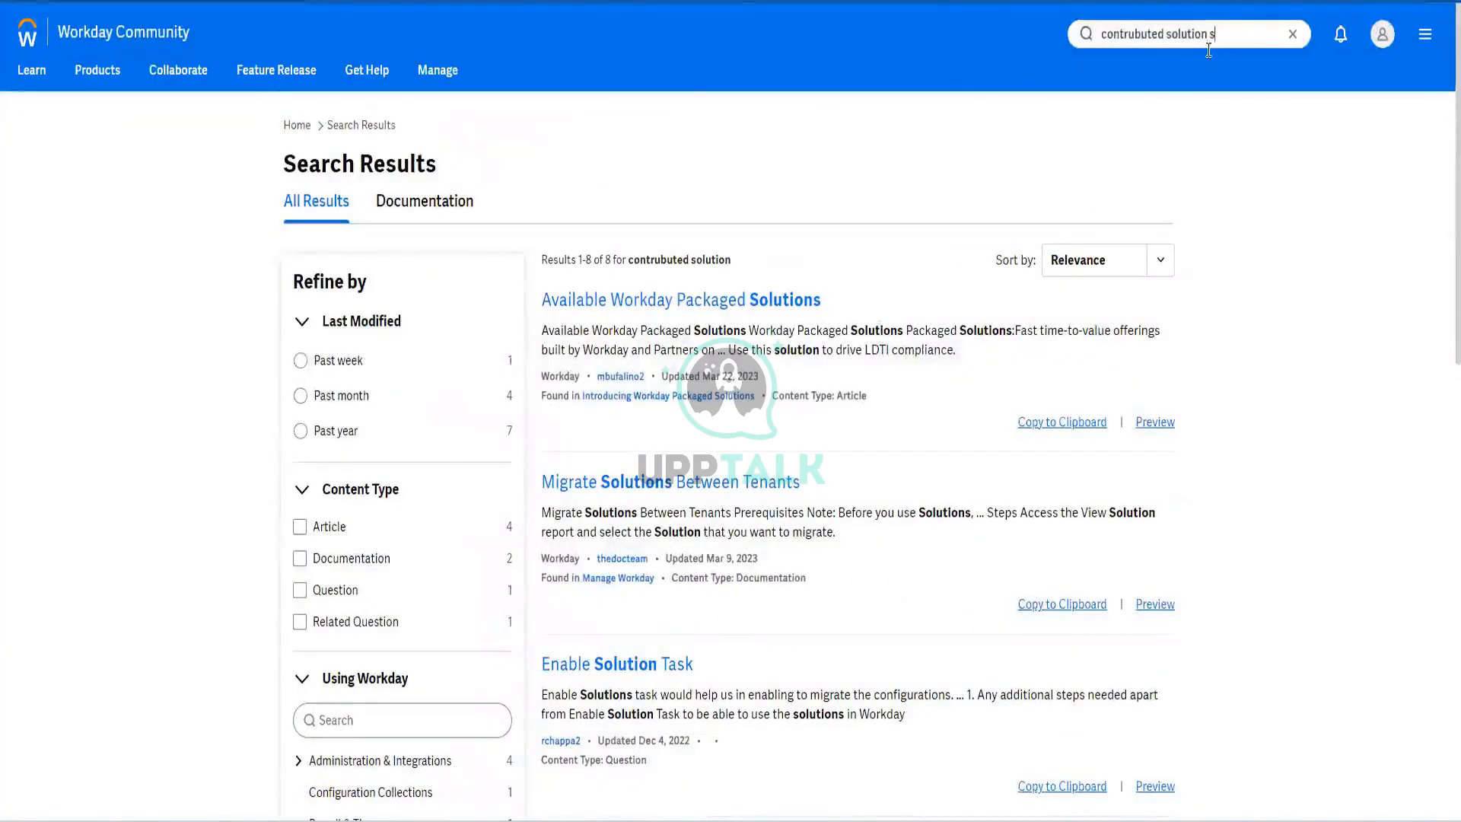
{"action": "key", "text": "Return"}
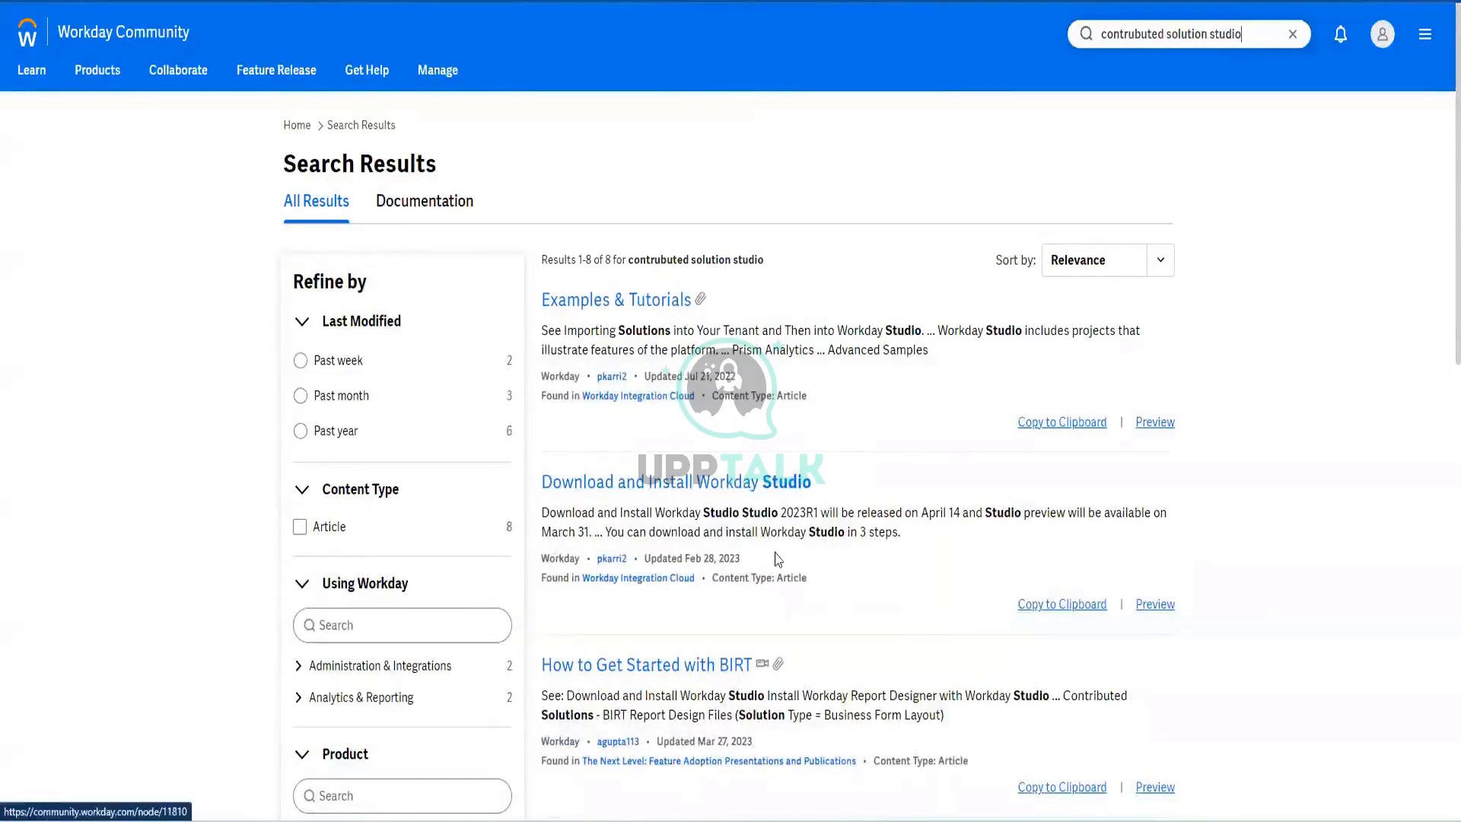
{"action": "right_click", "coordinate": [708, 493]}
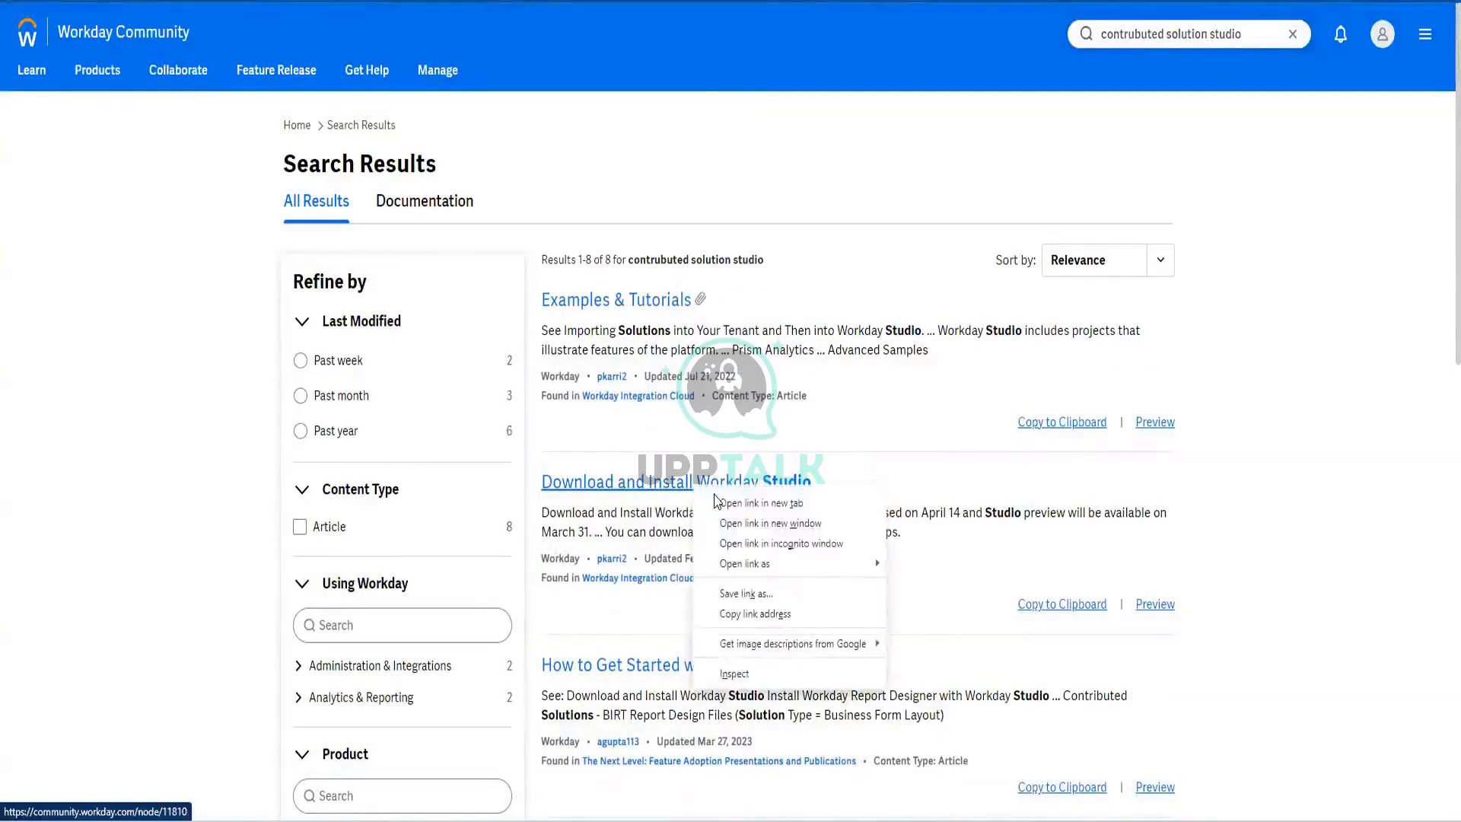
{"action": "left_click", "coordinate": [742, 504]}
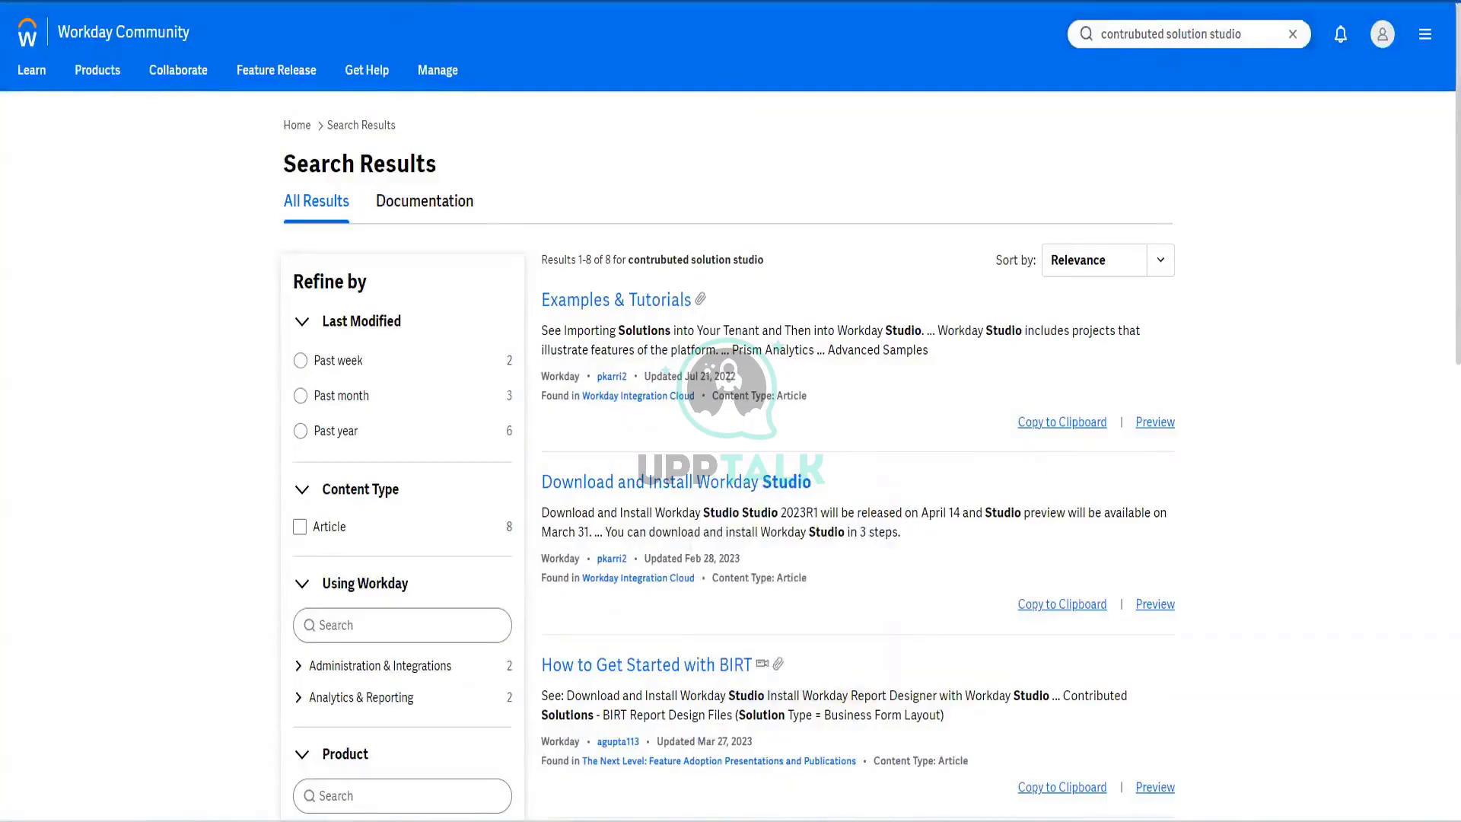
Open the Workday Data Centers result in a new tab, and open the Integrations article
{"action": "scroll", "coordinate": [701, 531], "scroll_direction": "down", "scroll_amount": 9}
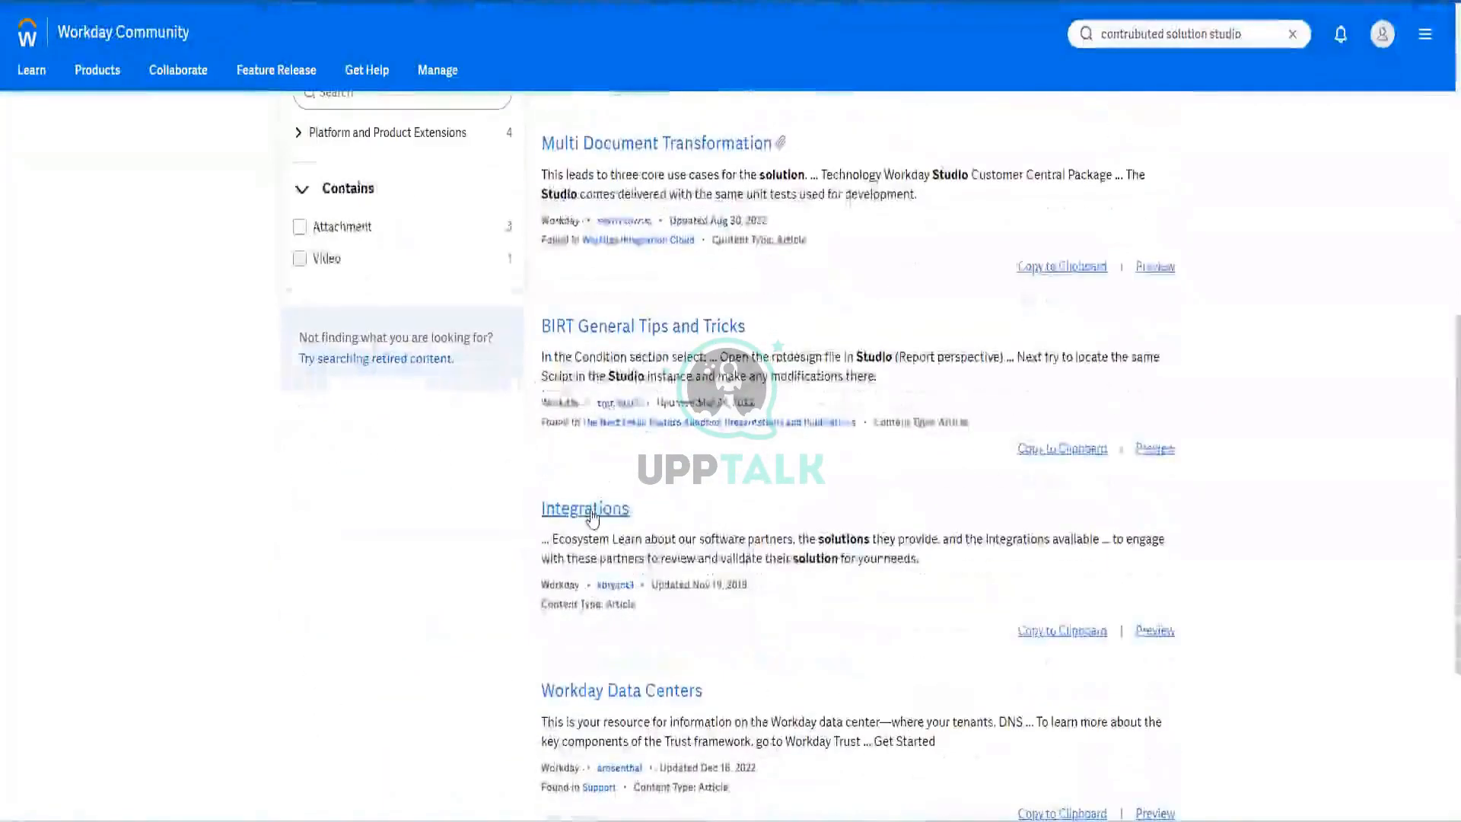
{"action": "scroll", "coordinate": [684, 517], "scroll_direction": "down", "scroll_amount": 3}
{"action": "right_click", "coordinate": [638, 441]}
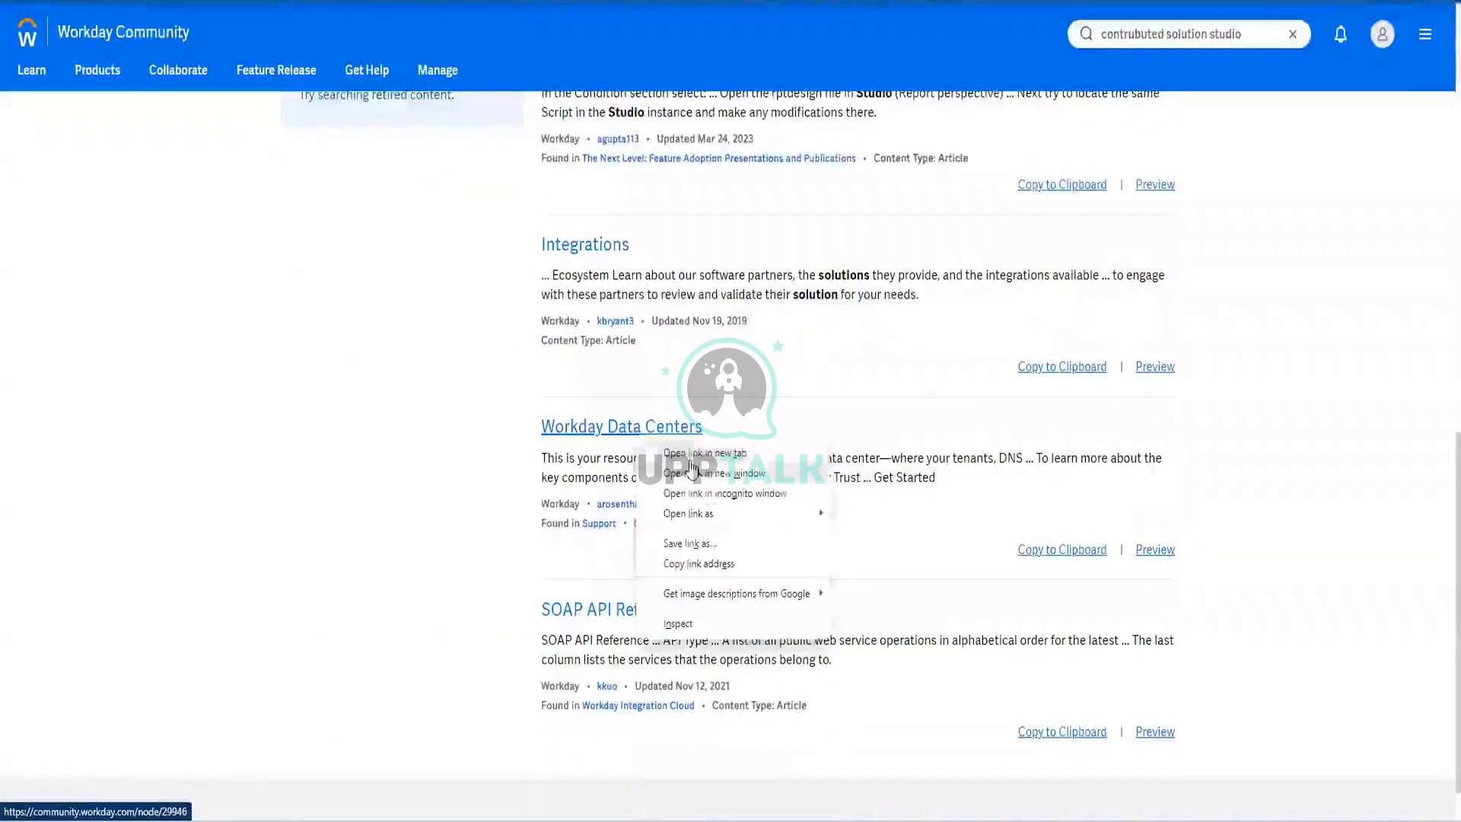
{"action": "left_click", "coordinate": [677, 455]}
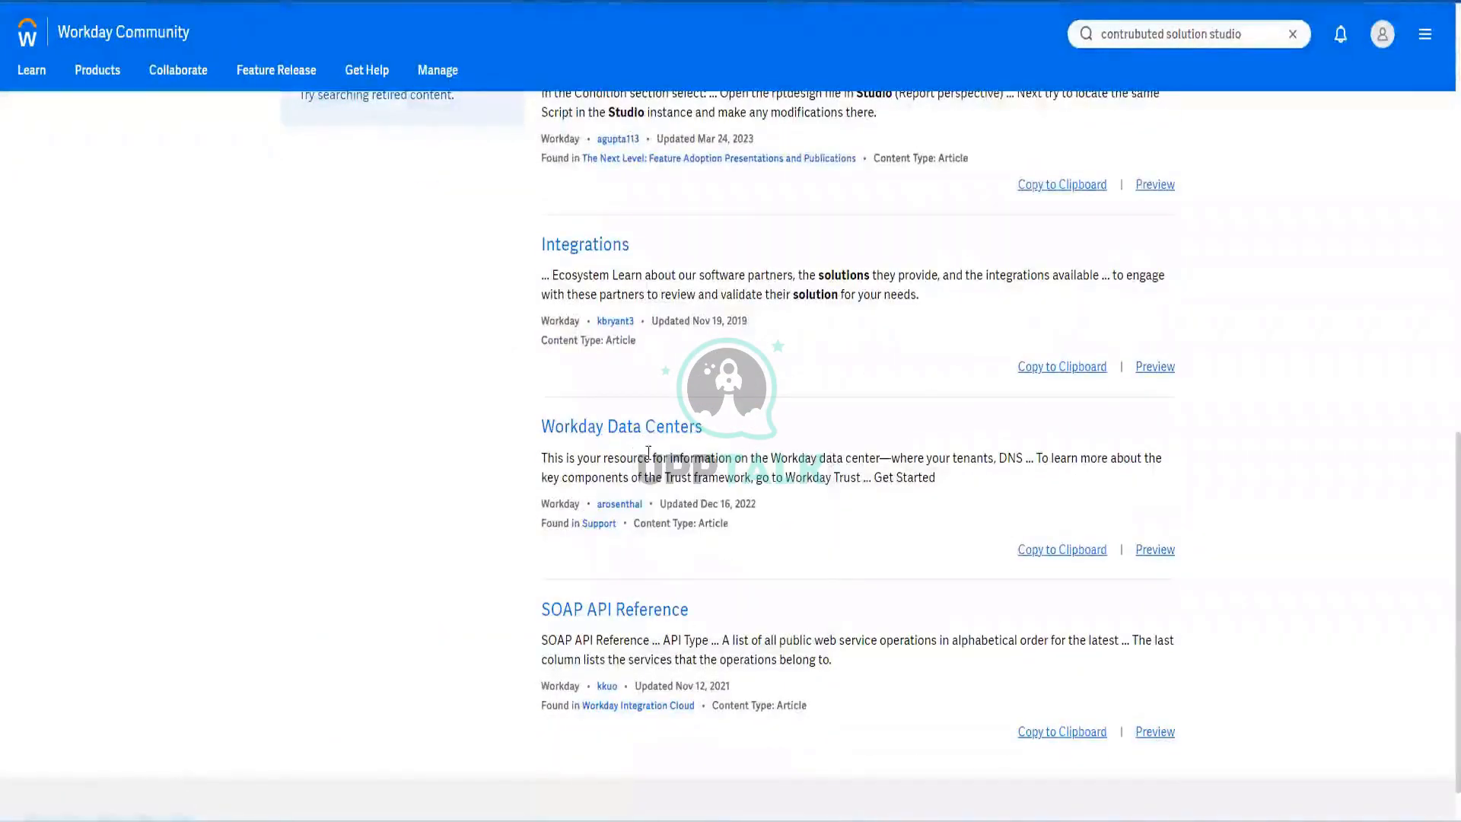
{"action": "left_click", "coordinate": [603, 261]}
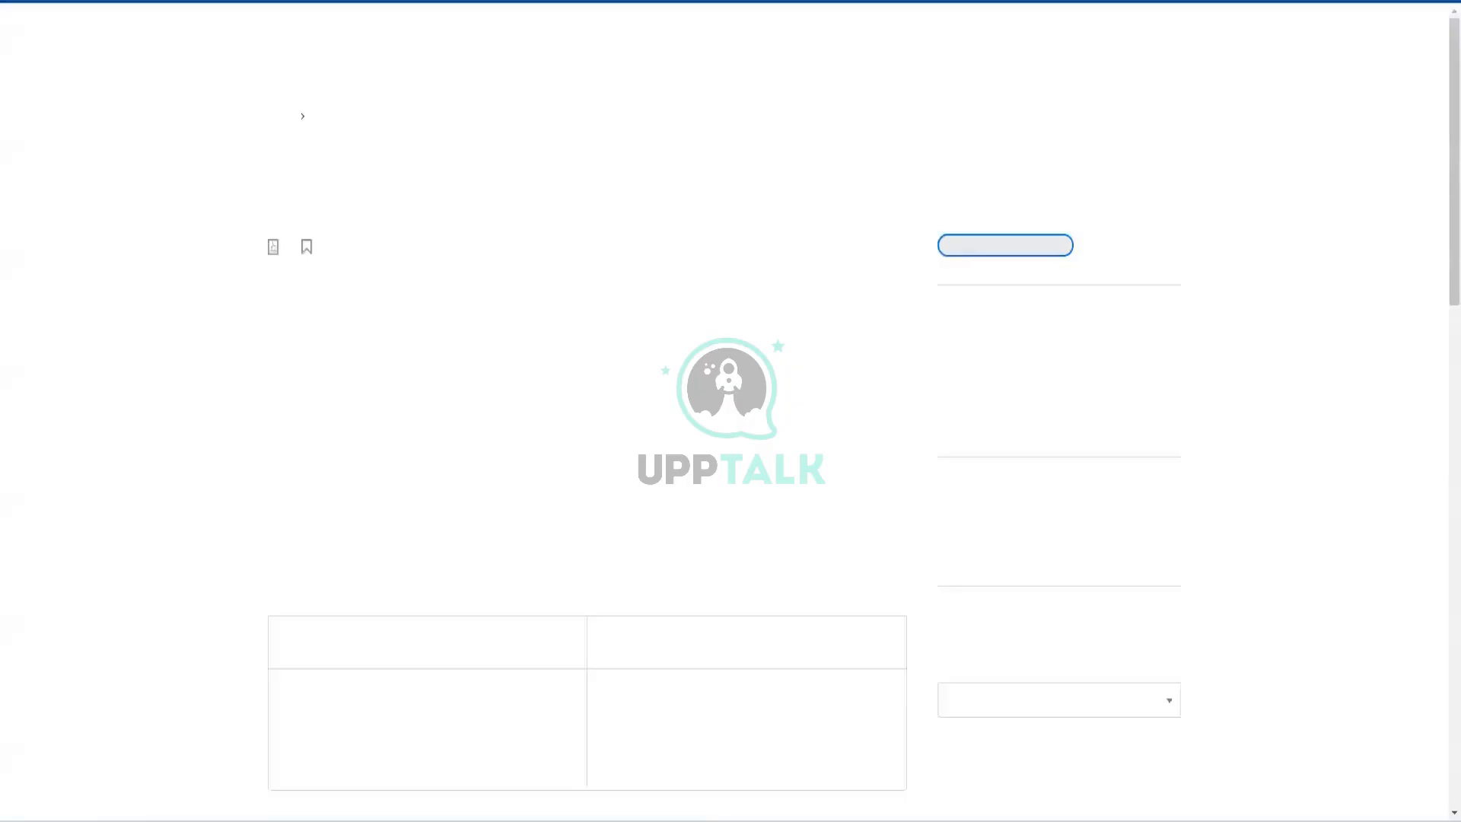
Review the Integrations article and the AccuTime Integration for Time & Attendance page, and return to the Connector Catalog
{"action": "scroll", "coordinate": [545, 578], "scroll_direction": "down", "scroll_amount": 1}
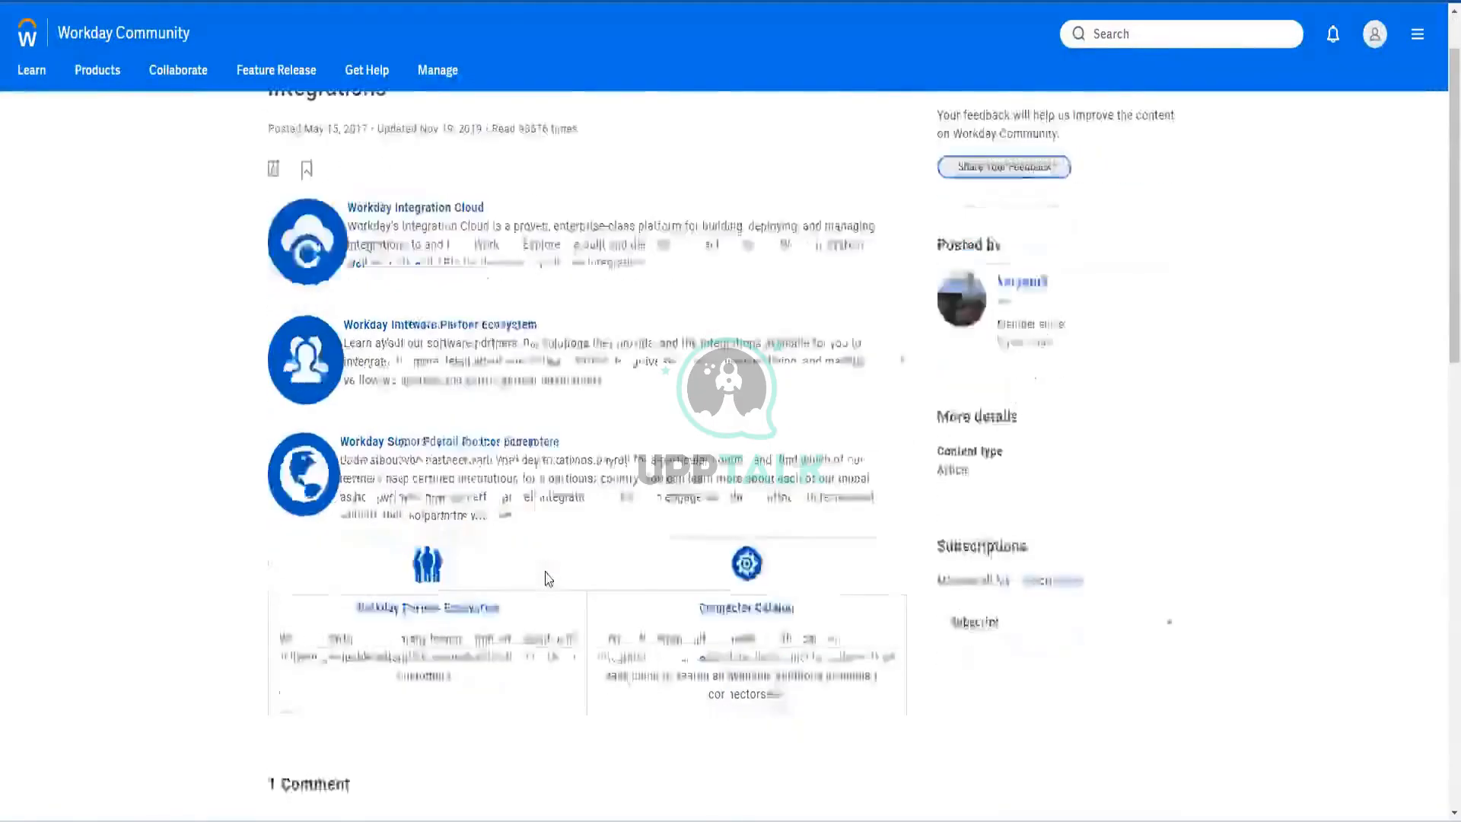
{"action": "scroll", "coordinate": [545, 578], "scroll_direction": "down", "scroll_amount": 2}
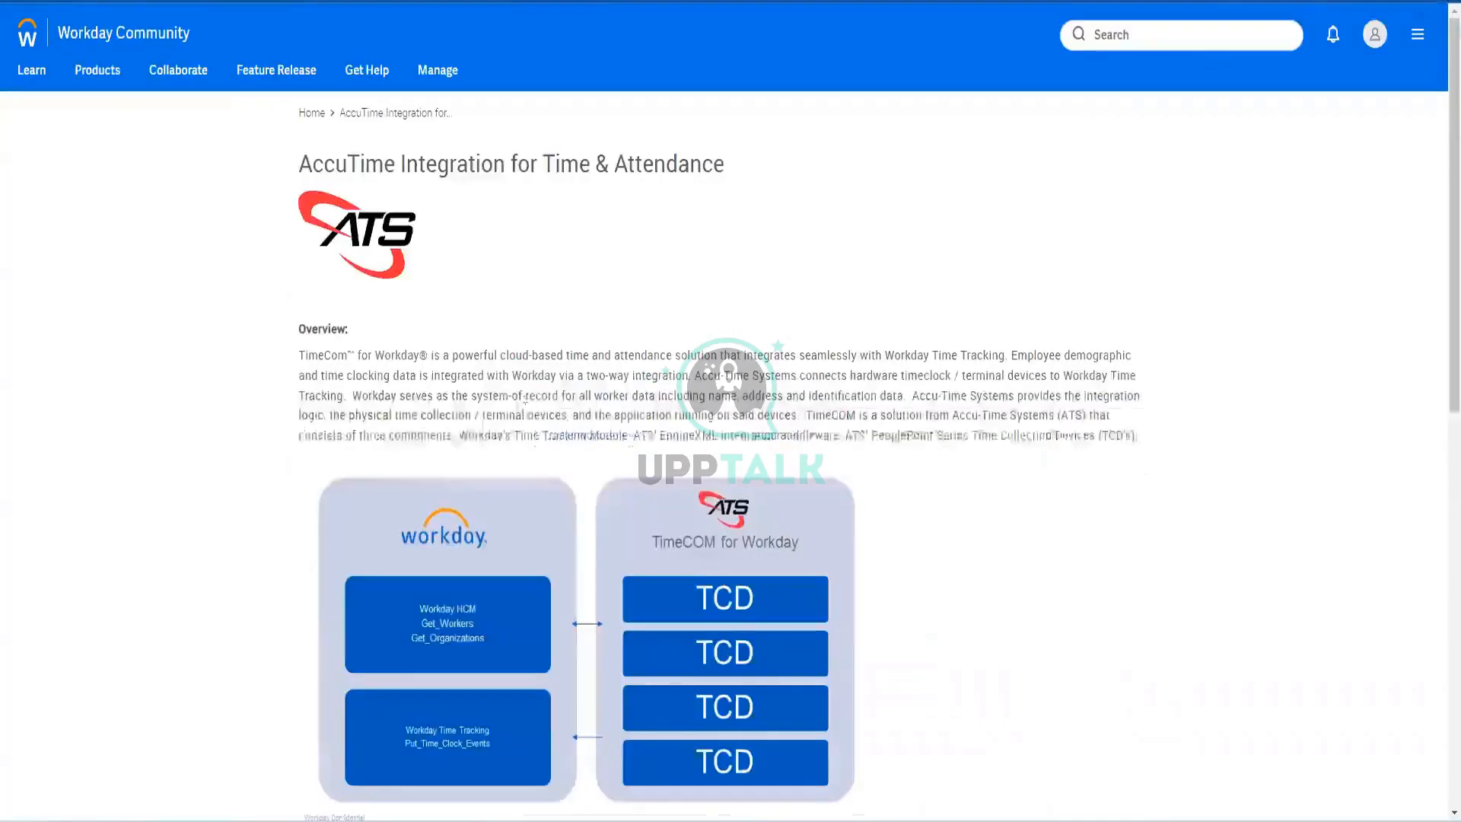
{"action": "scroll", "coordinate": [618, 420], "scroll_direction": "down", "scroll_amount": 12}
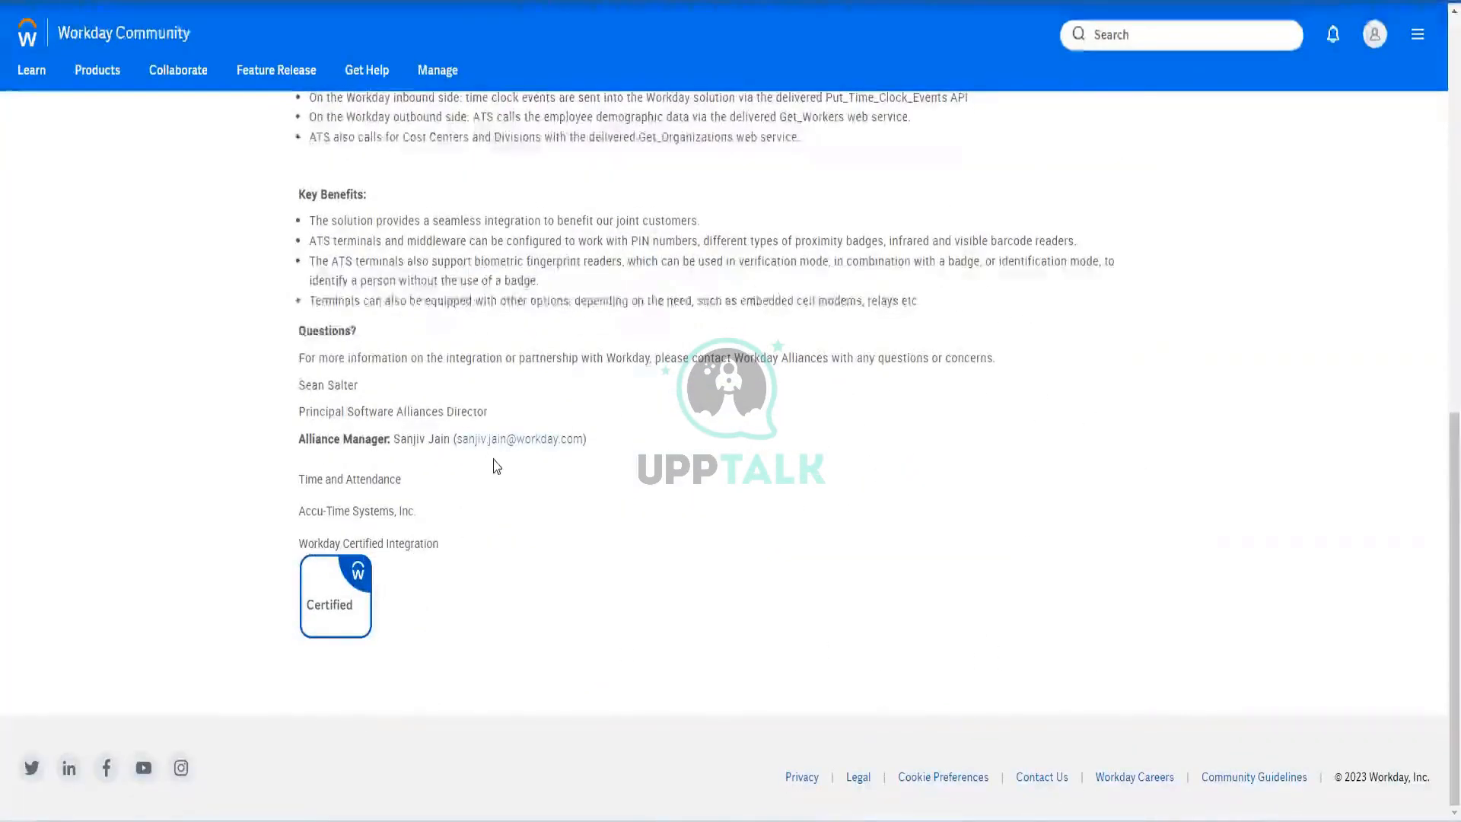
{"action": "scroll", "coordinate": [496, 467], "scroll_direction": "up", "scroll_amount": 7}
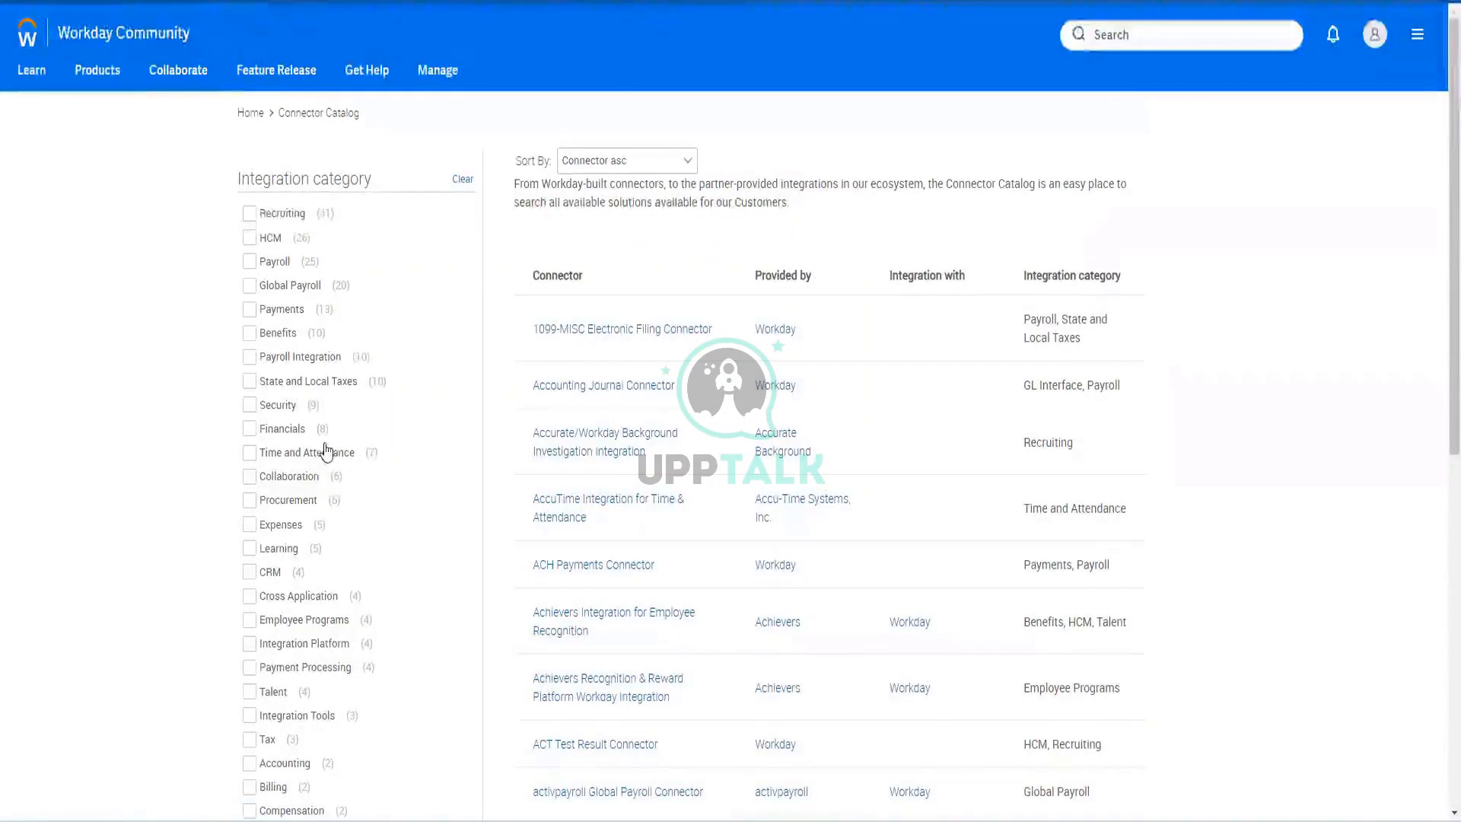
Look over the Connector Catalog and review the JDK and installer download options in the Download and Install Workday Studio article
{"action": "scroll", "coordinate": [326, 449], "scroll_direction": "down", "scroll_amount": 9}
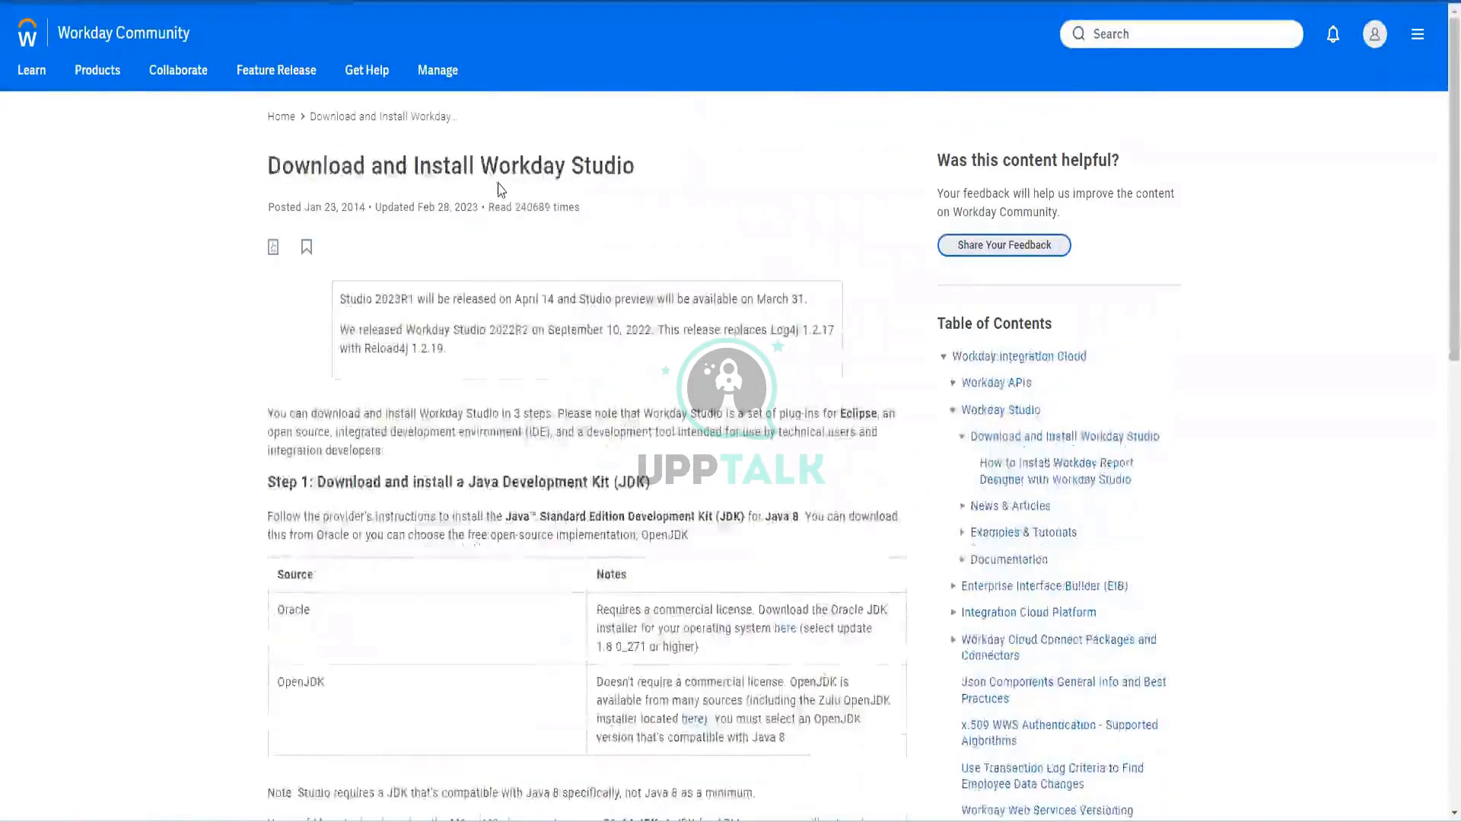
{"action": "scroll", "coordinate": [500, 189], "scroll_direction": "down", "scroll_amount": 3}
{"action": "scroll", "coordinate": [546, 456], "scroll_direction": "down", "scroll_amount": 2}
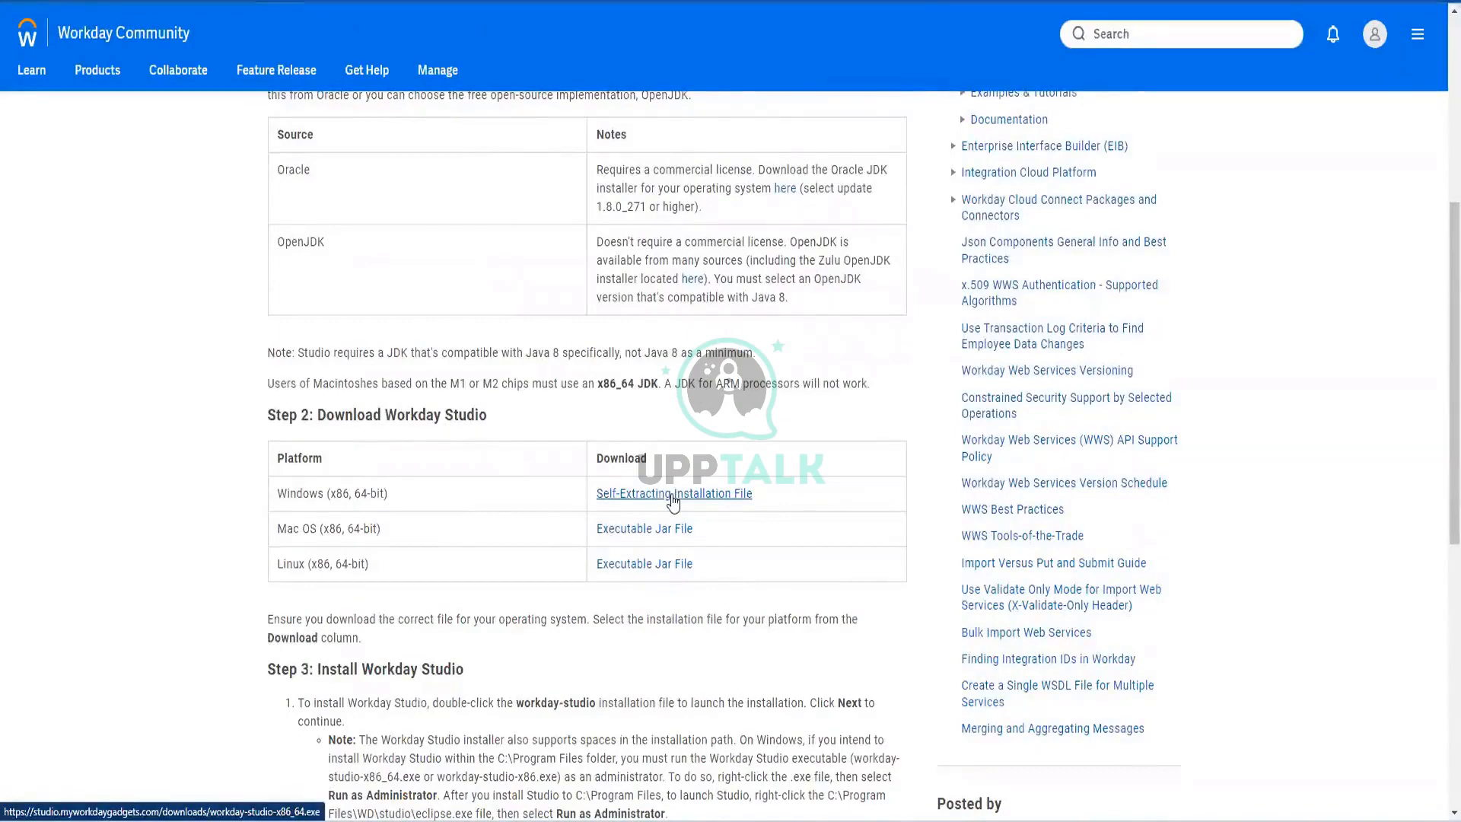
{"action": "scroll", "coordinate": [647, 425], "scroll_direction": "up", "scroll_amount": 1}
{"action": "scroll", "coordinate": [647, 425], "scroll_direction": "up", "scroll_amount": 2}
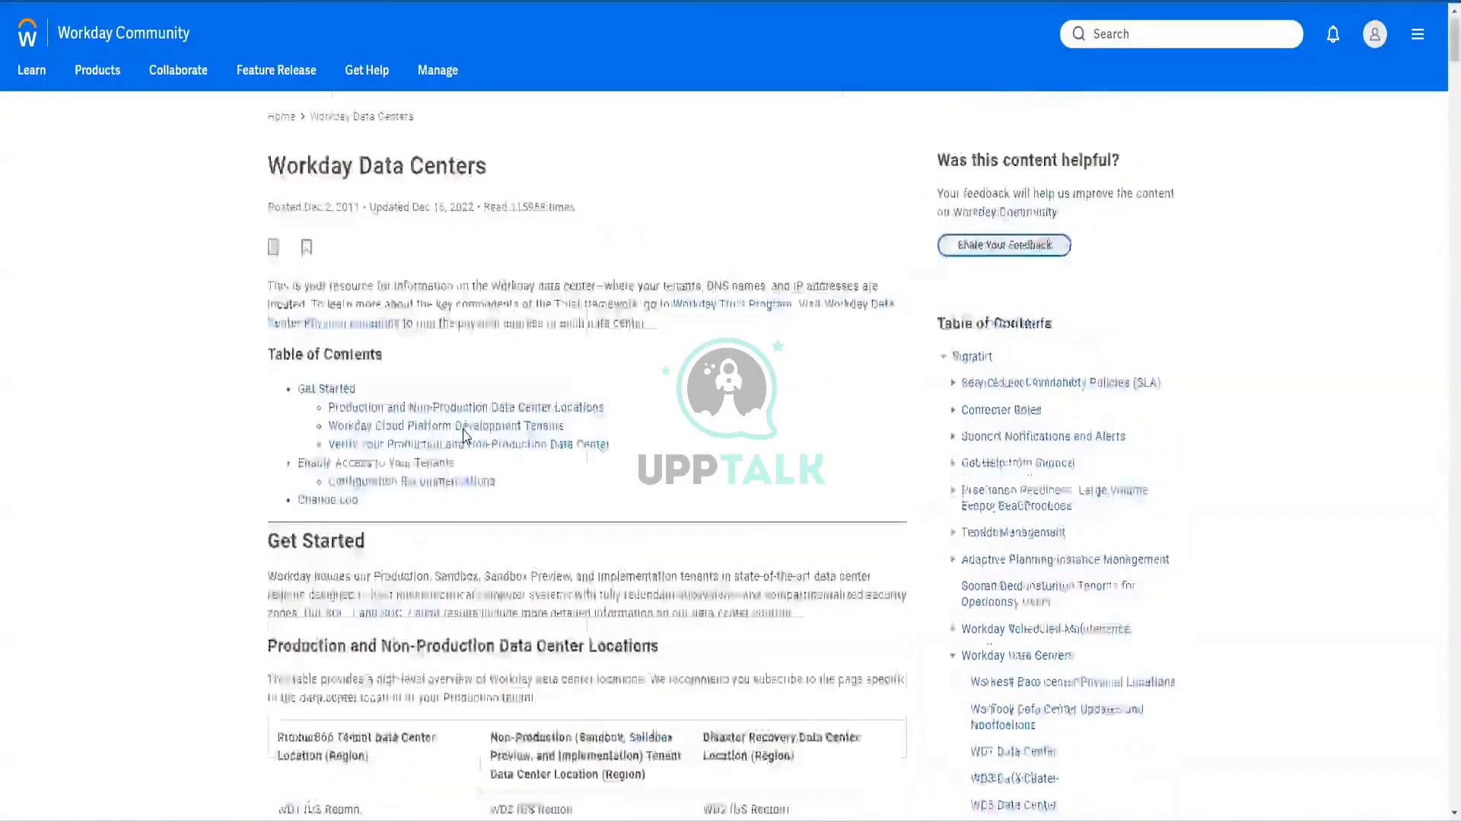
Review the data center locations table in the Workday Data Centers article and highlight the WD10 (AWS ca-central-1) production entry
{"action": "scroll", "coordinate": [248, 509], "scroll_direction": "down", "scroll_amount": 5}
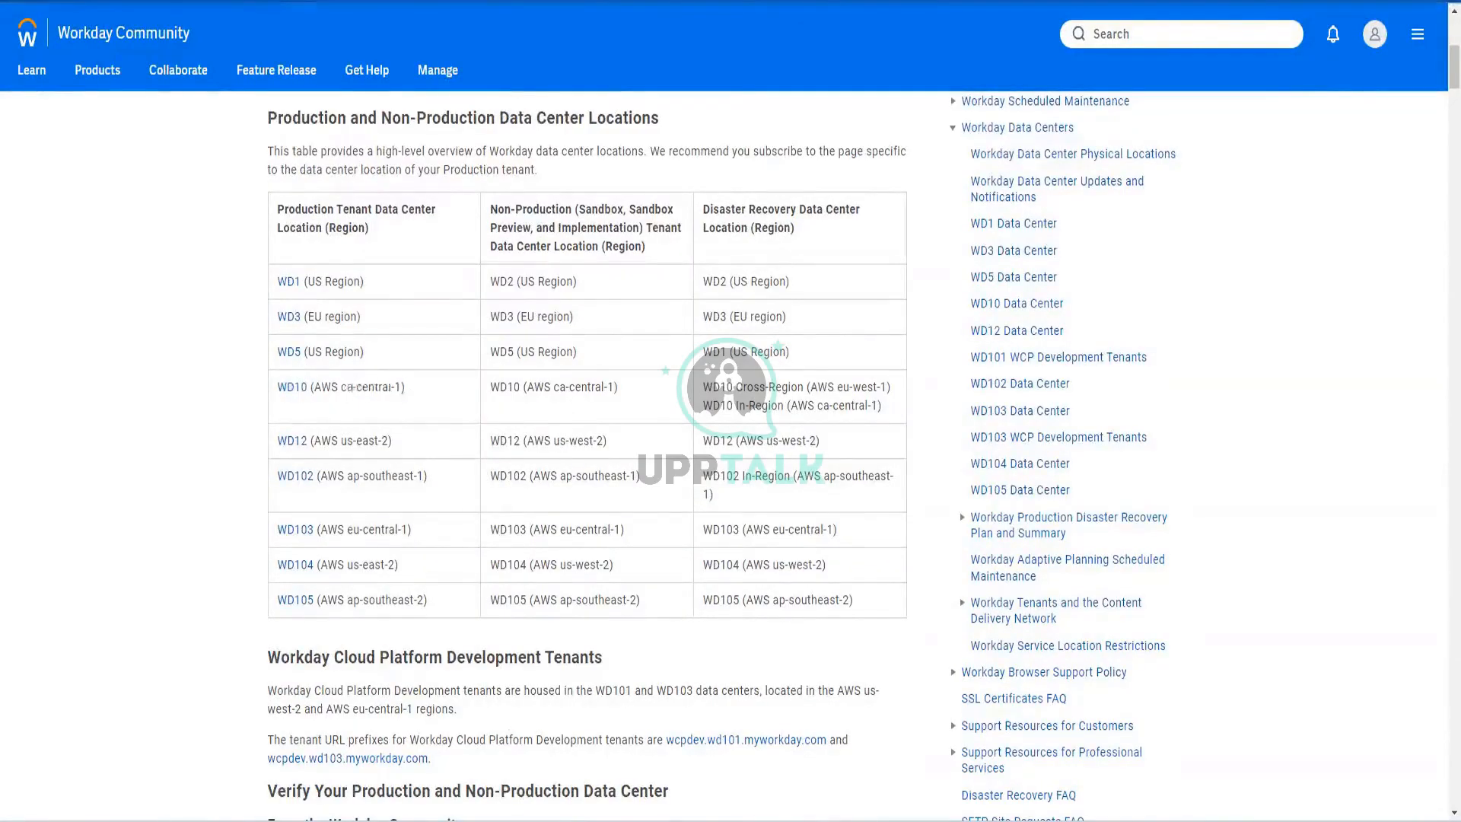
{"action": "left_click_drag", "start_coordinate": [424, 393], "coordinate": [278, 389]}
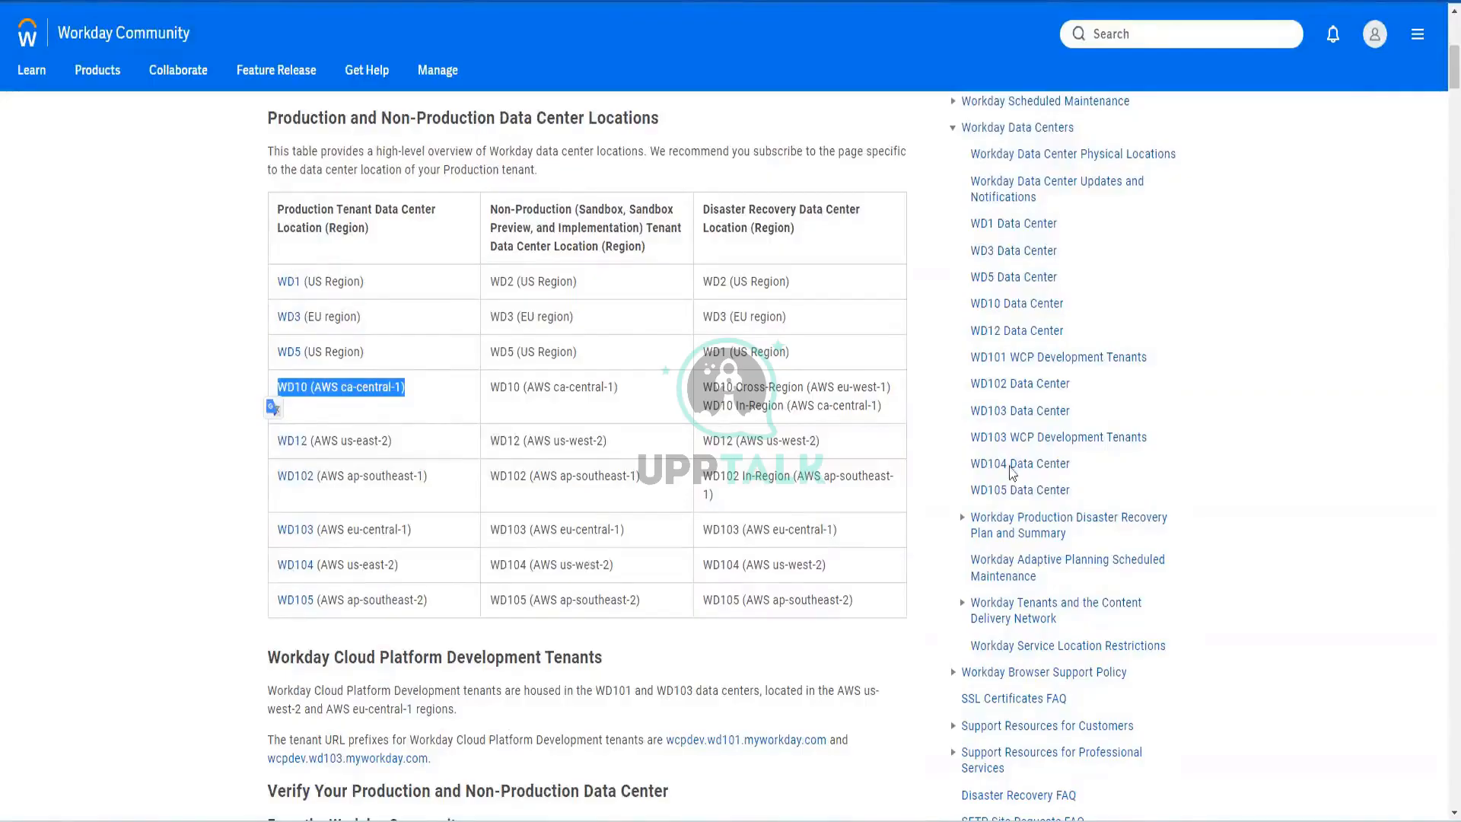
{"action": "scroll", "coordinate": [490, 536], "scroll_direction": "down", "scroll_amount": 3}
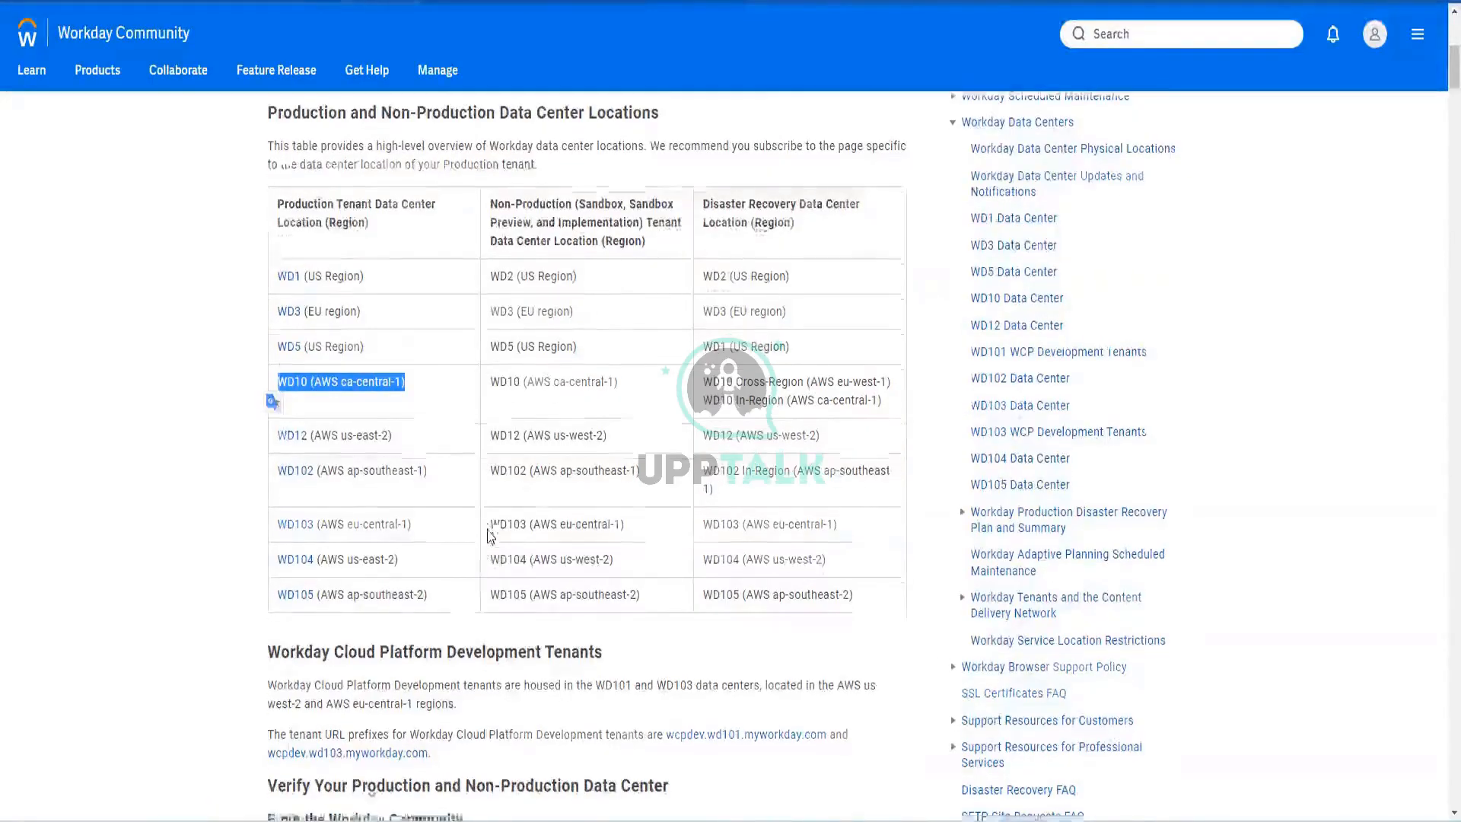
Examine the production and non-production tenant URL prefixes, the access recommendations and the comments in the Workday Data Centers article
{"action": "scroll", "coordinate": [489, 536], "scroll_direction": "down", "scroll_amount": 7}
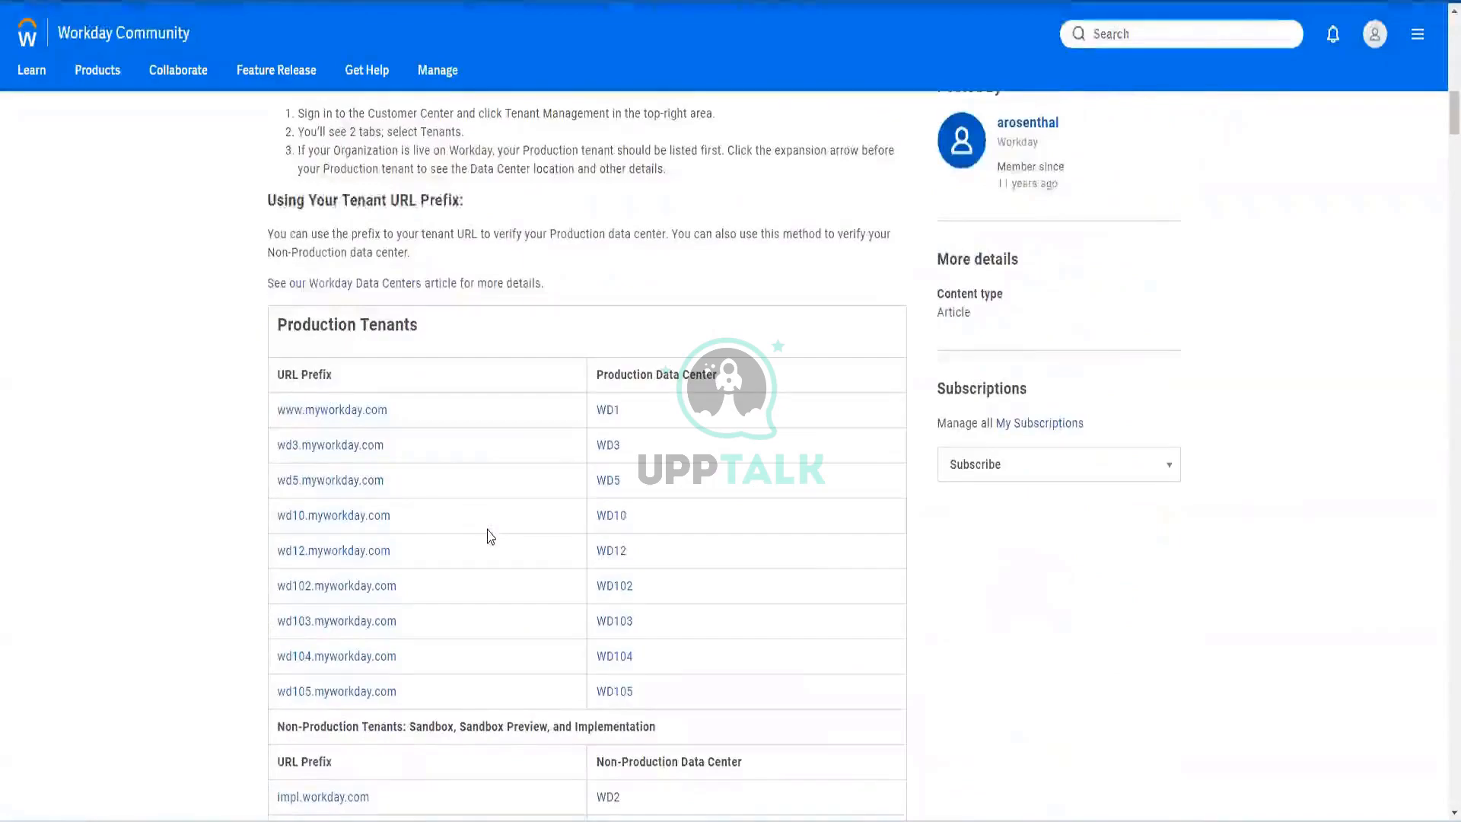
{"action": "scroll", "coordinate": [366, 435], "scroll_direction": "up", "scroll_amount": 7}
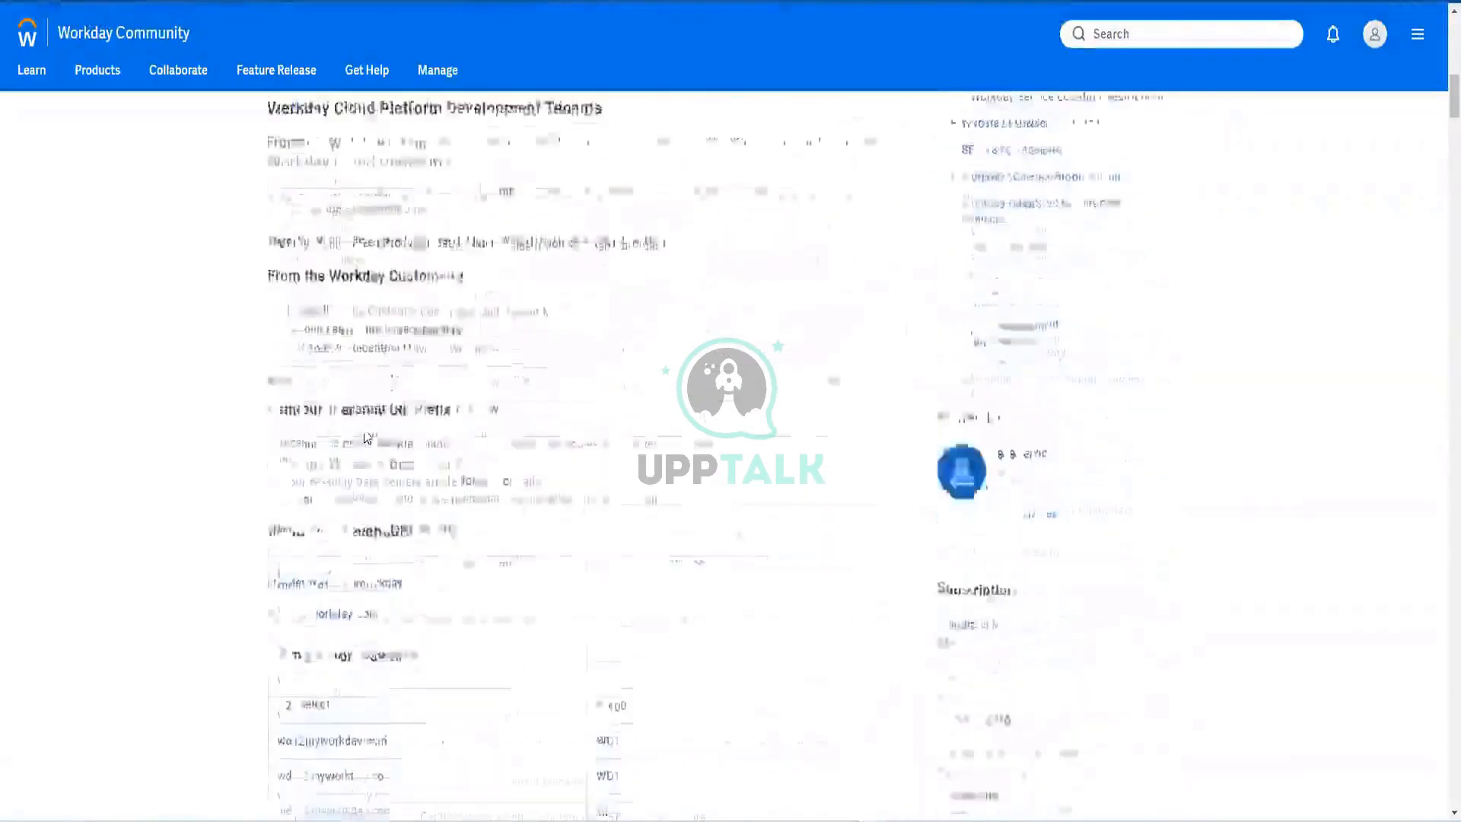
{"action": "scroll", "coordinate": [366, 438], "scroll_direction": "down", "scroll_amount": 5}
{"action": "scroll", "coordinate": [319, 586], "scroll_direction": "down", "scroll_amount": 1}
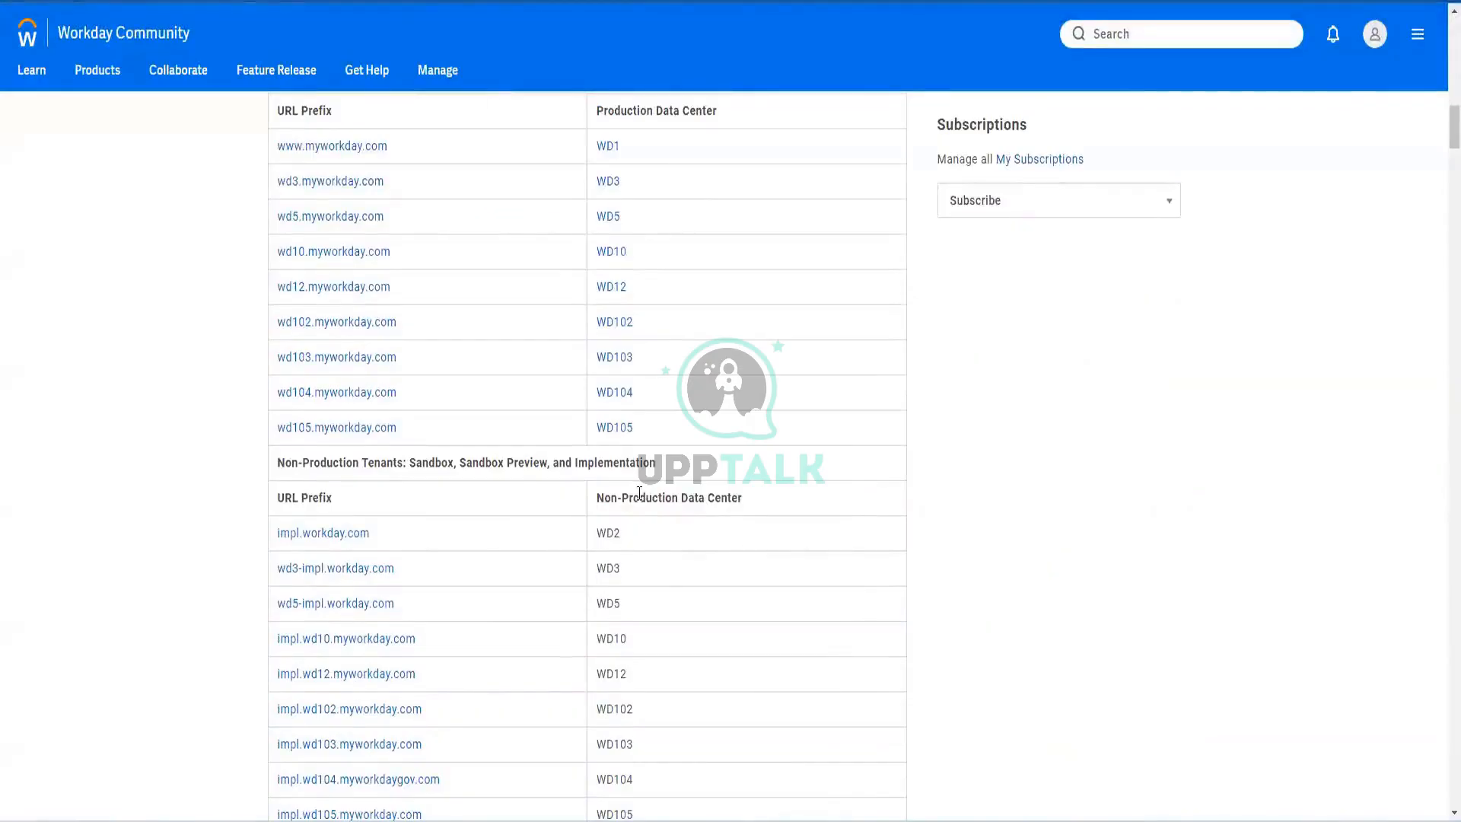
{"action": "scroll", "coordinate": [435, 517], "scroll_direction": "down", "scroll_amount": 10}
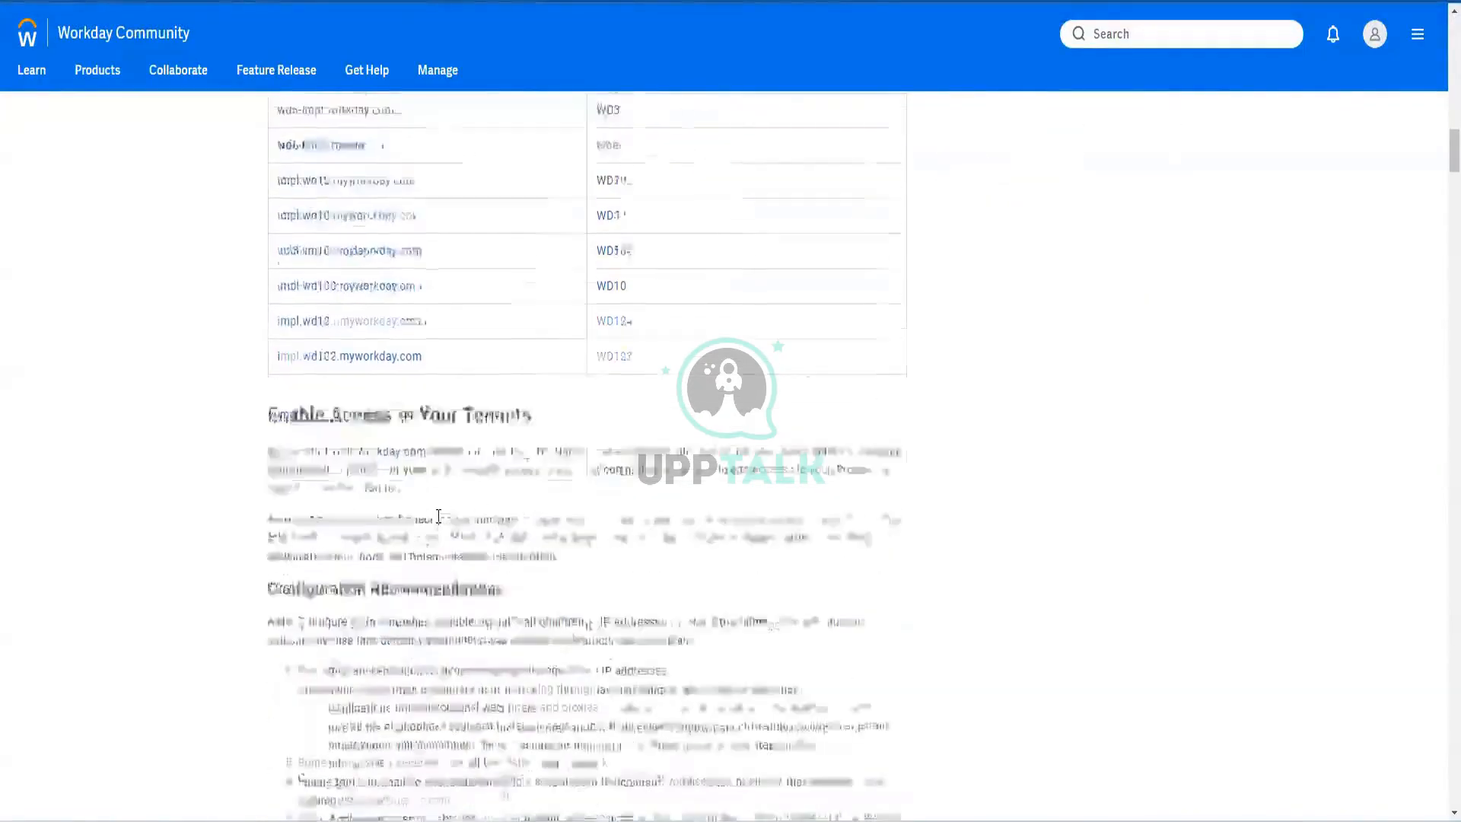
{"action": "scroll", "coordinate": [438, 516], "scroll_direction": "down", "scroll_amount": 10}
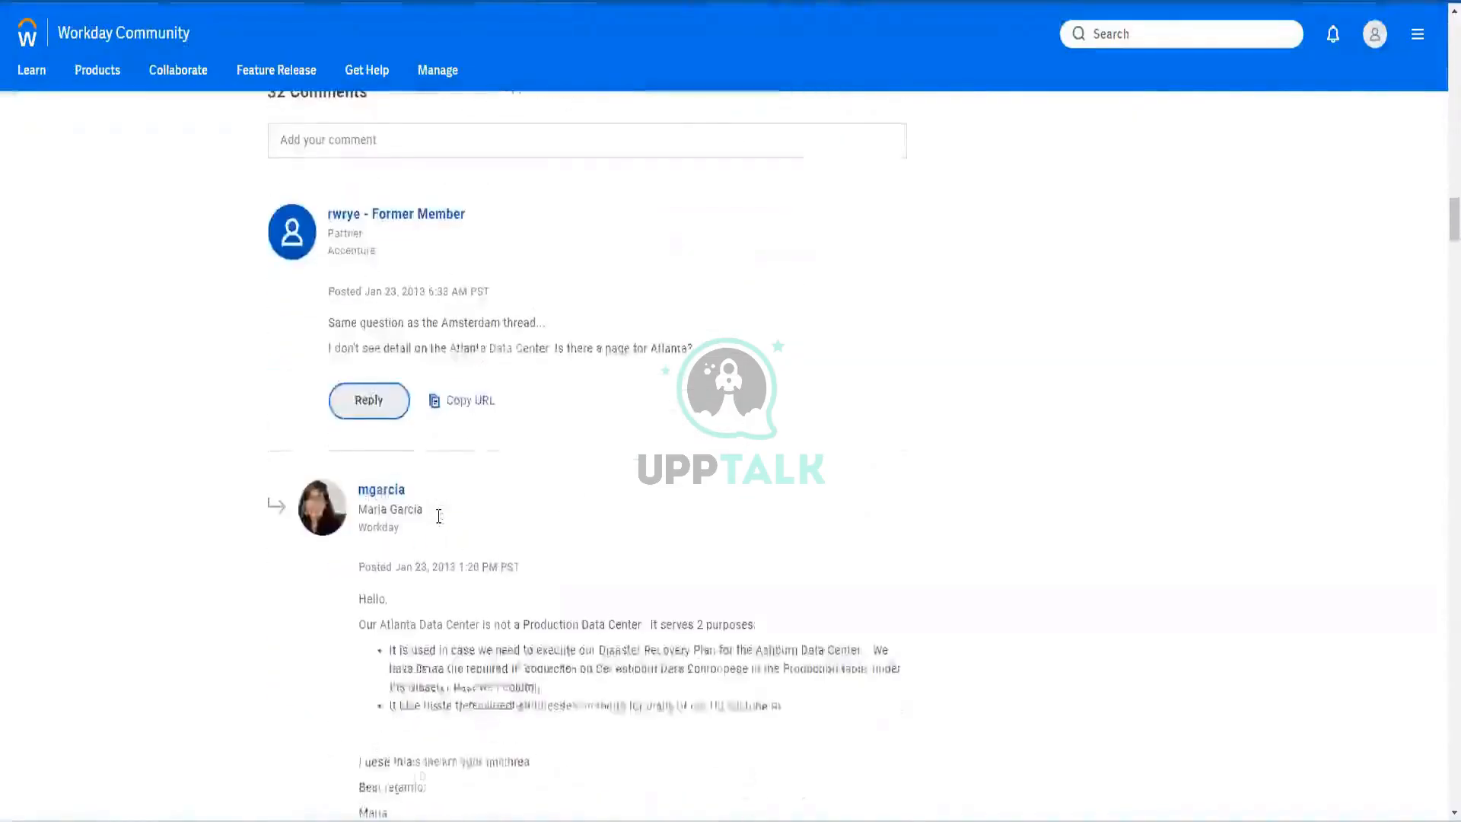
{"action": "scroll", "coordinate": [438, 516], "scroll_direction": "up", "scroll_amount": 12}
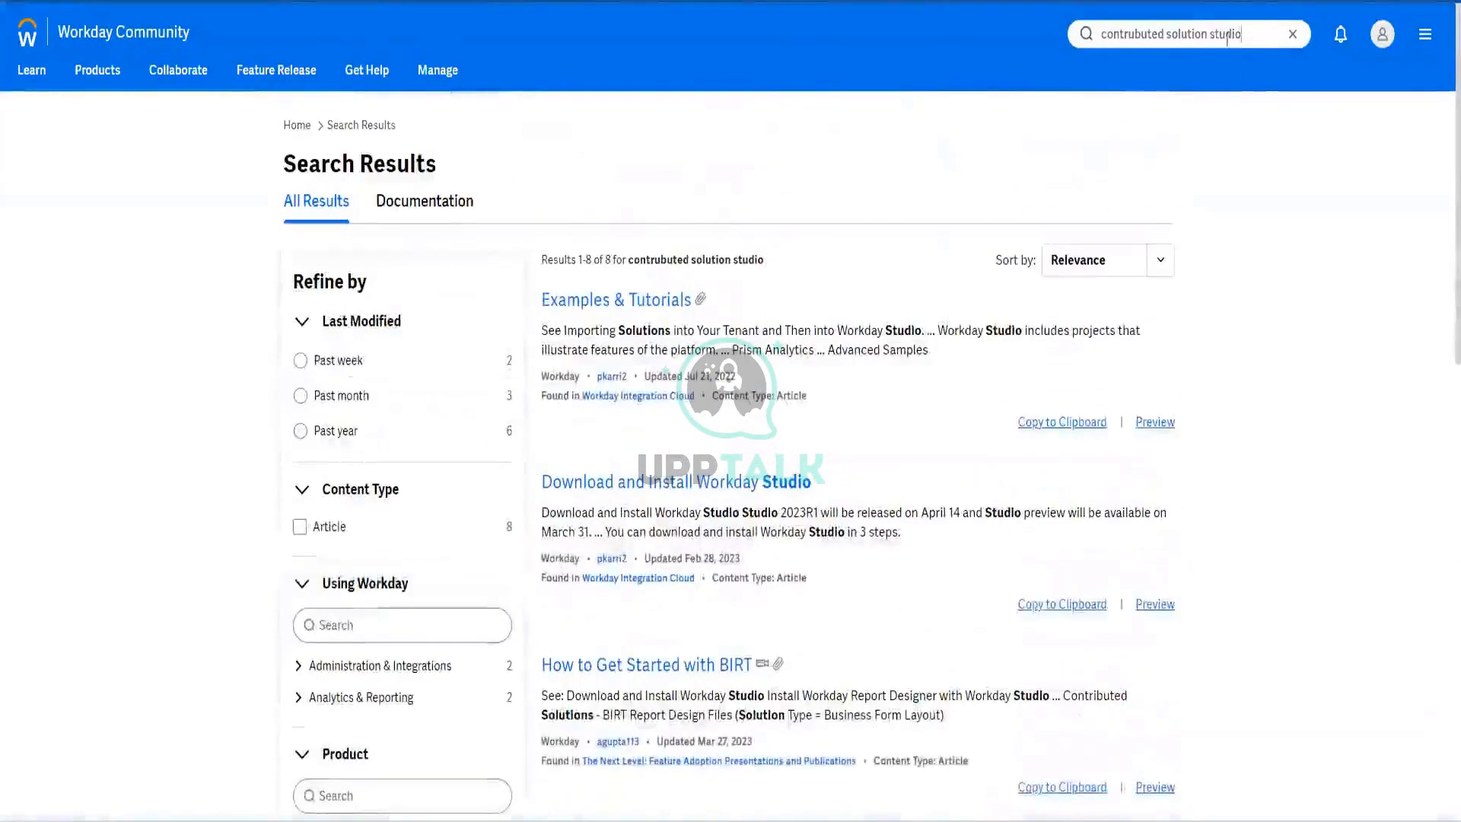
Replace the Workday Community search query with "Studio Clar Contributed" and run the search
{"action": "left_click_drag", "start_coordinate": [1242, 34], "coordinate": [890, 11]}
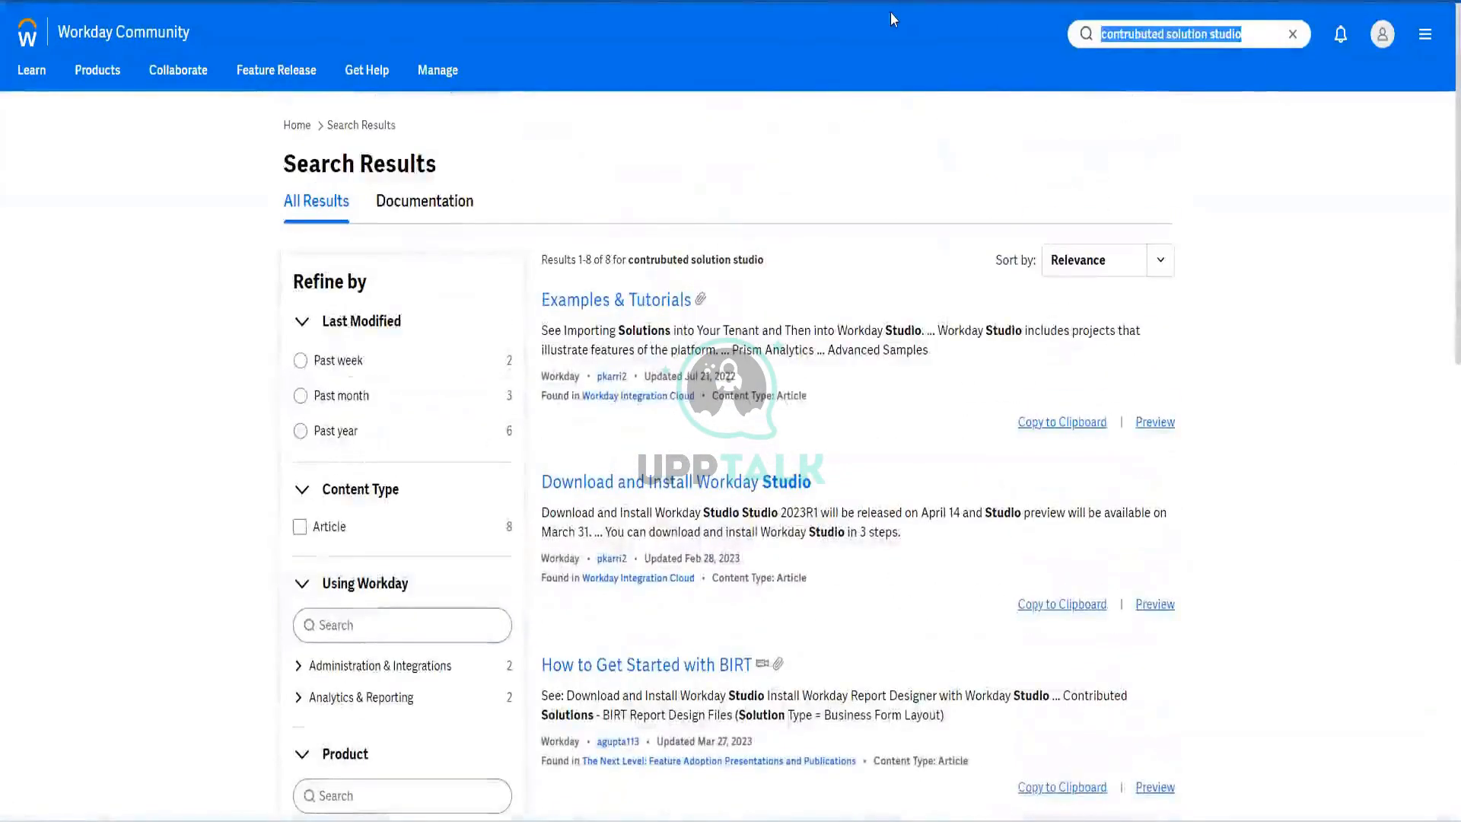
{"action": "type", "text": "Stud"}
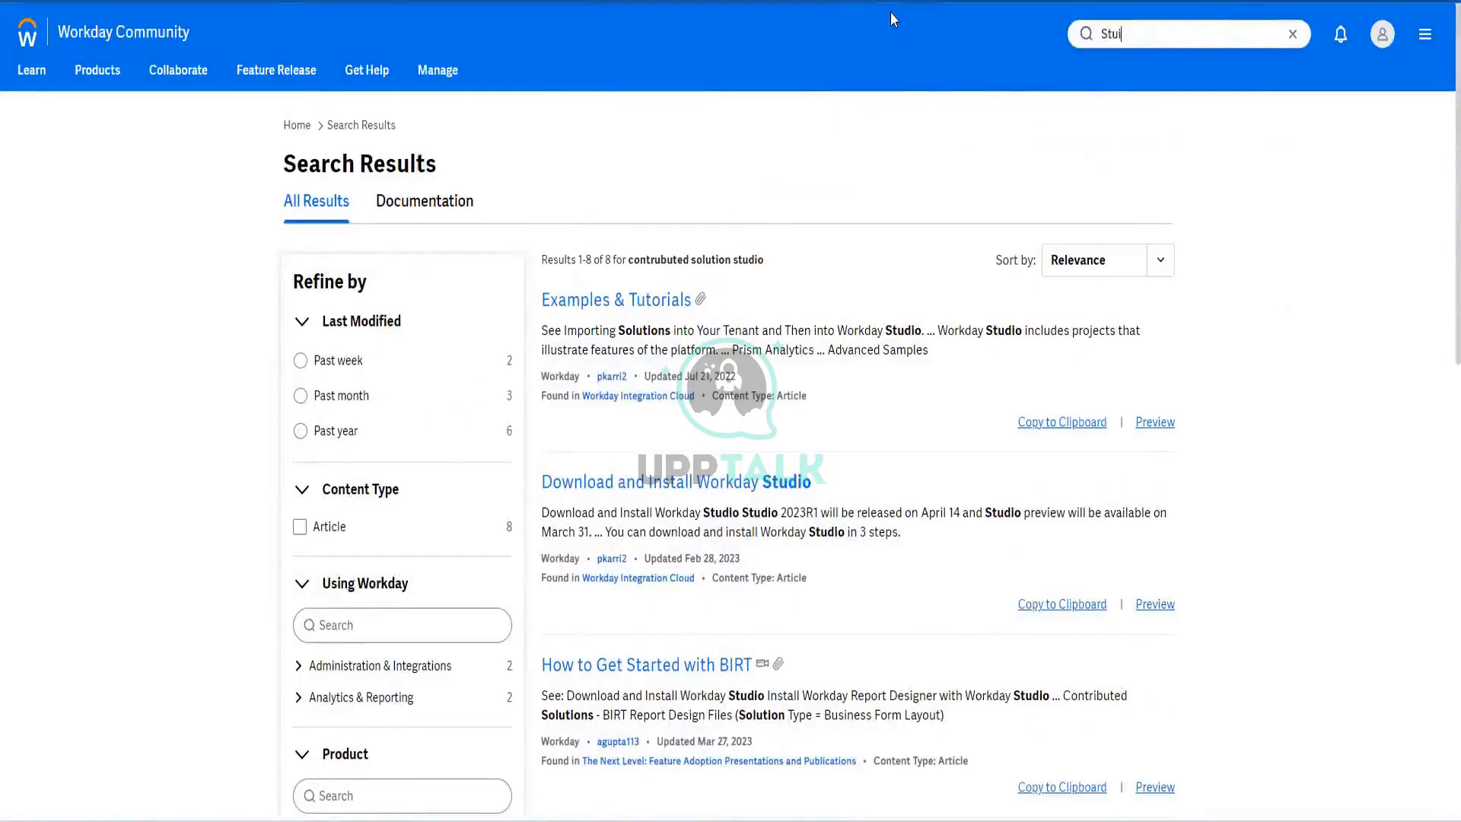
{"action": "key", "text": "BackSpace"}
{"action": "key", "text": "BackSpace"}
{"action": "key", "text": "BackSpace"}
{"action": "key", "text": "BackSpace"}
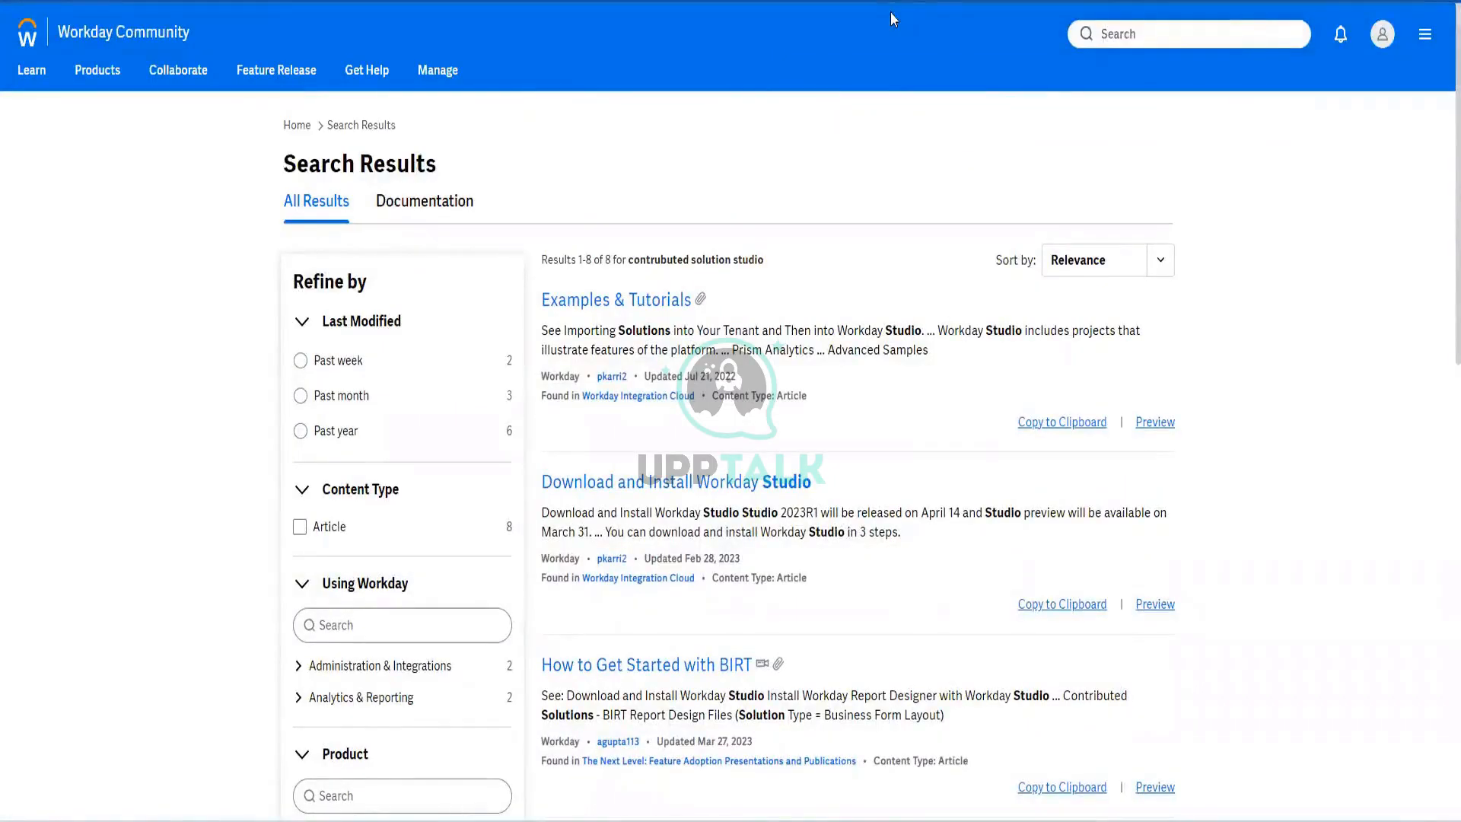
{"action": "type", "text": "Studio Clar Contributed"}
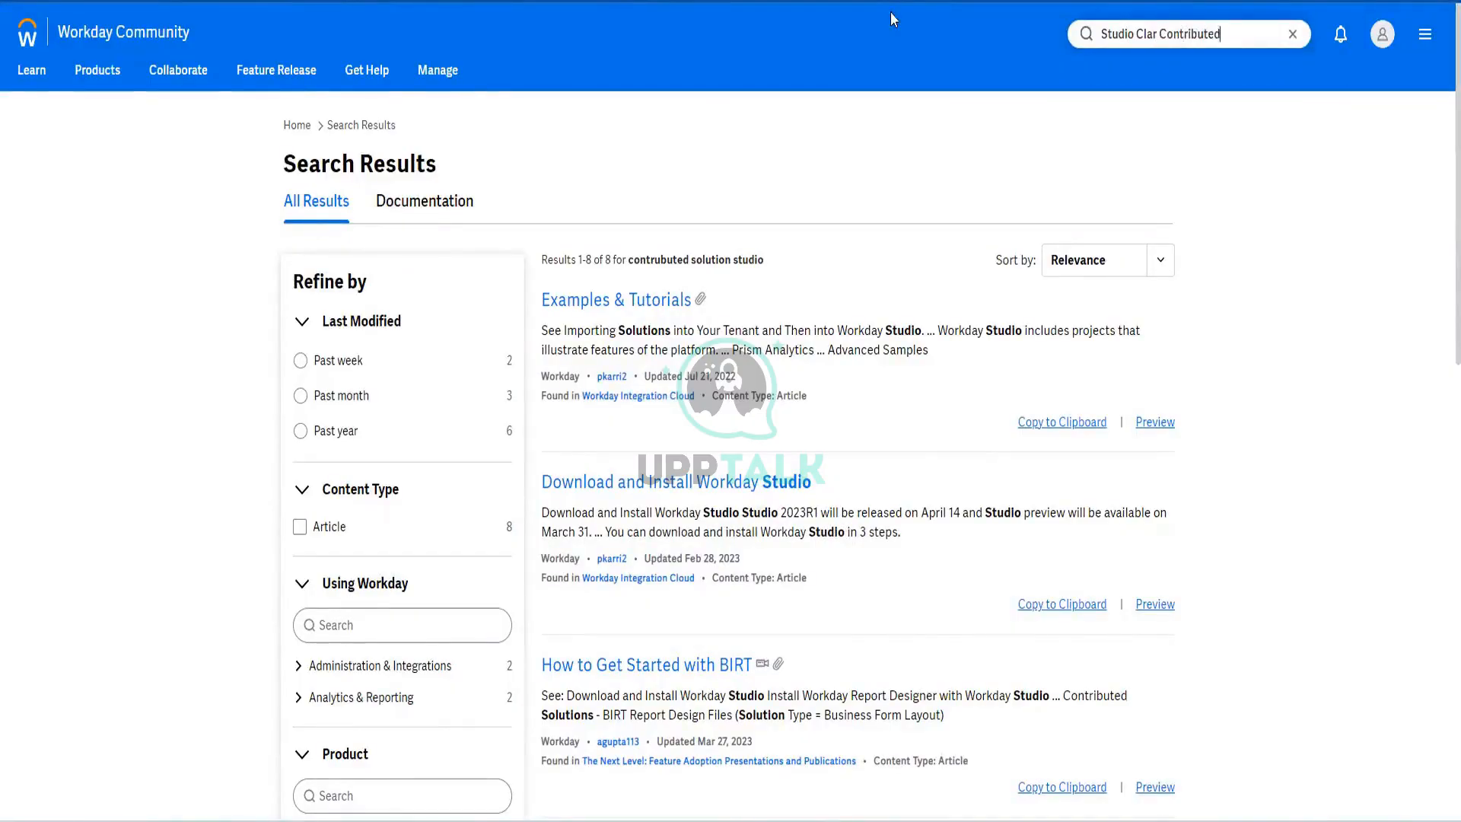
{"action": "key", "text": "Return"}
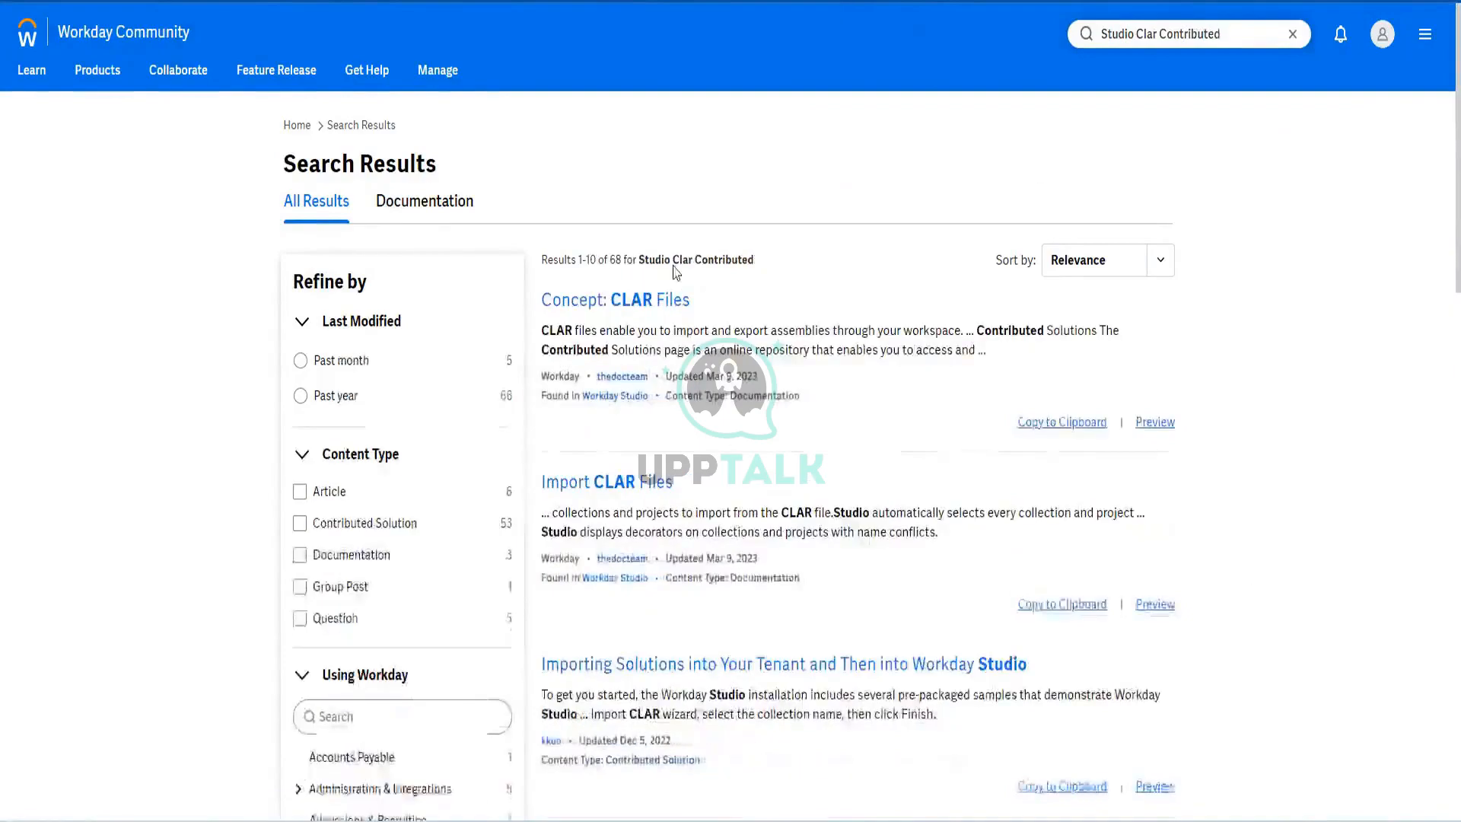
Browse the first page of search results and open the Concept: CLAR Files result in a new tab
{"action": "scroll", "coordinate": [733, 518], "scroll_direction": "down", "scroll_amount": 2}
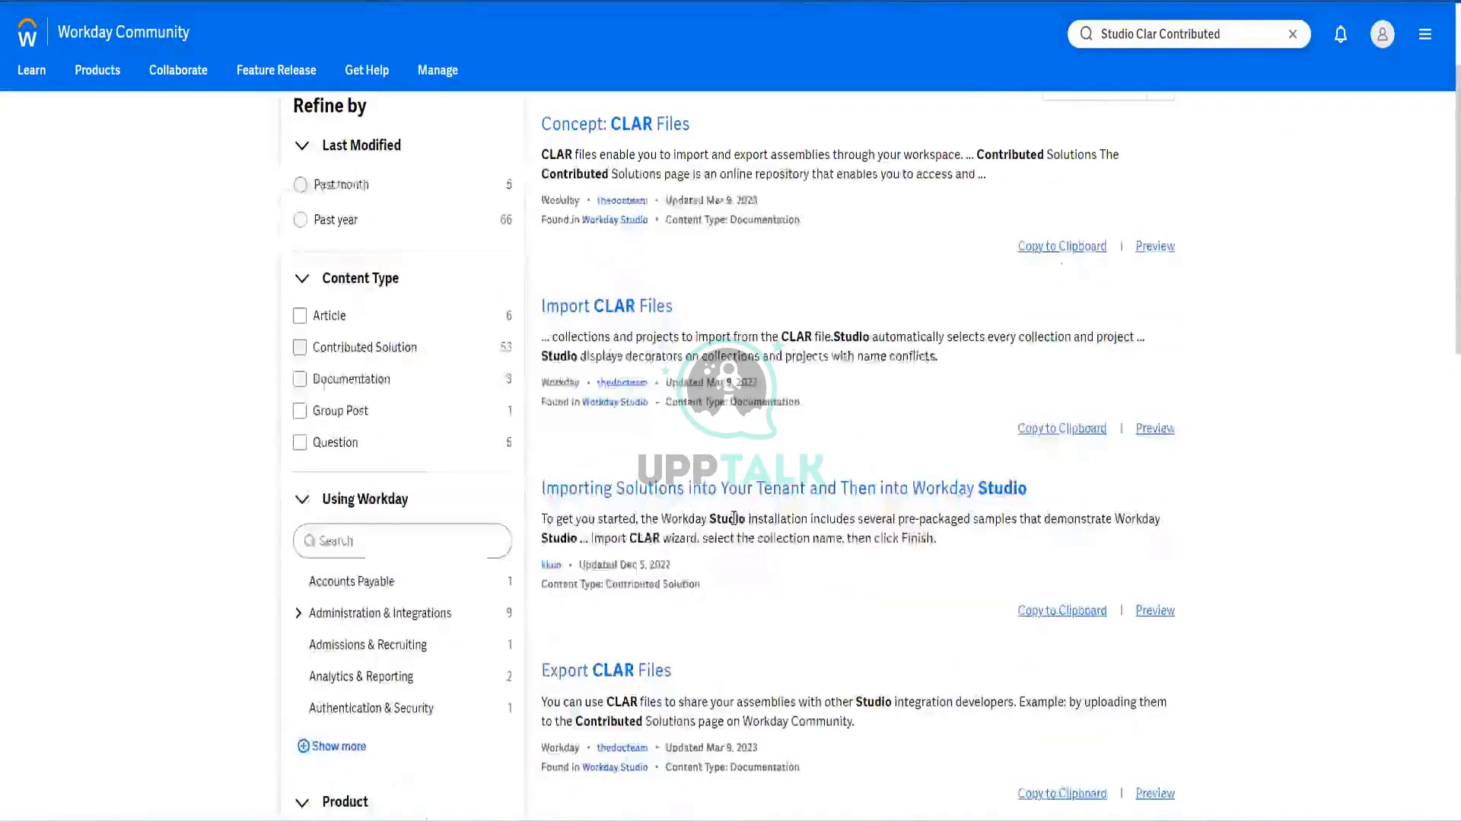
{"action": "scroll", "coordinate": [735, 509], "scroll_direction": "down", "scroll_amount": 3}
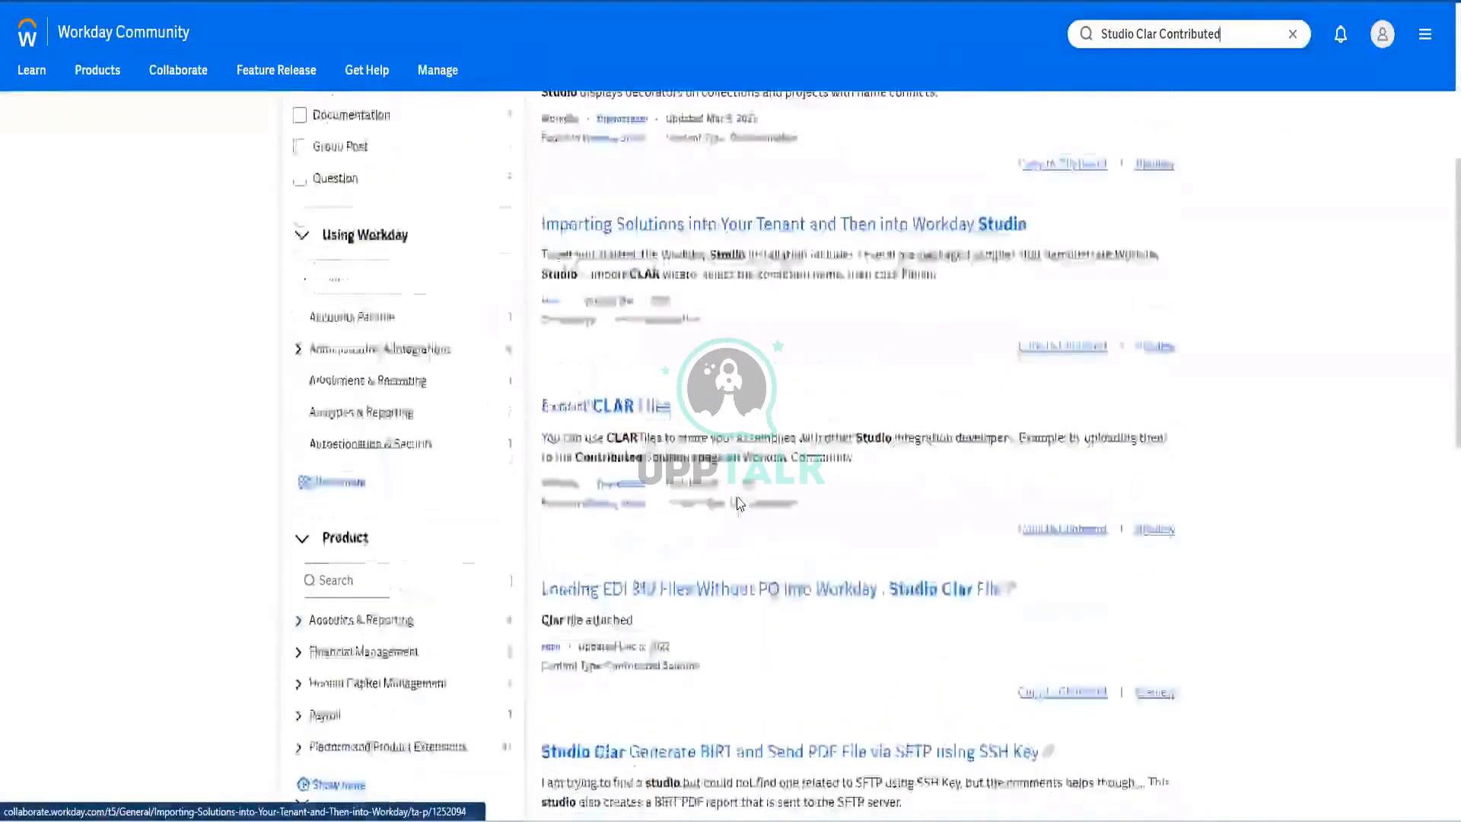
{"action": "scroll", "coordinate": [737, 504], "scroll_direction": "down", "scroll_amount": 9}
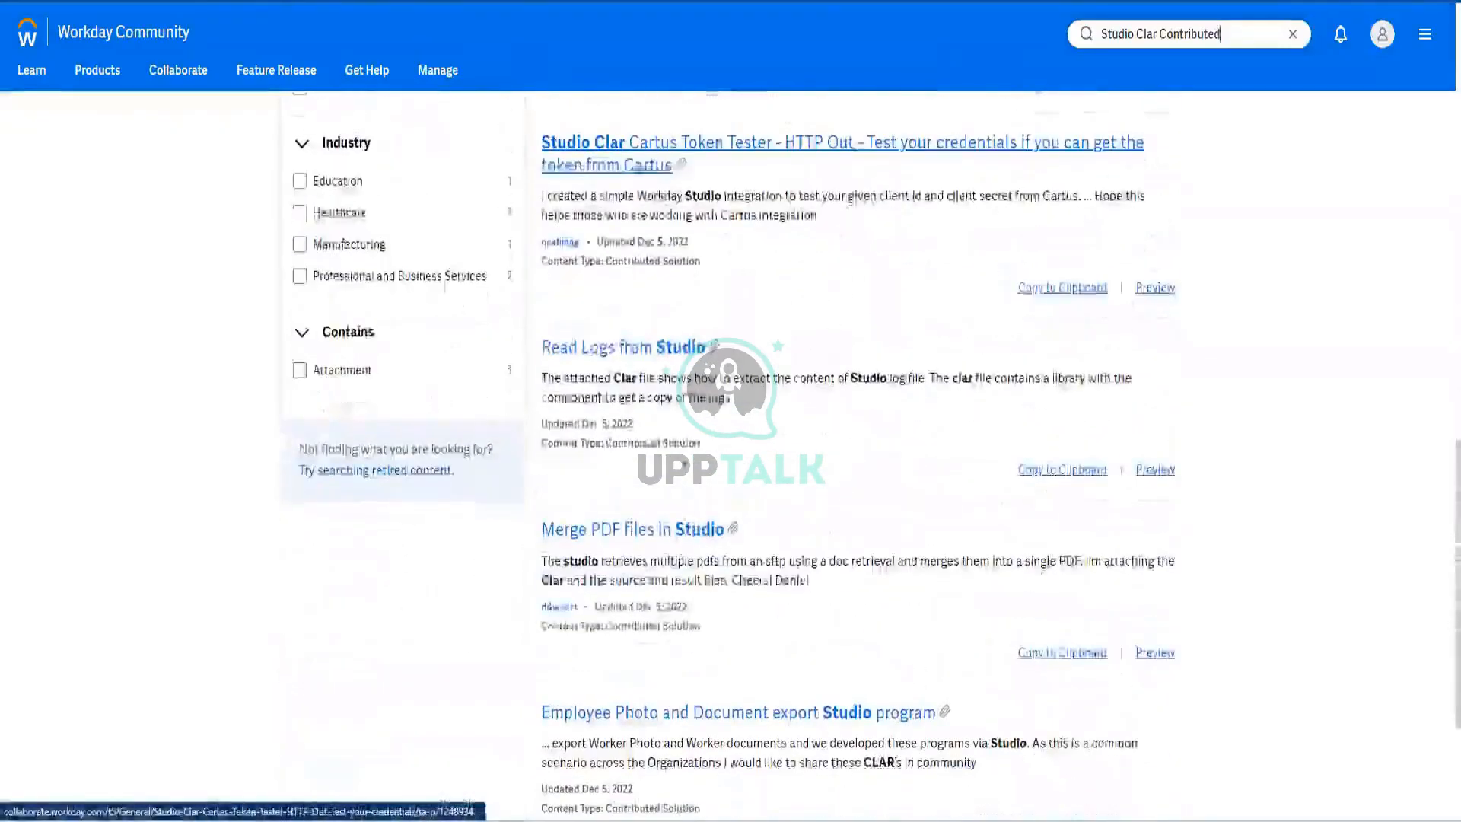
{"action": "scroll", "coordinate": [685, 515], "scroll_direction": "down", "scroll_amount": 3}
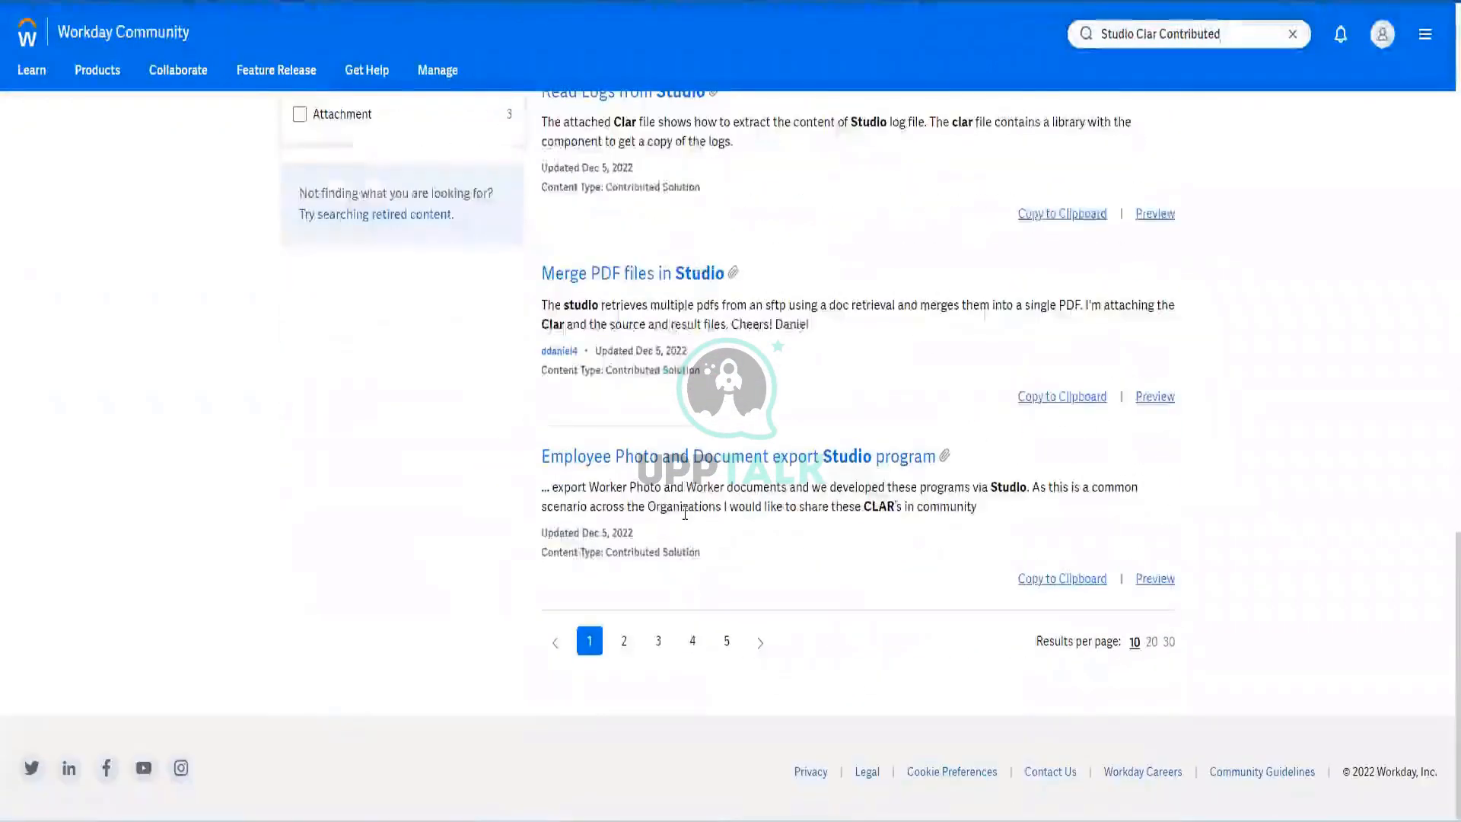
{"action": "scroll", "coordinate": [685, 514], "scroll_direction": "up", "scroll_amount": 15}
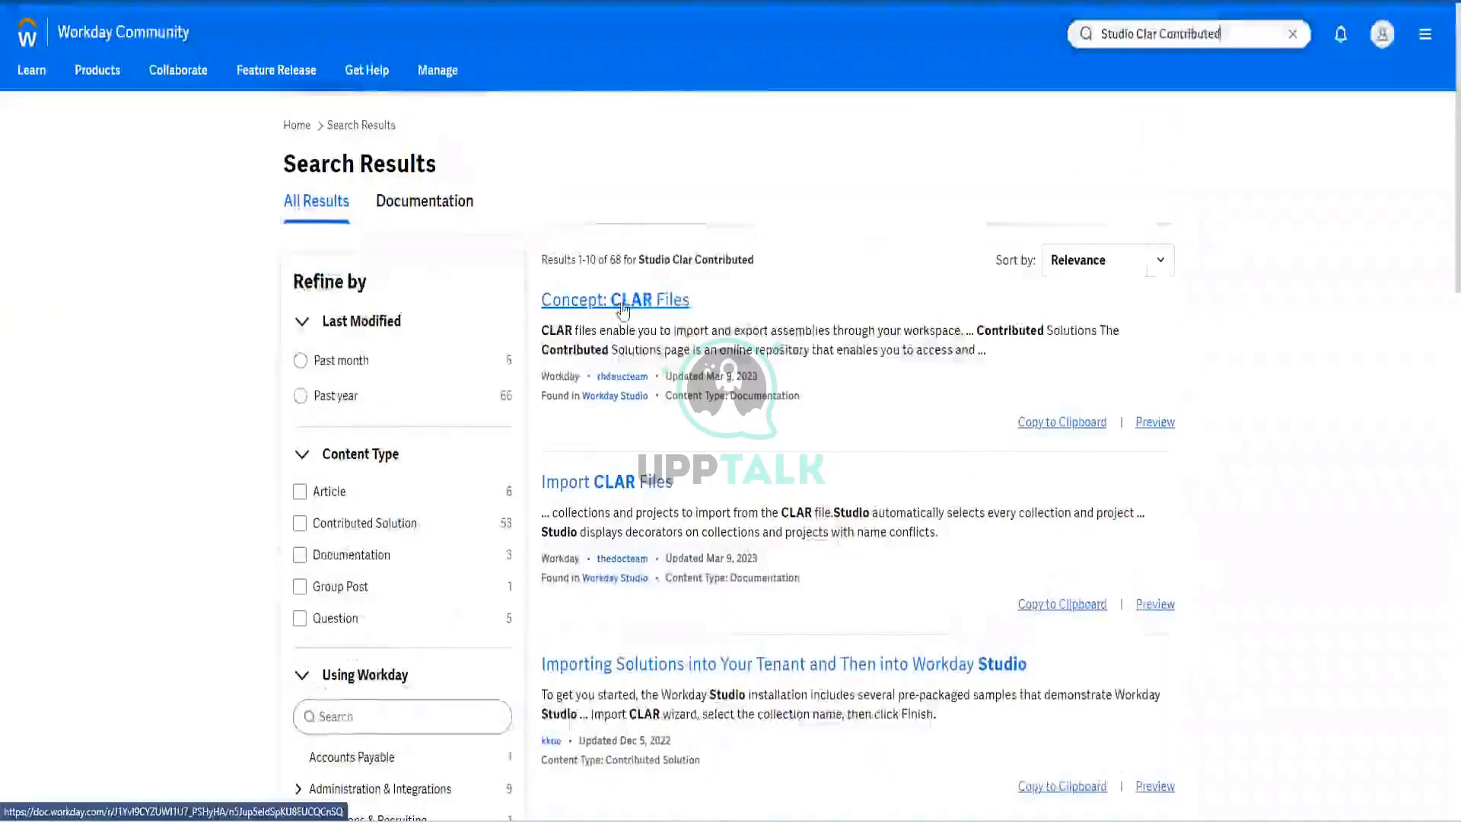
{"action": "right_click", "coordinate": [622, 305]}
{"action": "left_click", "coordinate": [680, 321]}
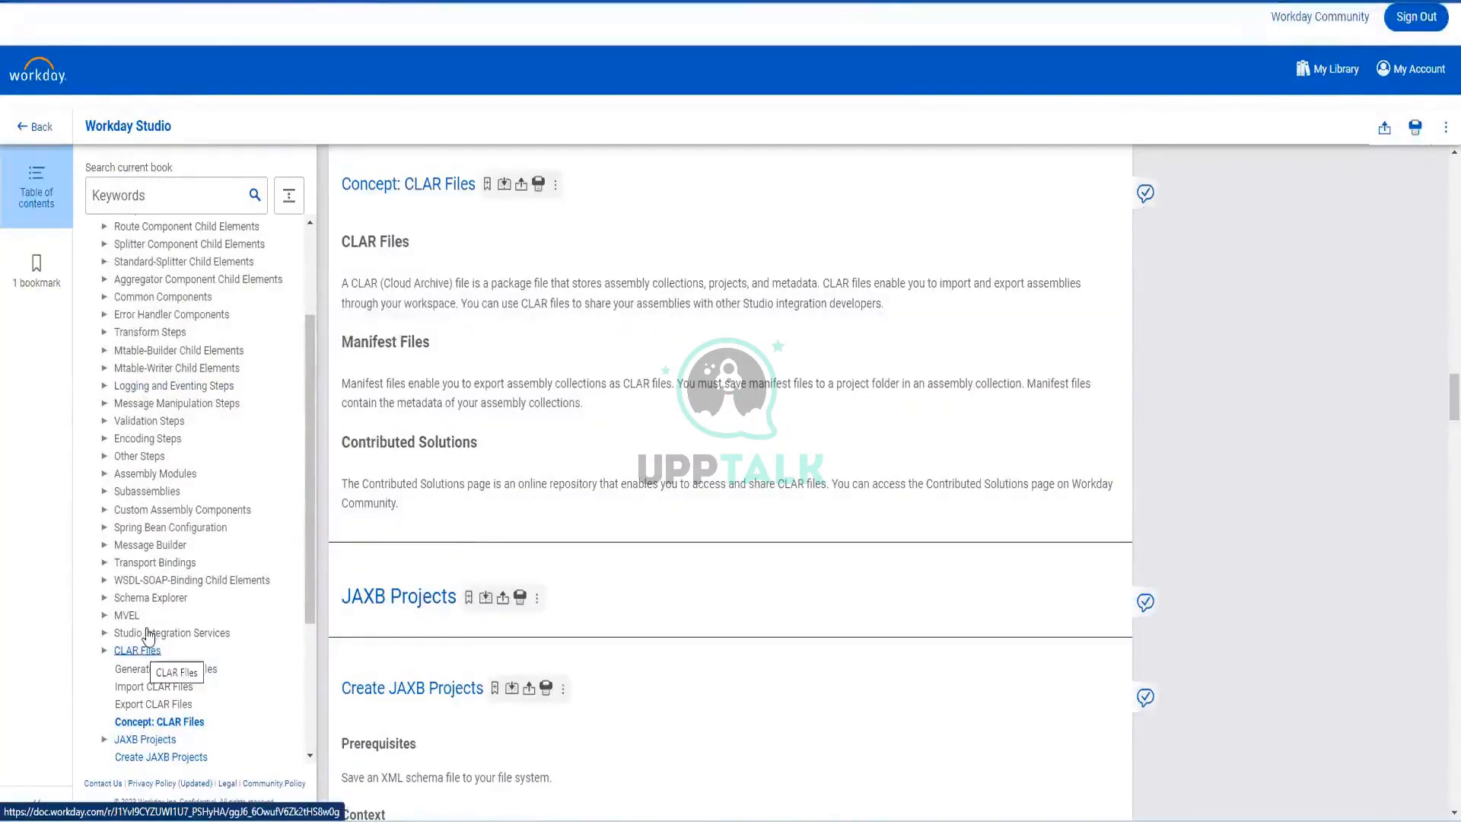
Look through the Workday Studio book's table of contents and expand Sample Assemblies to view its examples
{"action": "scroll", "coordinate": [152, 630], "scroll_direction": "up", "scroll_amount": 3}
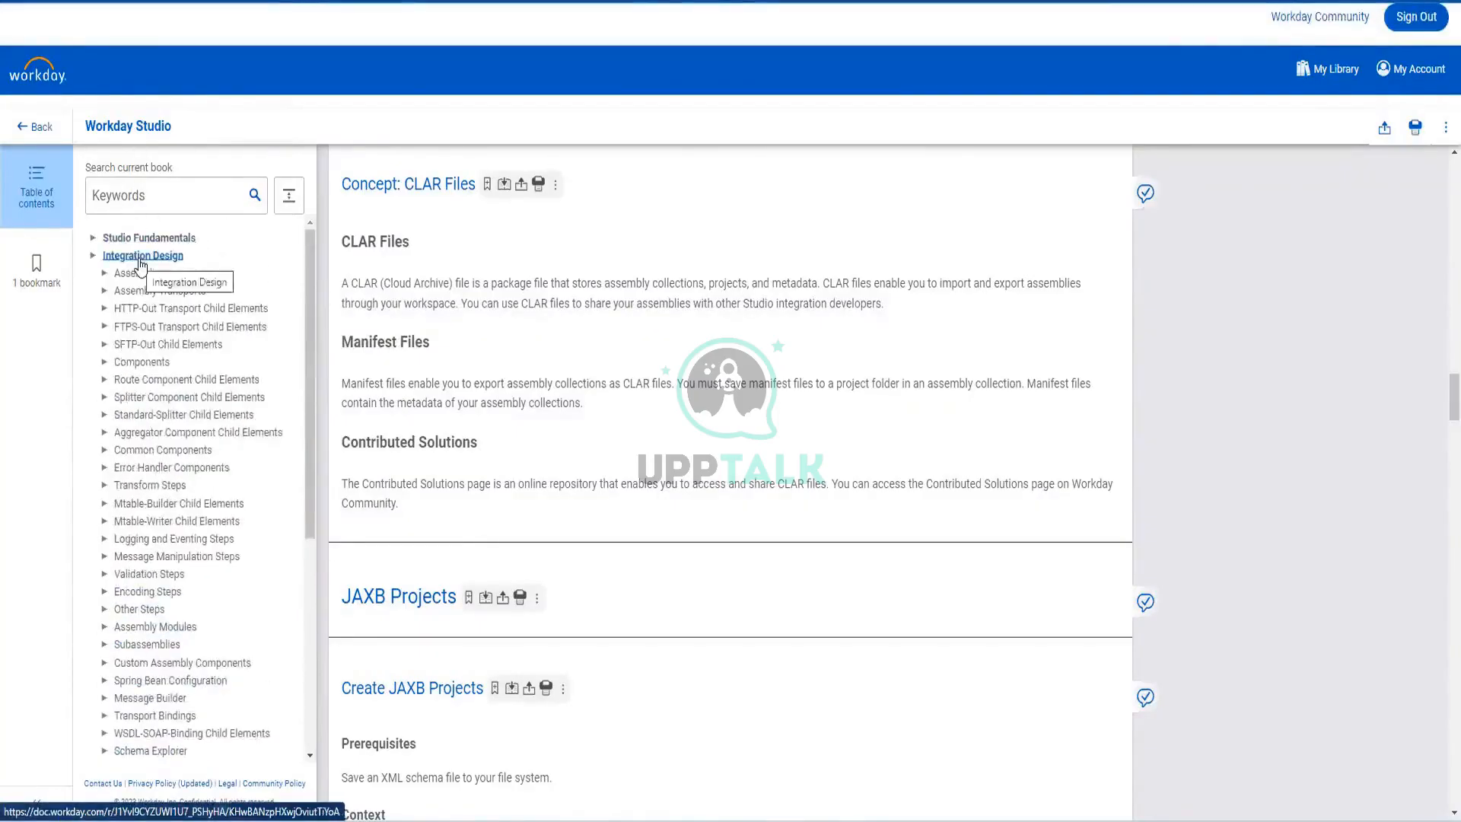
{"action": "scroll", "coordinate": [166, 633], "scroll_direction": "down", "scroll_amount": 5}
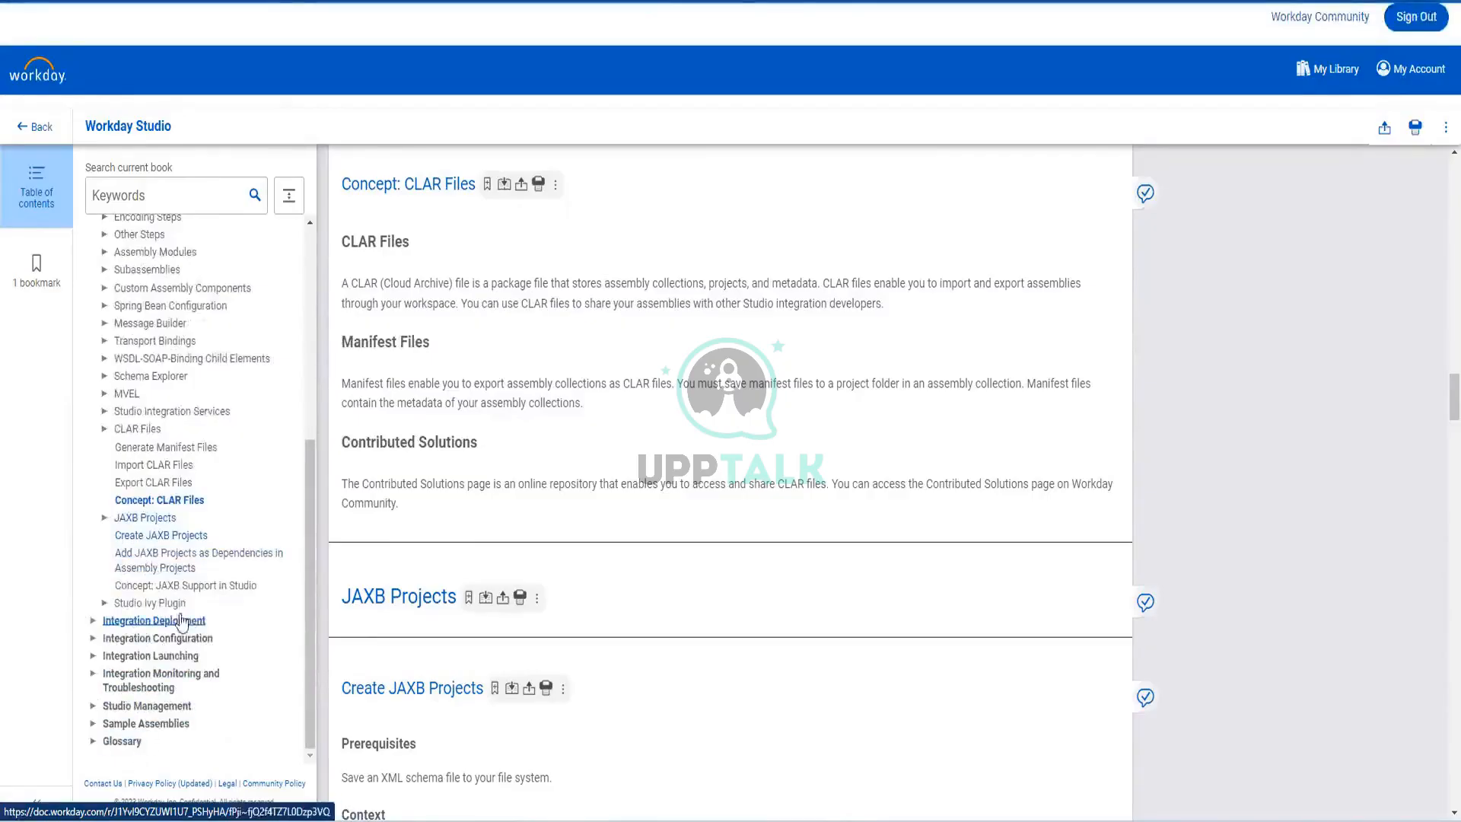
{"action": "left_click", "coordinate": [92, 724]}
{"action": "scroll", "coordinate": [213, 593], "scroll_direction": "down", "scroll_amount": 4}
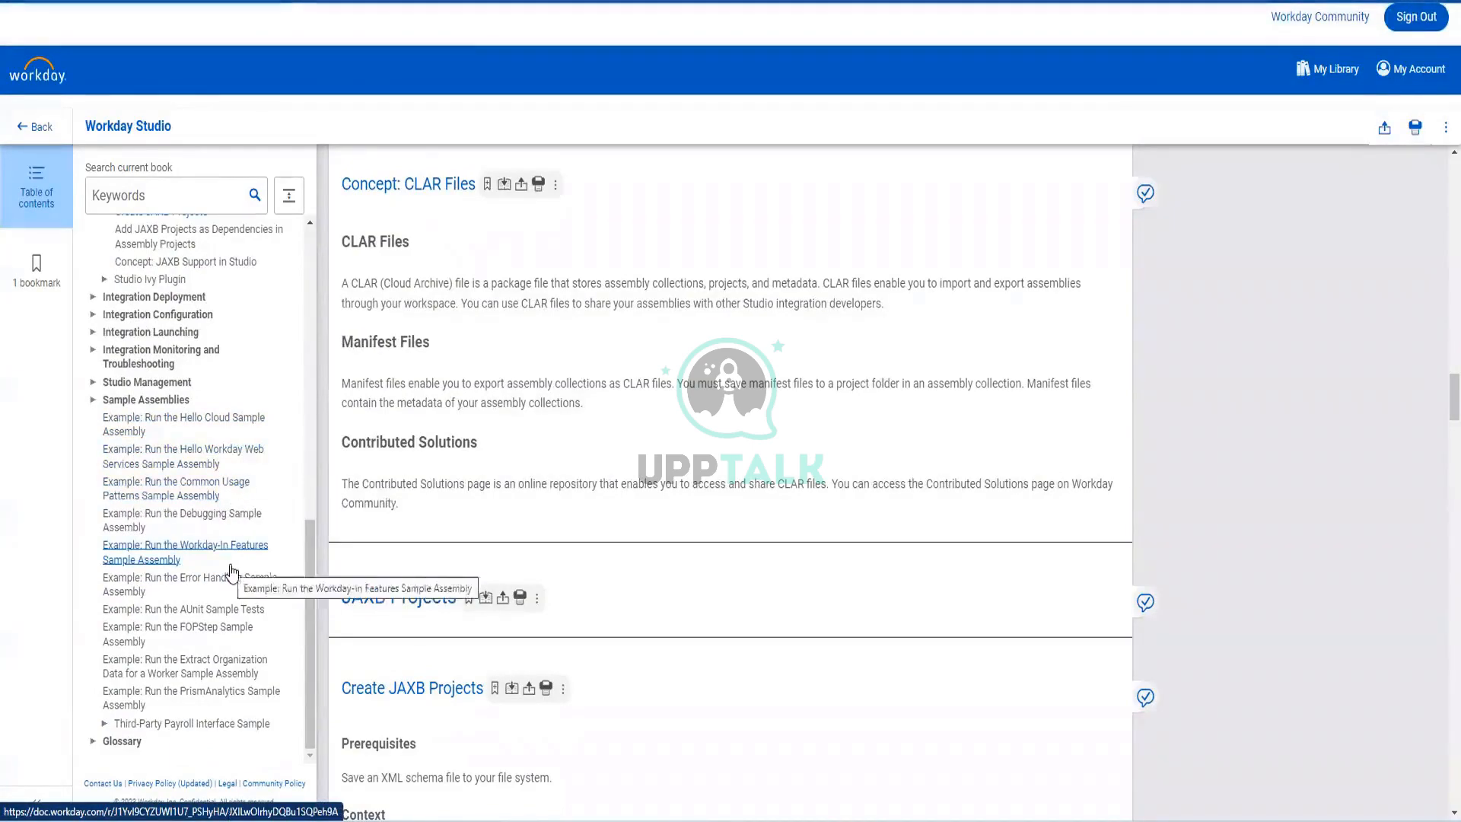
Open the Third-Party Payroll Interface Sample topic and review the steps for running the payroll interface sample
{"action": "left_click", "coordinate": [231, 724]}
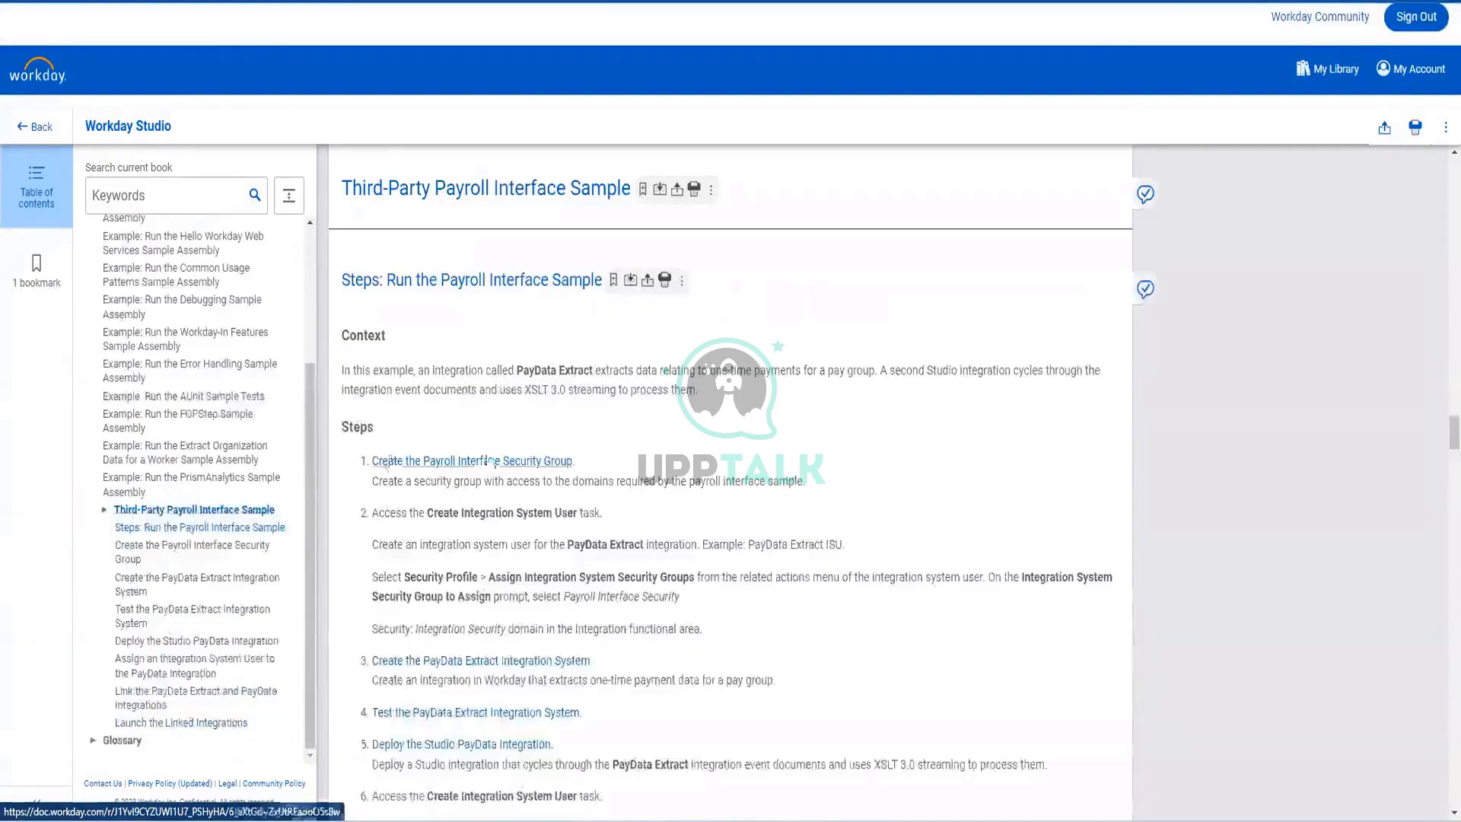
{"action": "left_click", "coordinate": [490, 461]}
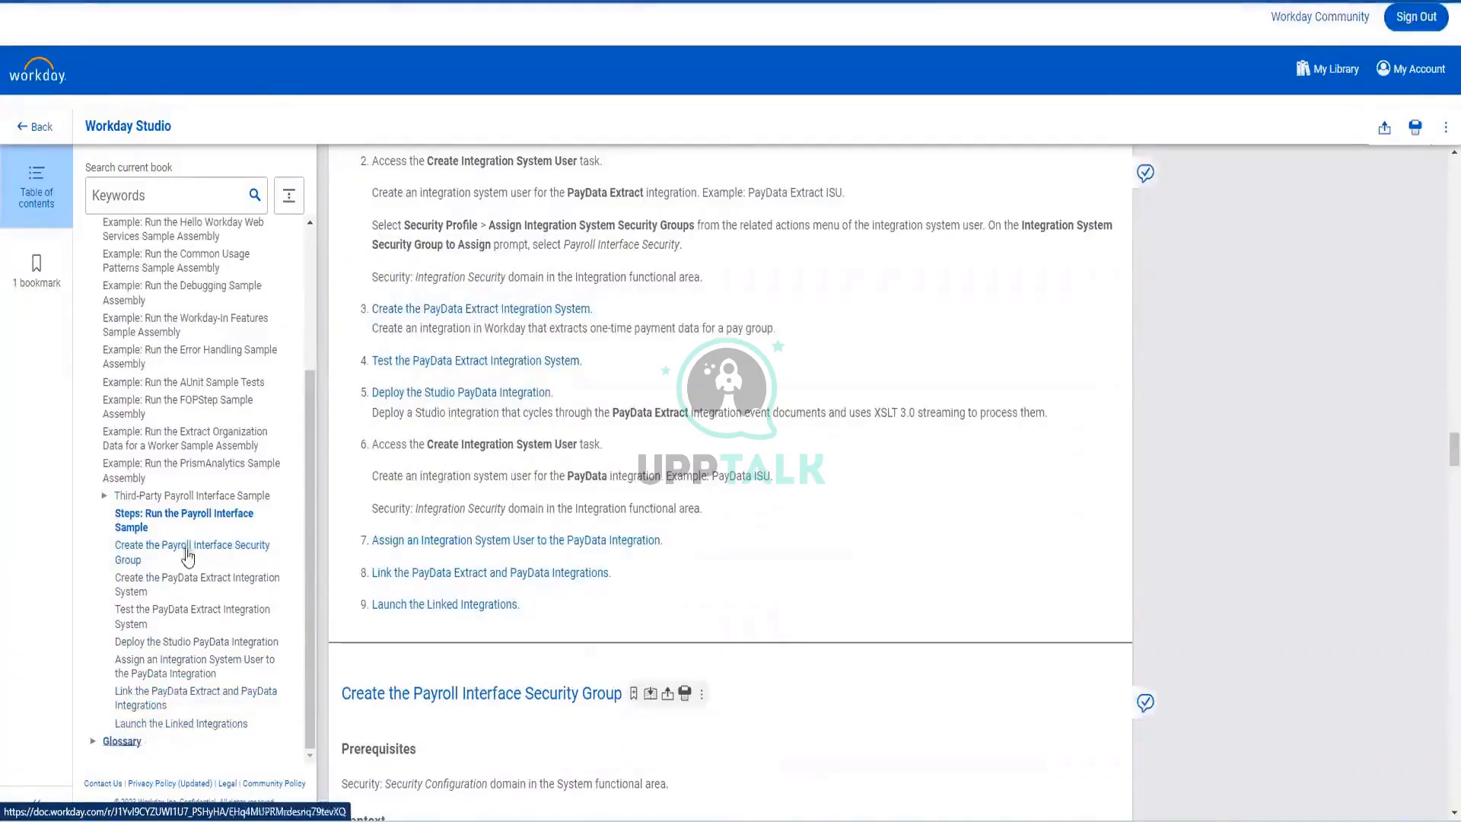
{"action": "scroll", "coordinate": [171, 506], "scroll_direction": "up", "scroll_amount": 3}
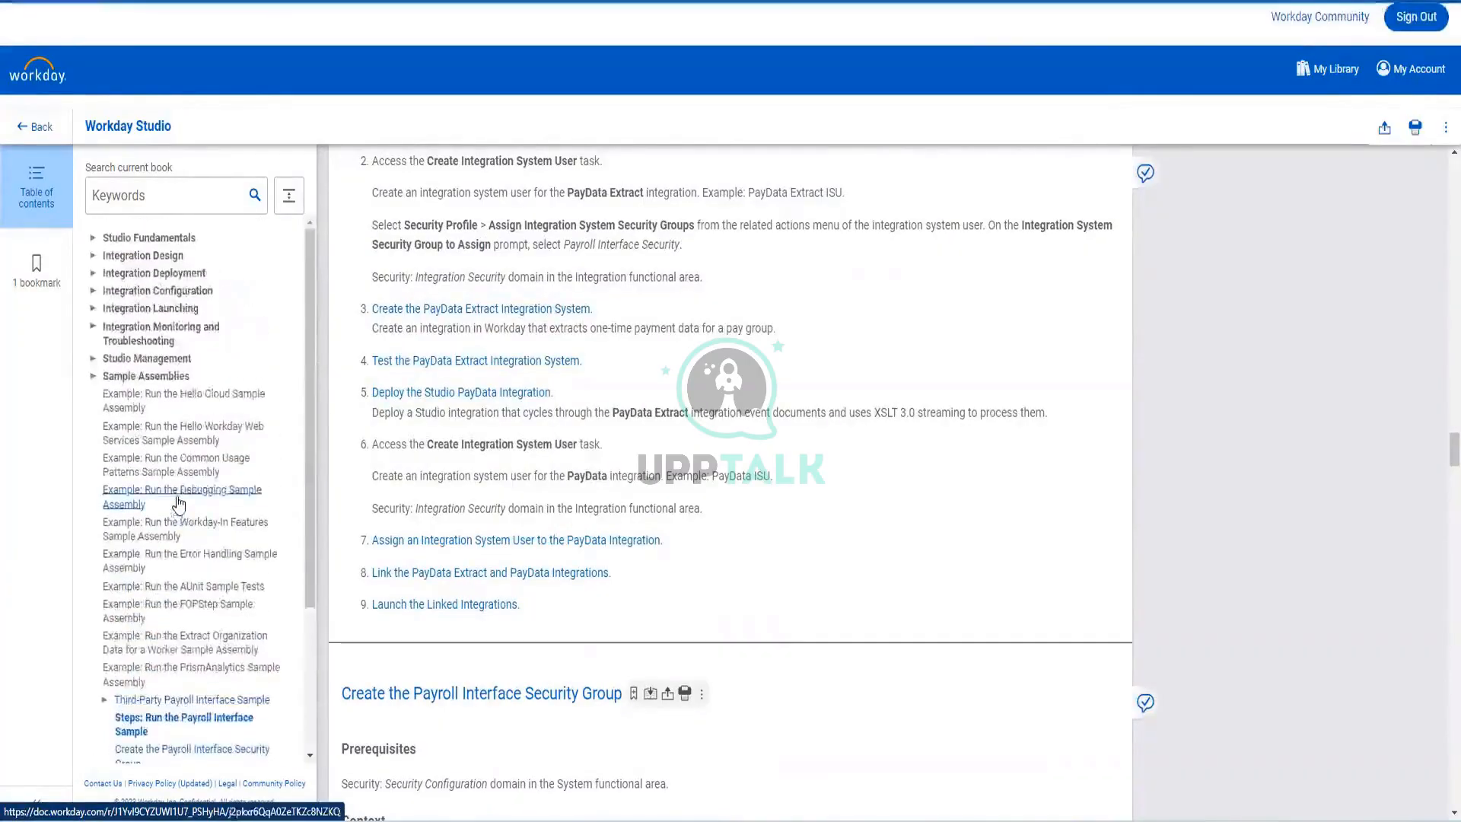
Search the Workday Studio book for "contributed"
{"action": "left_click", "coordinate": [216, 204]}
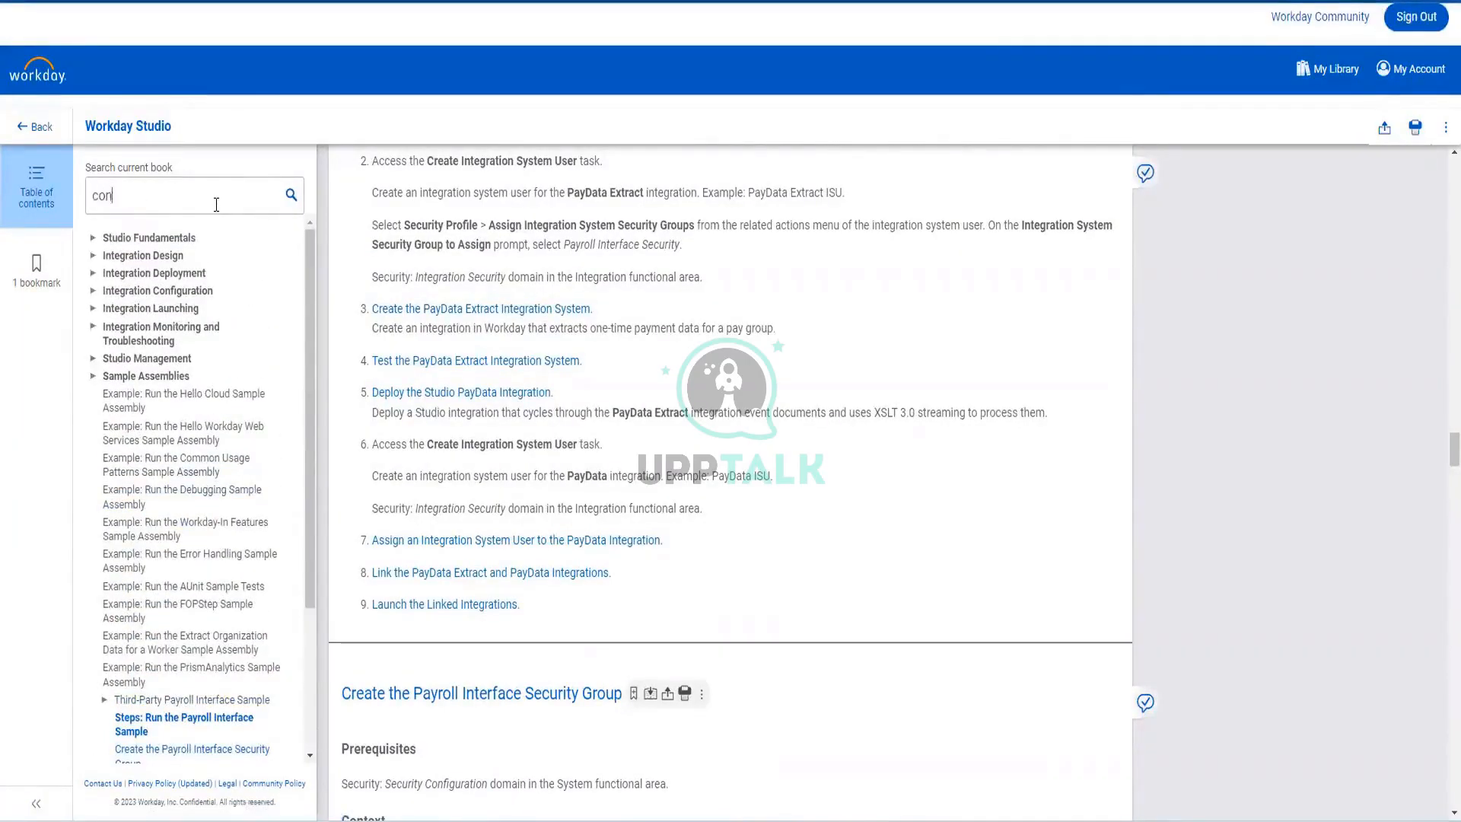
{"action": "type", "text": "contribute"}
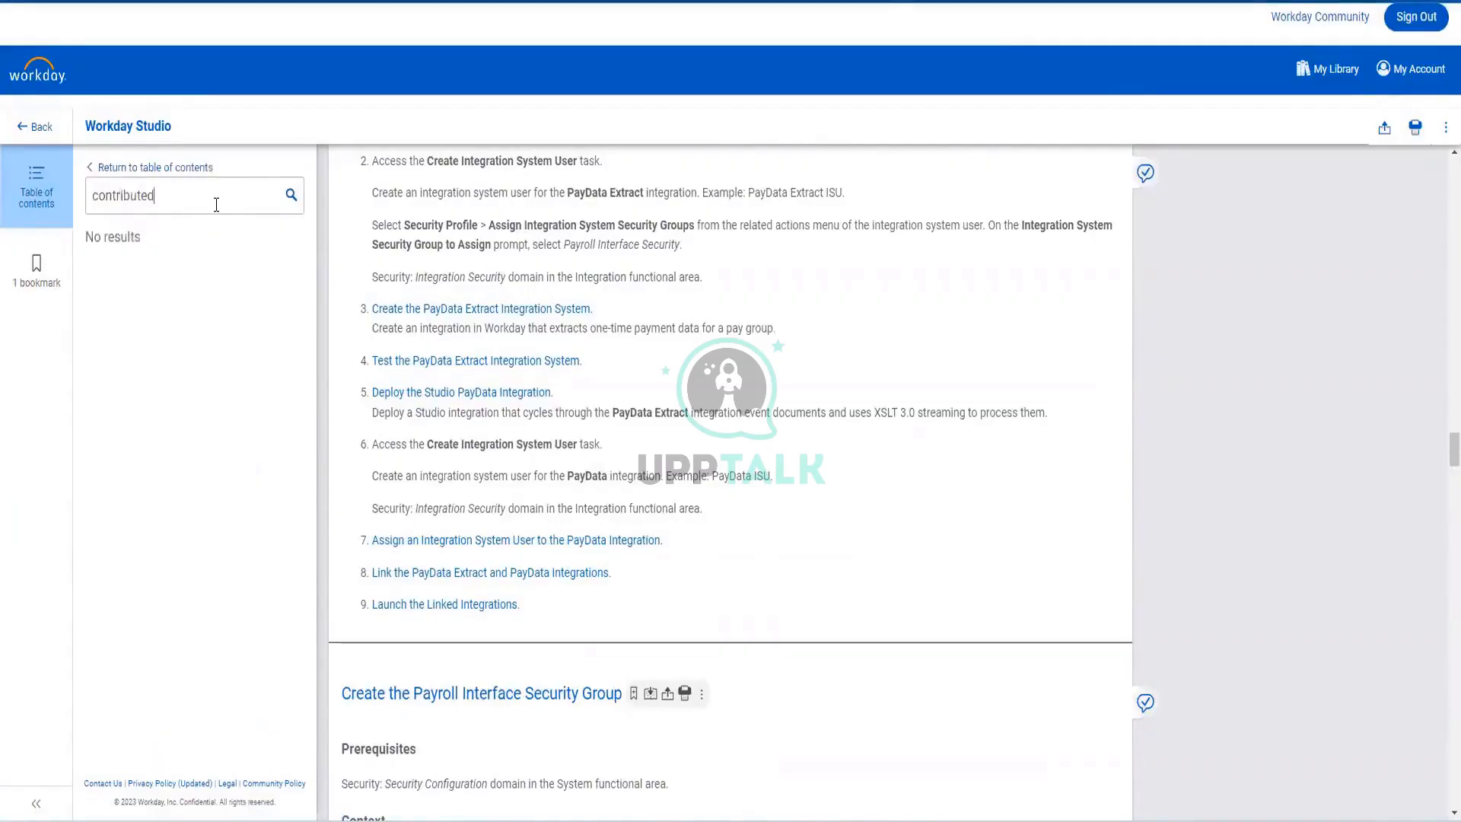
{"action": "type", "text": "d"}
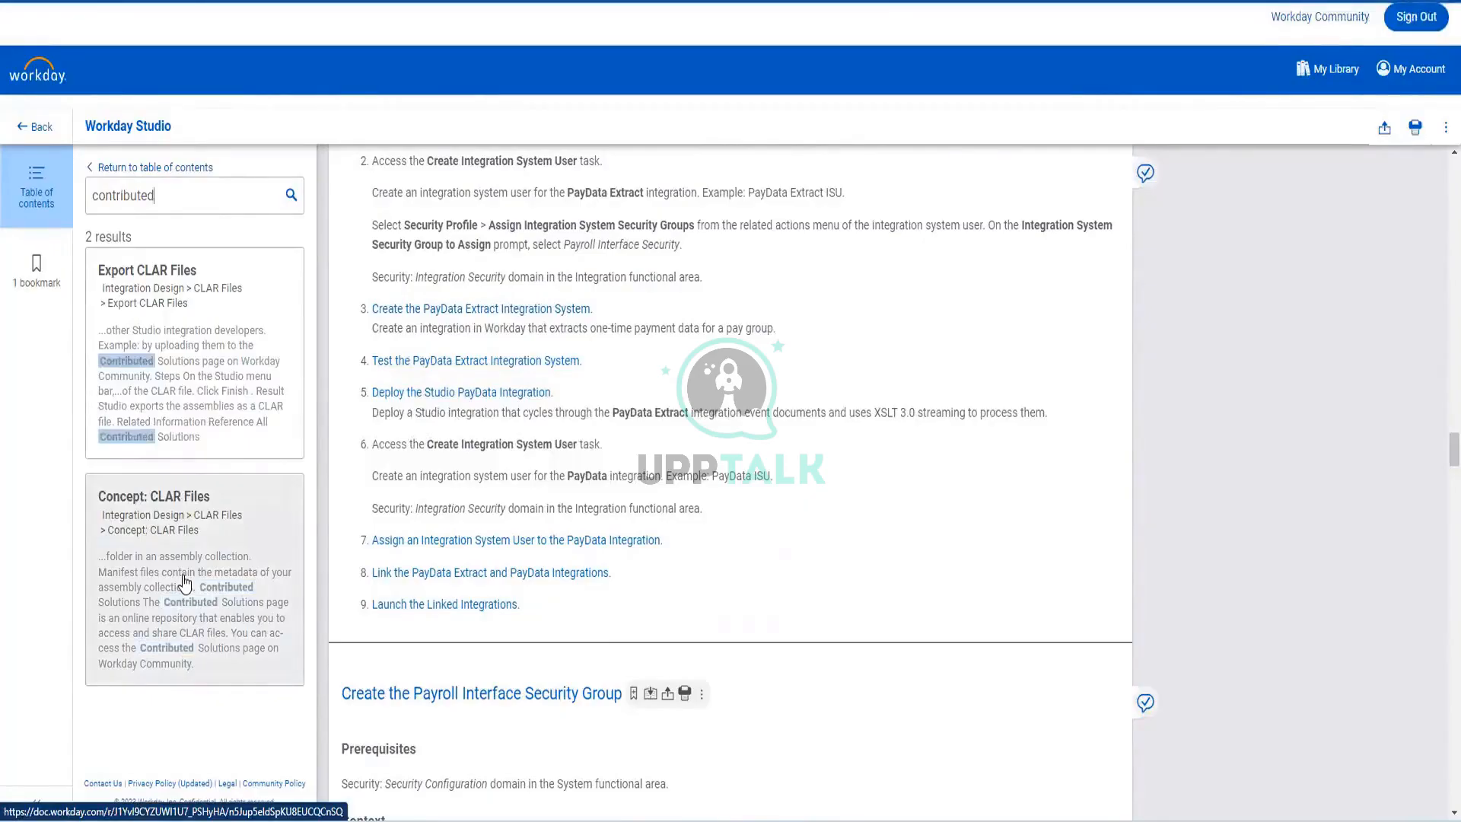
Open the Export CLAR Files topic, read on to Concept: CLAR Files, and highlight the mention of Contributed Solutions
{"action": "left_click", "coordinate": [196, 363]}
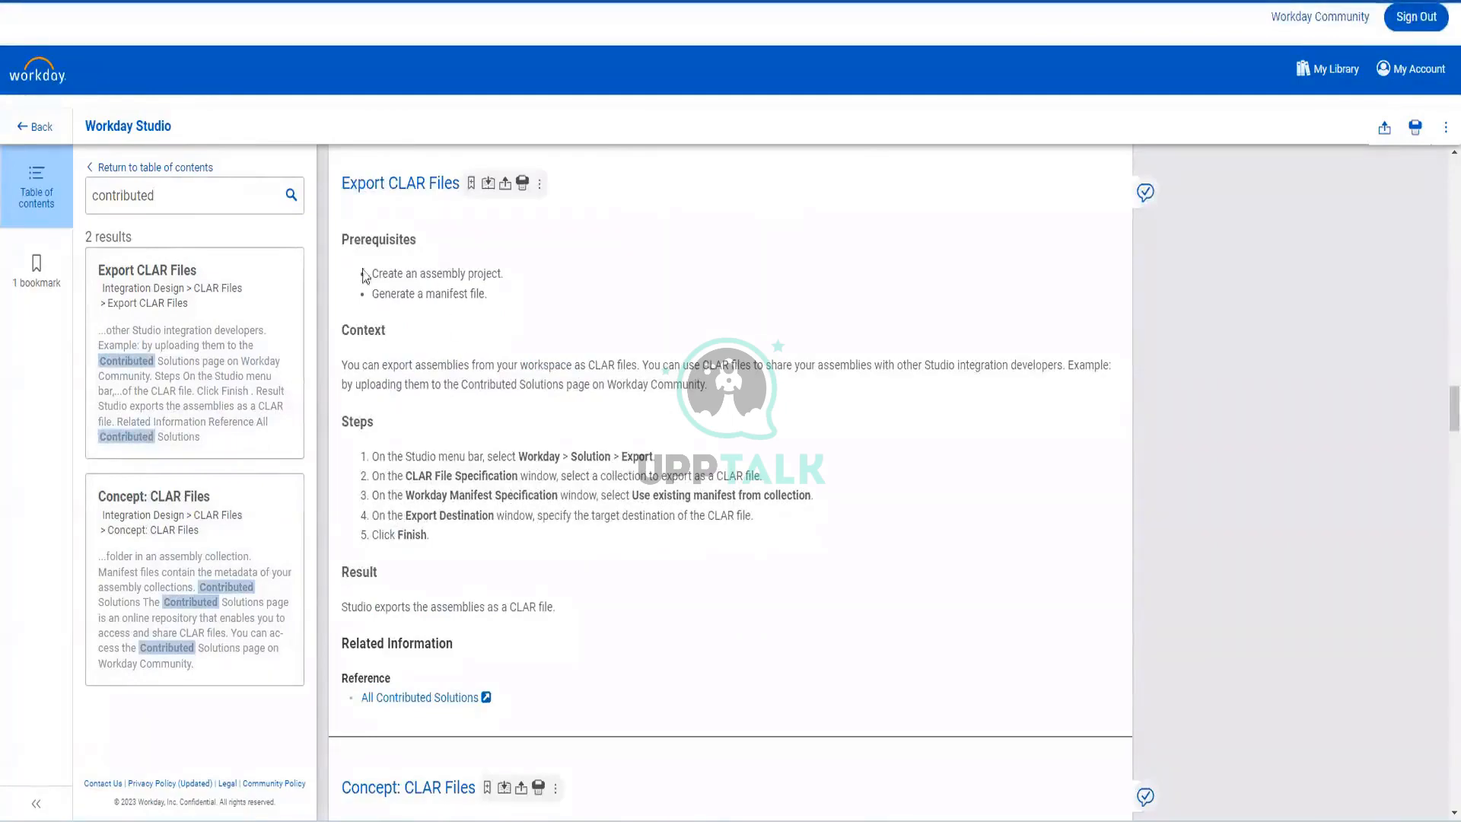
{"action": "scroll", "coordinate": [528, 464], "scroll_direction": "down", "scroll_amount": 8}
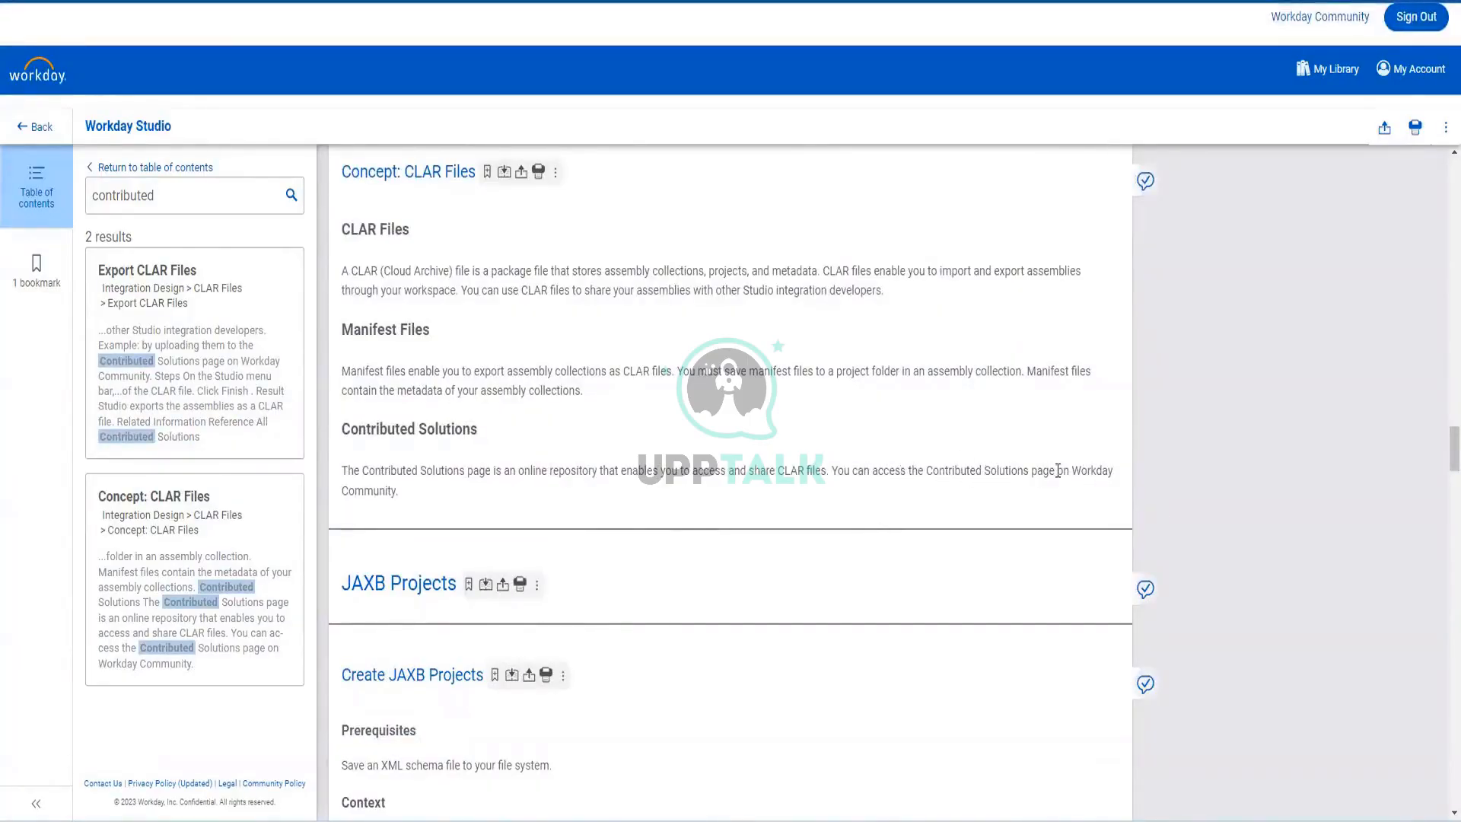
{"action": "left_click_drag", "start_coordinate": [1029, 470], "coordinate": [930, 470]}
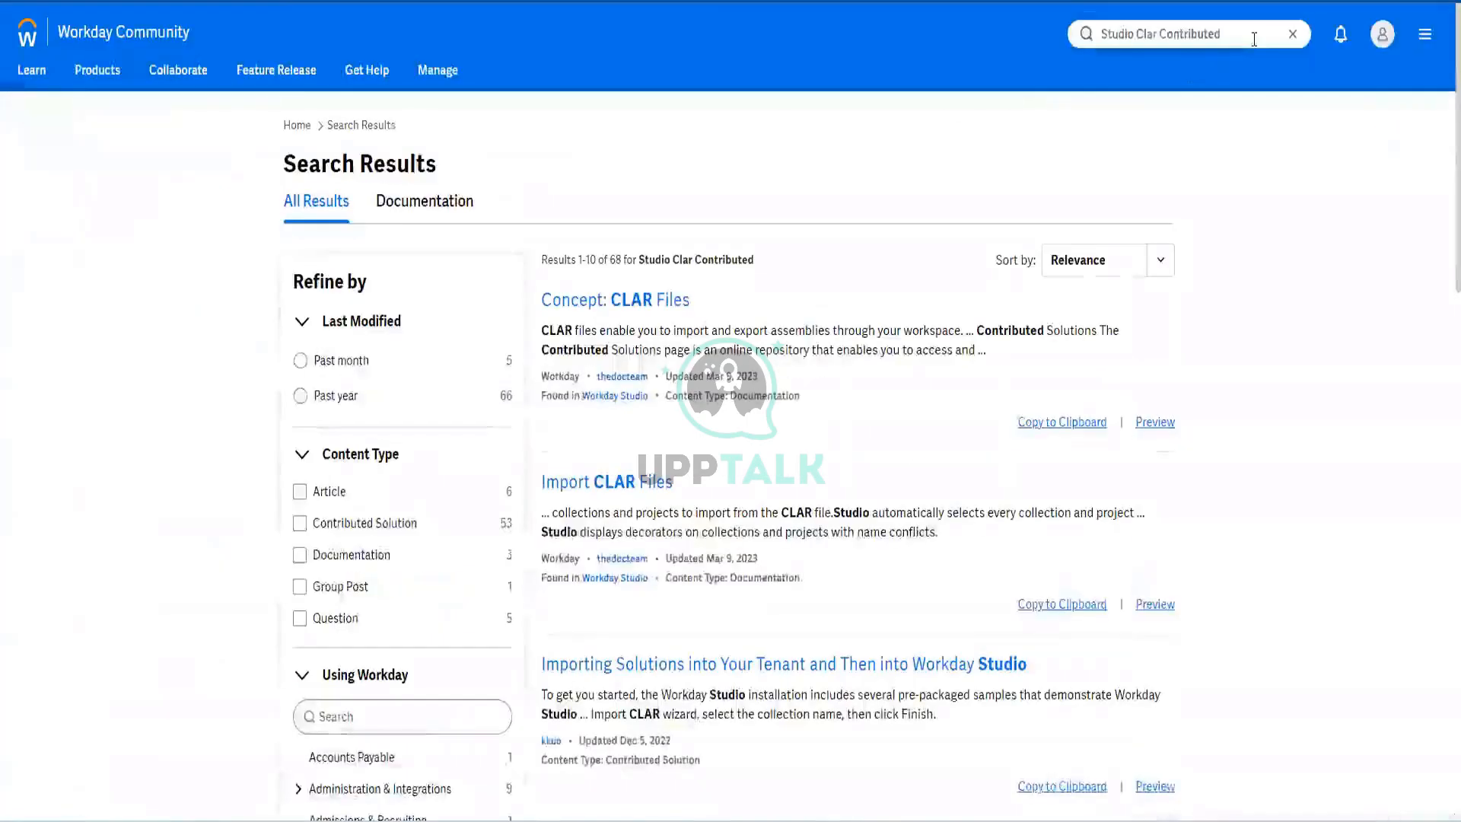
Search the community for "Contributed Solutions", check the Contributed Solutions for Workday Learning post, and return to the results
{"action": "type", "text": "Contributed Solutions"}
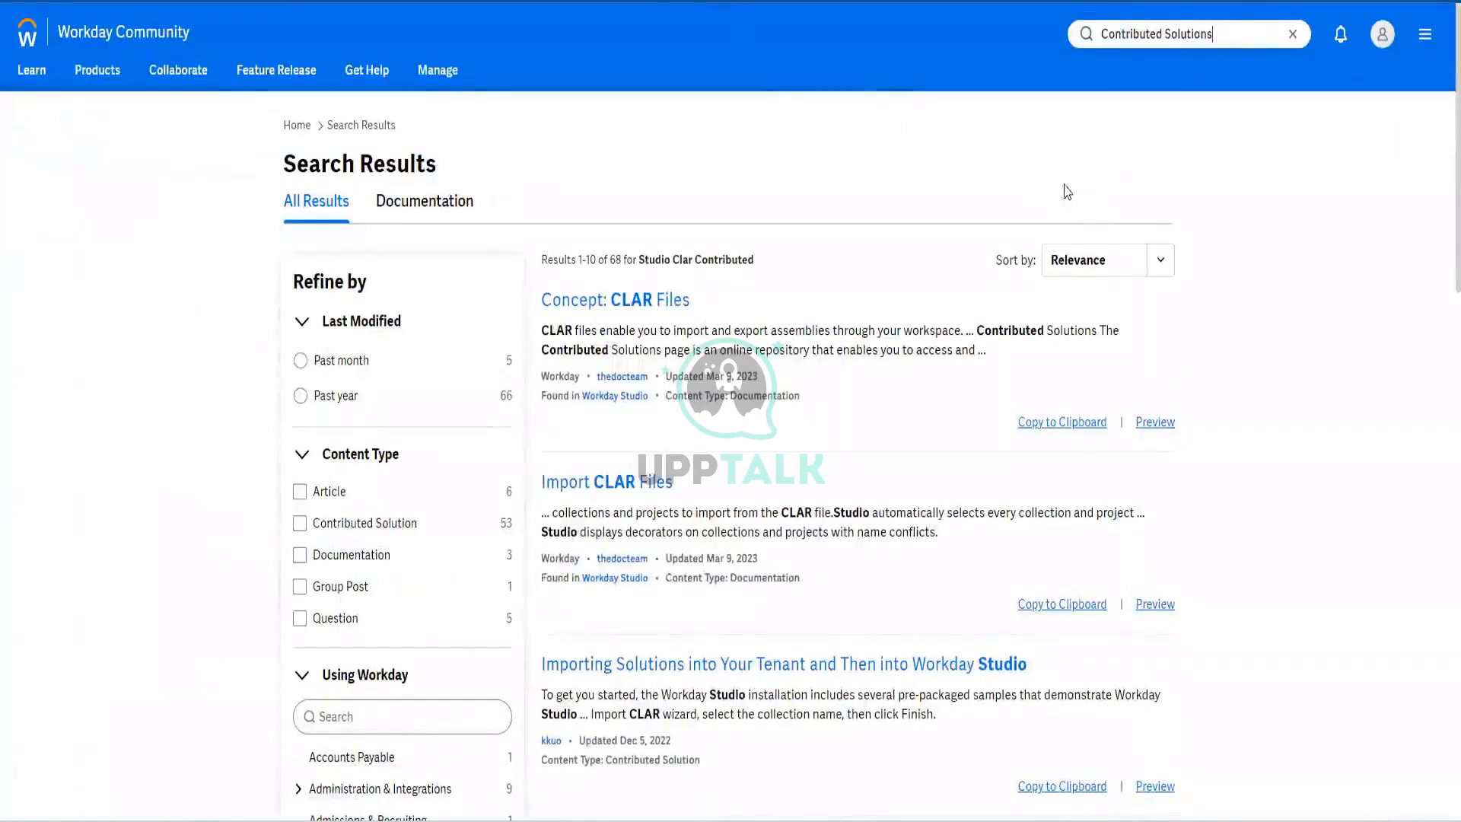
{"action": "key", "text": "Return"}
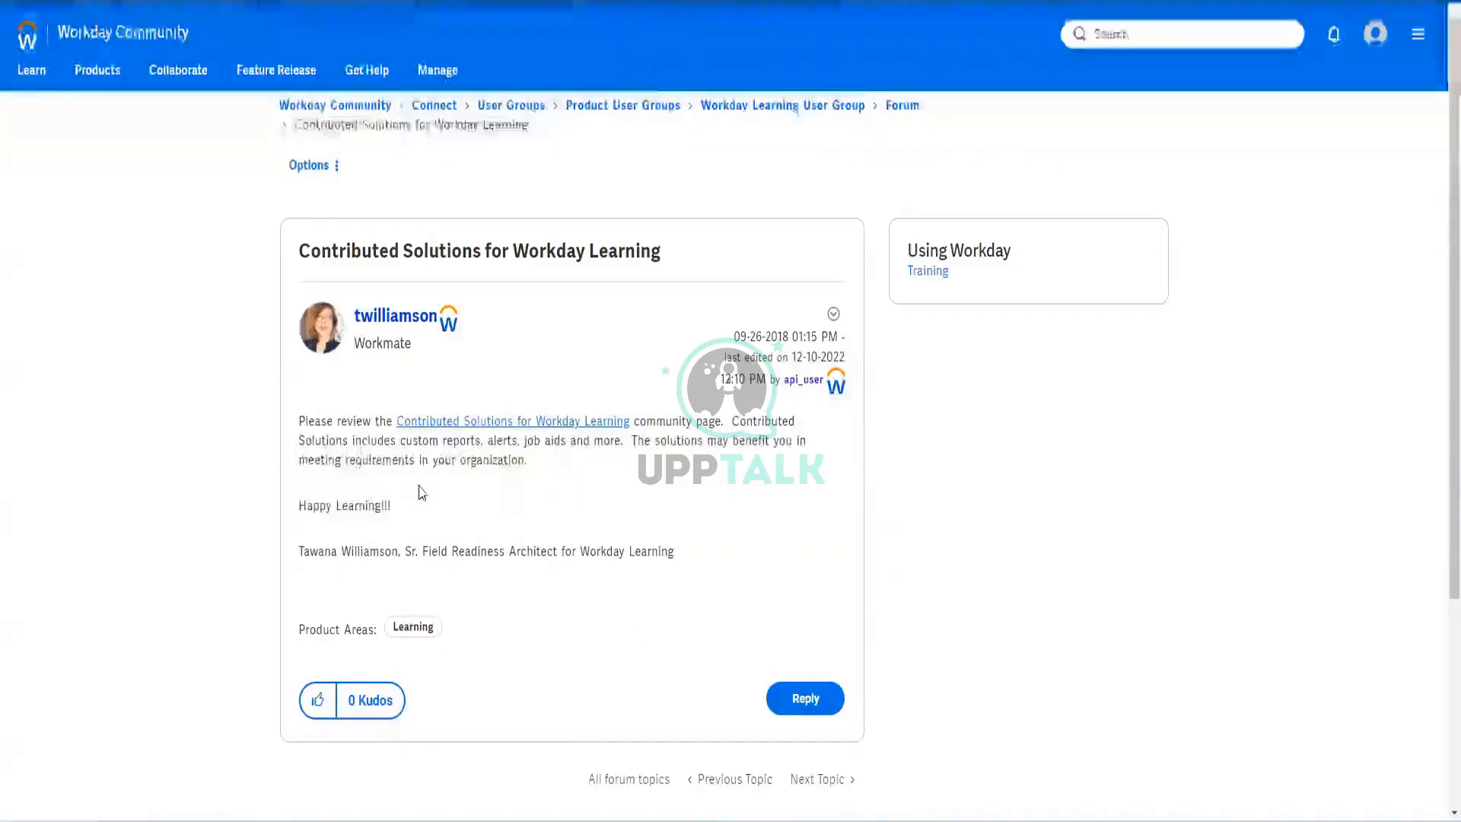
{"action": "scroll", "coordinate": [417, 491], "scroll_direction": "down", "scroll_amount": 4}
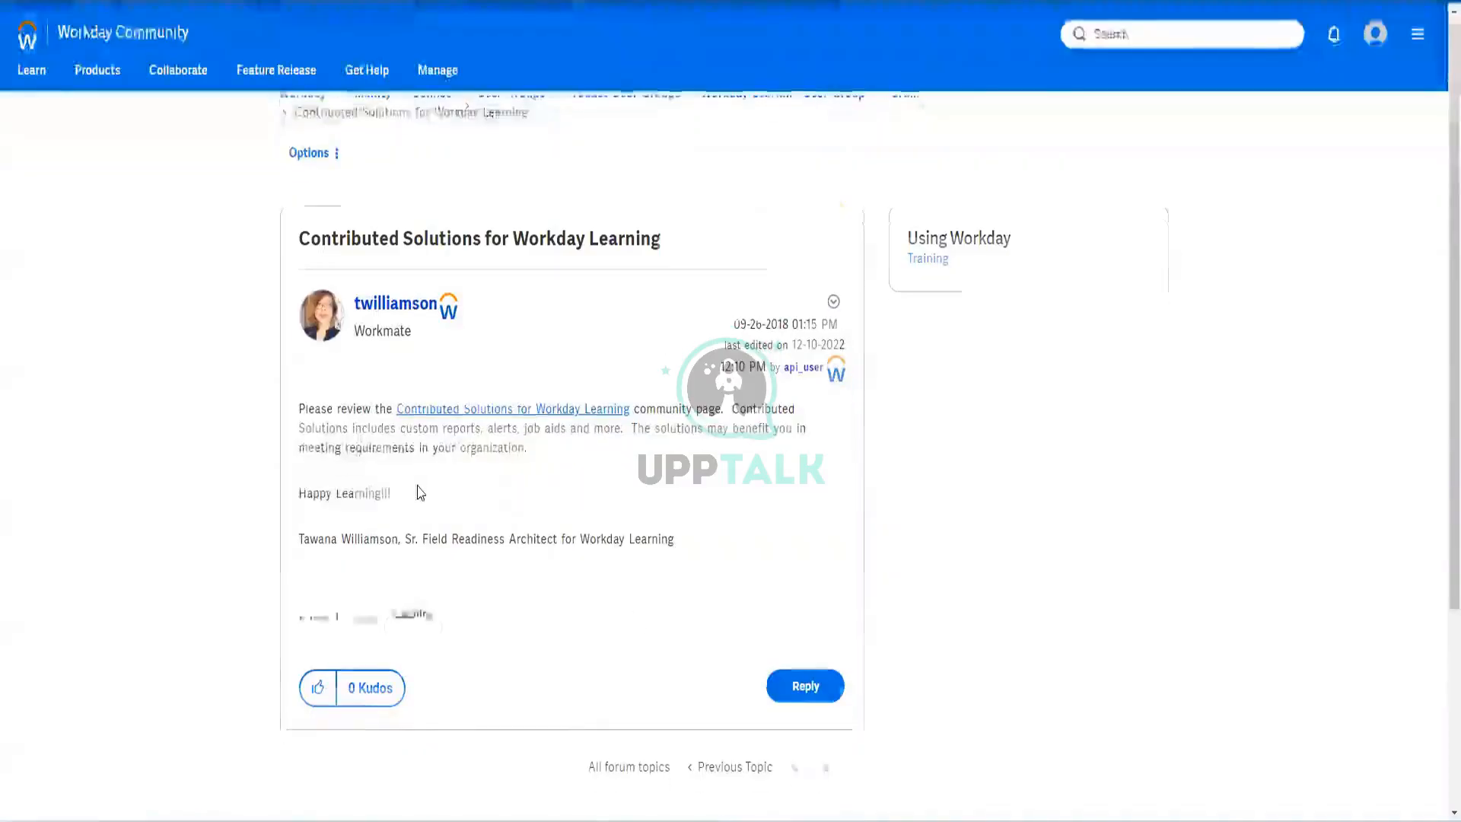
{"action": "scroll", "coordinate": [417, 491], "scroll_direction": "up", "scroll_amount": 4}
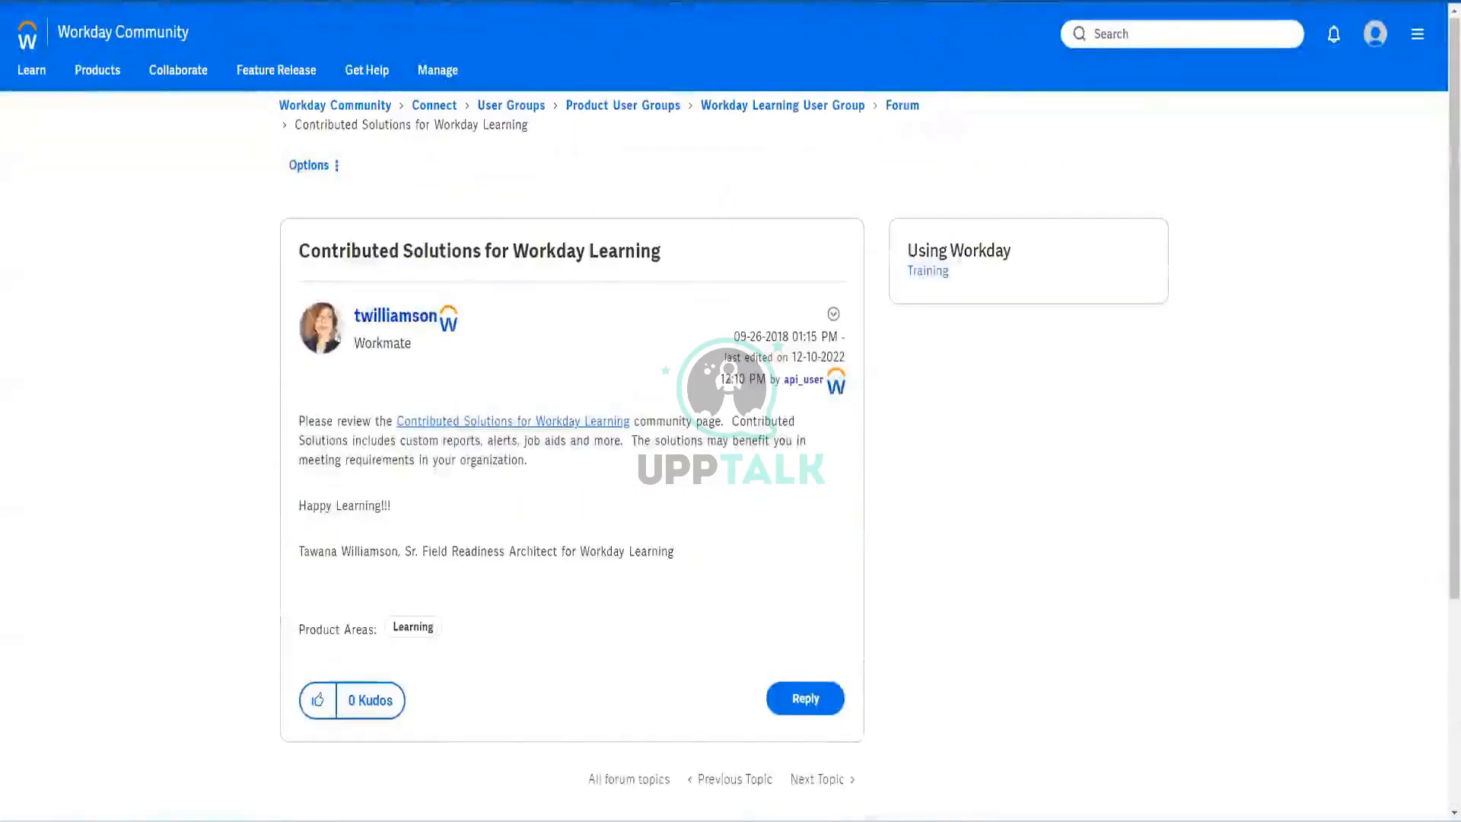
{"action": "key", "text": "alt+Left"}
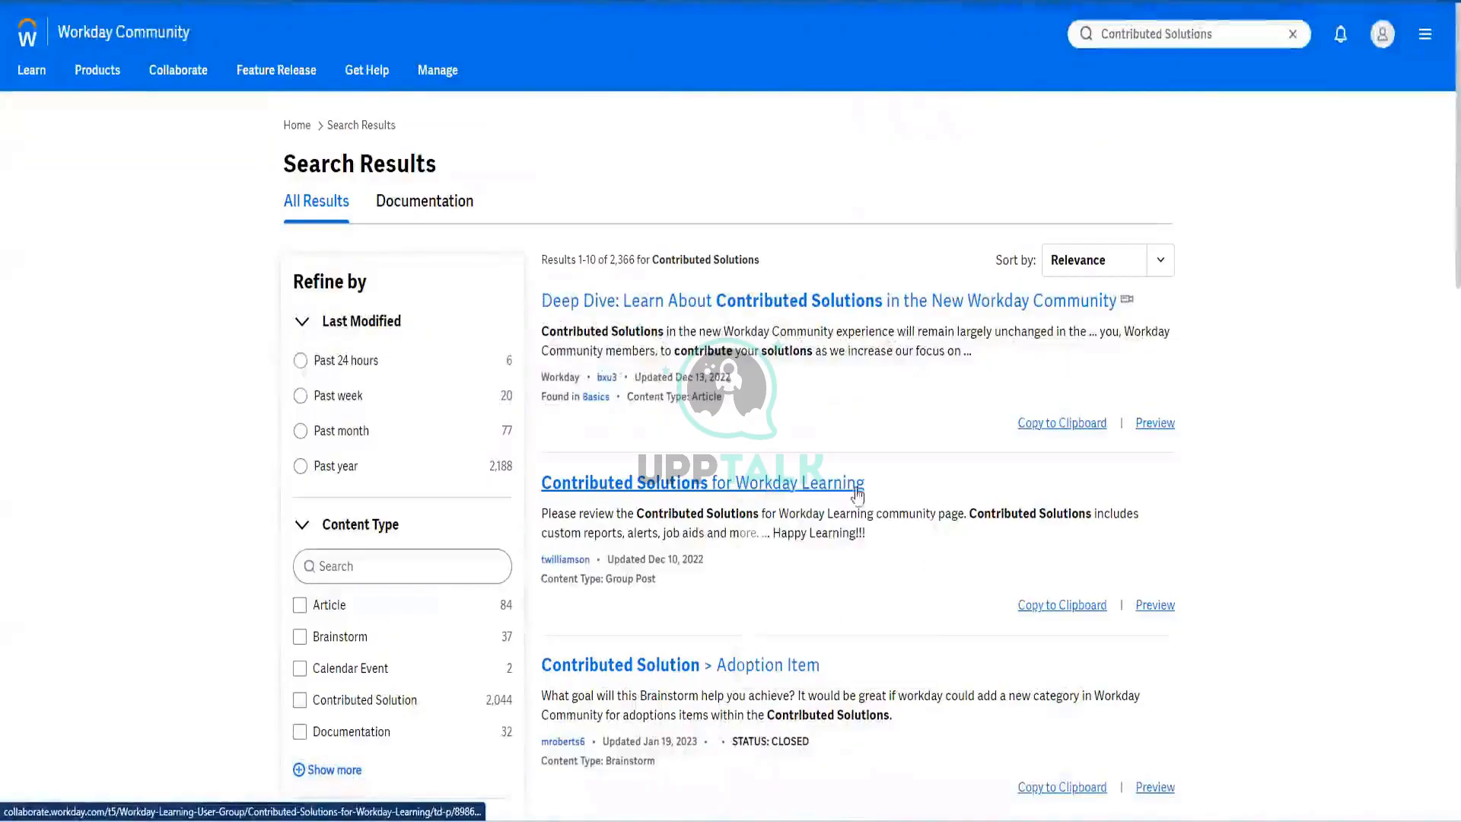
Look through the Contributed Solutions search results and open the All Contributed Solutions listing
{"action": "scroll", "coordinate": [765, 589], "scroll_direction": "down", "scroll_amount": 3}
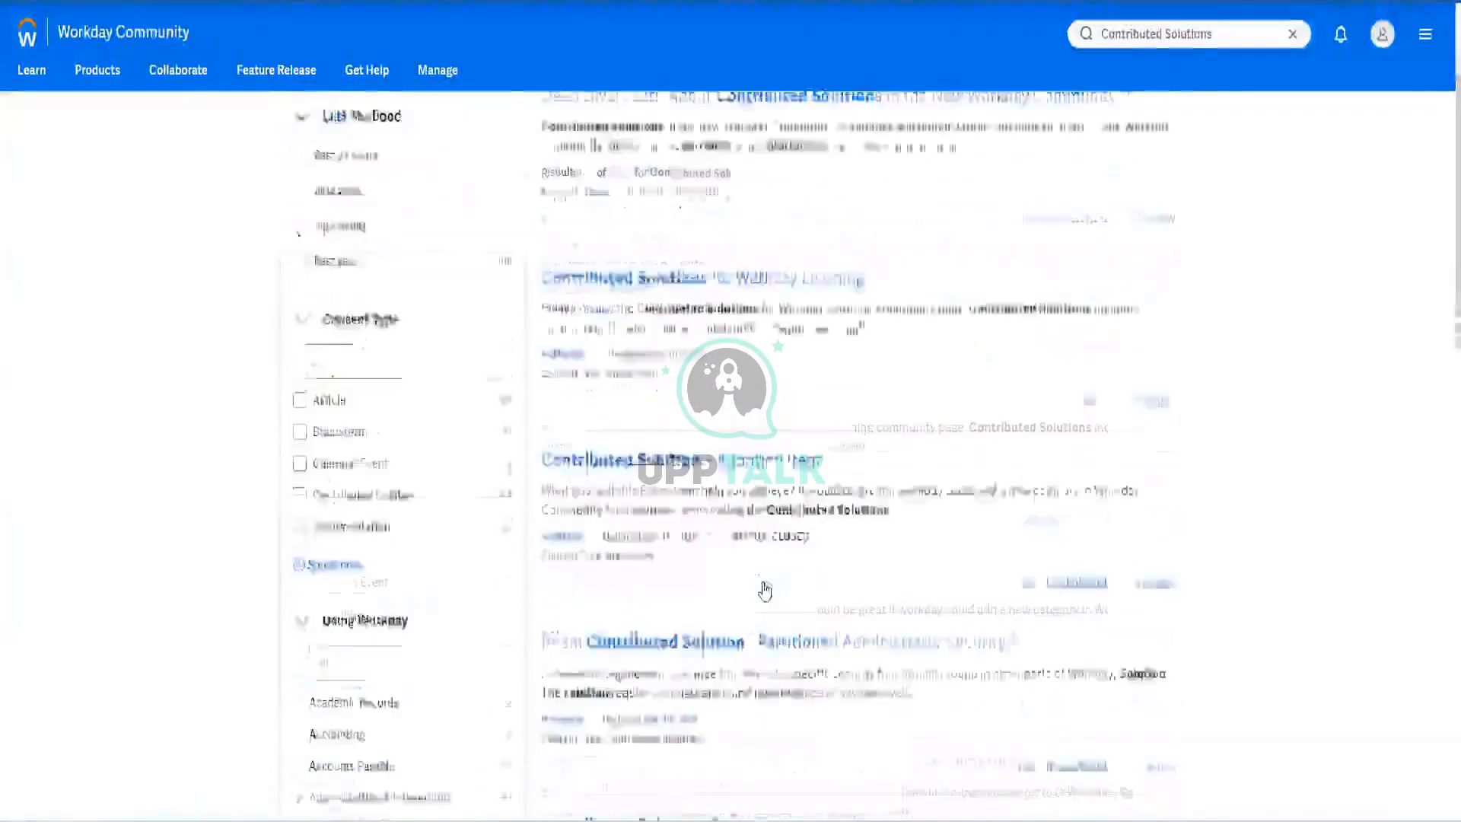
{"action": "scroll", "coordinate": [761, 591], "scroll_direction": "down", "scroll_amount": 3}
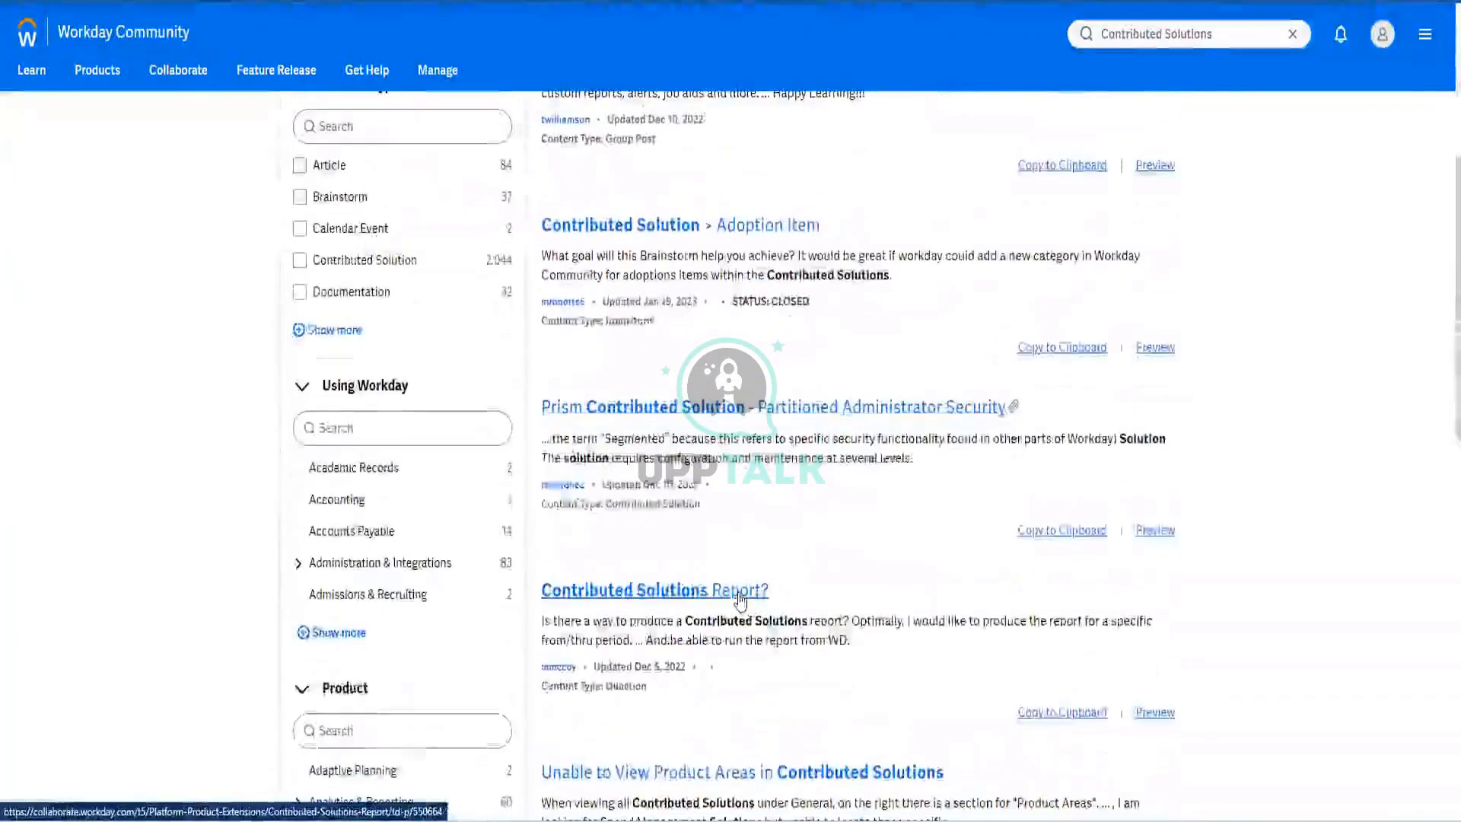
{"action": "scroll", "coordinate": [740, 601], "scroll_direction": "down", "scroll_amount": 5}
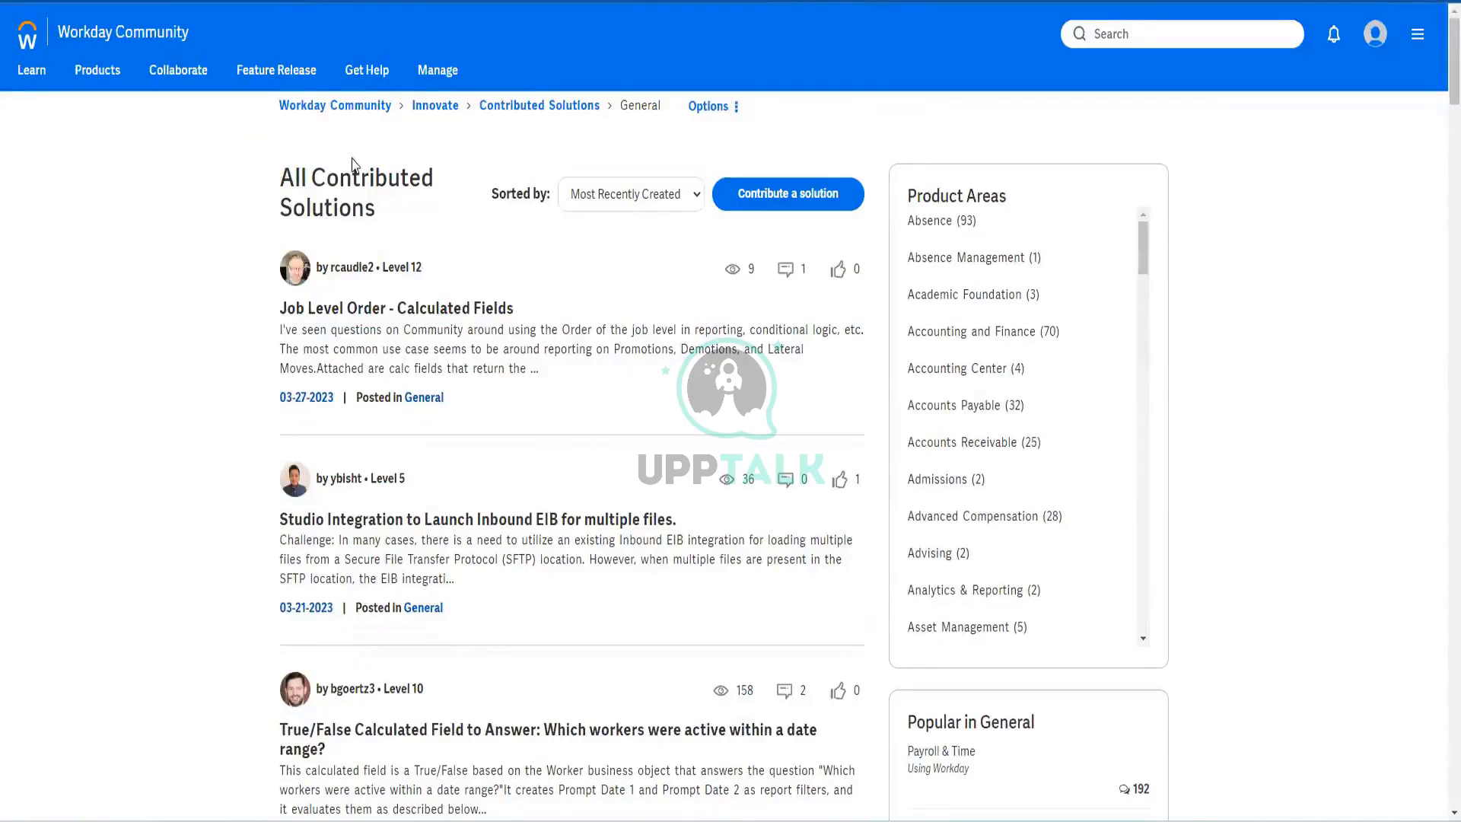
Browse the listing's product areas and open Core HCM and Core Human Capital Management
{"action": "scroll", "coordinate": [956, 559], "scroll_direction": "down", "scroll_amount": 8}
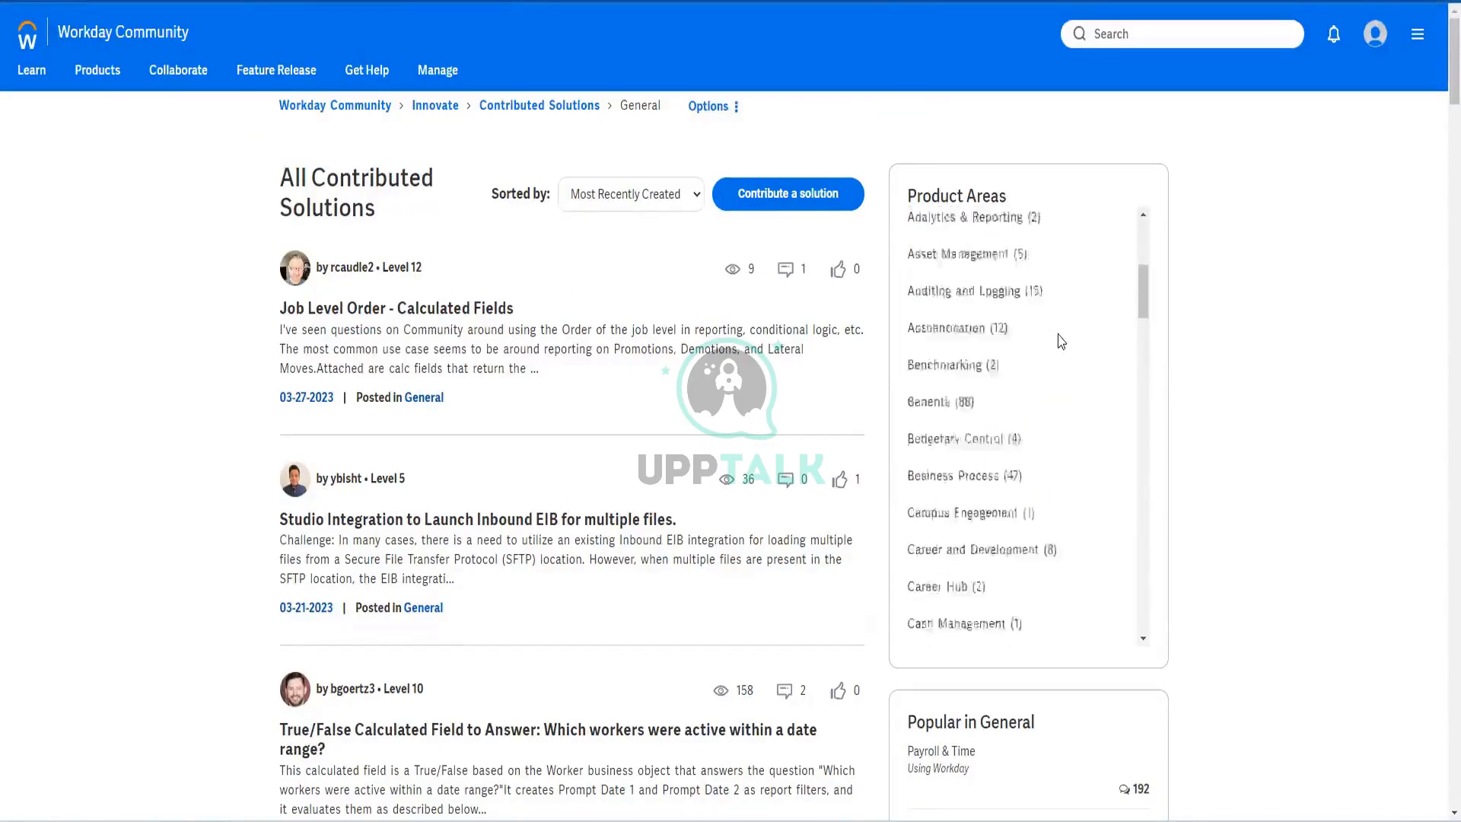
{"action": "scroll", "coordinate": [943, 531], "scroll_direction": "down", "scroll_amount": 3}
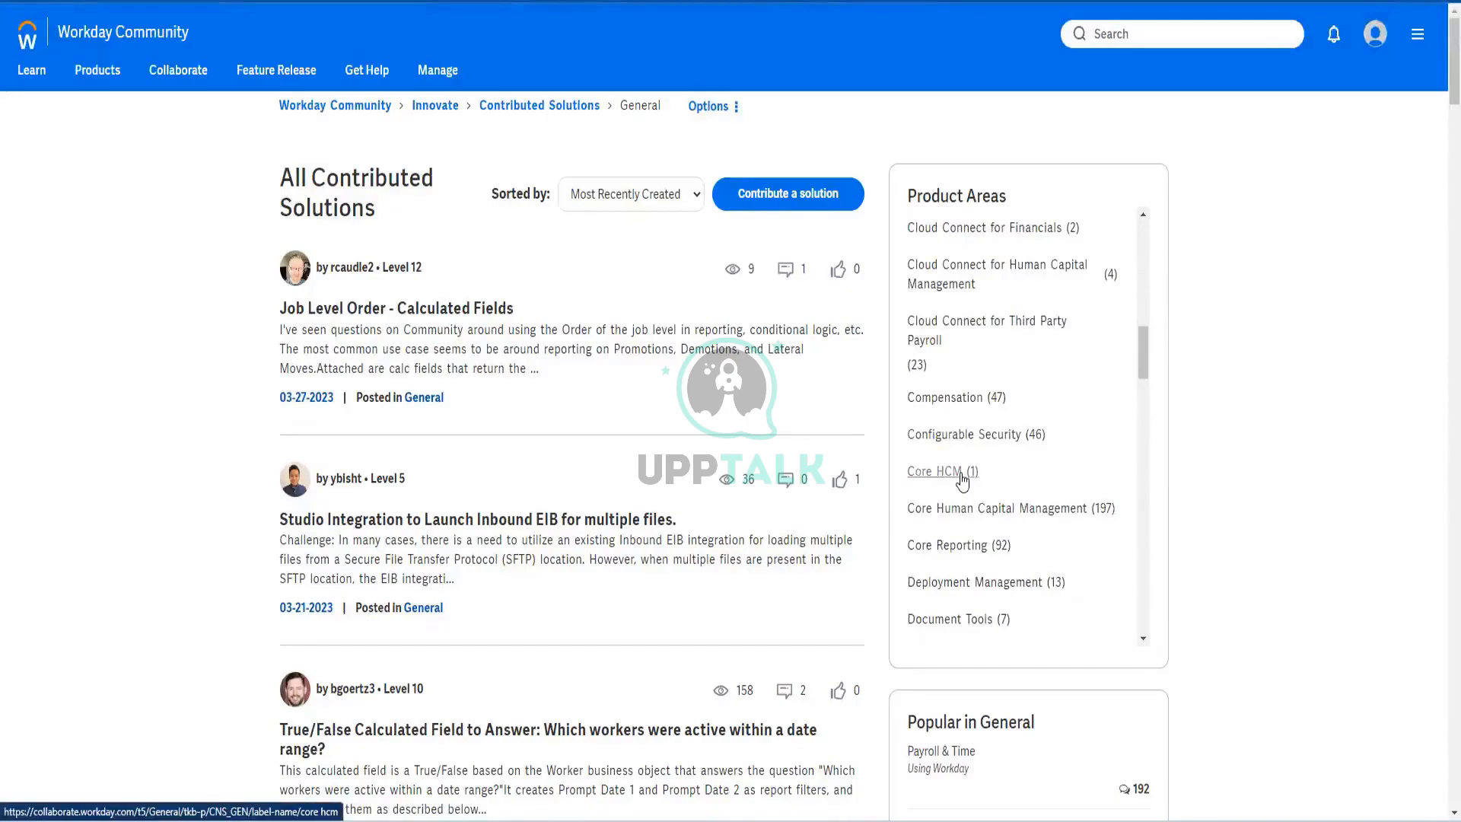
{"action": "left_click", "coordinate": [961, 475]}
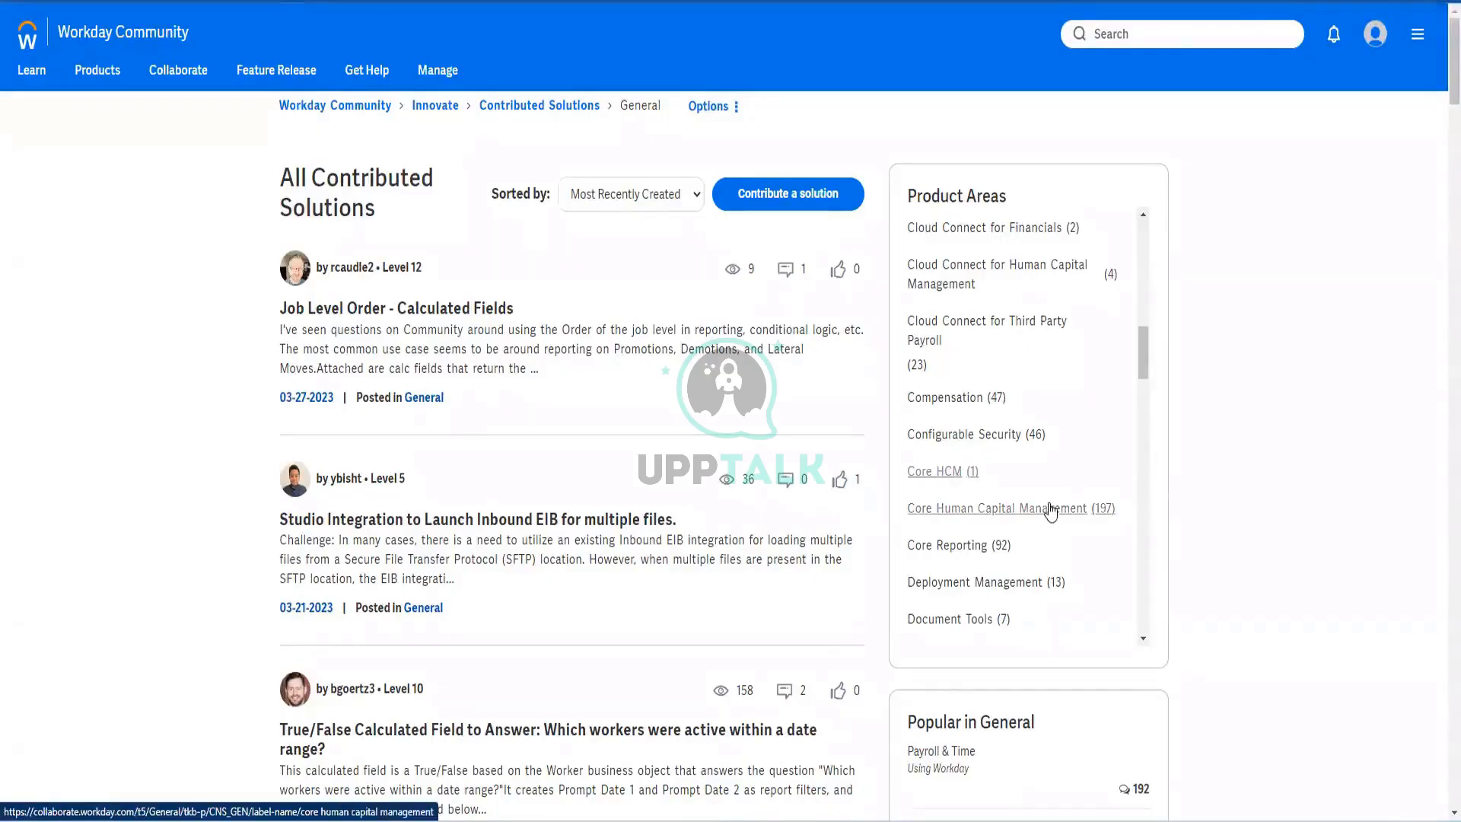
{"action": "left_click", "coordinate": [1050, 508]}
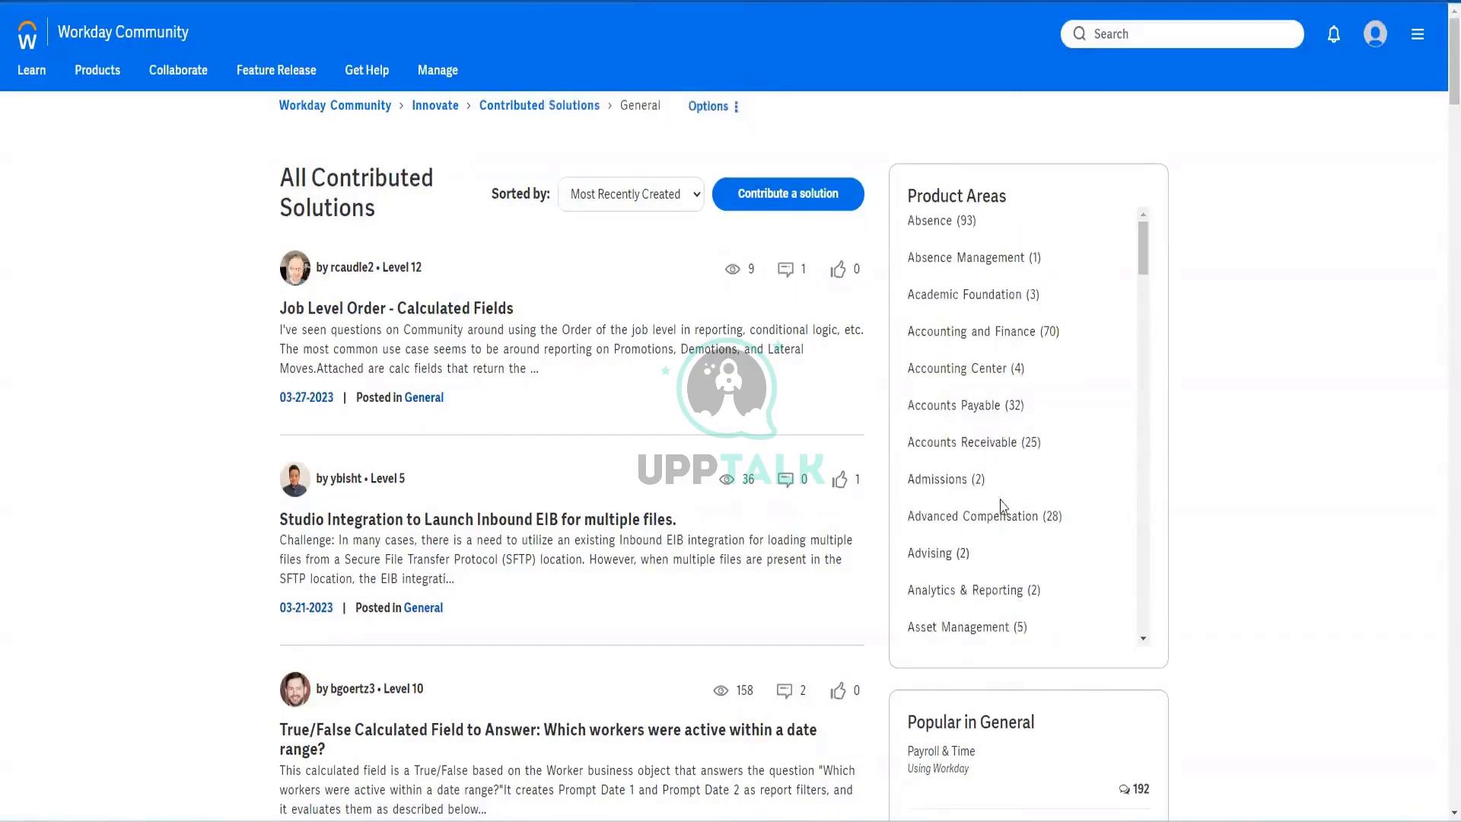
Open the Cloud Connect for Benefits product area and browse the recently created contributed solutions
{"action": "left_click_drag", "start_coordinate": [1151, 259], "coordinate": [1147, 319]}
{"action": "scroll", "coordinate": [1147, 319], "scroll_direction": "down", "scroll_amount": 3}
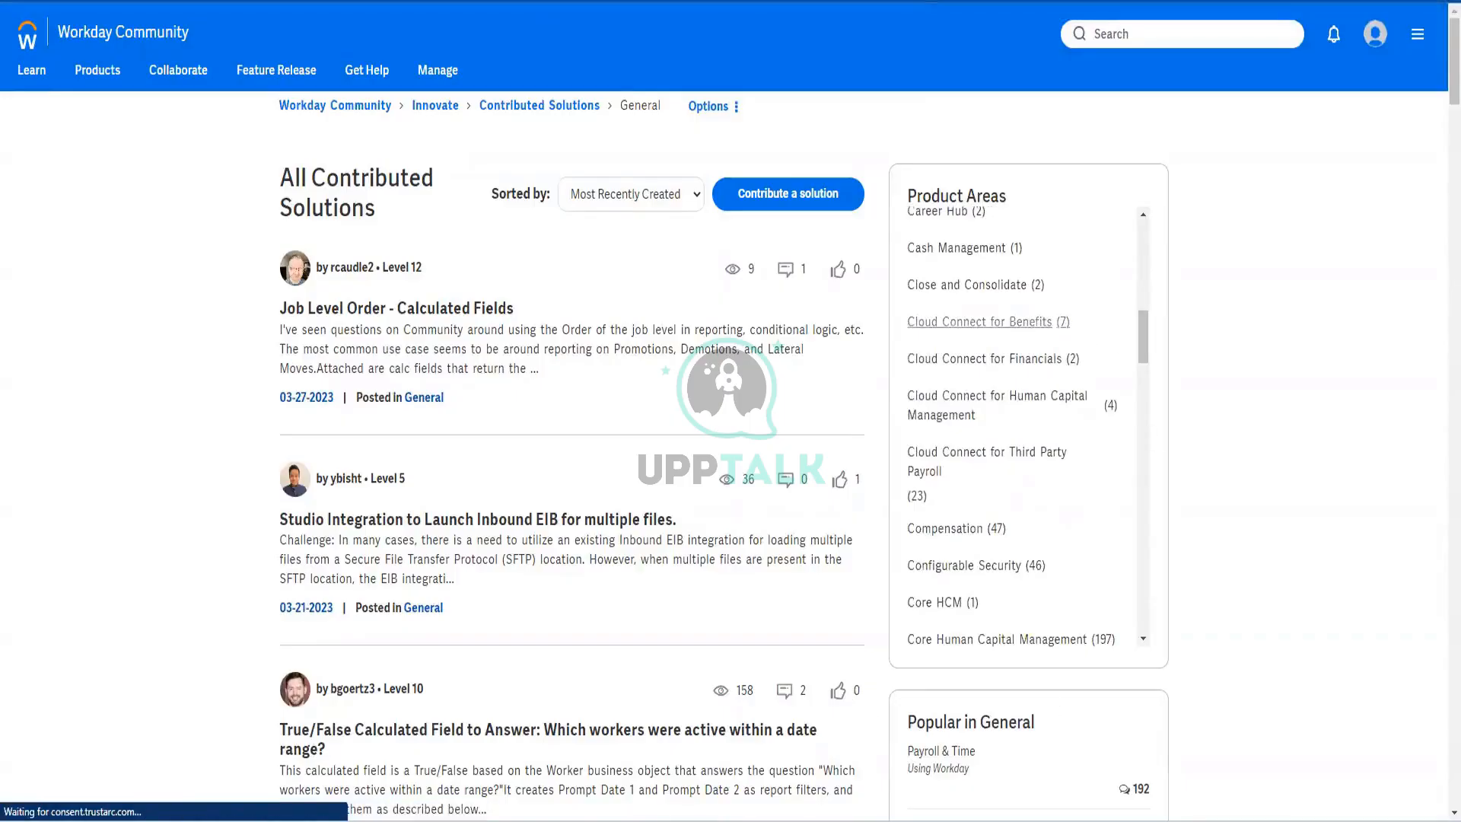
{"action": "scroll", "coordinate": [981, 327], "scroll_direction": "down", "scroll_amount": 2}
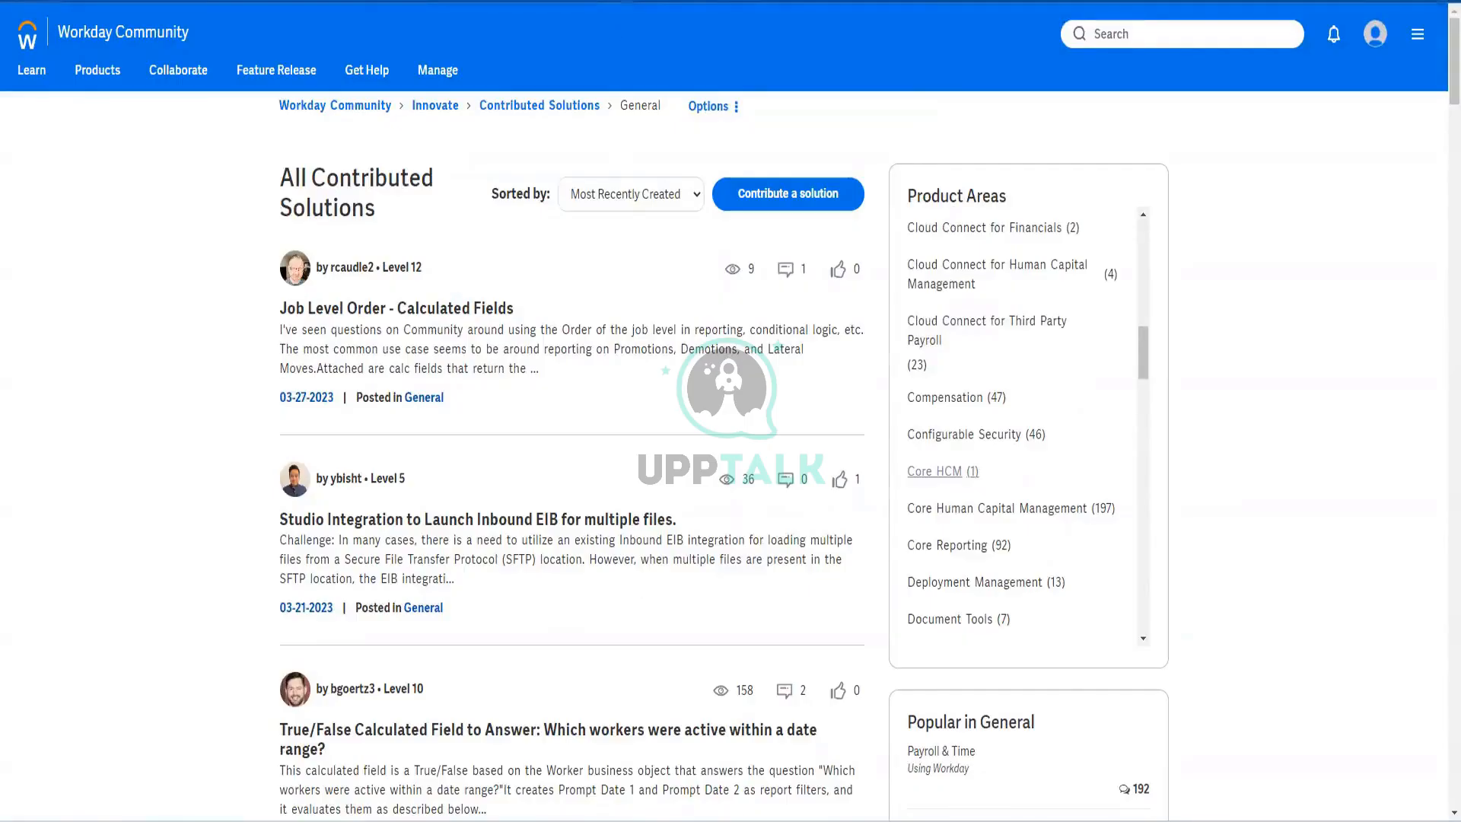
{"action": "scroll", "coordinate": [981, 321], "scroll_direction": "up", "scroll_amount": 2}
{"action": "scroll", "coordinate": [647, 523], "scroll_direction": "down", "scroll_amount": 9}
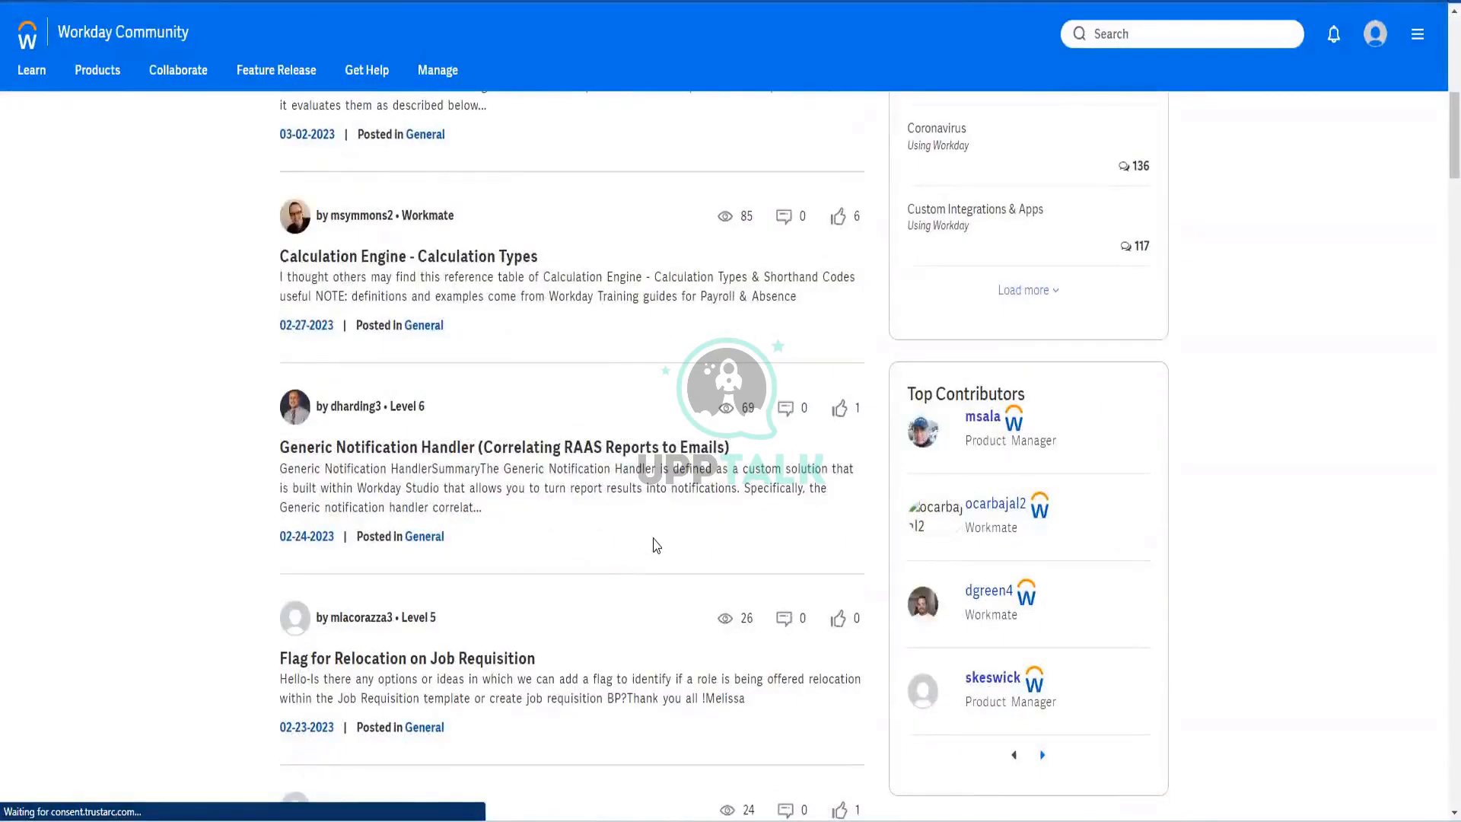
Open the True/False Calculated Field solution about workers active within a date range and examine its description, attachment and comments
{"action": "scroll", "coordinate": [656, 544], "scroll_direction": "down", "scroll_amount": 7}
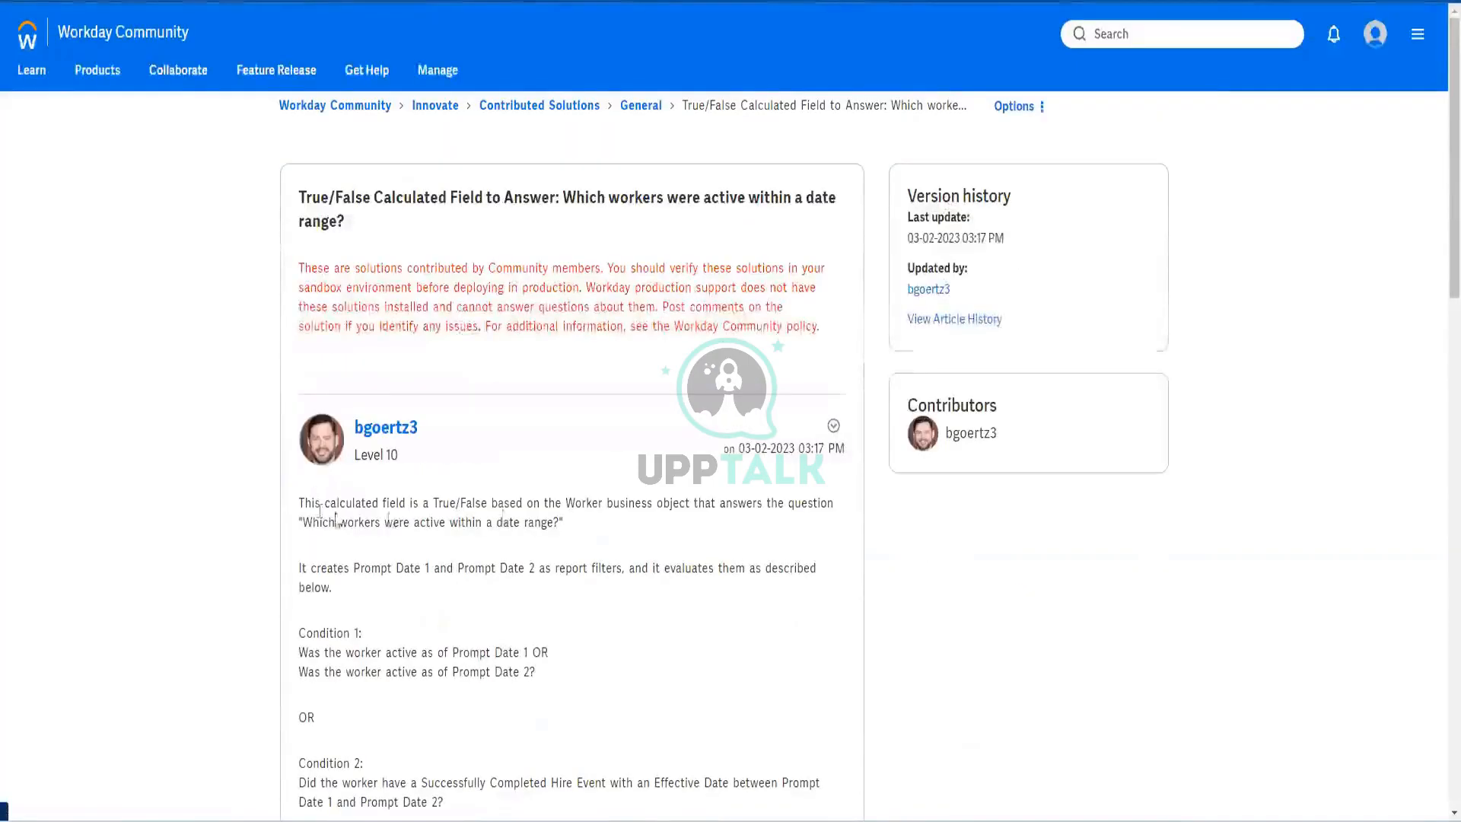
{"action": "scroll", "coordinate": [574, 423], "scroll_direction": "down", "scroll_amount": 8}
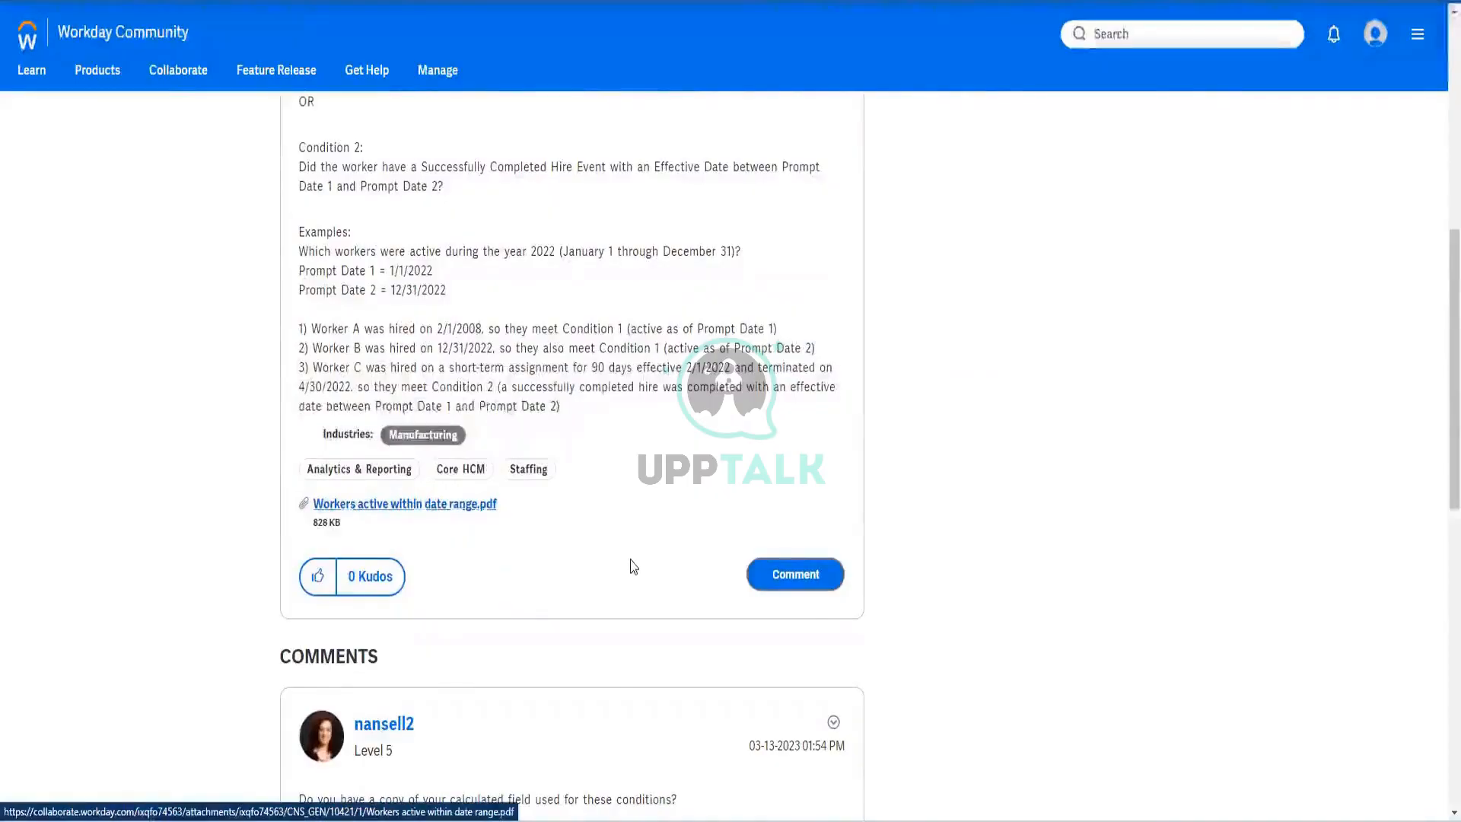
{"action": "scroll", "coordinate": [631, 565], "scroll_direction": "down", "scroll_amount": 3}
{"action": "scroll", "coordinate": [631, 565], "scroll_direction": "down", "scroll_amount": 8}
{"action": "scroll", "coordinate": [630, 562], "scroll_direction": "up", "scroll_amount": 18}
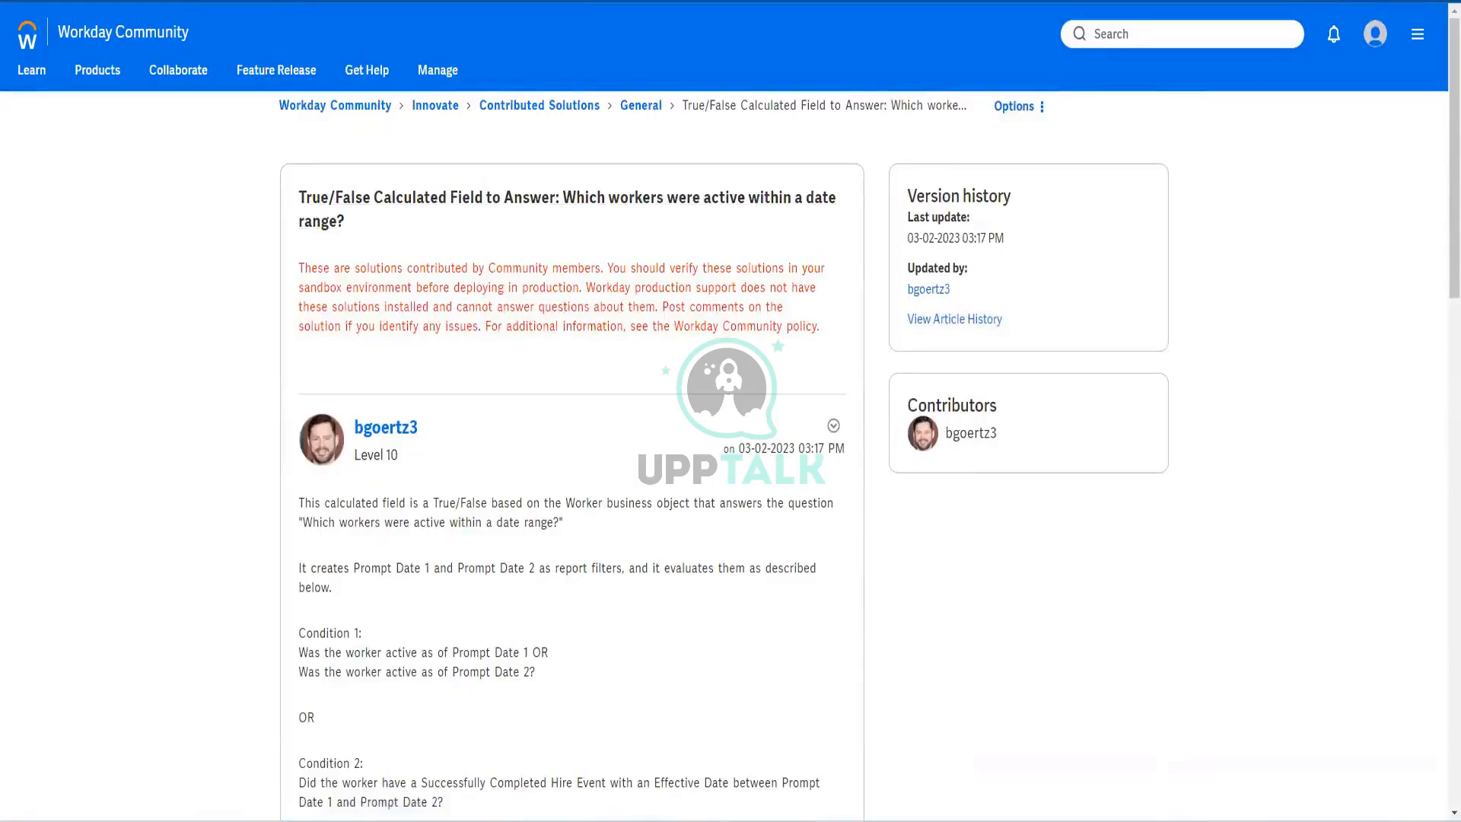
{"action": "scroll", "coordinate": [466, 477], "scroll_direction": "down", "scroll_amount": 5}
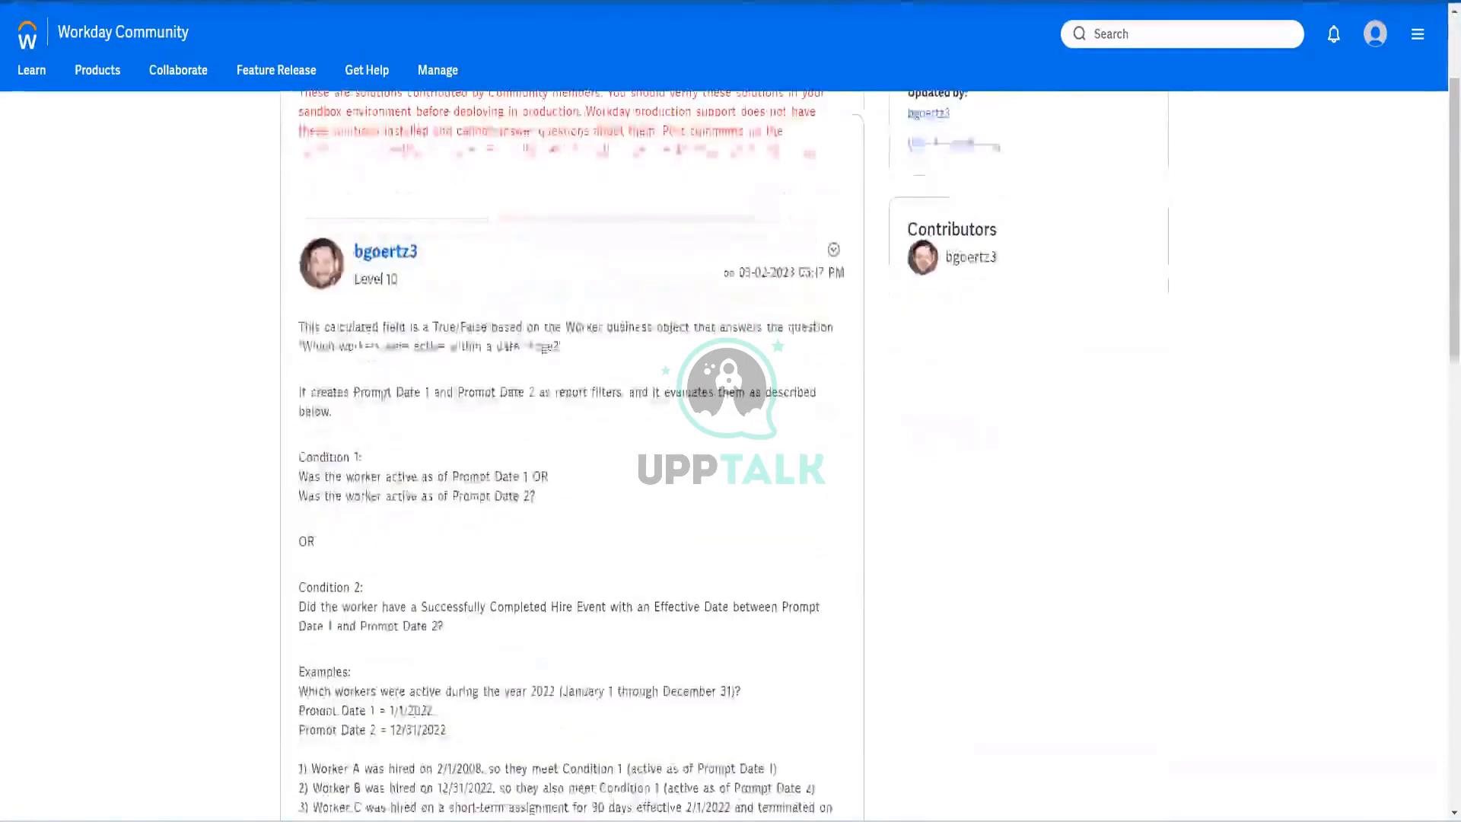
{"action": "scroll", "coordinate": [467, 674], "scroll_direction": "down", "scroll_amount": 8}
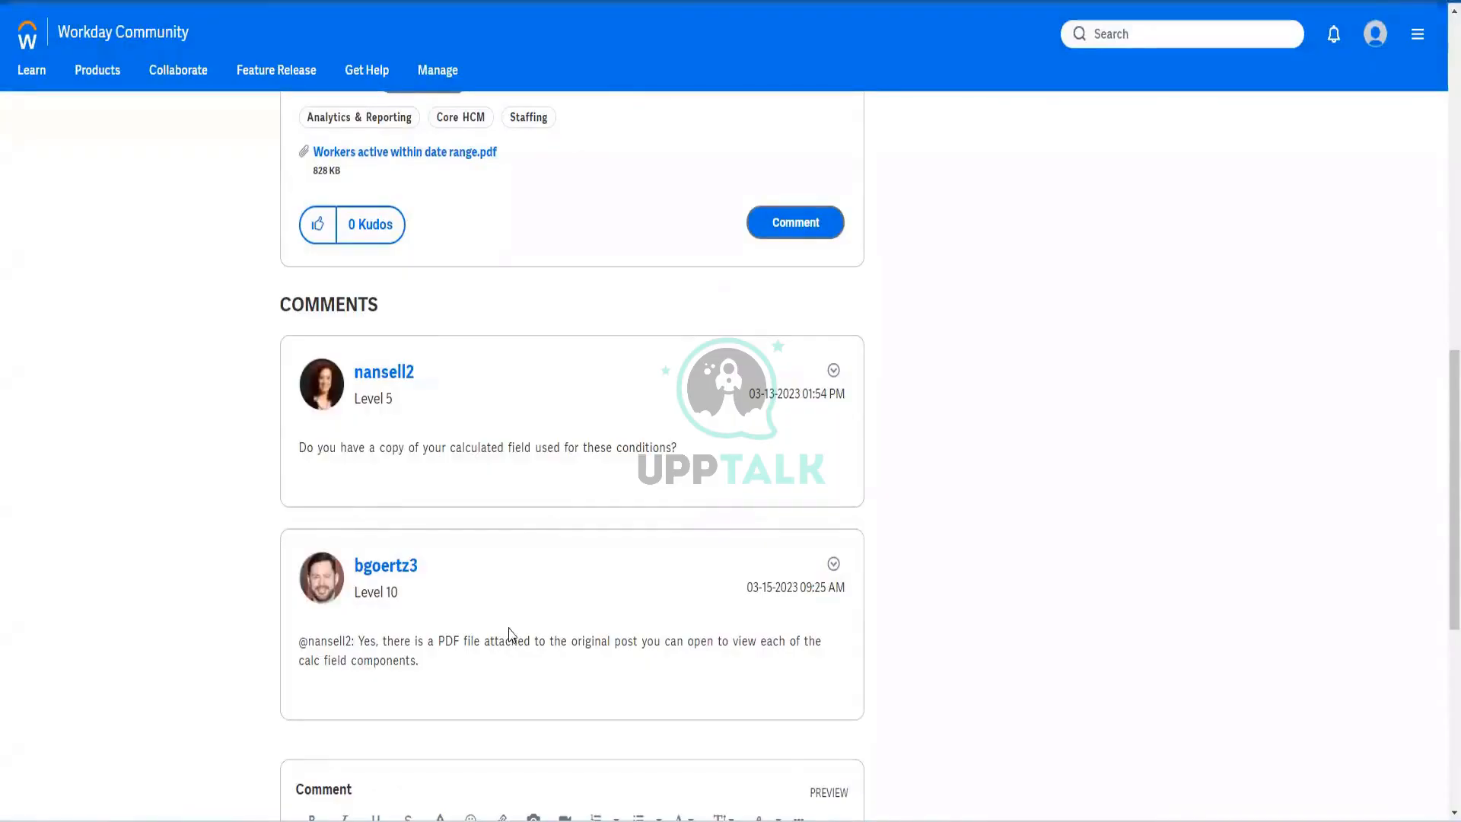
{"action": "scroll", "coordinate": [509, 633], "scroll_direction": "down", "scroll_amount": 3}
{"action": "scroll", "coordinate": [510, 621], "scroll_direction": "down", "scroll_amount": 3}
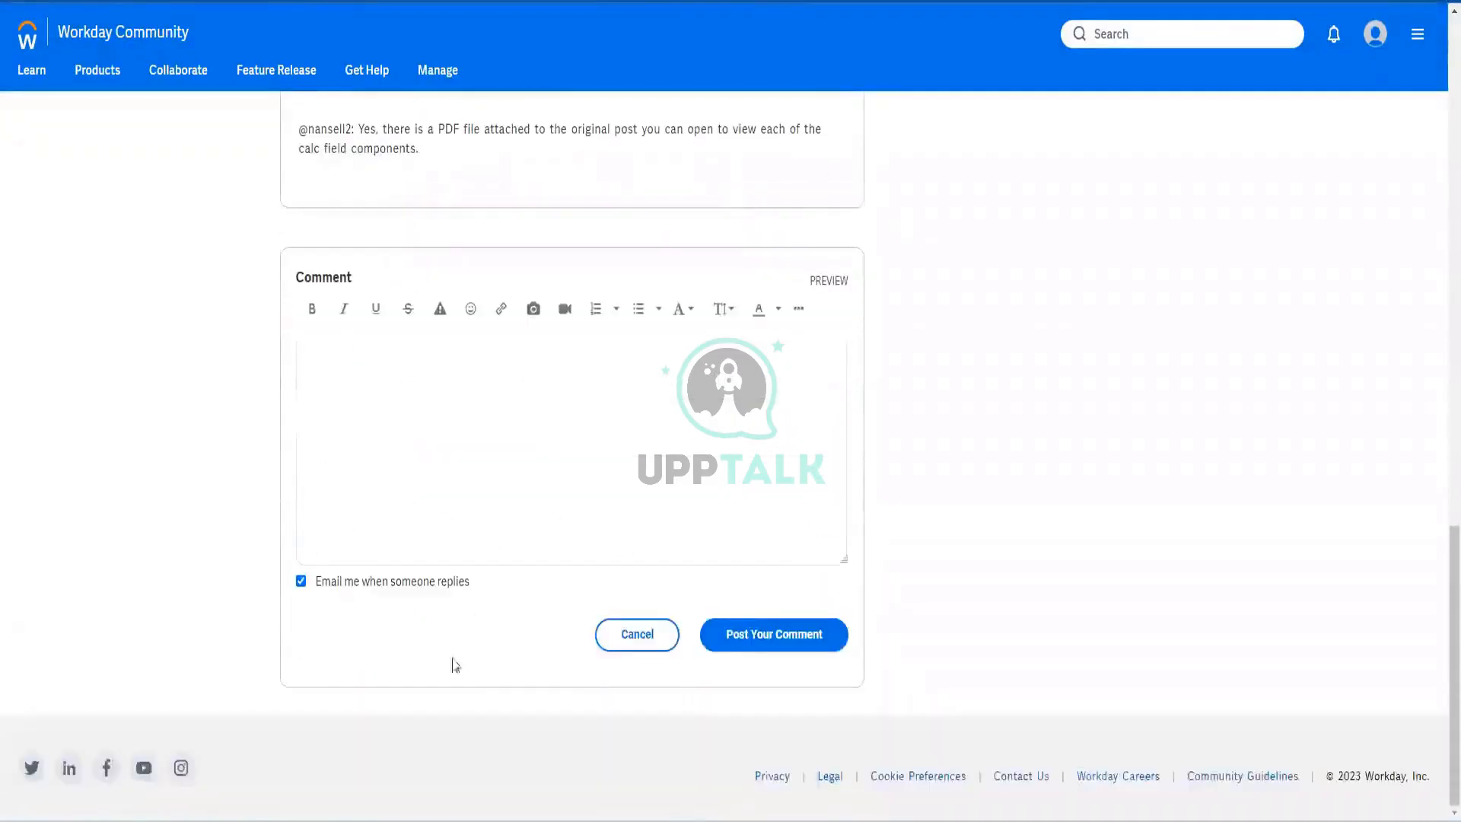
{"action": "scroll", "coordinate": [424, 616], "scroll_direction": "up", "scroll_amount": 15}
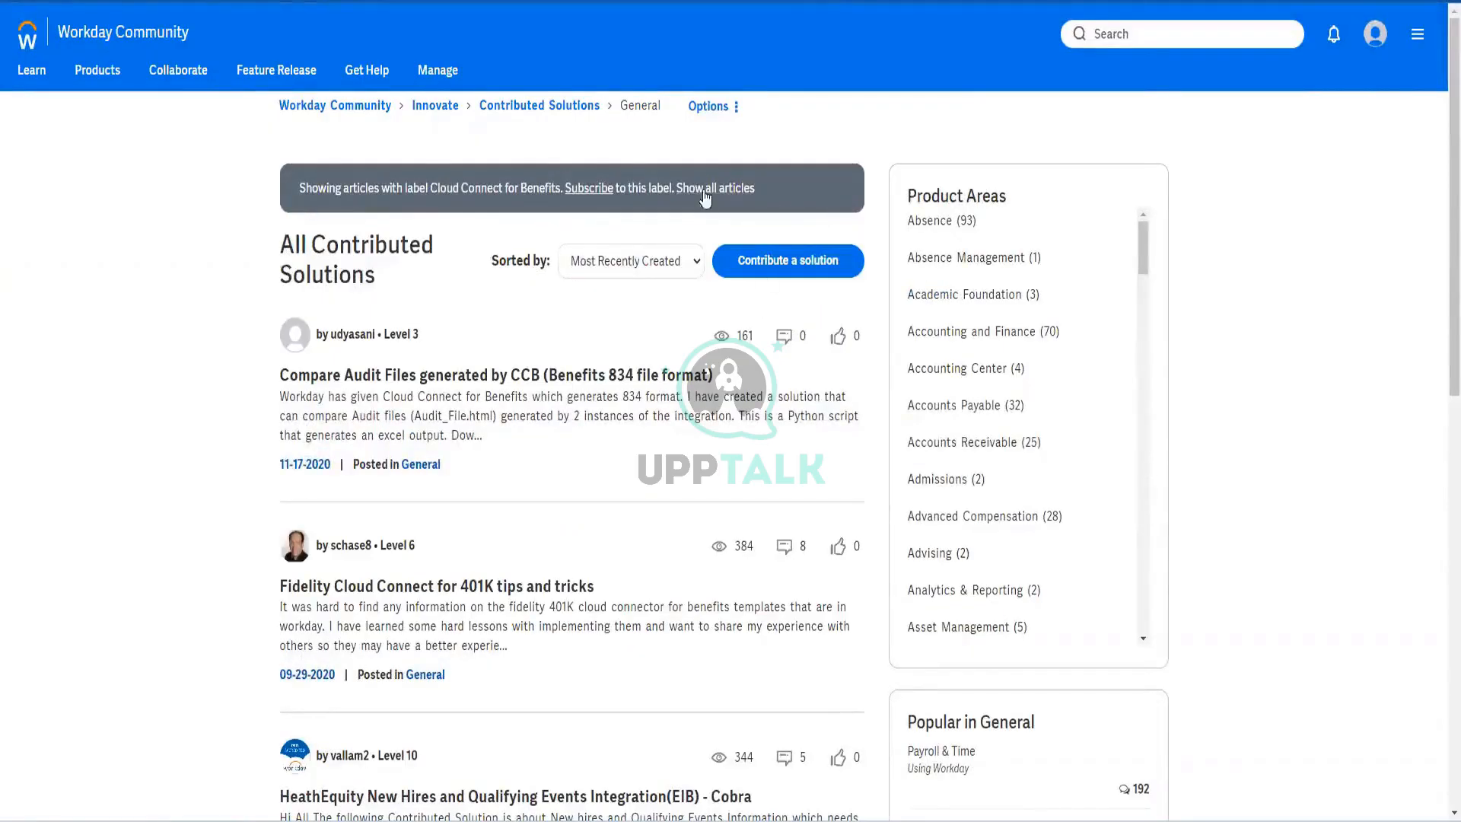
View the available sort orders for the Cloud Connect for Benefits solutions and browse the listed articles
{"action": "left_click", "coordinate": [685, 266]}
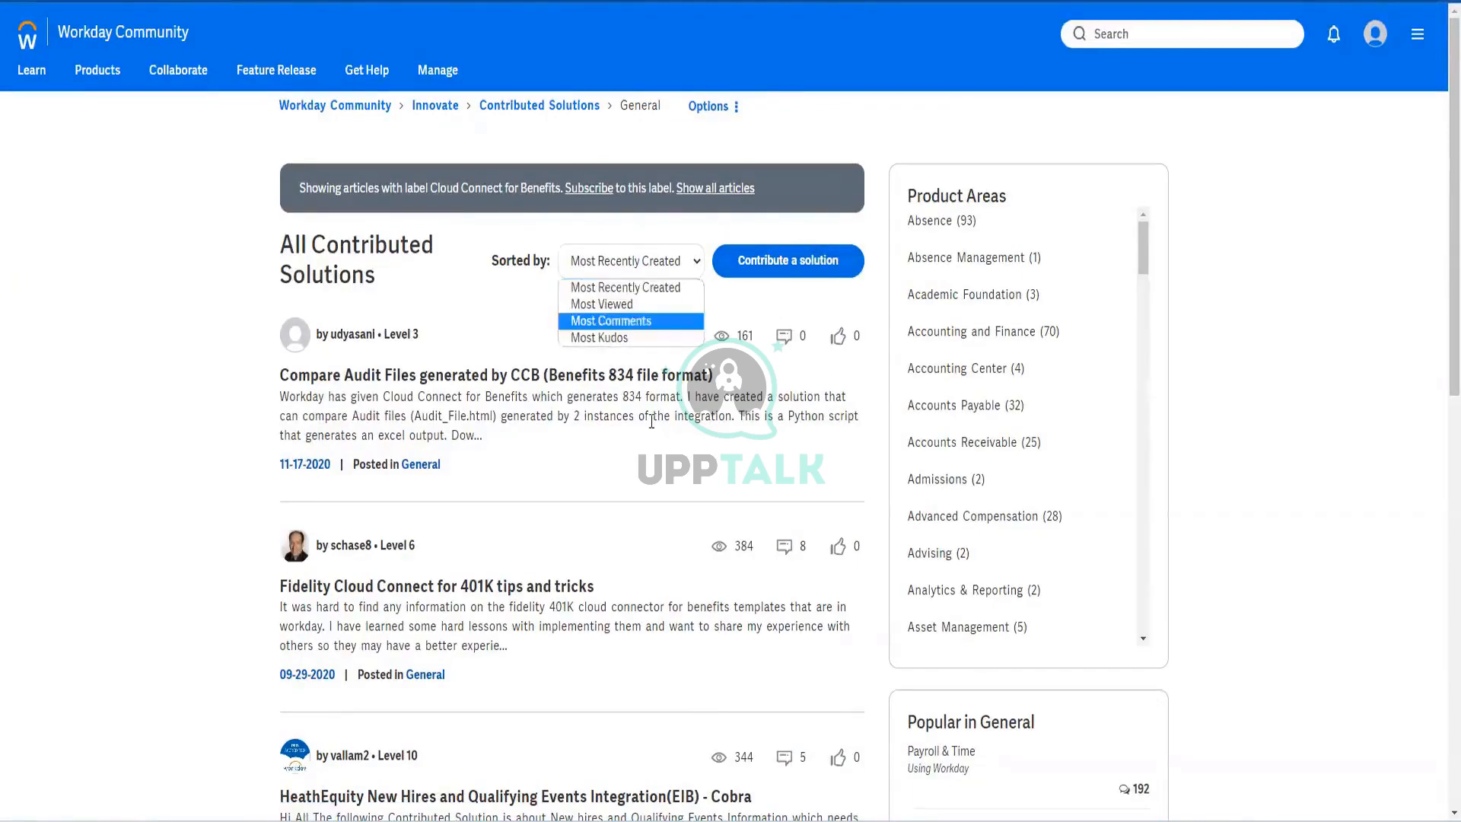
{"action": "scroll", "coordinate": [684, 479], "scroll_direction": "down", "scroll_amount": 7}
{"action": "scroll", "coordinate": [685, 480], "scroll_direction": "down", "scroll_amount": 1}
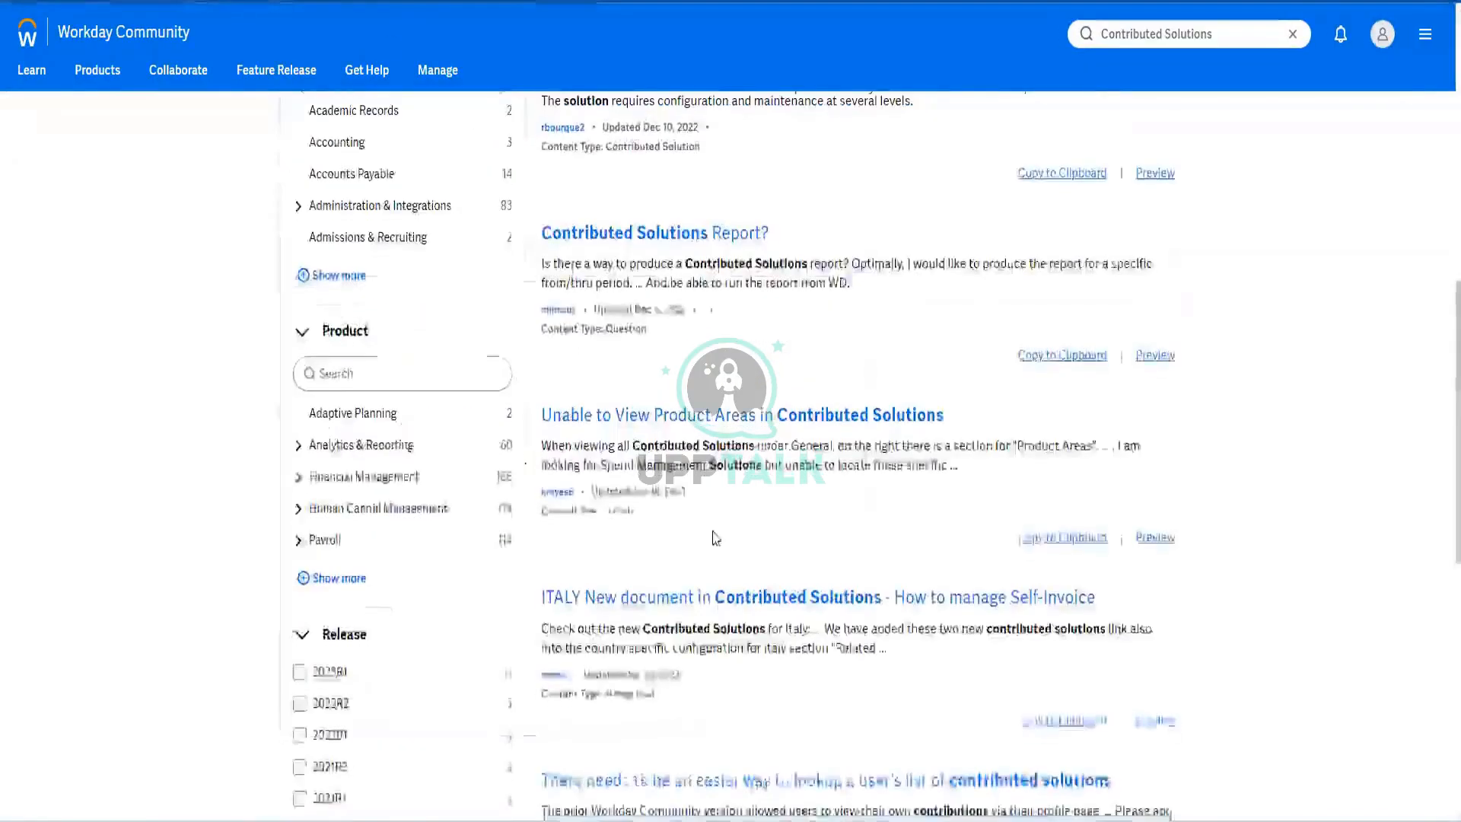
Refine the community search to "Contributed Solutions studio"
{"action": "scroll", "coordinate": [712, 537], "scroll_direction": "down", "scroll_amount": 8}
{"action": "scroll", "coordinate": [715, 538], "scroll_direction": "up", "scroll_amount": 10}
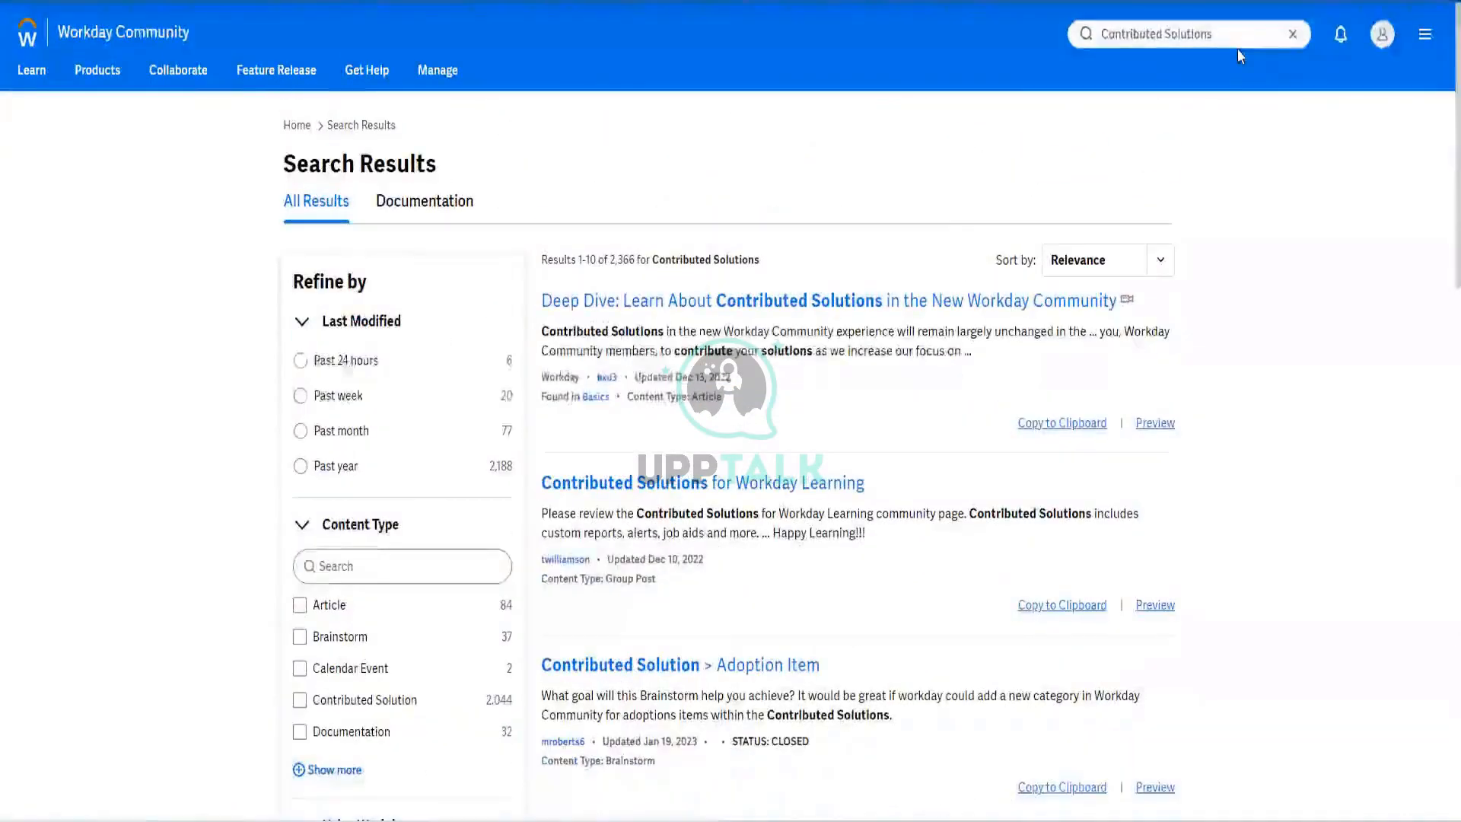
{"action": "left_click", "coordinate": [1237, 49]}
{"action": "type", "text": "studio"}
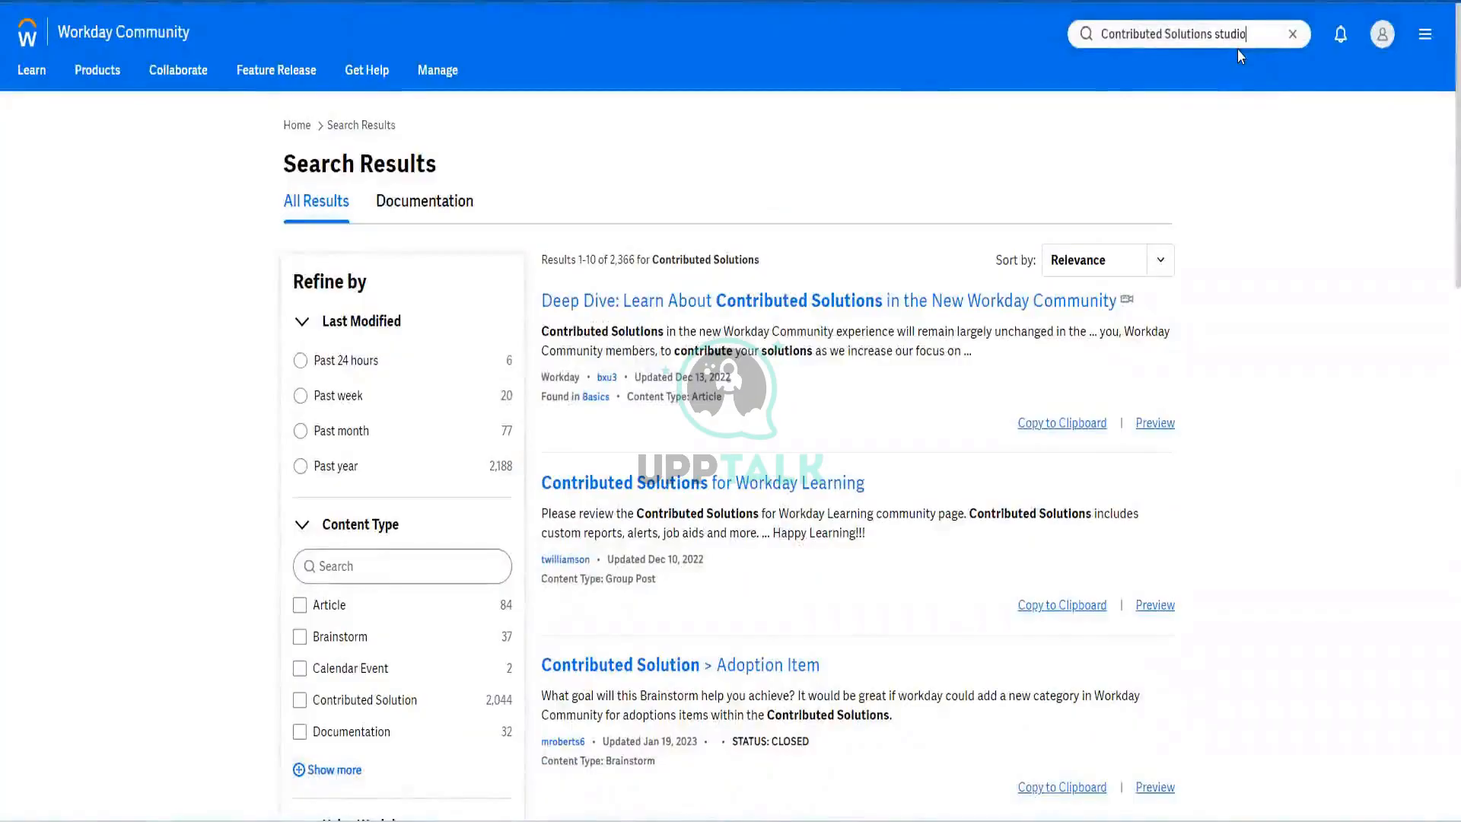
{"action": "key", "text": "Return"}
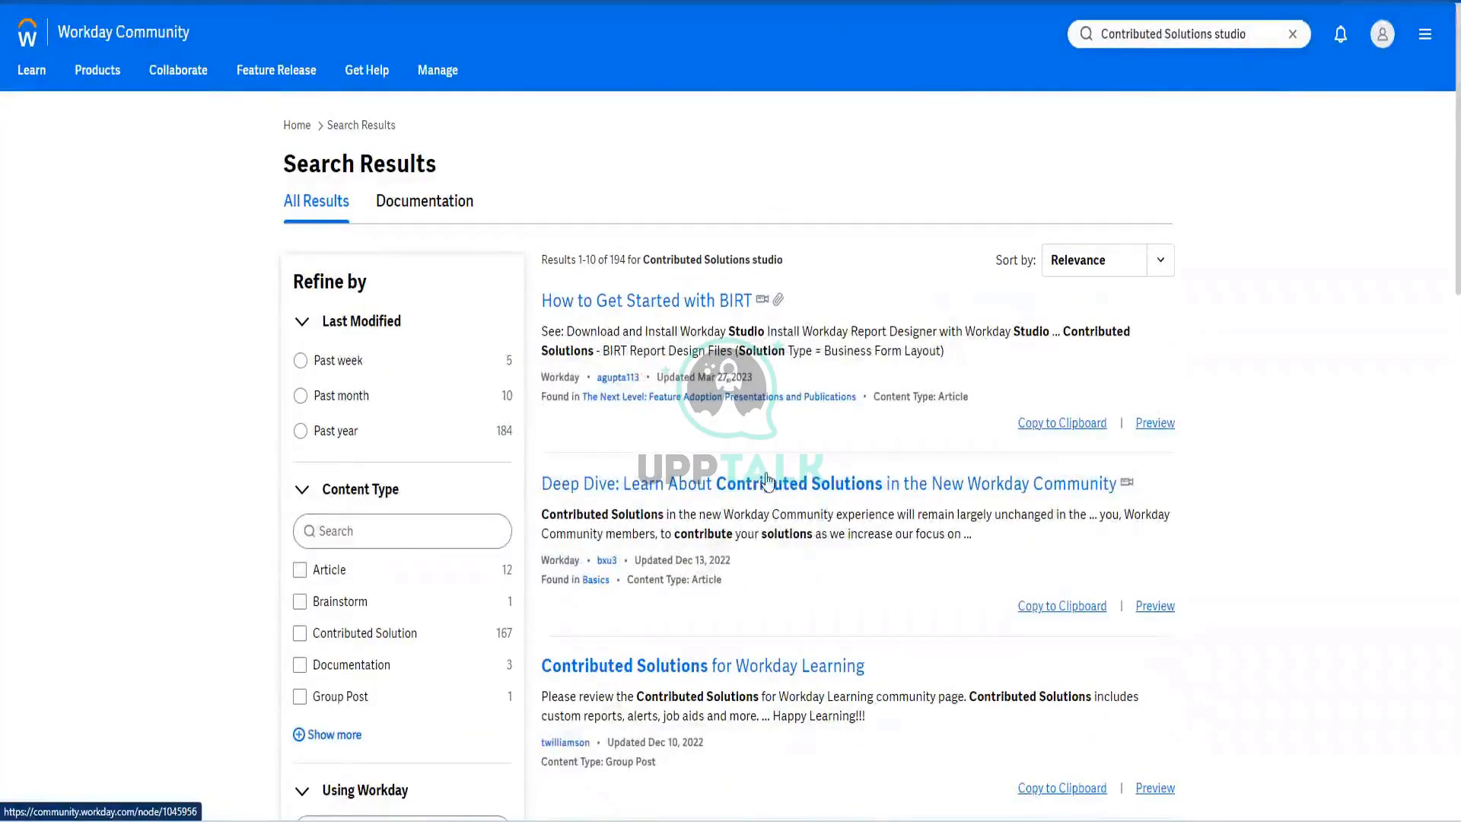
Open the Contributed Solutions for Workday Learning result in a new tab
{"action": "scroll", "coordinate": [773, 488], "scroll_direction": "down", "scroll_amount": 5}
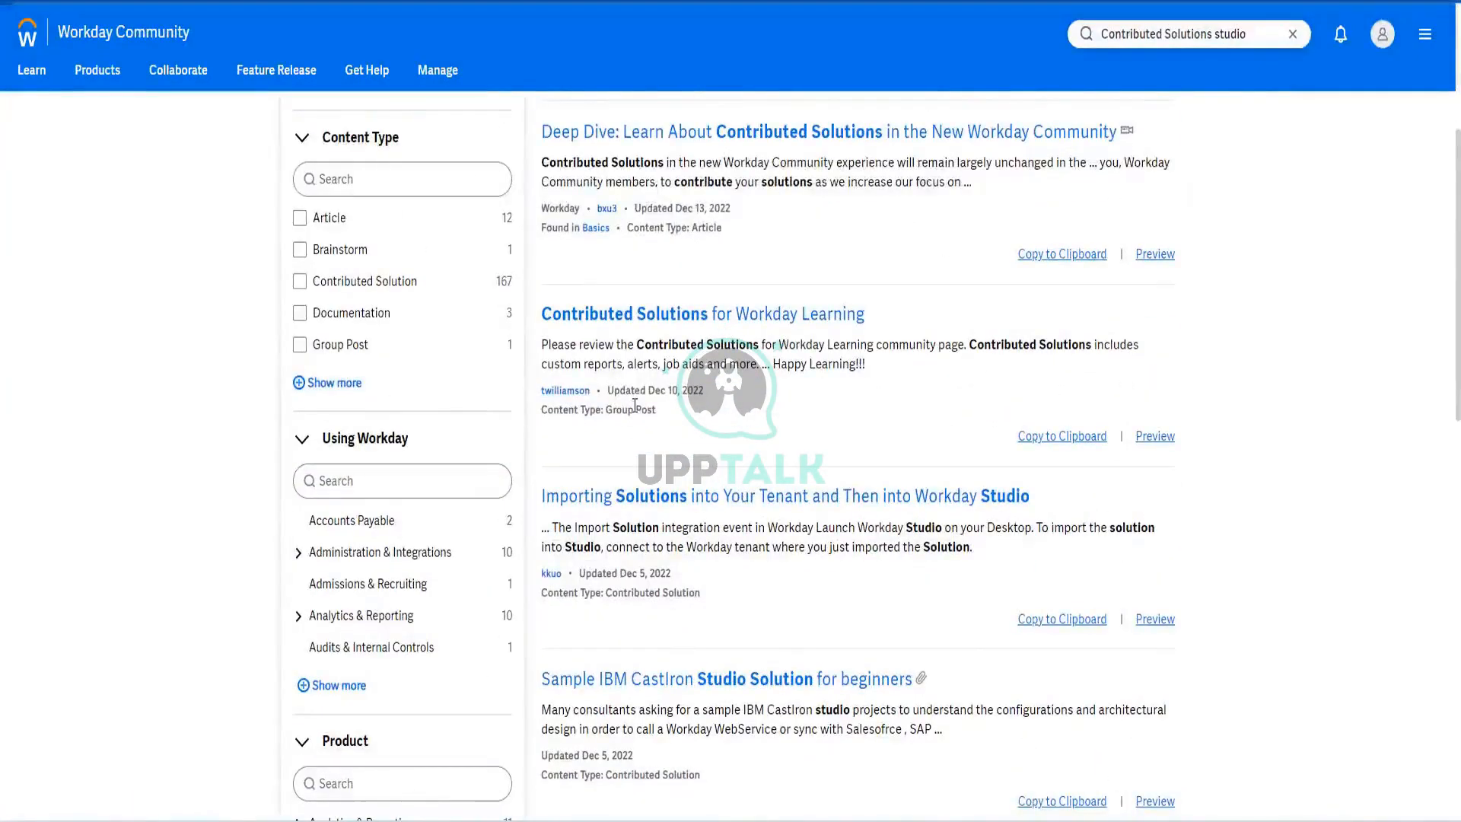
{"action": "right_click", "coordinate": [654, 318]}
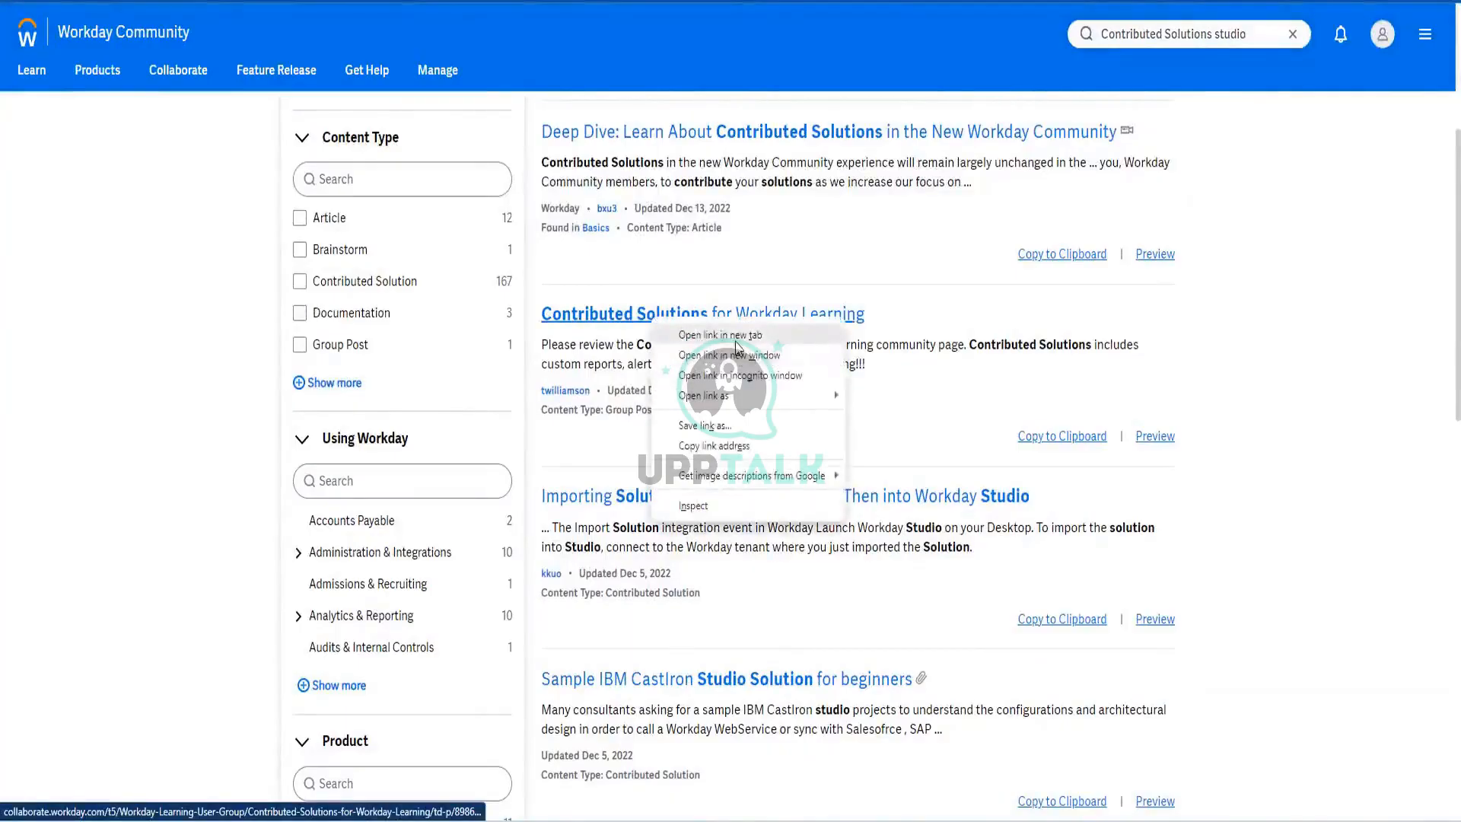
{"action": "left_click", "coordinate": [714, 334]}
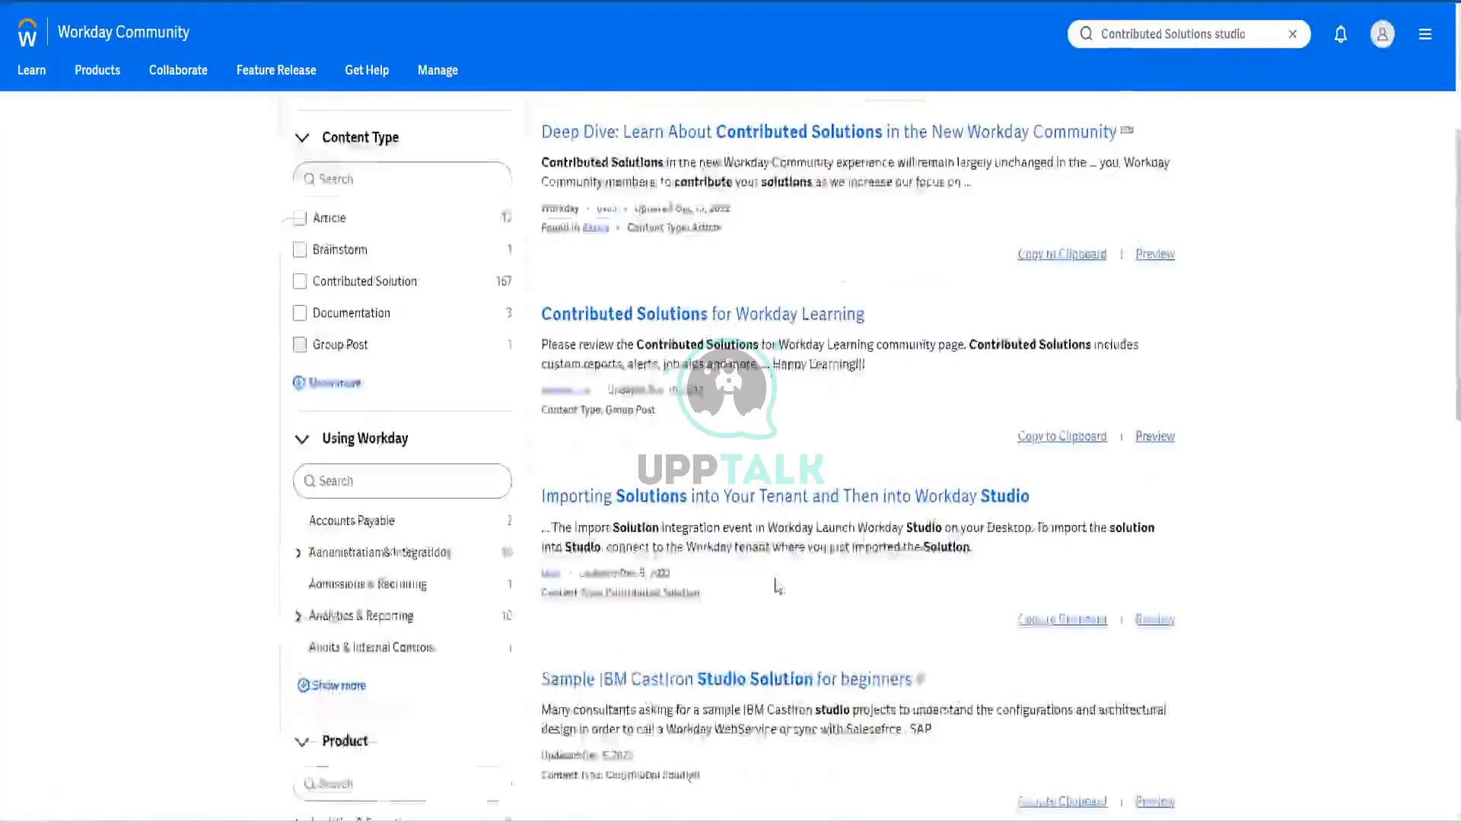
Open Sample IBM CastIron Studio Solution for beginners in a new tab and download its Workday_GetWorkers.zip attachment
{"action": "scroll", "coordinate": [774, 584], "scroll_direction": "down", "scroll_amount": 5}
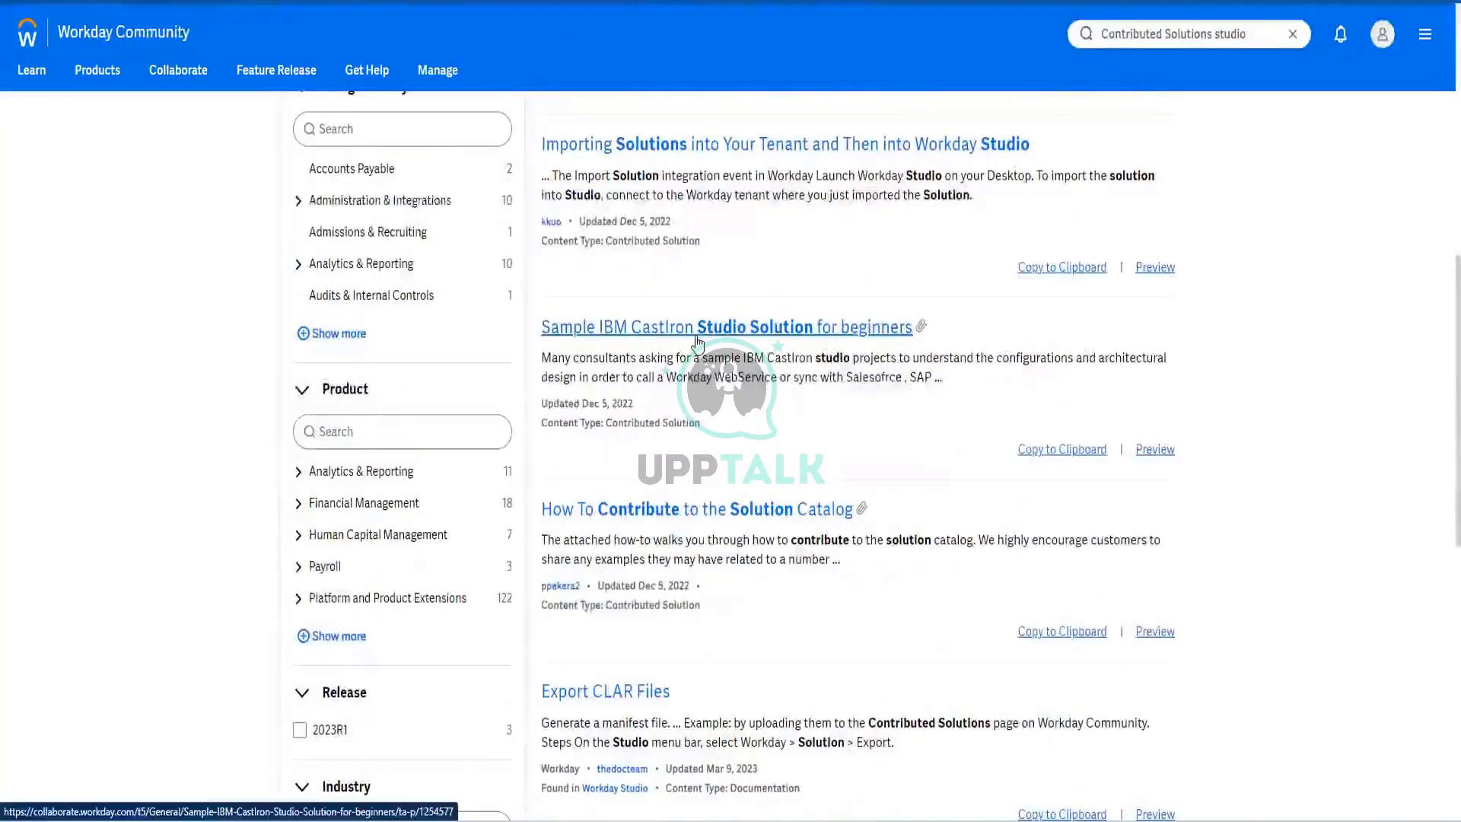
{"action": "right_click", "coordinate": [715, 344]}
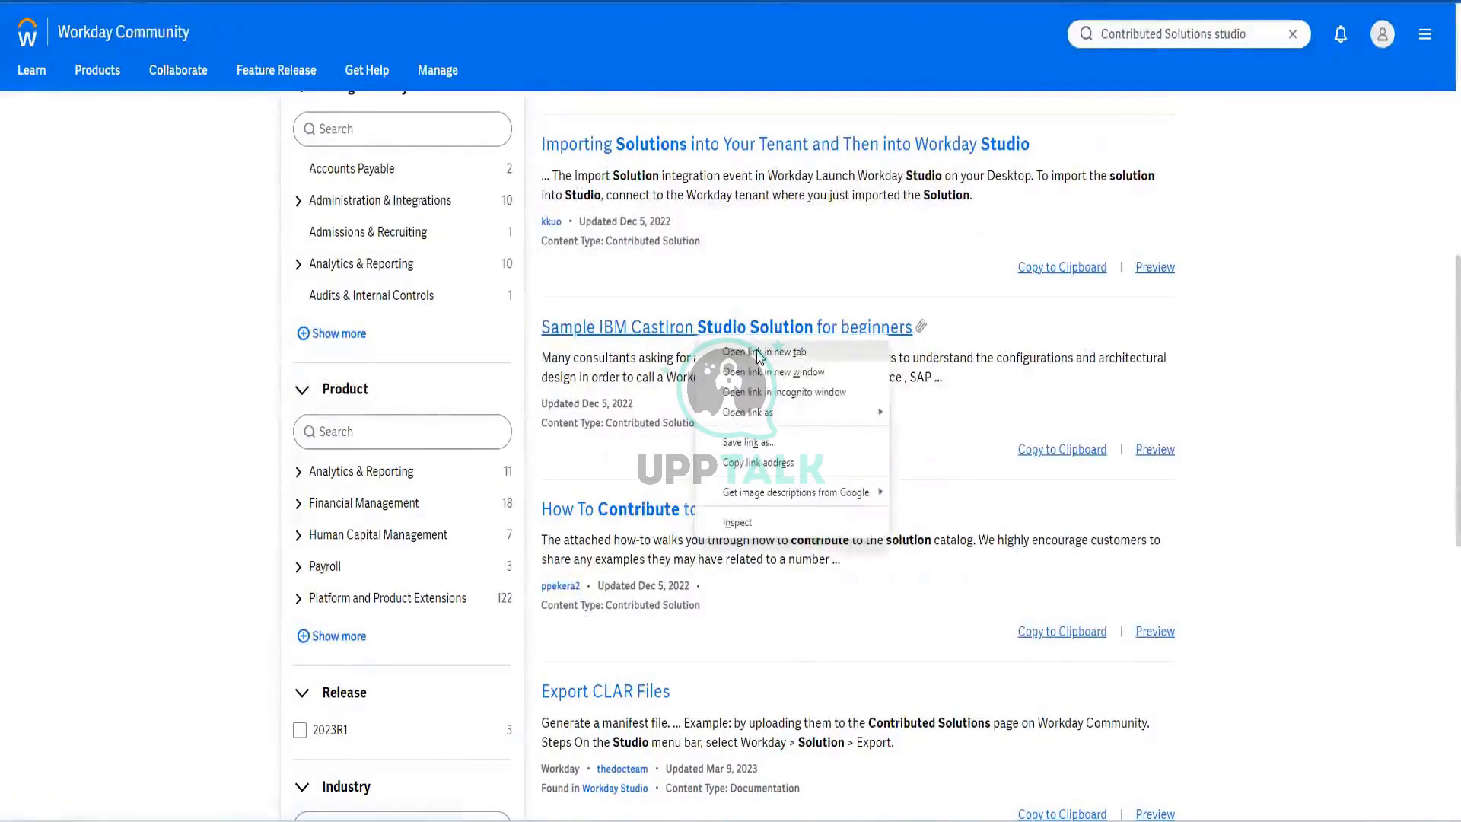
{"action": "left_click", "coordinate": [761, 354]}
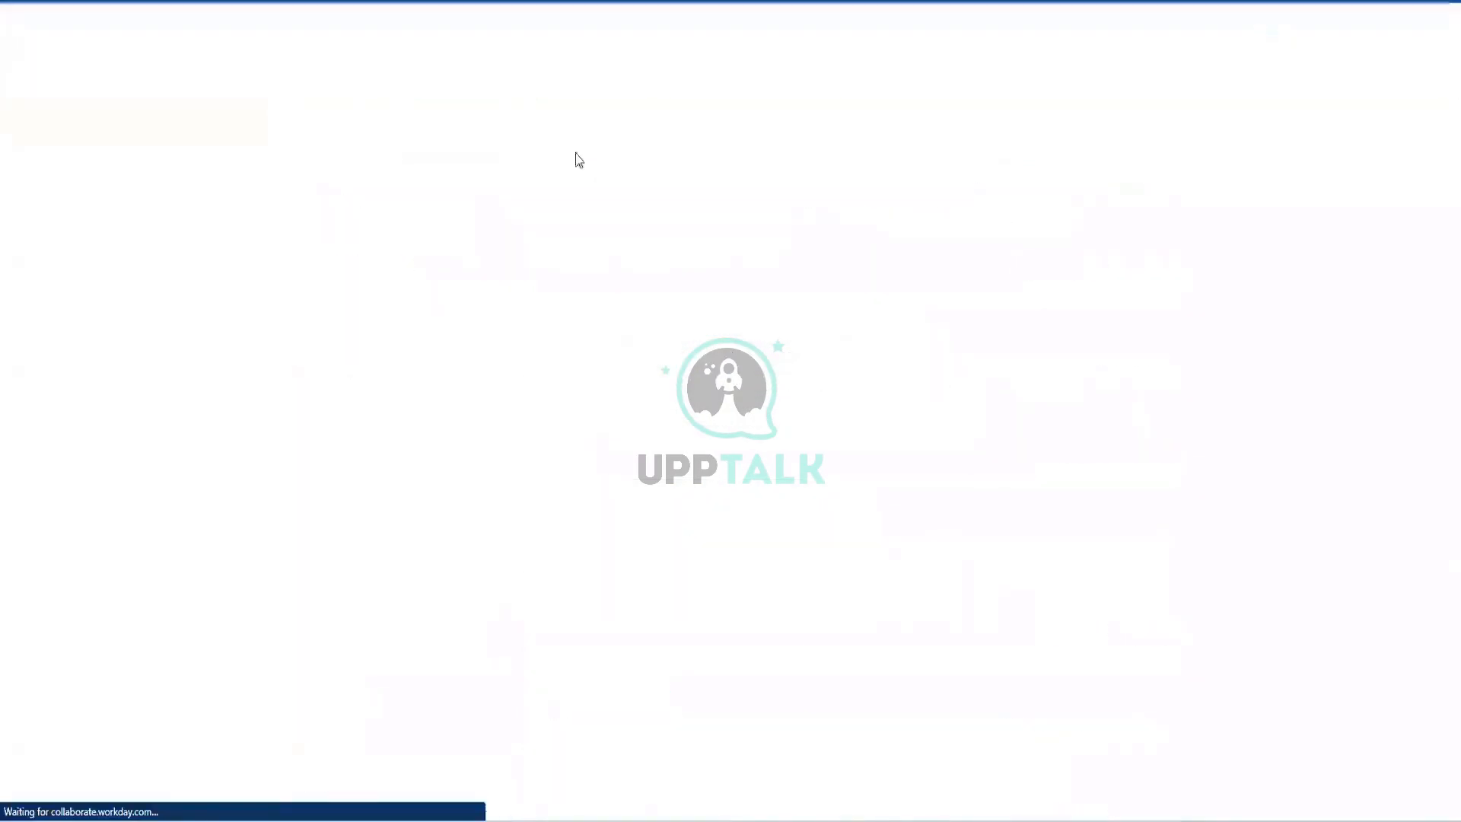
{"action": "scroll", "coordinate": [358, 455], "scroll_direction": "down", "scroll_amount": 3}
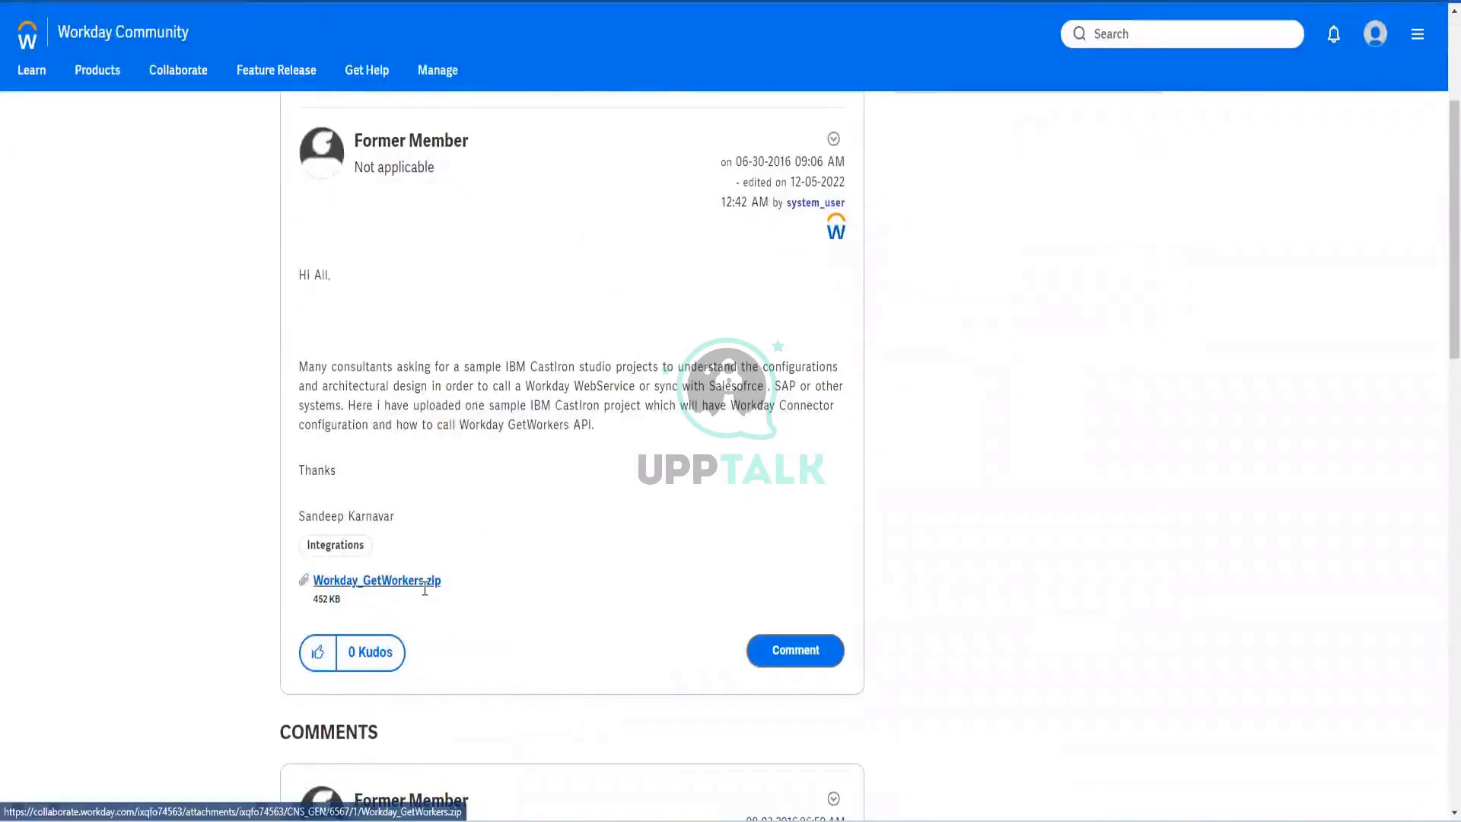
{"action": "left_click", "coordinate": [412, 592]}
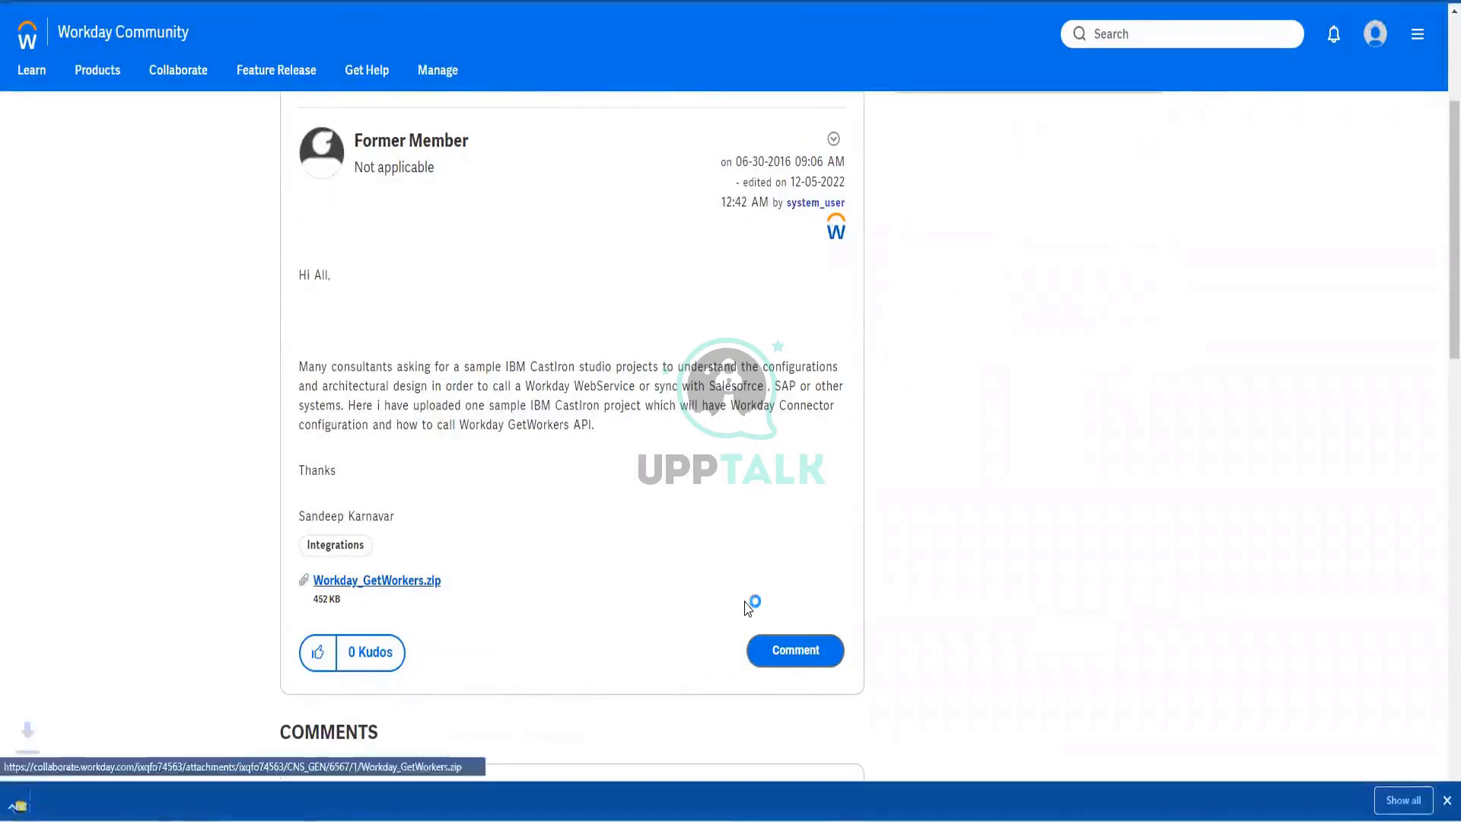
Locate the downloaded Workday_GetWorkers.zip in its folder and open it with WinRAR archiver
{"action": "left_click", "coordinate": [163, 796]}
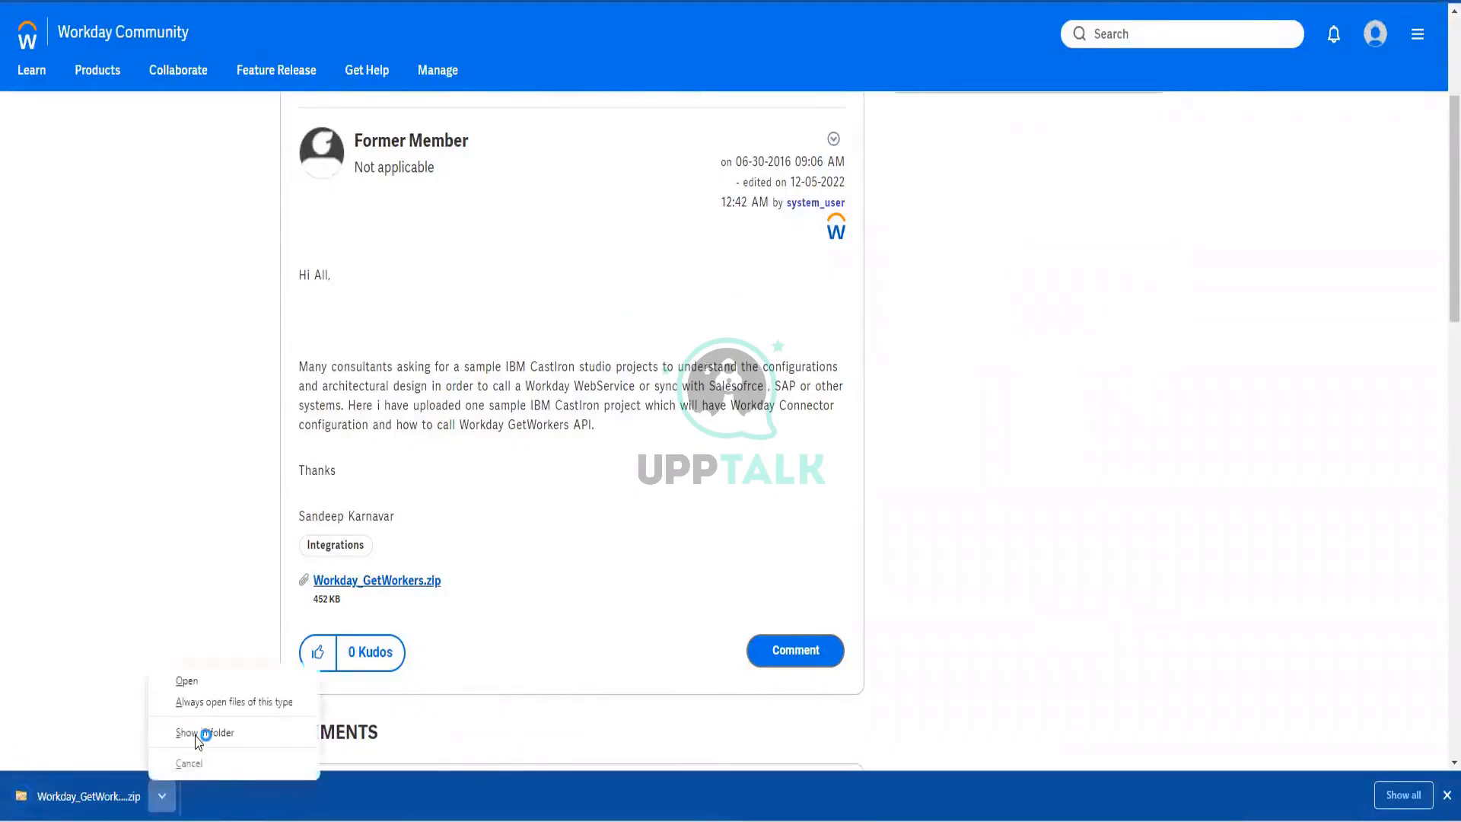
{"action": "left_click", "coordinate": [202, 733]}
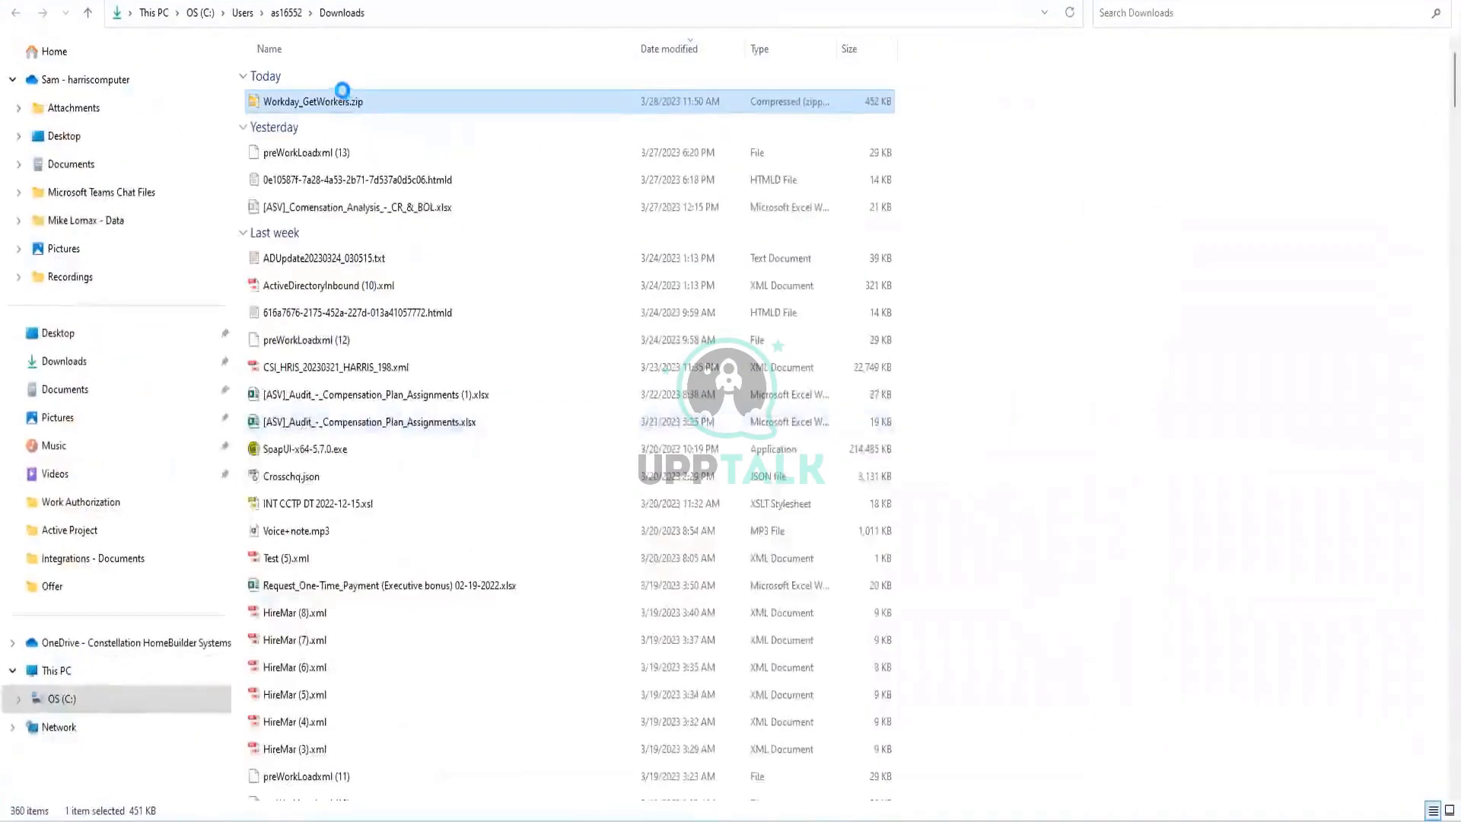
{"action": "right_click", "coordinate": [338, 104]}
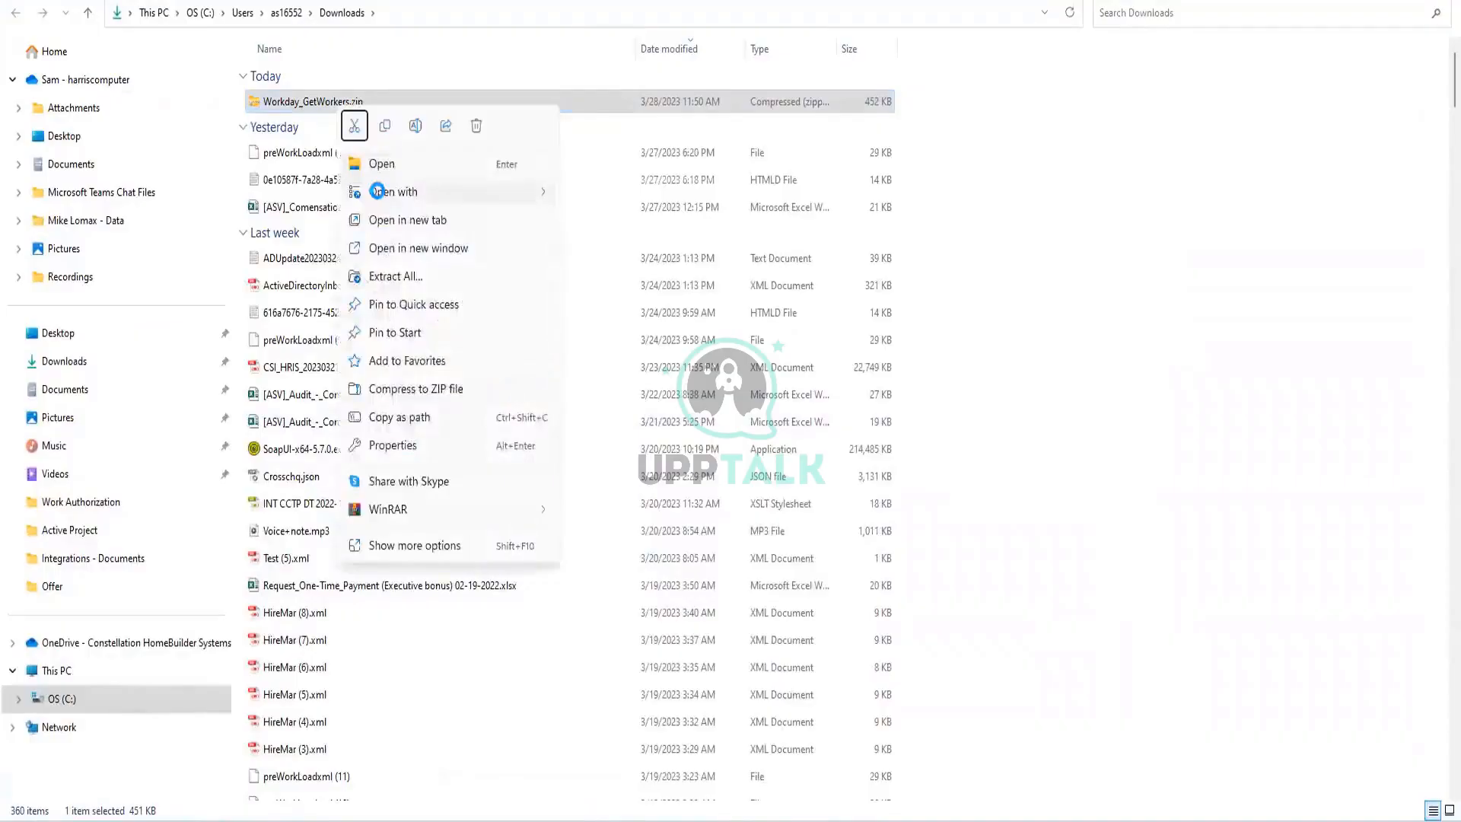
{"action": "left_click", "coordinate": [378, 191]}
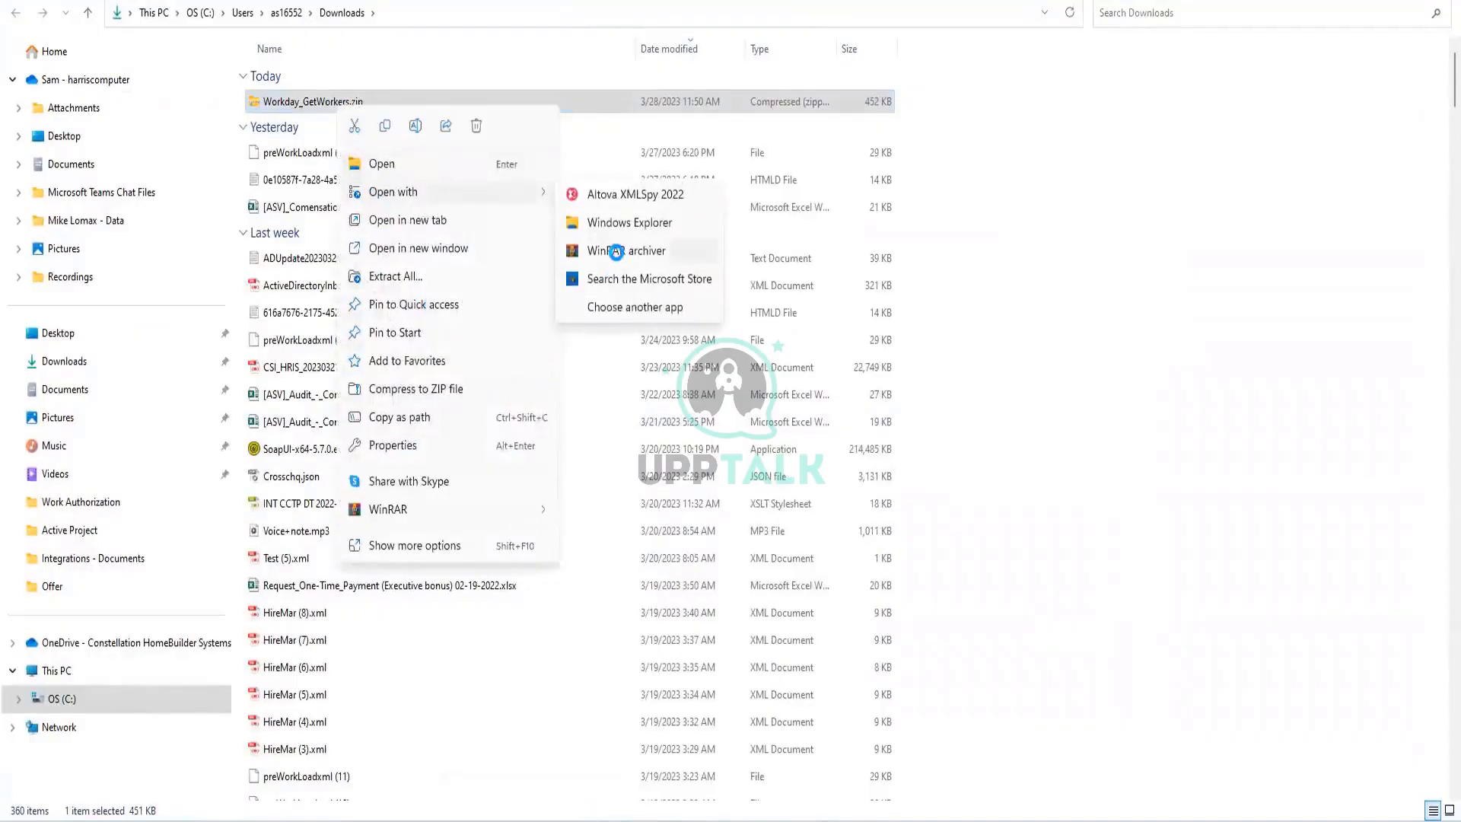
{"action": "left_click", "coordinate": [688, 251]}
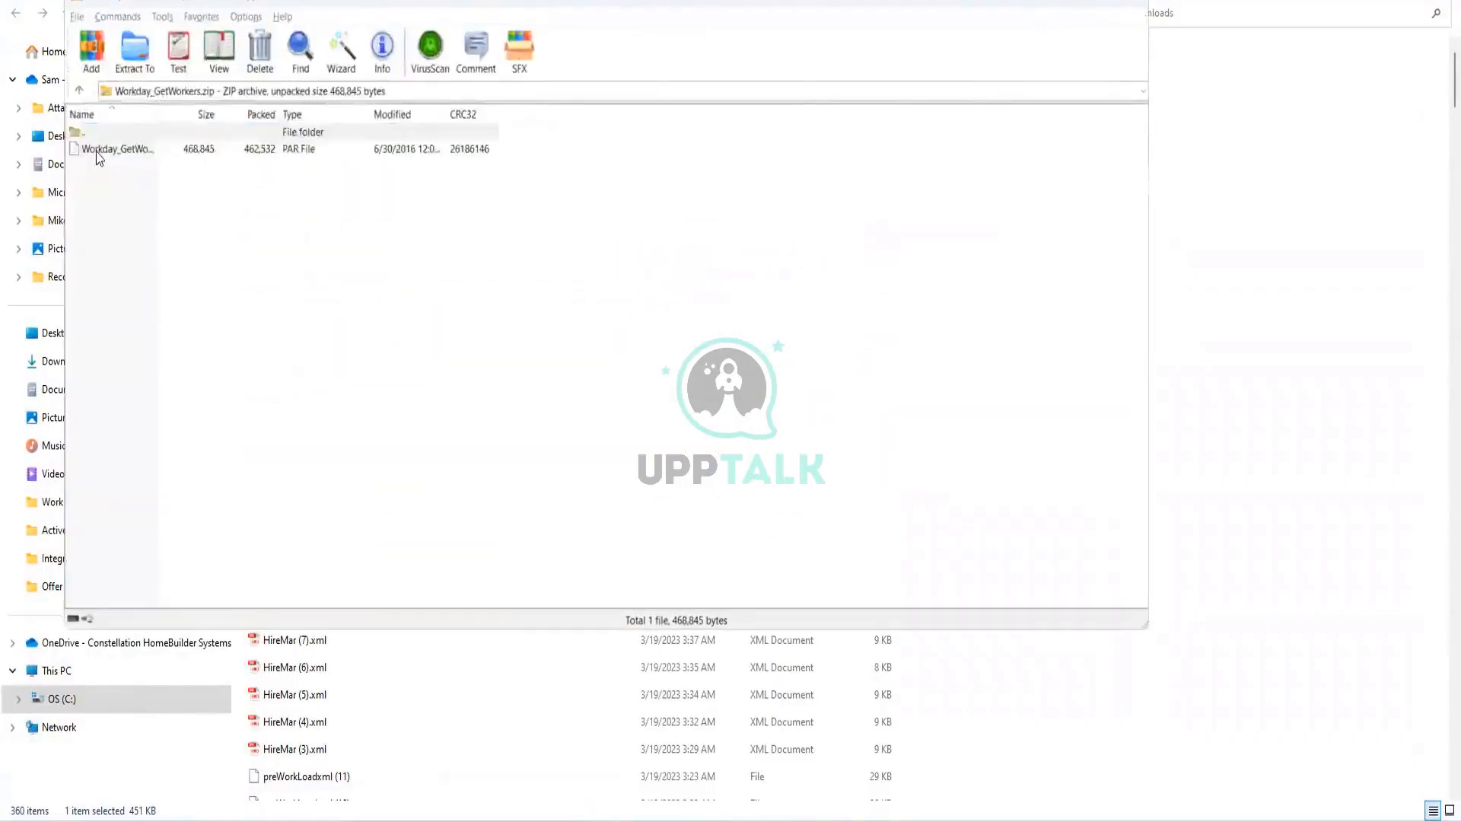
Extract the PAR file from the archive to the default destination, and inspect the extracted Workday_GetWorkers folder and its zip contents
{"action": "left_click", "coordinate": [114, 149]}
{"action": "left_click", "coordinate": [135, 50]}
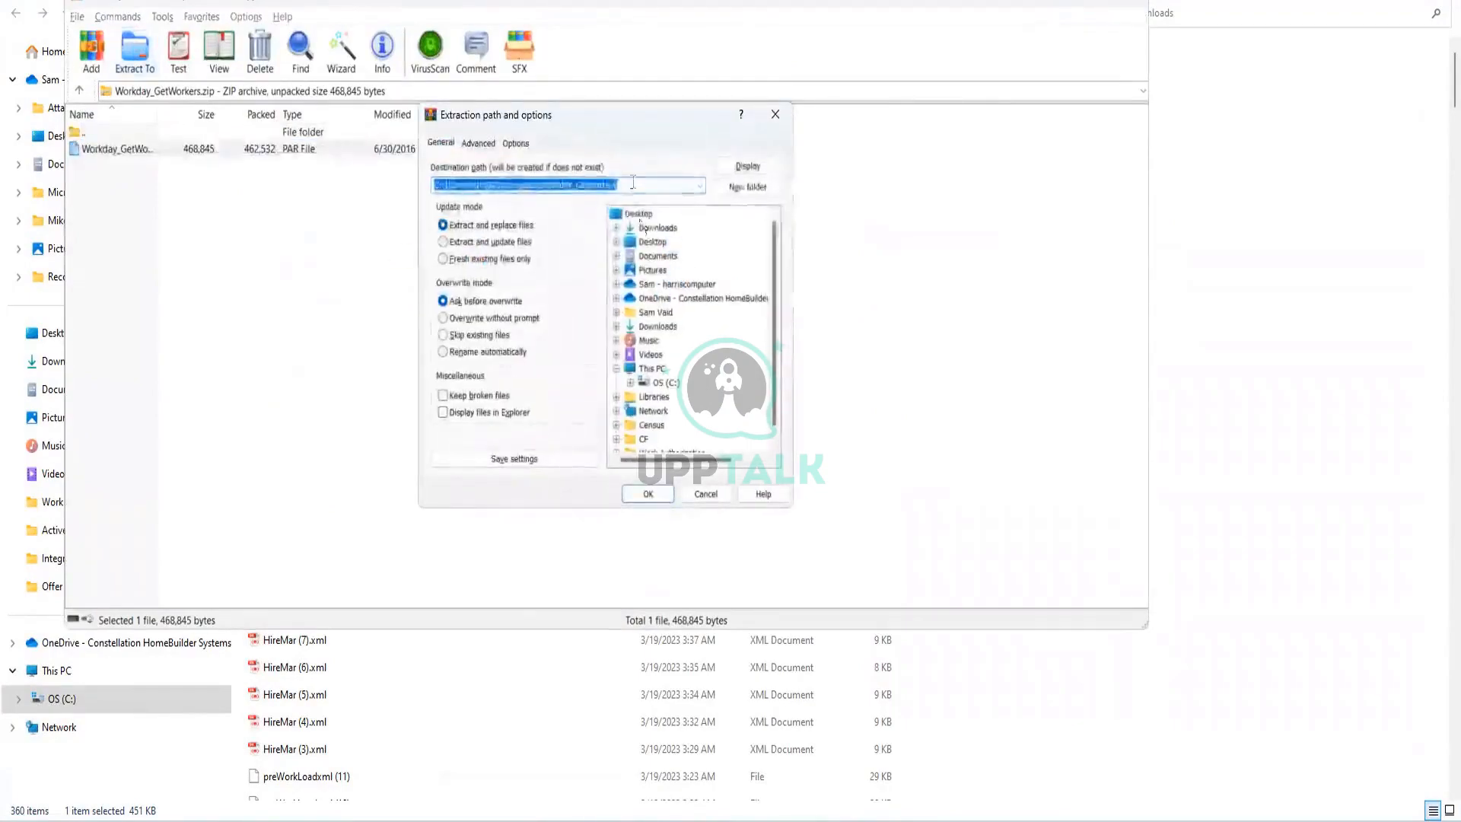
{"action": "left_click", "coordinate": [661, 496]}
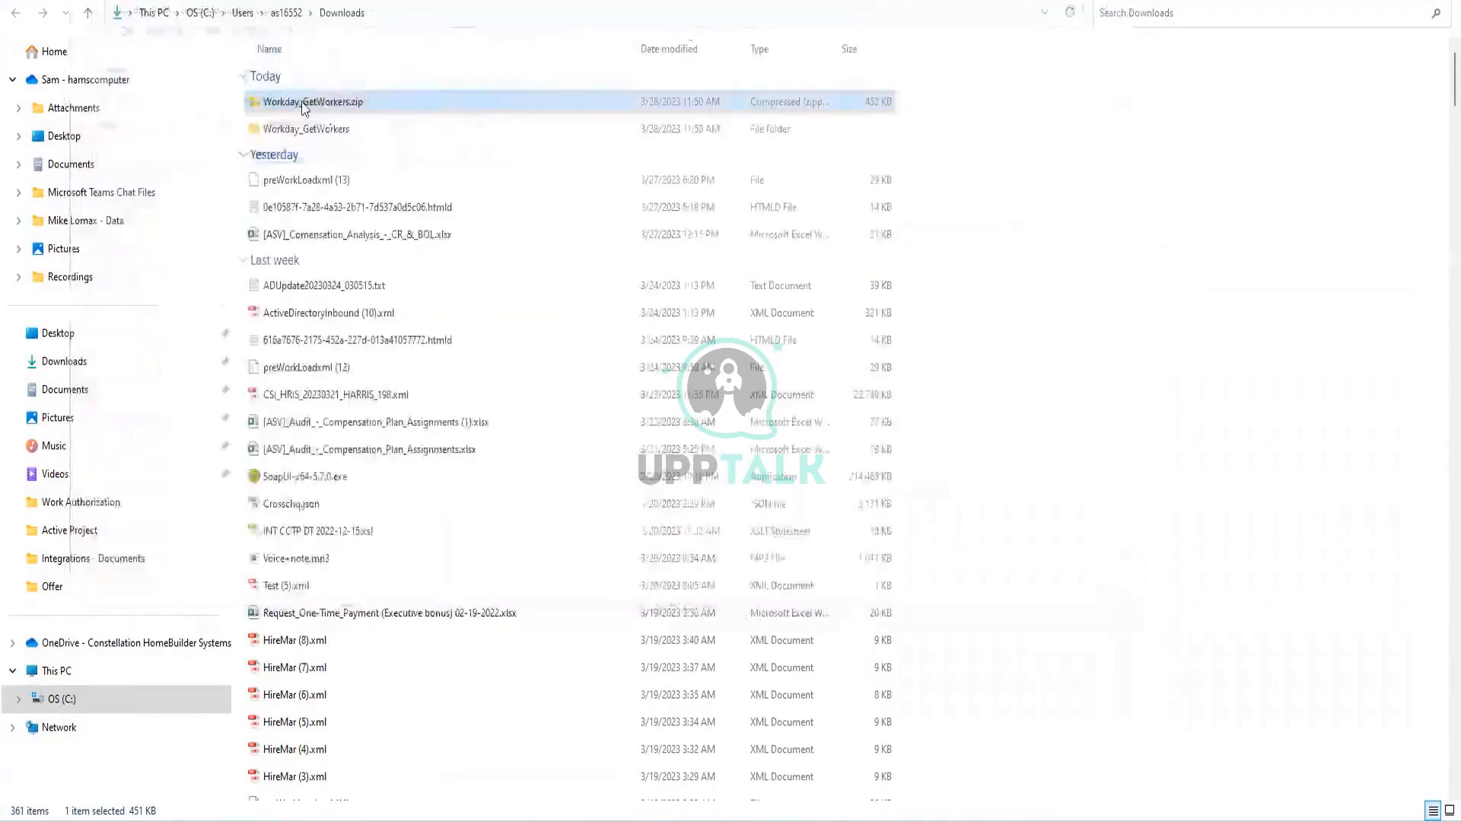
{"action": "double_click", "coordinate": [304, 131]}
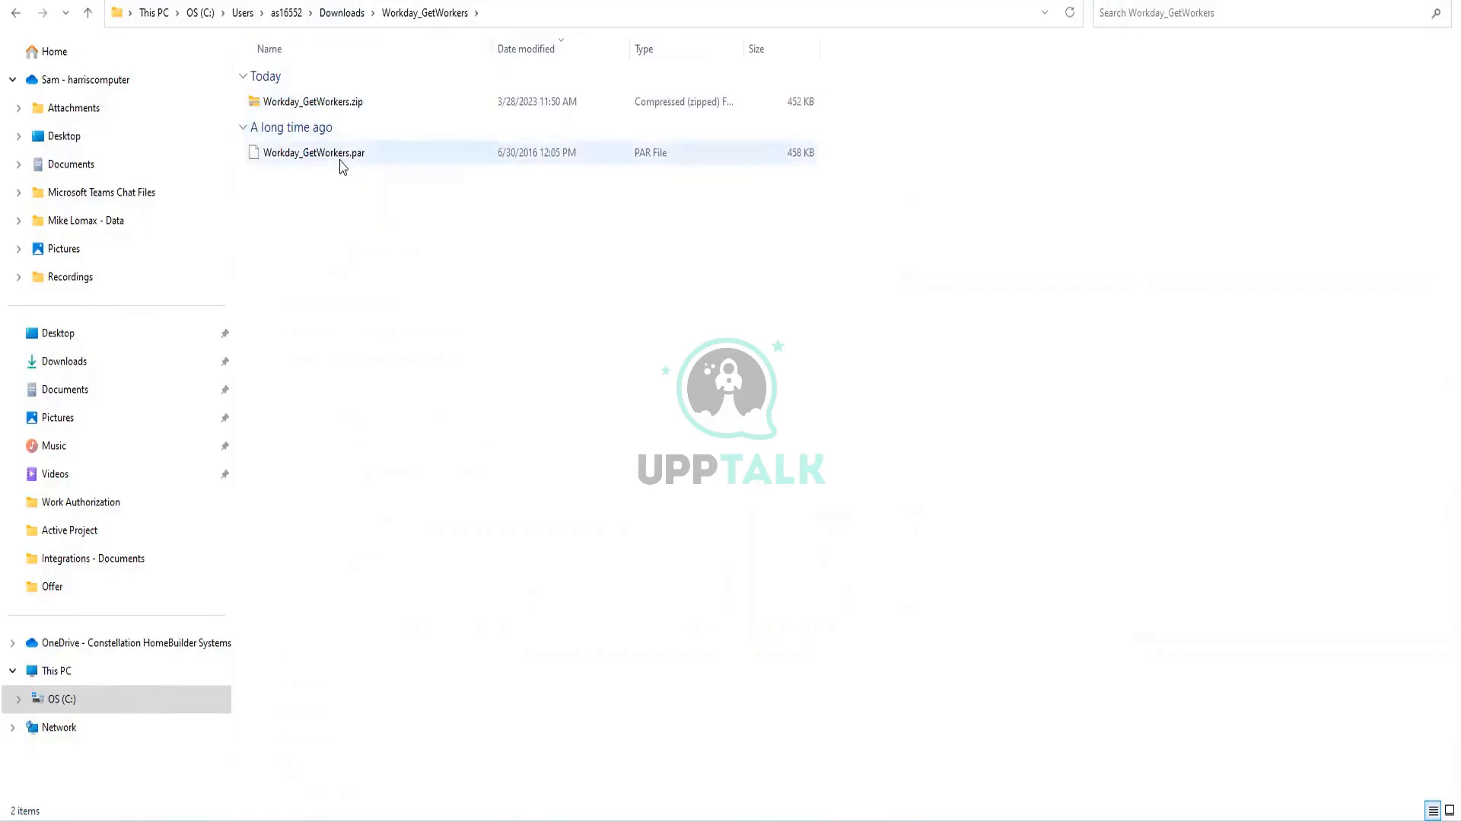
{"action": "double_click", "coordinate": [327, 102]}
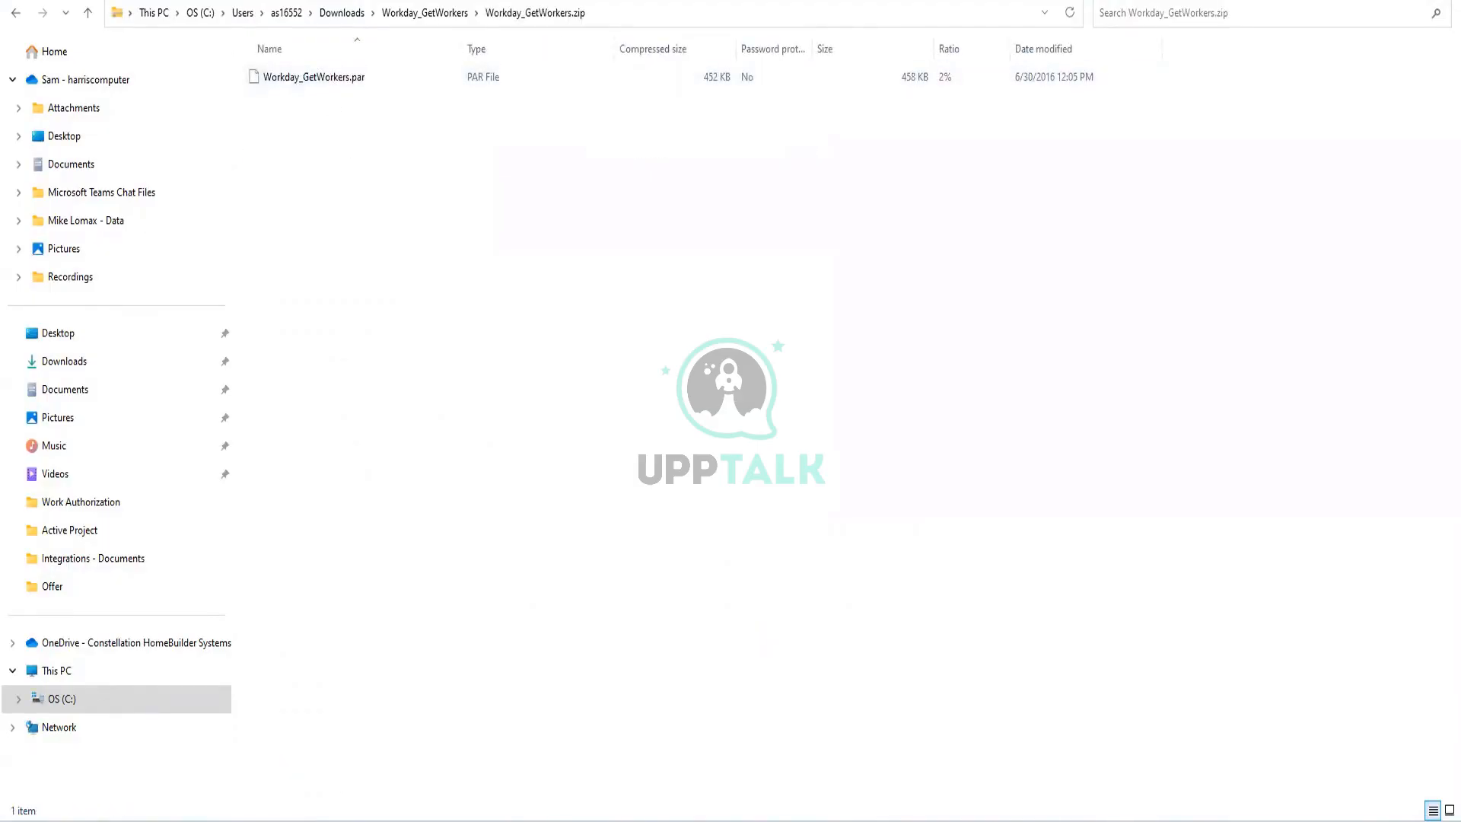
Switch to Workday Studio and check the recent locations and file types offered when importing a CLAR, leaving without importing
{"action": "left_click", "coordinate": [635, 818]}
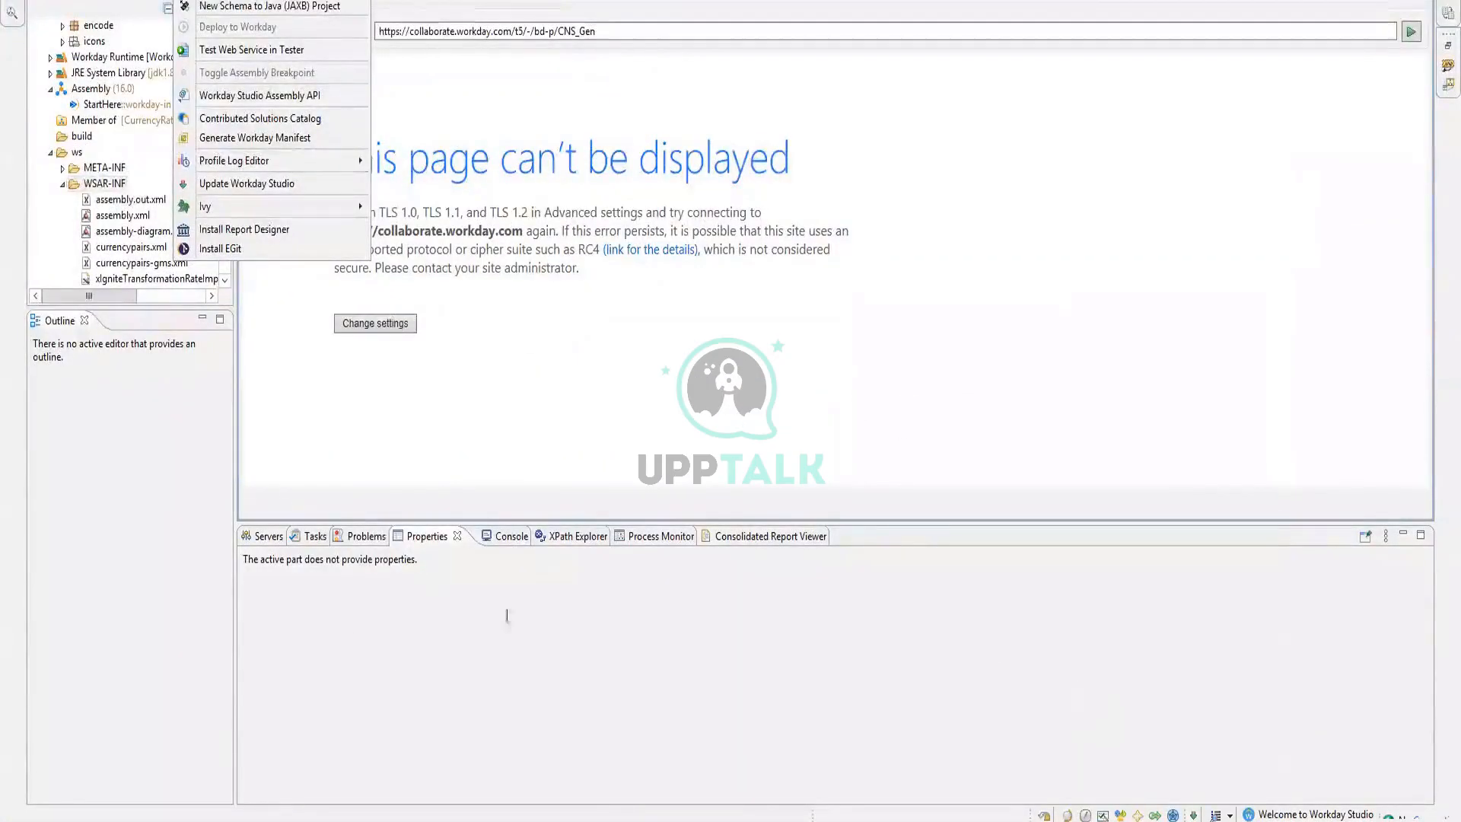
{"action": "left_click", "coordinate": [566, 660]}
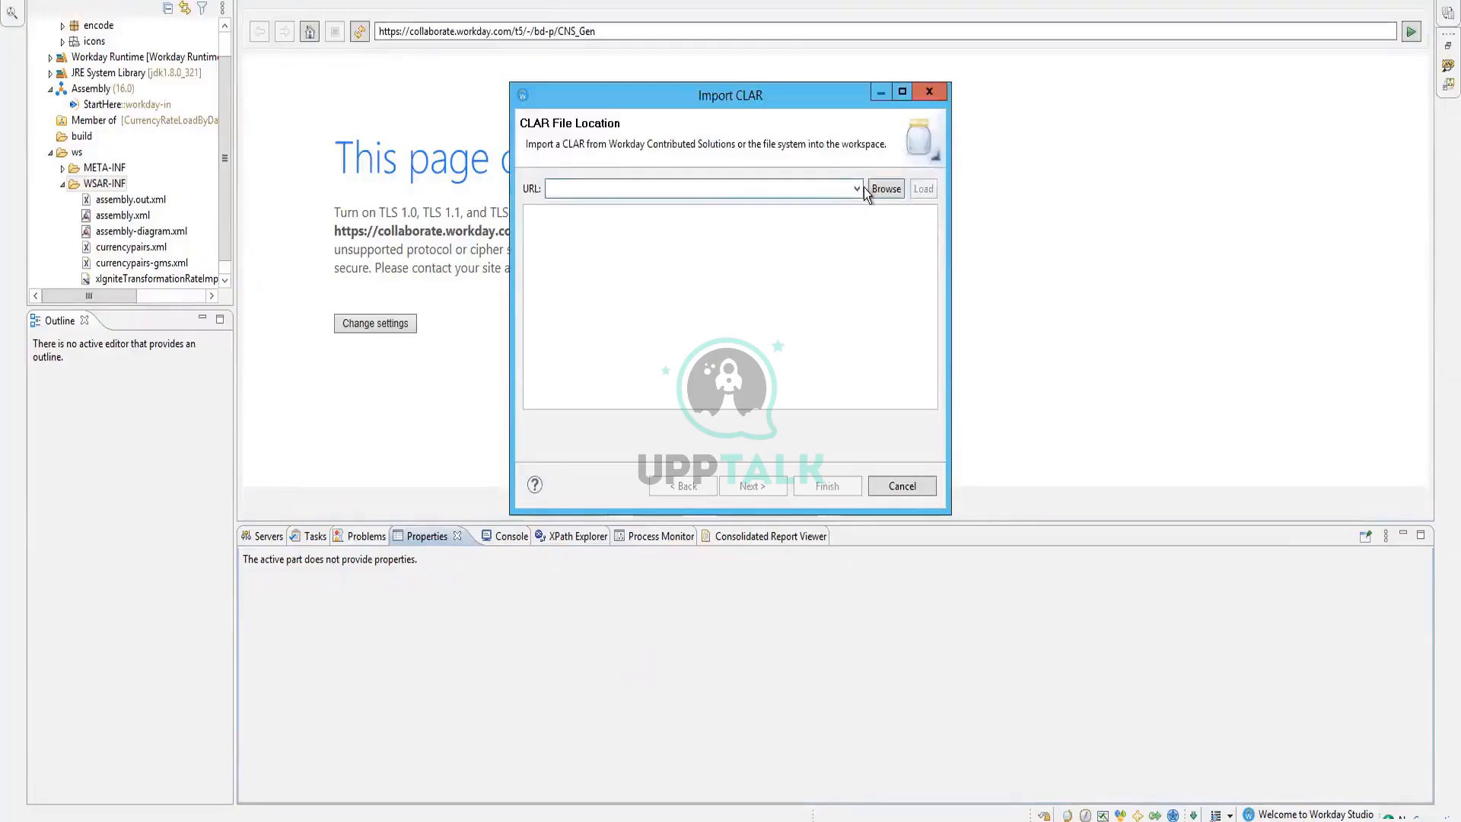
{"action": "left_click", "coordinate": [857, 190]}
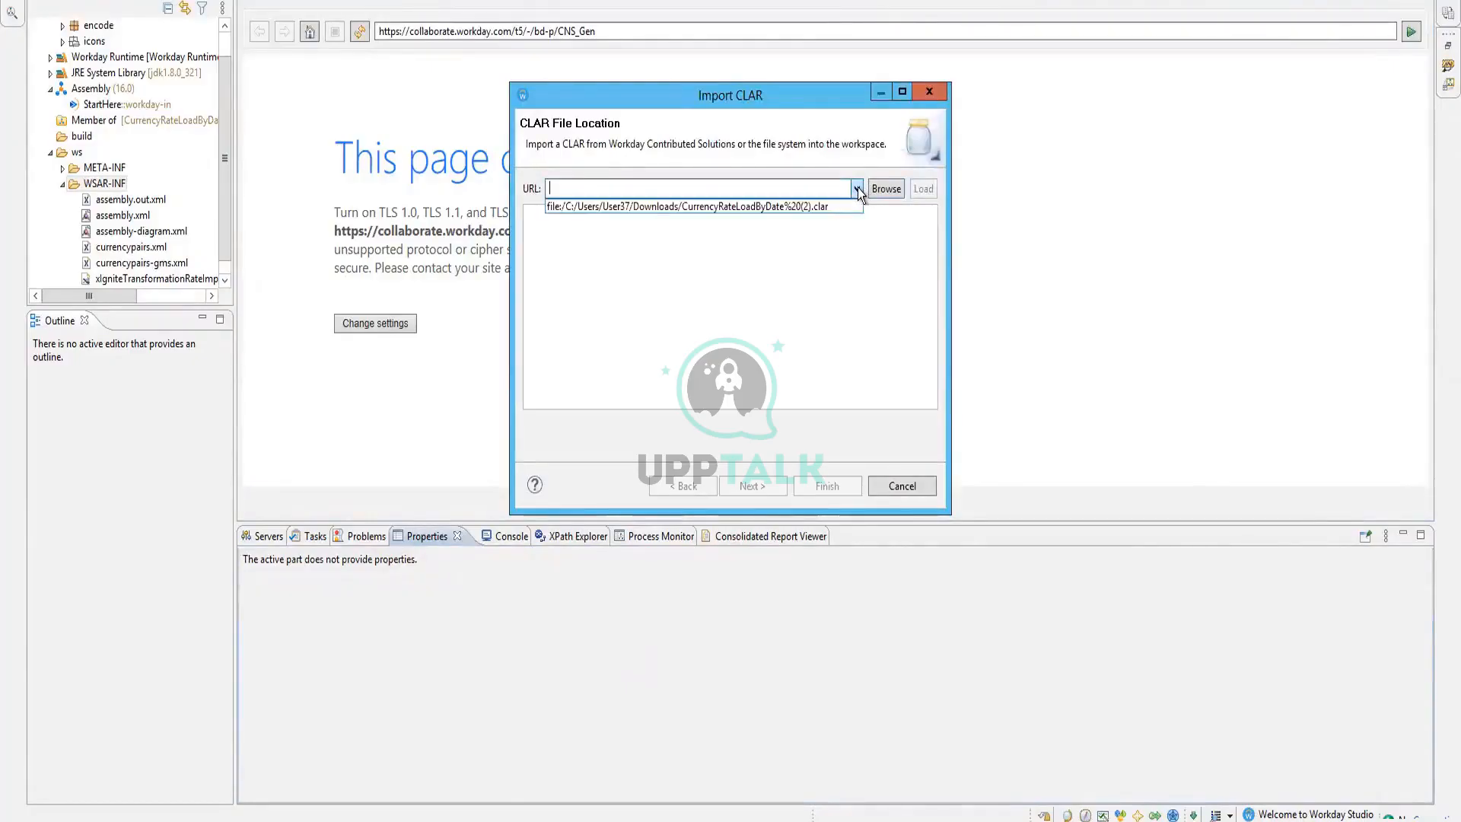
{"action": "left_click", "coordinate": [857, 189]}
{"action": "left_click", "coordinate": [887, 188]}
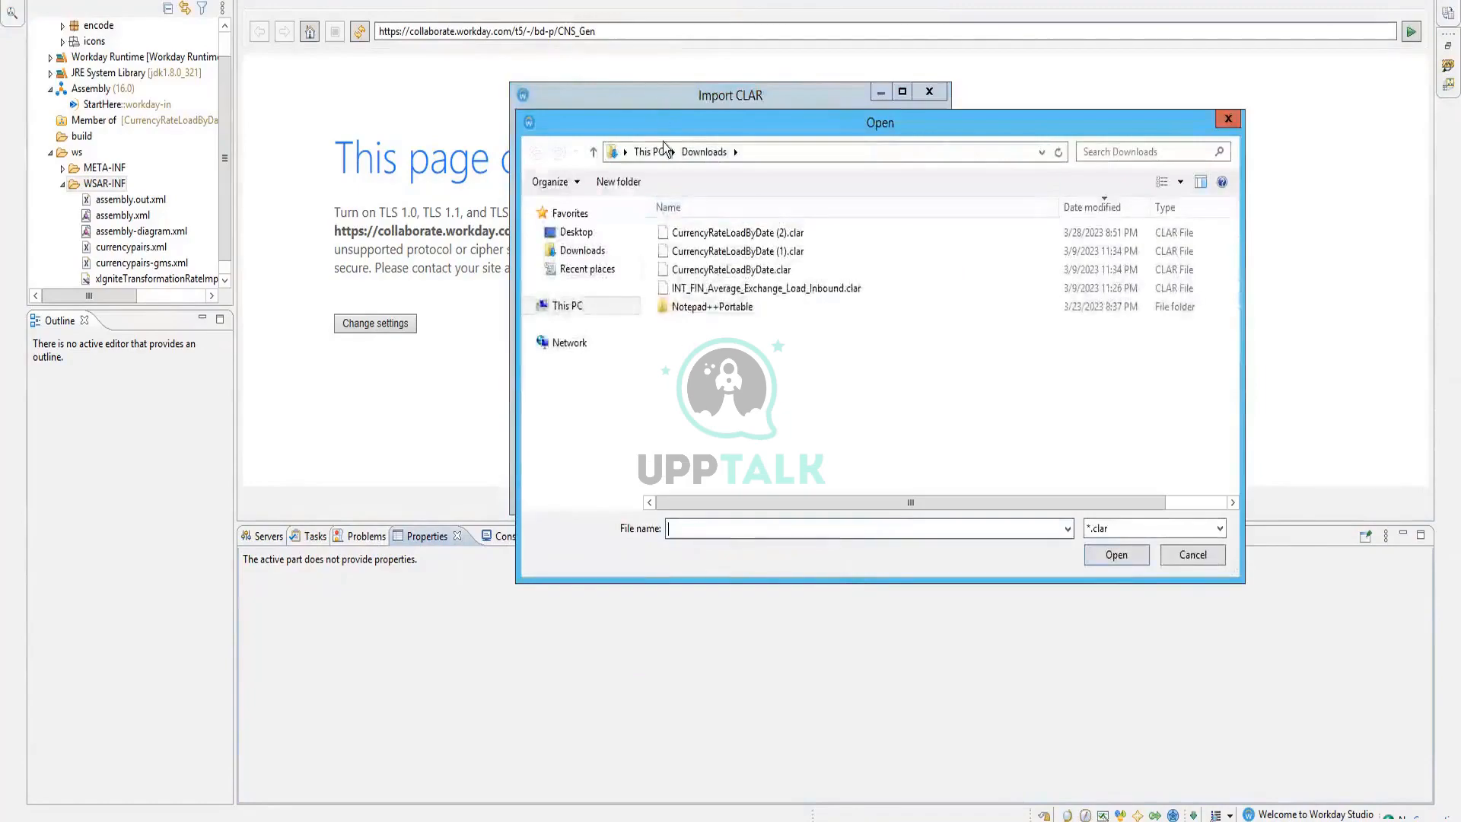
{"action": "left_click", "coordinate": [1177, 528]}
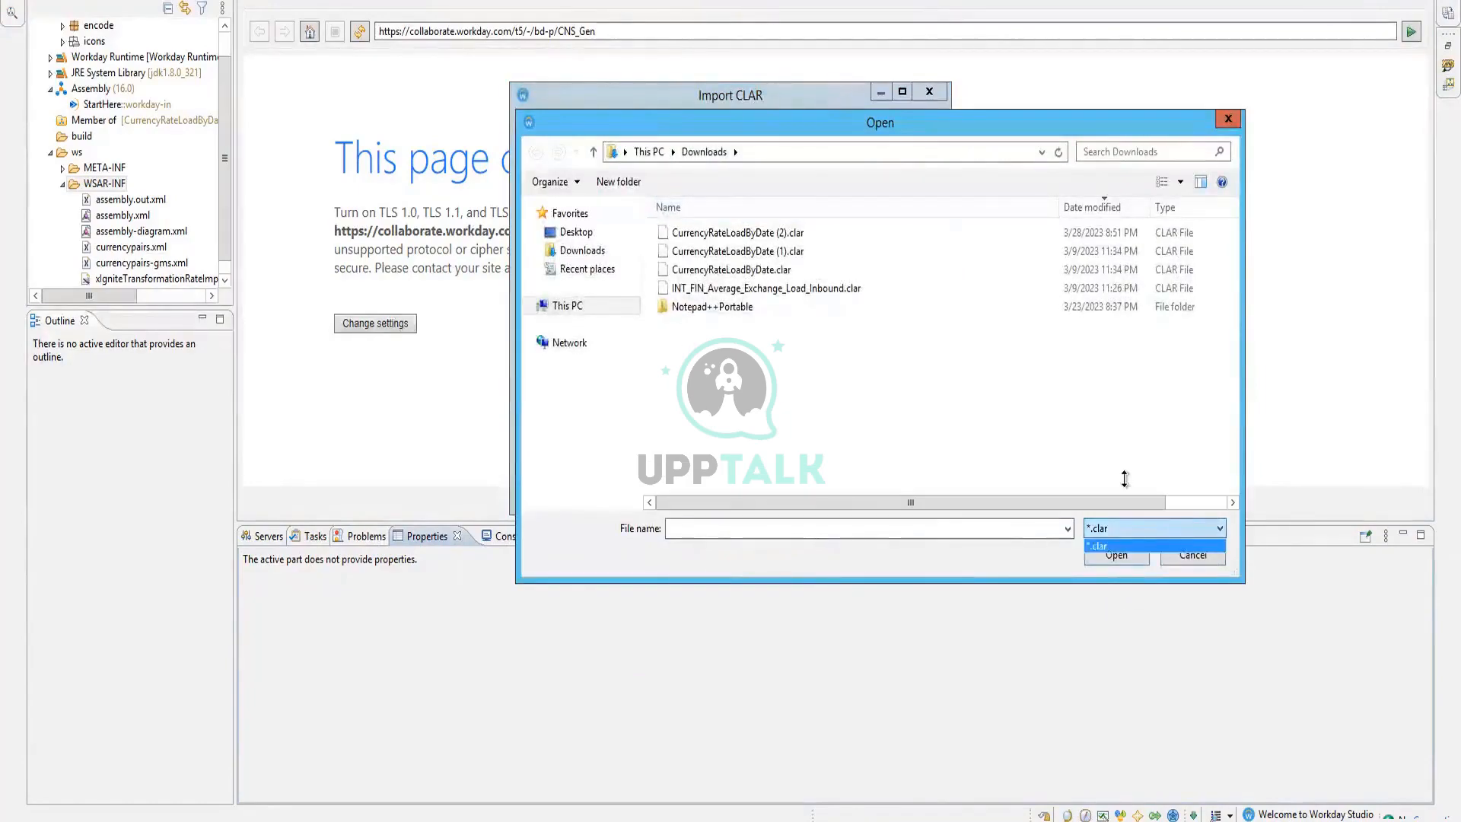
{"action": "left_click", "coordinate": [1206, 541]}
{"action": "left_click", "coordinate": [1192, 555]}
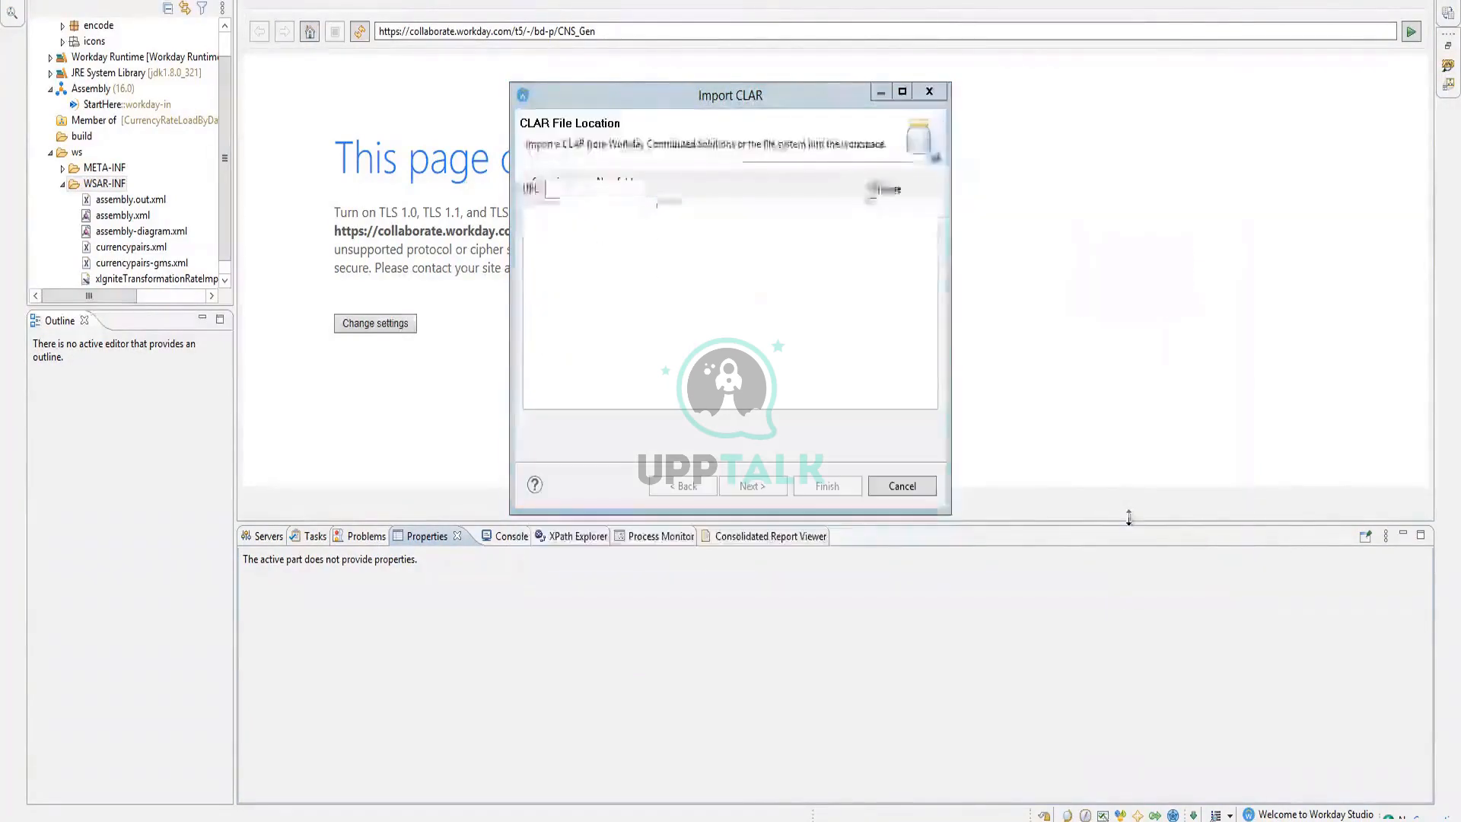
{"action": "left_click", "coordinate": [902, 487]}
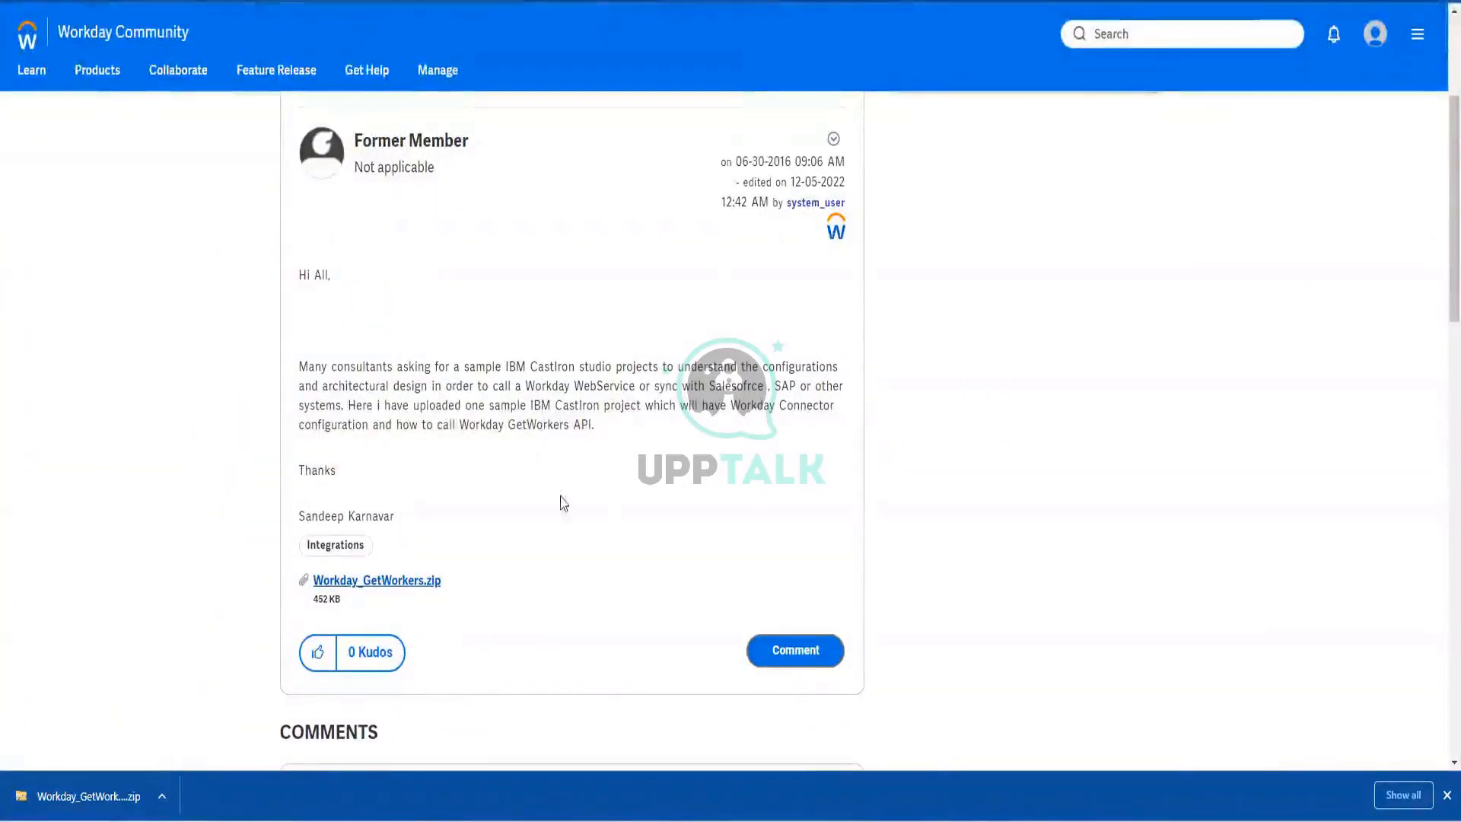
Visit the Connect area of Workday Community in the browser and return to the community home page
{"action": "scroll", "coordinate": [502, 694], "scroll_direction": "up", "scroll_amount": 3}
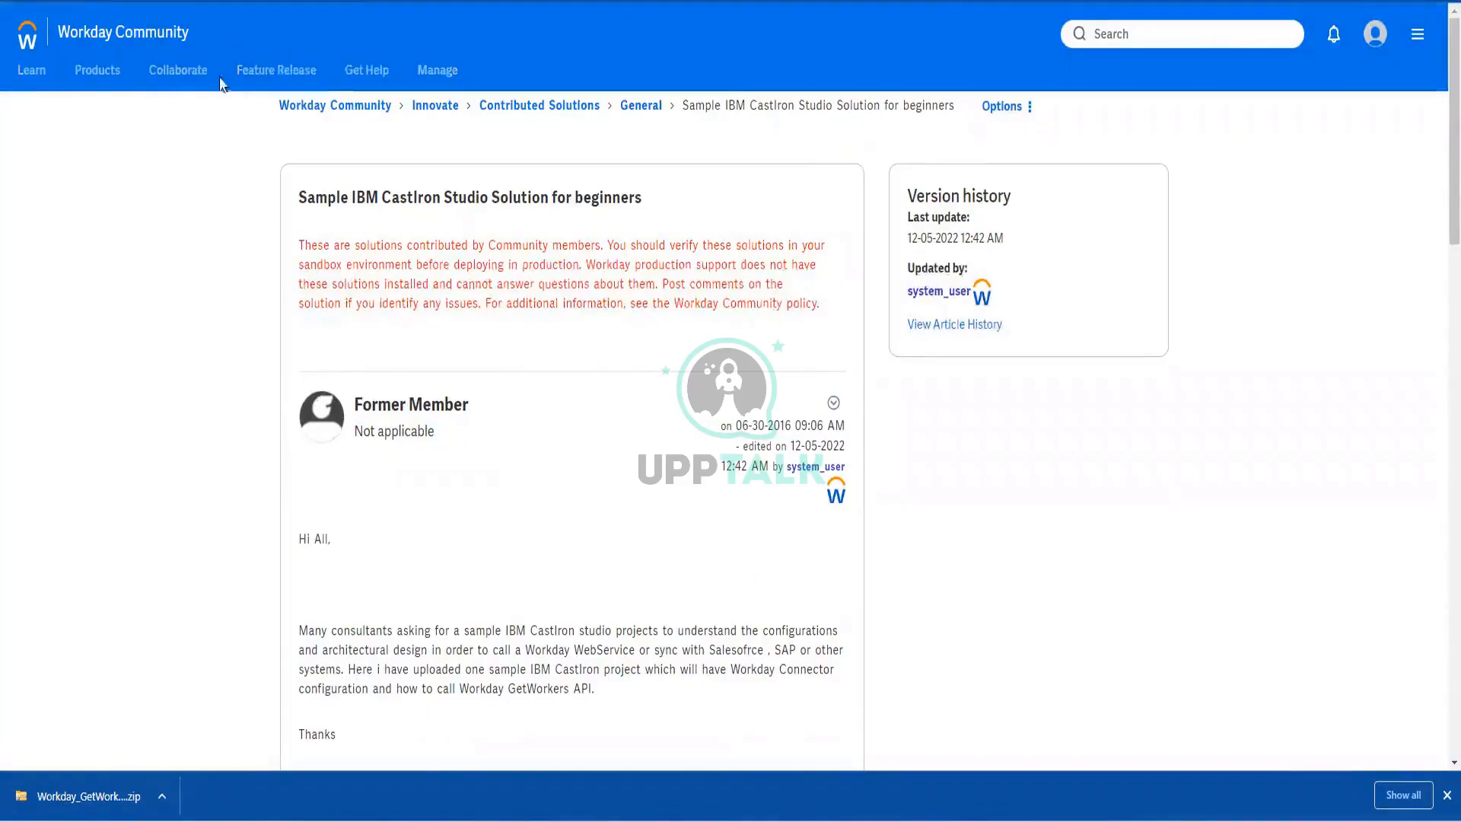
{"action": "left_click", "coordinate": [192, 70]}
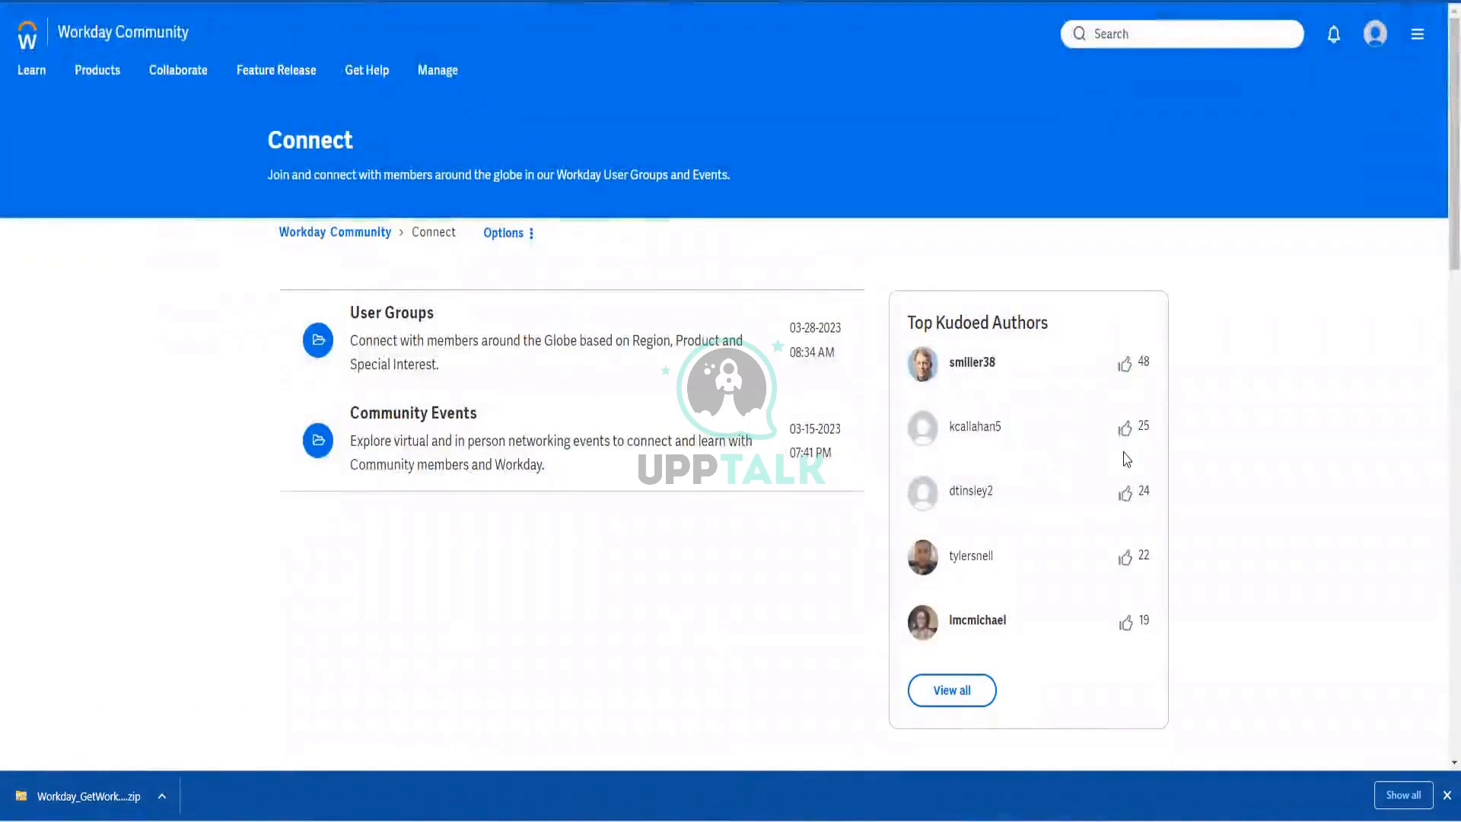
{"action": "left_click", "coordinate": [345, 236]}
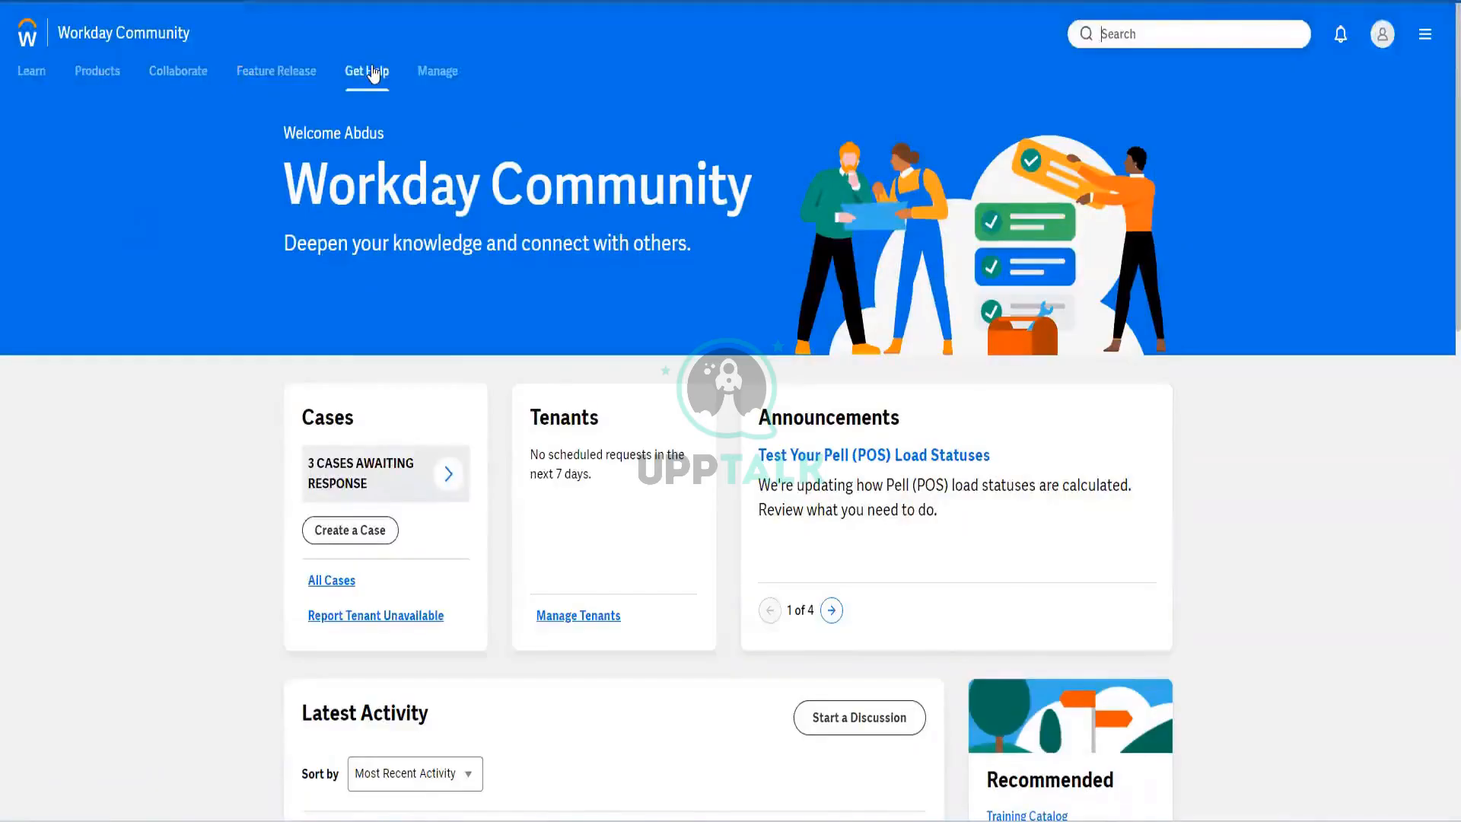
Review the Collaborate sections and browse the community home page's latest activity
{"action": "left_click", "coordinate": [187, 83]}
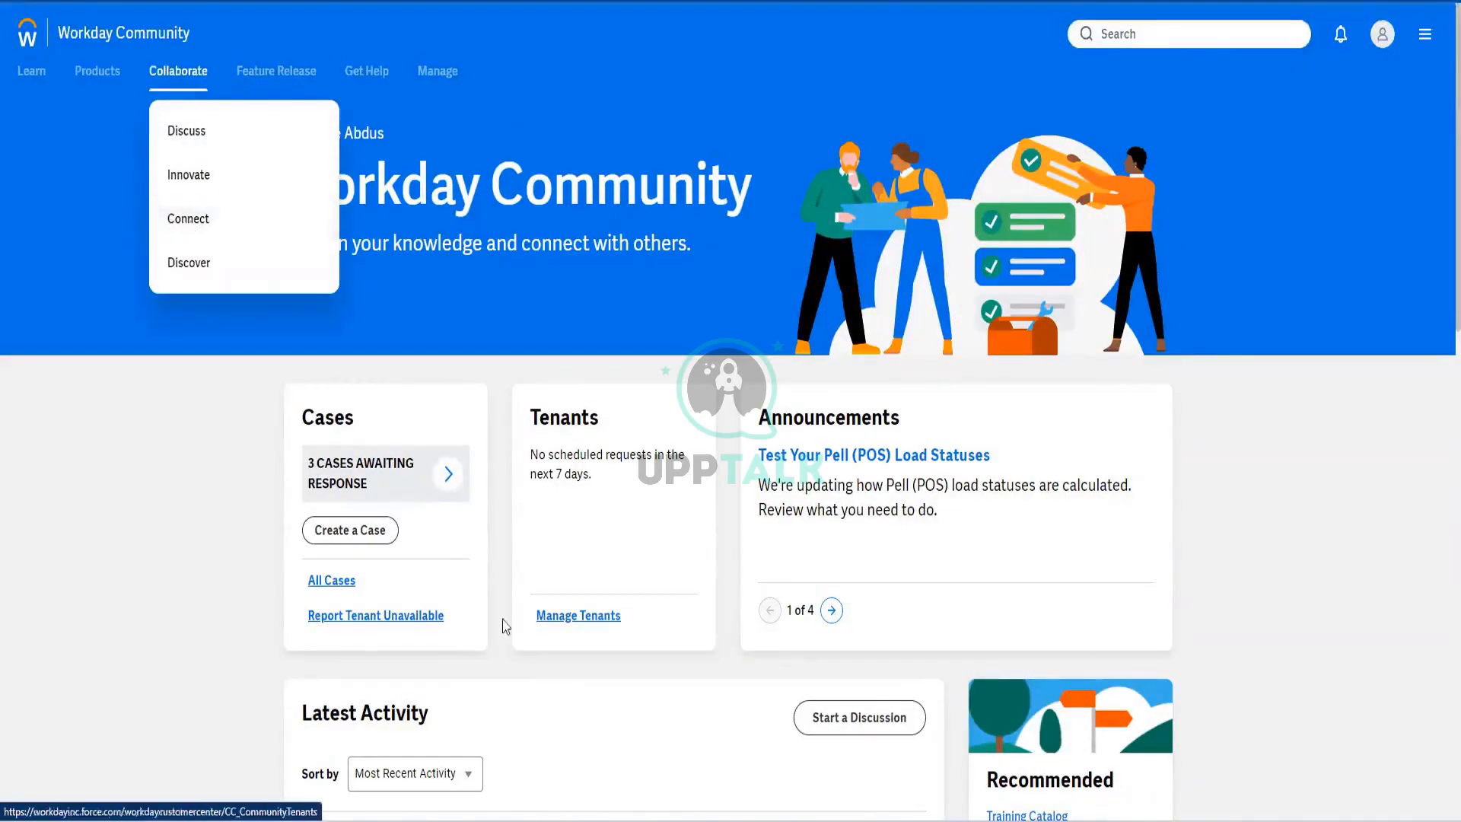
{"action": "scroll", "coordinate": [1003, 556], "scroll_direction": "down", "scroll_amount": 8}
{"action": "scroll", "coordinate": [1003, 555], "scroll_direction": "down", "scroll_amount": 7}
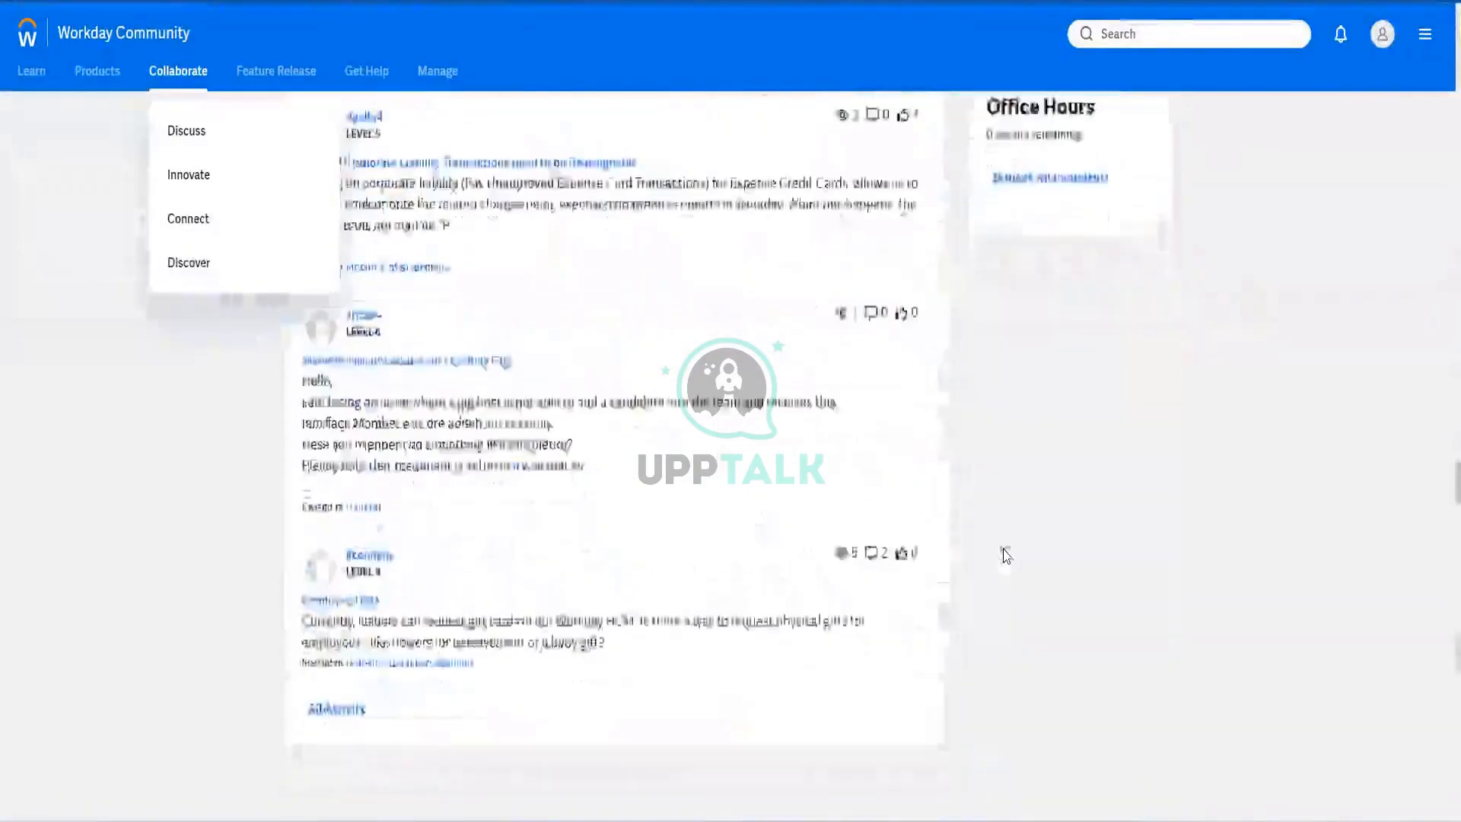
{"action": "scroll", "coordinate": [995, 570], "scroll_direction": "up", "scroll_amount": 7}
{"action": "scroll", "coordinate": [996, 559], "scroll_direction": "up", "scroll_amount": 8}
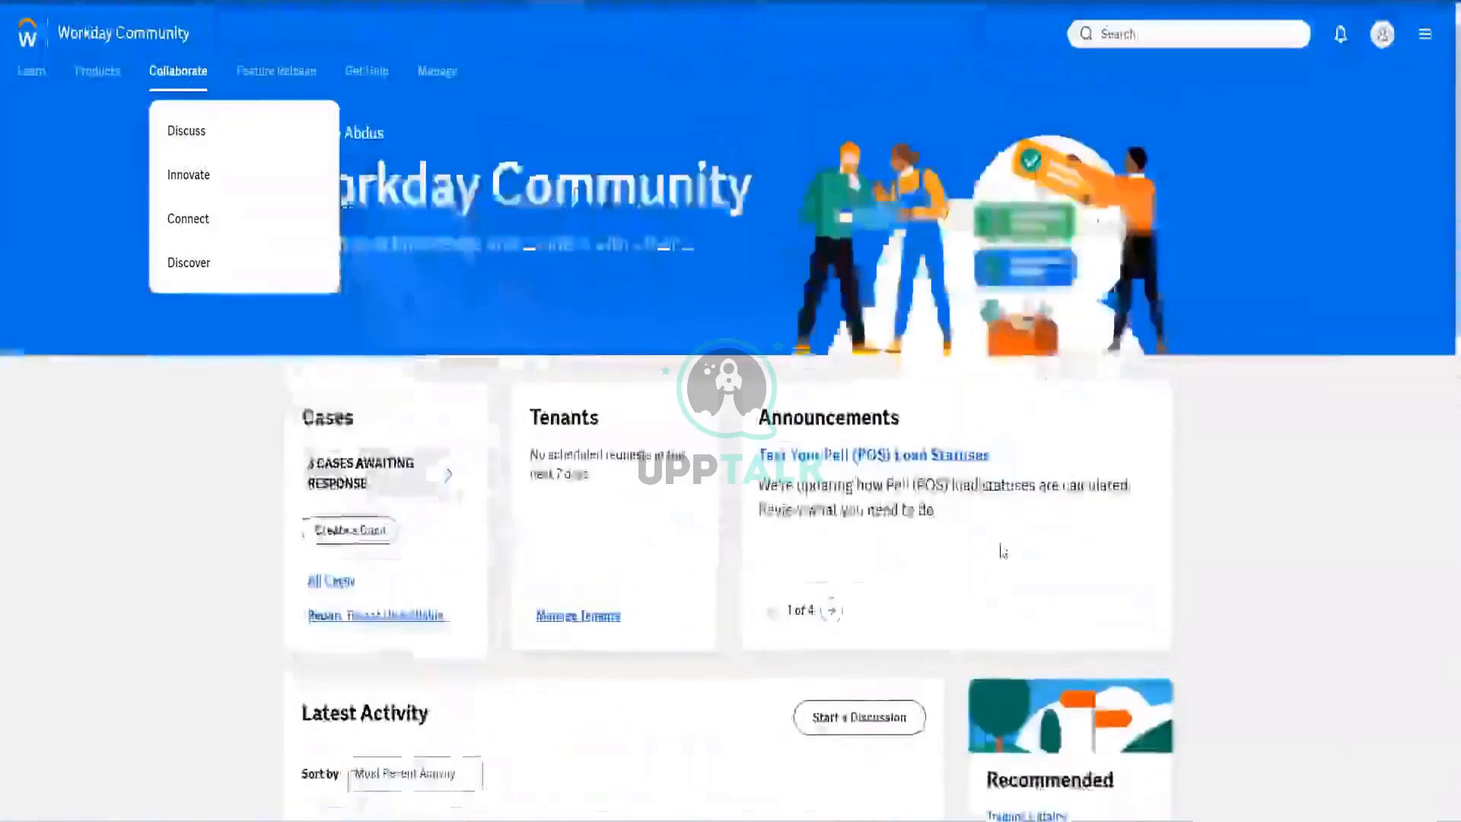
{"action": "scroll", "coordinate": [999, 548], "scroll_direction": "down", "scroll_amount": 7}
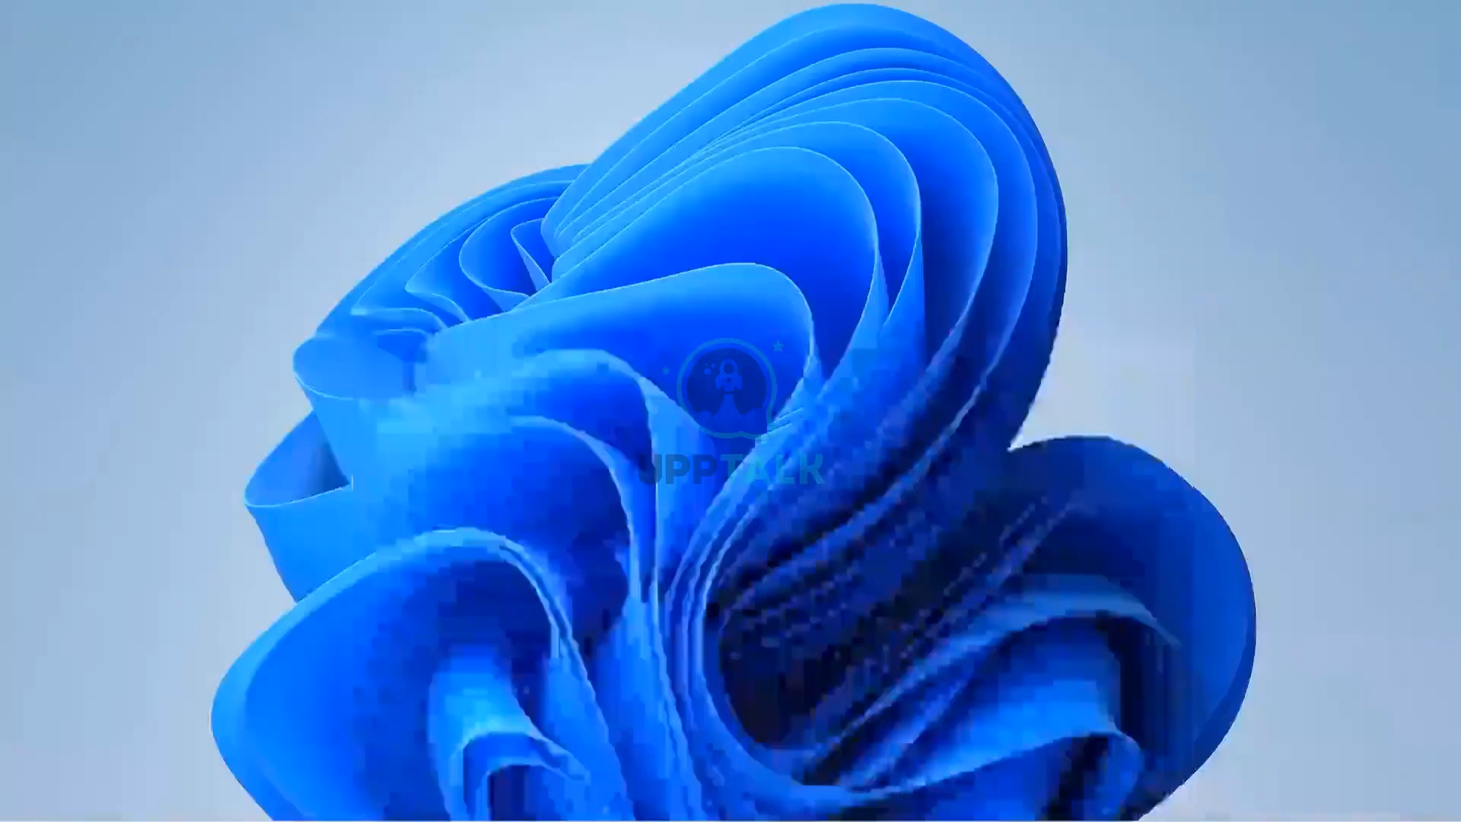
Switch to Workday Studio, close the Contributed Solutions Browser and view the global-error-handler's common and expression properties
{"action": "mouse_move", "coordinate": [730, 818]}
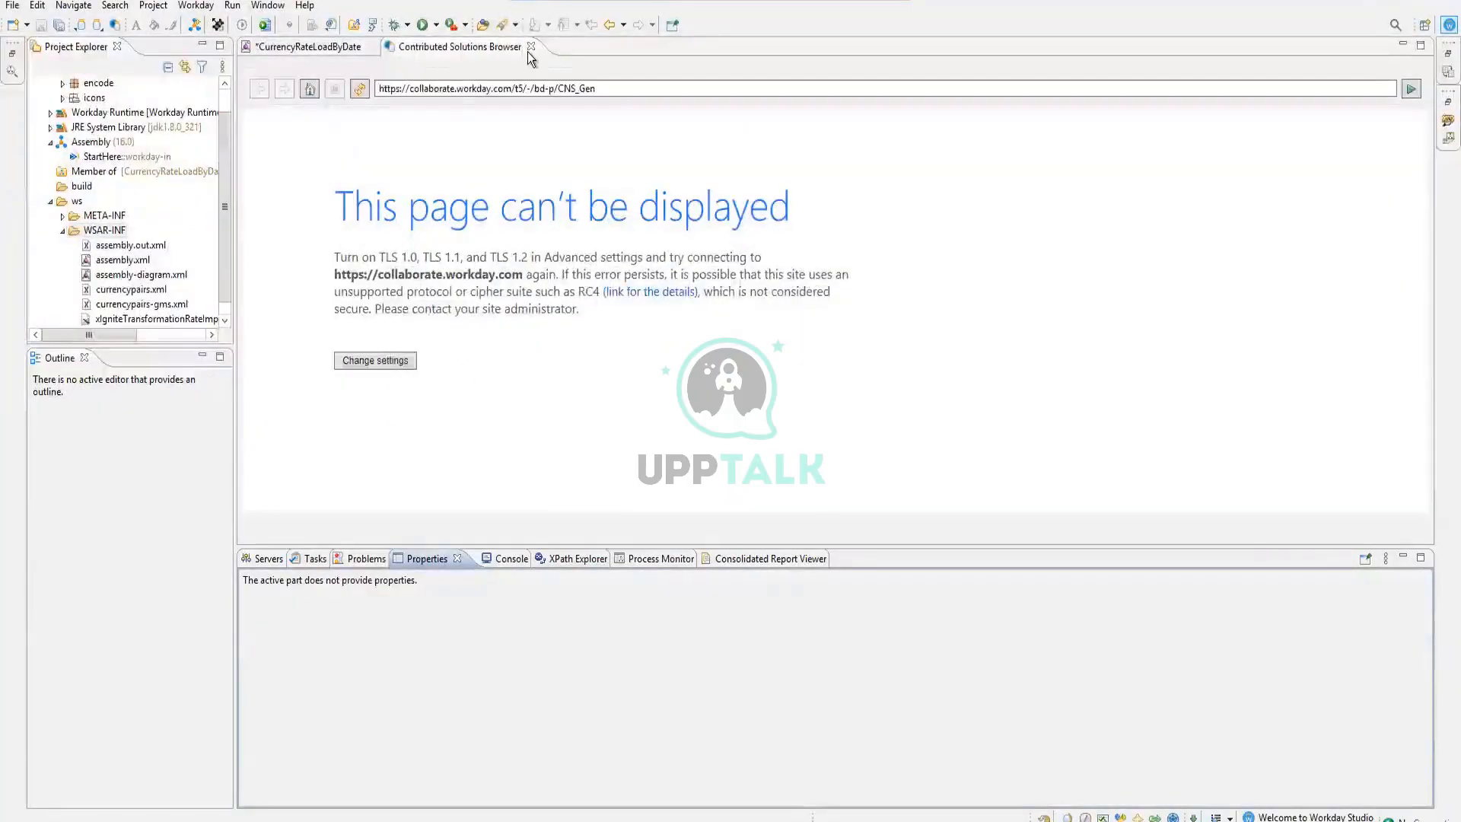
{"action": "left_click", "coordinate": [531, 47]}
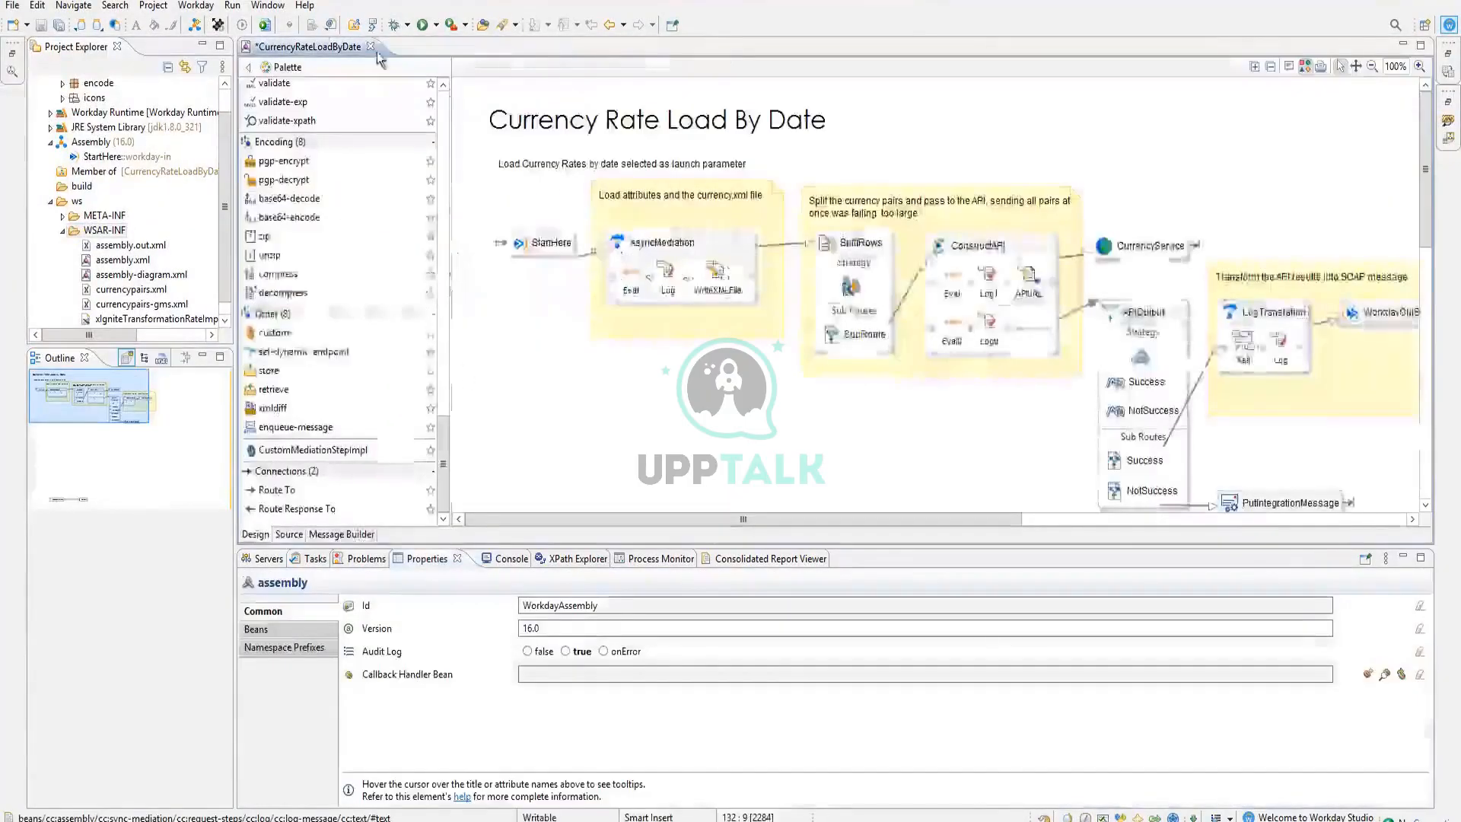
{"action": "scroll", "coordinate": [737, 400], "scroll_direction": "down", "scroll_amount": 10}
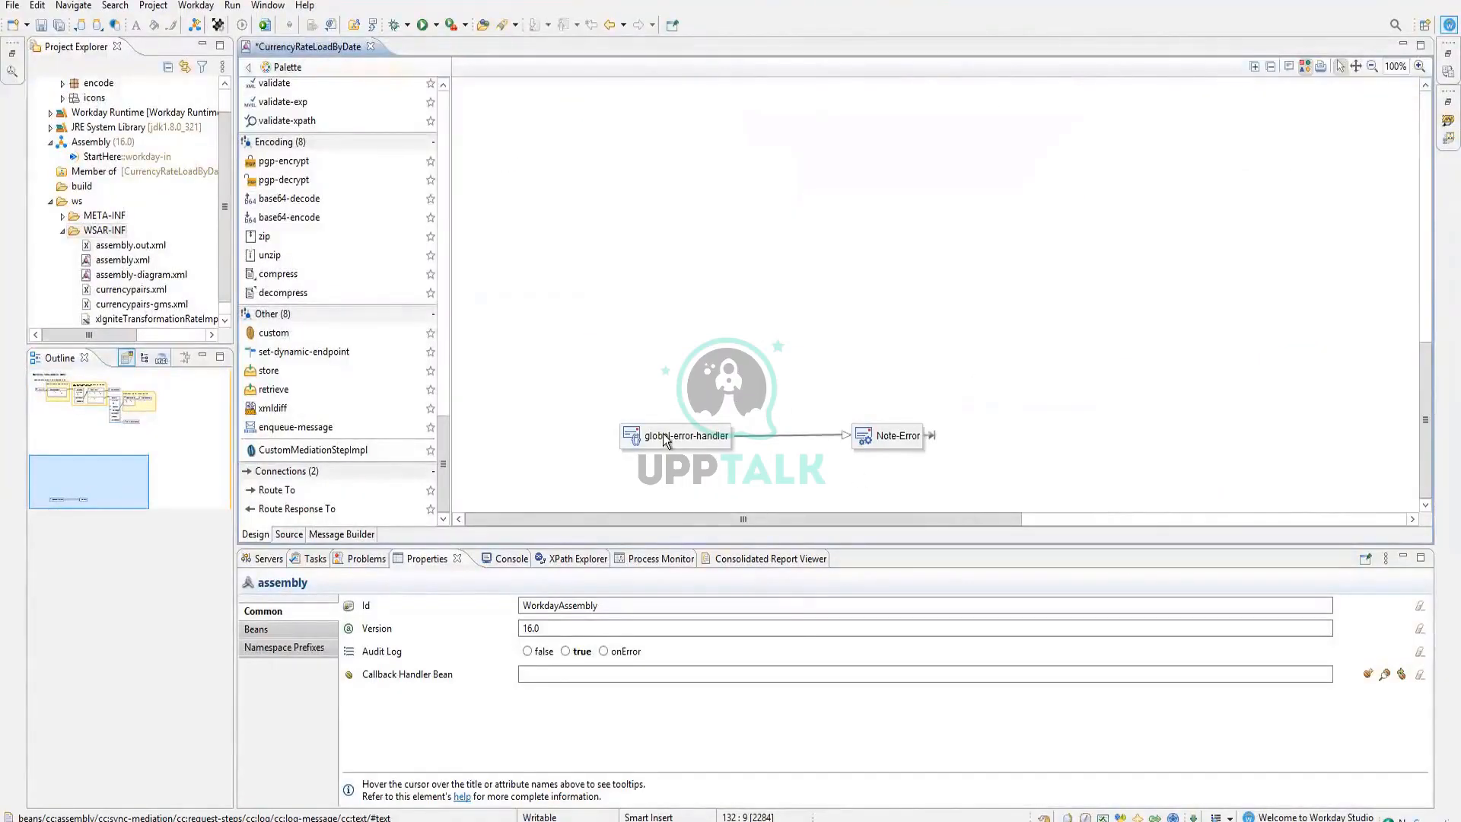
{"action": "left_click", "coordinate": [664, 434]}
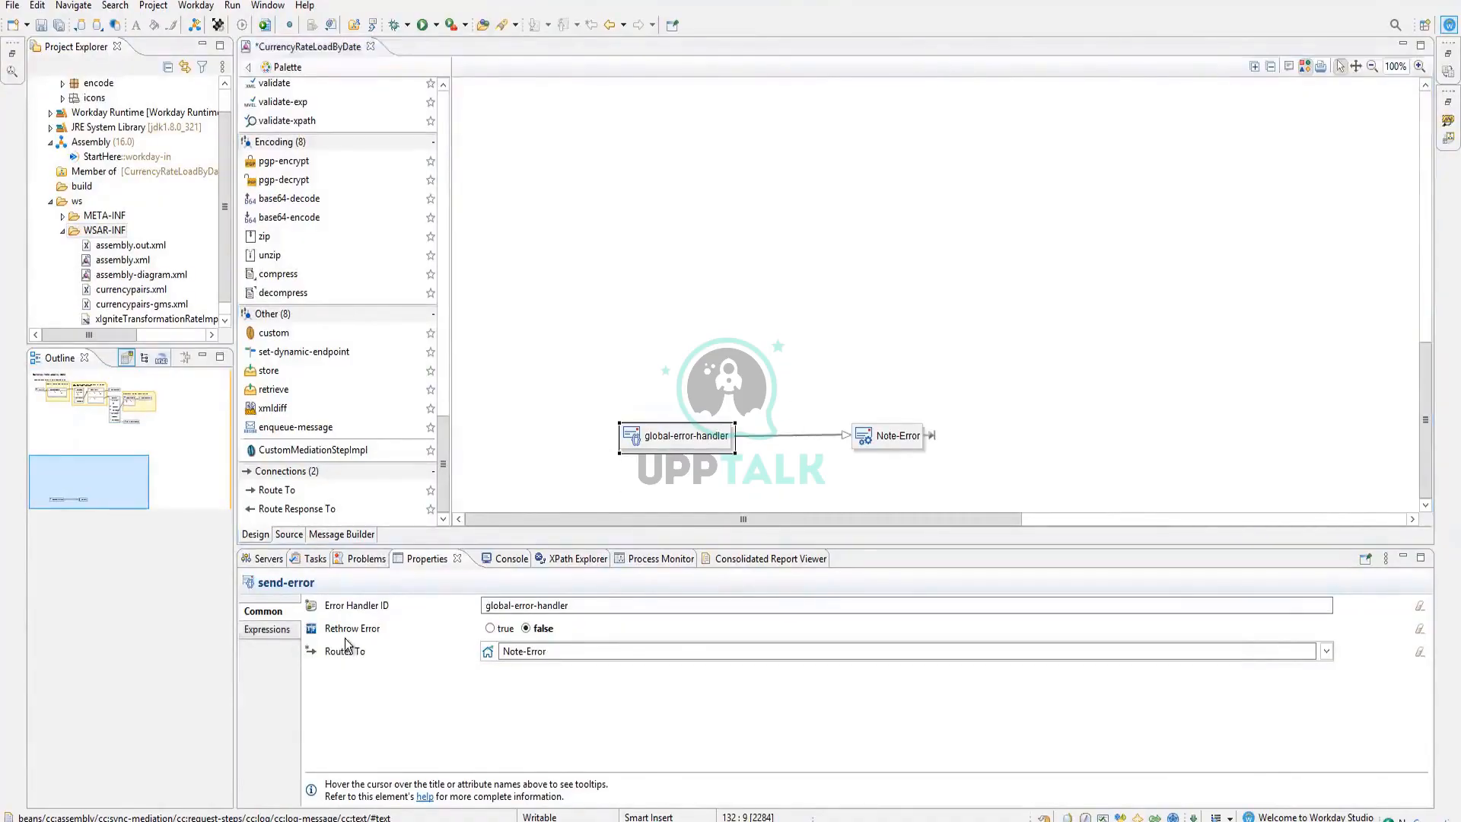
{"action": "left_click", "coordinate": [268, 629]}
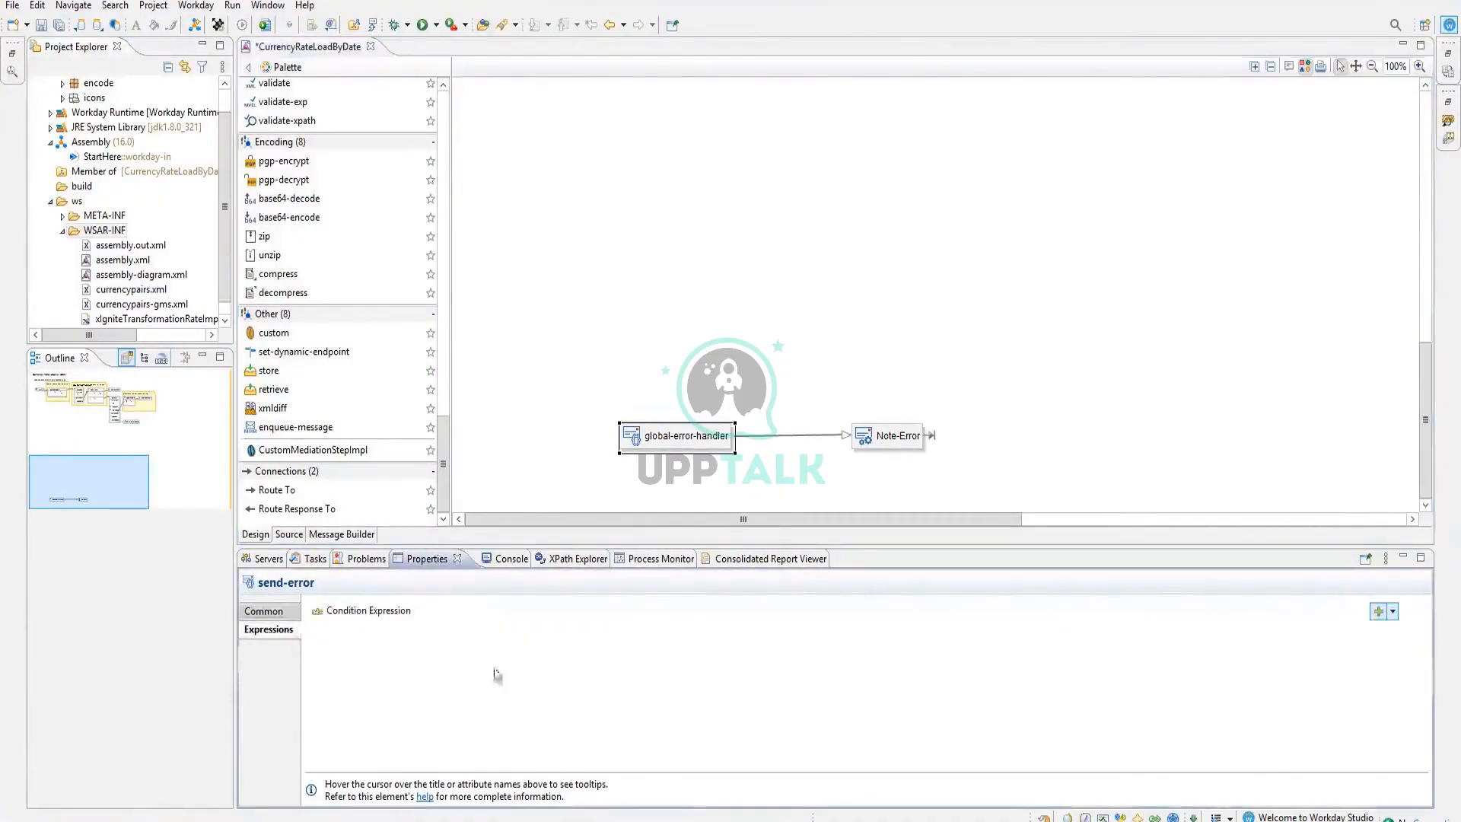
Examine the common, advanced and parameter properties of the Note-Error component, and clear the selection
{"action": "left_click", "coordinate": [883, 440]}
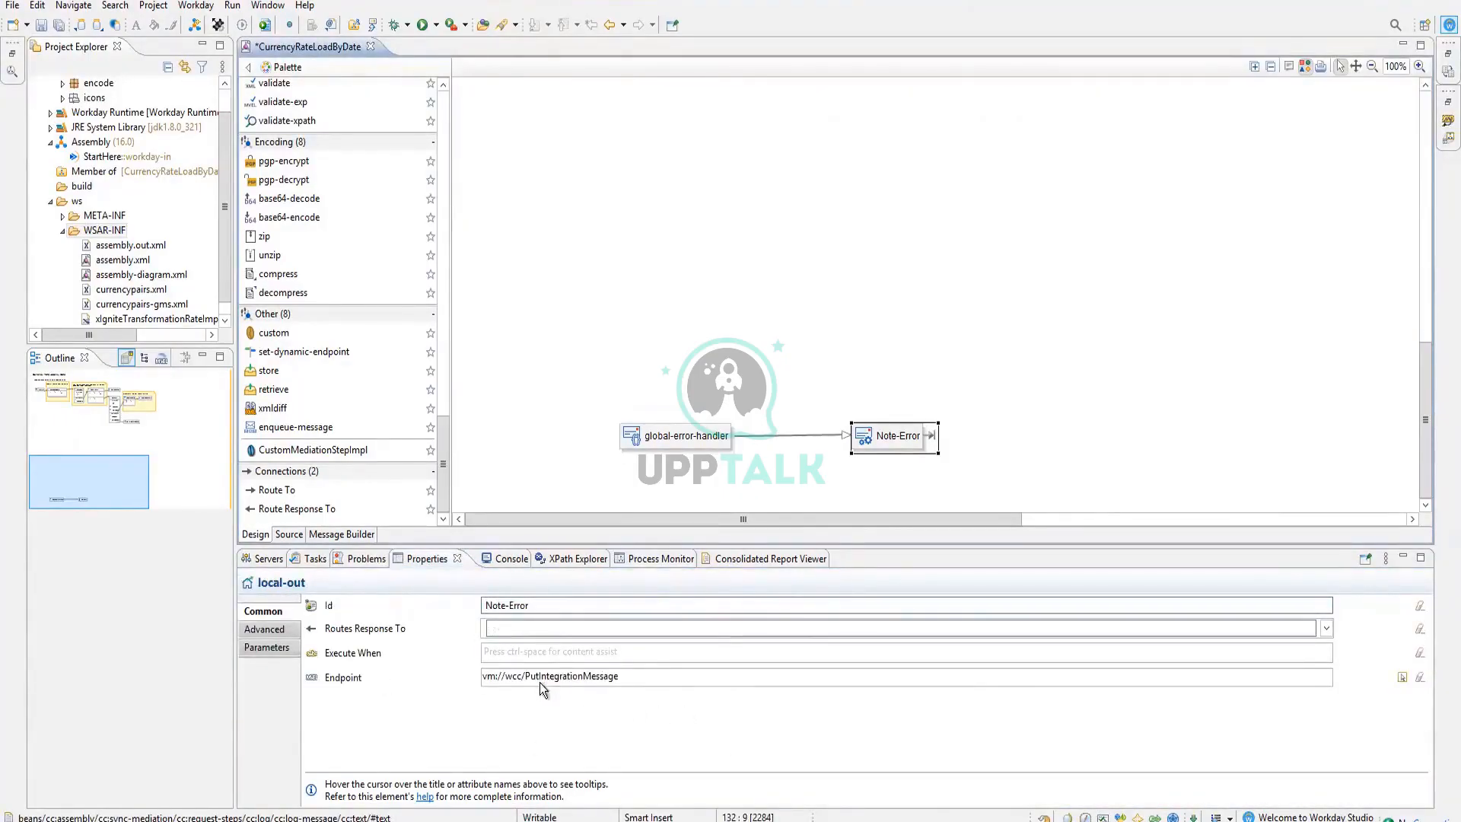
{"action": "left_click", "coordinate": [265, 628]}
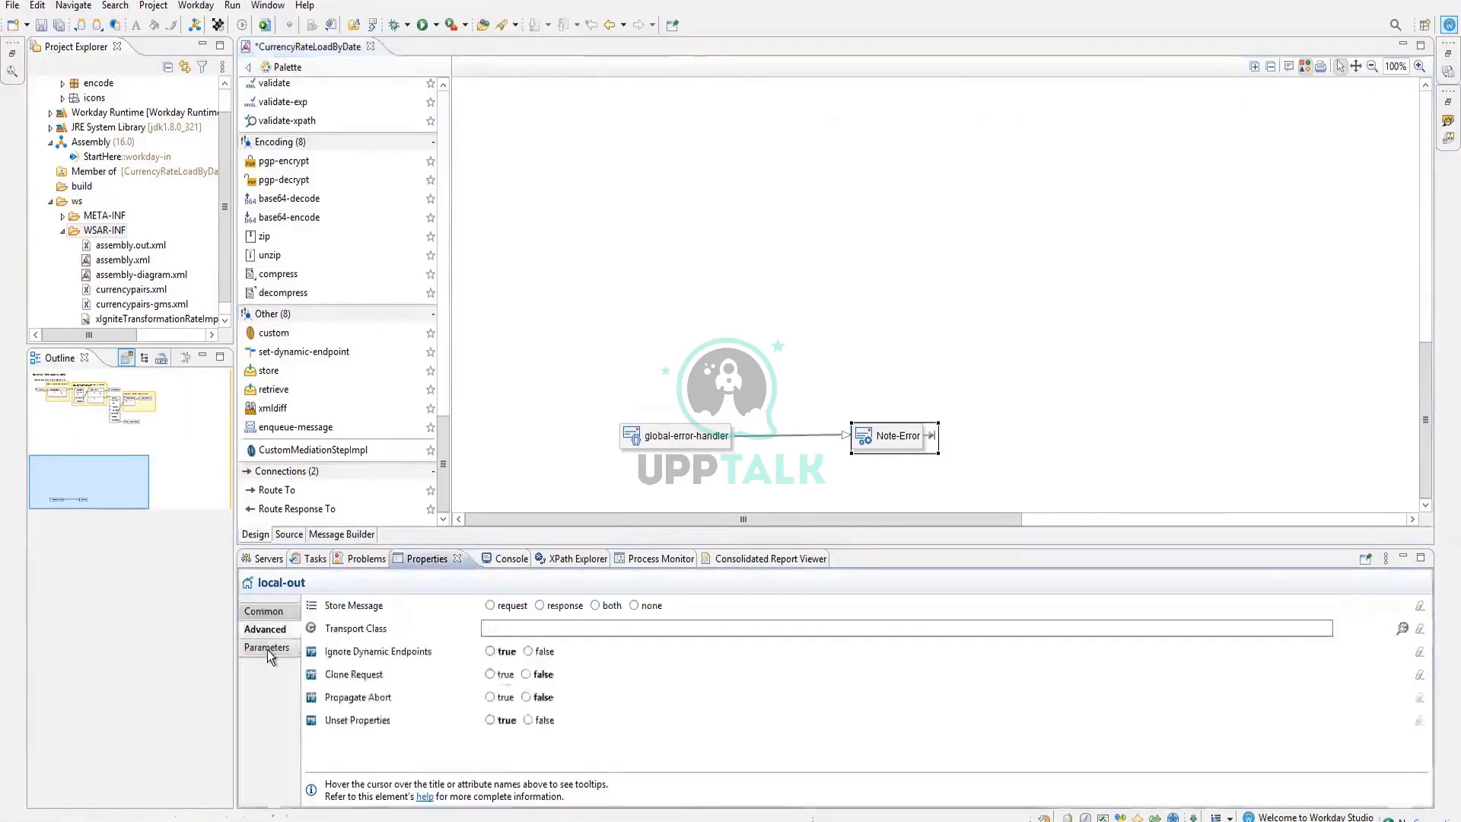
{"action": "left_click", "coordinate": [267, 648]}
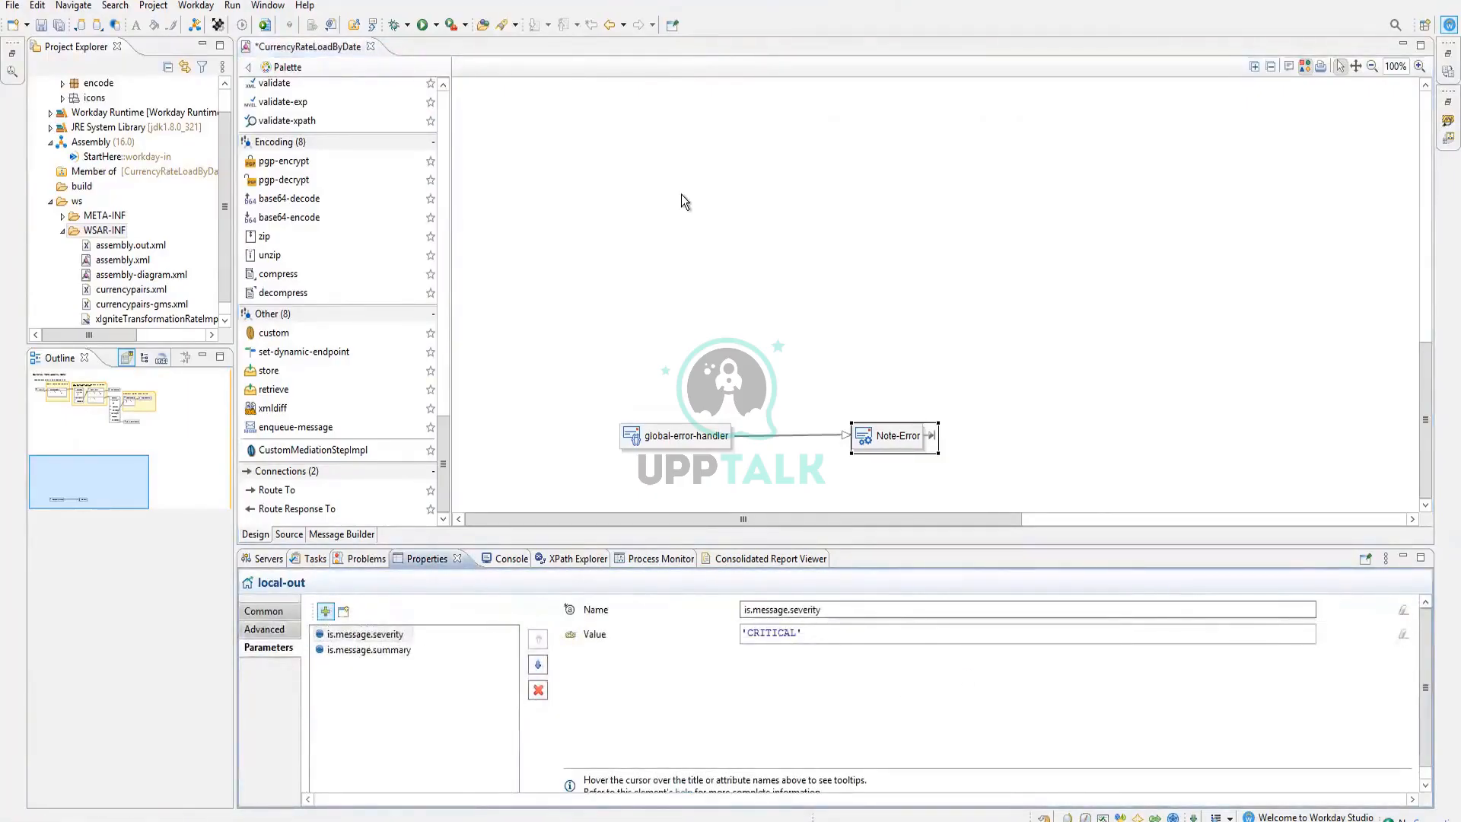
{"action": "left_click", "coordinate": [806, 336]}
Try to run the Currency Rate Load By Date assembly, dismissing the XSLT input file selection
{"action": "scroll", "coordinate": [807, 336], "scroll_direction": "up", "scroll_amount": 5}
{"action": "scroll", "coordinate": [807, 336], "scroll_direction": "up", "scroll_amount": 8}
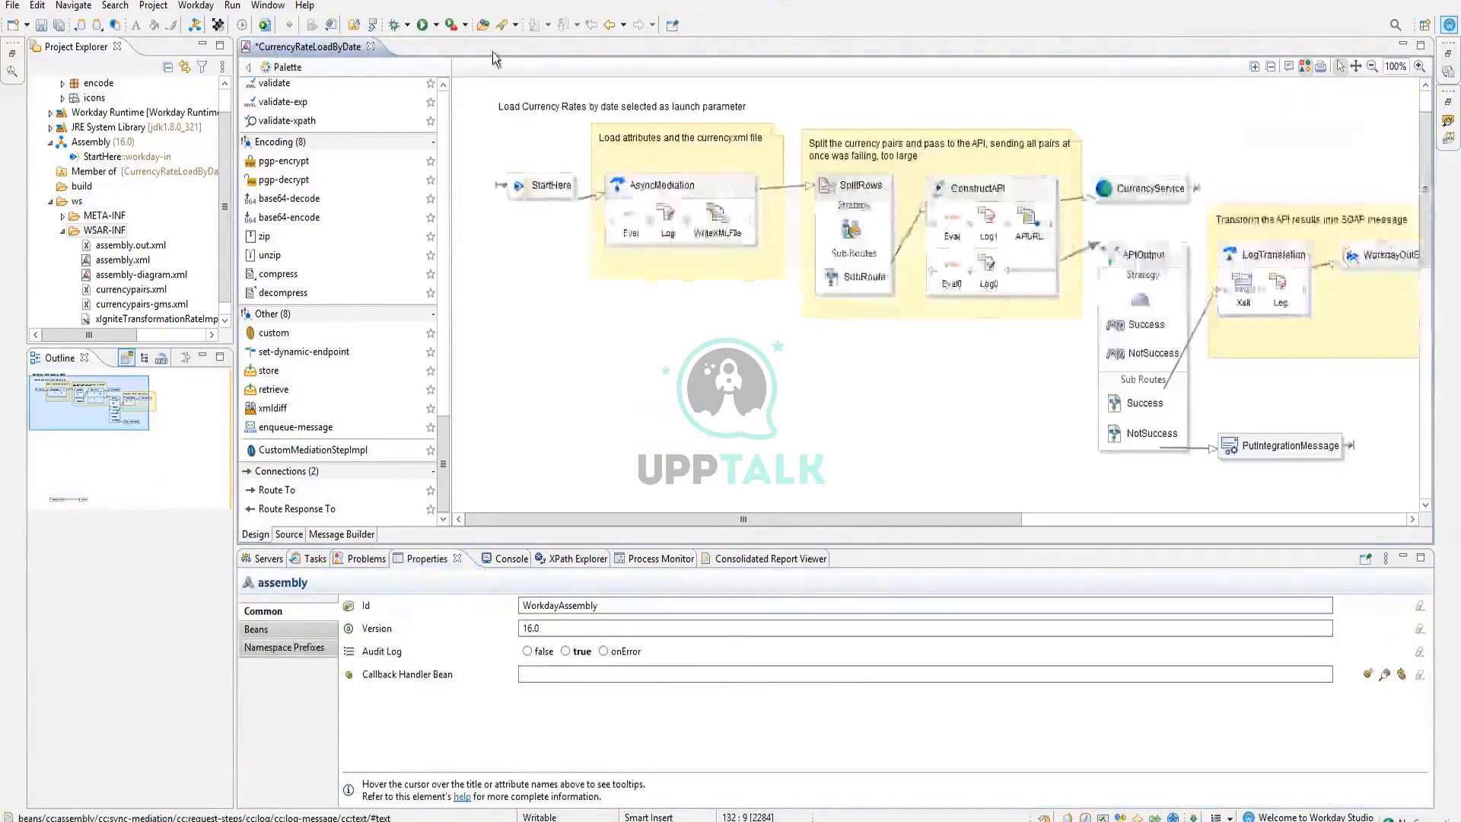
{"action": "left_click", "coordinate": [232, 6]}
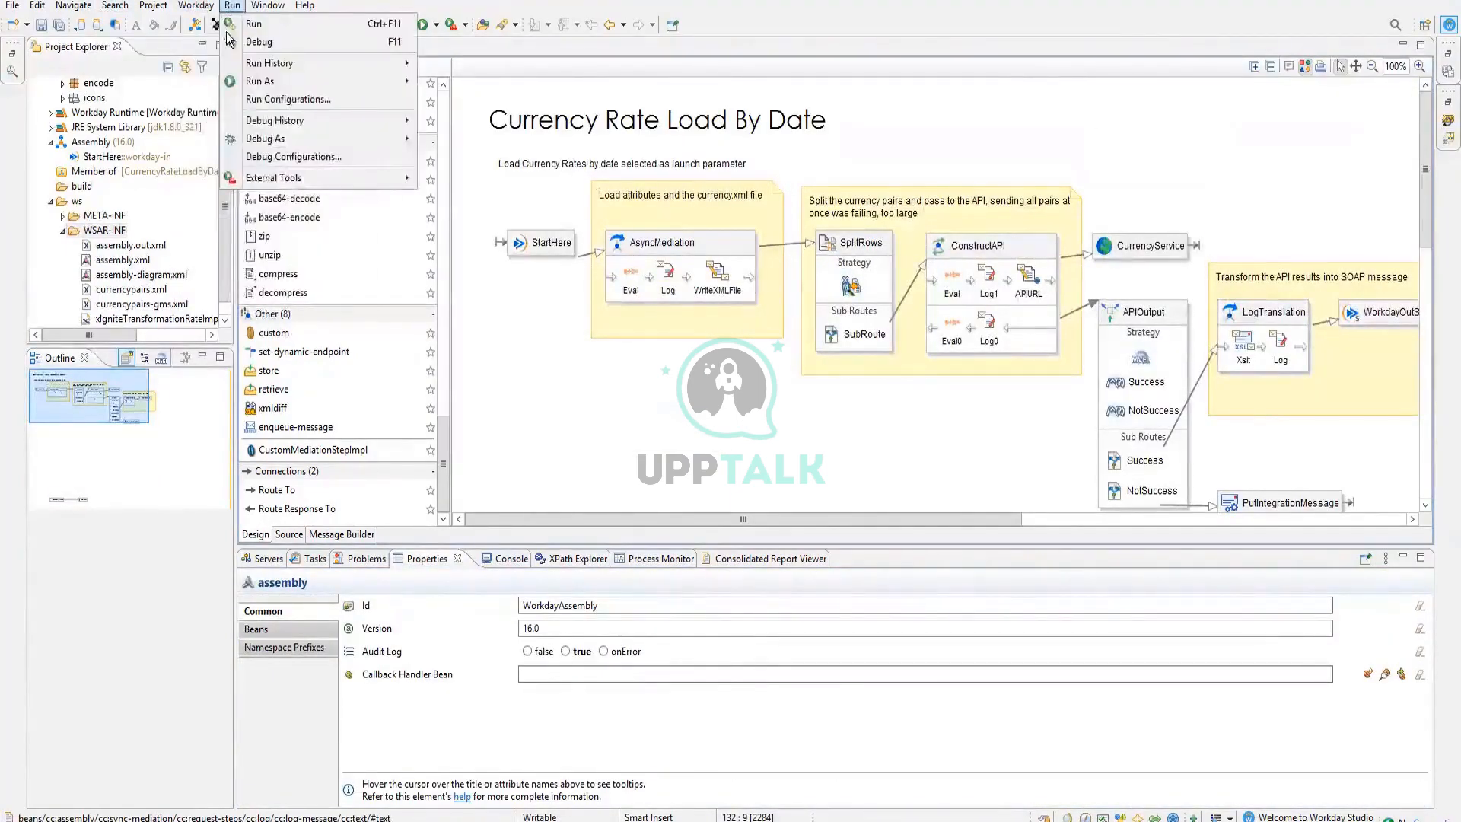
{"action": "left_click", "coordinate": [447, 256]}
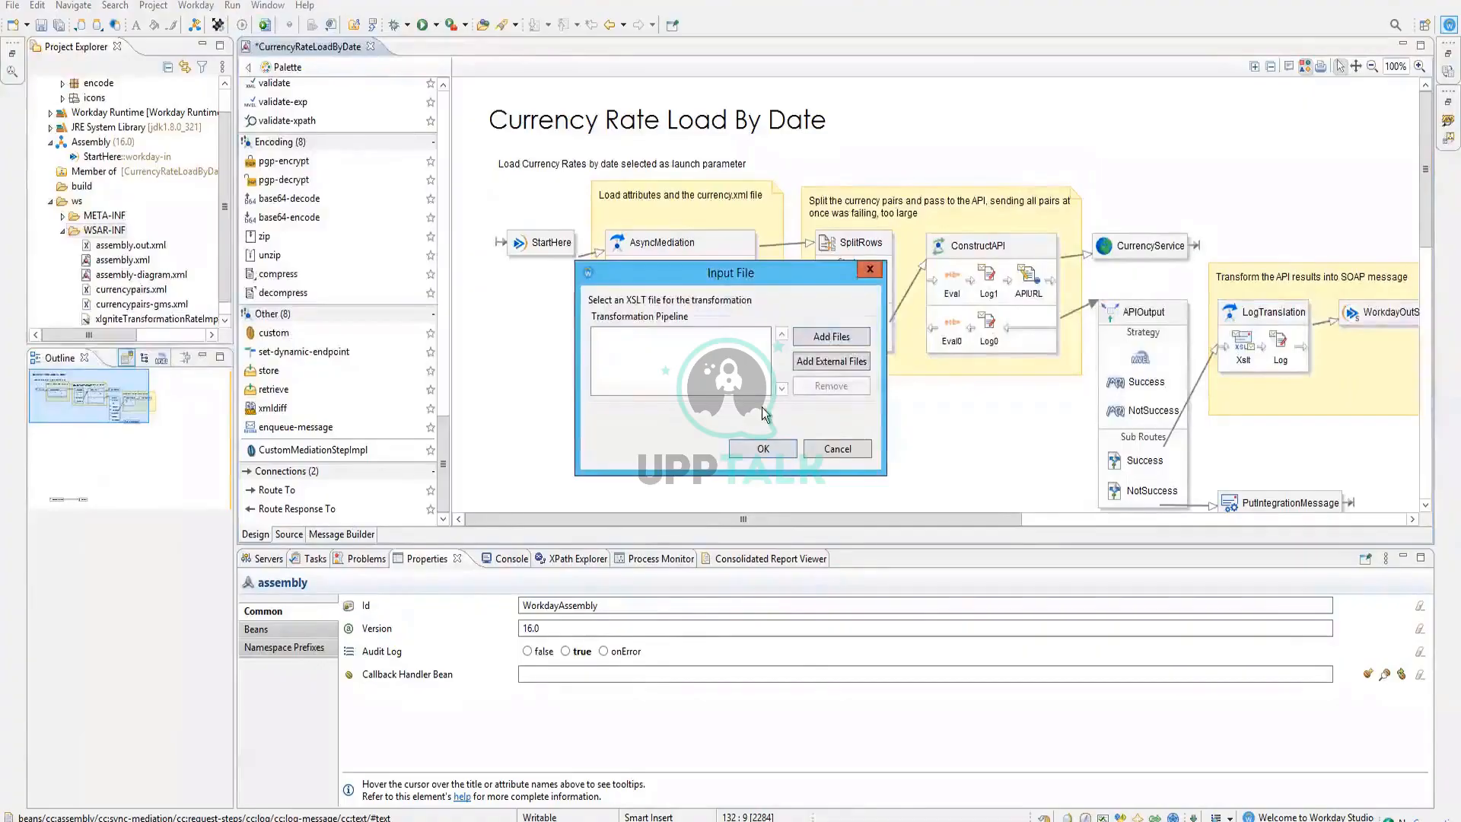
{"action": "left_click", "coordinate": [820, 449]}
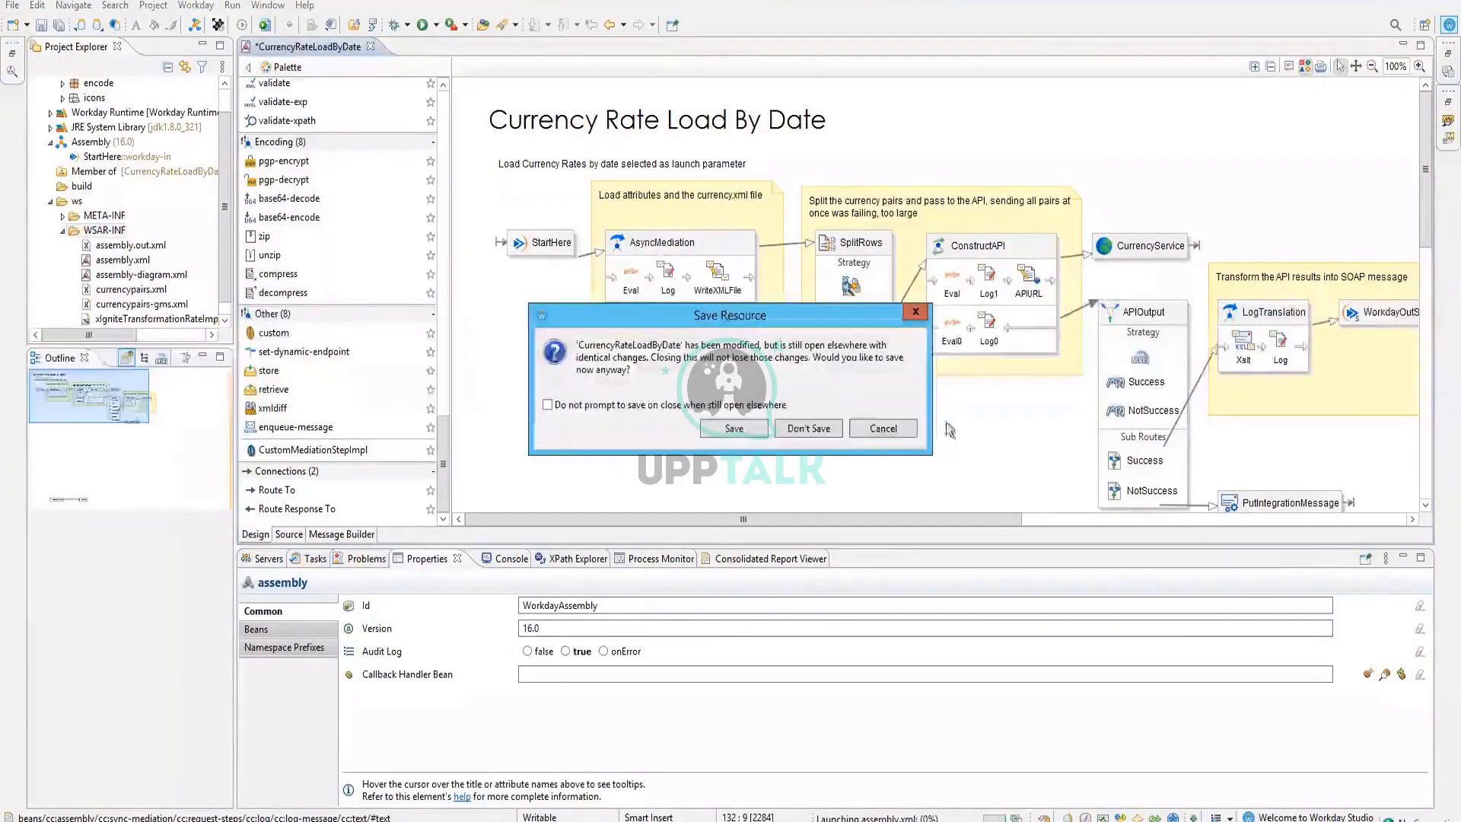
Dismiss the save prompt for CurrencyRateLoadByDate without choosing to save, and collapse and re-expand the Encoding component group
{"action": "left_click", "coordinate": [878, 430]}
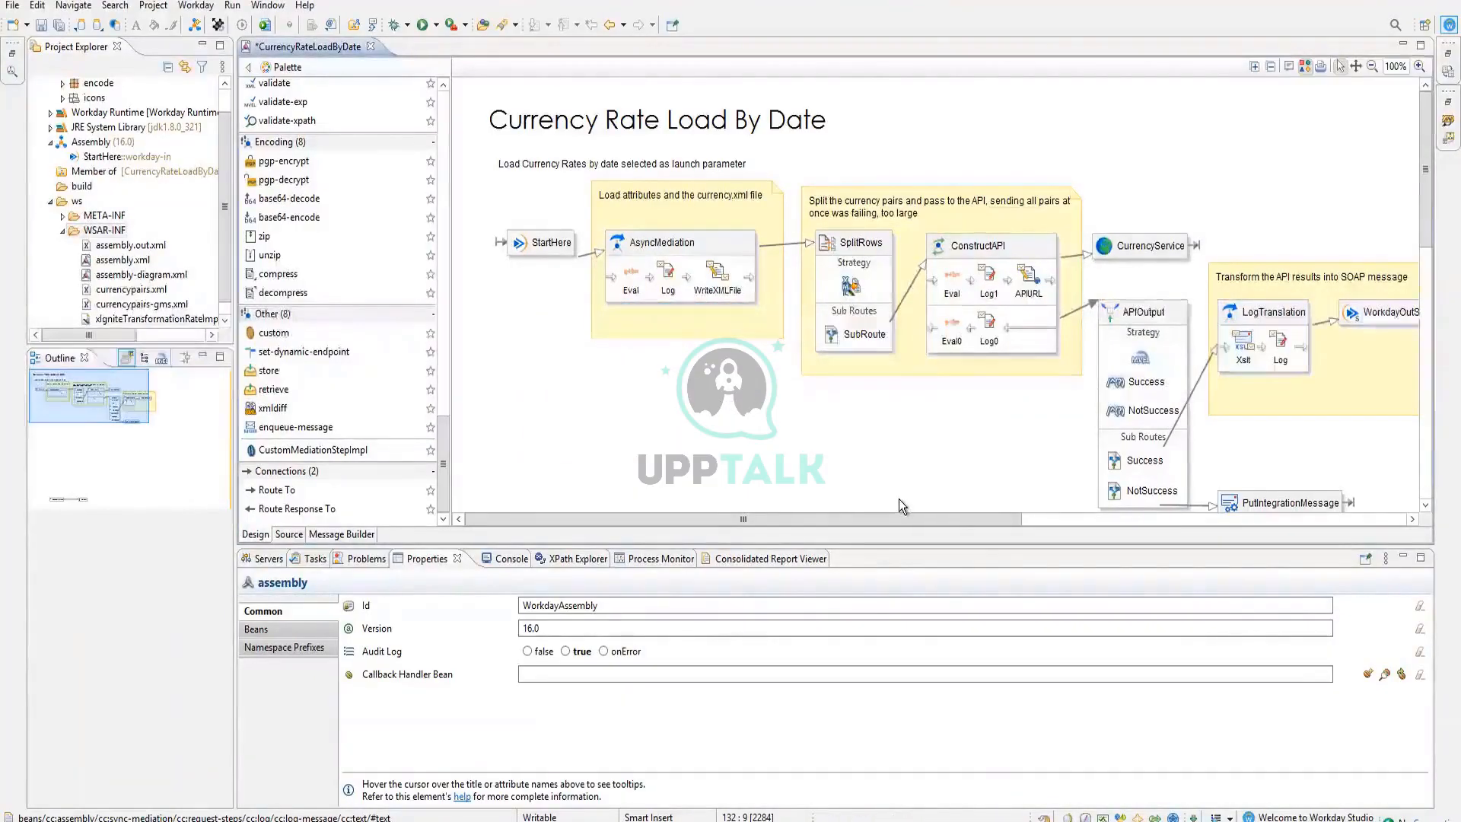
{"action": "mouse_move", "coordinate": [898, 499]}
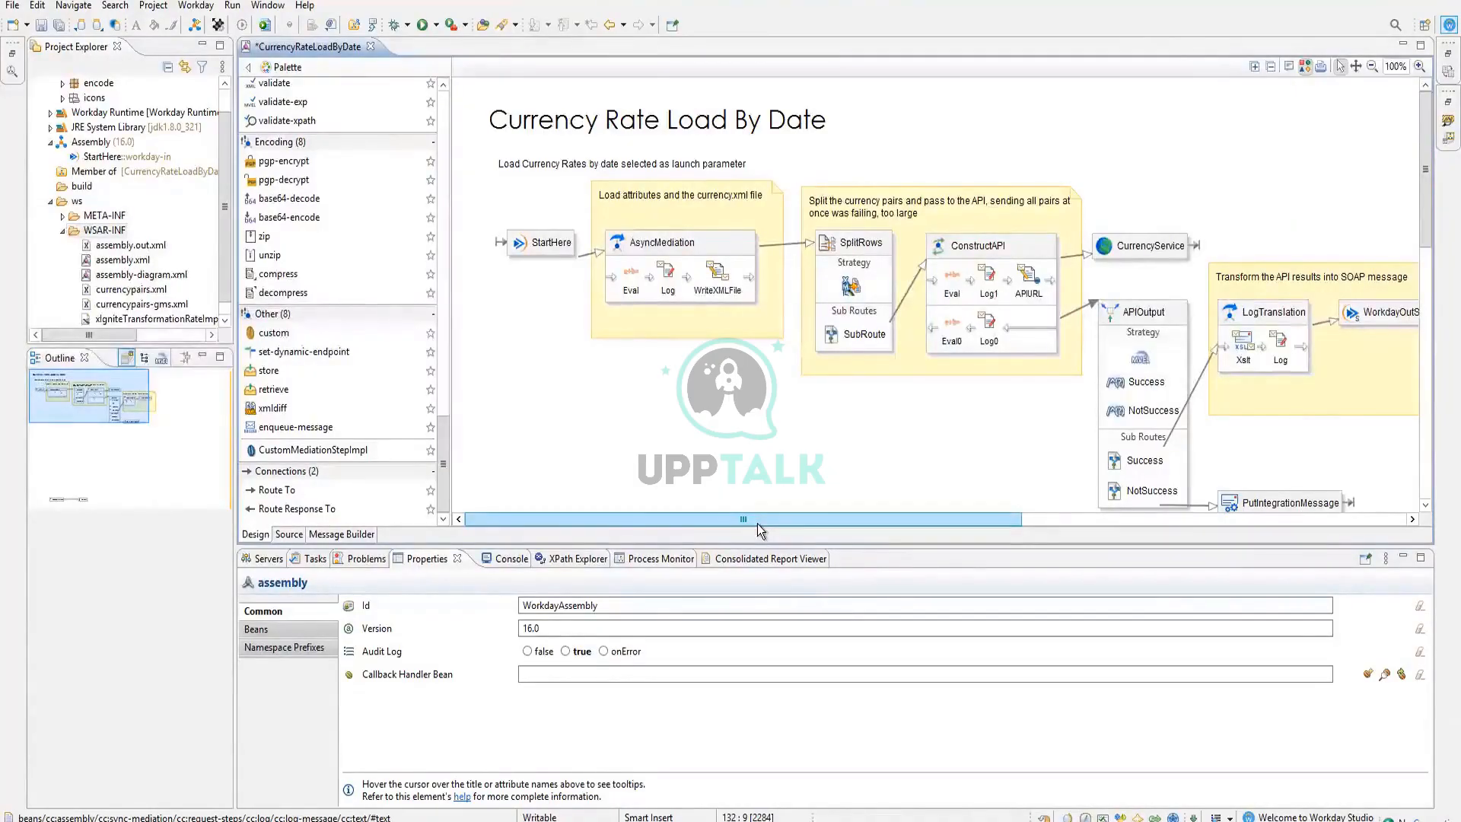
{"action": "mouse_move", "coordinate": [708, 276]}
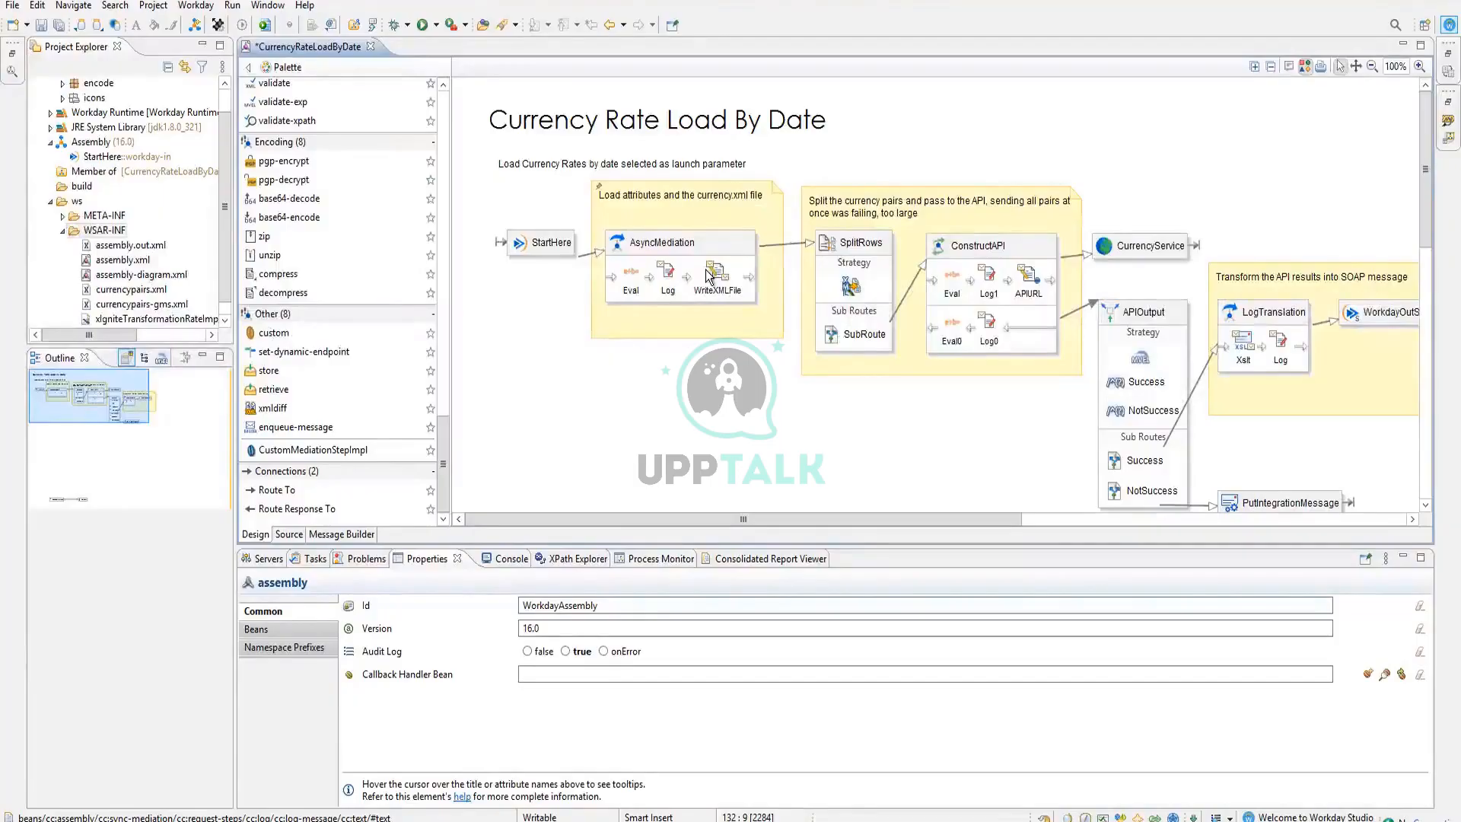
{"action": "left_click", "coordinate": [271, 142]}
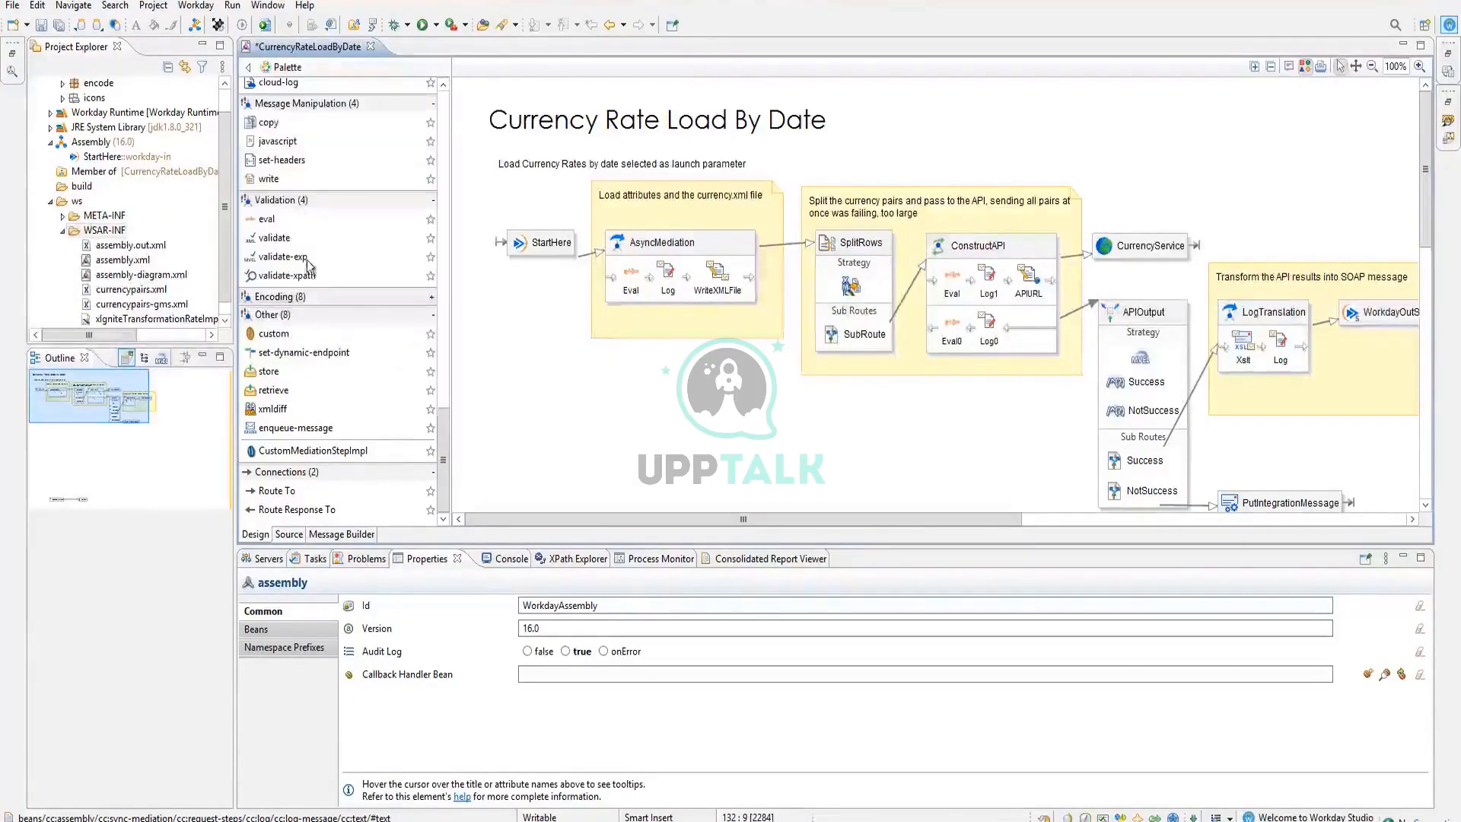
{"action": "left_click", "coordinate": [314, 297]}
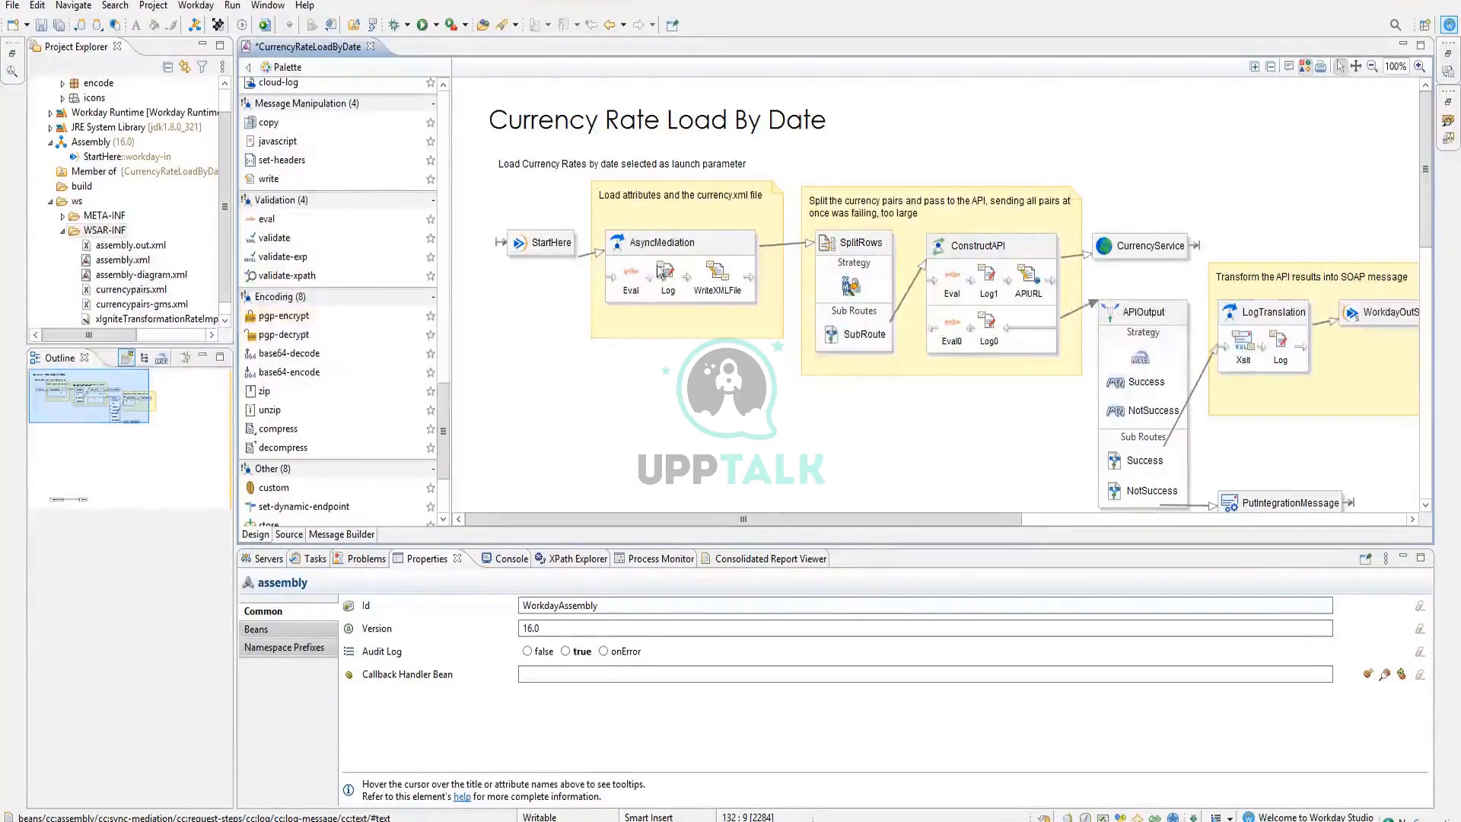
Examine the common properties of the CurrencyService http-out component, including its HTTP method, and of the APIURL write step
{"action": "left_click", "coordinate": [1142, 251]}
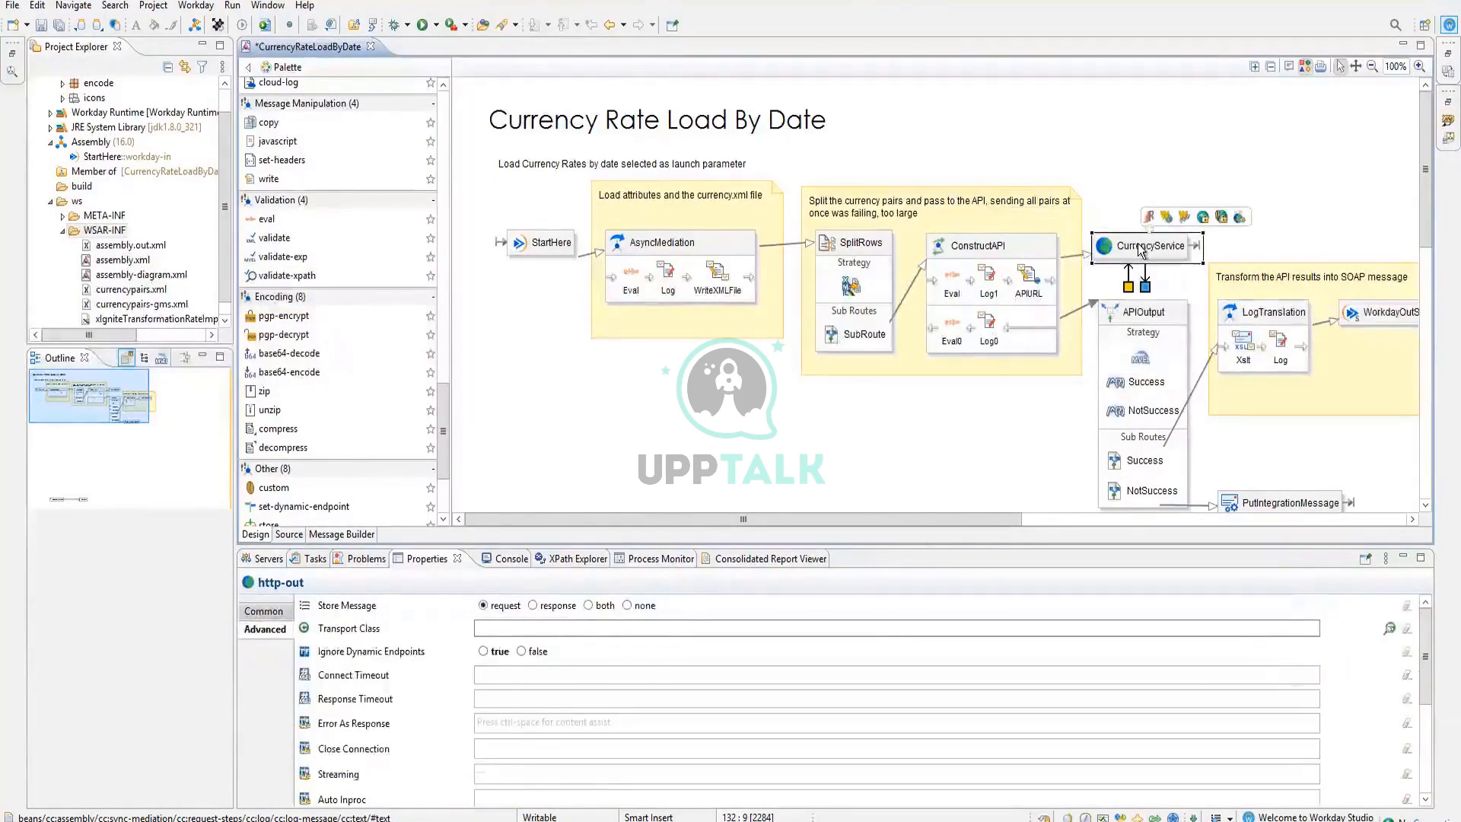
{"action": "left_click", "coordinate": [276, 611]}
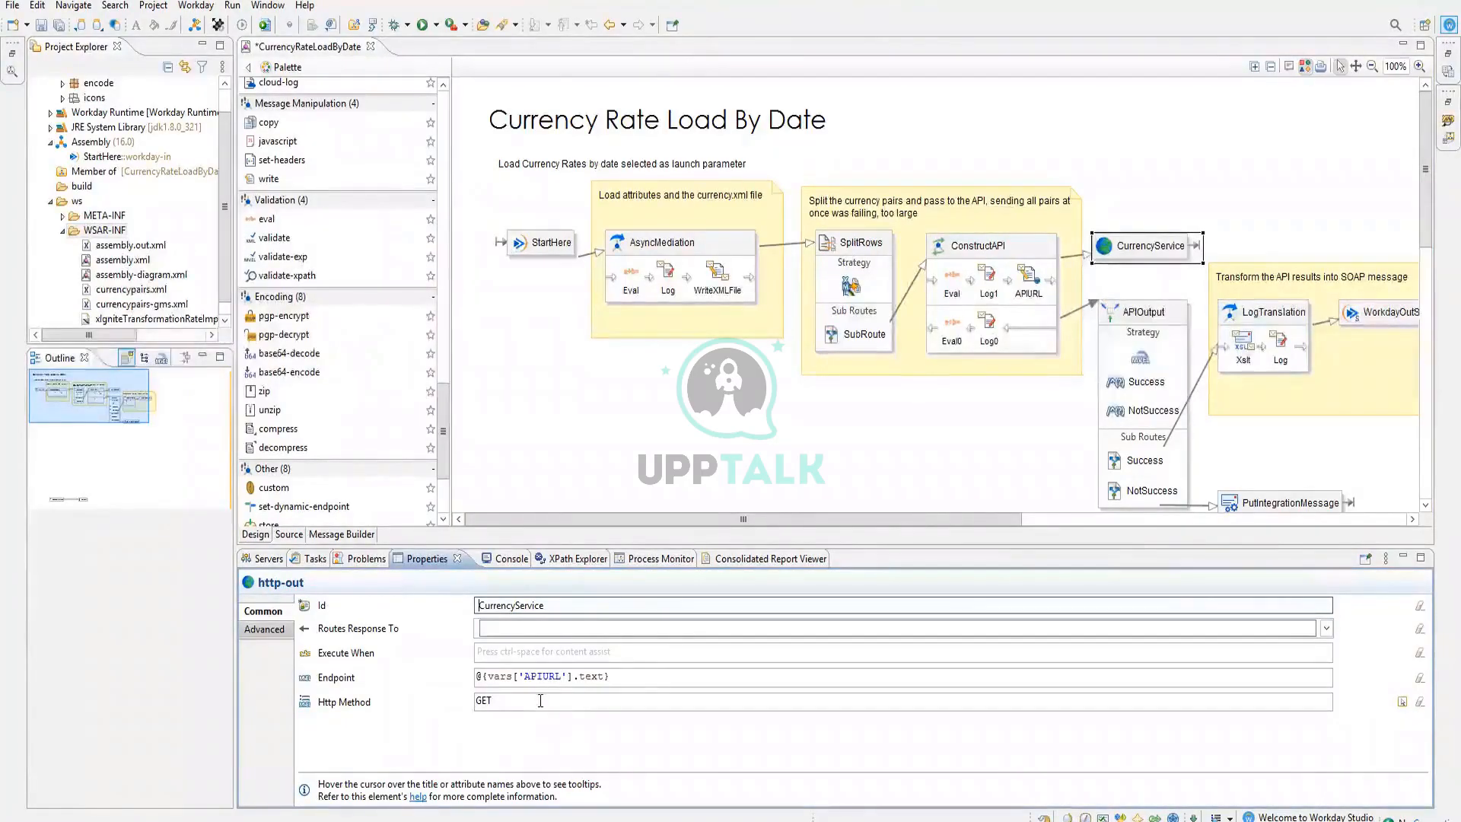
{"action": "double_click", "coordinate": [478, 701]}
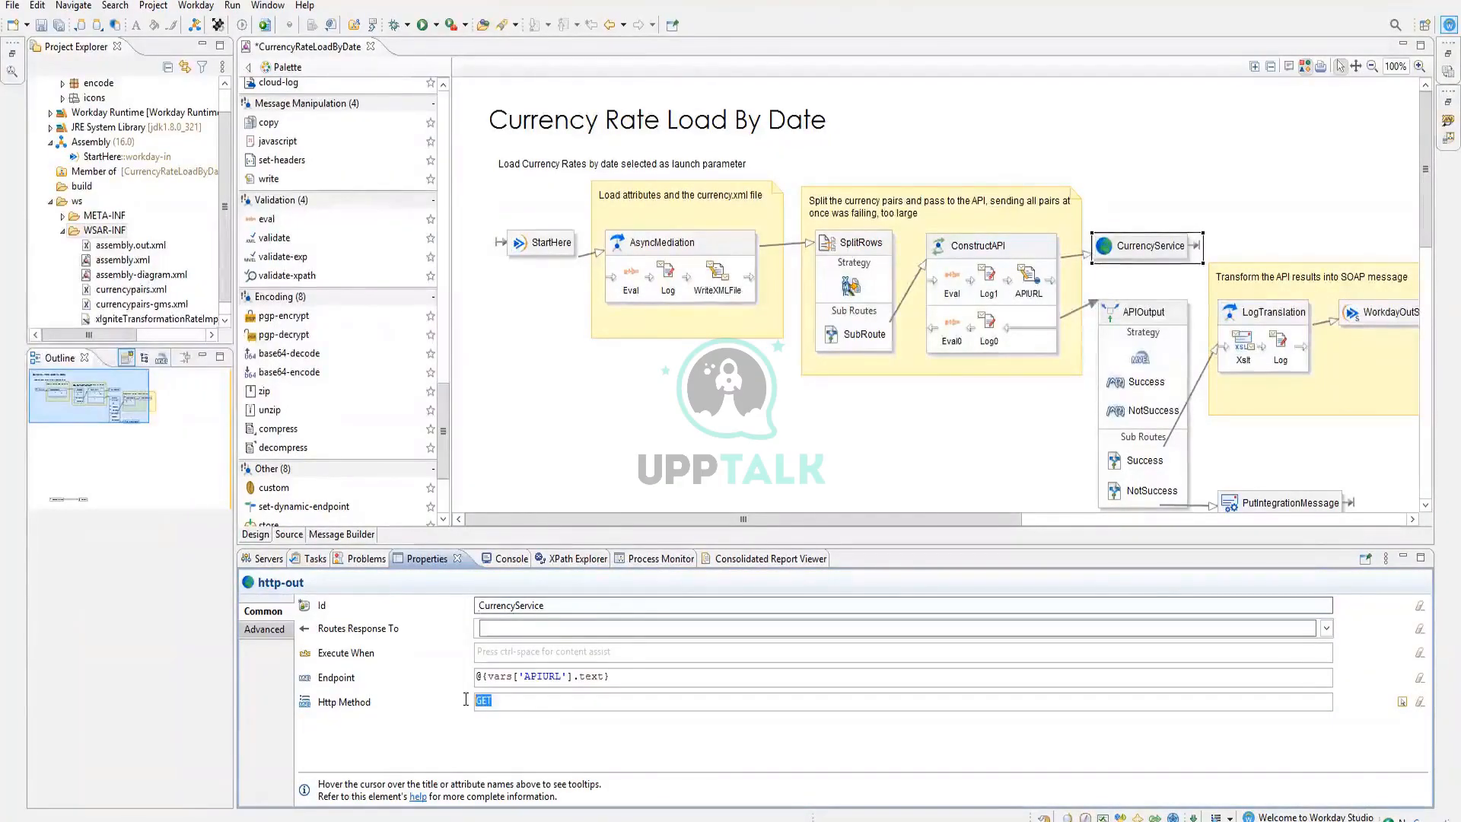
{"action": "left_click", "coordinate": [1027, 283]}
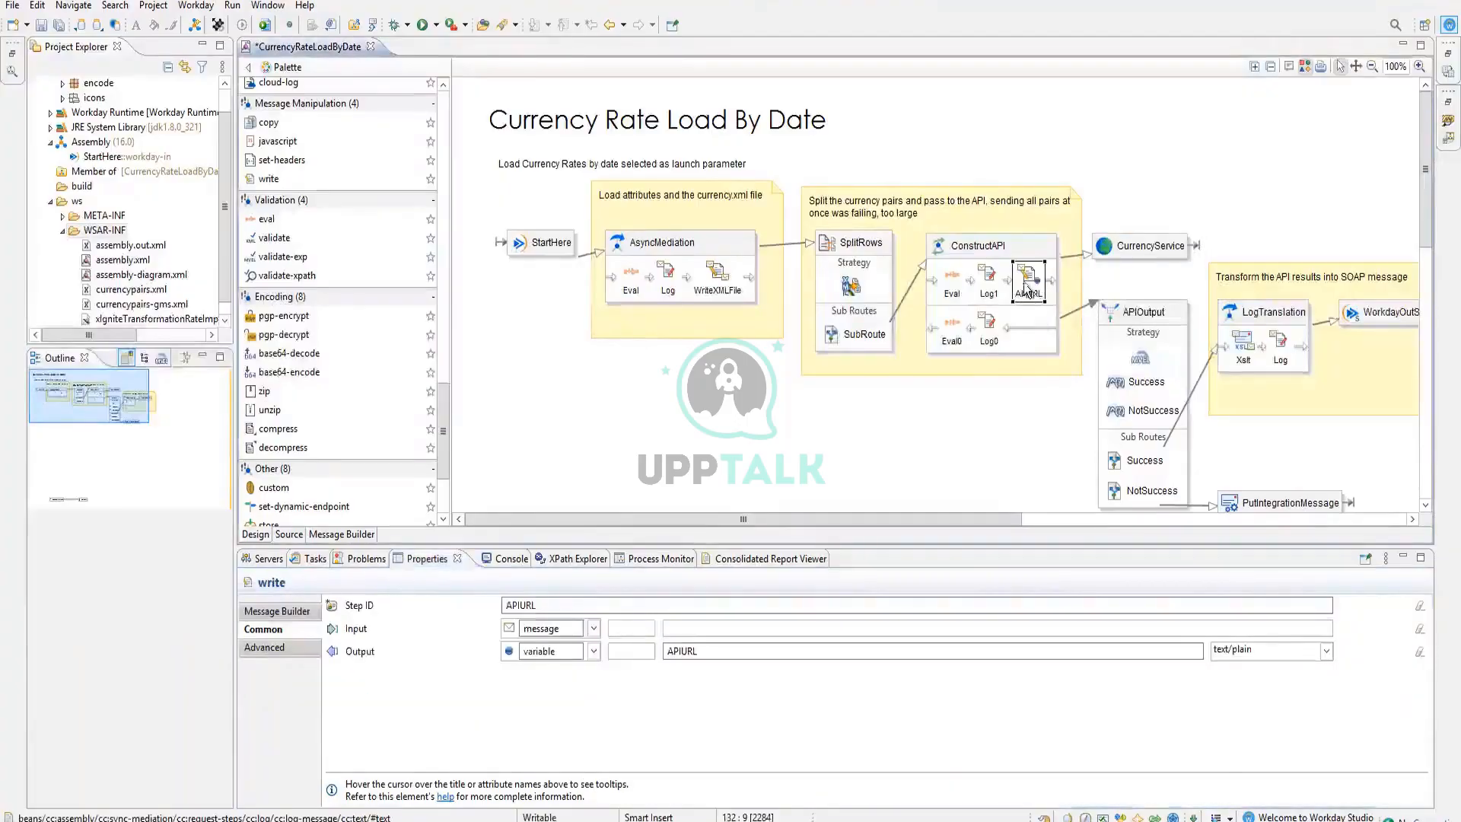
{"action": "left_click", "coordinate": [1120, 249]}
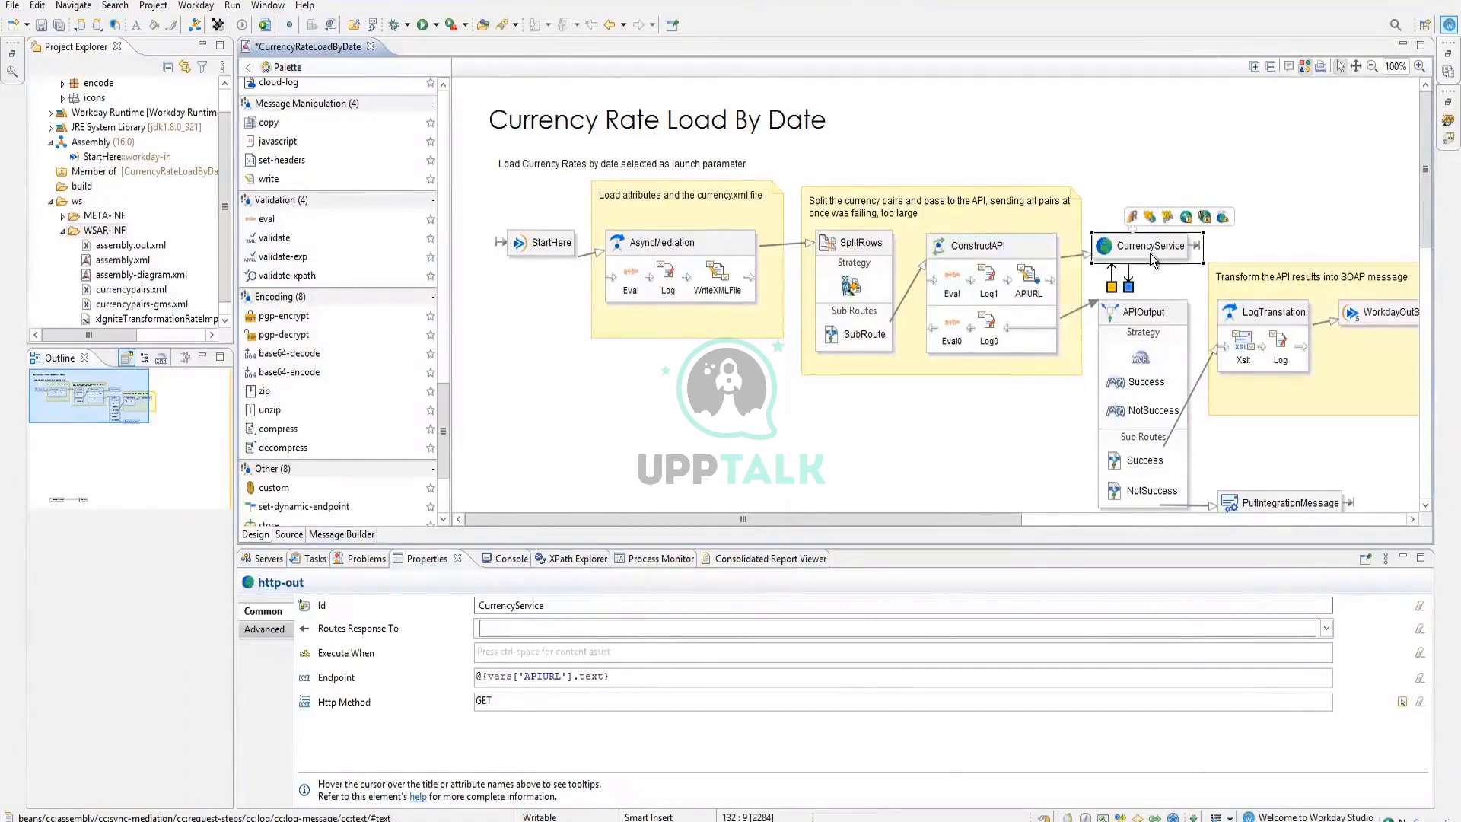
{"action": "mouse_move", "coordinate": [1151, 258]}
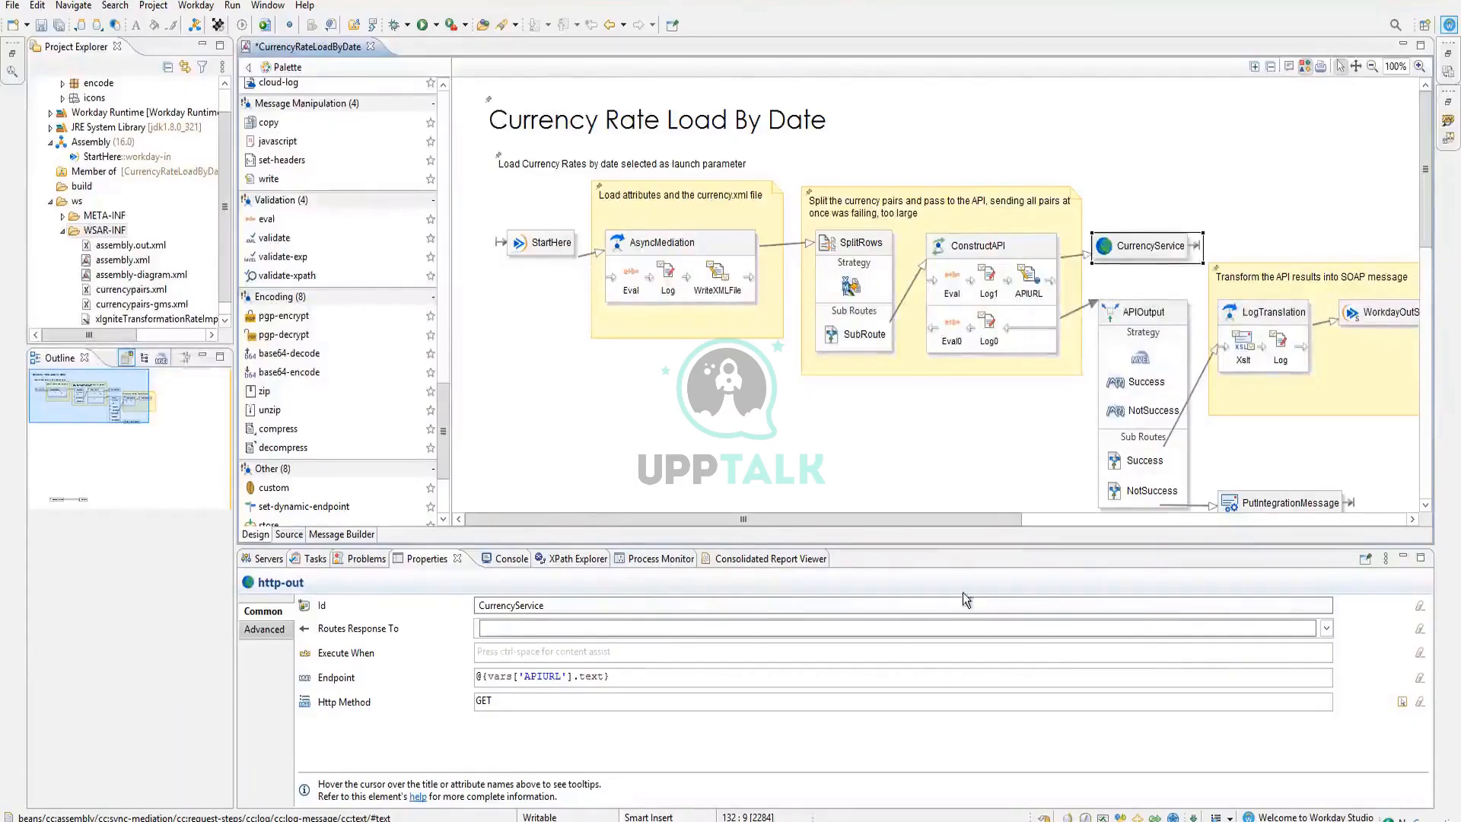
{"action": "mouse_move", "coordinate": [837, 521]}
{"action": "left_mouse_down"}
{"action": "mouse_move", "coordinate": [951, 521]}
{"action": "mouse_move", "coordinate": [849, 507]}
{"action": "left_mouse_up"}
Switch to Workday in the browser and list the integration events for the Currency Rate Load By Date integration system
{"action": "key", "text": "alt+Tab"}
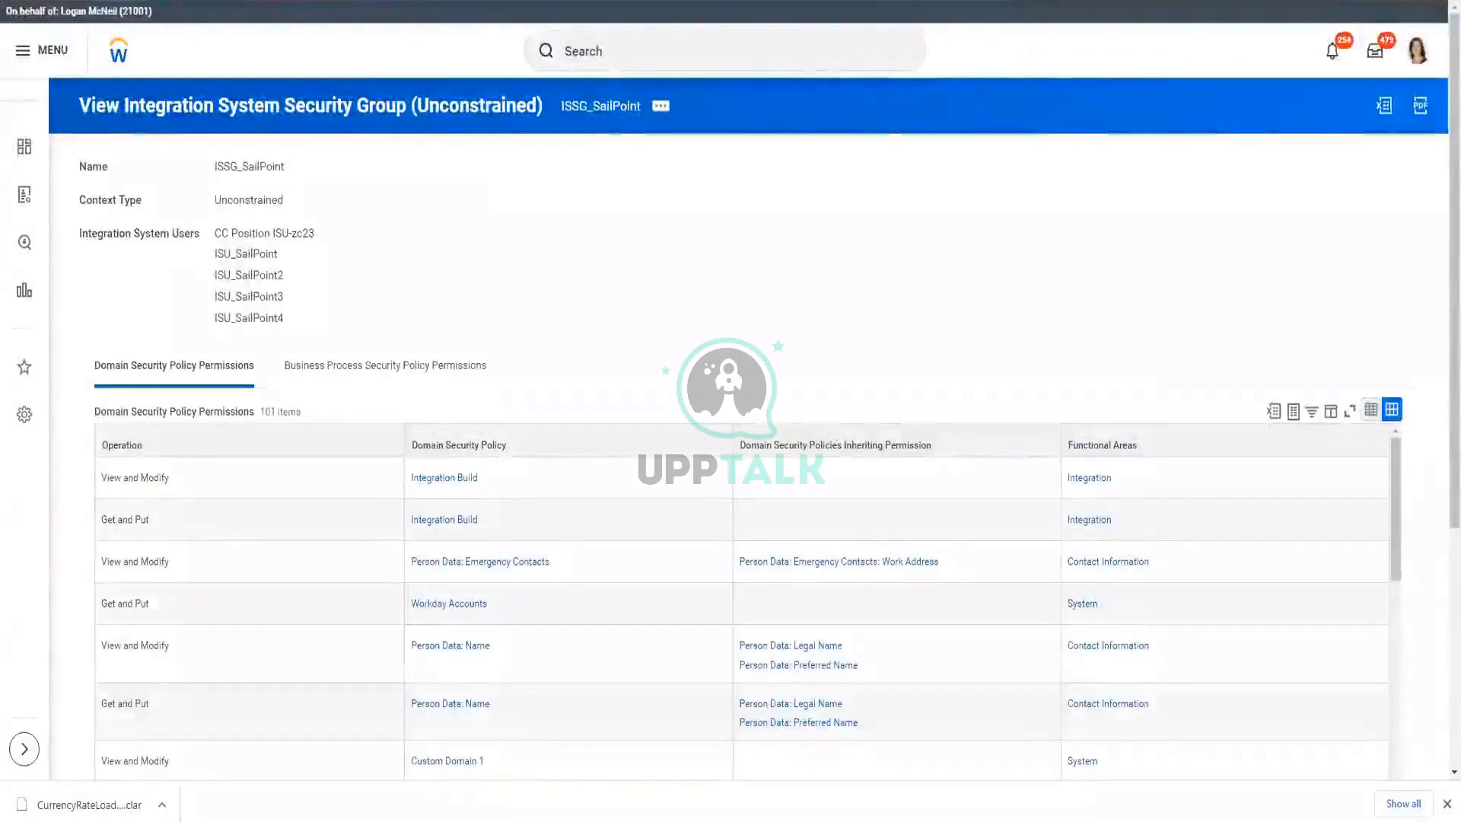
{"action": "key", "text": "ctrl+Tab"}
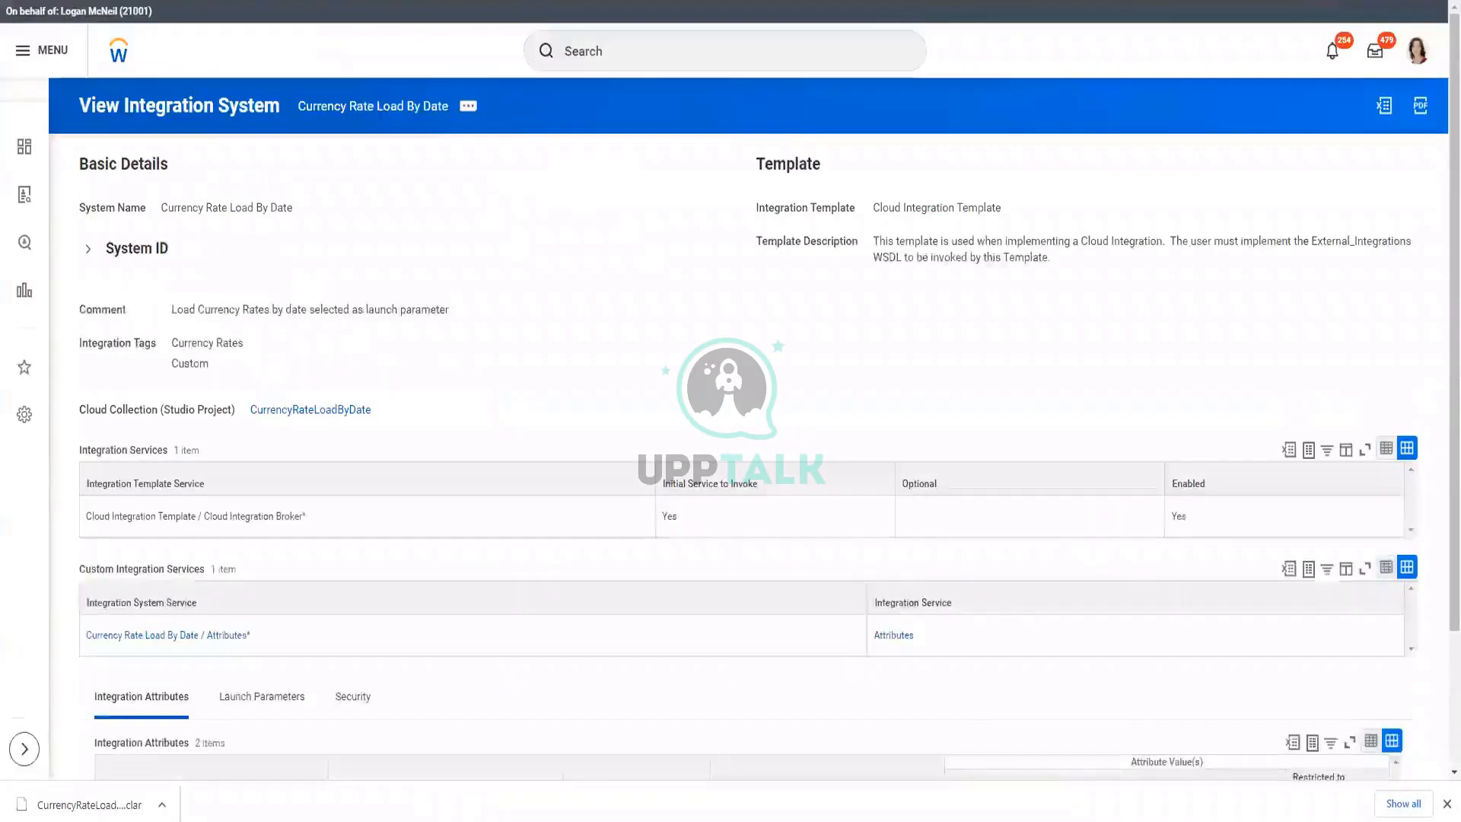
{"action": "mouse_move", "coordinate": [470, 119]}
{"action": "left_click", "coordinate": [468, 113]}
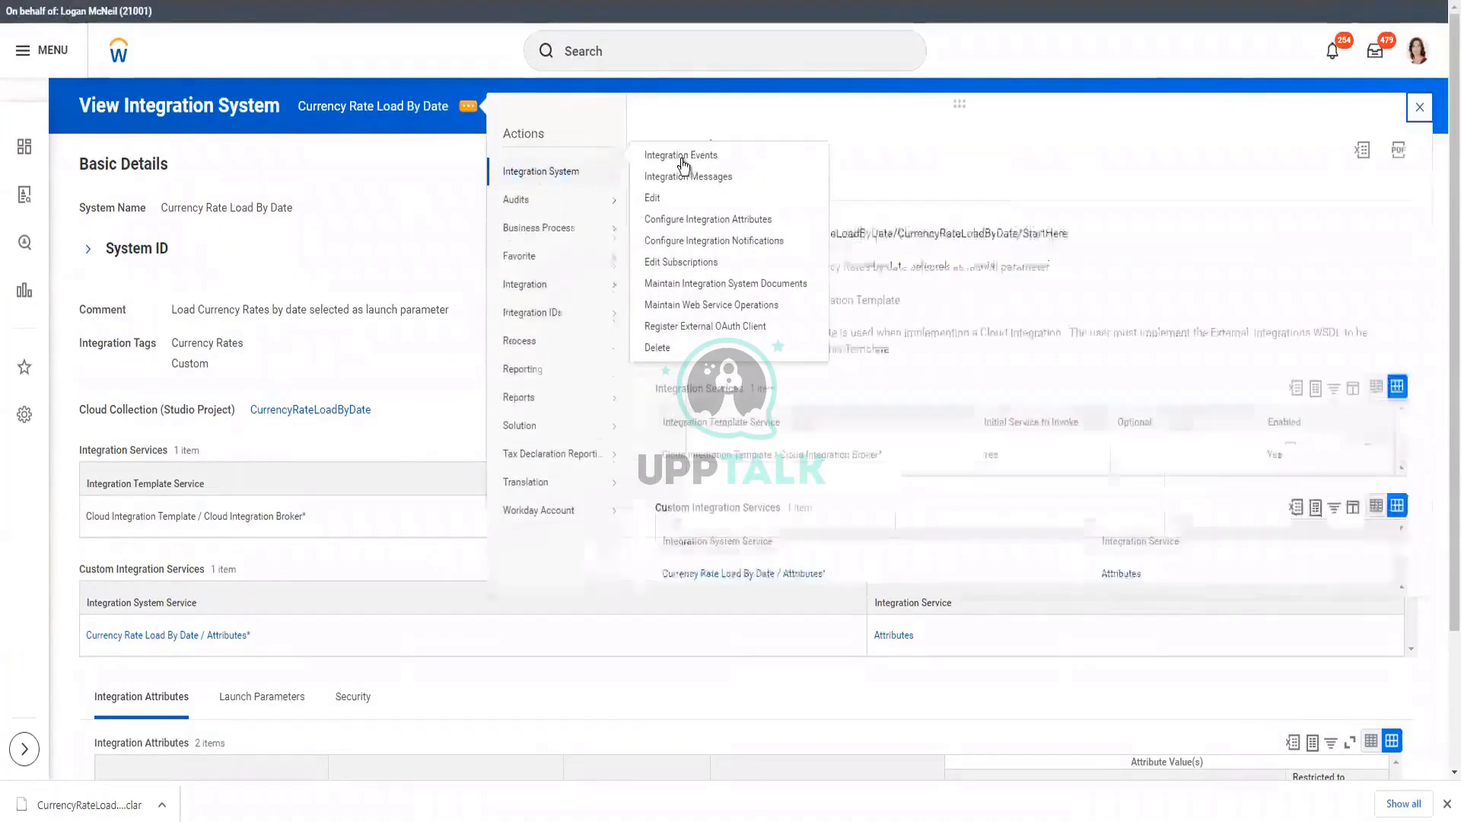
{"action": "key", "text": "Escape"}
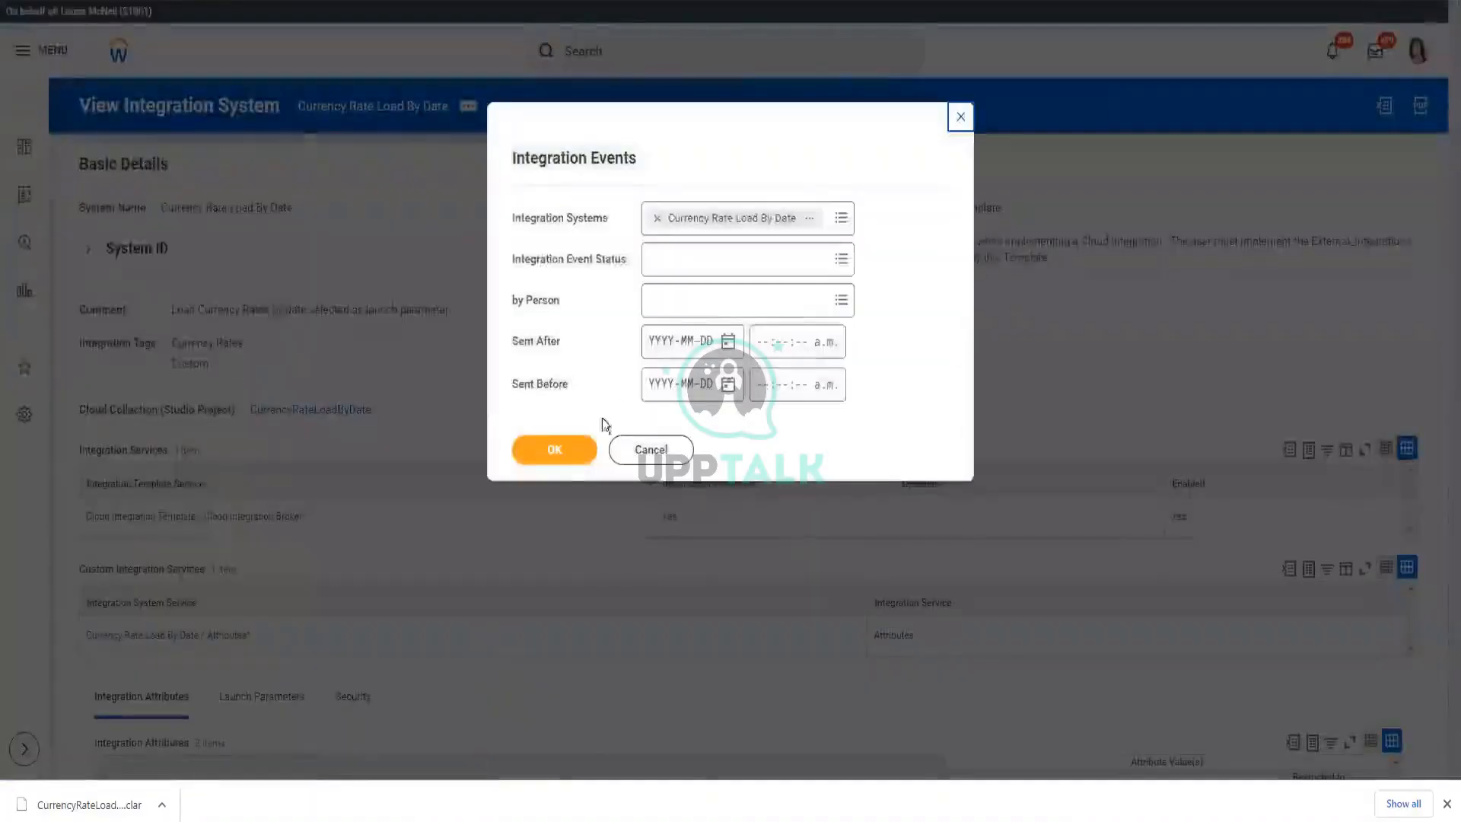
{"action": "left_click", "coordinate": [555, 449]}
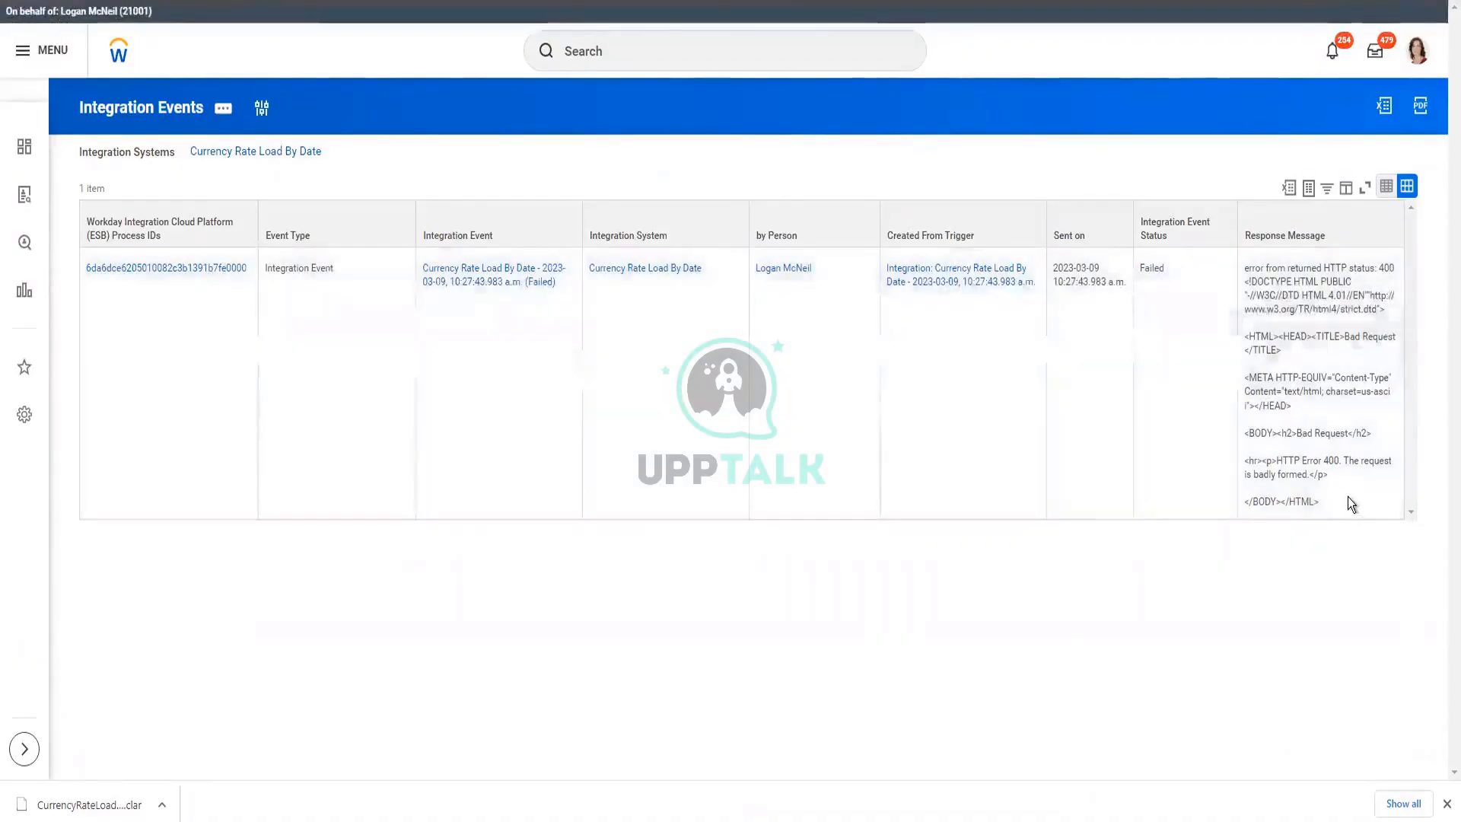
Review the integration event's response message, sent date and background process messages, and return to the assembly diagram in Workday Studio
{"action": "left_click_drag", "start_coordinate": [1348, 496], "coordinate": [1240, 271]}
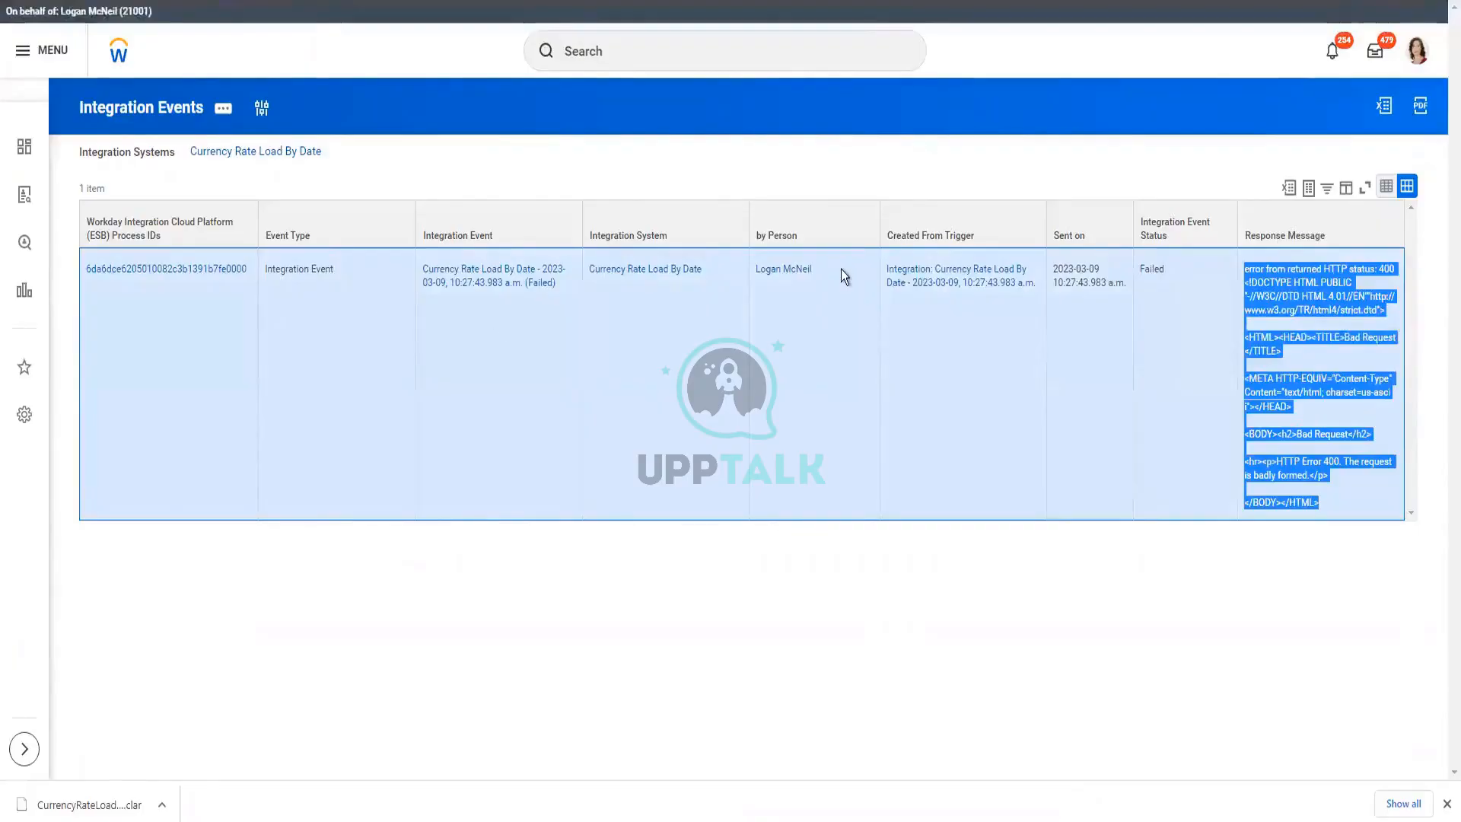
{"action": "left_click_drag", "start_coordinate": [1111, 266], "coordinate": [1044, 266]}
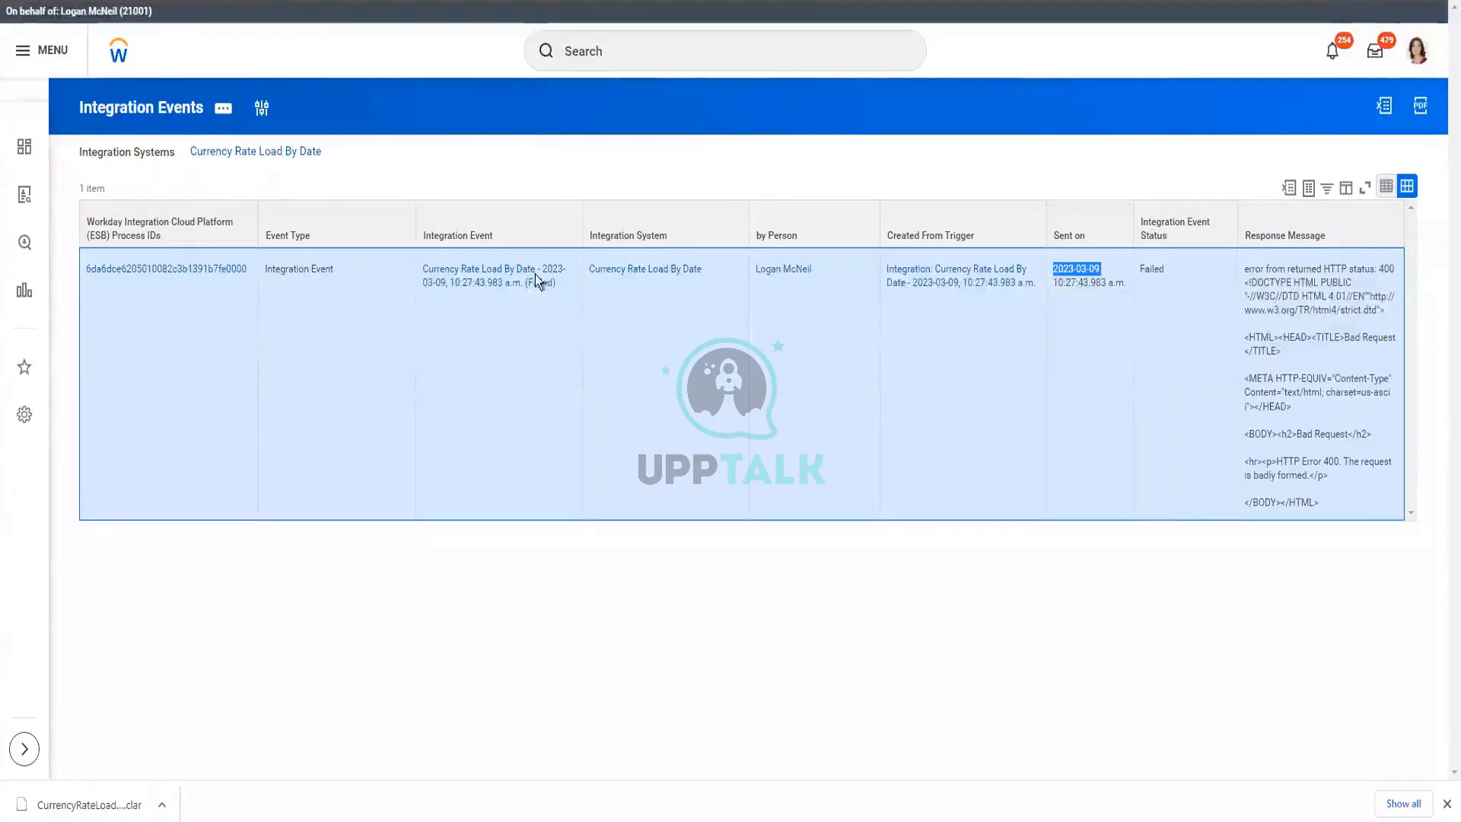
{"action": "left_click", "coordinate": [478, 283]}
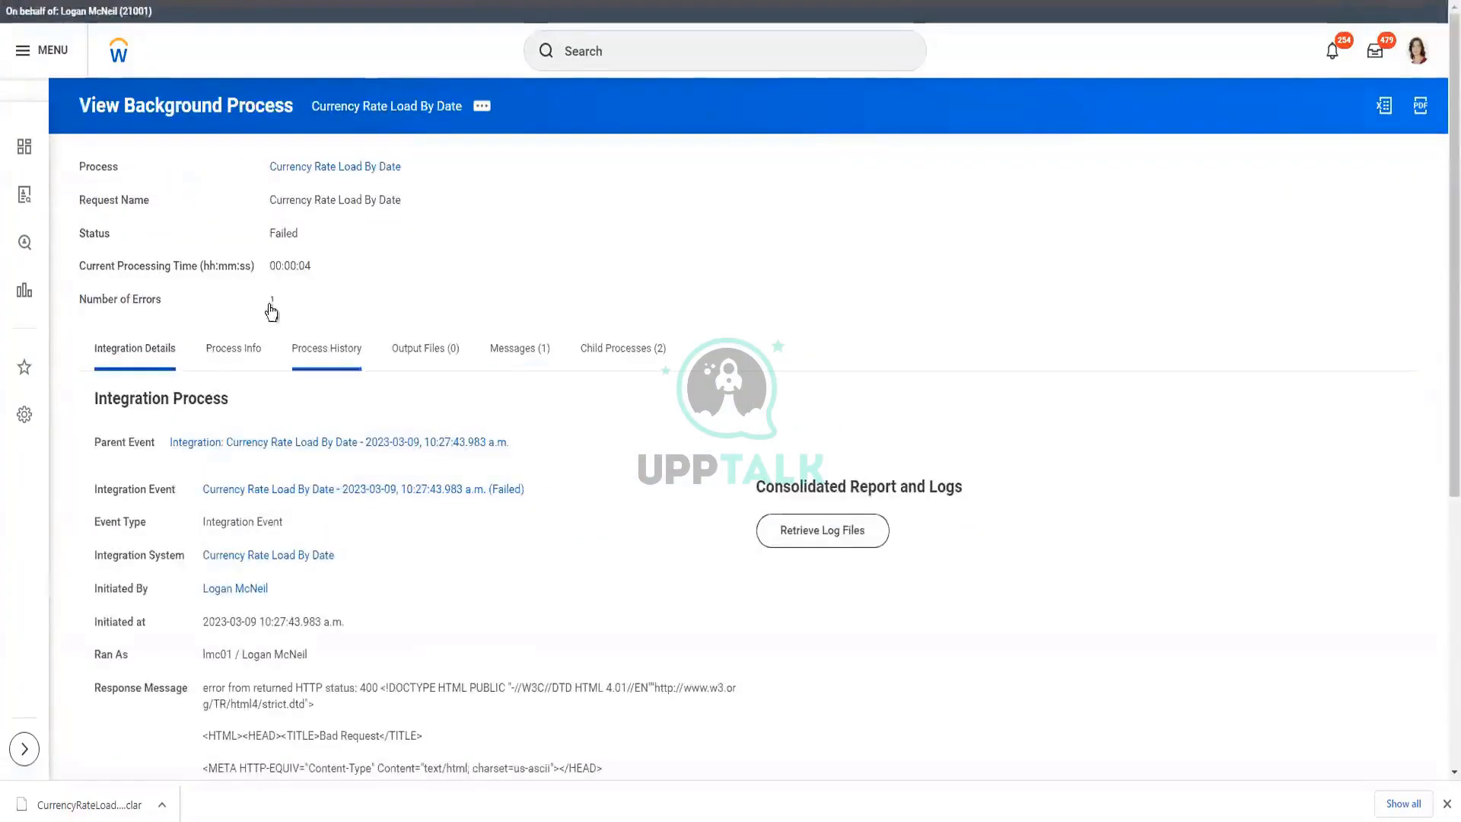
{"action": "left_click", "coordinate": [527, 352]}
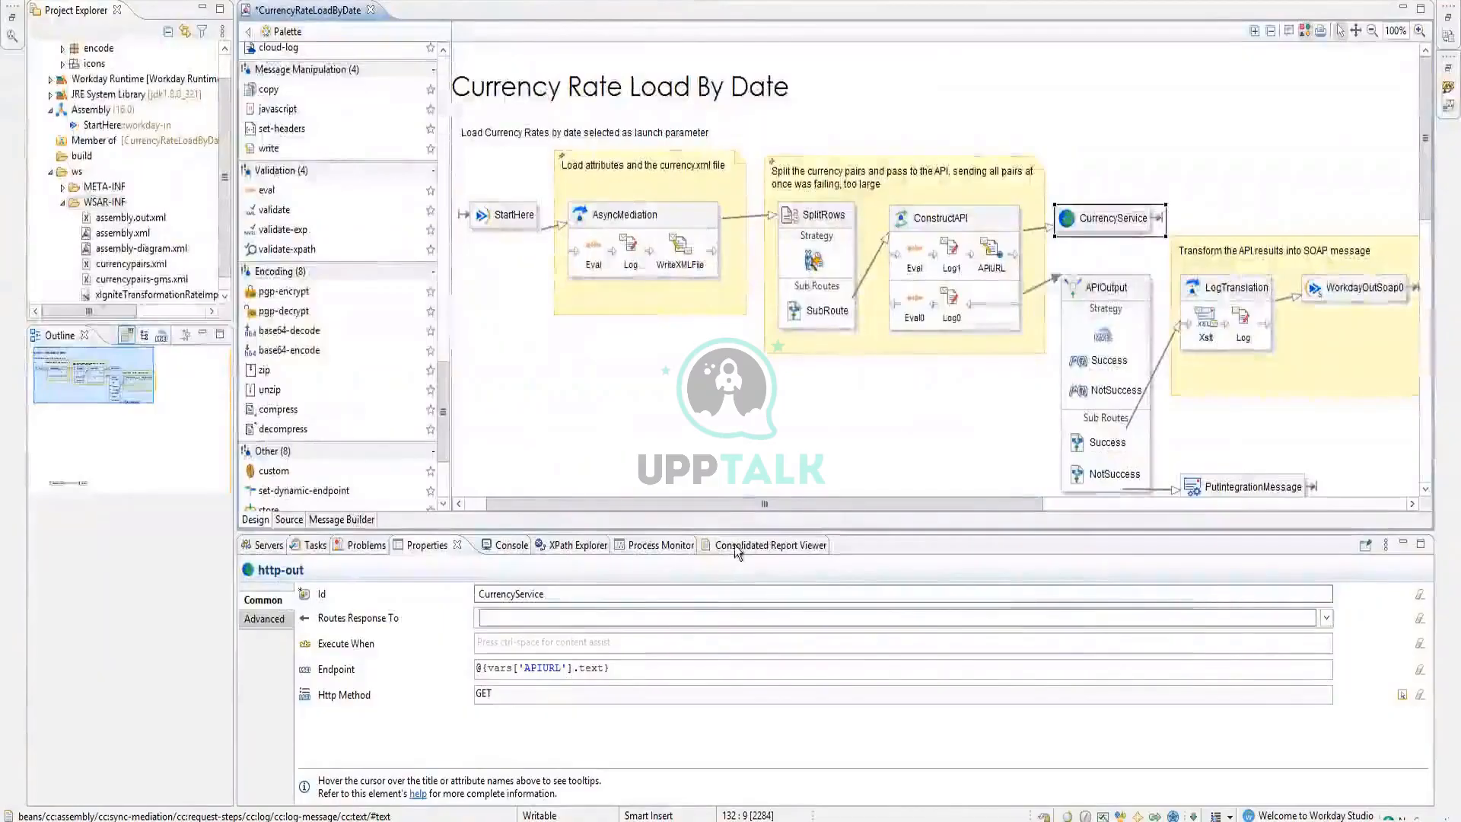
{"action": "left_click_drag", "start_coordinate": [719, 500], "coordinate": [1098, 506]}
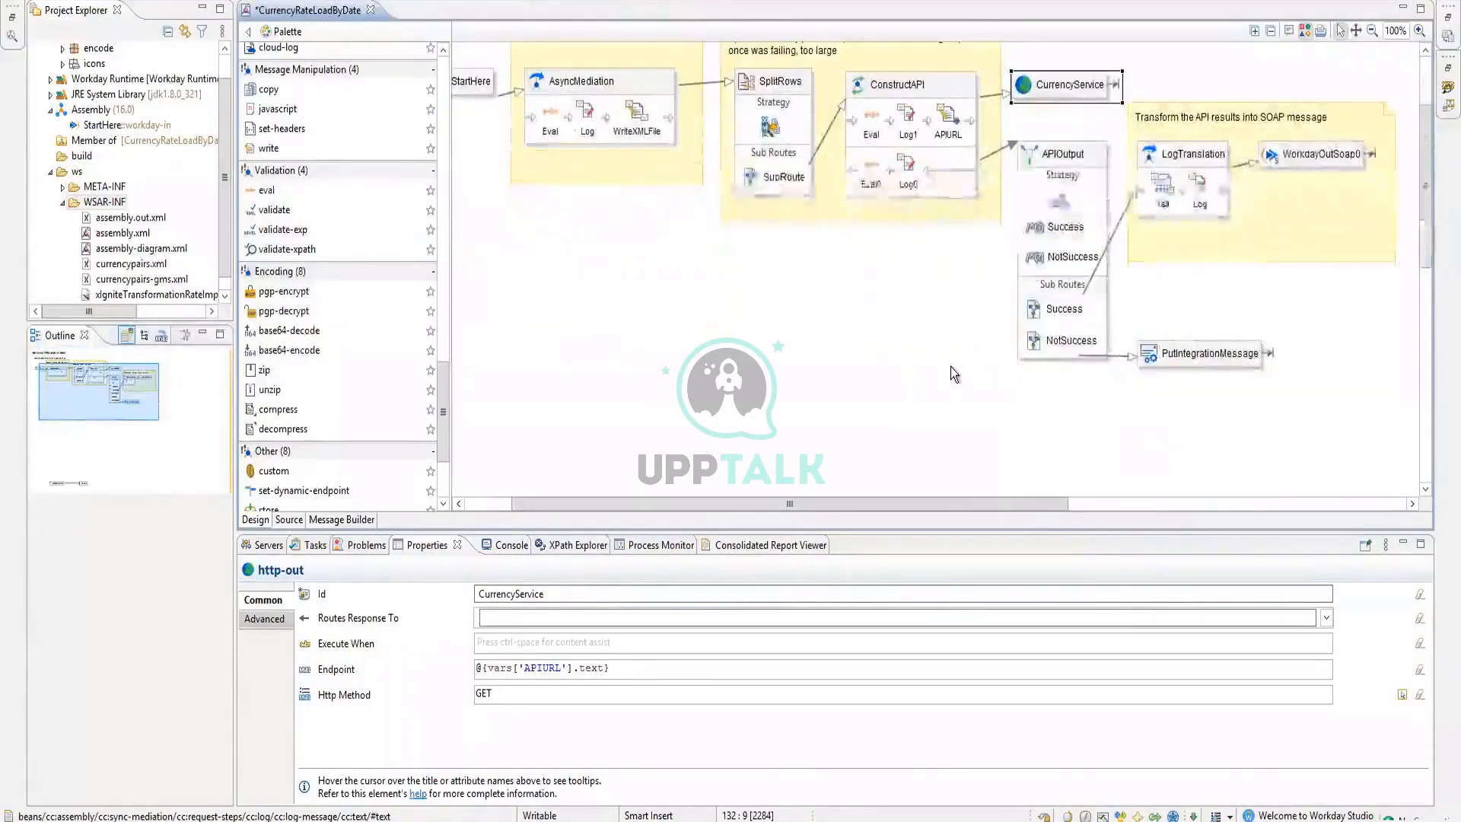
Switch to Workday's All Integration Systems - Detailed report, browse the Integration Tags filter values and close the filter unapplied
{"action": "key", "text": "alt+Tab"}
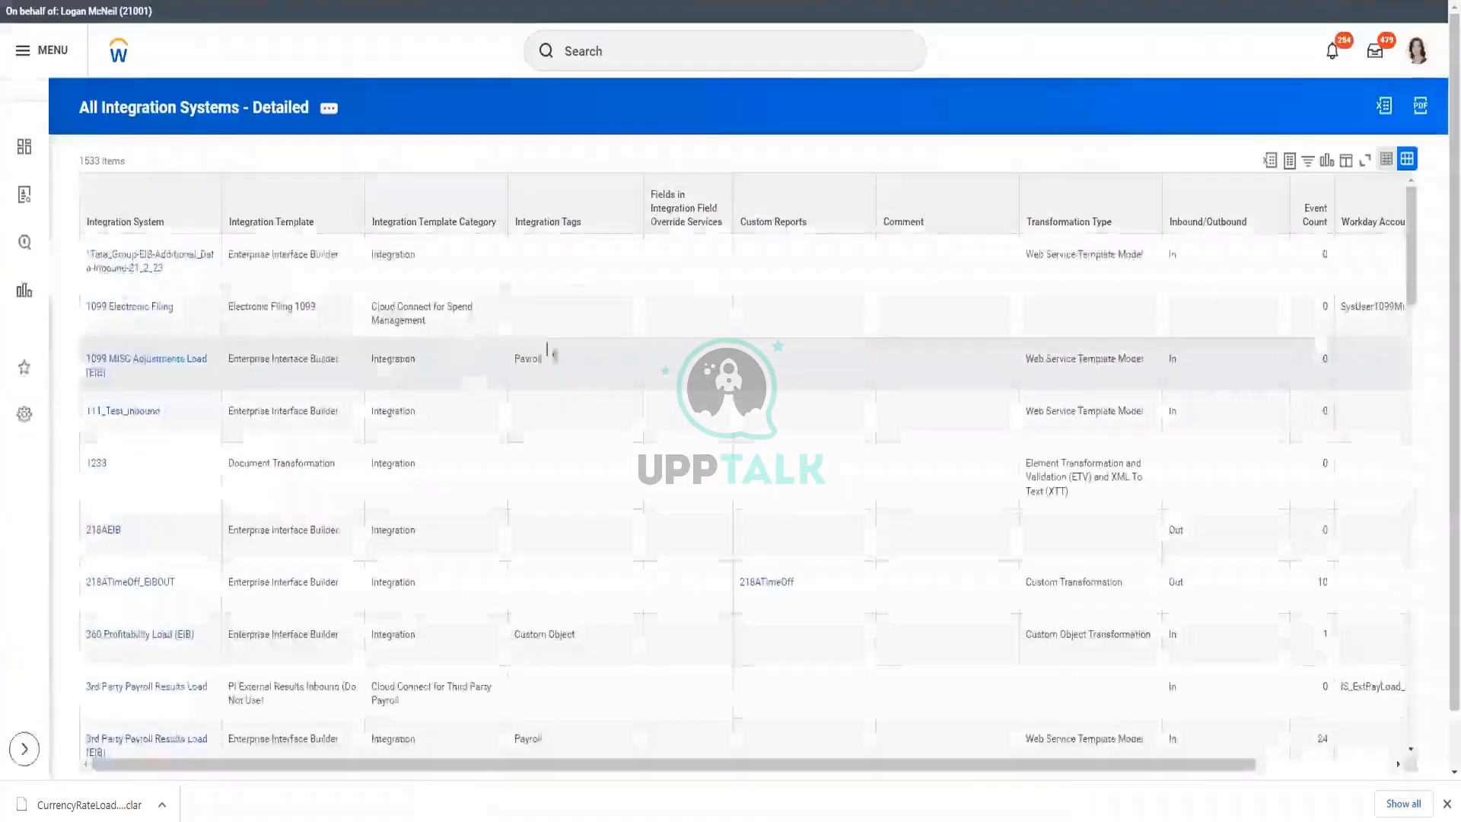
{"action": "left_click", "coordinate": [526, 201]}
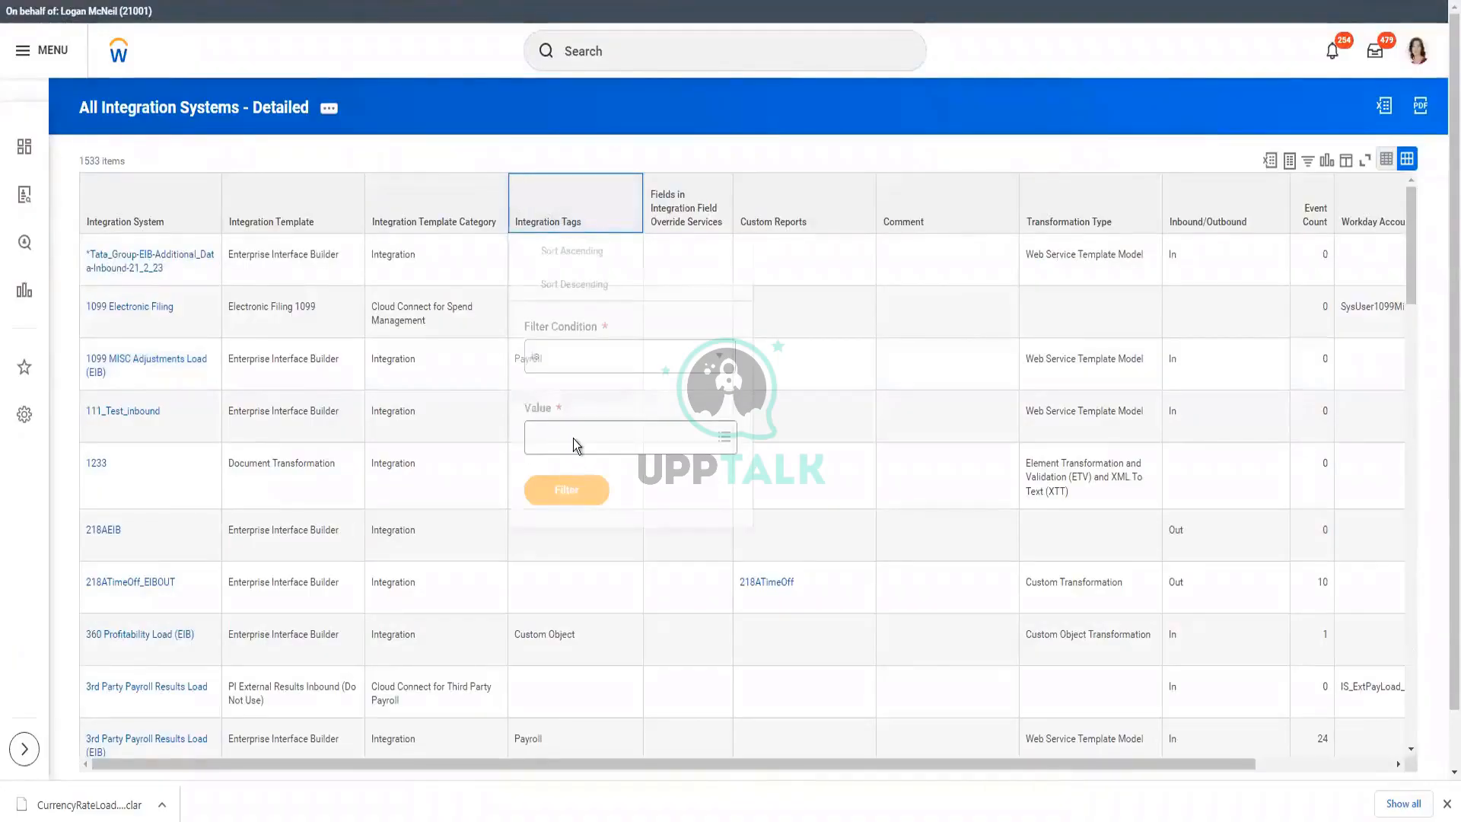
{"action": "left_click", "coordinate": [573, 438]}
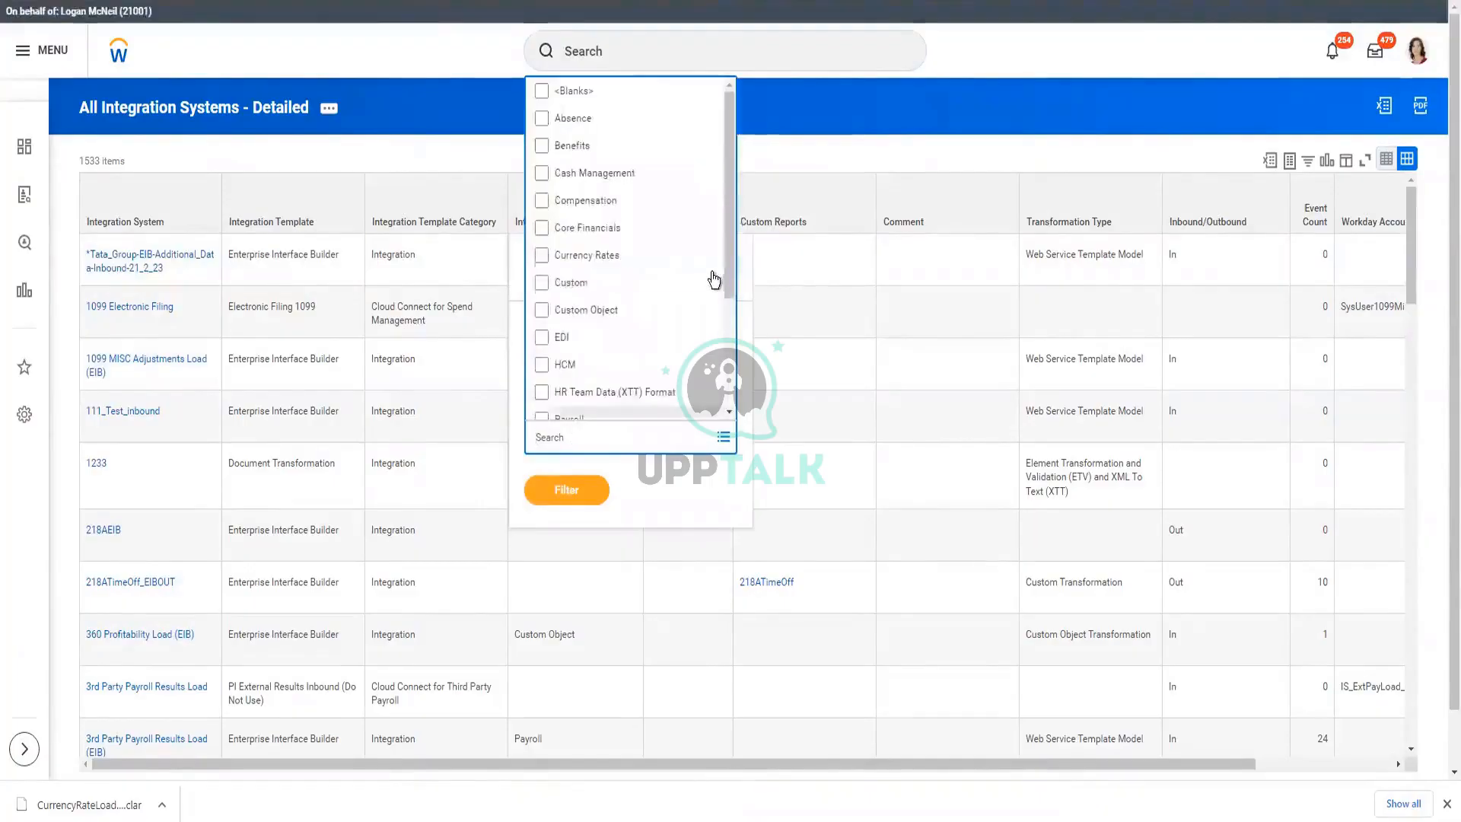
{"action": "left_click_drag", "start_coordinate": [728, 239], "coordinate": [728, 427]}
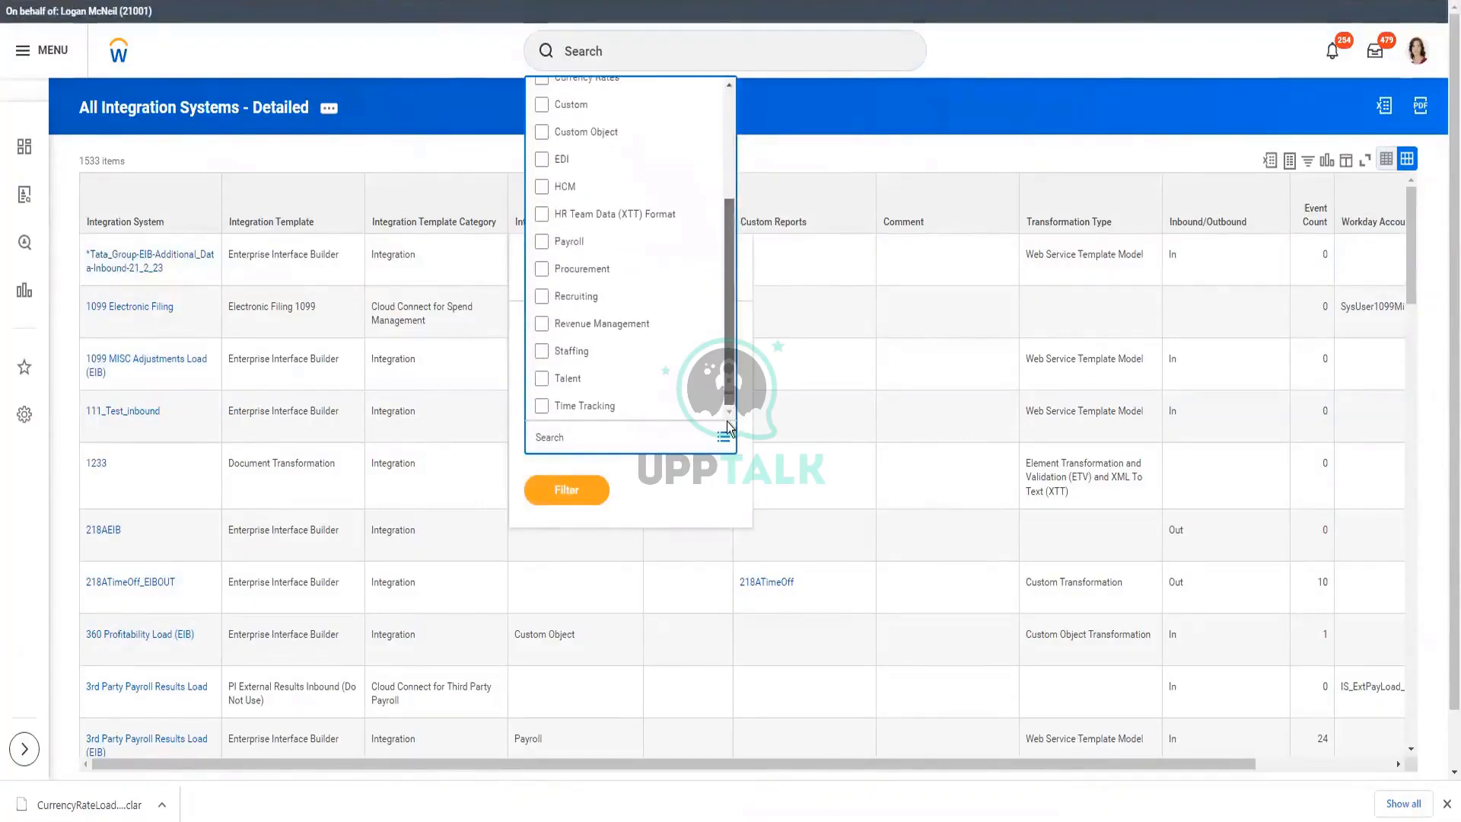
{"action": "left_click", "coordinate": [840, 147]}
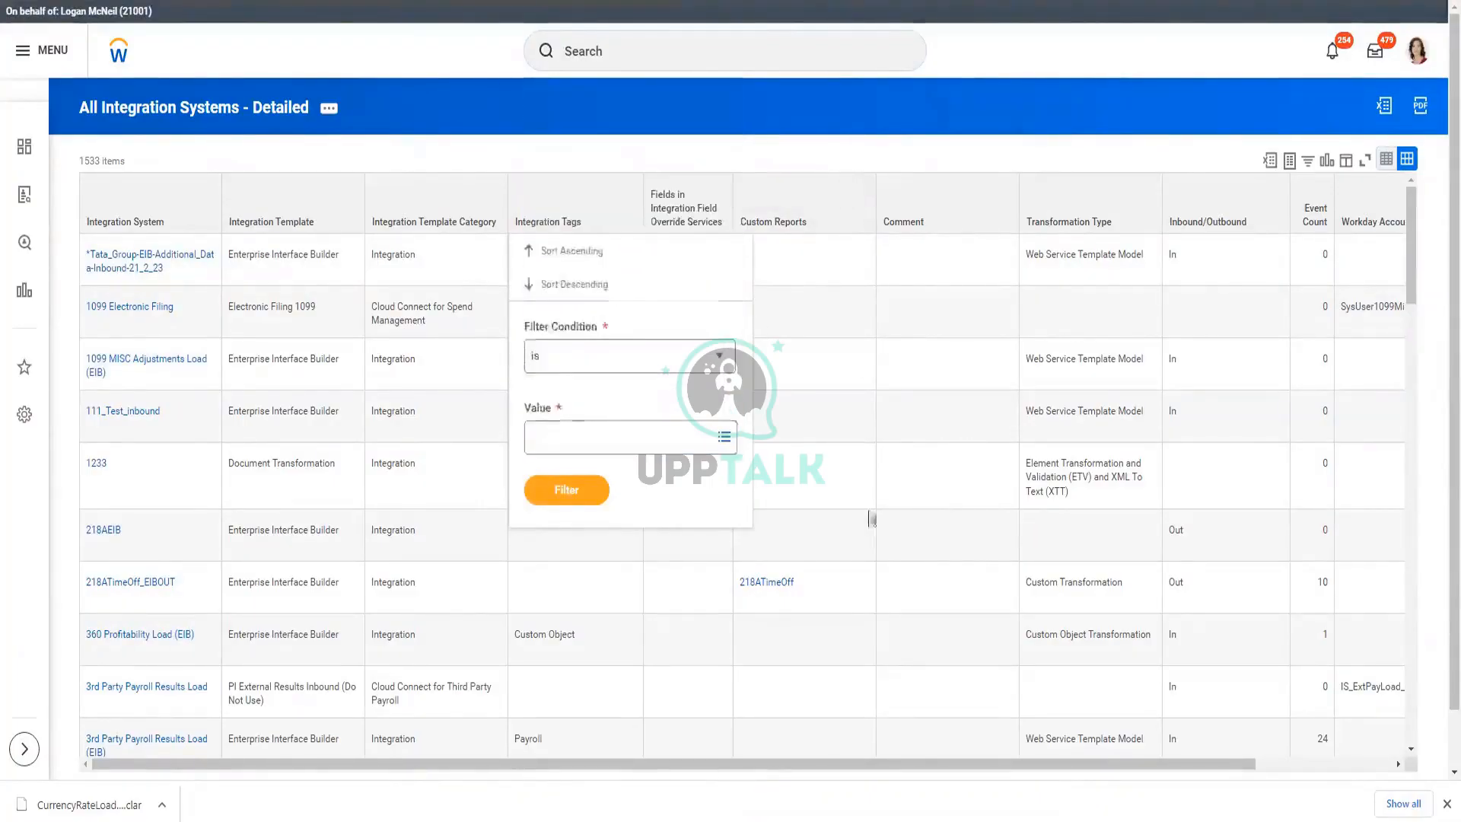
{"action": "left_click", "coordinate": [624, 142]}
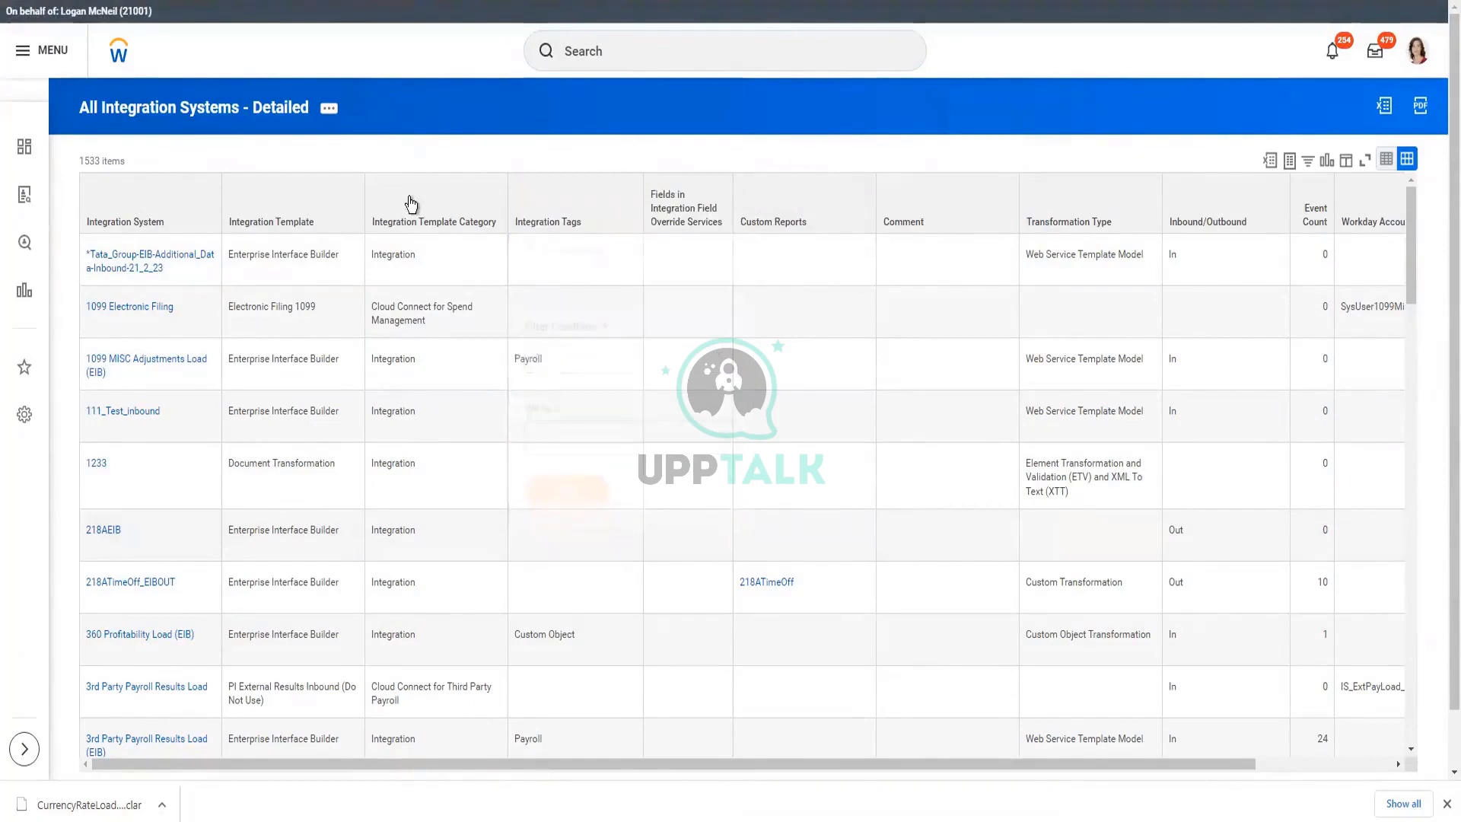
Filter the integration systems by the template category Cloud Connect for HCM and browse the filtered list
{"action": "left_click", "coordinate": [411, 204]}
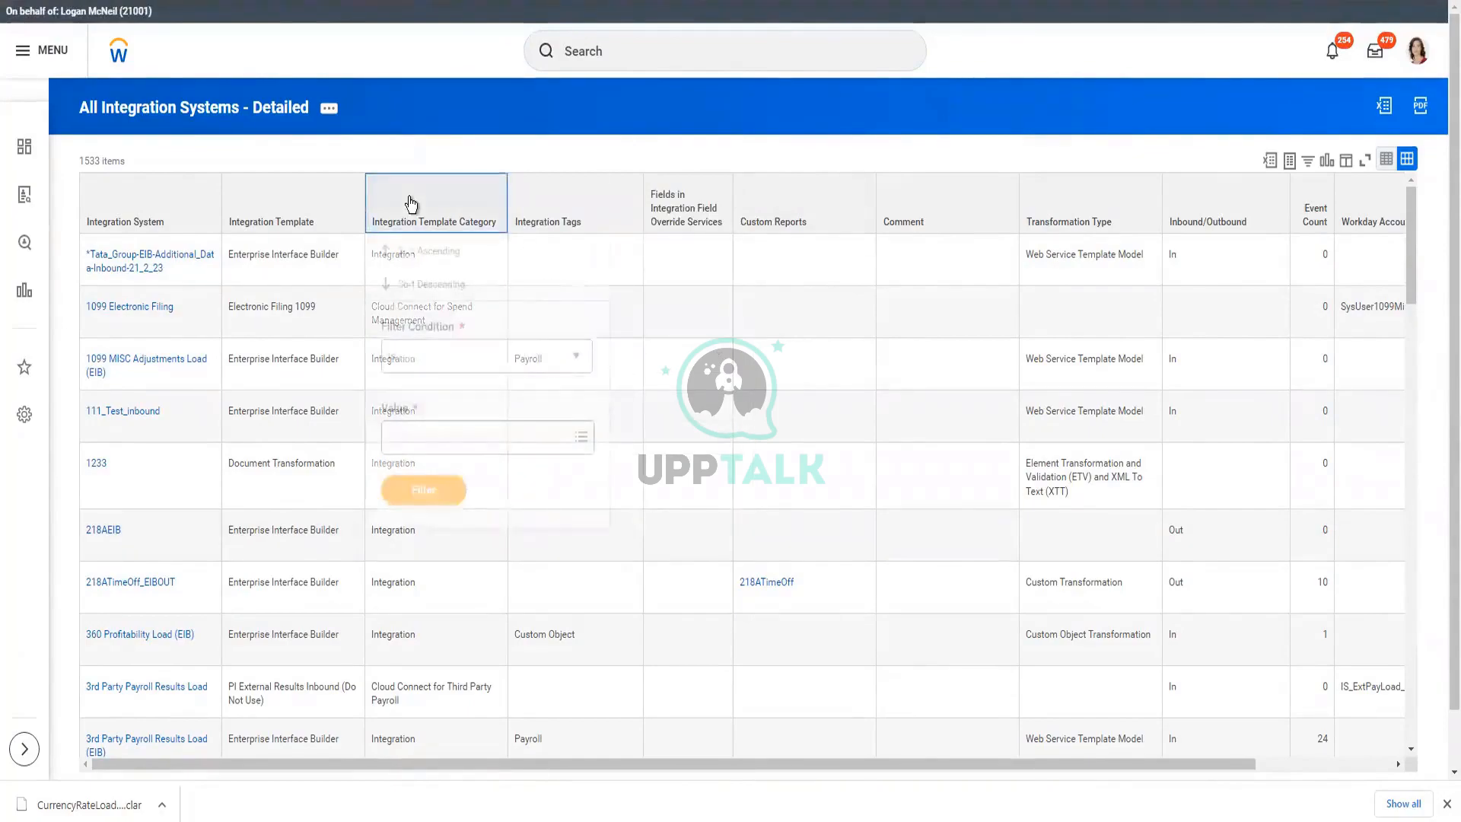
{"action": "left_click", "coordinate": [490, 444]}
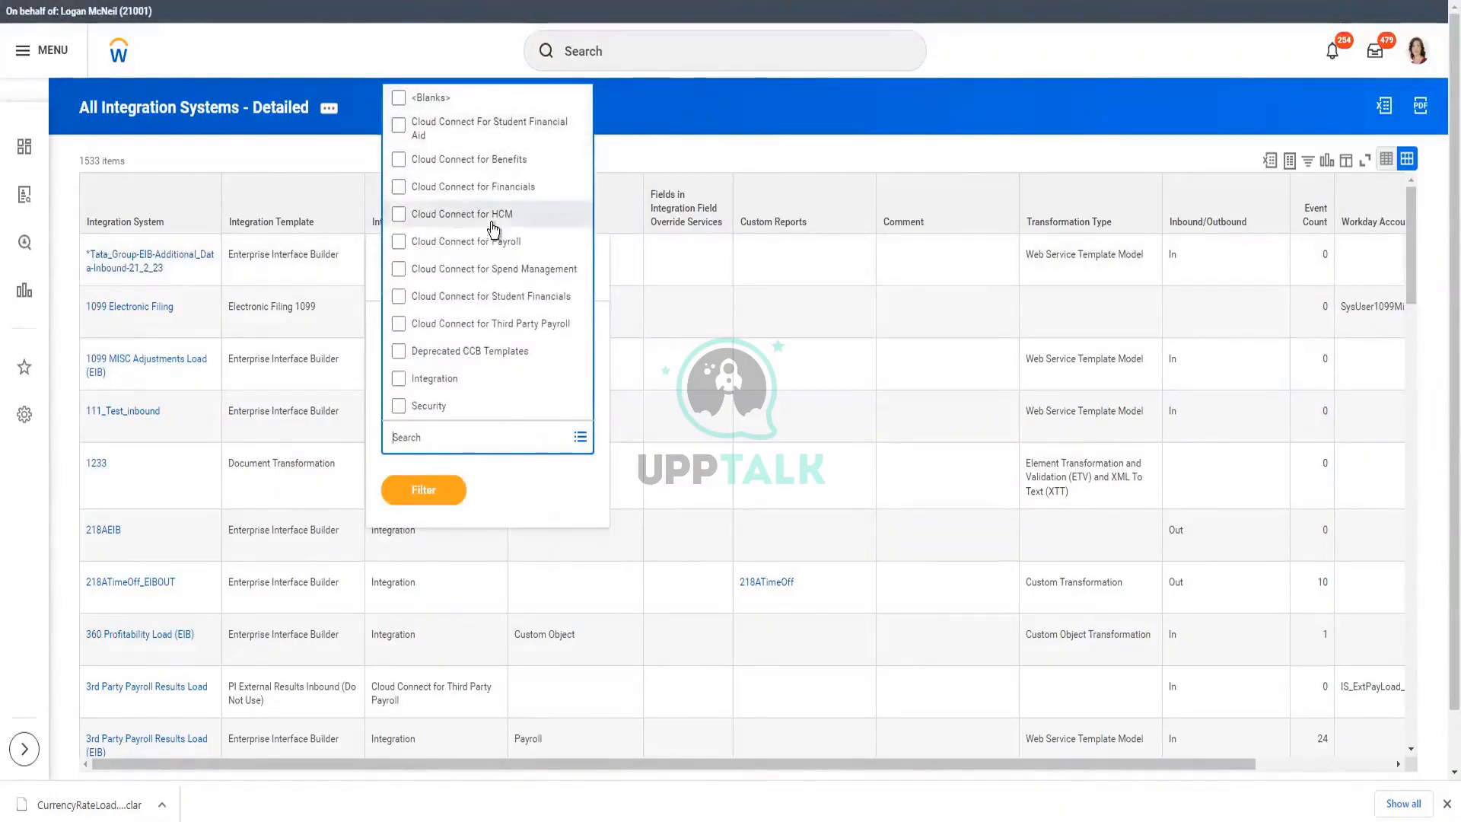
{"action": "scroll", "coordinate": [493, 316], "scroll_direction": "down", "scroll_amount": 1}
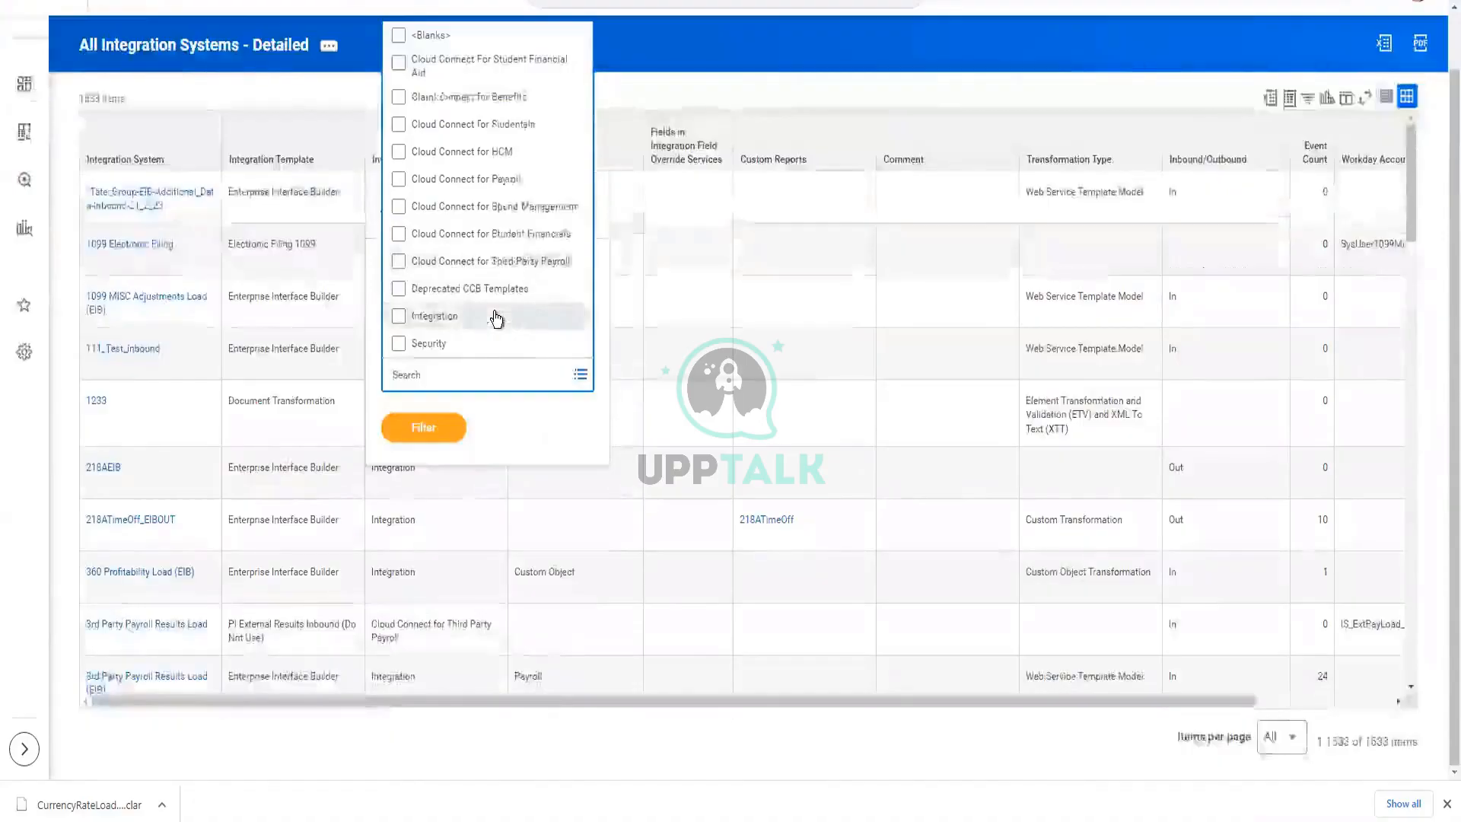
{"action": "scroll", "coordinate": [494, 318], "scroll_direction": "up", "scroll_amount": 1}
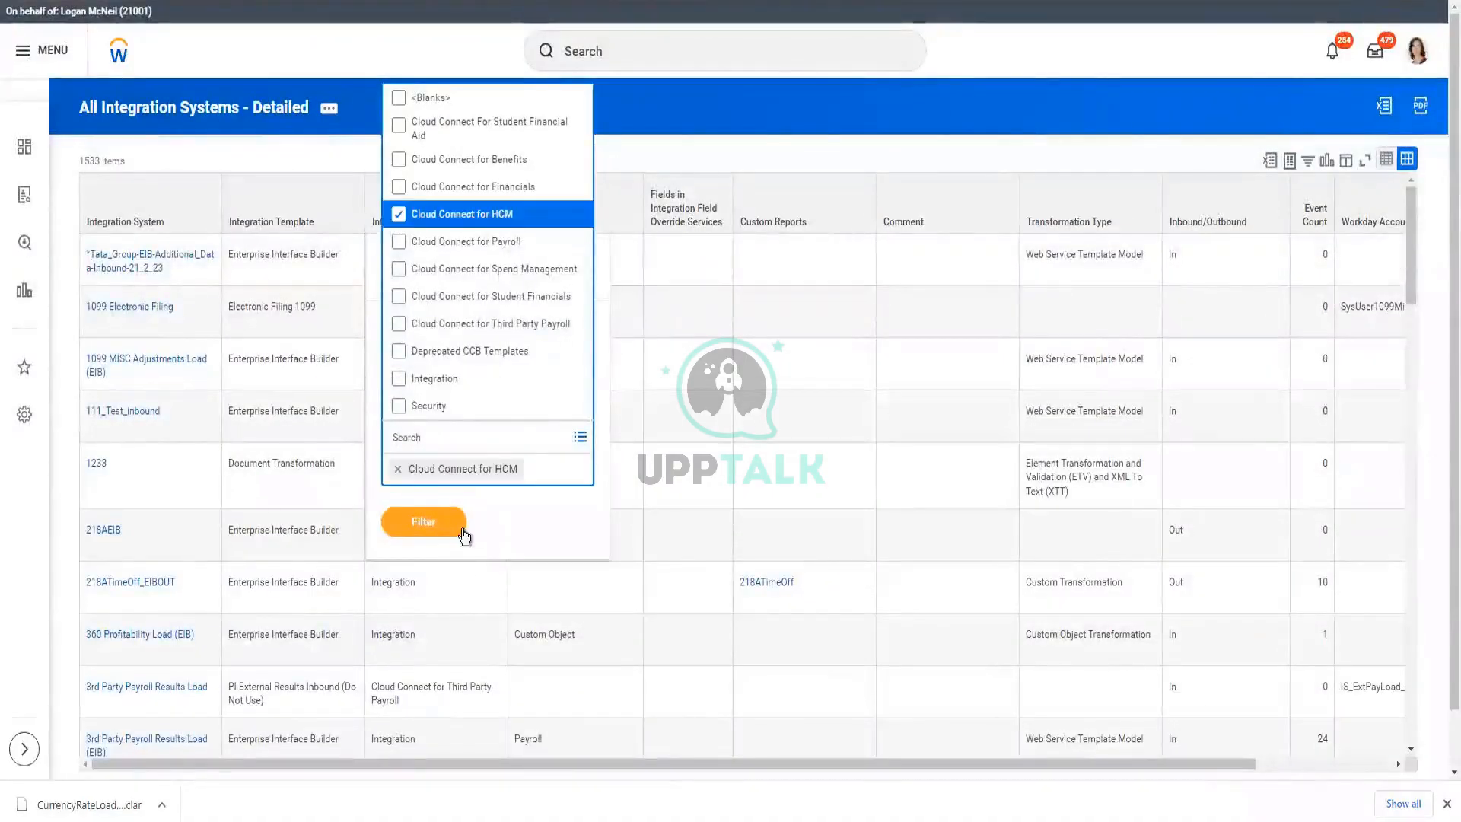
{"action": "left_click", "coordinate": [461, 530]}
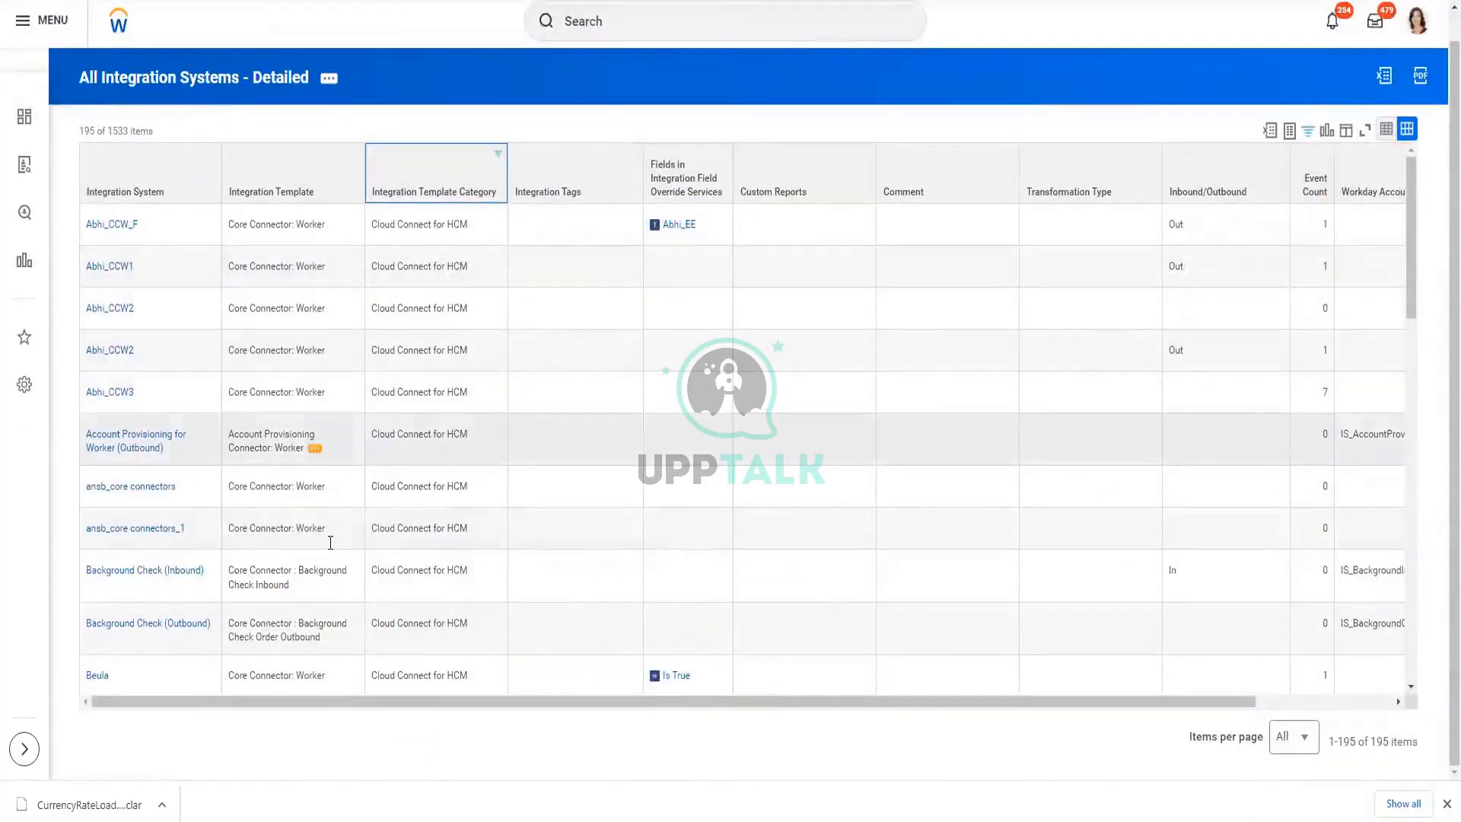
{"action": "scroll", "coordinate": [332, 546], "scroll_direction": "down", "scroll_amount": 2}
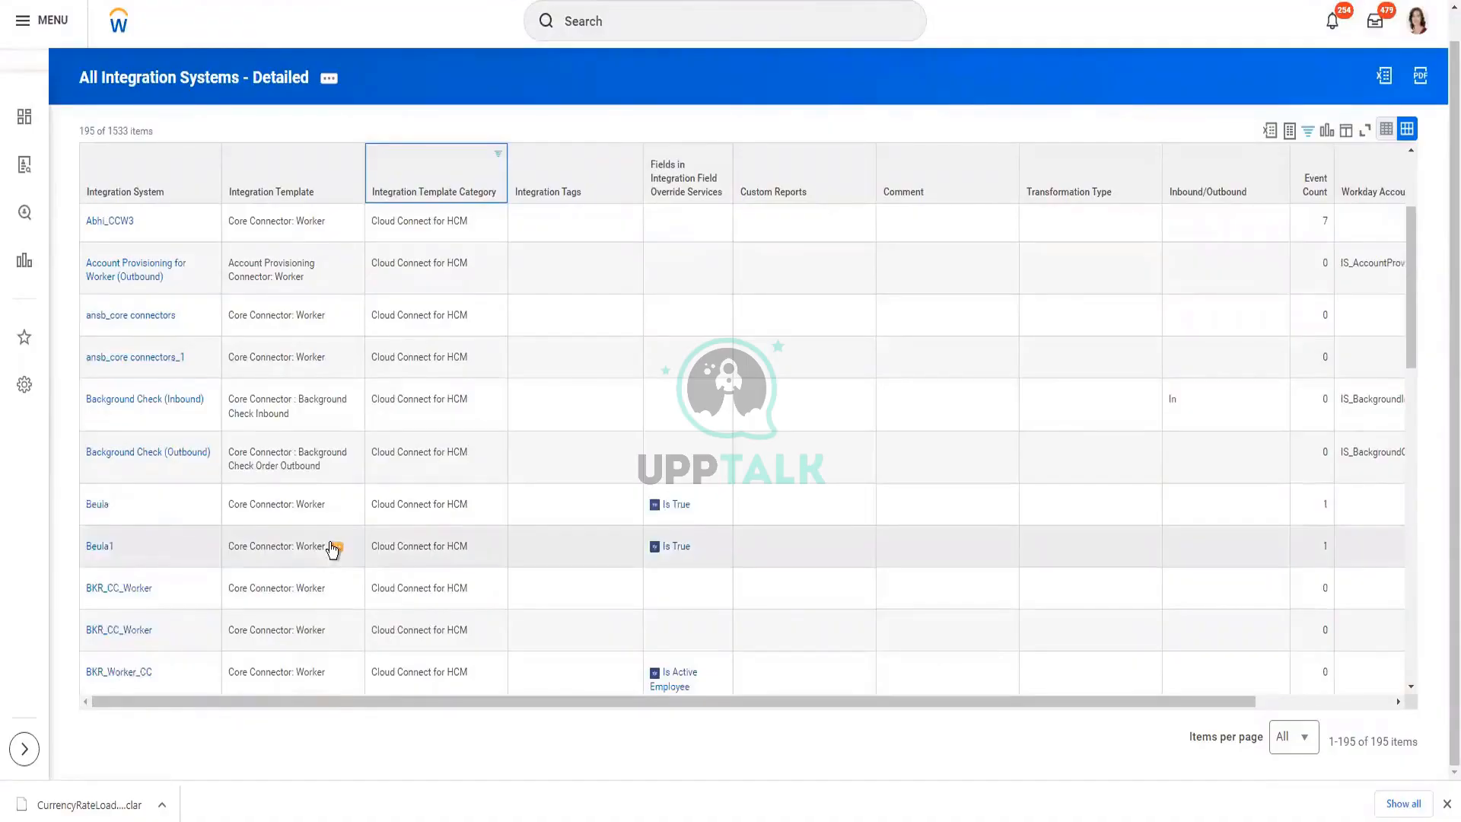
{"action": "scroll", "coordinate": [331, 546], "scroll_direction": "down", "scroll_amount": 10}
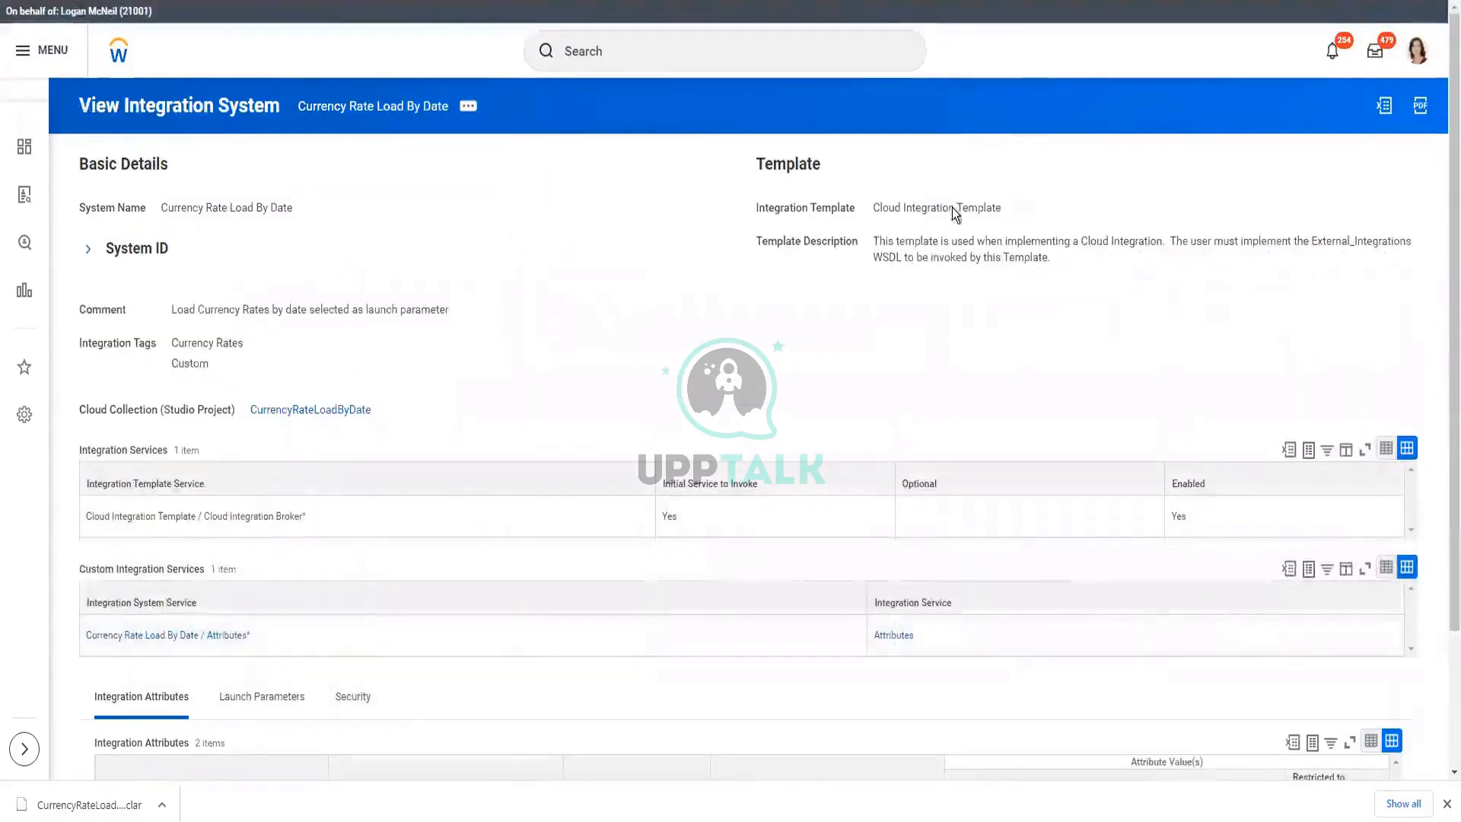
Copy the Currency Rate Load By Date system's integration template name and try it as the report's Integration Template Category filter value
{"action": "right_click", "coordinate": [954, 206]}
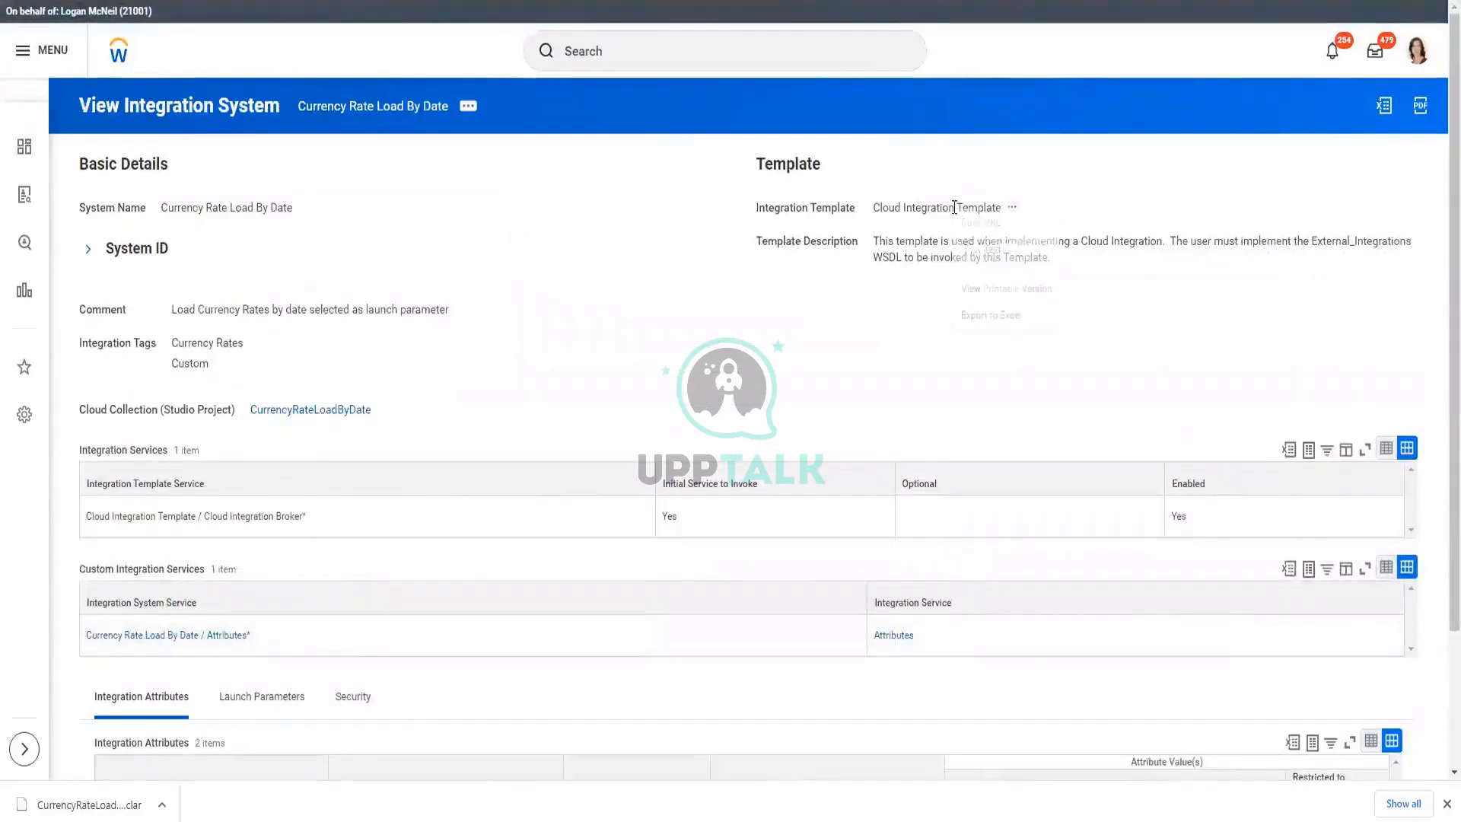
{"action": "left_click", "coordinate": [982, 248]}
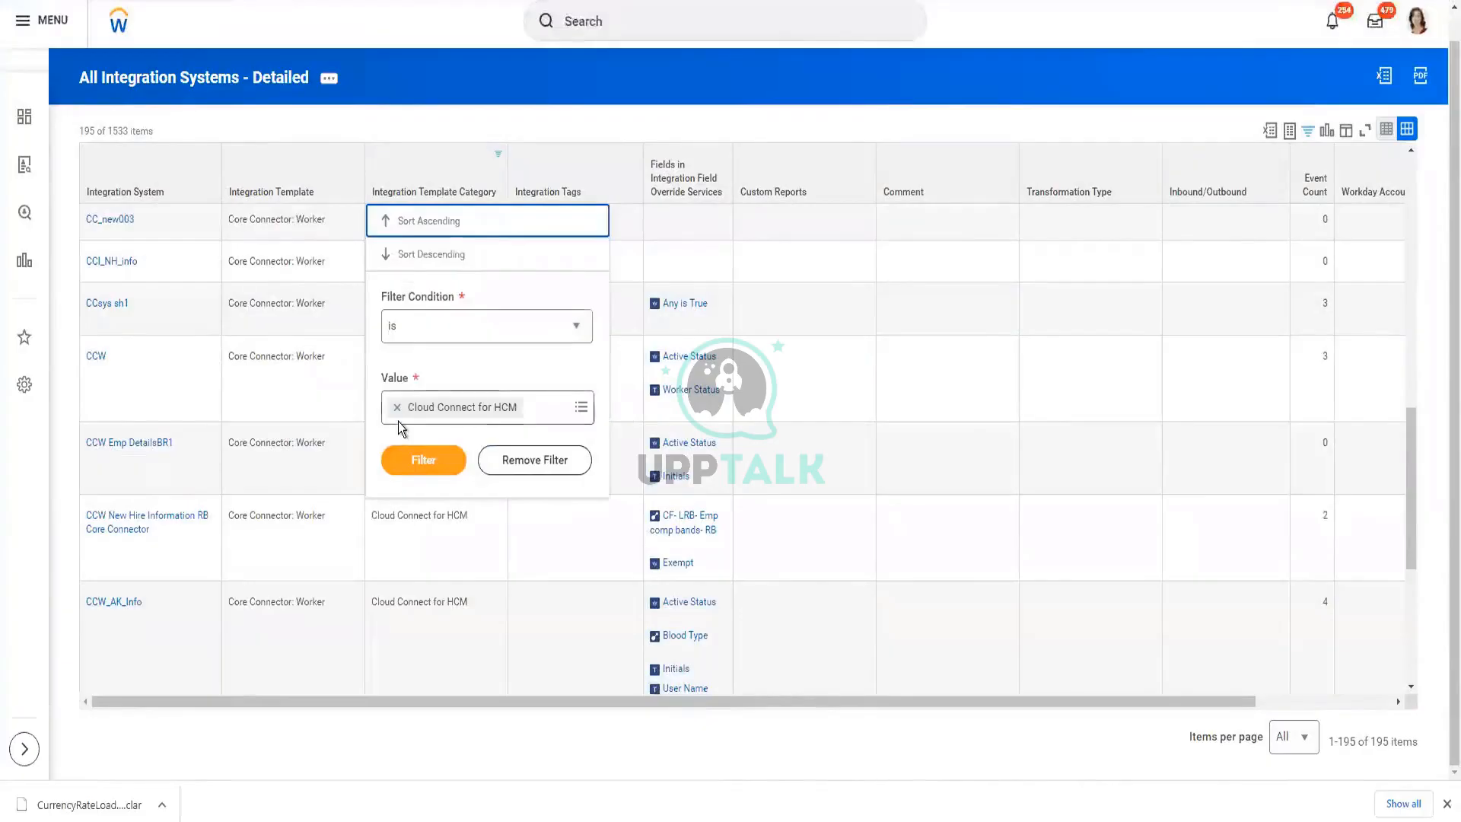
{"action": "left_click", "coordinate": [396, 409]}
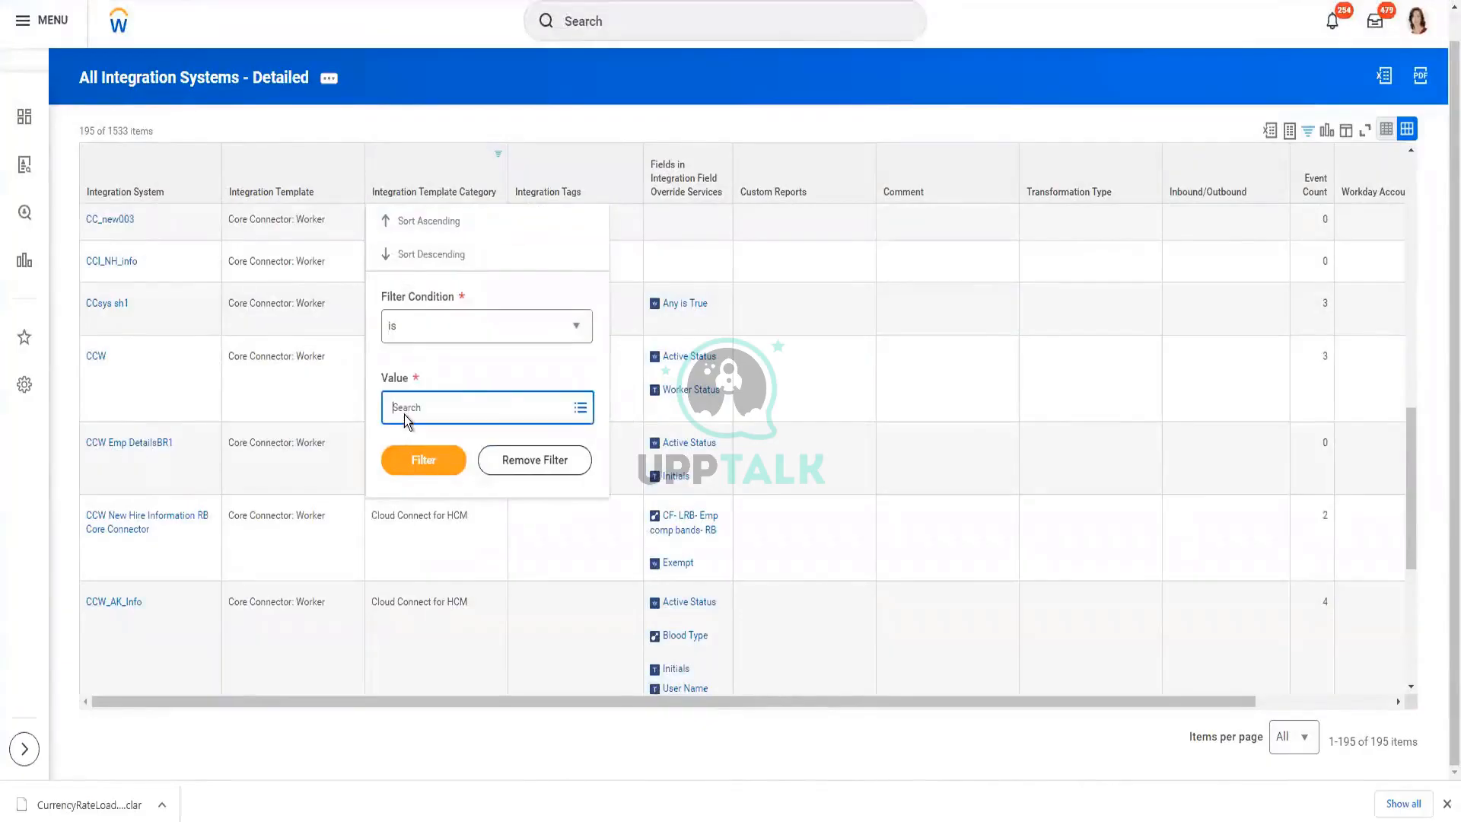
{"action": "type", "text": "Cloud Integration Template"}
{"action": "key", "text": "Return"}
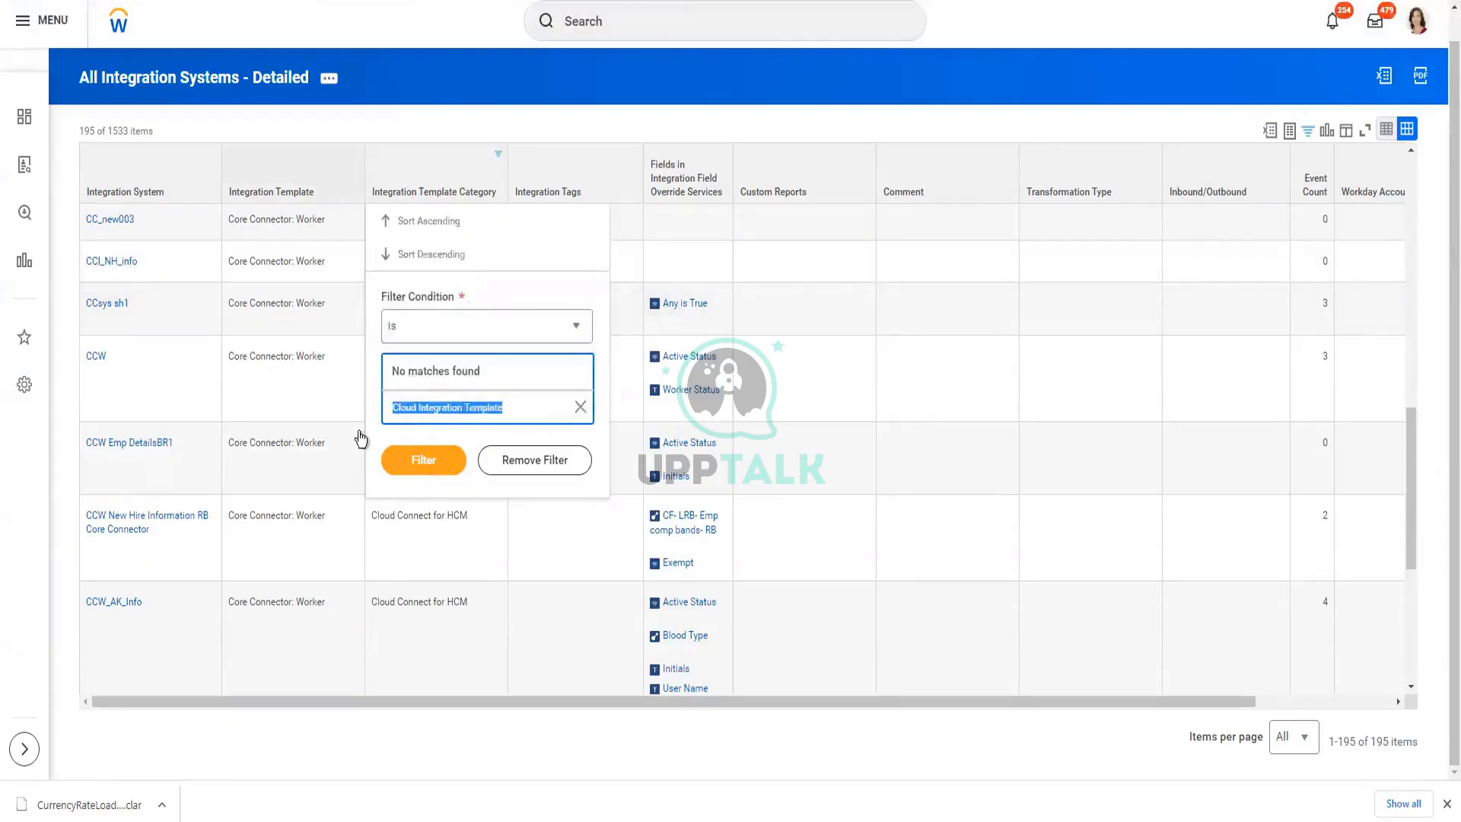
{"action": "left_click", "coordinate": [331, 194]}
{"action": "left_click", "coordinate": [488, 188]}
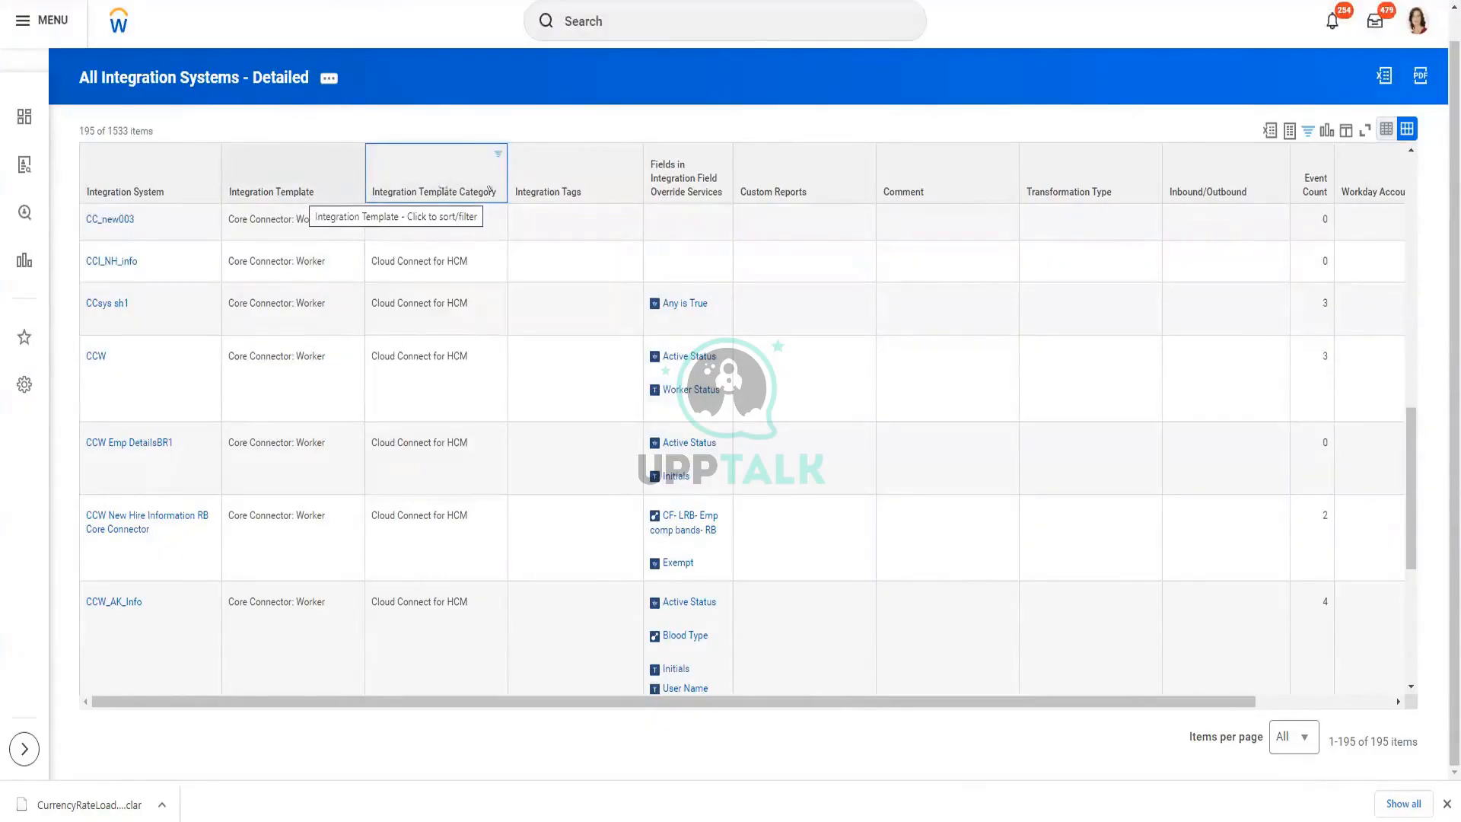
Replace the category filter with an Integration Template filter set to Cloud Integration Template
{"action": "left_click", "coordinate": [296, 184]}
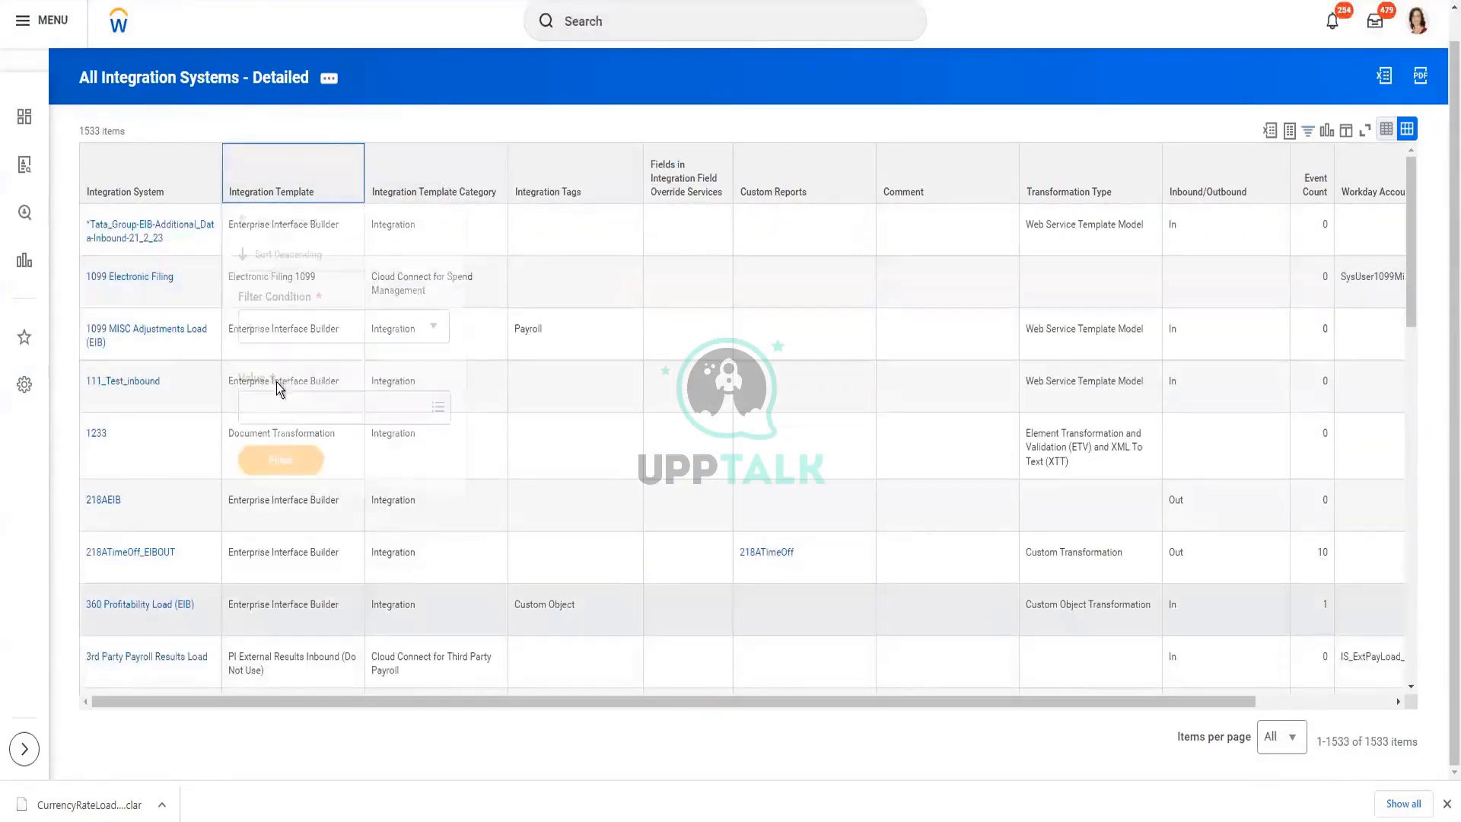
{"action": "left_click", "coordinate": [279, 411]}
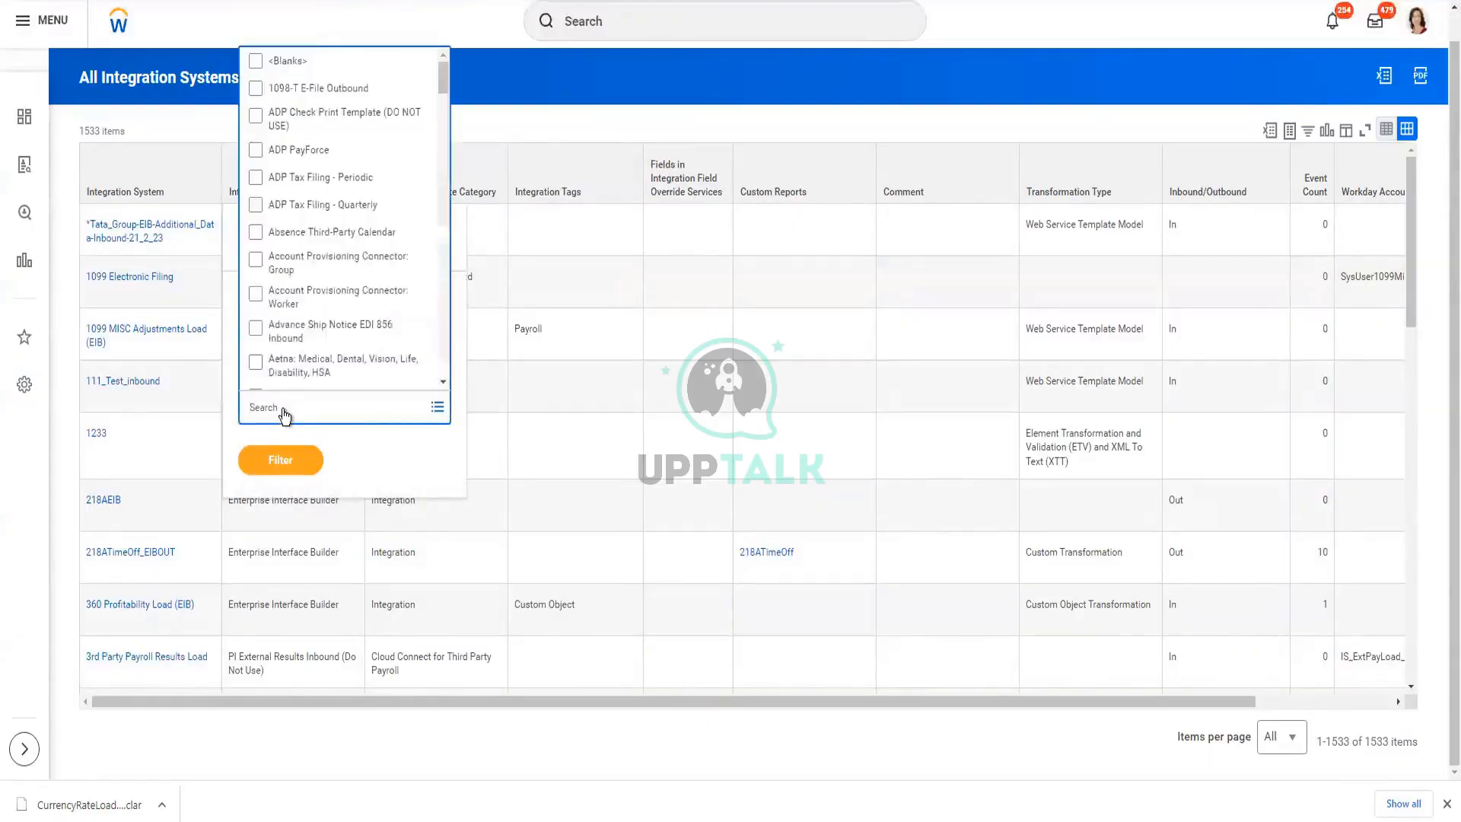
{"action": "type", "text": "Cloud Integration Template"}
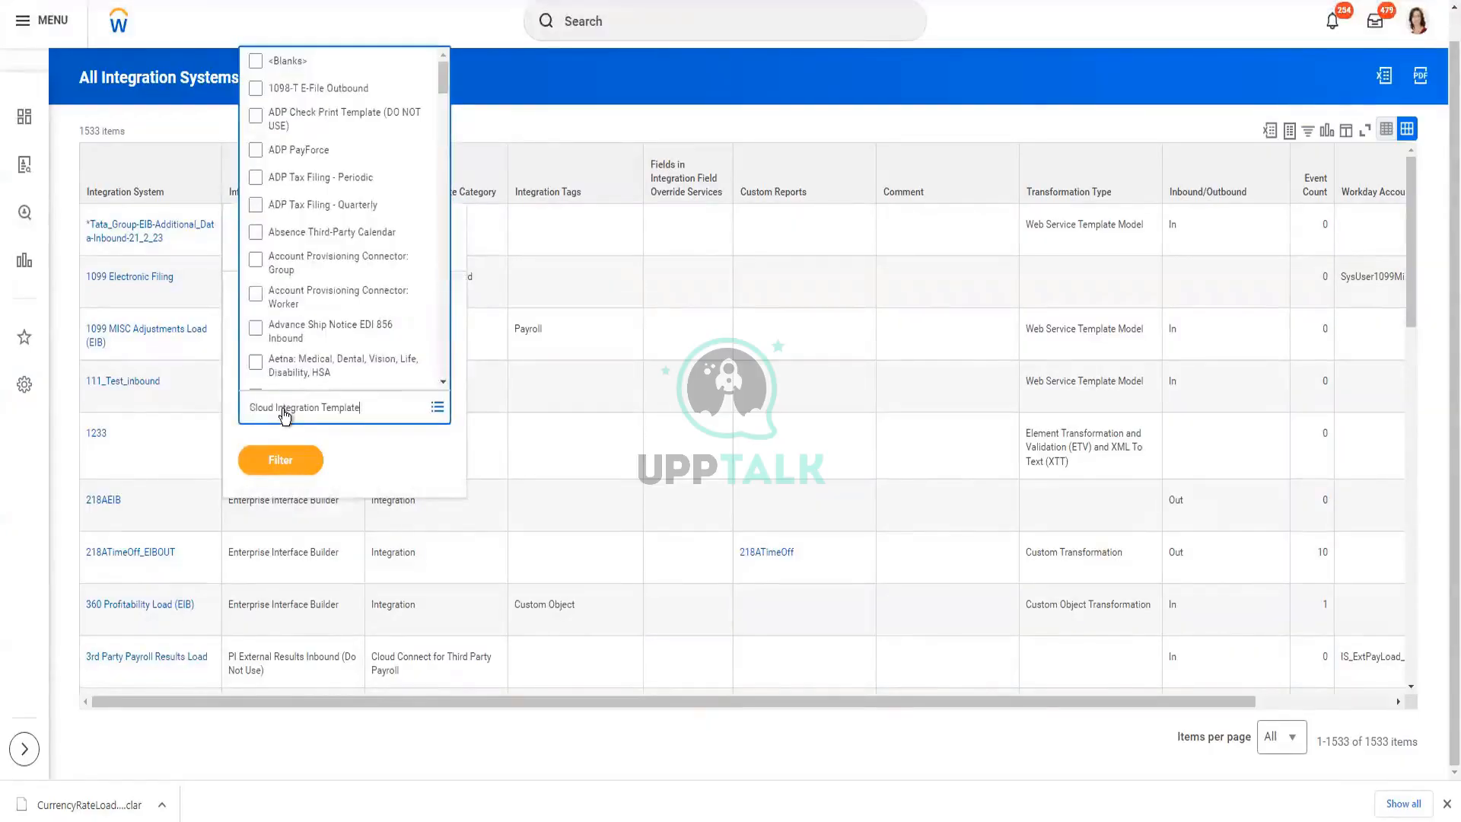
{"action": "key", "text": "Return"}
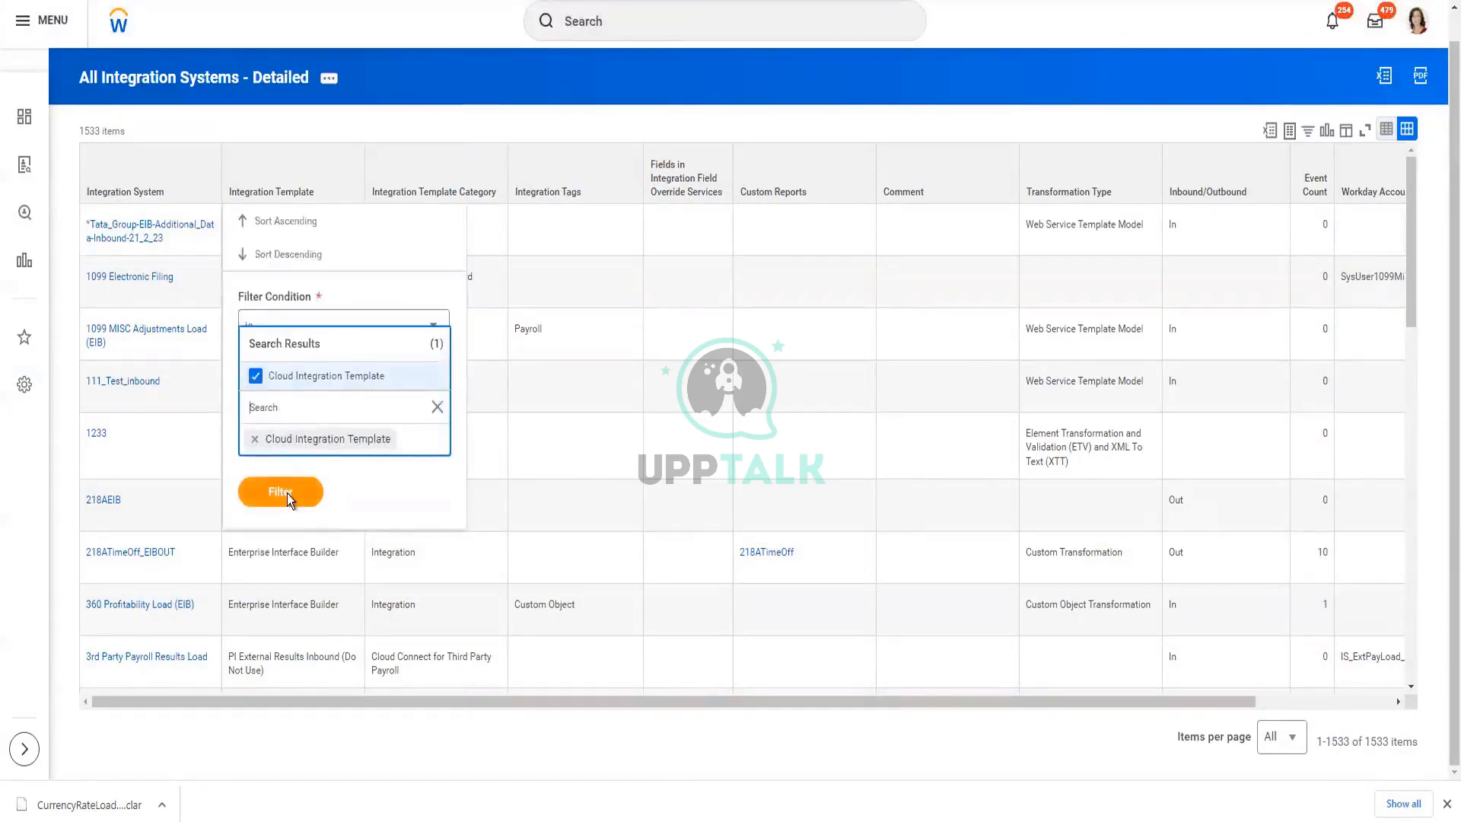
{"action": "left_click", "coordinate": [286, 493]}
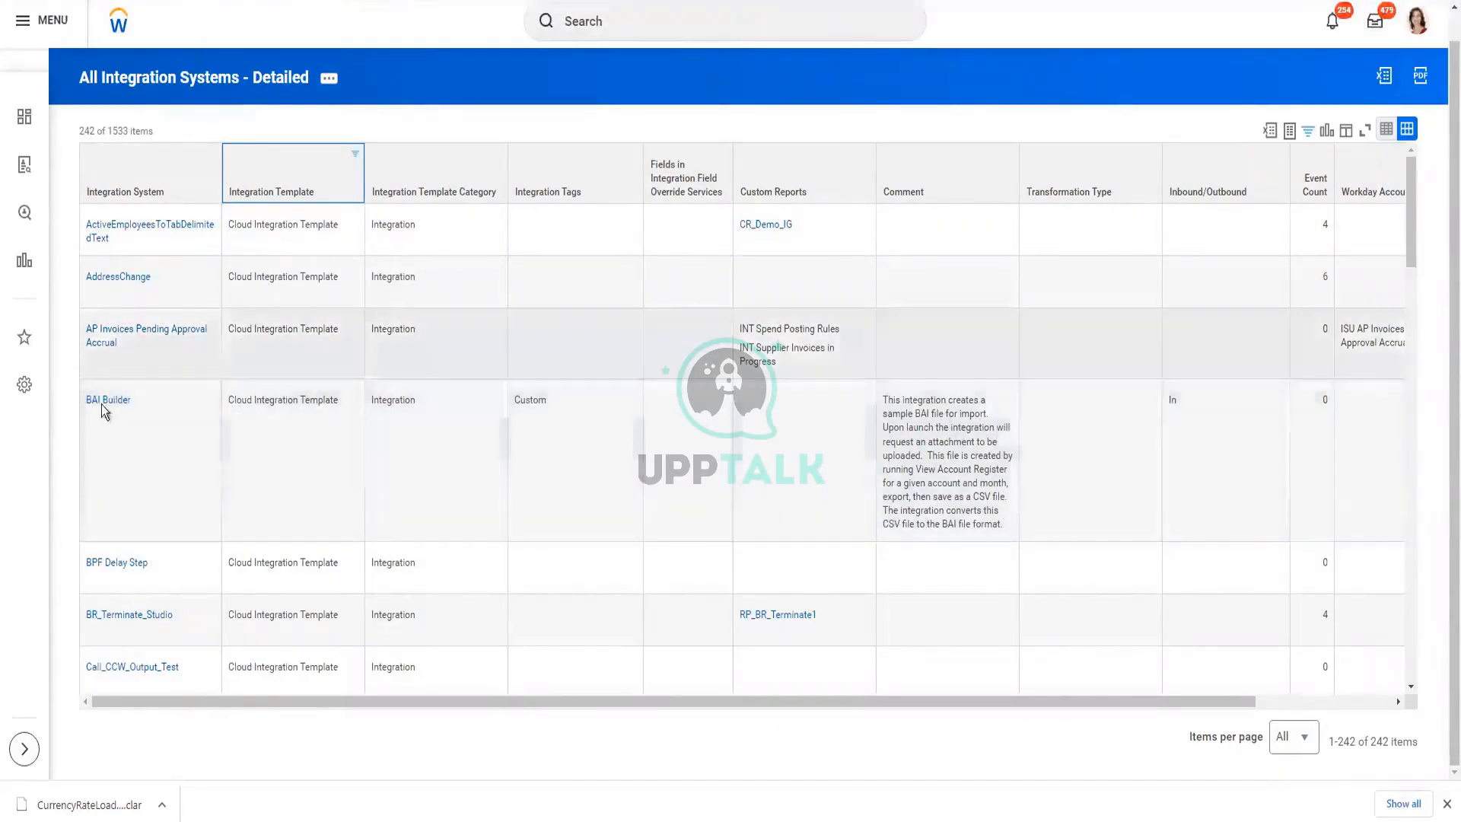
Open the BAI Builder integration system, download BAIBuilder.clar from its cloud collection, and return to the integration system page
{"action": "right_click", "coordinate": [137, 415]}
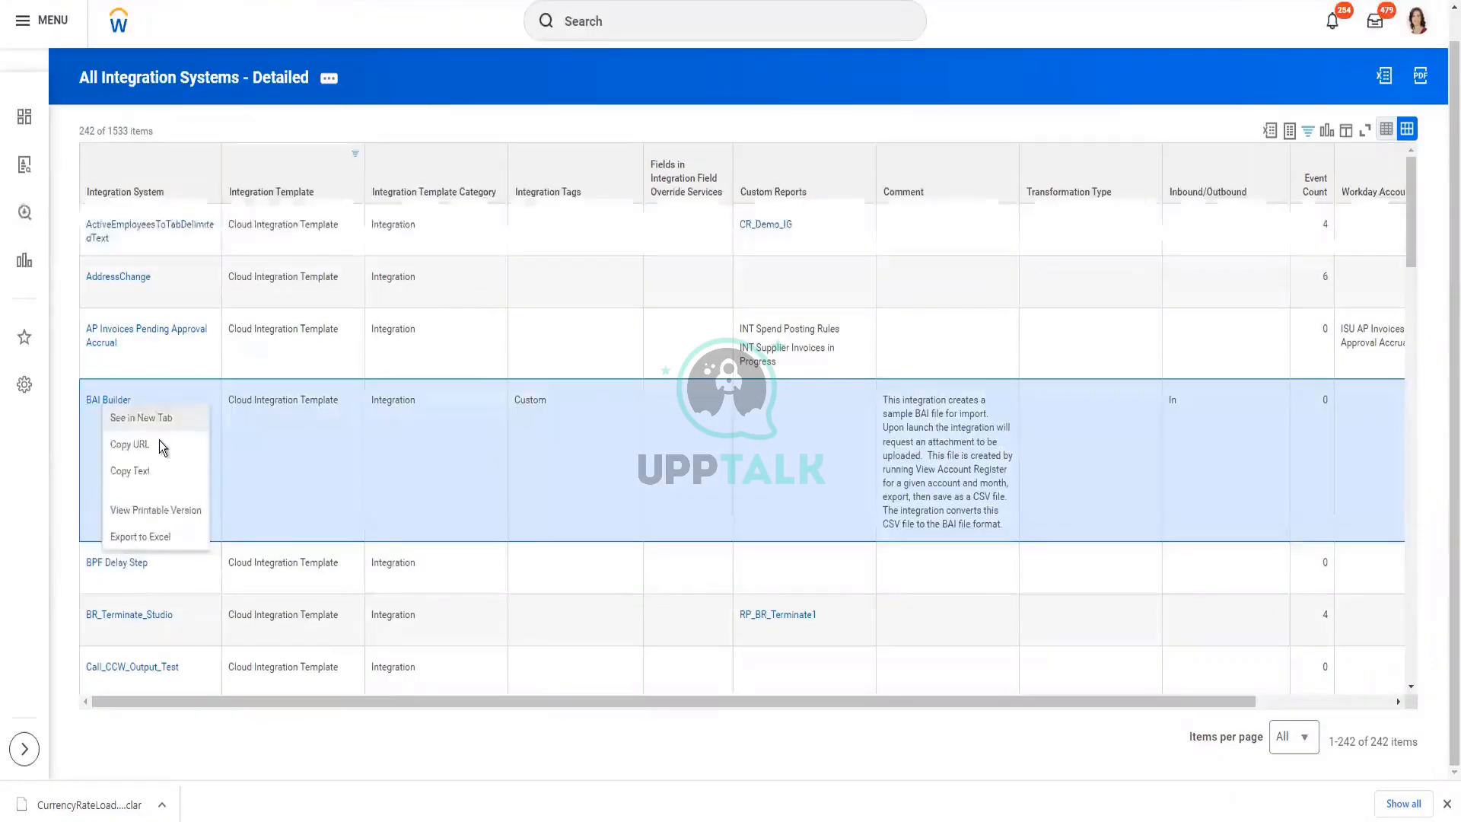
{"action": "left_click", "coordinate": [130, 445]}
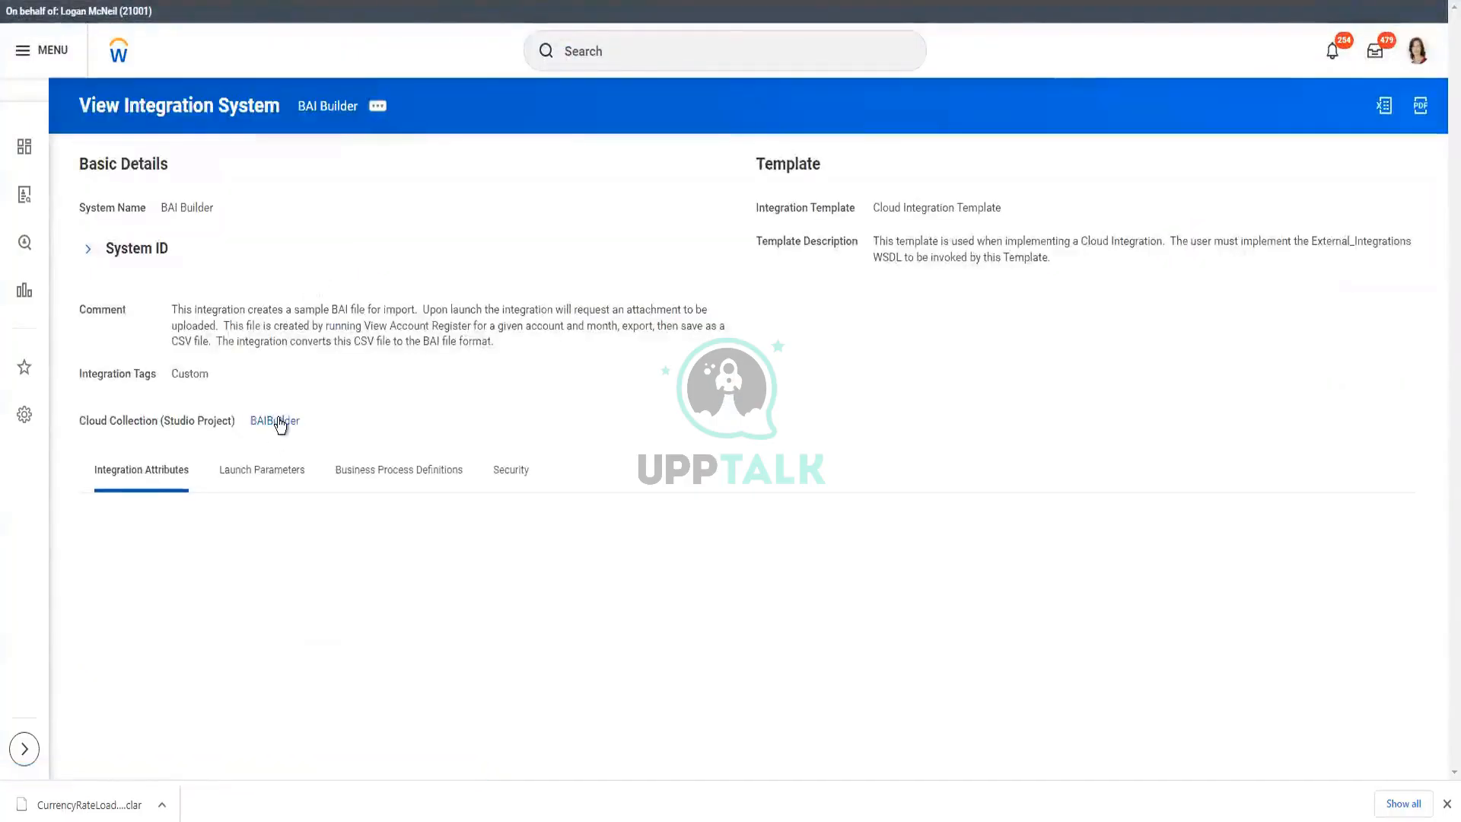
{"action": "left_click", "coordinate": [278, 422]}
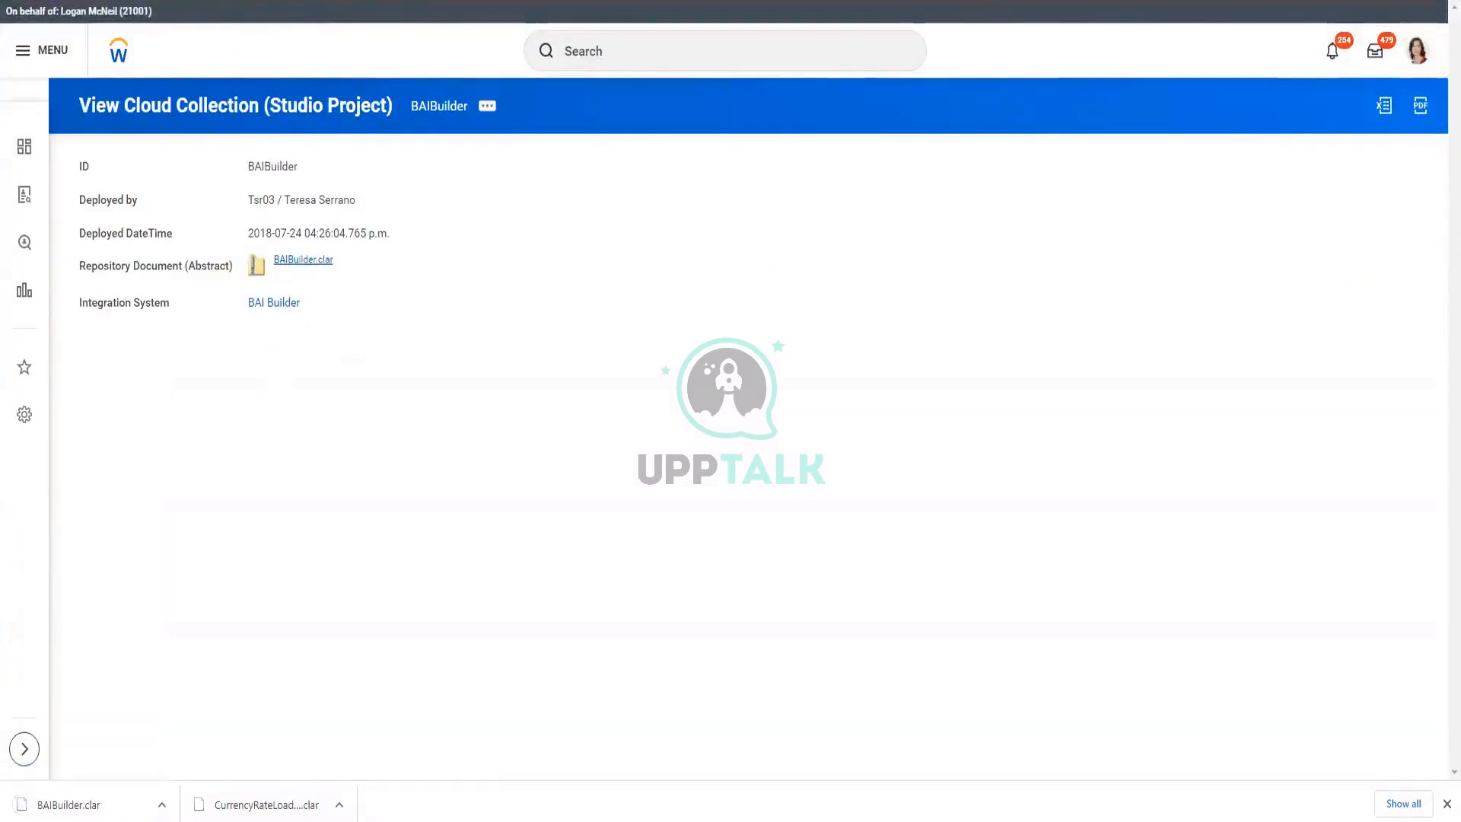
{"action": "key", "text": "alt+Left"}
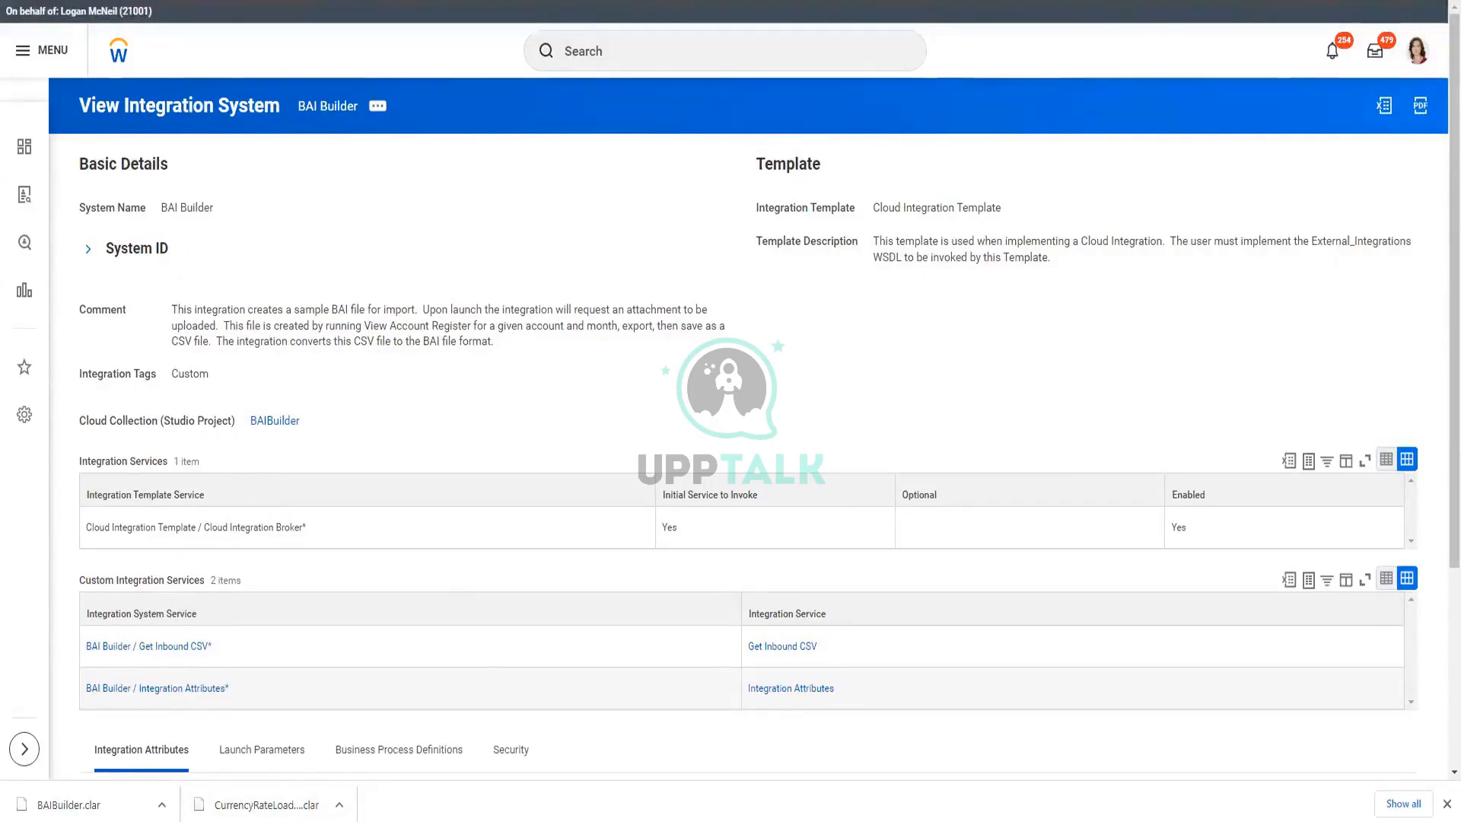
{"action": "left_click", "coordinate": [358, 757]}
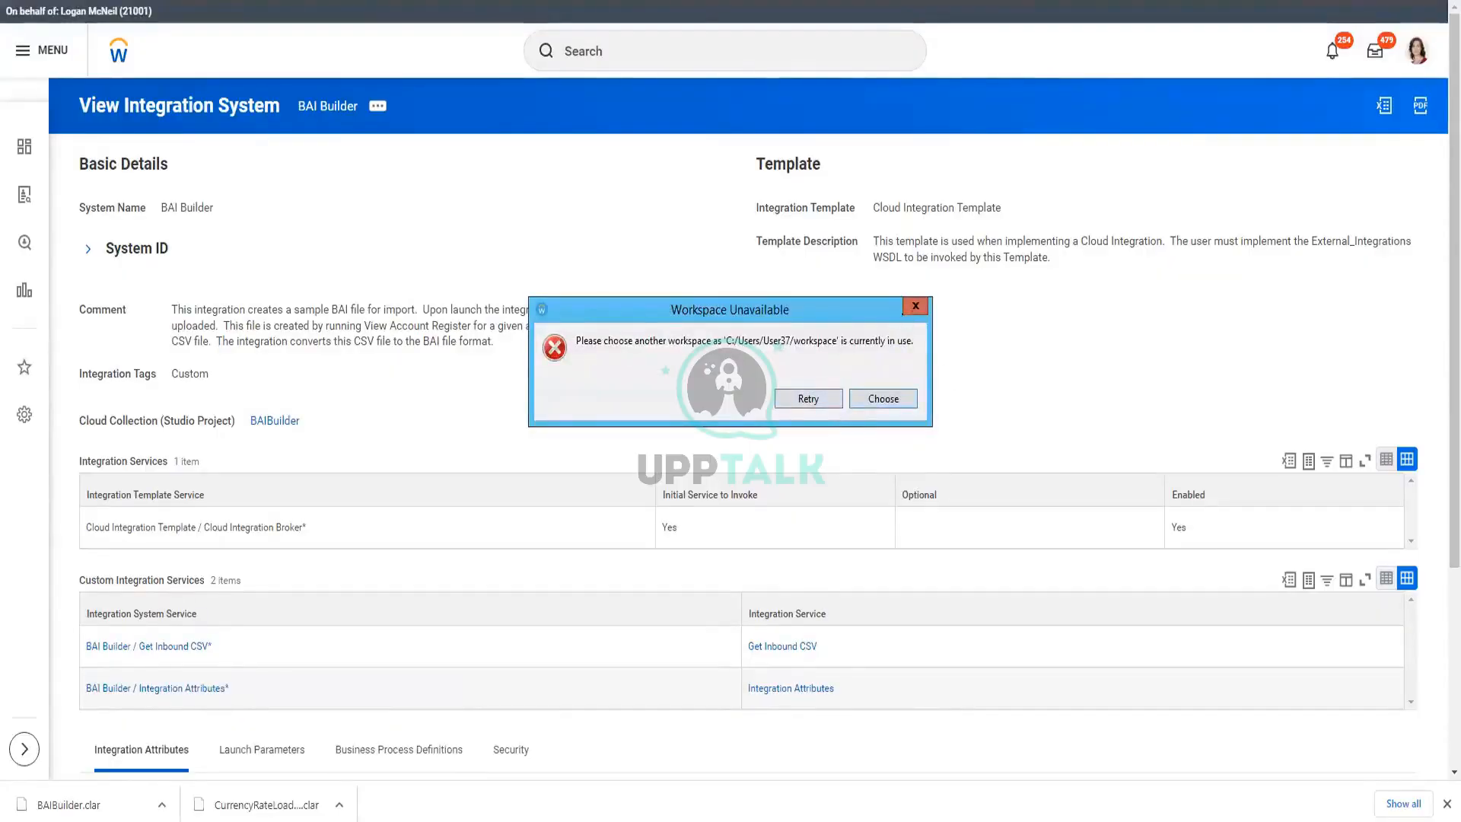
{"action": "left_click", "coordinate": [909, 307]}
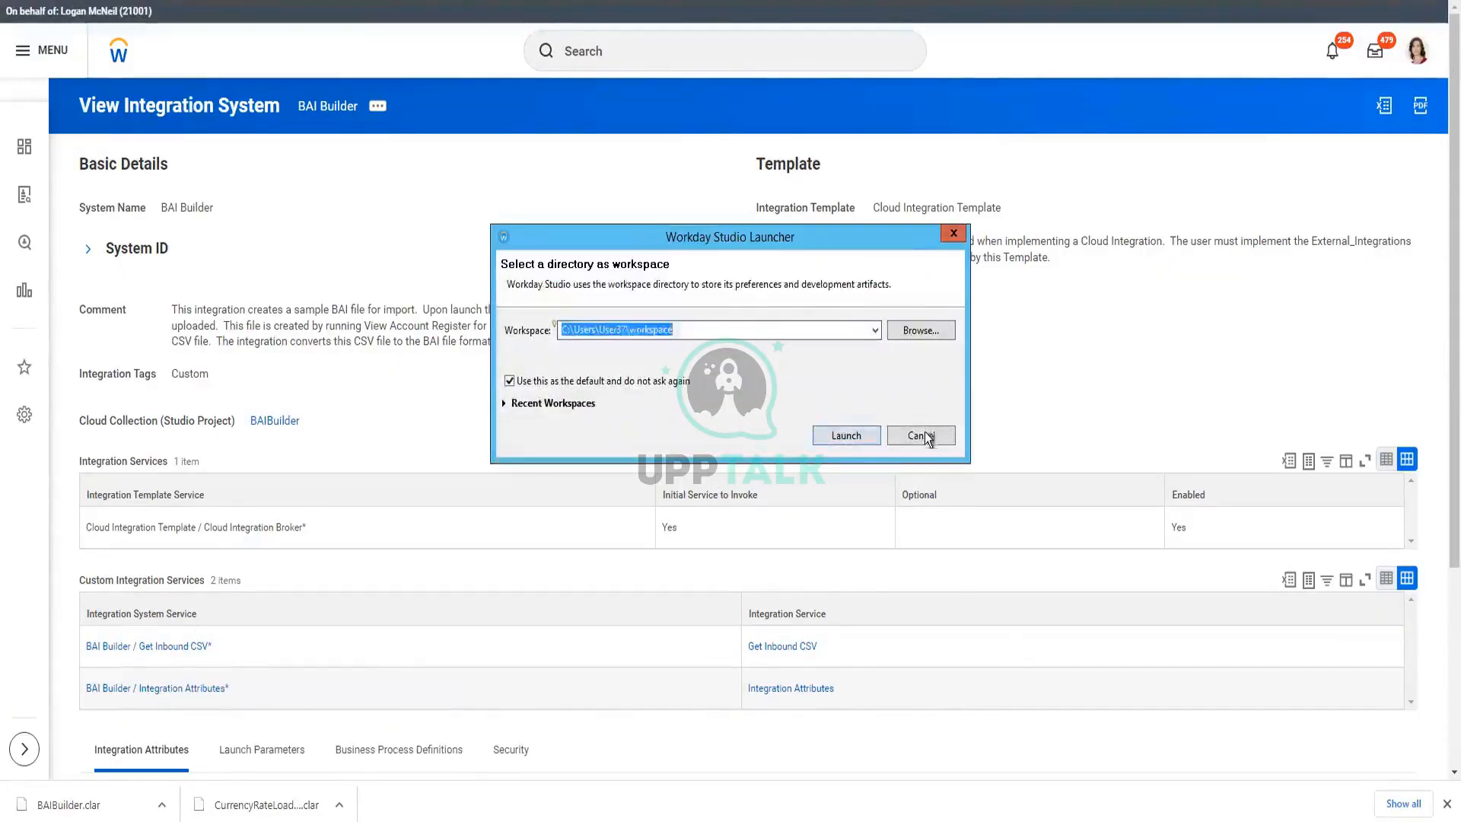
{"action": "left_click", "coordinate": [922, 437]}
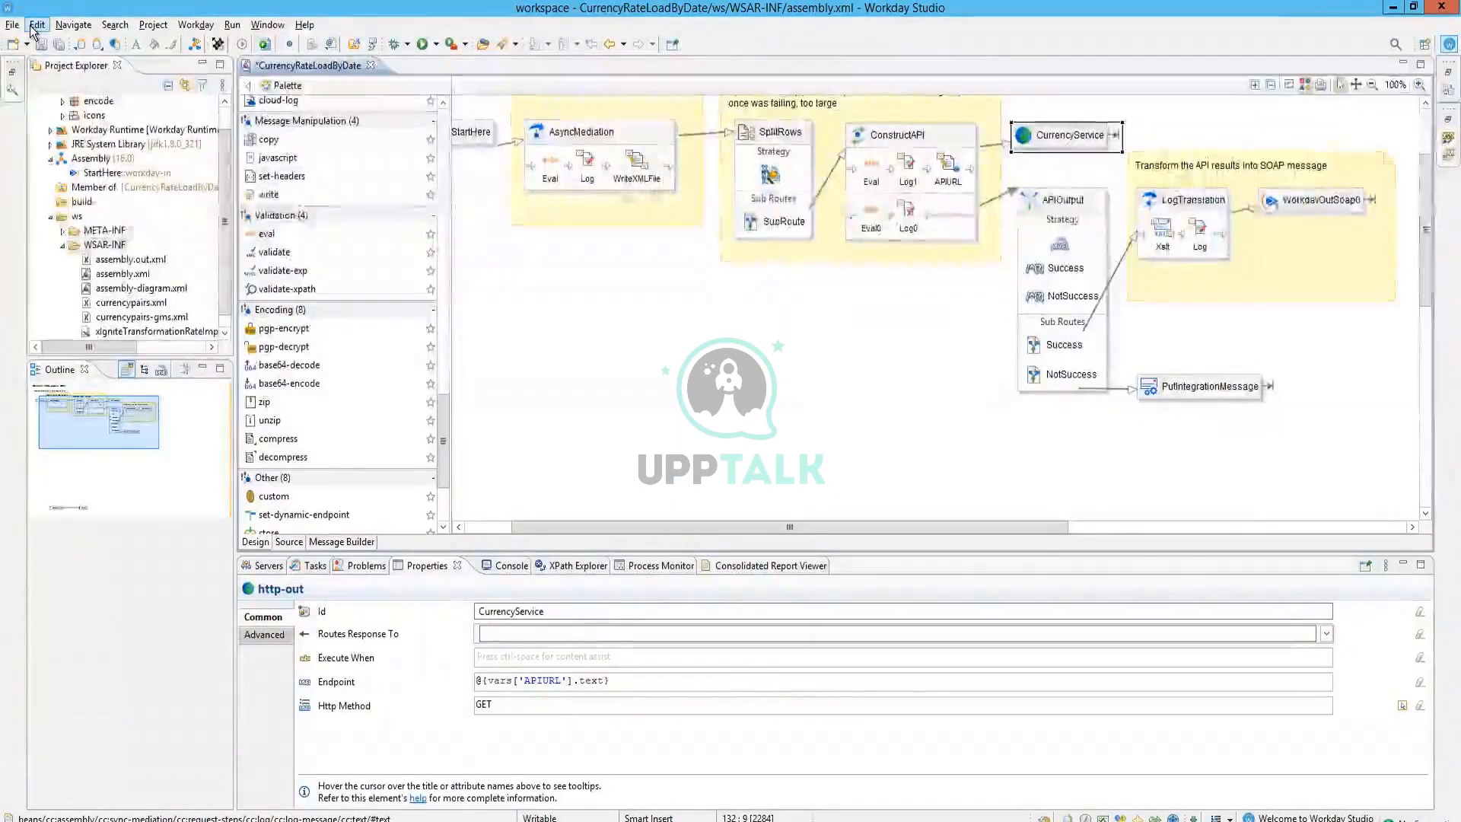
Switch to the running Workday Studio and open the wizard selection for a new project
{"action": "left_click", "coordinate": [12, 24]}
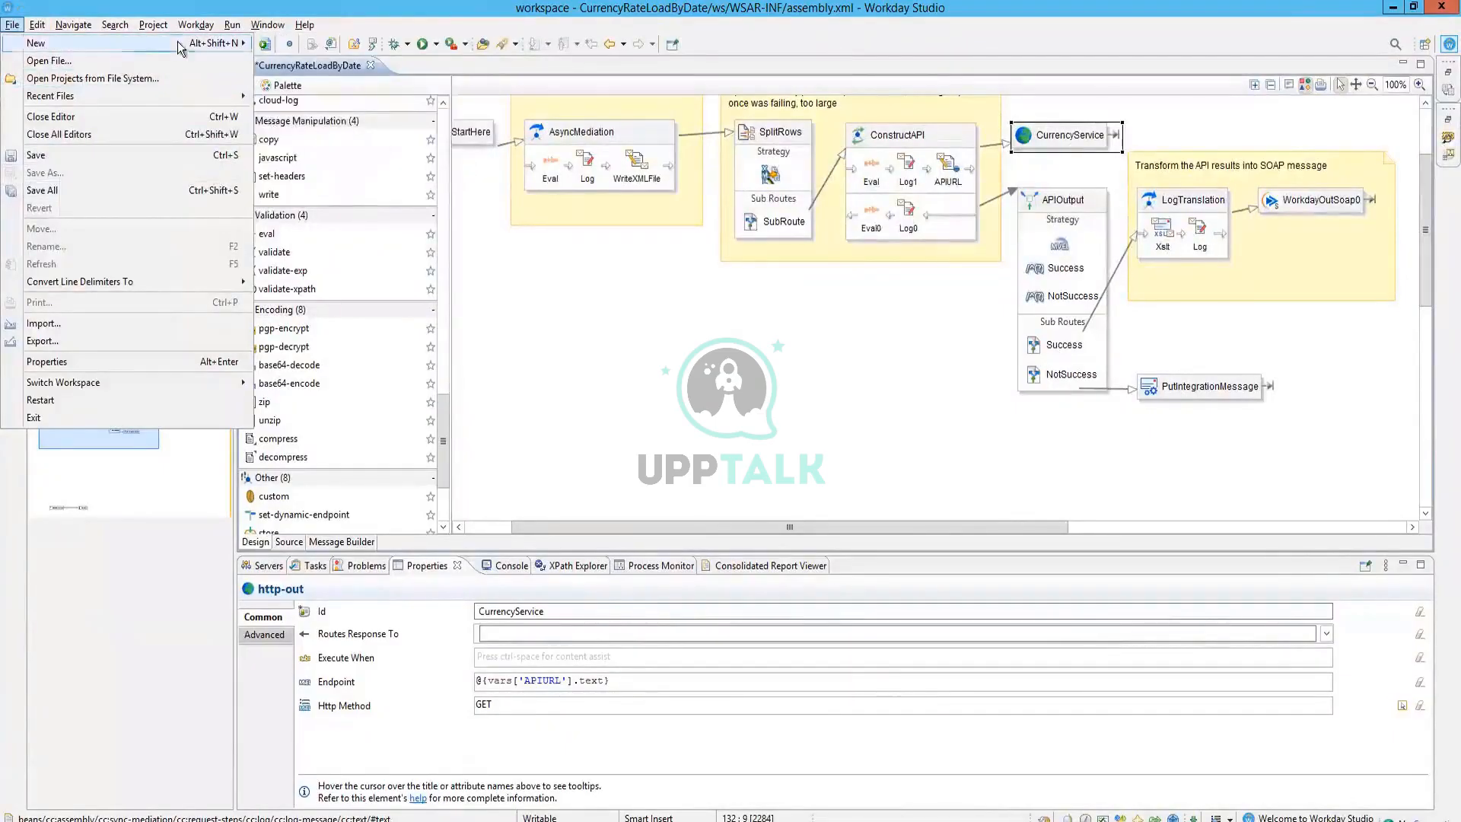
{"action": "mouse_move", "coordinate": [228, 44]}
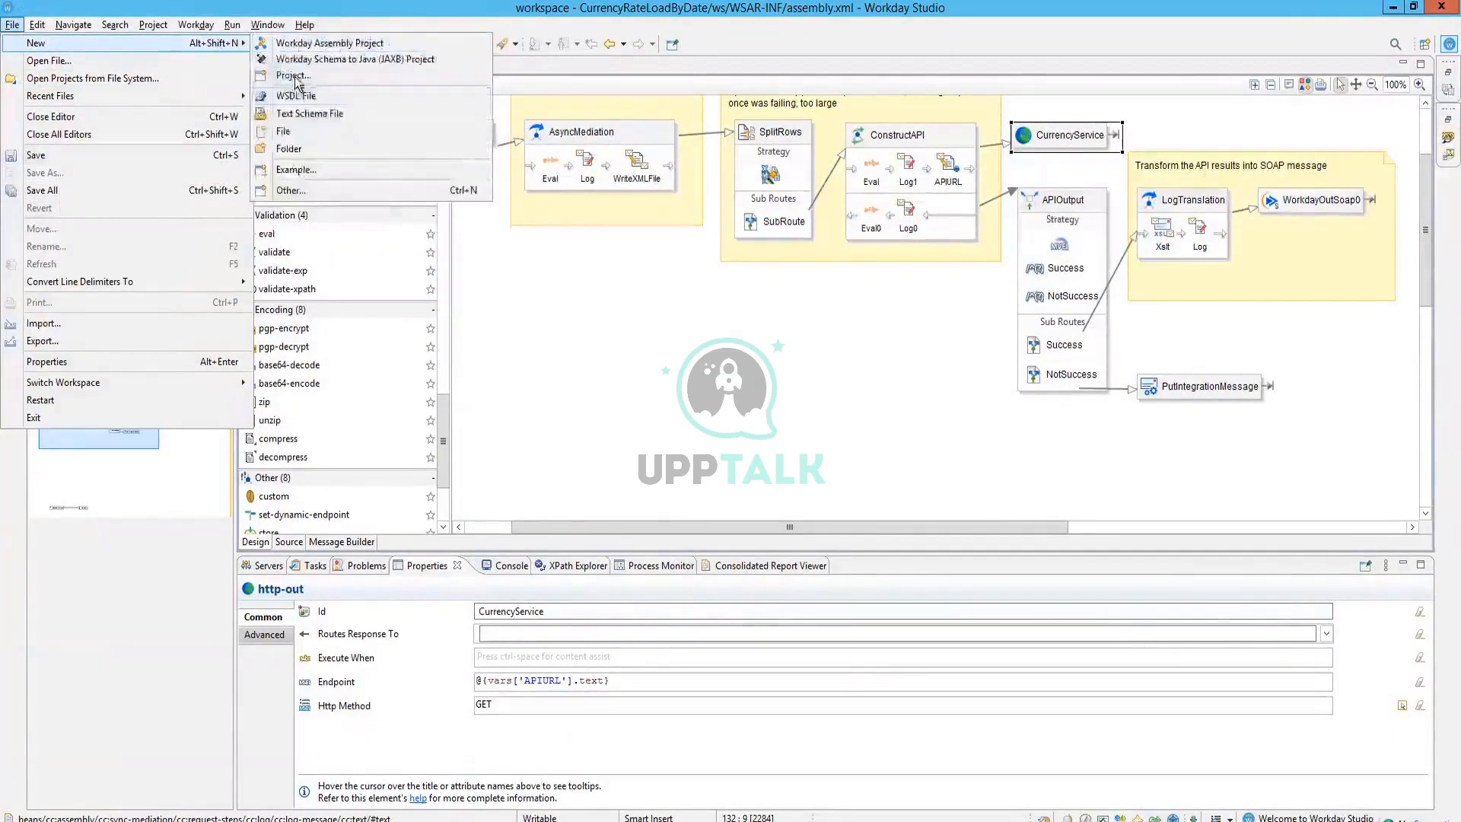
{"action": "left_click", "coordinate": [293, 75]}
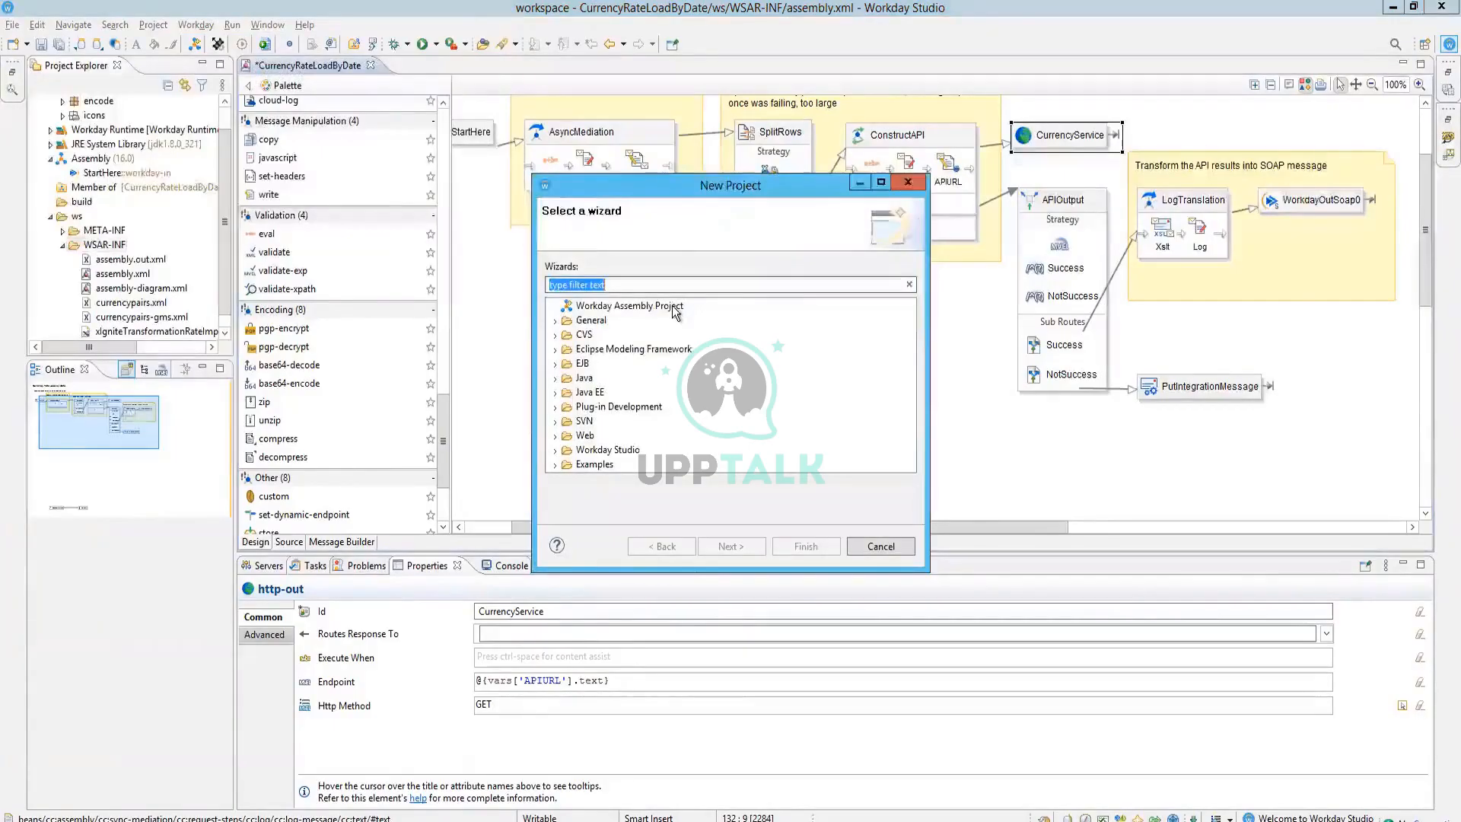
{"action": "type", "text": "CF BAI"}
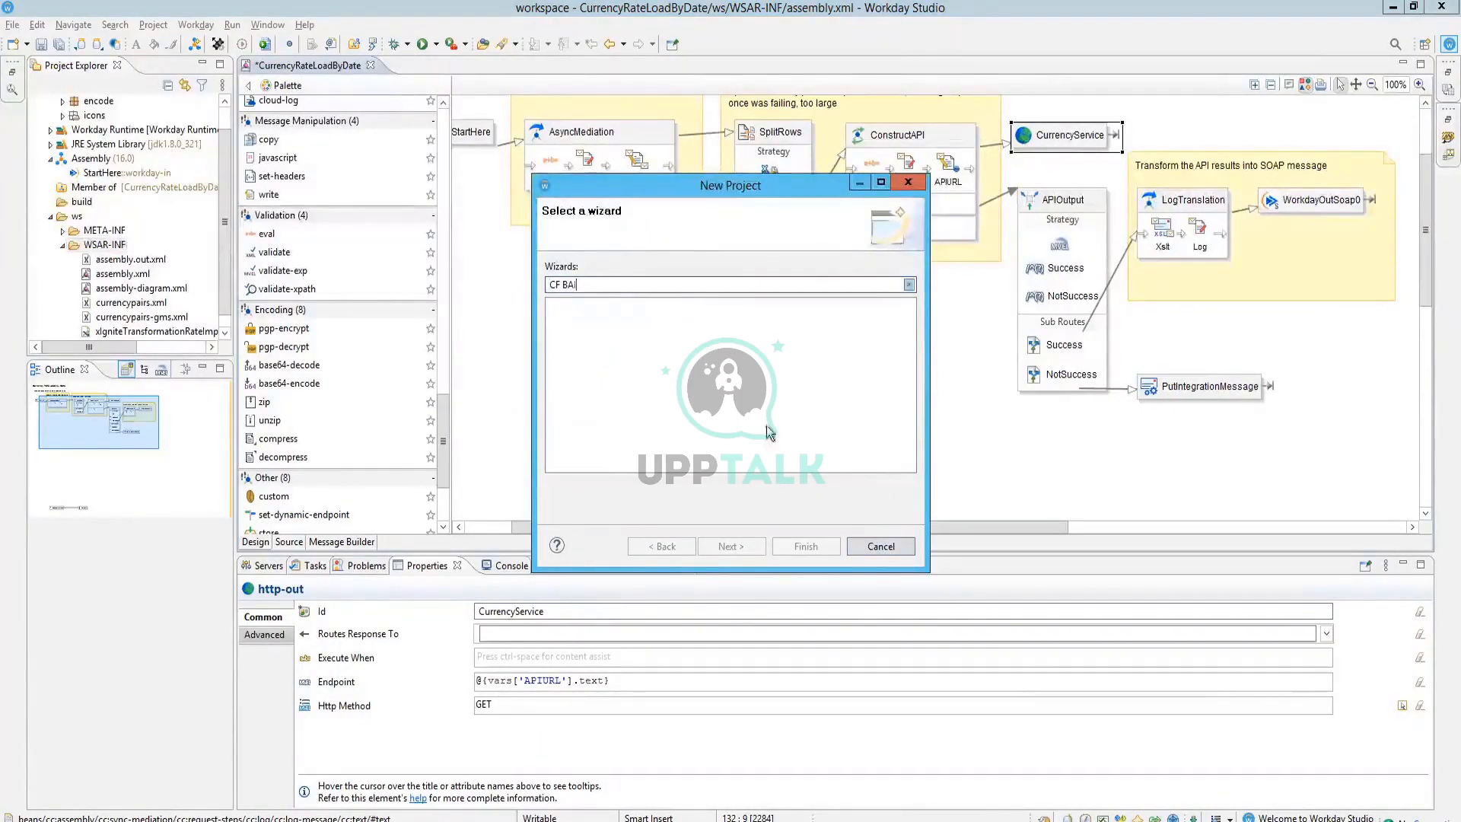
{"action": "key", "text": "BackSpace"}
{"action": "key", "text": "BackSpace"}
{"action": "key", "text": "BackSpace"}
{"action": "key", "text": "BackSpace"}
{"action": "key", "text": "BackSpace"}
{"action": "key", "text": "BackSpace"}
Choose Workday Assembly Project as the new project's type and proceed to its configuration details
{"action": "left_click", "coordinate": [620, 305]}
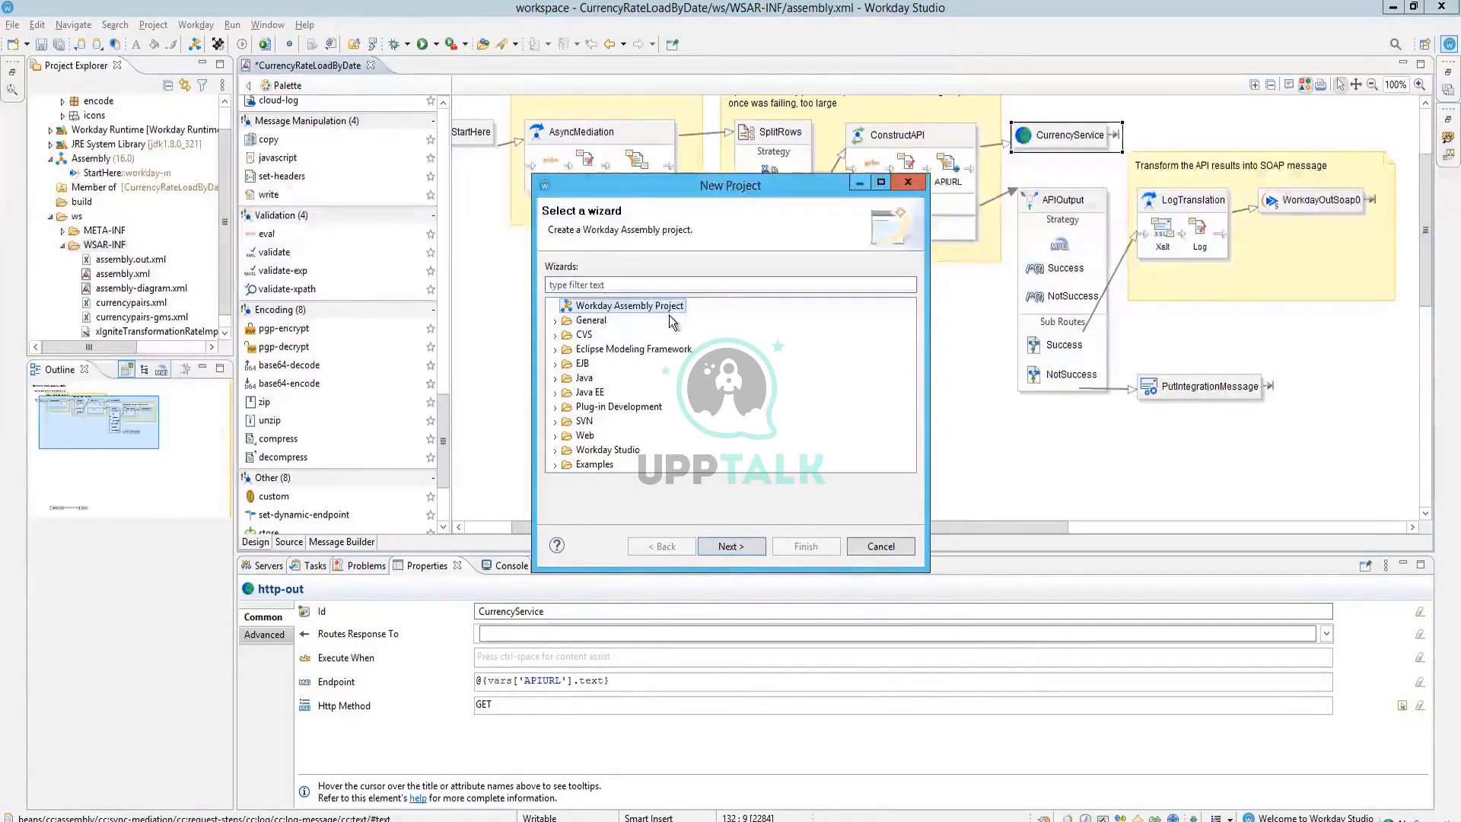
{"action": "key", "text": "Return"}
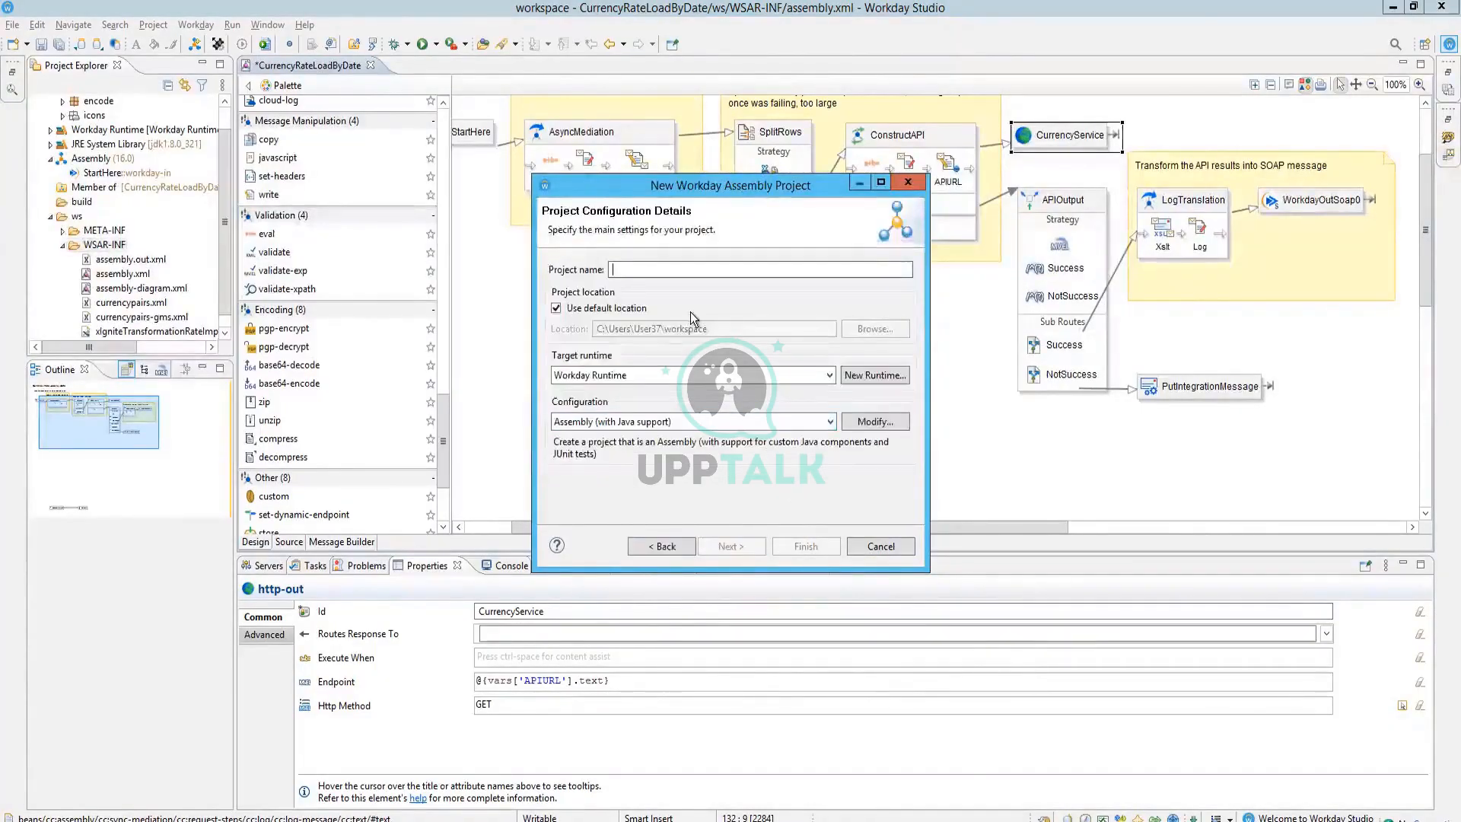
{"action": "type", "text": "CF BAI"}
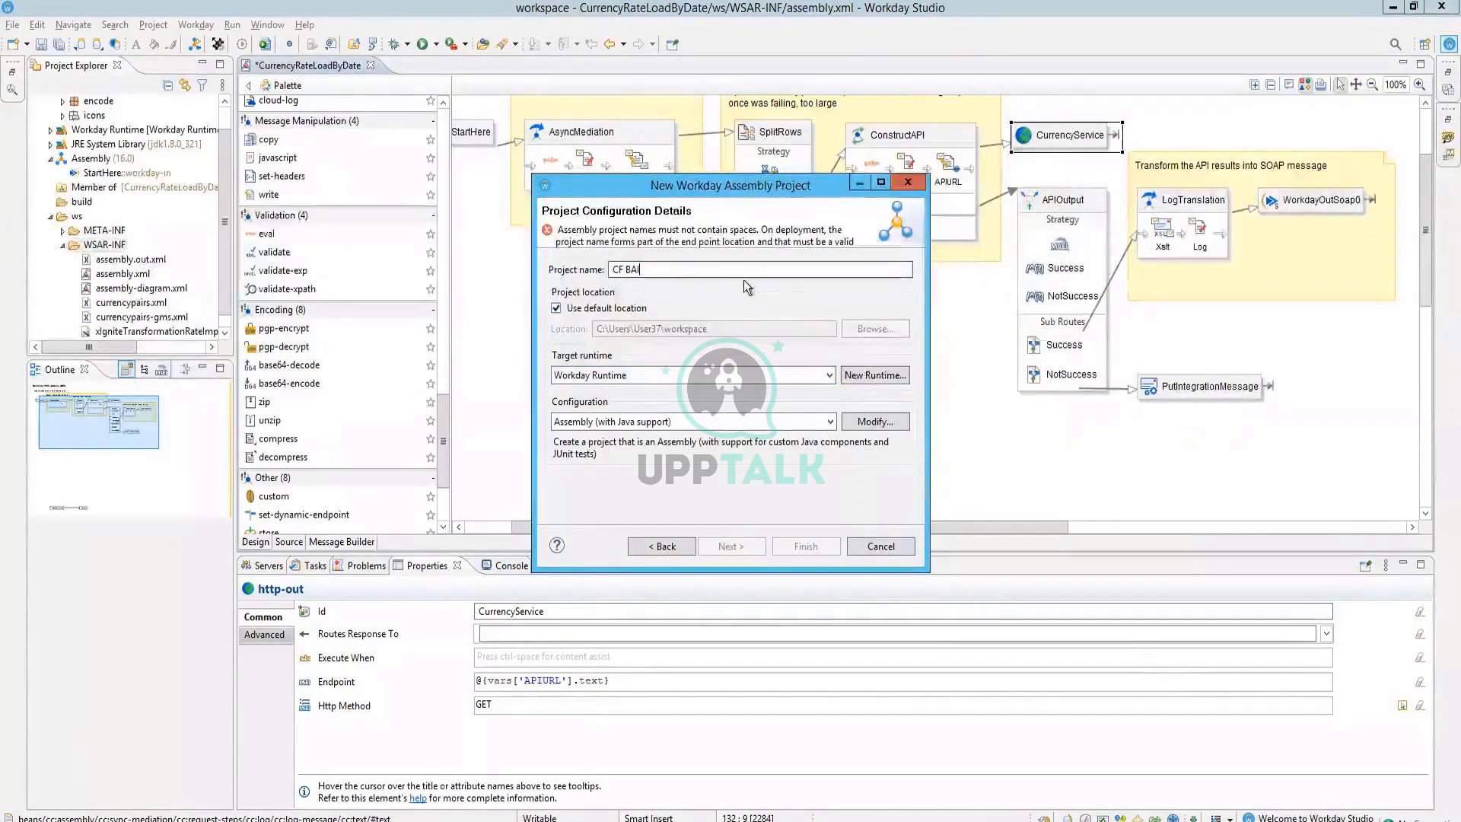
{"action": "key", "text": "BackSpace"}
{"action": "key", "text": "BackSpace"}
{"action": "key", "text": "BackSpace"}
{"action": "key", "text": "BackSpace"}
{"action": "key", "text": "BackSpace"}
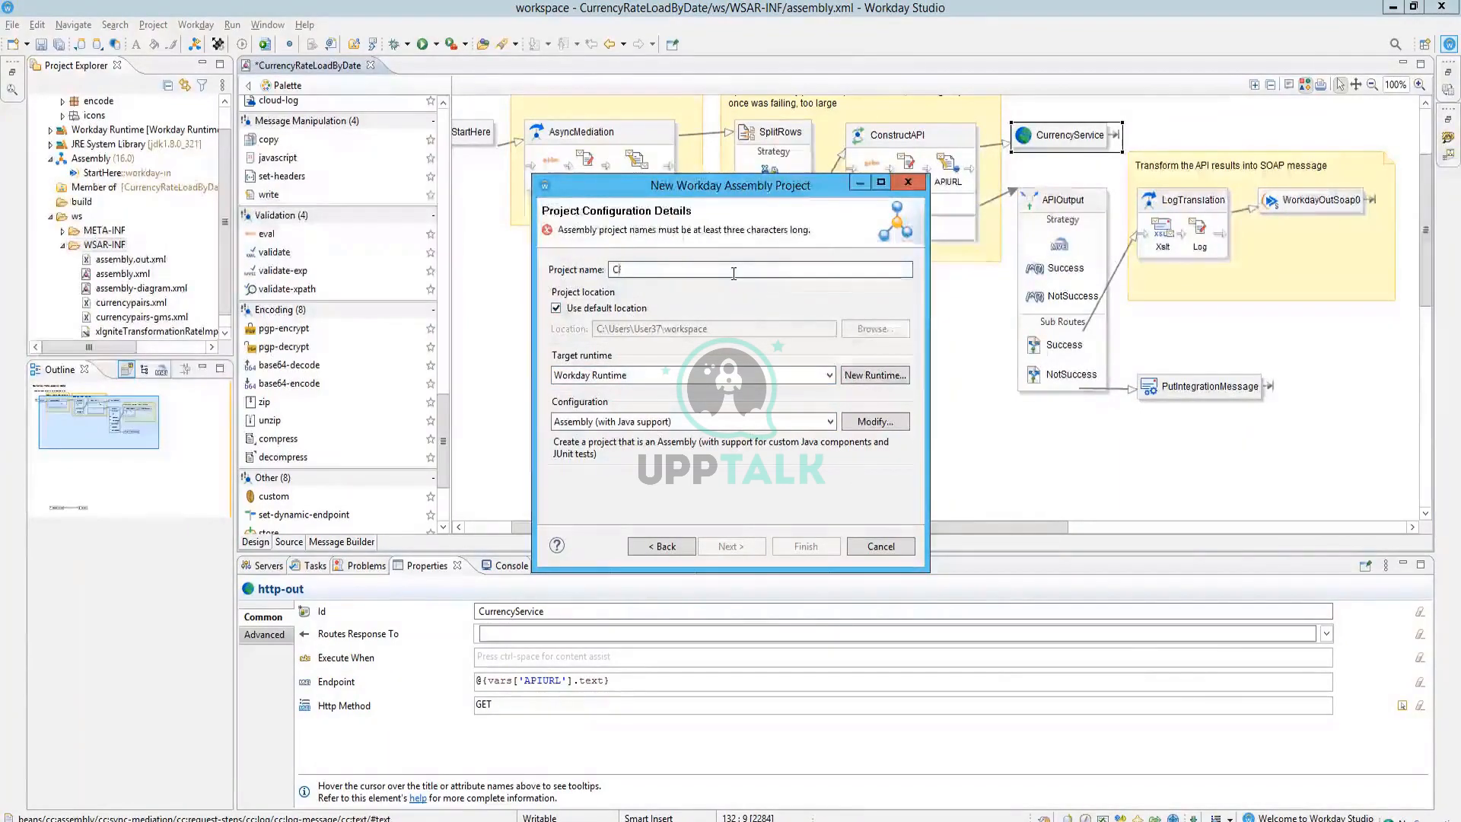
{"action": "key", "text": "BackSpace"}
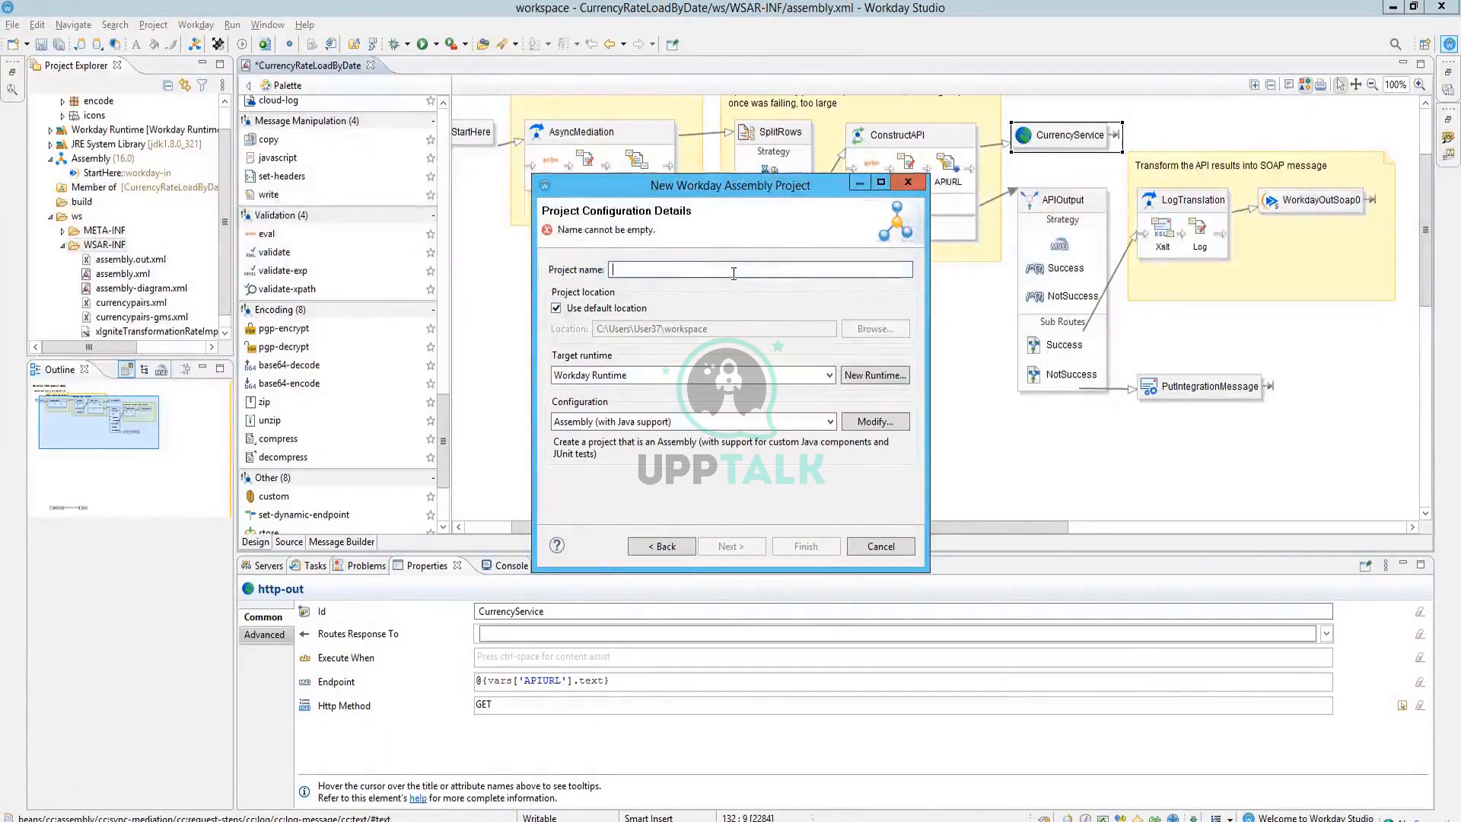
Name the new assembly project CF-BAI and create it with the default location, runtime and configuration
{"action": "type", "text": "CF"}
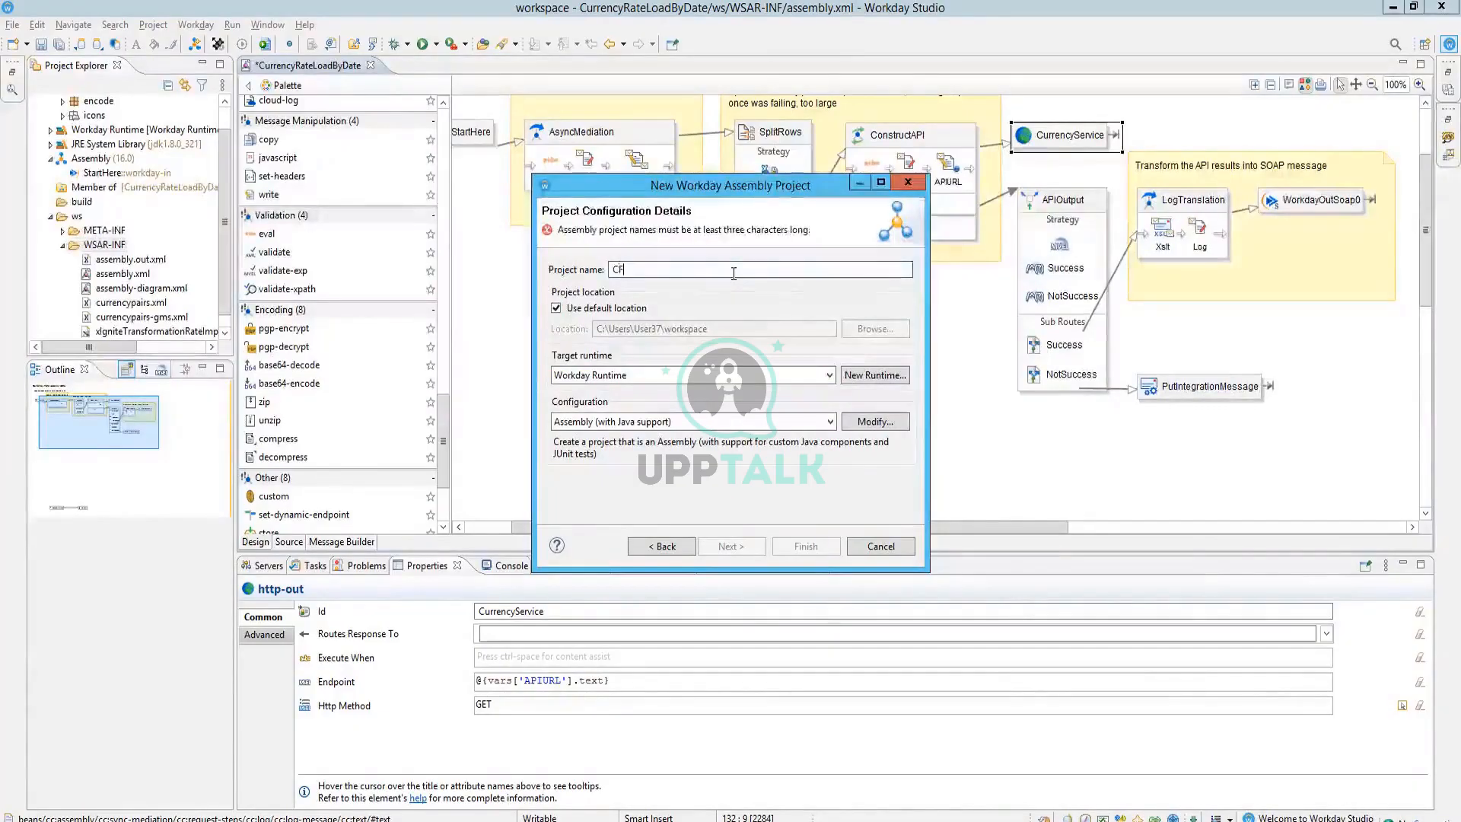
{"action": "type", "text": "-"}
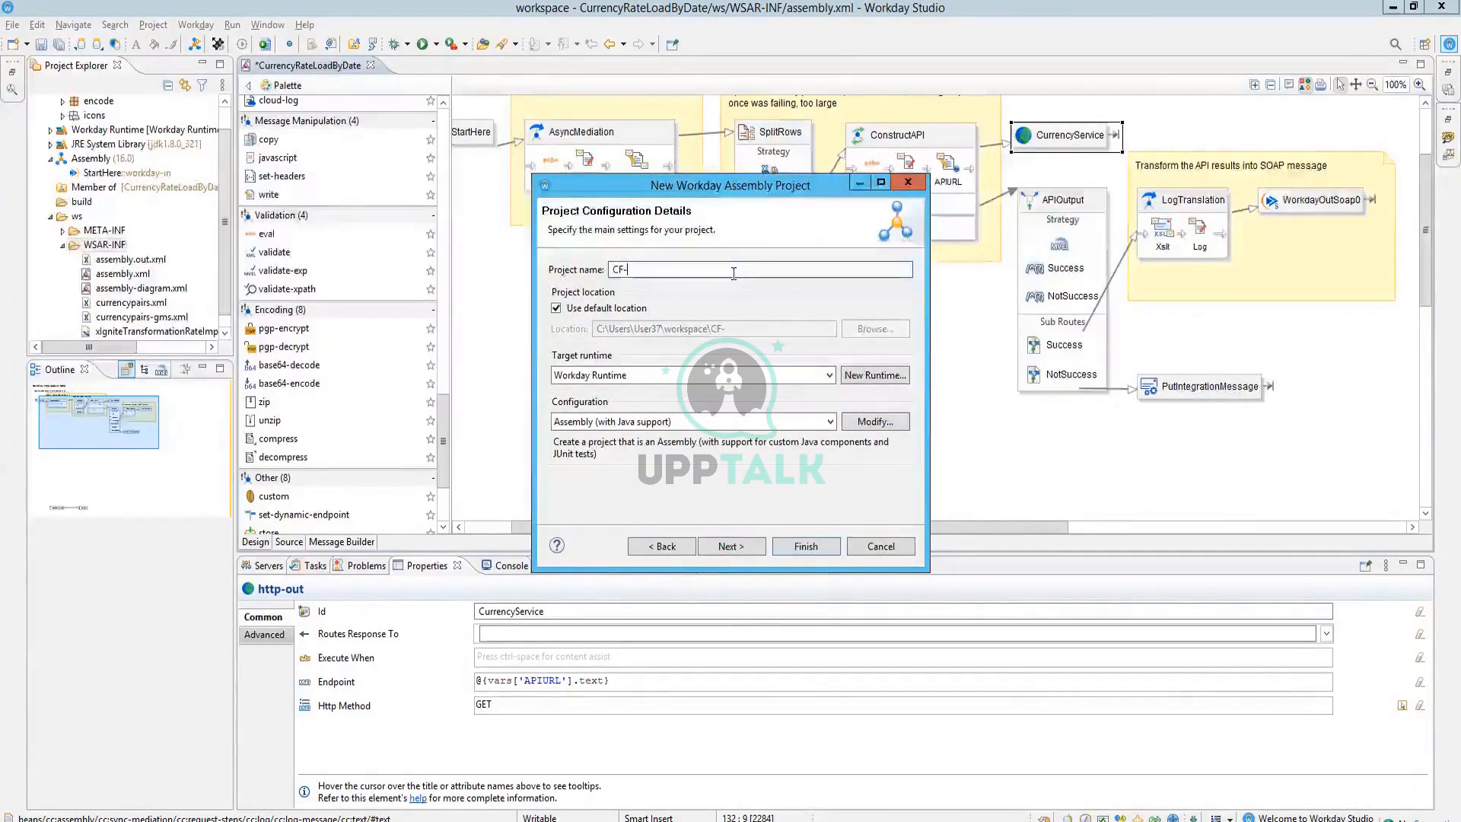
{"action": "type", "text": "BAI"}
{"action": "left_click", "coordinate": [822, 547]}
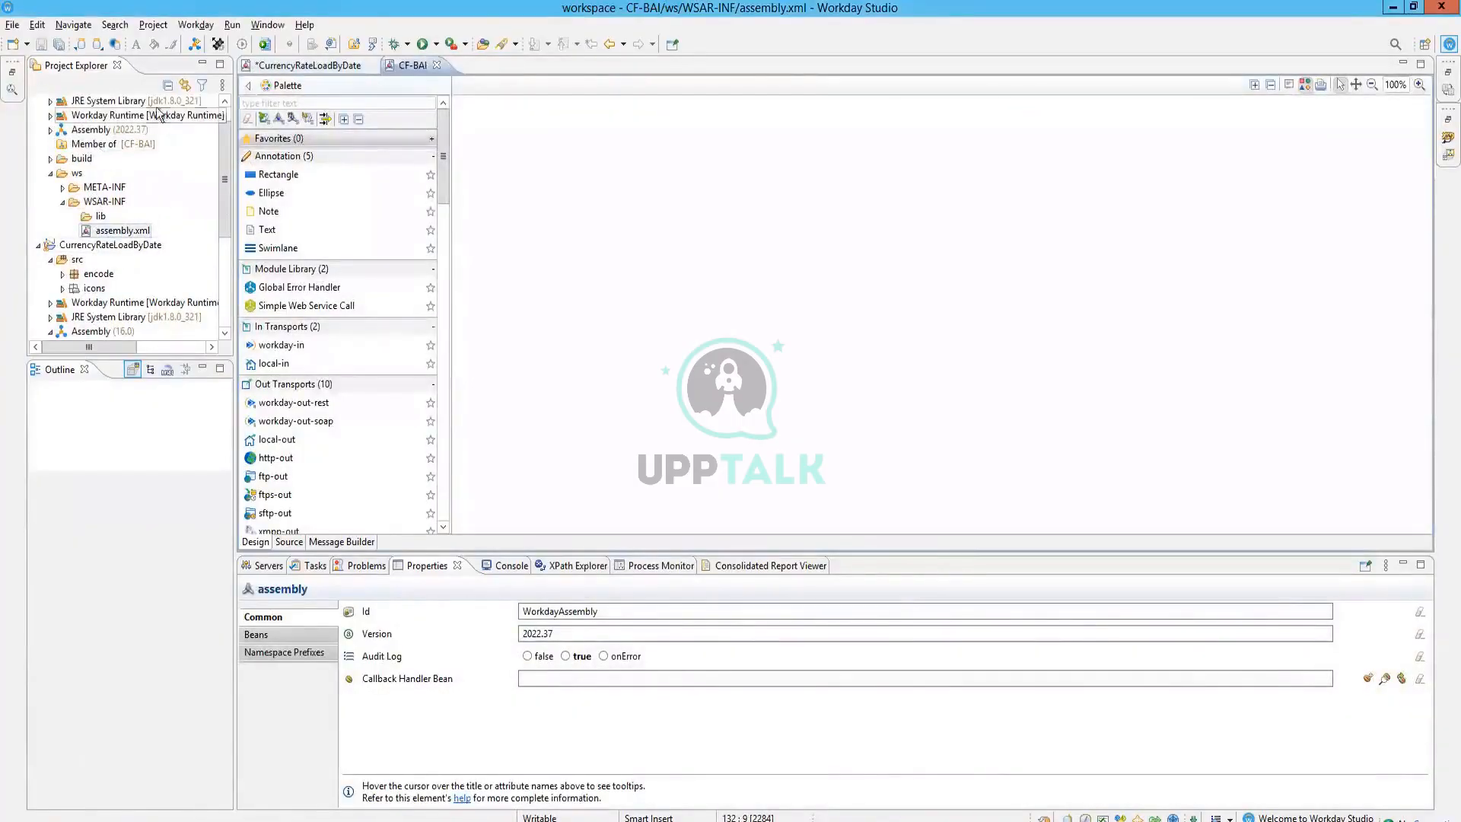
Import BAIBuilder.clar from the Downloads folder into the workspace
{"action": "left_click_drag", "start_coordinate": [226, 151], "coordinate": [233, 108]}
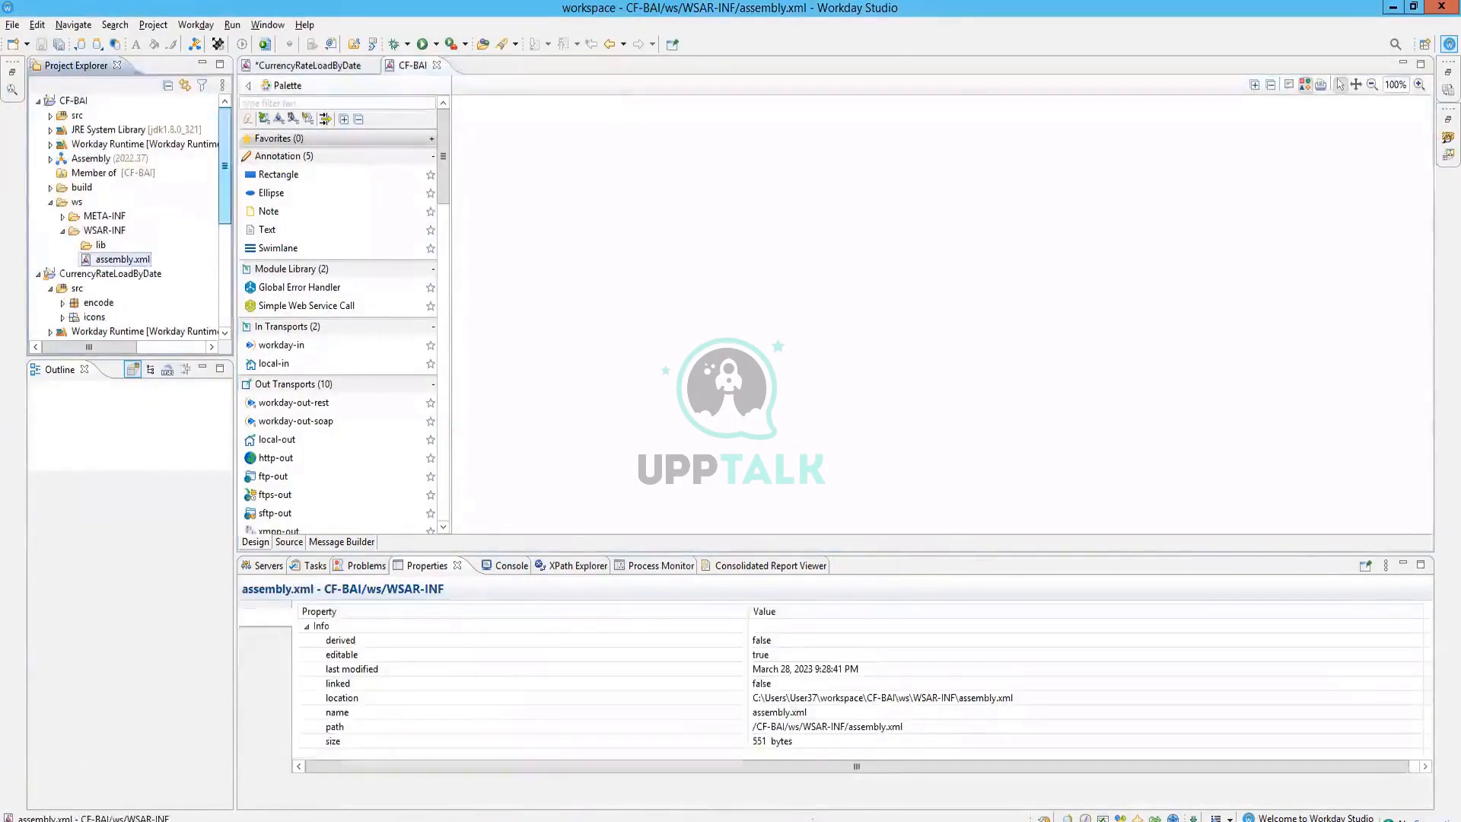
{"action": "left_click", "coordinate": [73, 102]}
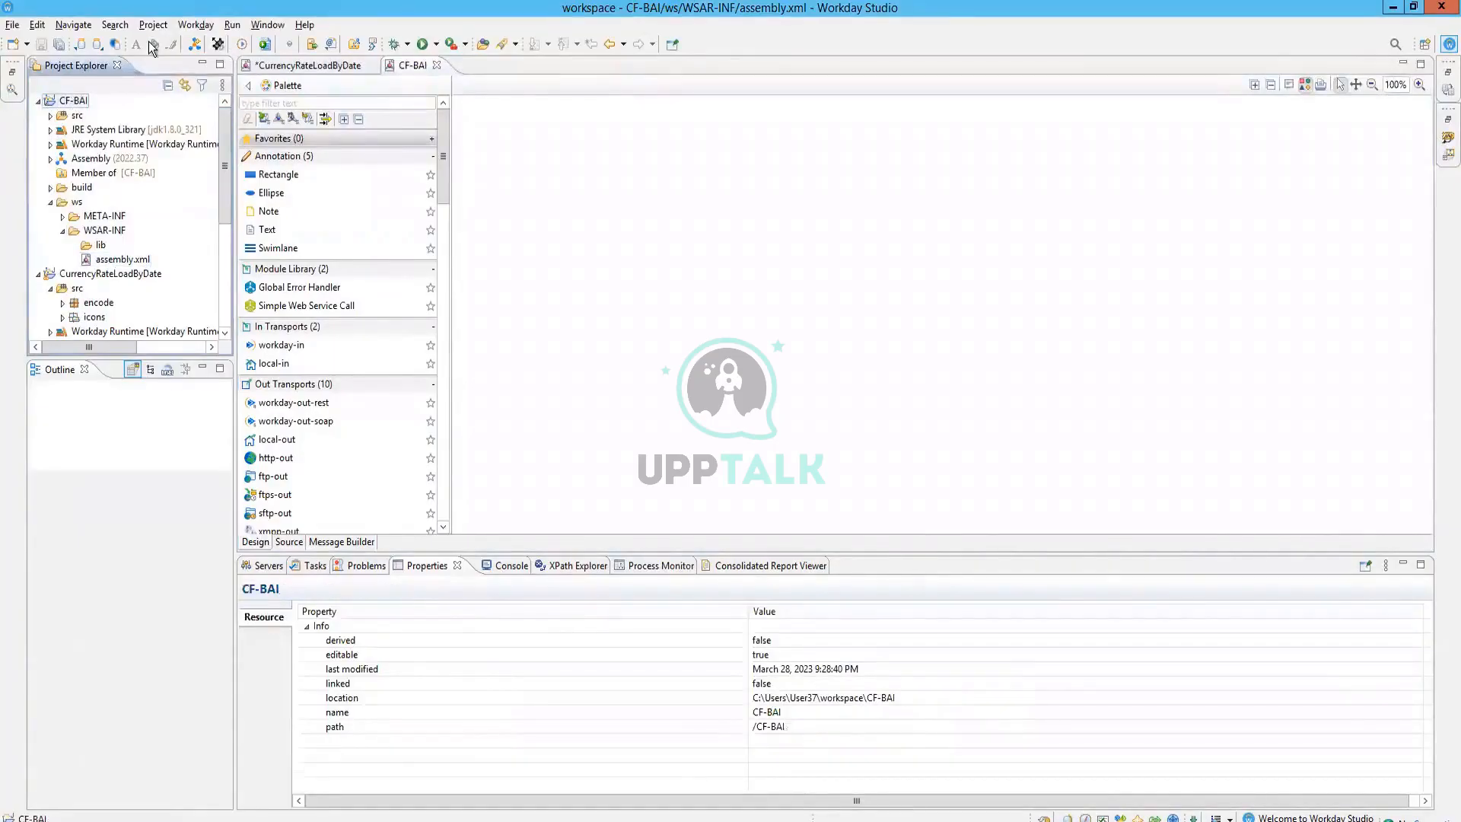
{"action": "left_click", "coordinate": [87, 48]}
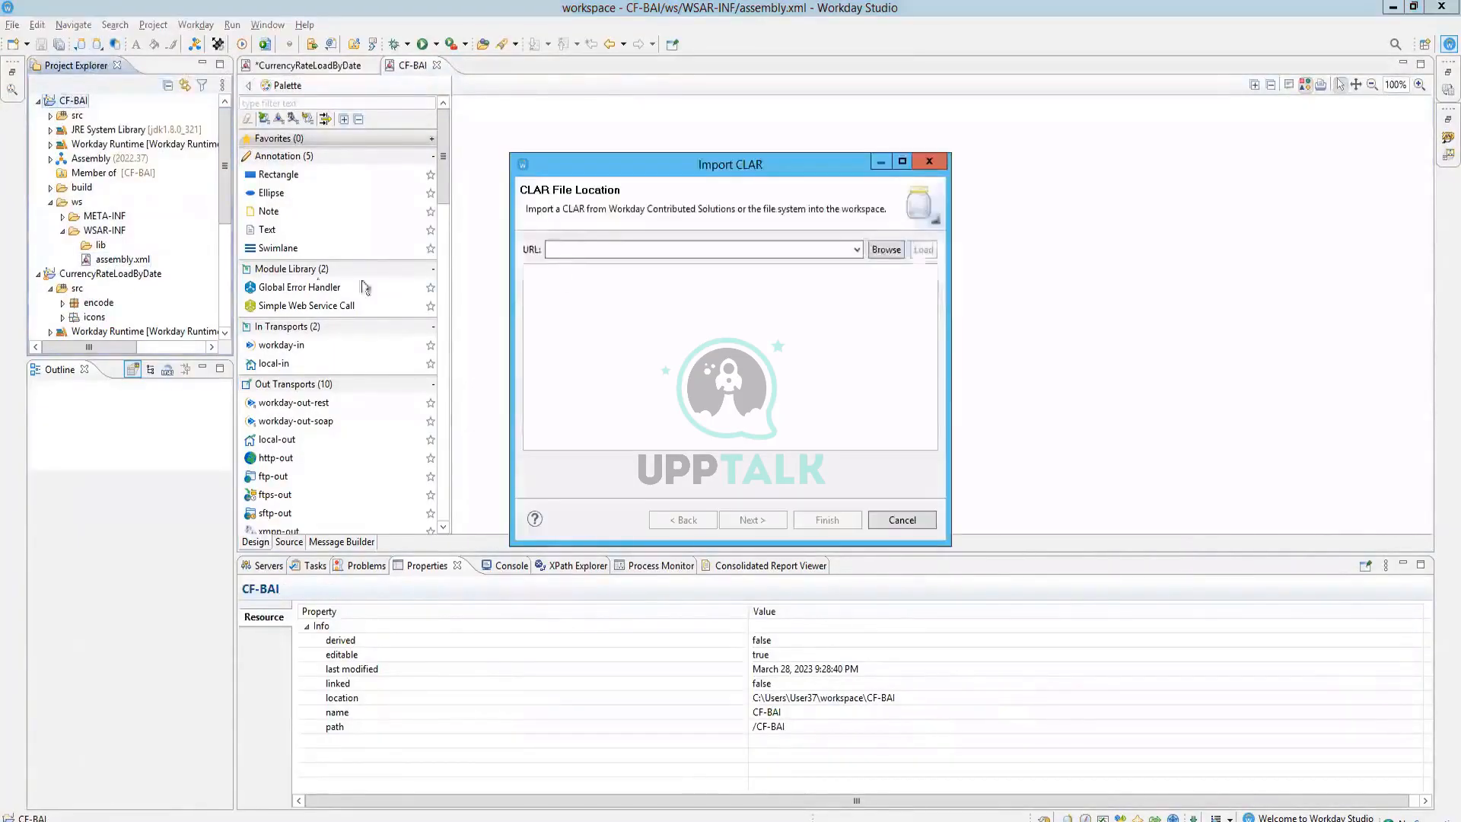
{"action": "left_click", "coordinate": [885, 251]}
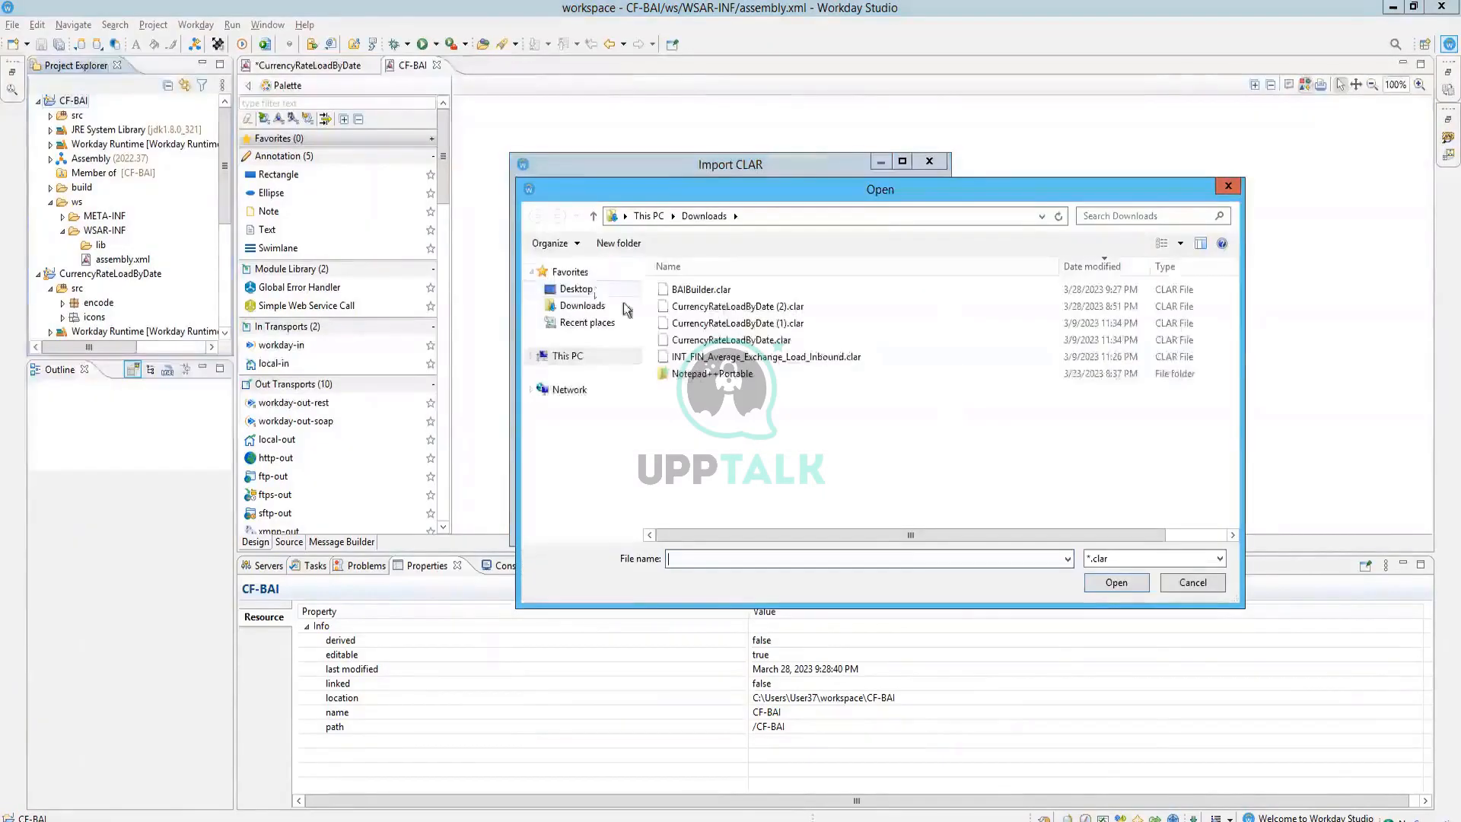
{"action": "left_click", "coordinate": [583, 306]}
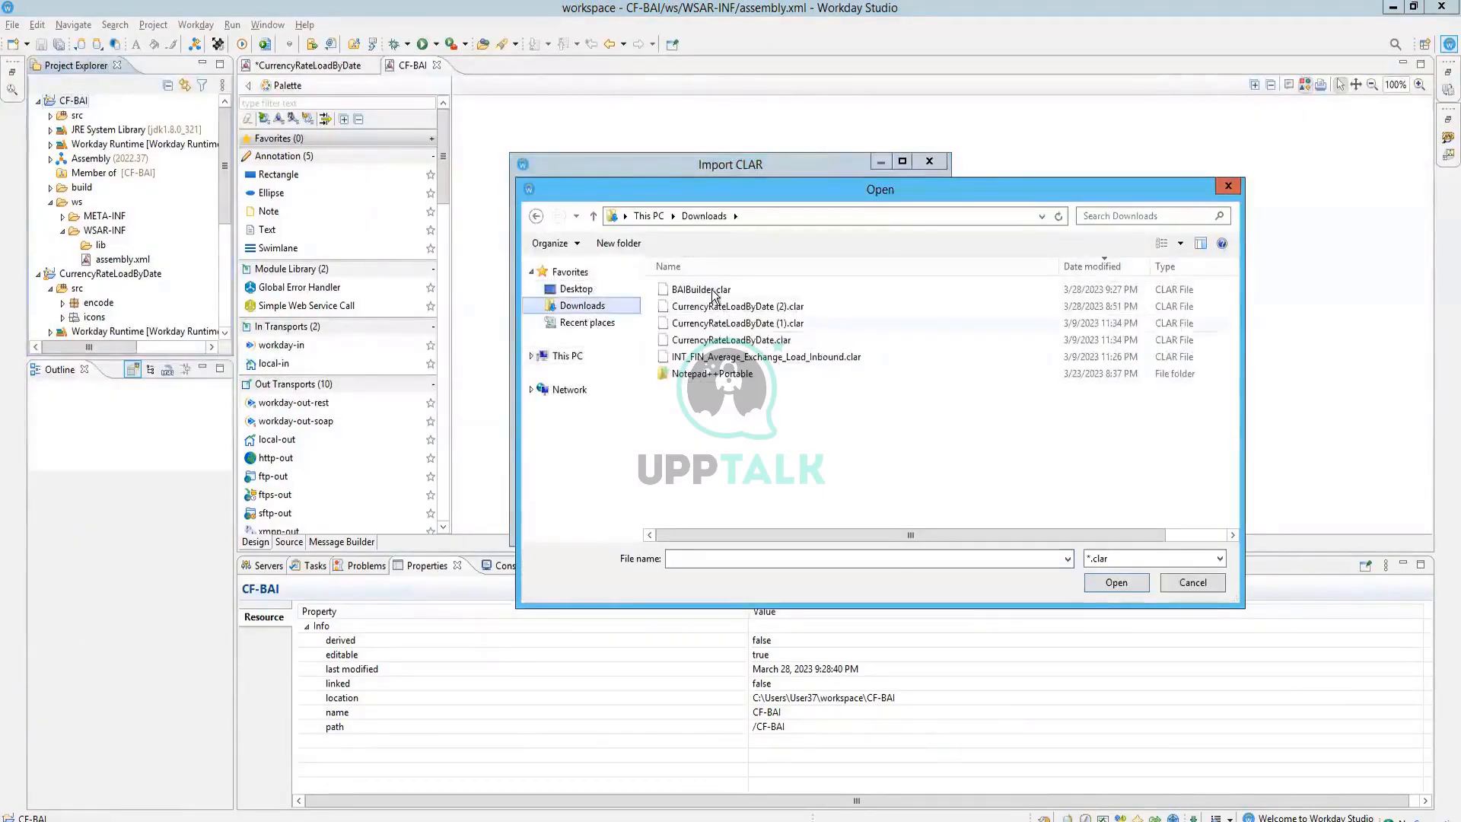
{"action": "left_click", "coordinate": [701, 290]}
{"action": "left_click", "coordinate": [1144, 589]}
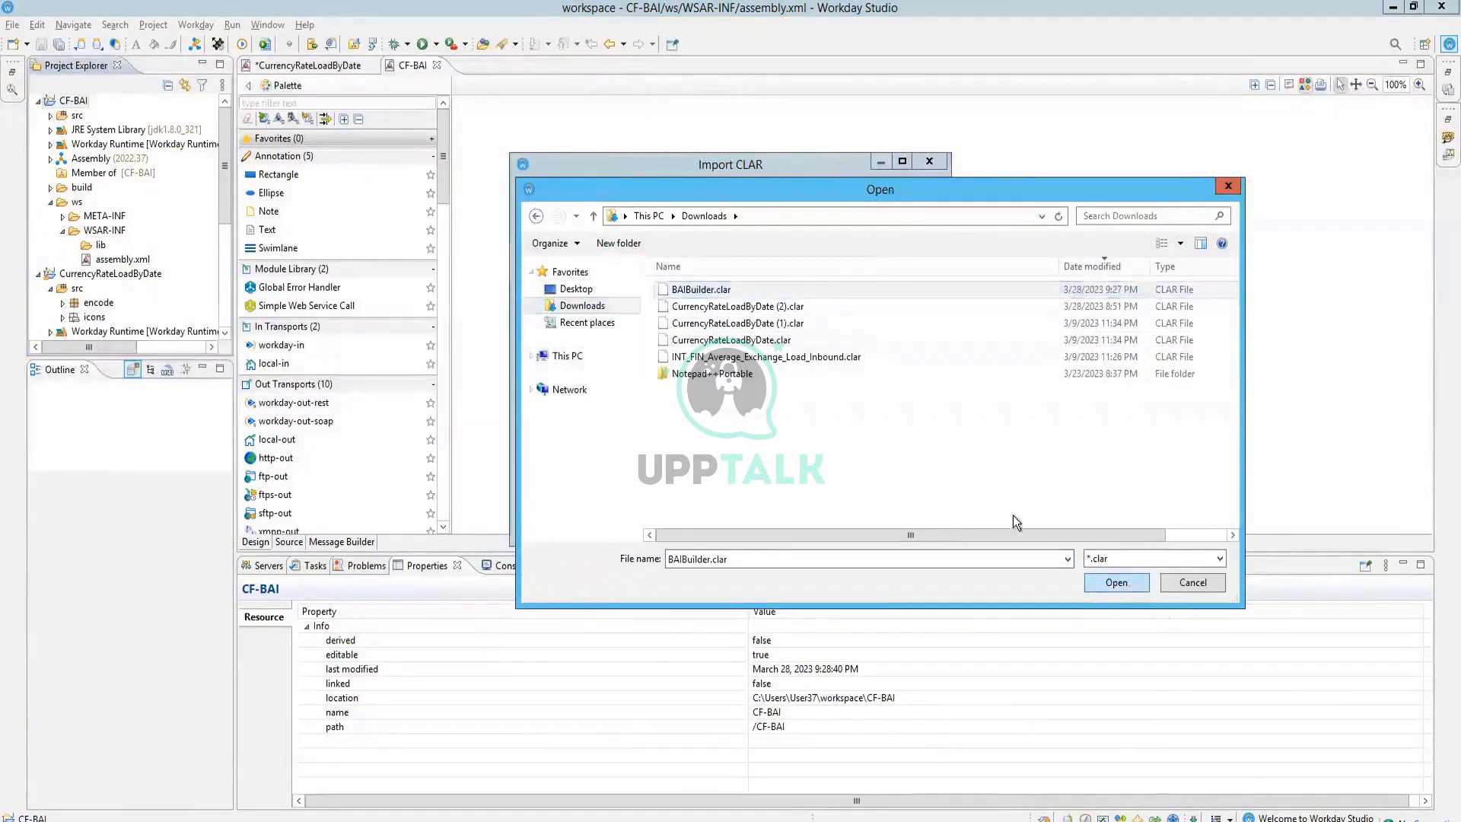
{"action": "left_click", "coordinate": [827, 519]}
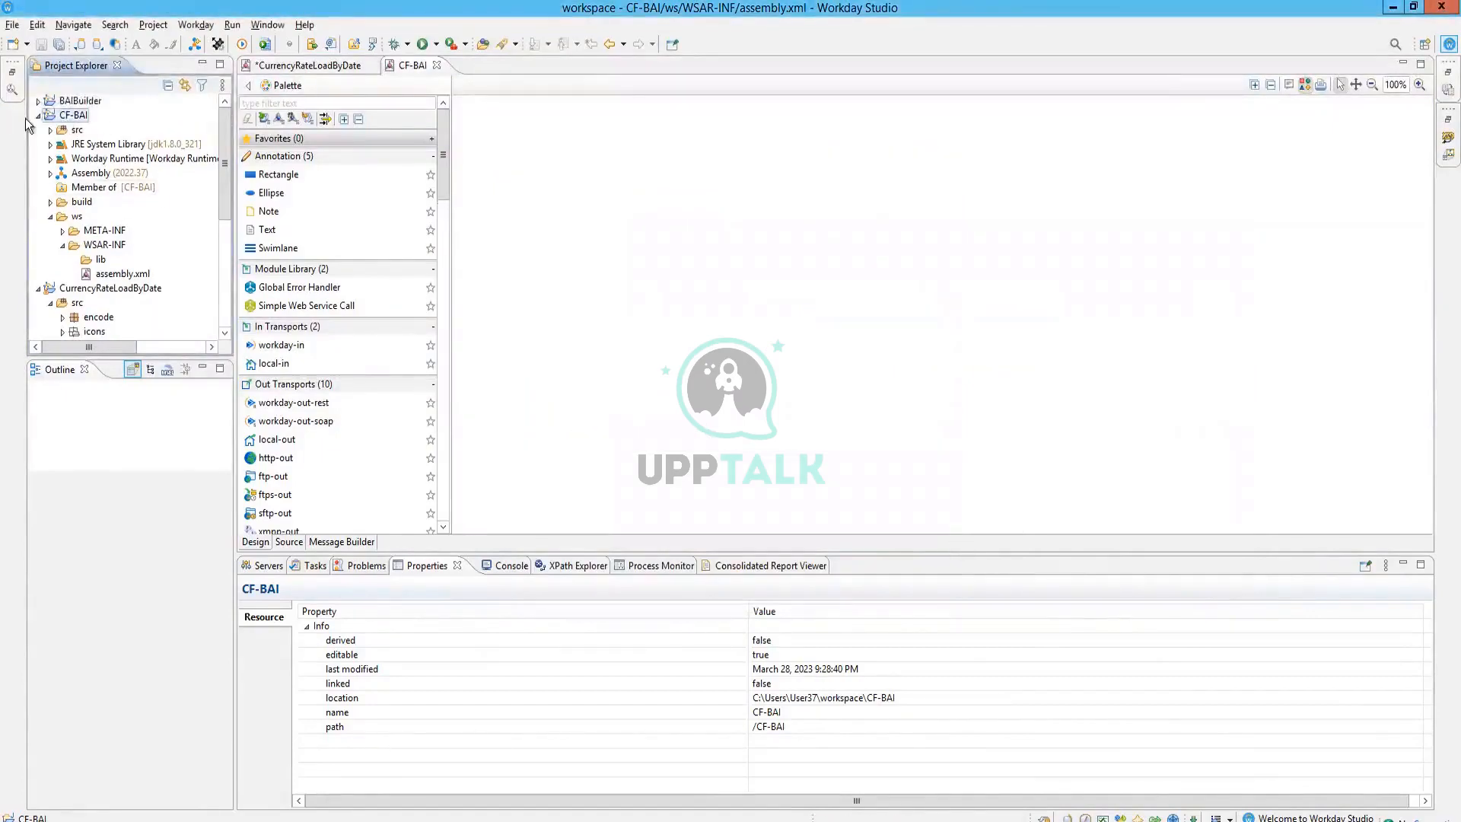
Collapse the CF-BAI project, expand BAIBuilder, and open its assembly in the diagram editor
{"action": "key", "text": "Up"}
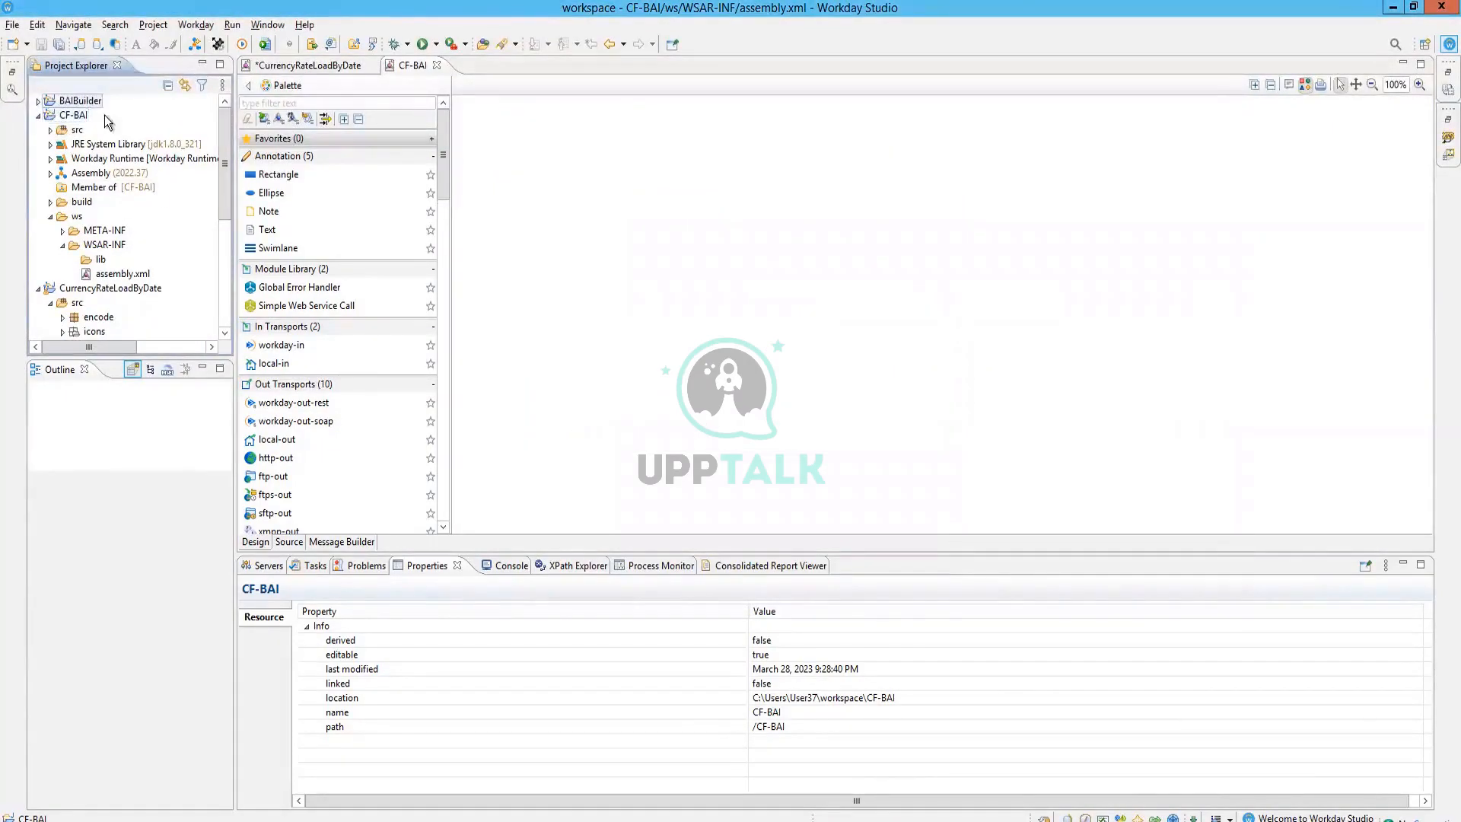
{"action": "left_click", "coordinate": [38, 116]}
{"action": "left_click", "coordinate": [38, 101]}
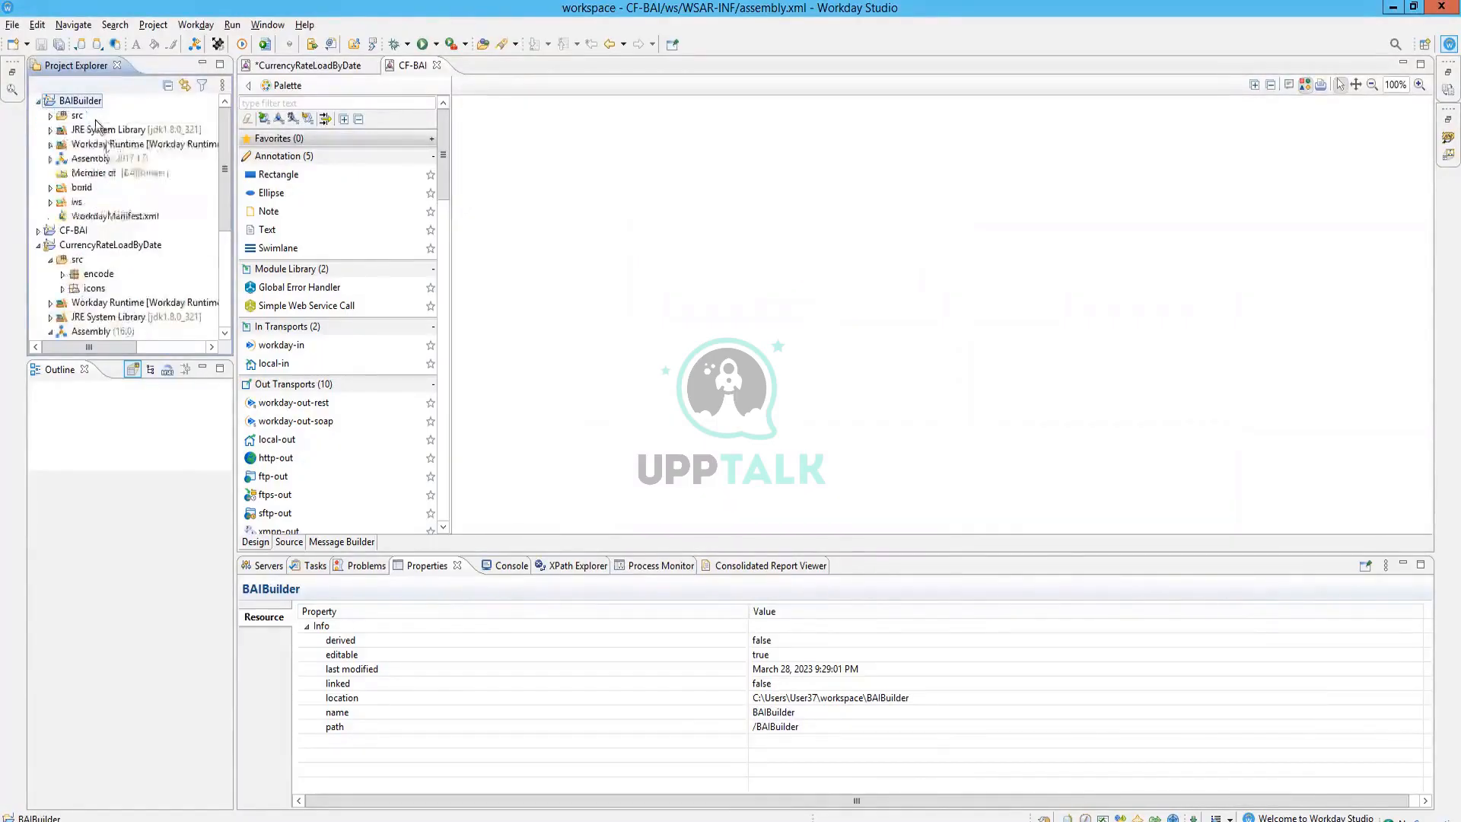
{"action": "left_click", "coordinate": [88, 157]}
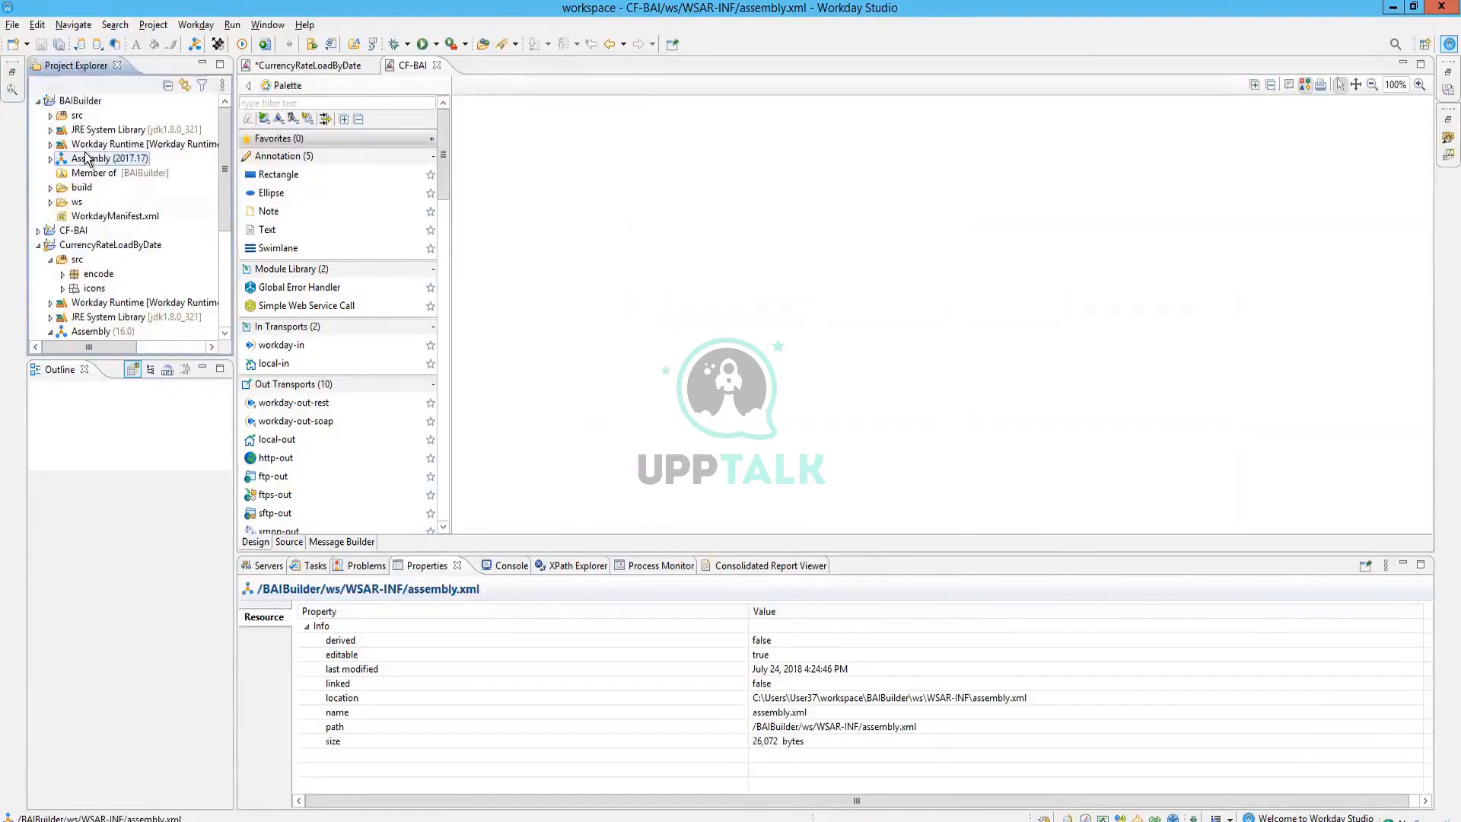
{"action": "right_click", "coordinate": [86, 158]}
{"action": "left_click", "coordinate": [121, 203]}
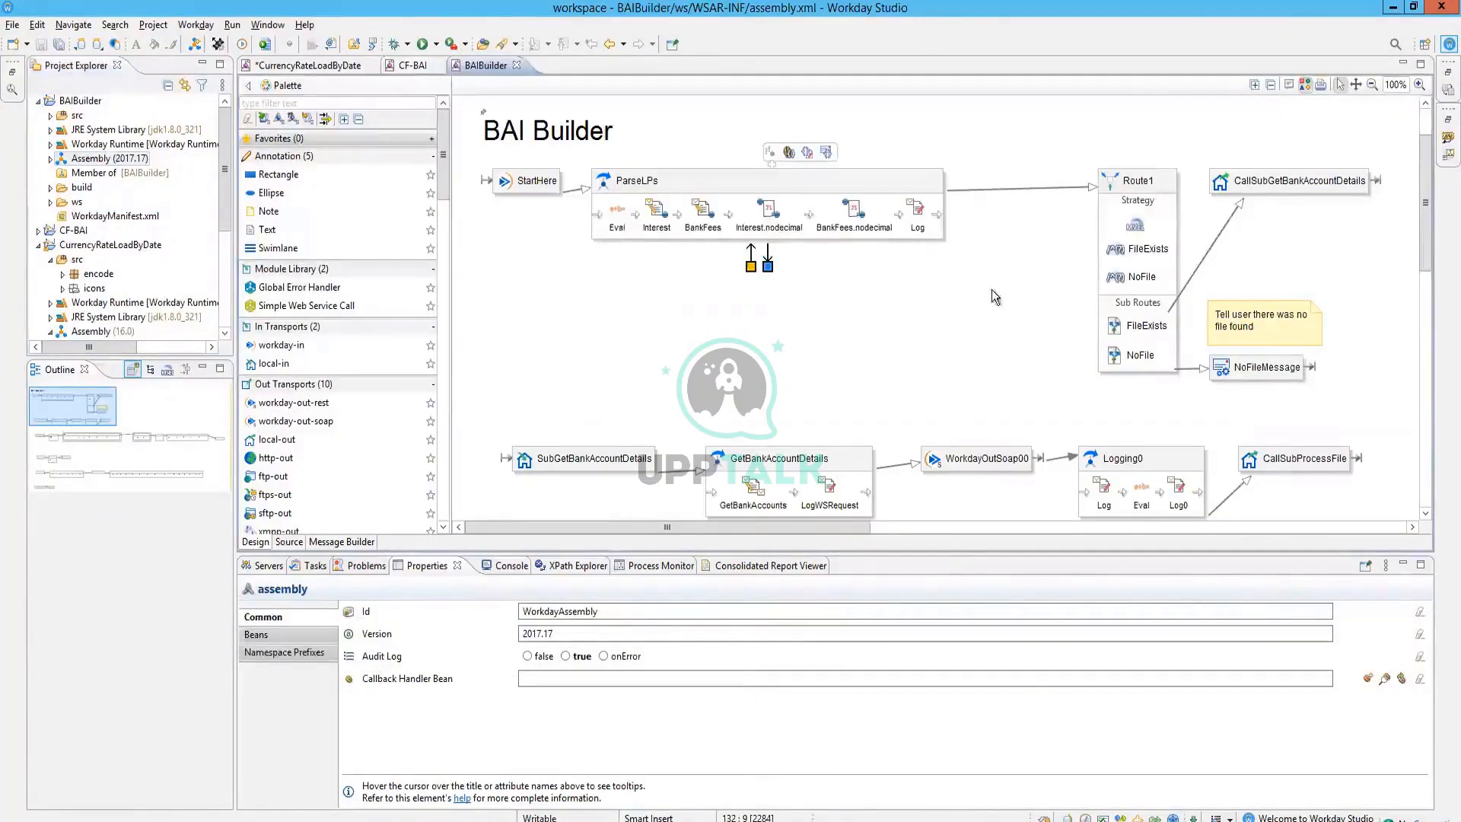
Maximize the BAIBuilder assembly editor and look over the flow from the start to the global error handler
{"action": "left_click", "coordinate": [1420, 64]}
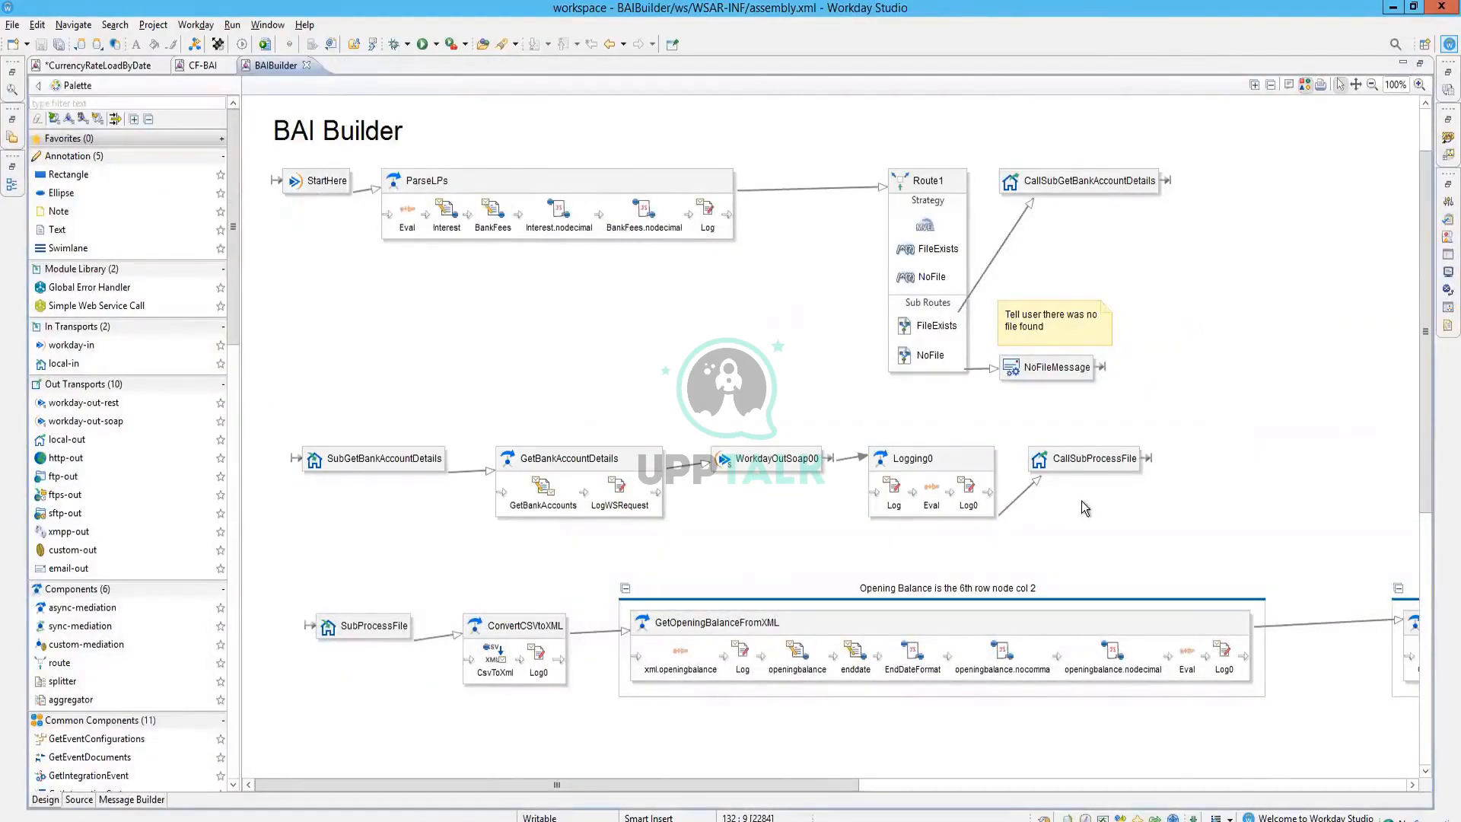
{"action": "scroll", "coordinate": [498, 511], "scroll_direction": "down", "scroll_amount": 5}
{"action": "scroll", "coordinate": [383, 628], "scroll_direction": "down", "scroll_amount": 1}
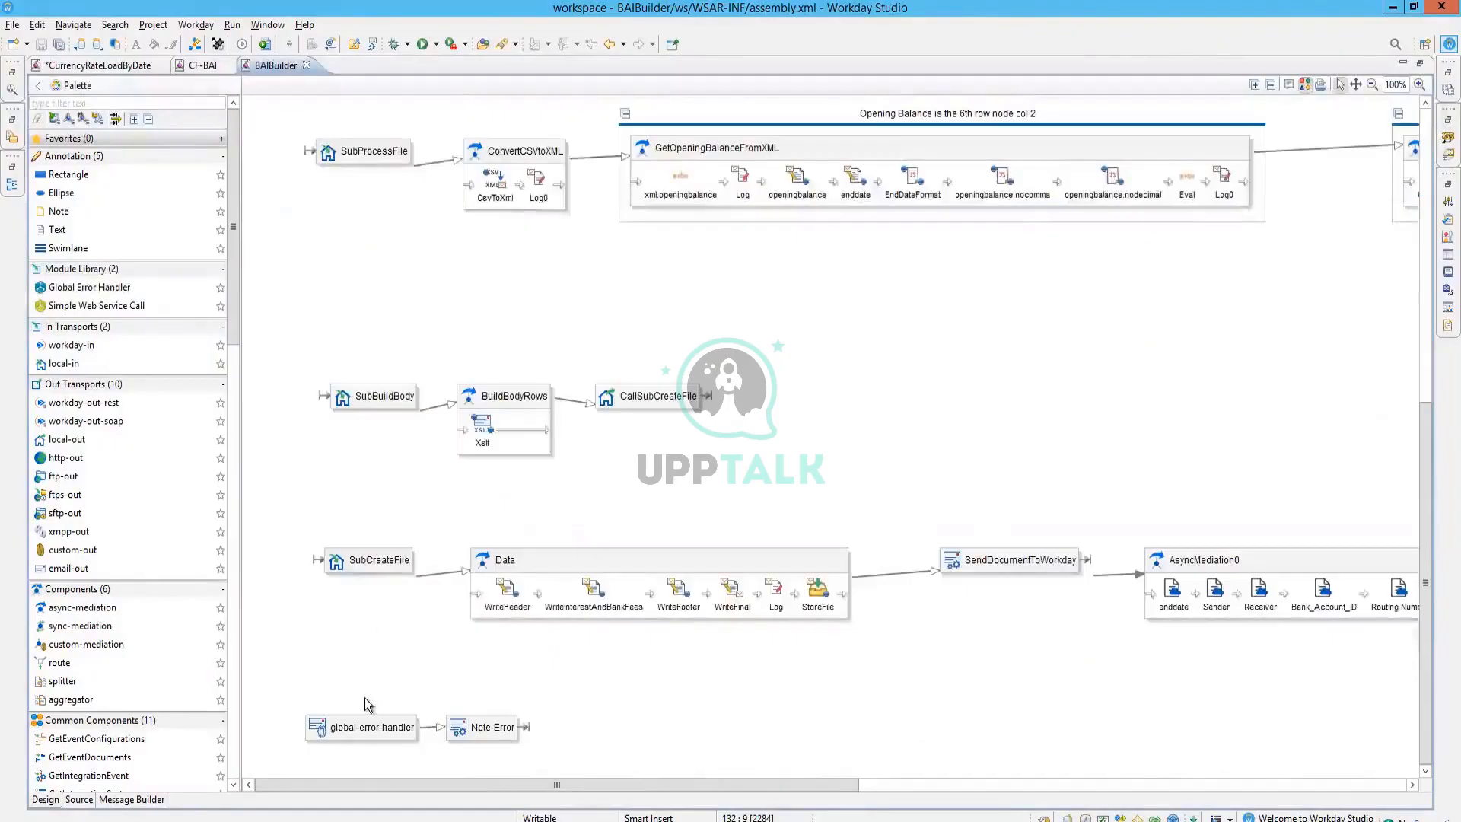
{"action": "scroll", "coordinate": [552, 666], "scroll_direction": "up", "scroll_amount": 7}
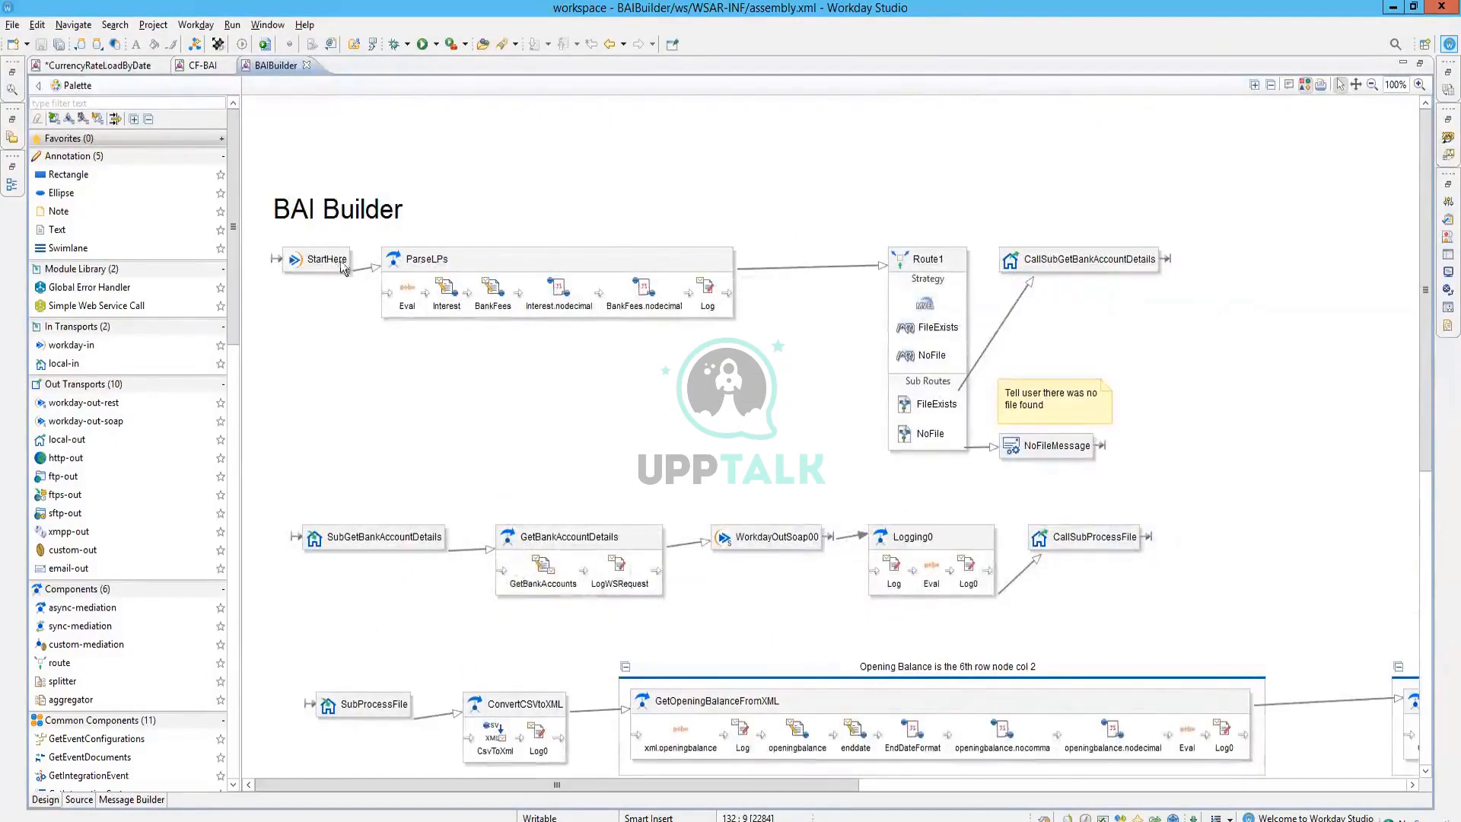
Go through the ParseLPs steps one by one, from Eval to Log, and select the strategy block of Route1
{"action": "left_click", "coordinate": [407, 297]}
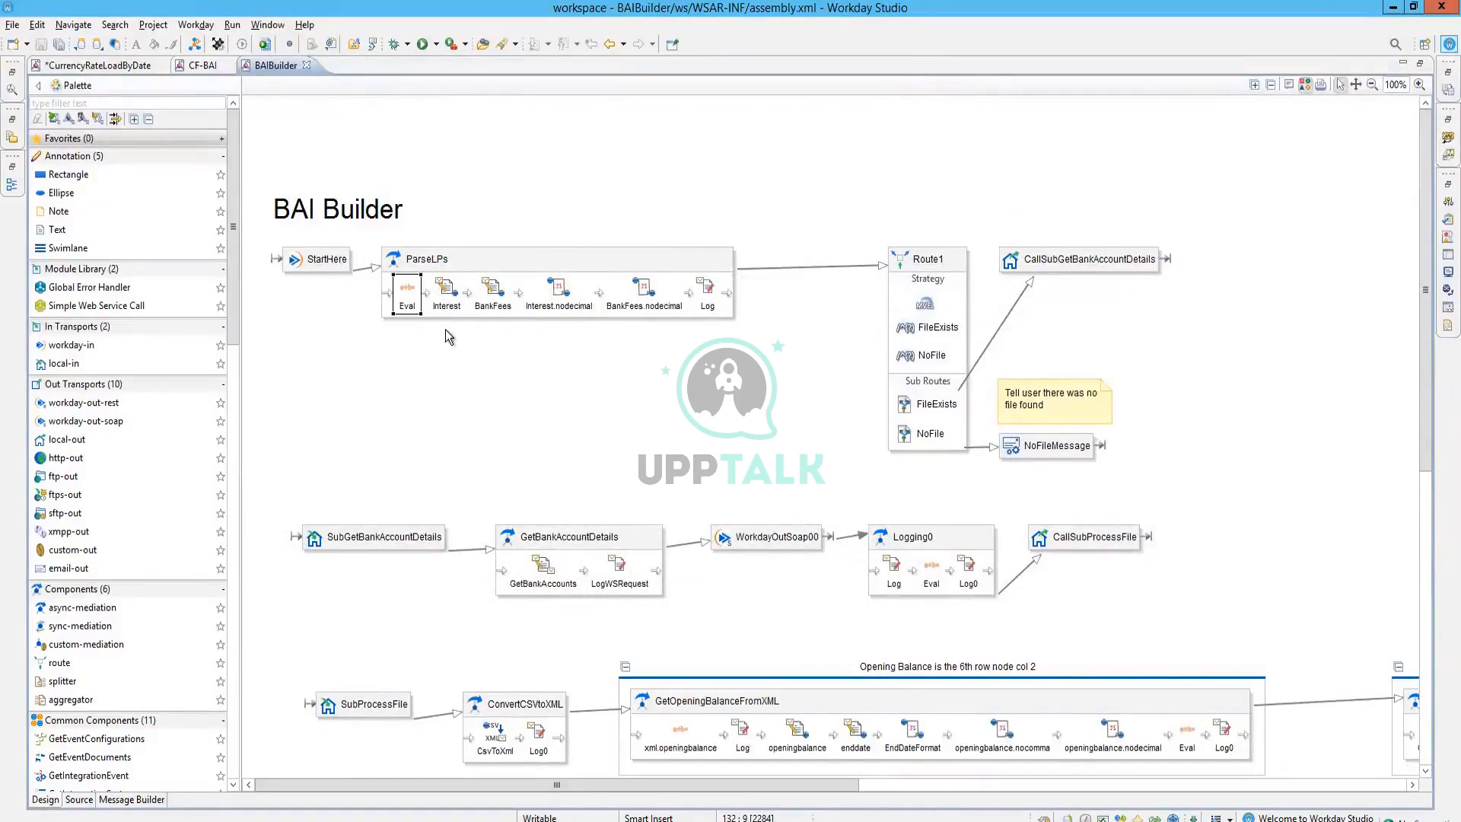
{"action": "left_click", "coordinate": [447, 291]}
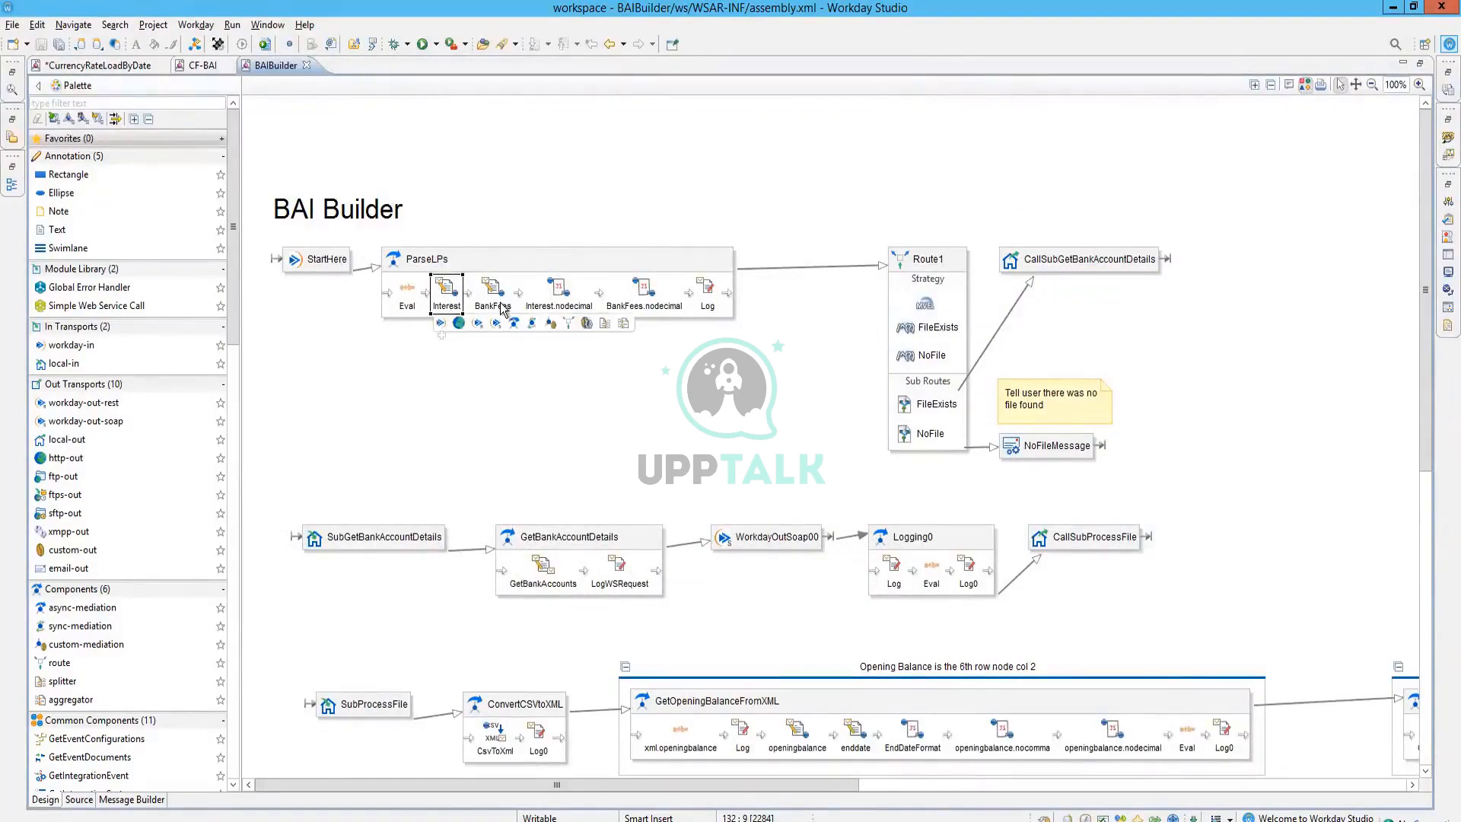
{"action": "key", "text": "Right"}
{"action": "left_click", "coordinate": [541, 301]}
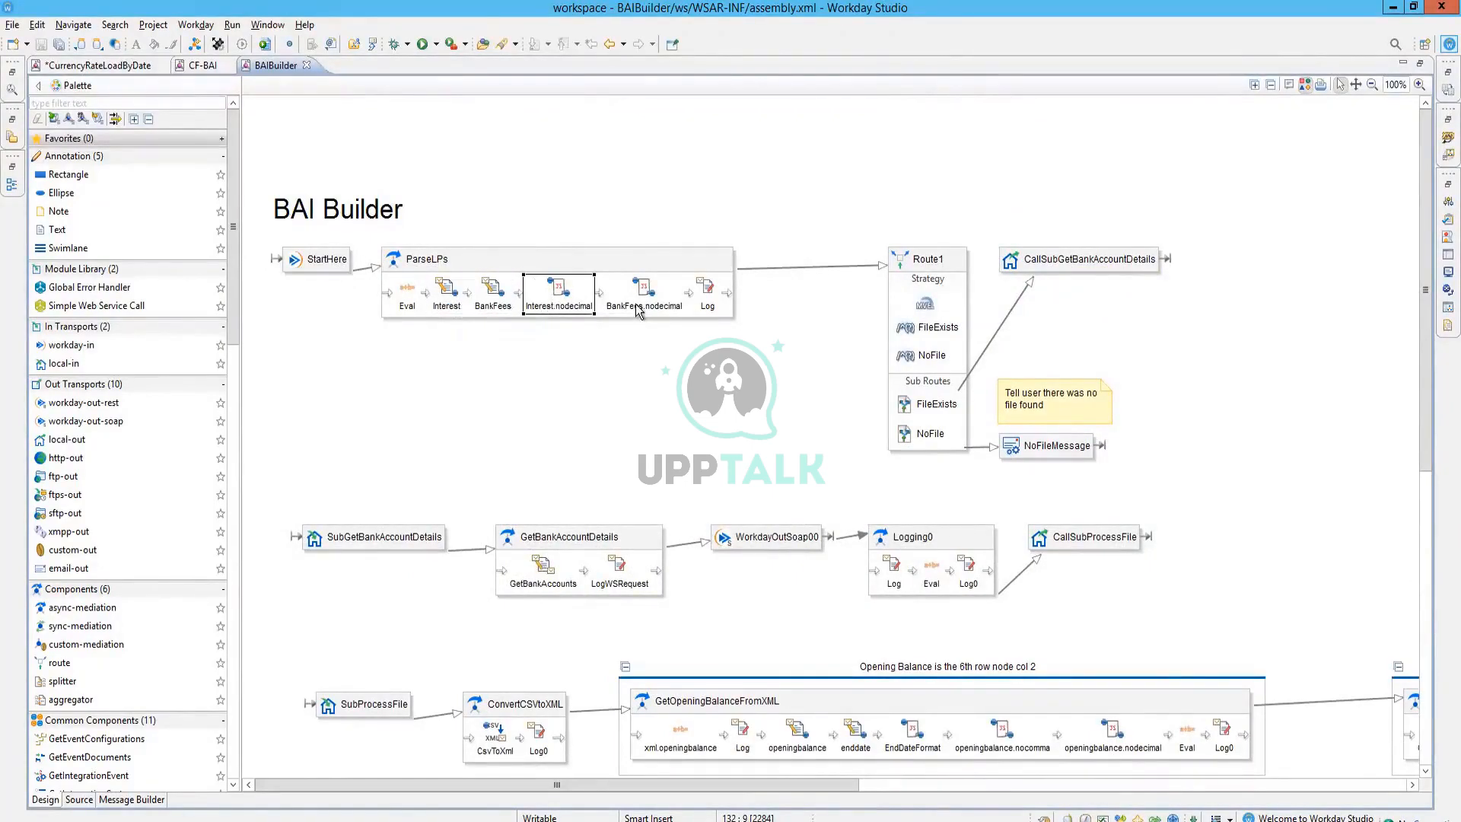
{"action": "left_click", "coordinate": [639, 304]}
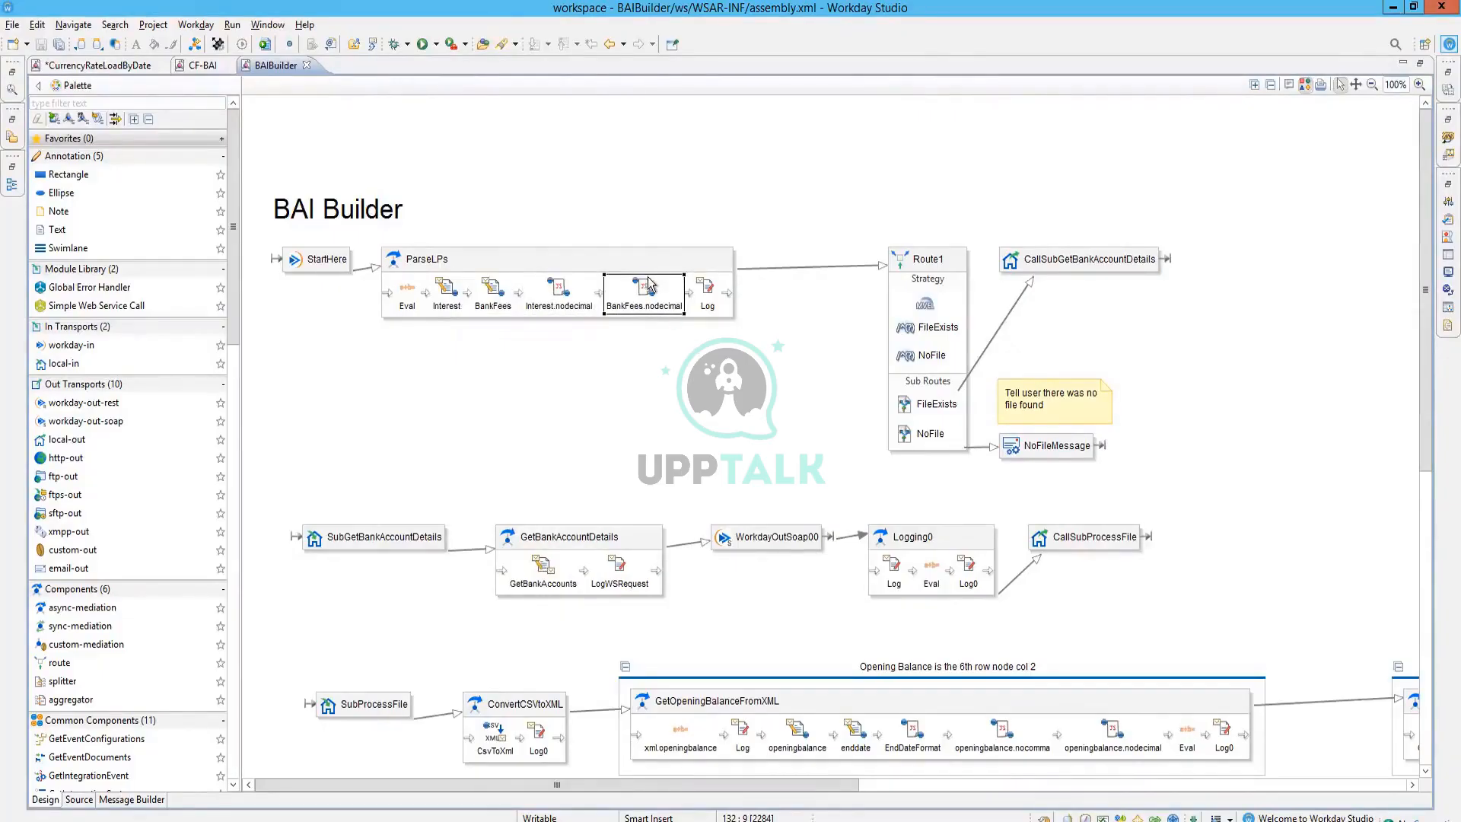
{"action": "mouse_move", "coordinate": [650, 304]}
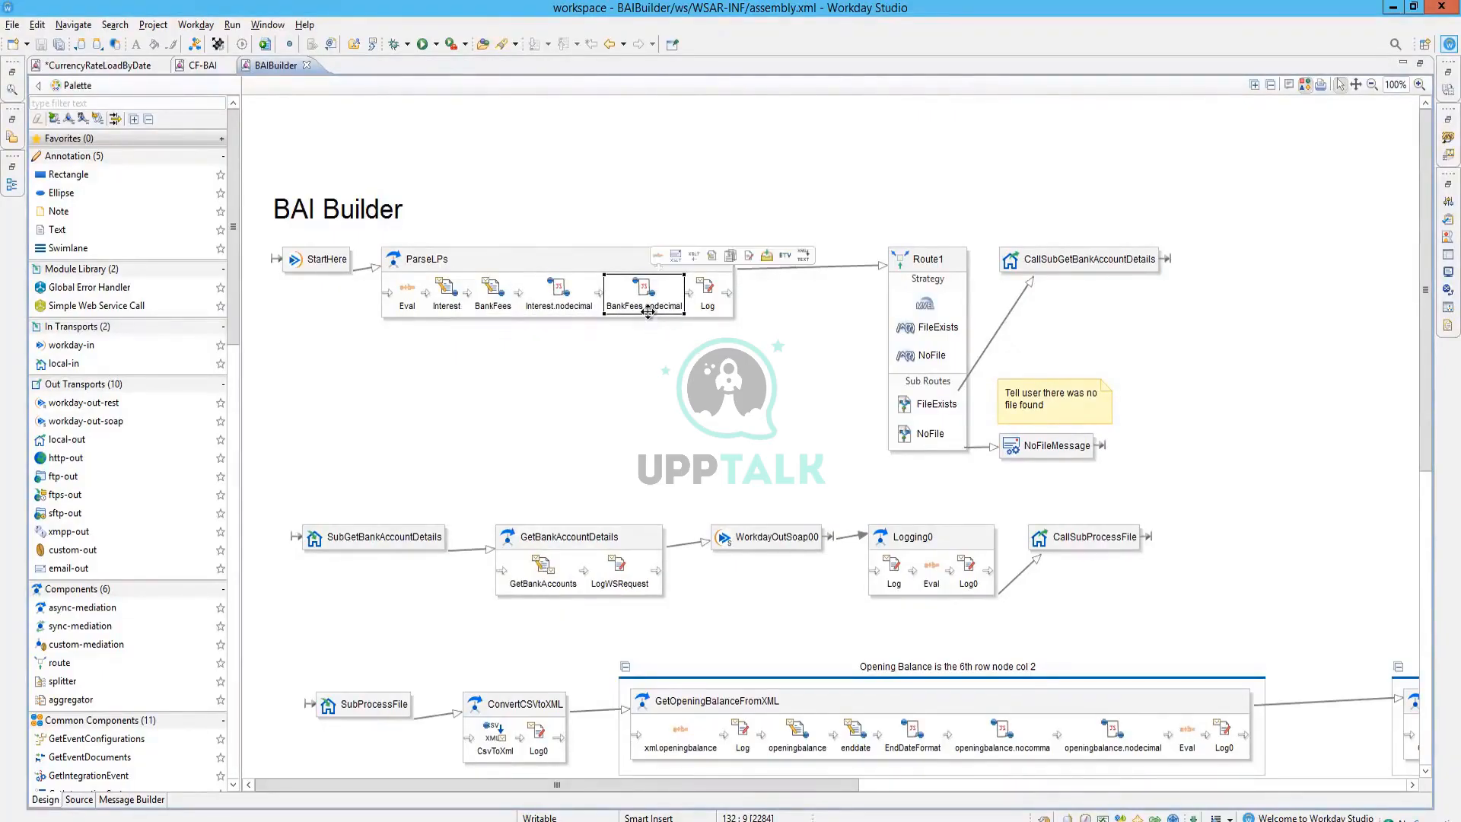
{"action": "left_click", "coordinate": [704, 293]}
{"action": "mouse_move", "coordinate": [926, 260]}
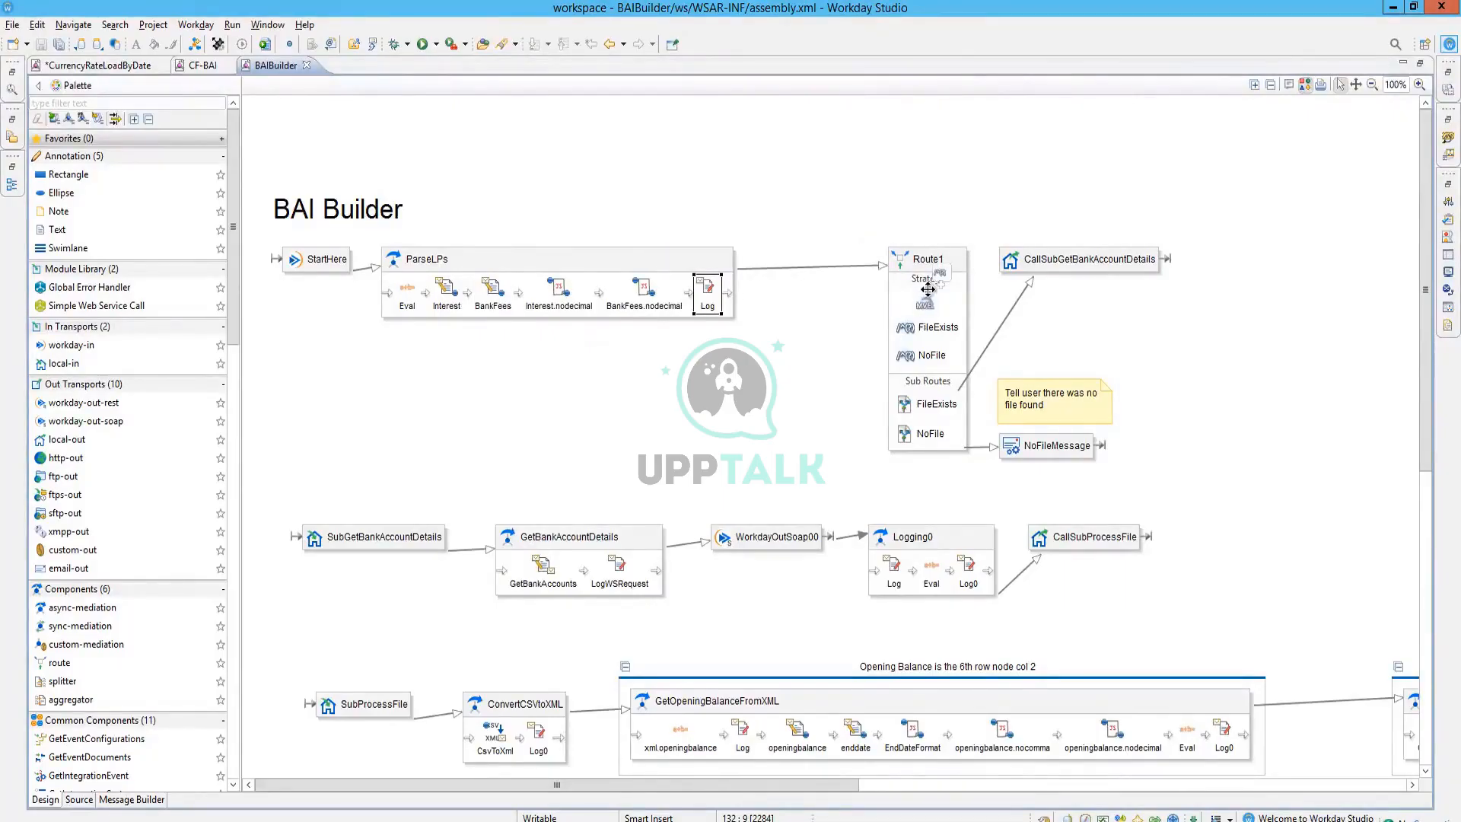
{"action": "left_click", "coordinate": [927, 289]}
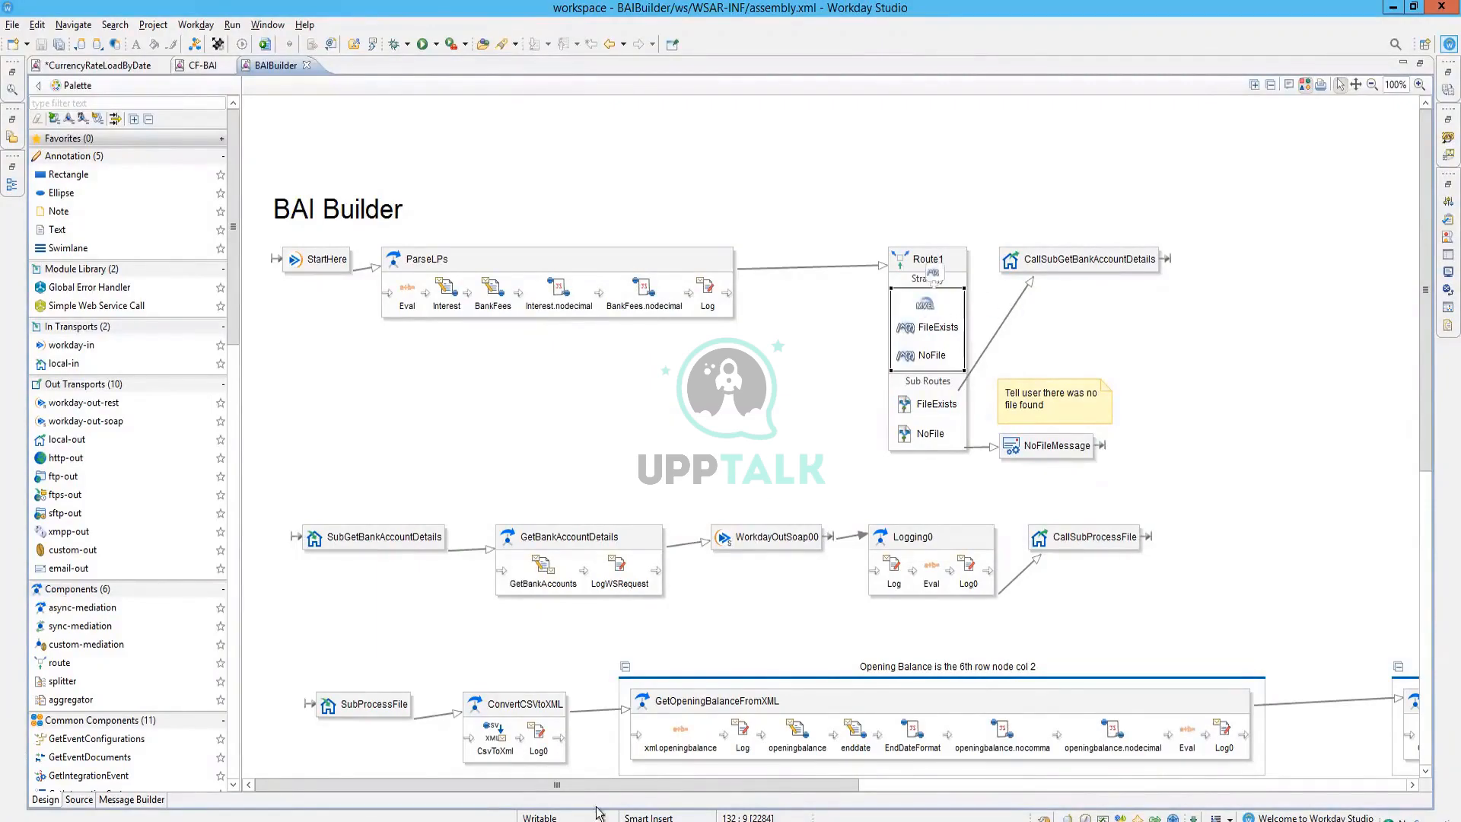
Examine the assembly's XML source and its Message Builder view, and return to the design diagram
{"action": "left_click", "coordinate": [84, 800]}
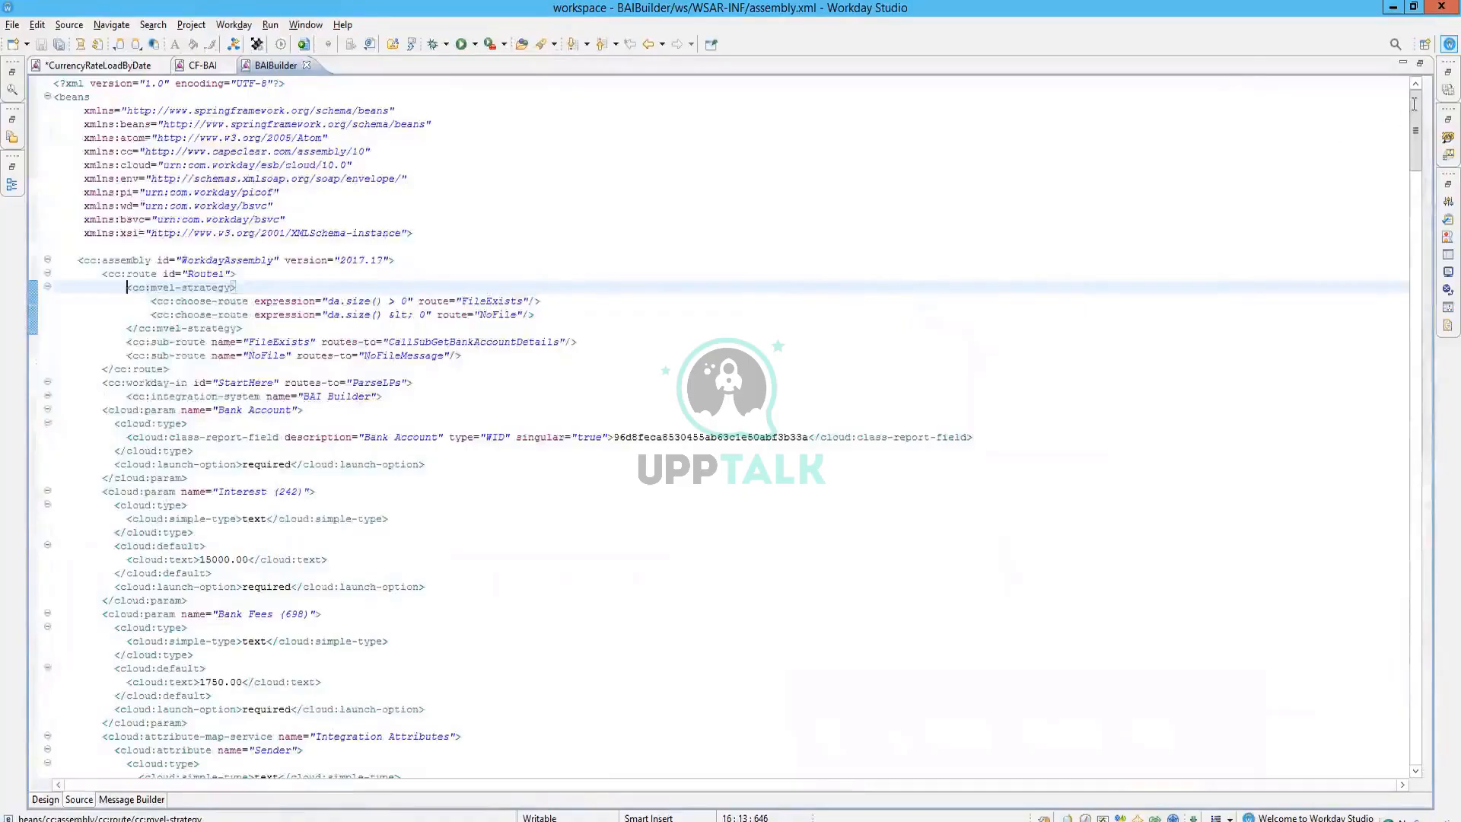
{"action": "left_click_drag", "start_coordinate": [1416, 158], "coordinate": [1408, 768]}
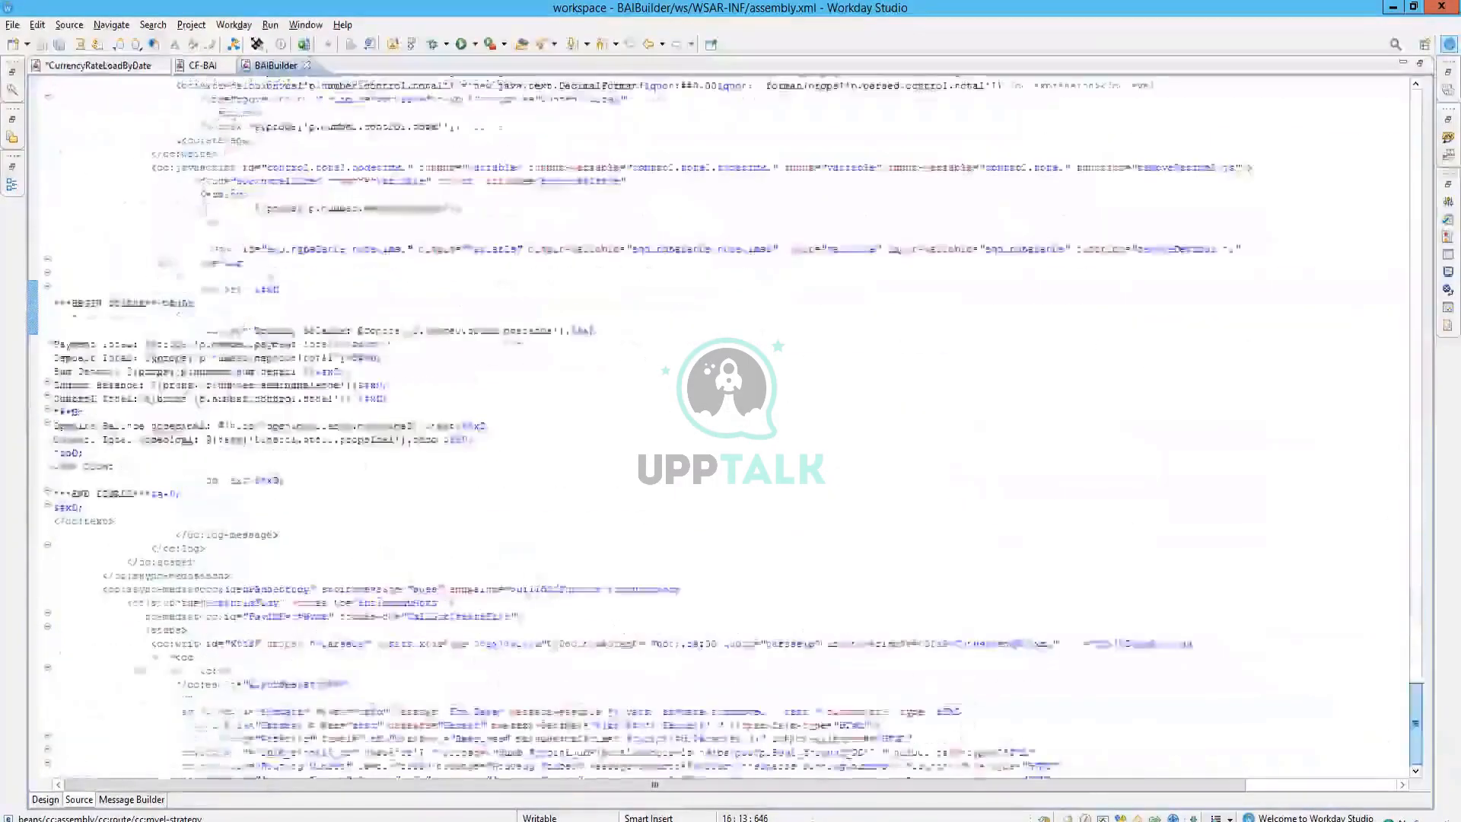
{"action": "left_click", "coordinate": [131, 799]}
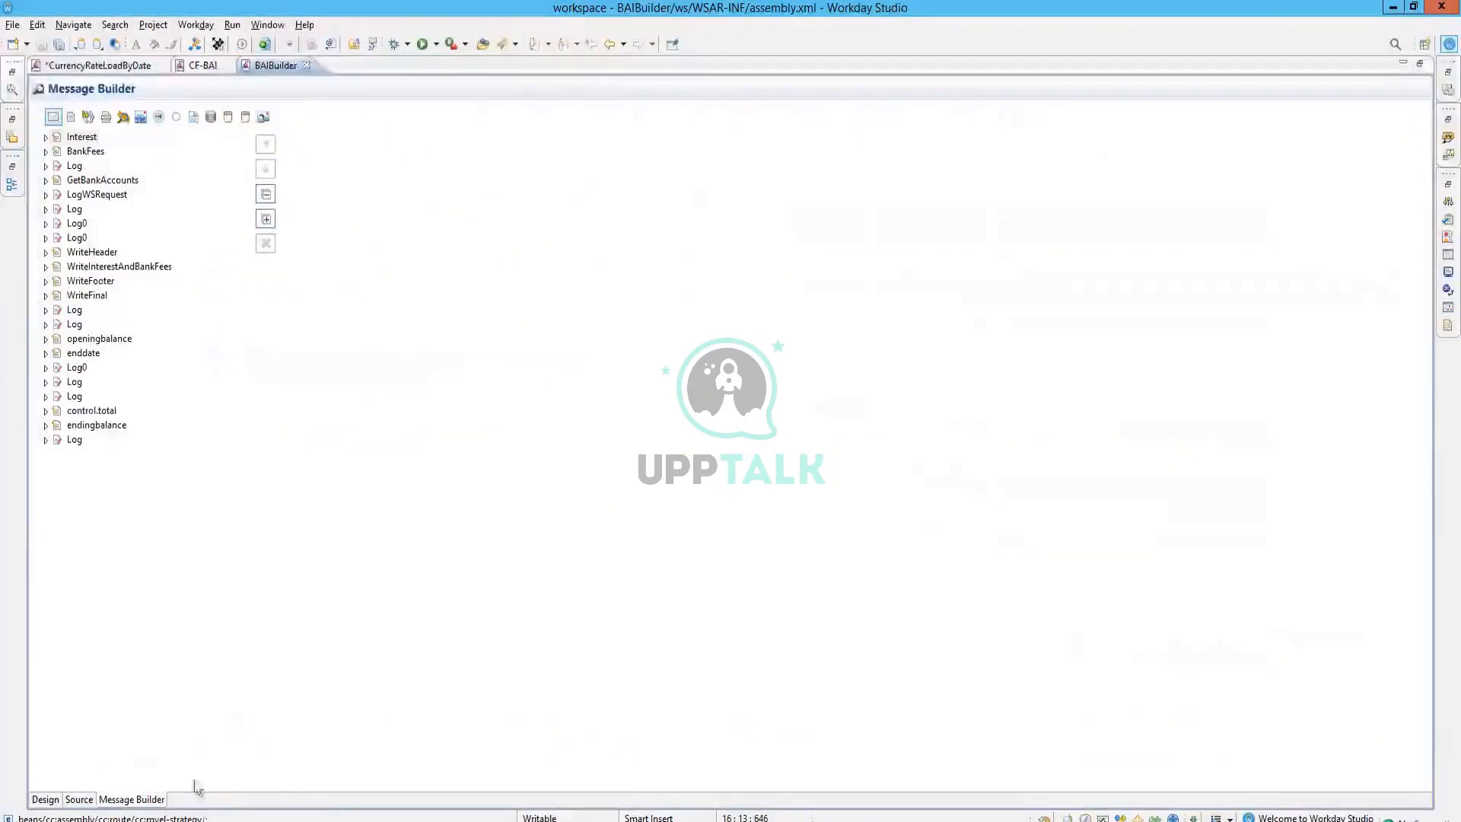
{"action": "left_click", "coordinate": [44, 800]}
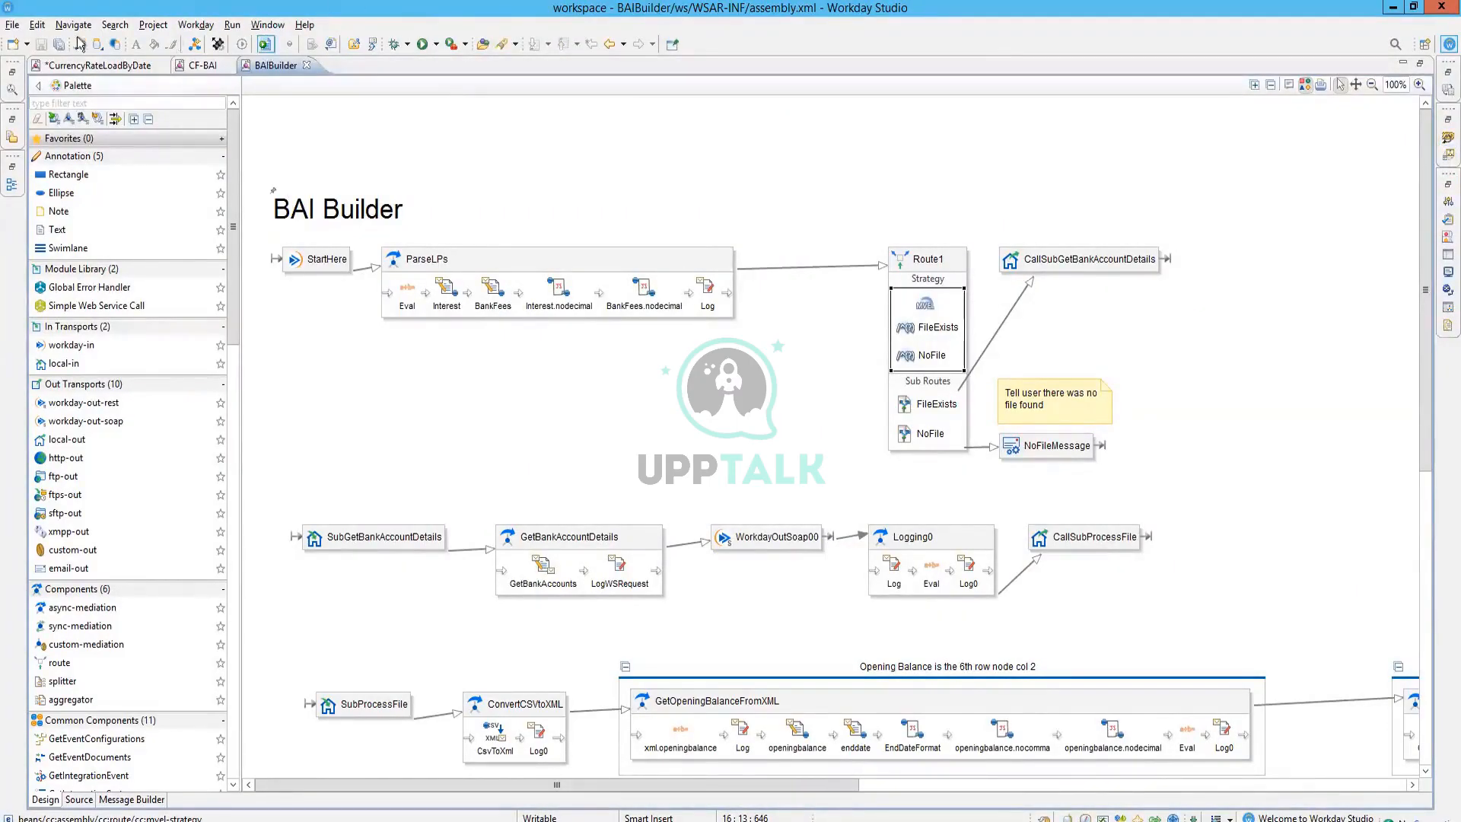
Select the ParseLPs Log step, view its XML source, and return to the design diagram
{"action": "left_click", "coordinate": [707, 296]}
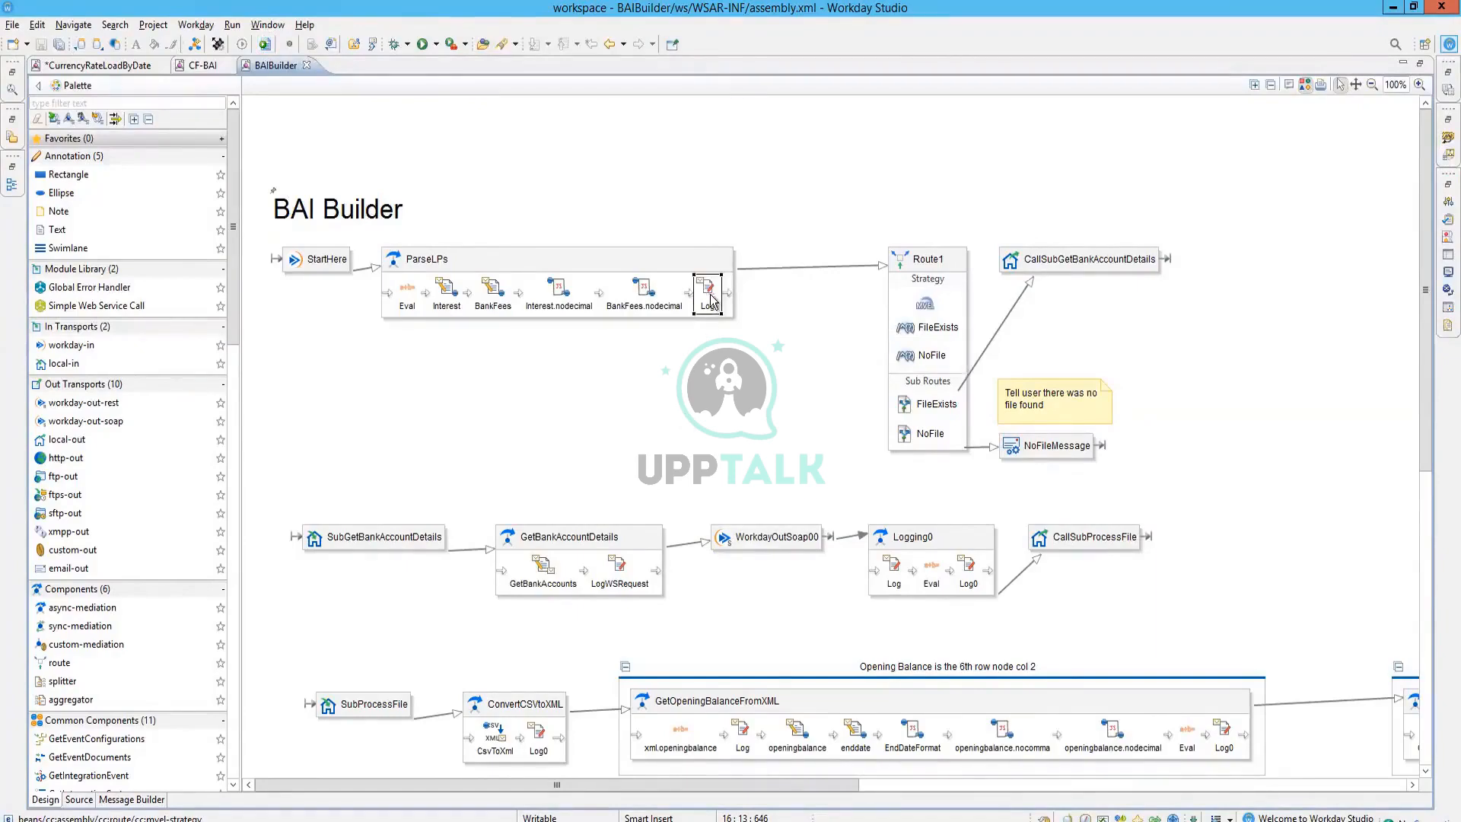
{"action": "left_click", "coordinate": [79, 799]}
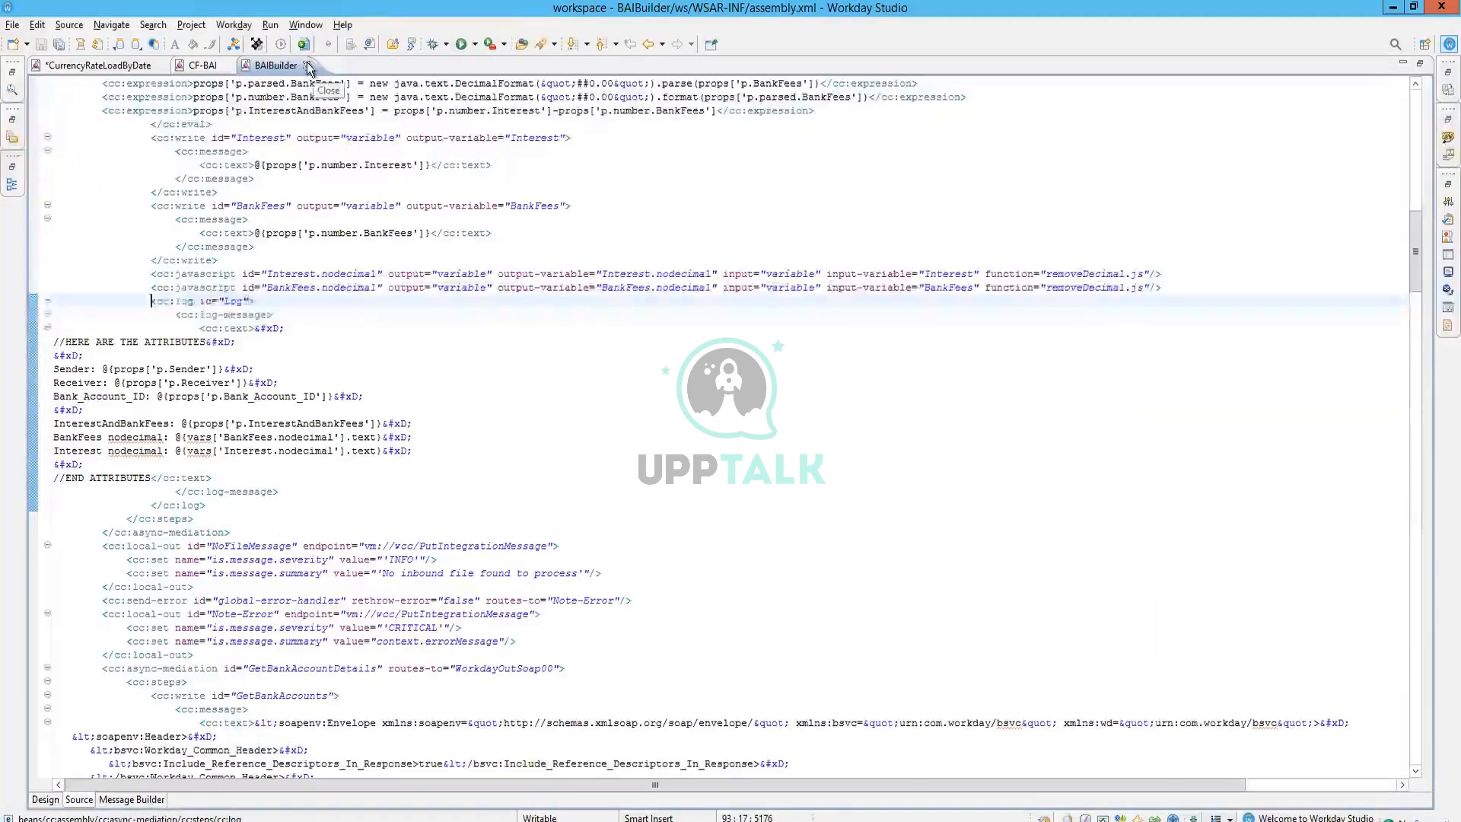
{"action": "left_click", "coordinate": [45, 799]}
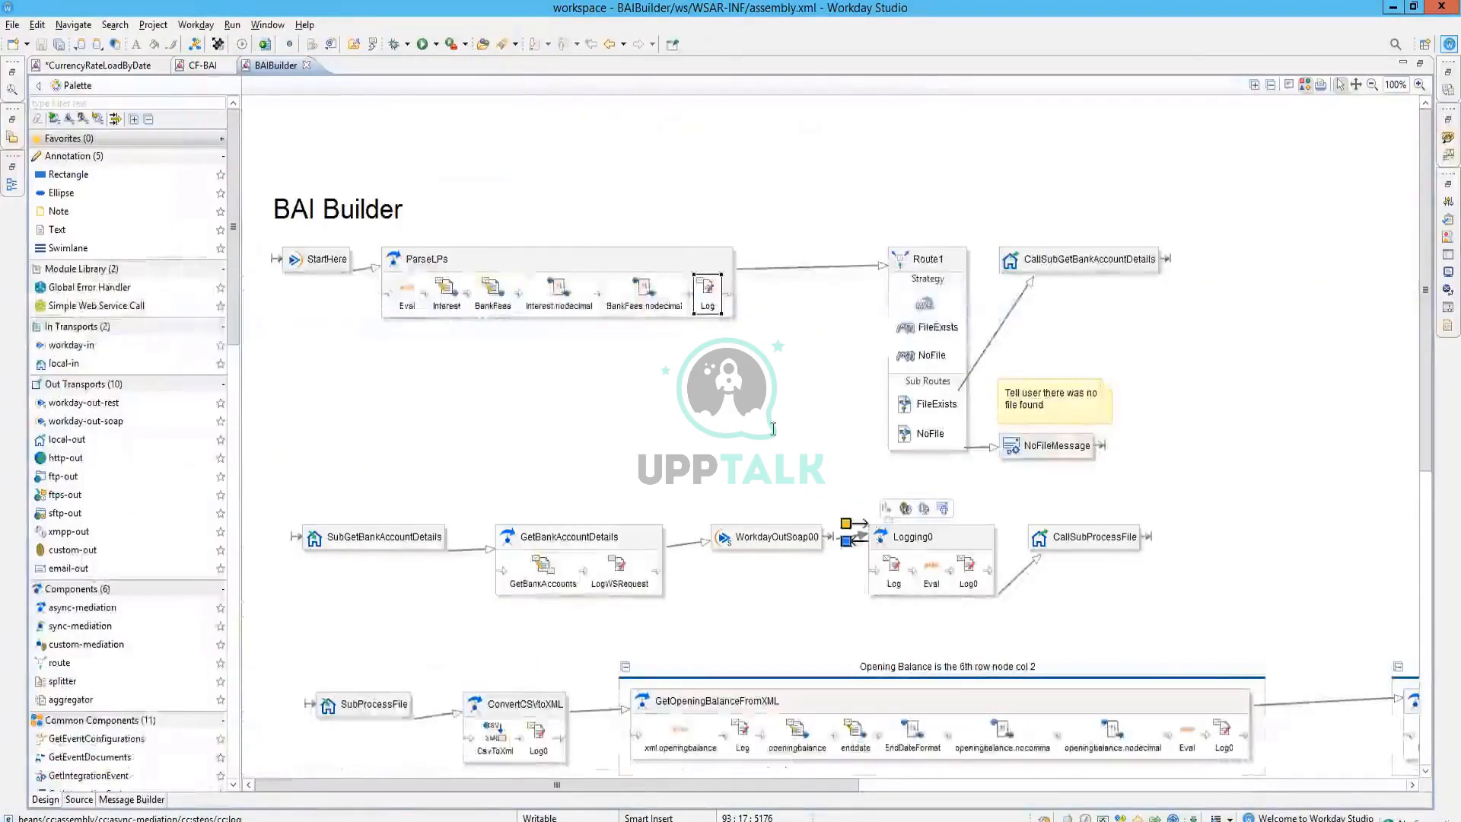
Restore the editor to its normal size and examine the Log step's message text in its properties
{"action": "scroll", "coordinate": [744, 408], "scroll_direction": "down", "scroll_amount": 3}
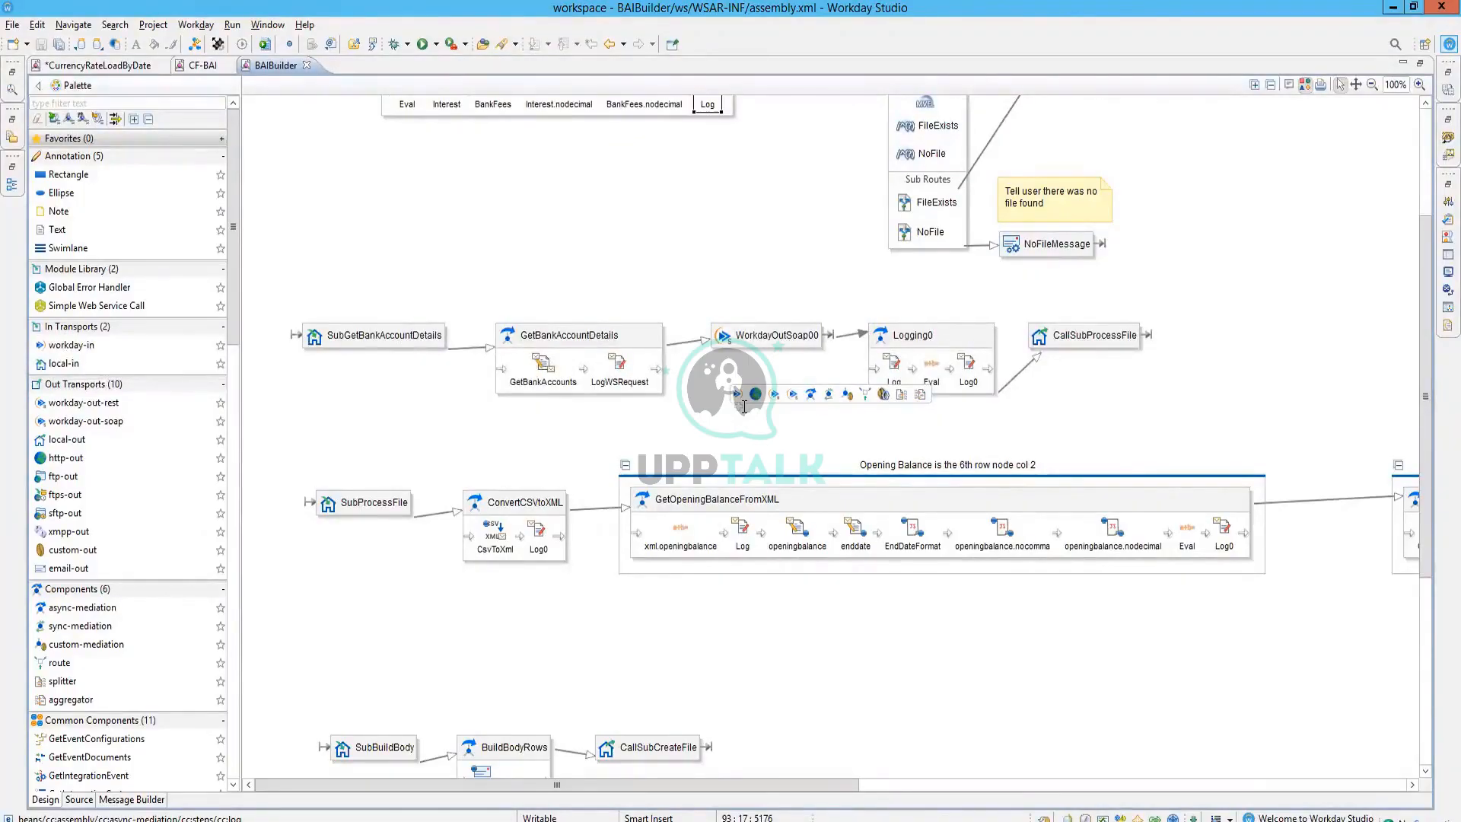
{"action": "left_click", "coordinate": [1416, 65]}
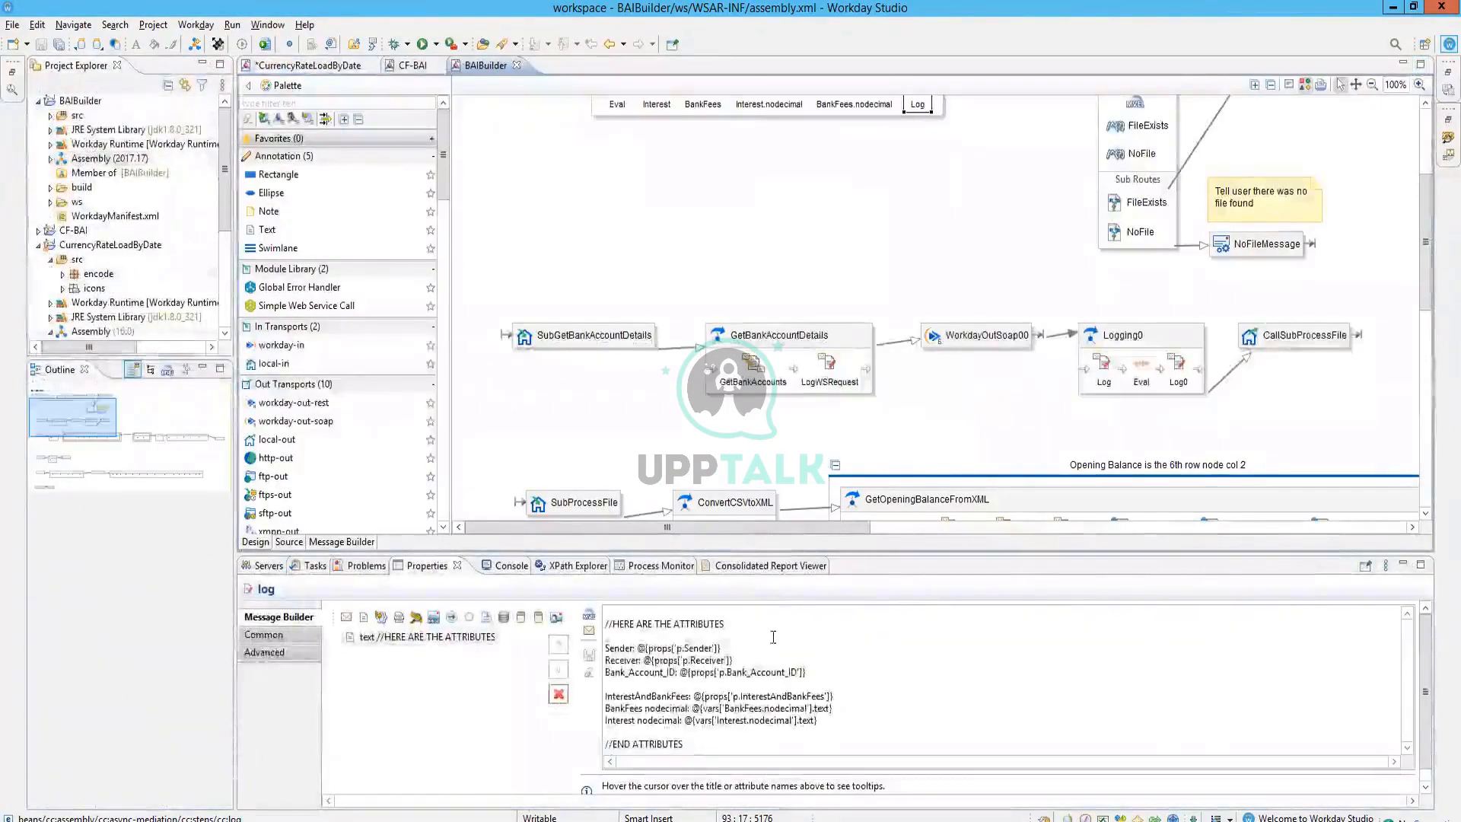
{"action": "left_click", "coordinate": [773, 636]}
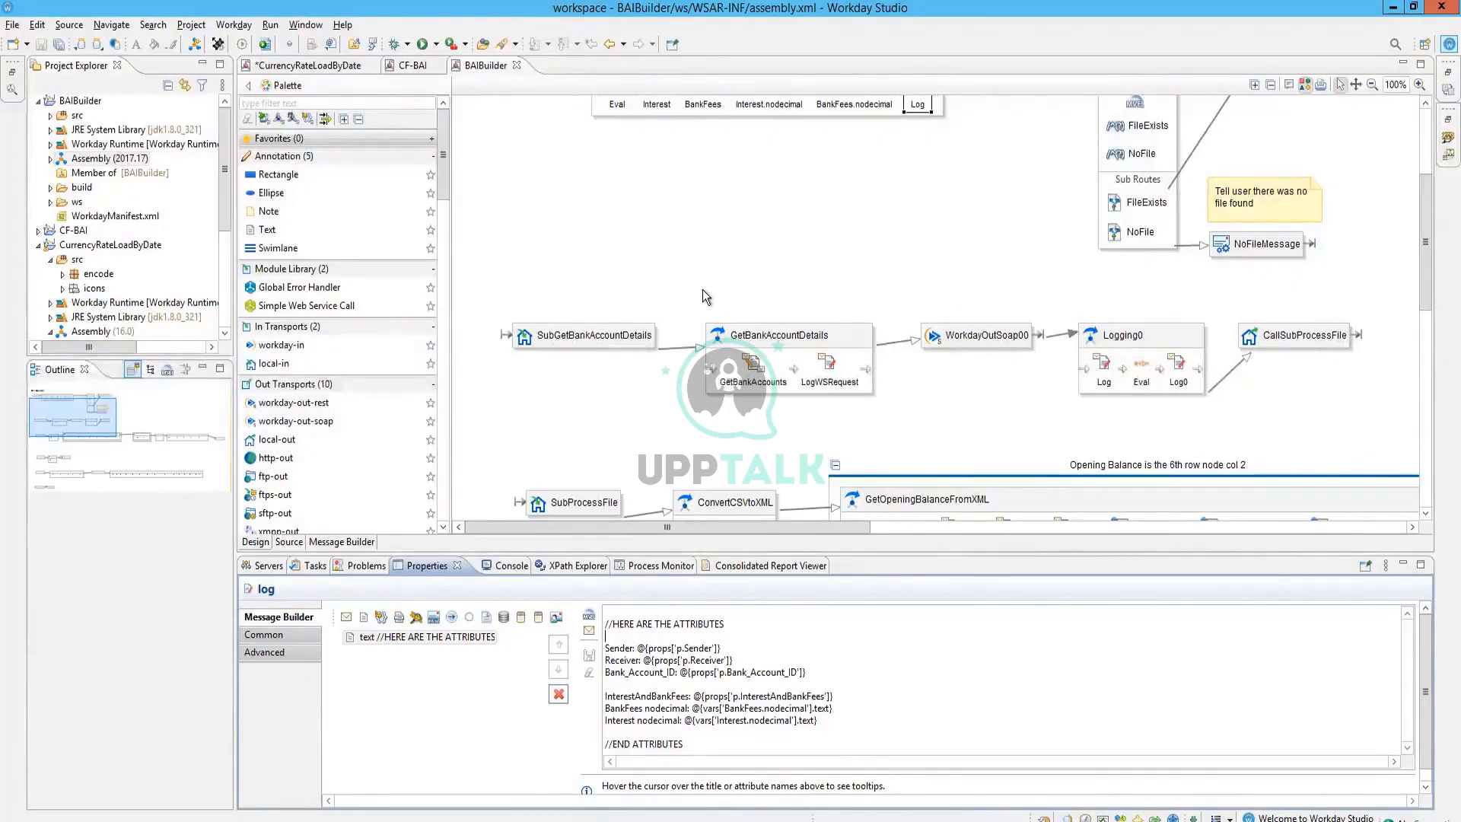
Deselect the Log step and review the BAI Builder diagram down to the global error handler and back to the start
{"action": "mouse_move", "coordinate": [703, 292]}
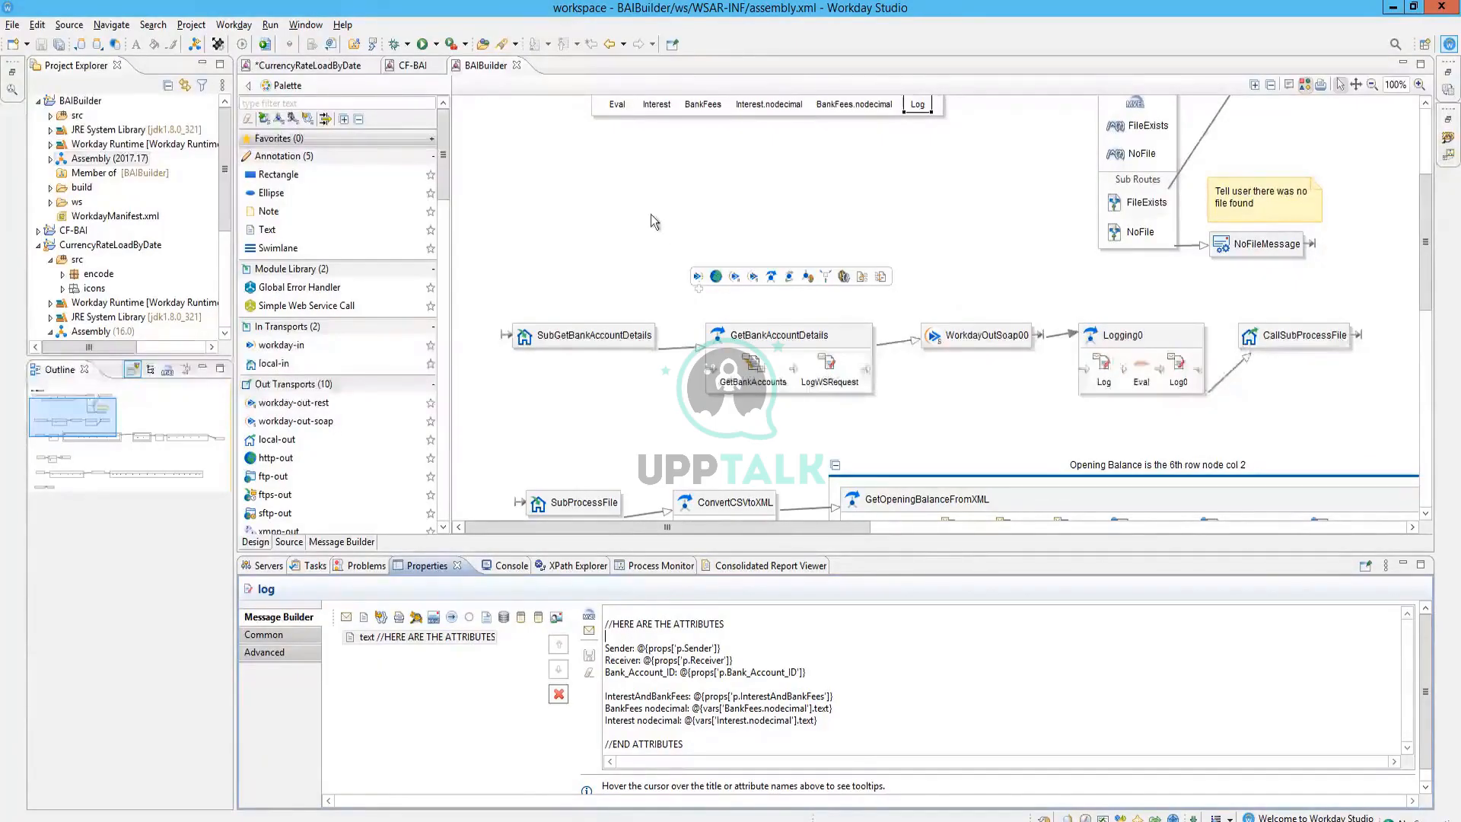
{"action": "left_click", "coordinate": [622, 197]}
{"action": "scroll", "coordinate": [658, 255], "scroll_direction": "down", "scroll_amount": 5}
{"action": "scroll", "coordinate": [659, 255], "scroll_direction": "down", "scroll_amount": 5}
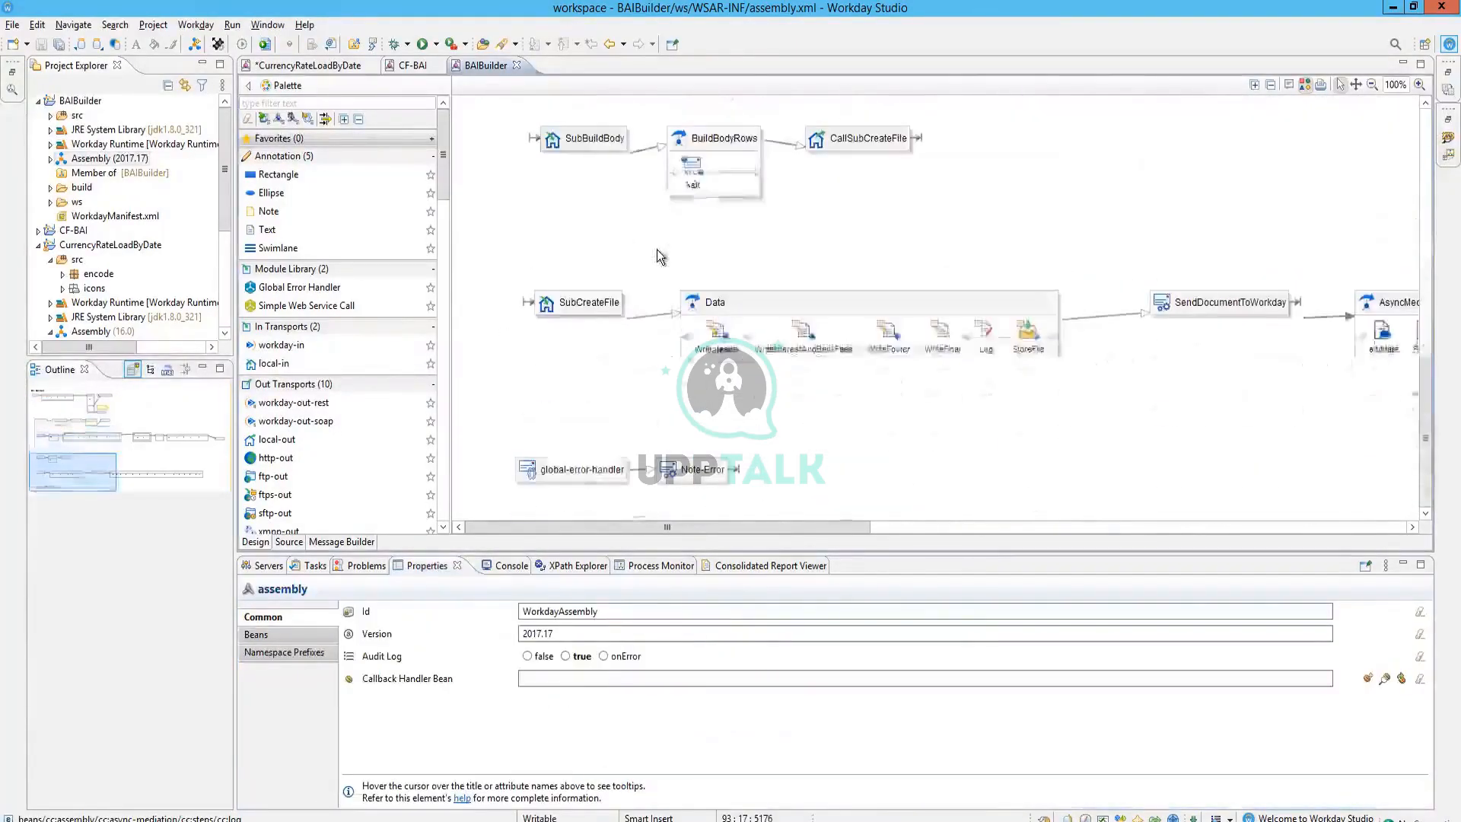
{"action": "mouse_move", "coordinate": [678, 280]}
{"action": "scroll", "coordinate": [682, 283], "scroll_direction": "up", "scroll_amount": 10}
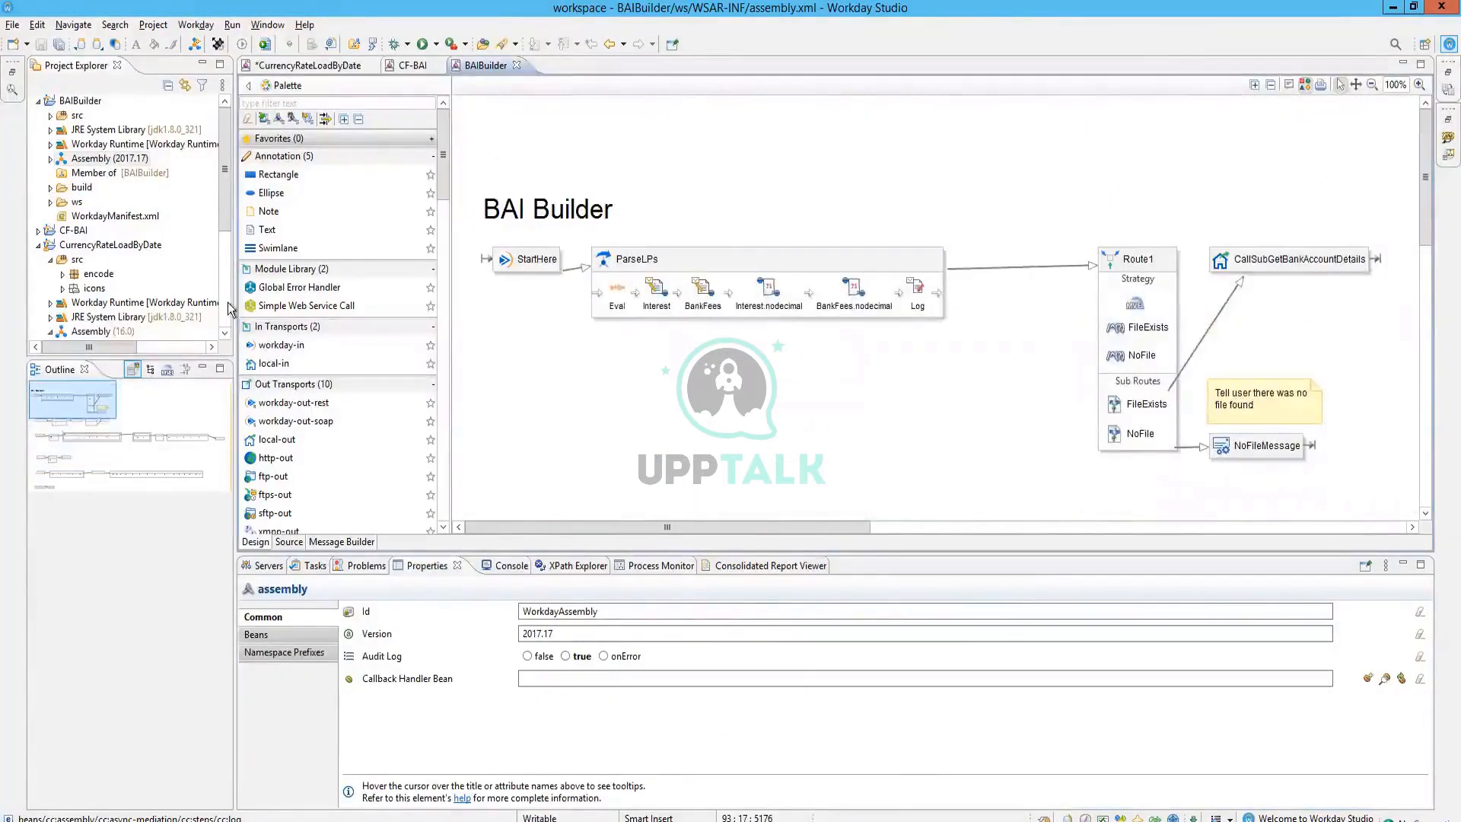
Narrow the Project Explorer slightly and look through the diagram down to the SubProcessFile and SubBuildBody flows
{"action": "left_click_drag", "start_coordinate": [231, 304], "coordinate": [214, 302]}
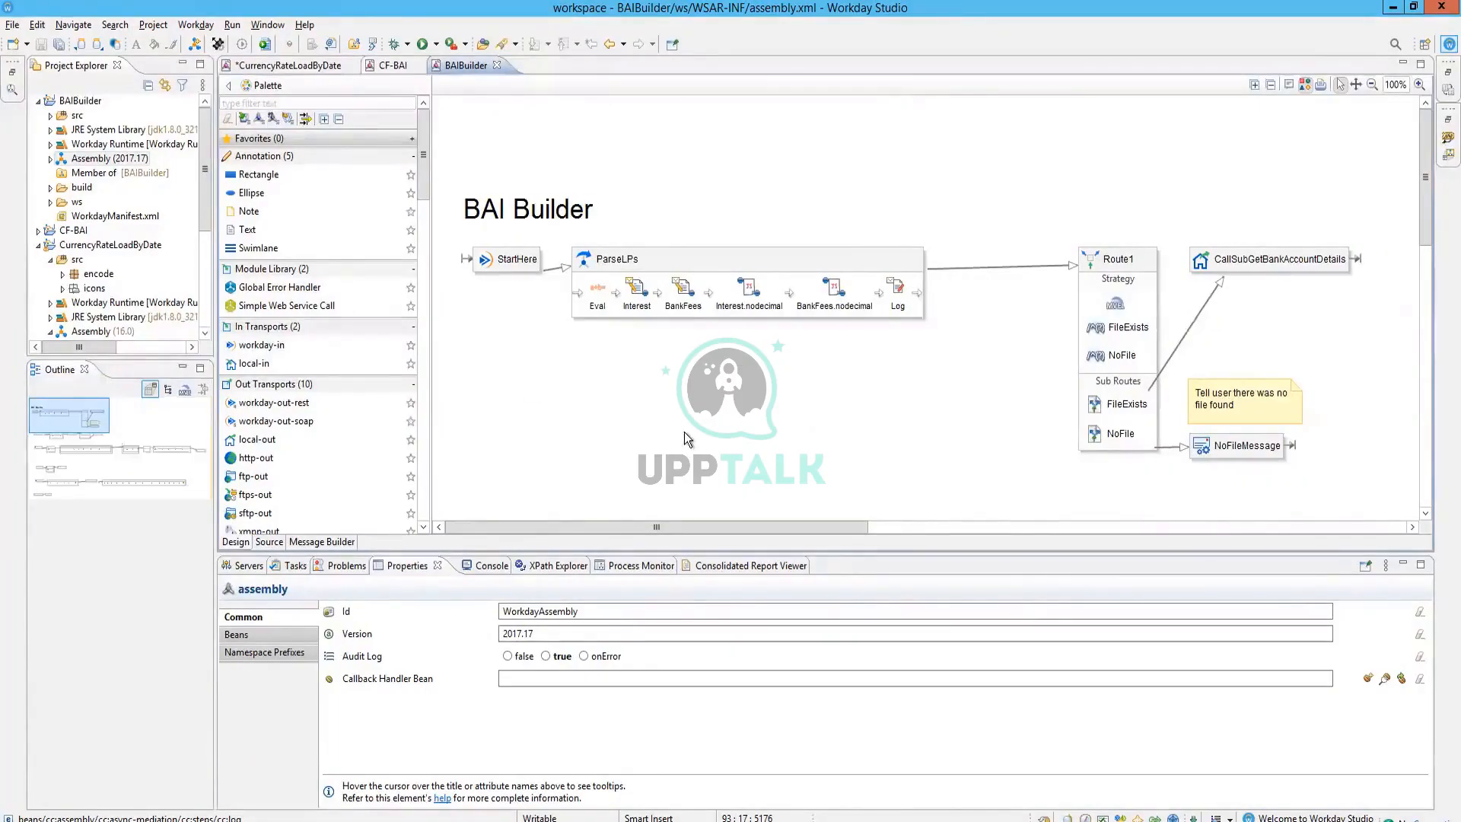
{"action": "mouse_move", "coordinate": [684, 432]}
{"action": "mouse_move", "coordinate": [646, 340]}
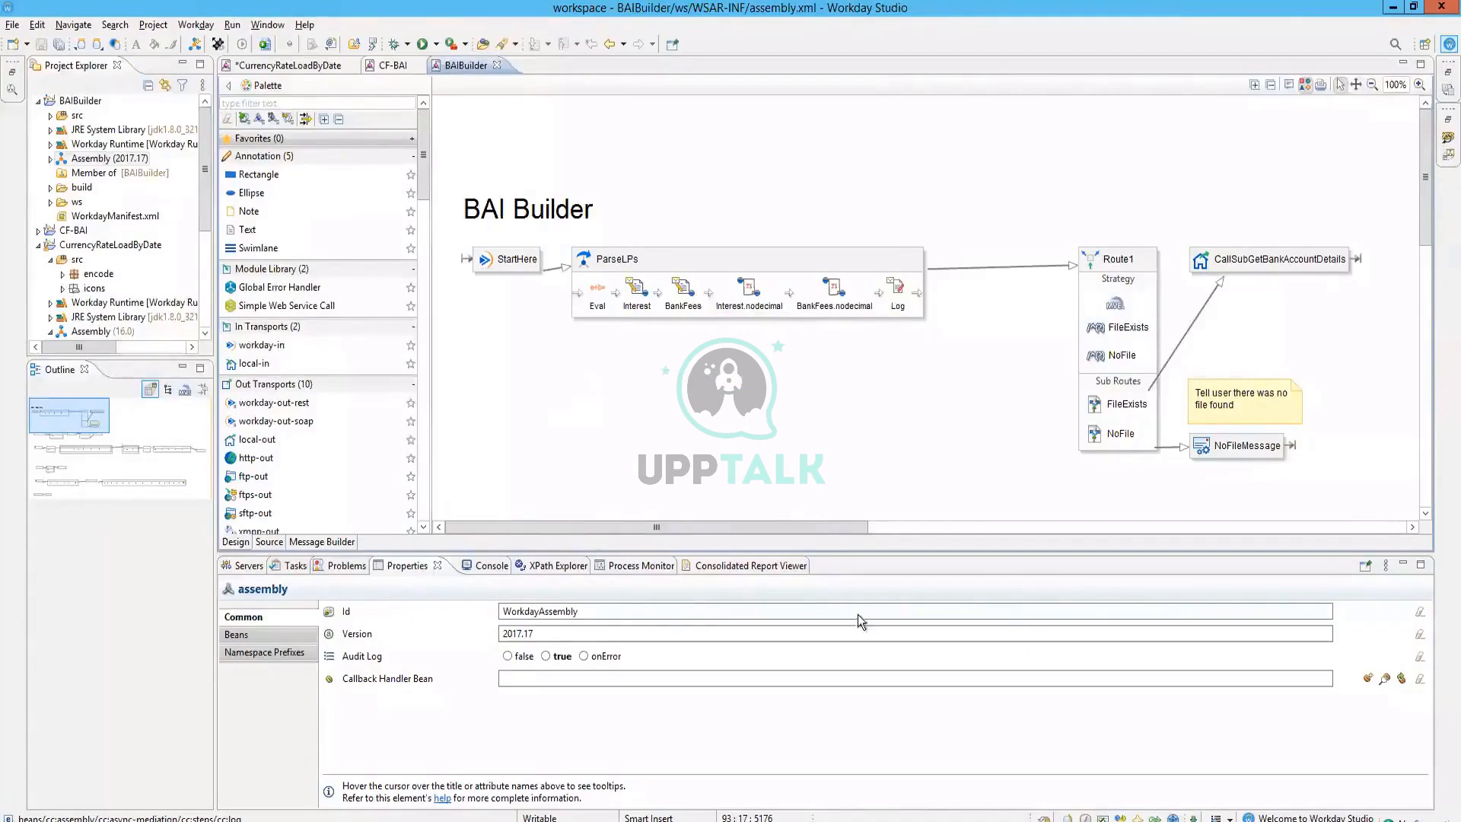
{"action": "mouse_move", "coordinate": [864, 517]}
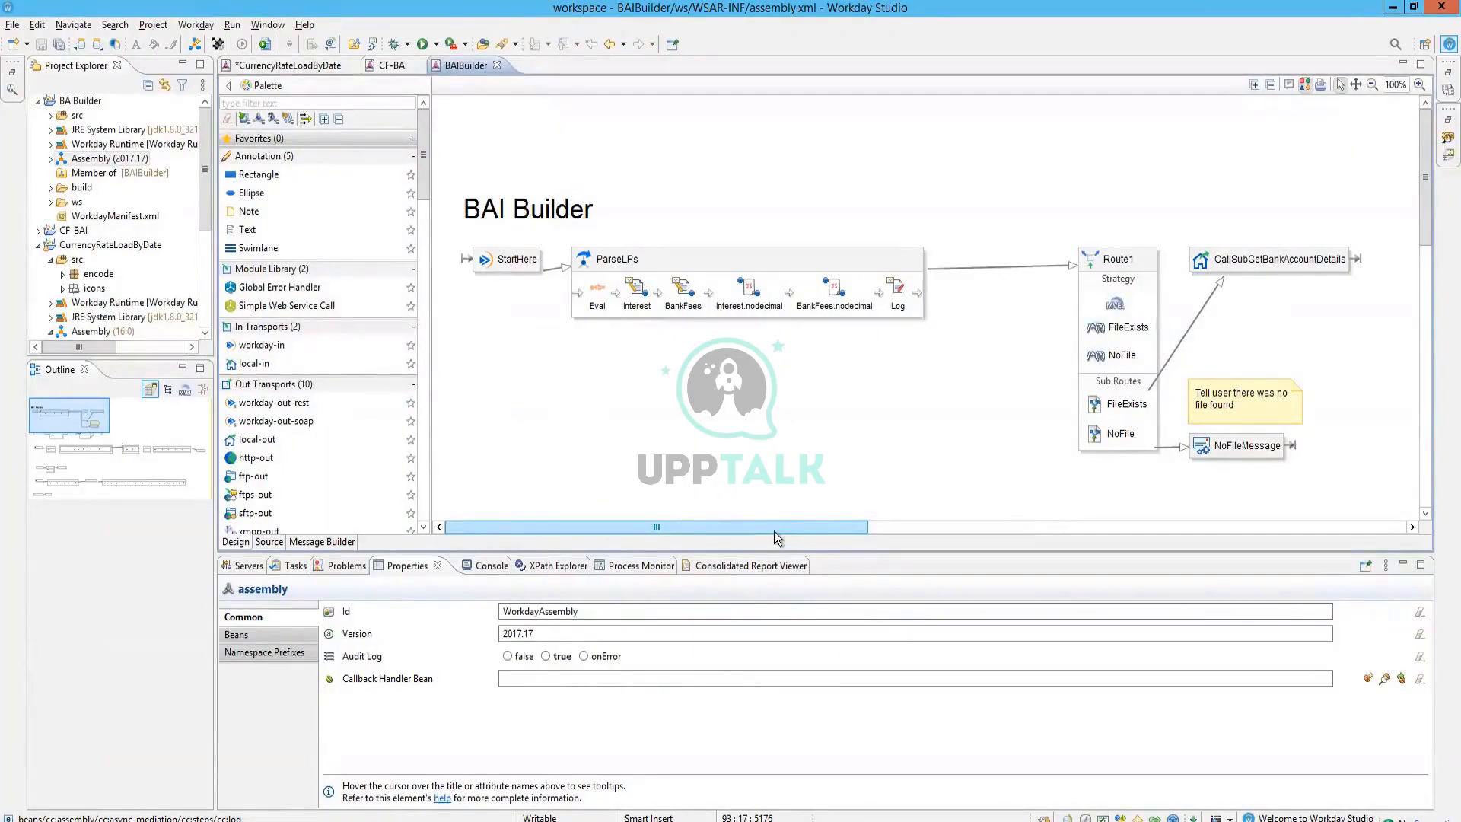
{"action": "left_click_drag", "start_coordinate": [774, 533], "coordinate": [1085, 532]}
{"action": "left_click_drag", "start_coordinate": [538, 441], "coordinate": [706, 284]}
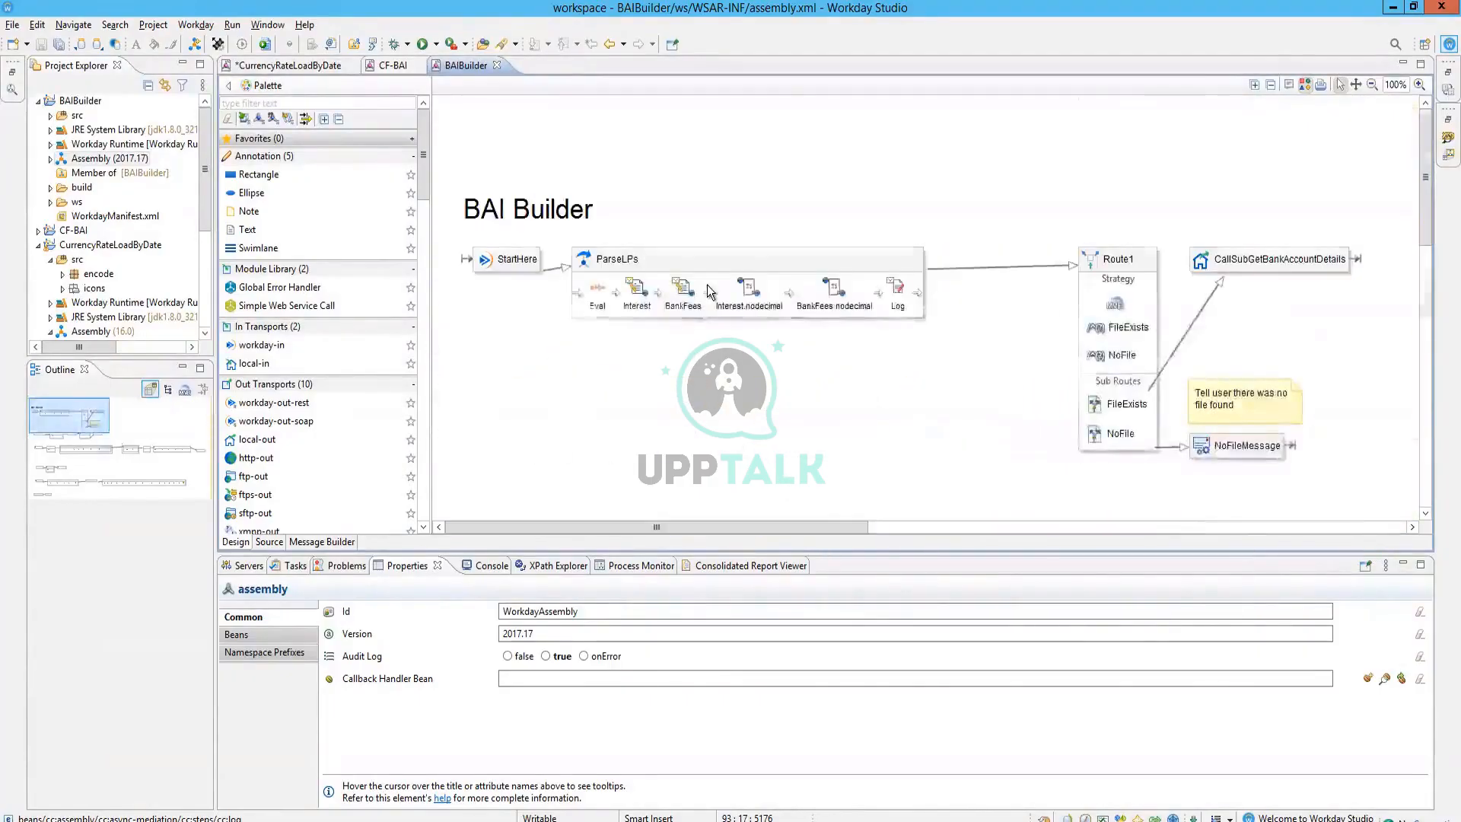
{"action": "scroll", "coordinate": [706, 285], "scroll_direction": "down", "scroll_amount": 8}
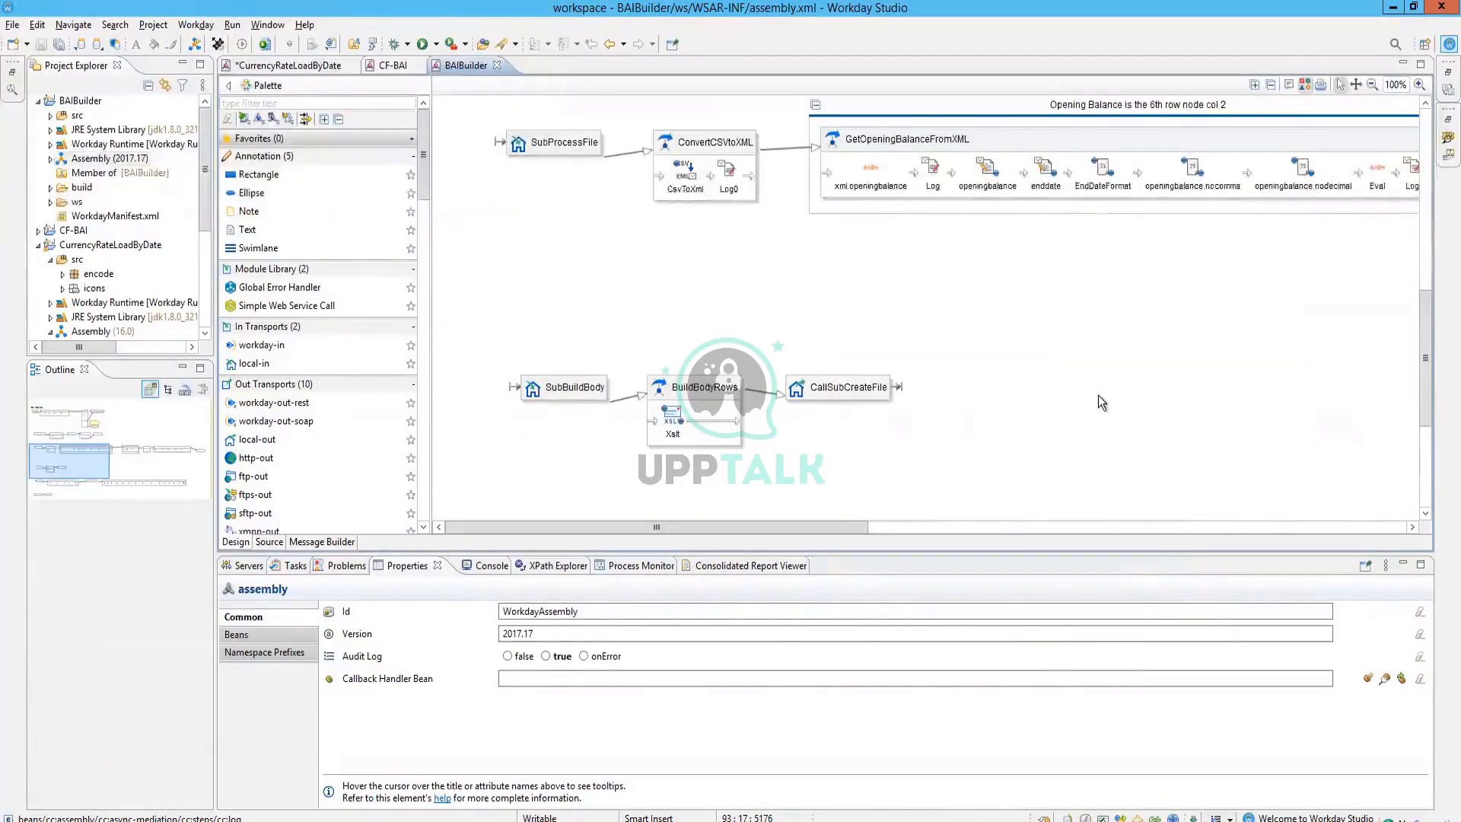